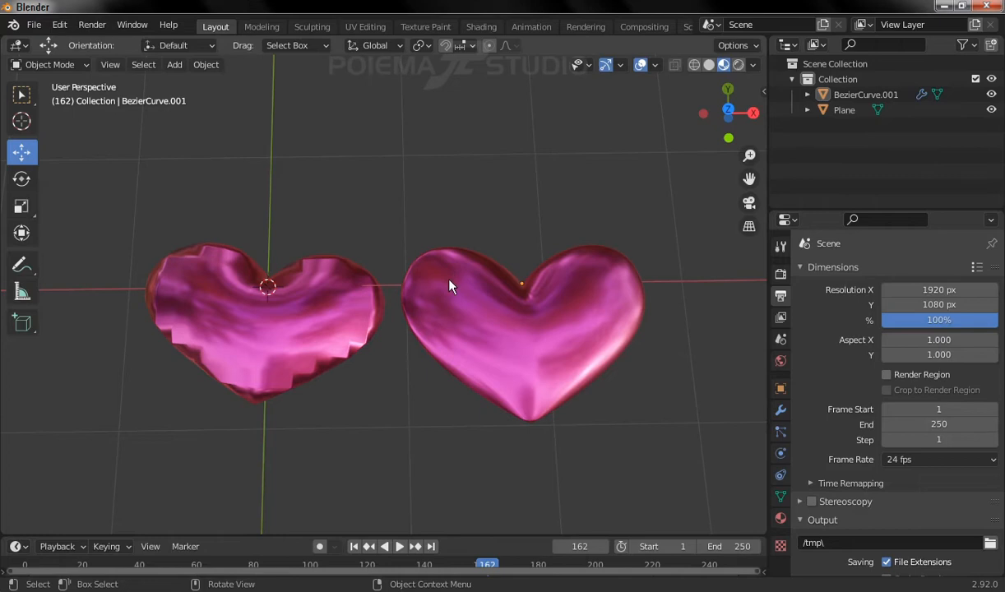
pyautogui.moveTo(604, 405); pyautogui.dragTo(504, 368, button='middle')
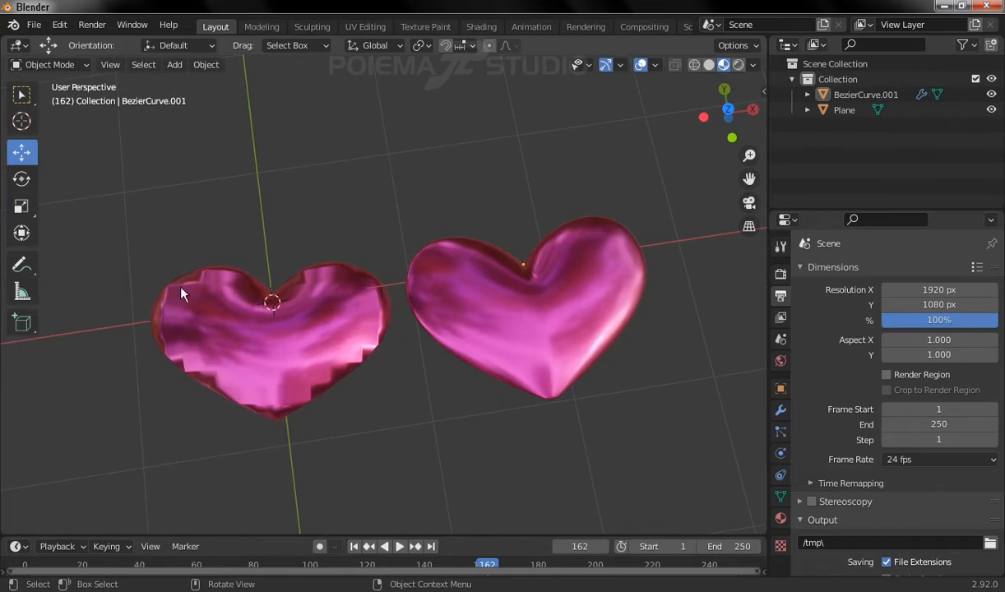
pyautogui.keyDown('shift'); pyautogui.moveTo(351, 354); pyautogui.dragTo(312, 335, button='middle'); pyautogui.keyUp('shift')
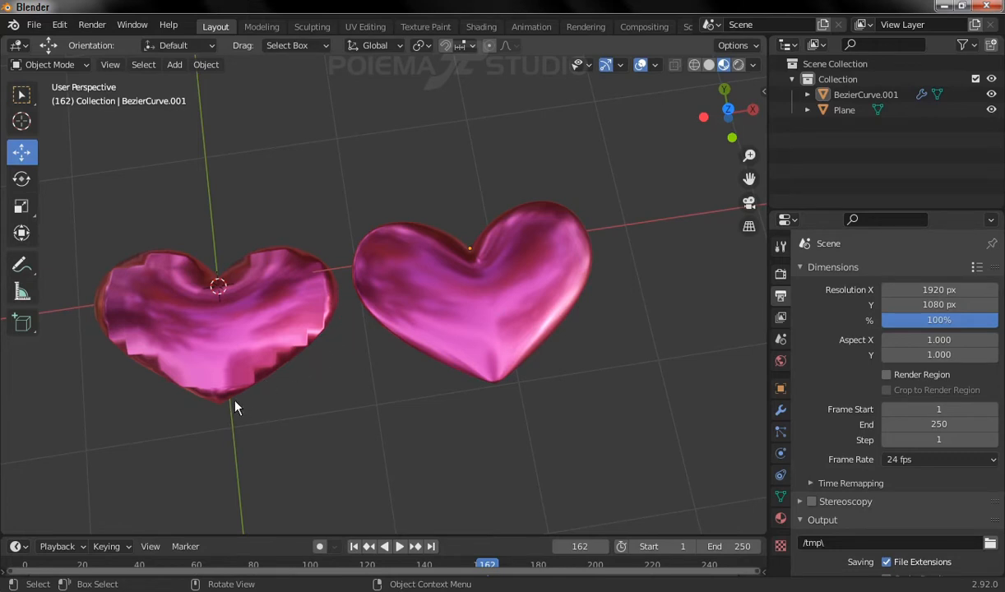
pyautogui.moveTo(507, 295); pyautogui.dragTo(411, 353, button='middle')
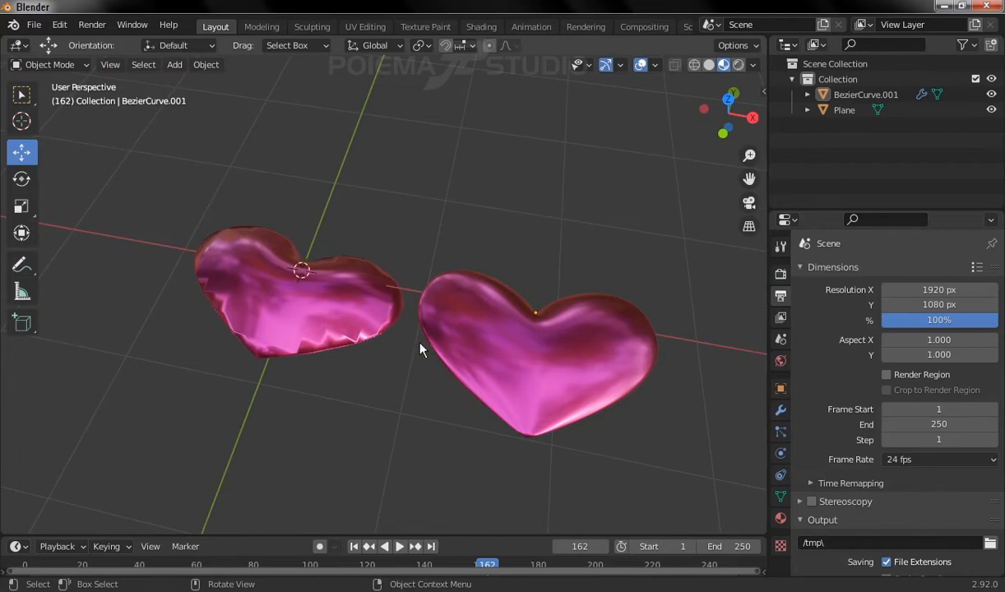
pyautogui.moveTo(289, 286); pyautogui.dragTo(278, 313, button='middle')
pyautogui.moveTo(465, 361); pyautogui.dragTo(459, 312, button='middle')
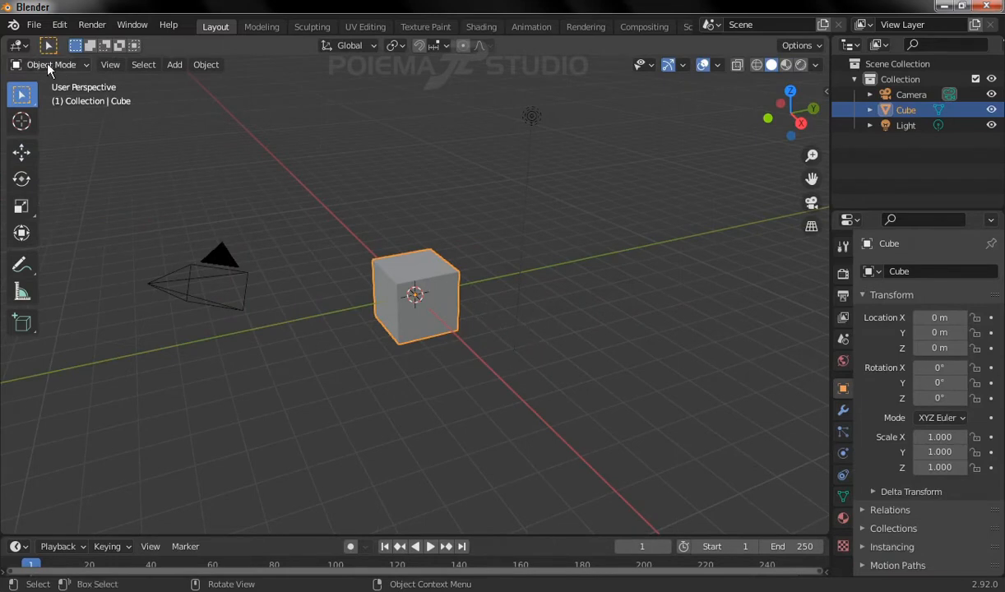
# Step: Select all the default scene objects and delete them
pyautogui.click(144, 64)
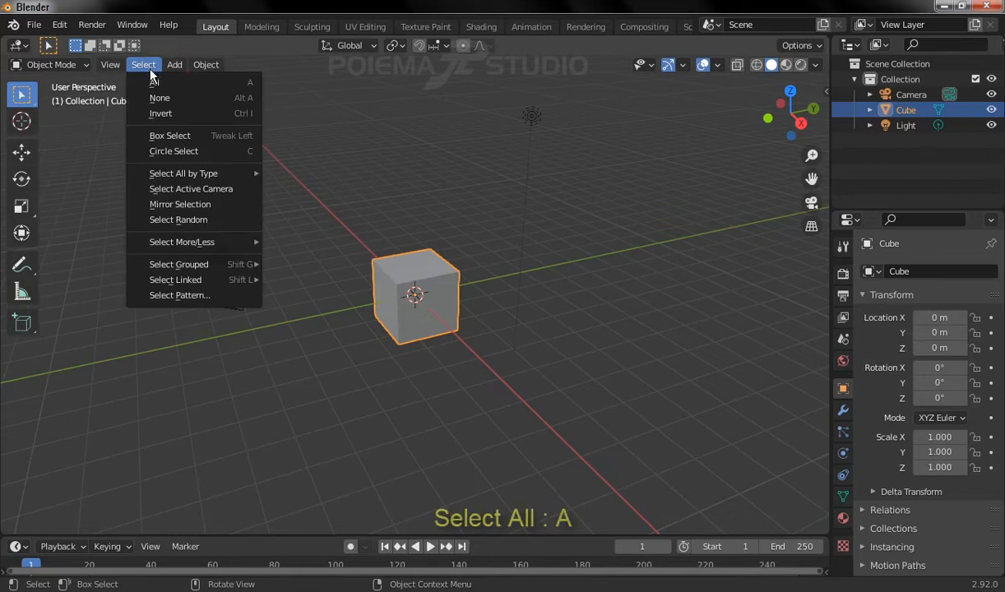
pyautogui.click(153, 83)
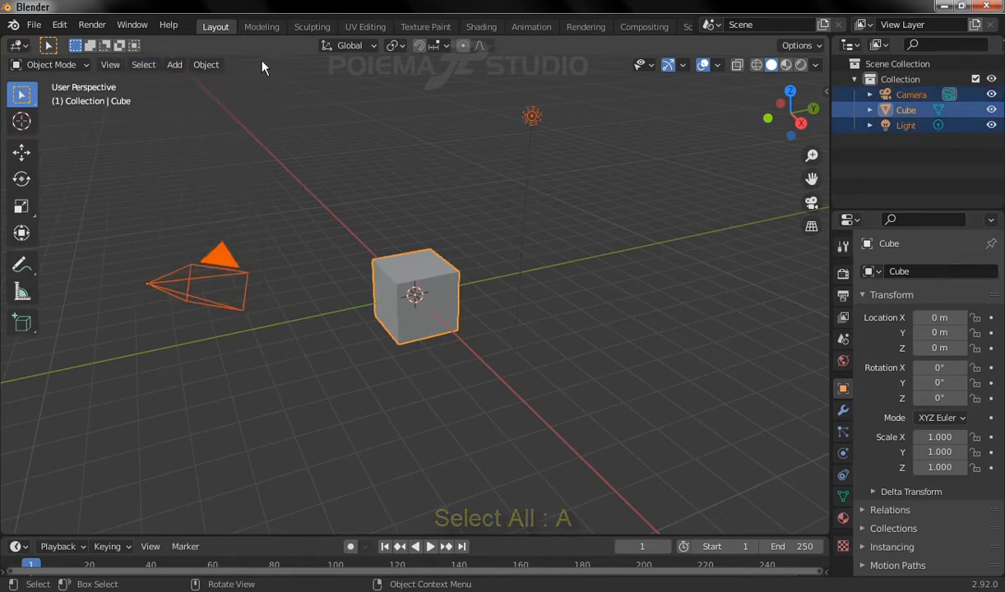
pyautogui.click(207, 65)
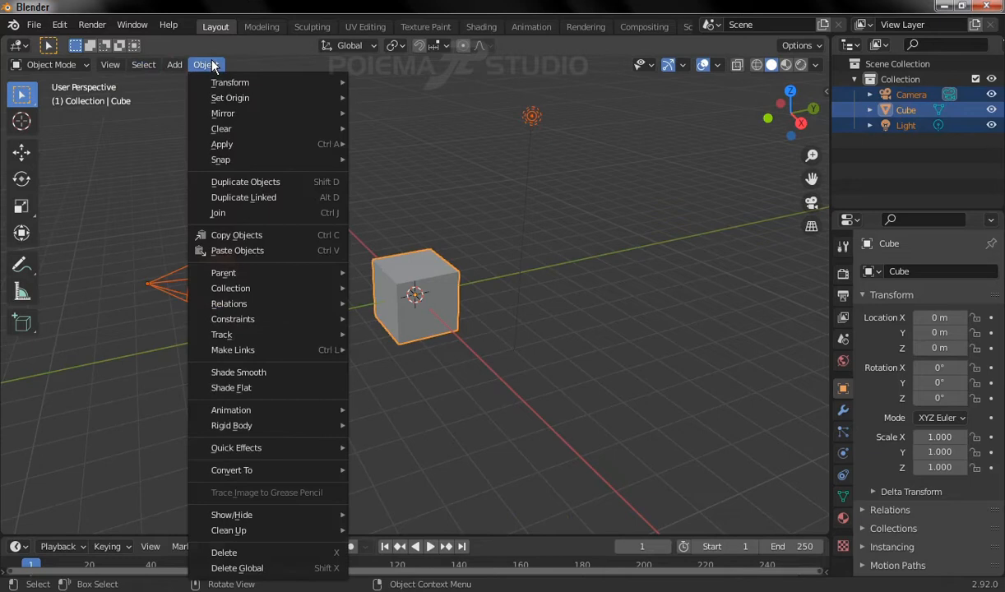
pyautogui.click(263, 555)
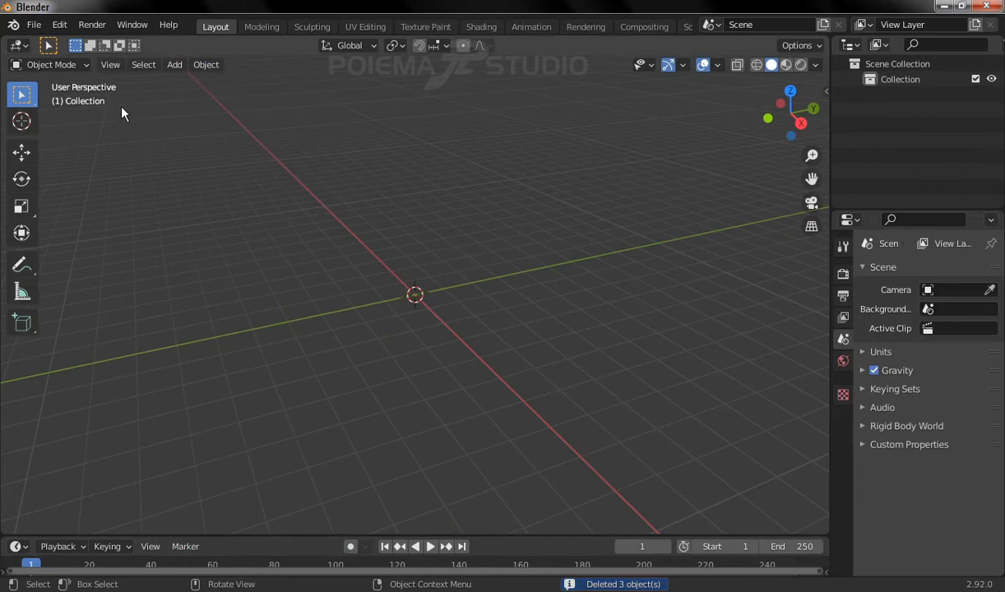
# Step: Switch to the top view and add a Bezier curve at the origin
pyautogui.click(108, 65)
pyautogui.moveTo(171, 244)
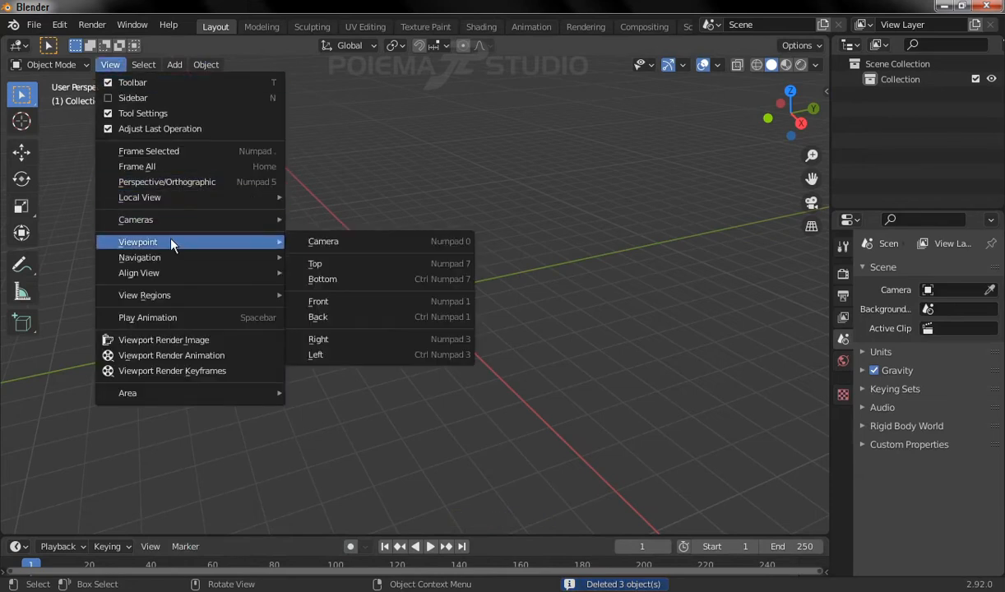
pyautogui.click(345, 264)
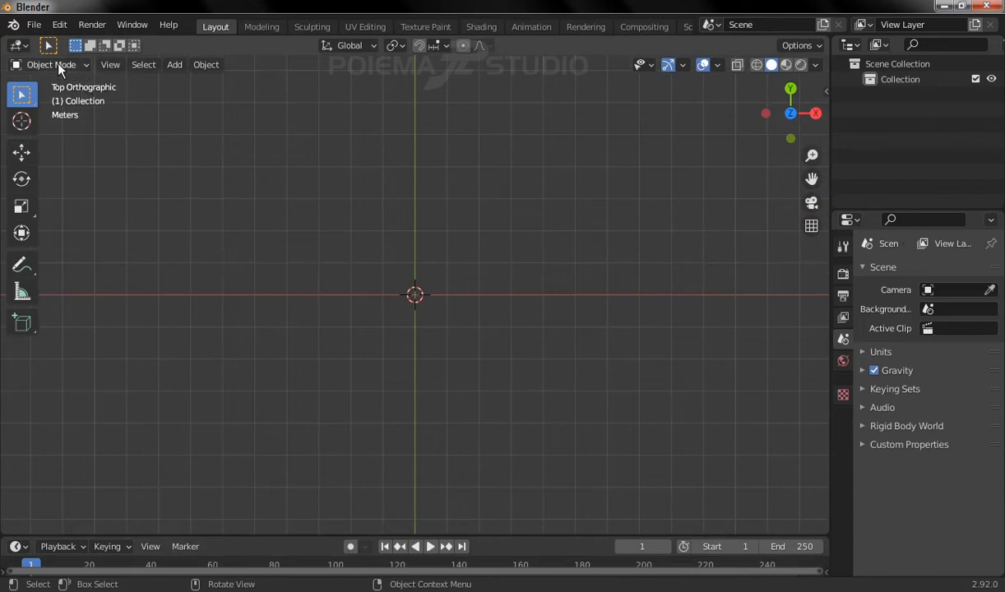
pyautogui.click(176, 65)
pyautogui.moveTo(194, 98)
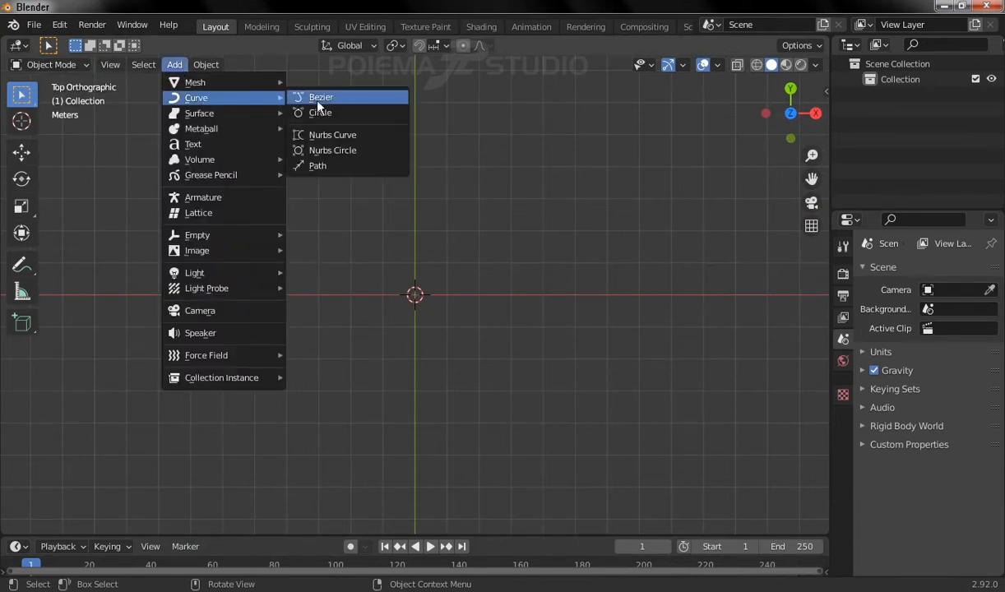
pyautogui.click(353, 98)
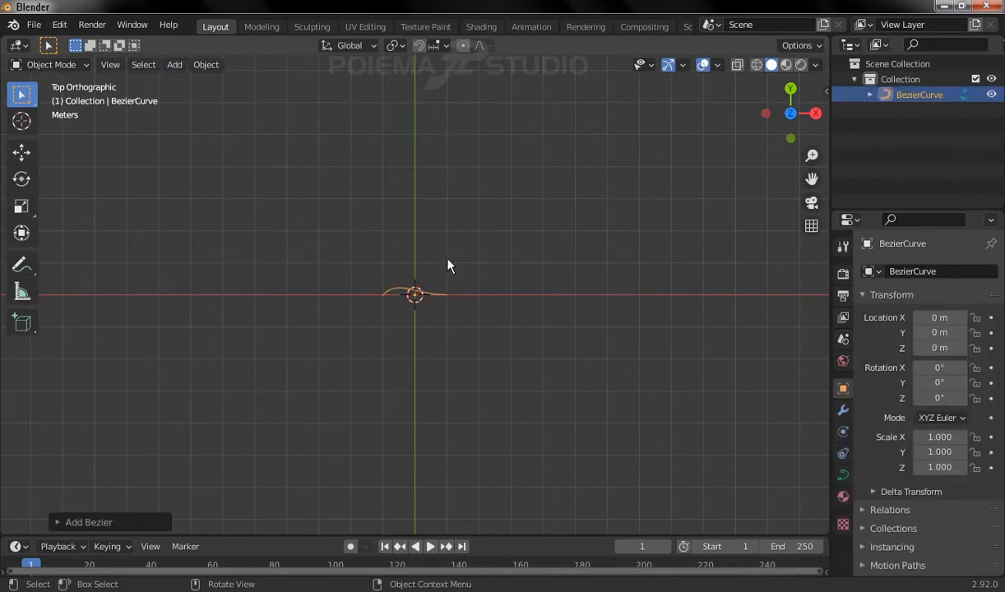
pyautogui.scroll(6, 460, 229)
pyautogui.scroll(2, 453, 218)
pyautogui.keyDown('shift'); pyautogui.moveTo(487, 235); pyautogui.dragTo(368, 274, button='middle'); pyautogui.keyUp('shift')
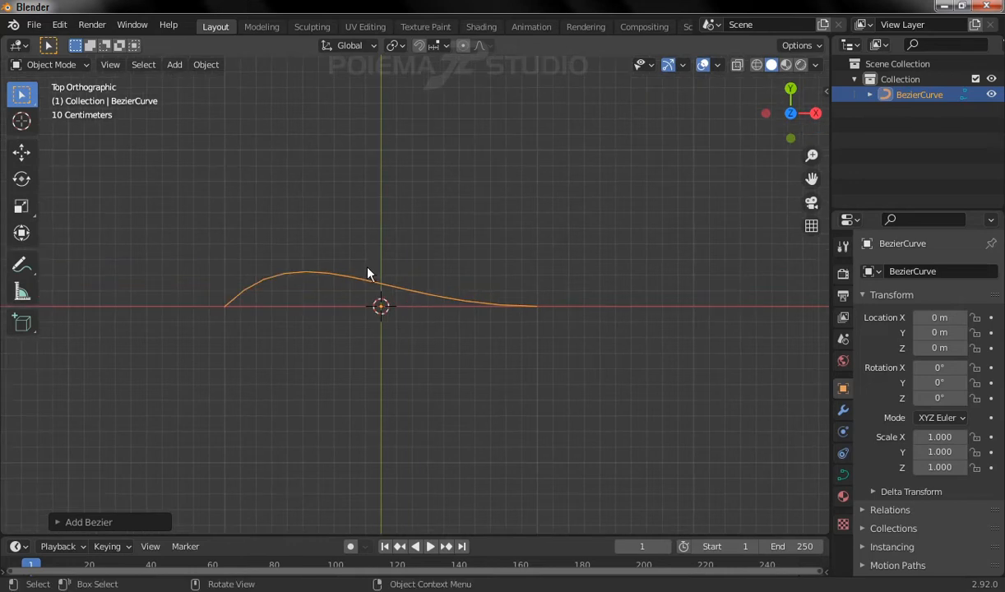
# Step: In Edit Mode, set the curve's left control point to X 0 m in global coordinates
pyautogui.click(61, 64)
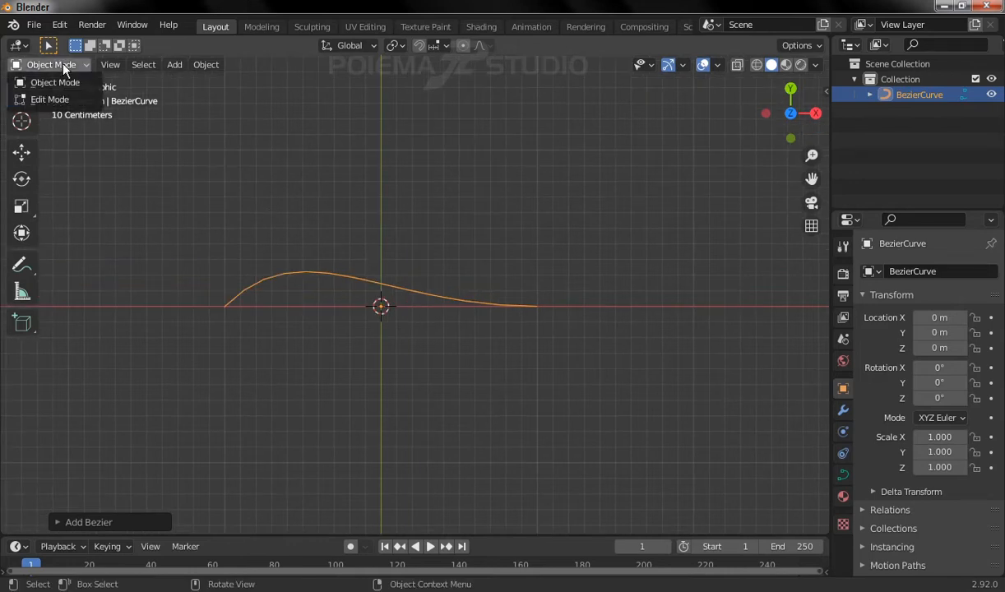
pyautogui.click(65, 98)
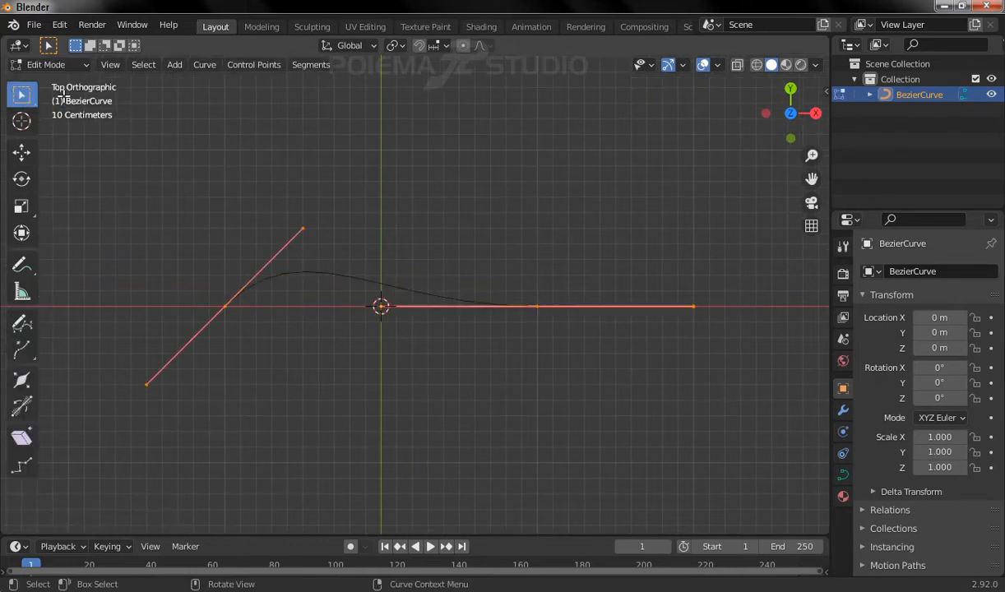
pyautogui.click(227, 315)
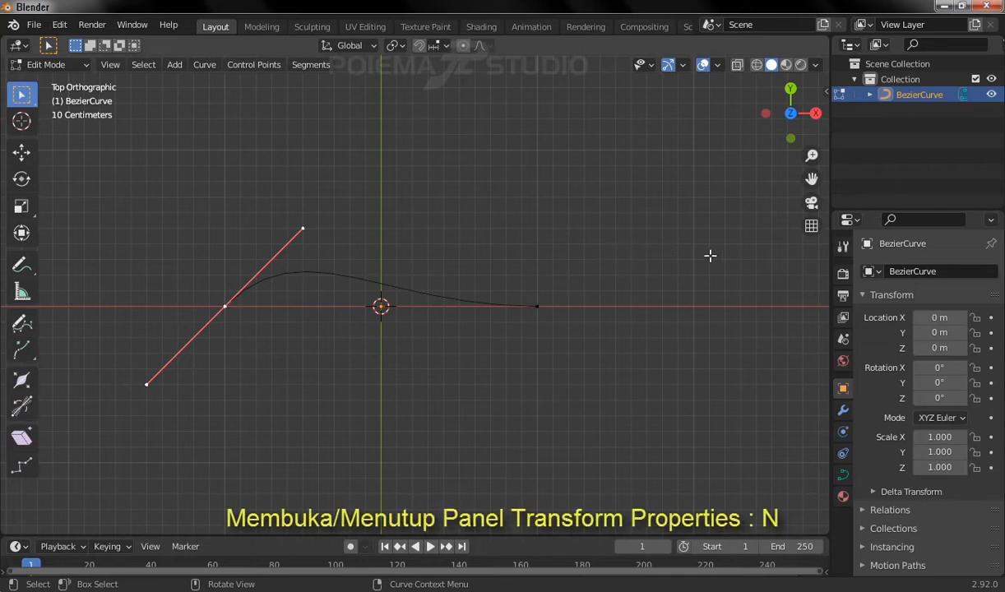
pyautogui.click(822, 94)
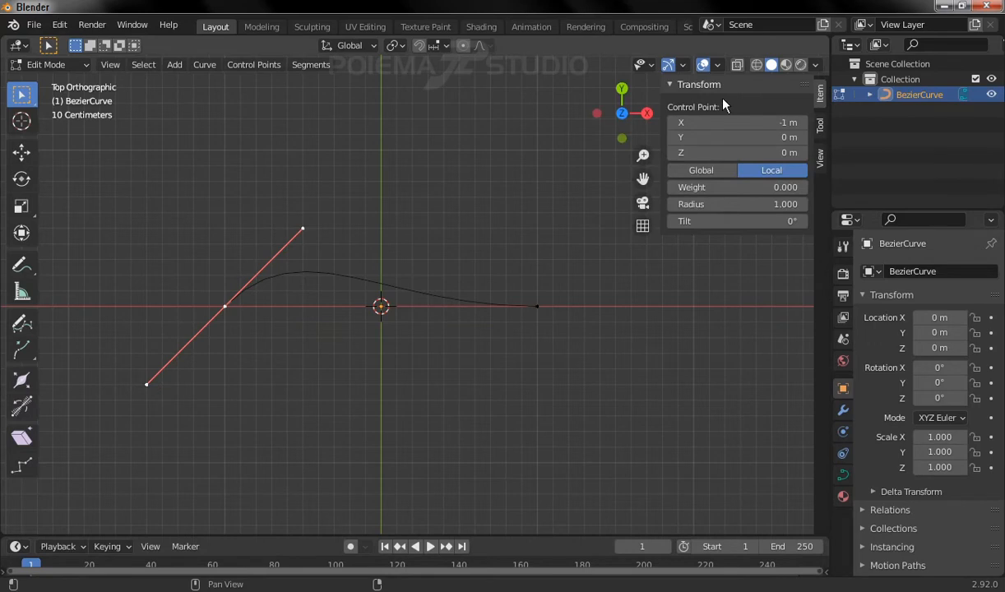
pyautogui.click(707, 171)
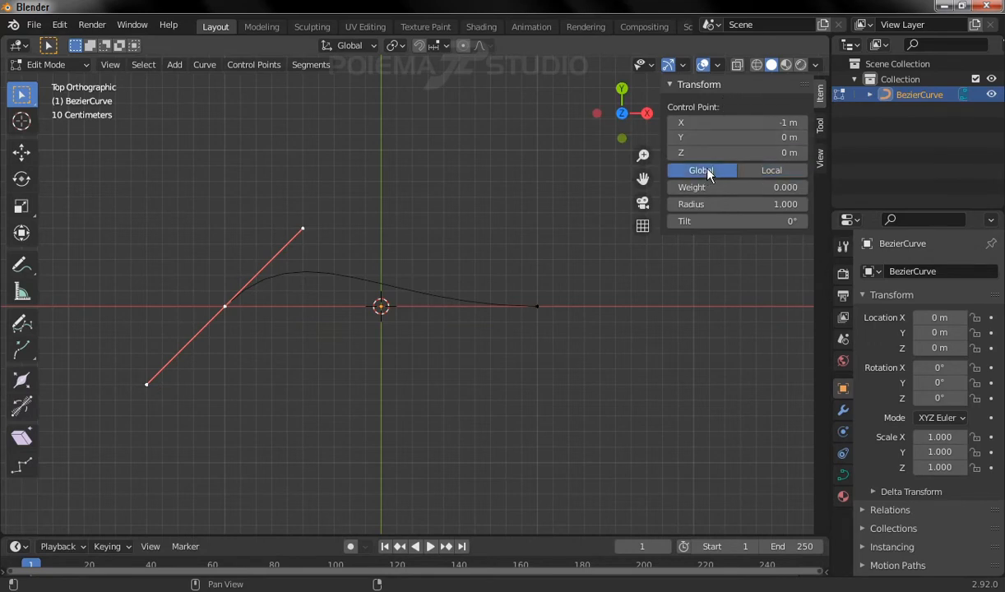
pyautogui.click(763, 124)
pyautogui.write('0')
pyautogui.press('Return')
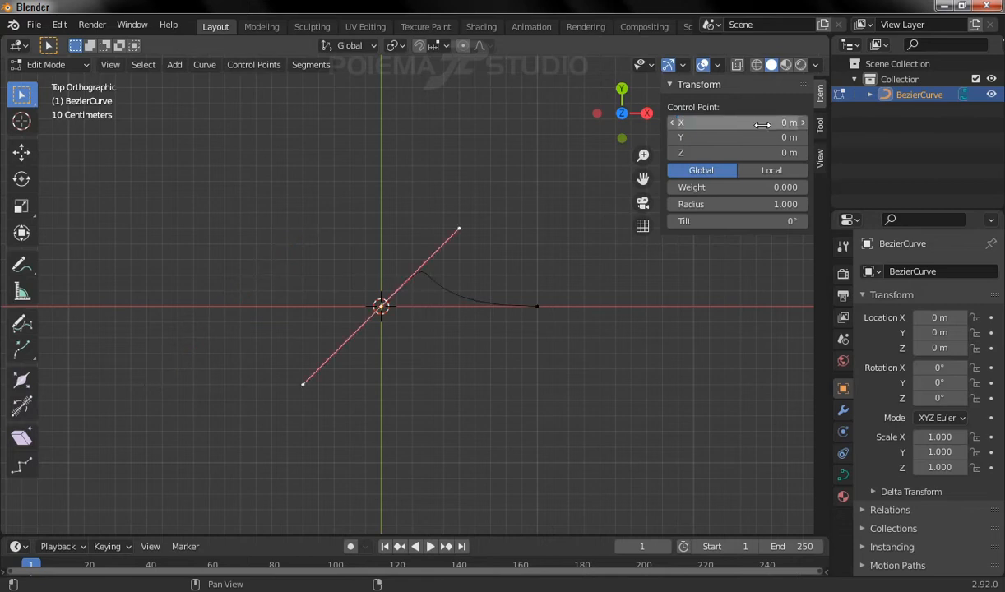
# Step: Set the curve's right control point to X 0 m and Y -1 m
pyautogui.click(539, 308)
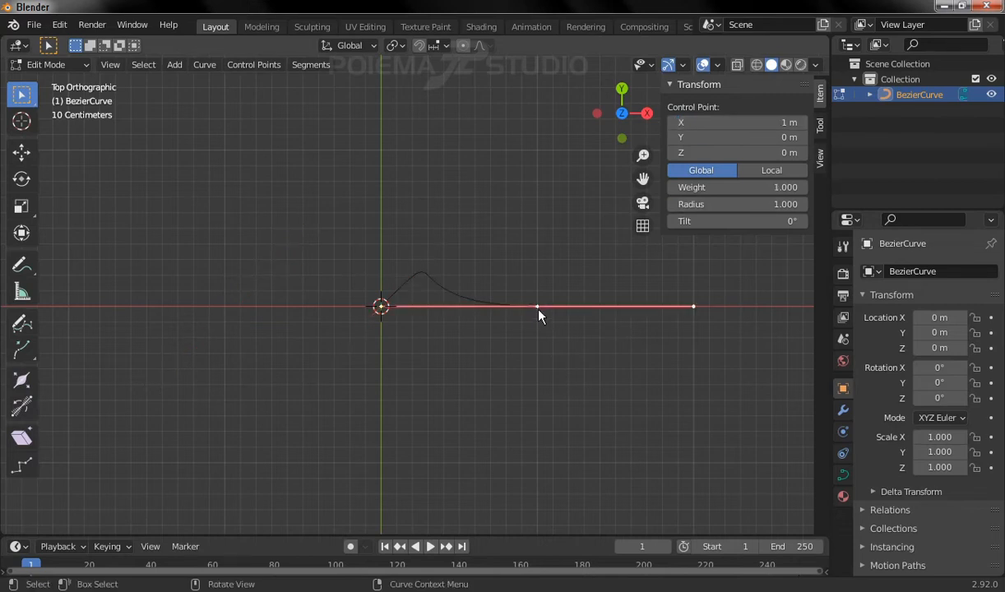
pyautogui.click(778, 123)
pyautogui.write('0')
pyautogui.press('Tab')
pyautogui.write('-1')
pyautogui.press('Return')
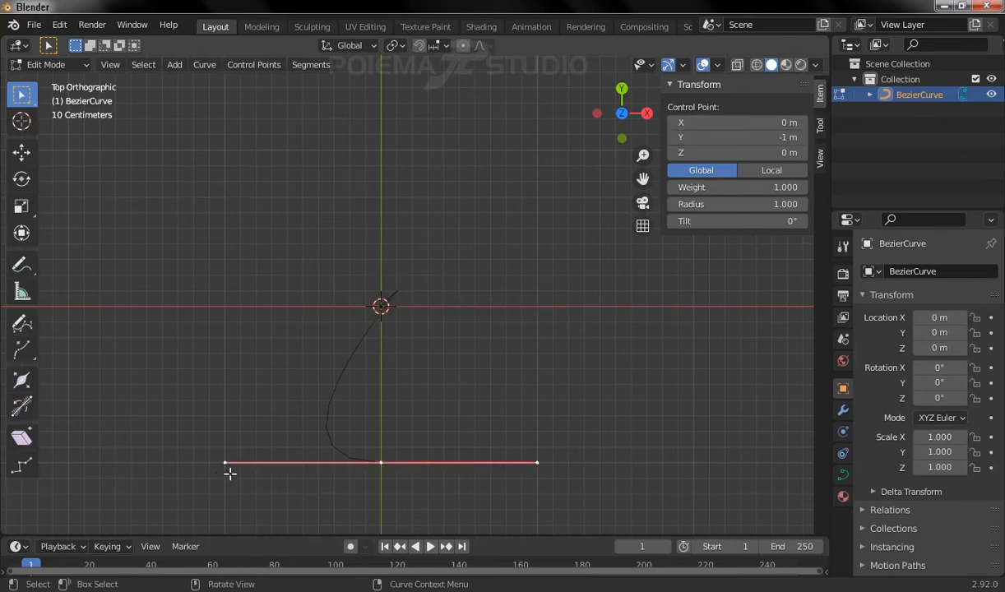
# Step: Swing the lower point's left handle over to the right side, and move the upper point's right handle to about X 0.49 m, Y 0.47 m
pyautogui.click(224, 464)
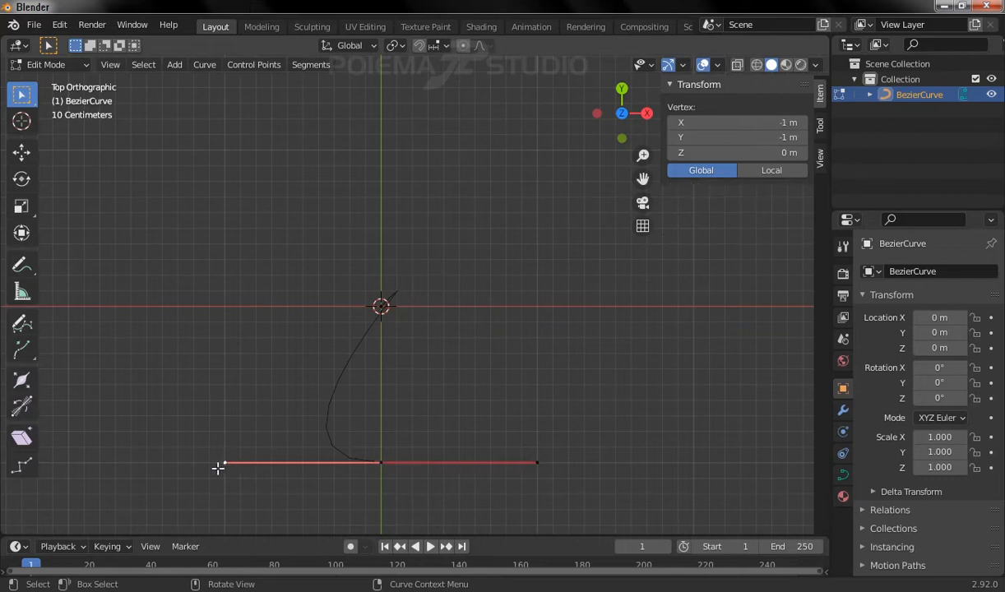
pyautogui.click(22, 151)
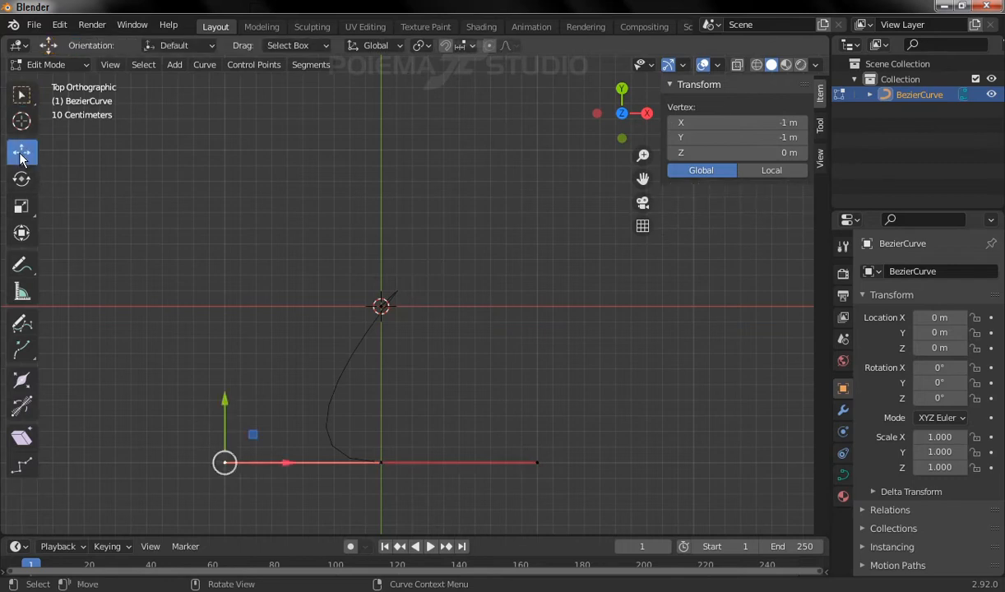
pyautogui.moveTo(226, 459); pyautogui.dragTo(630, 350)
pyautogui.click(382, 307)
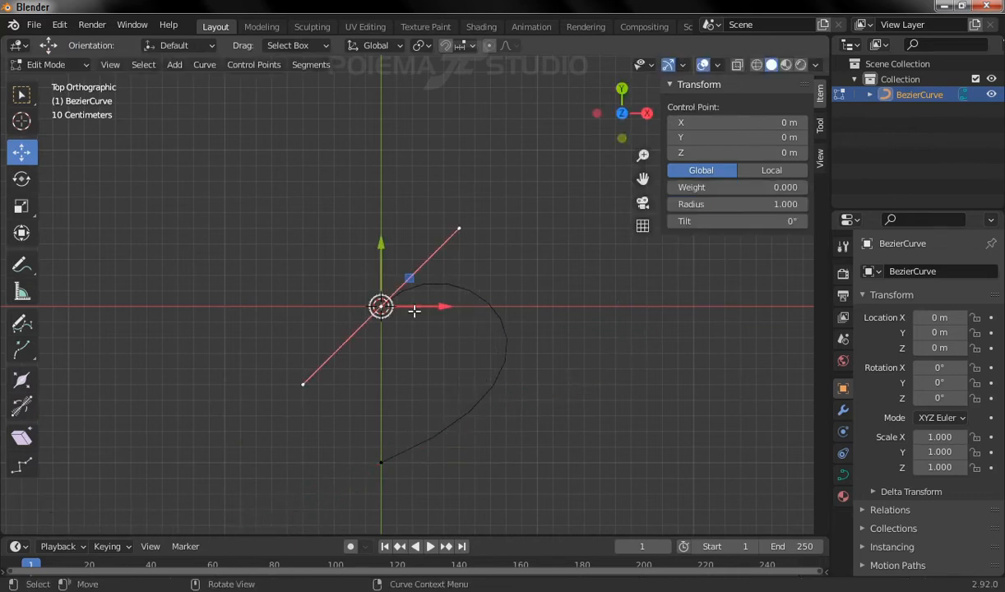
pyautogui.click(458, 234)
pyautogui.moveTo(460, 230)
pyautogui.mouseDown()
pyautogui.moveTo(458, 245)
pyautogui.moveTo(466, 228)
pyautogui.moveTo(457, 231)
pyautogui.mouseUp()
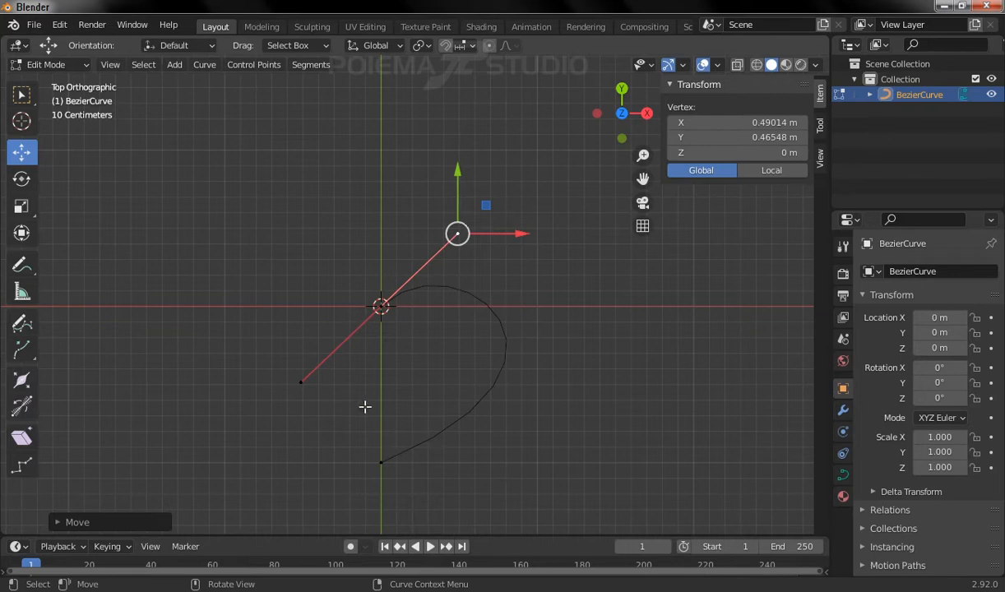
# Step: Subdivide the curve between its upper and lower control points
pyautogui.moveTo(341, 254); pyautogui.dragTo(402, 507)
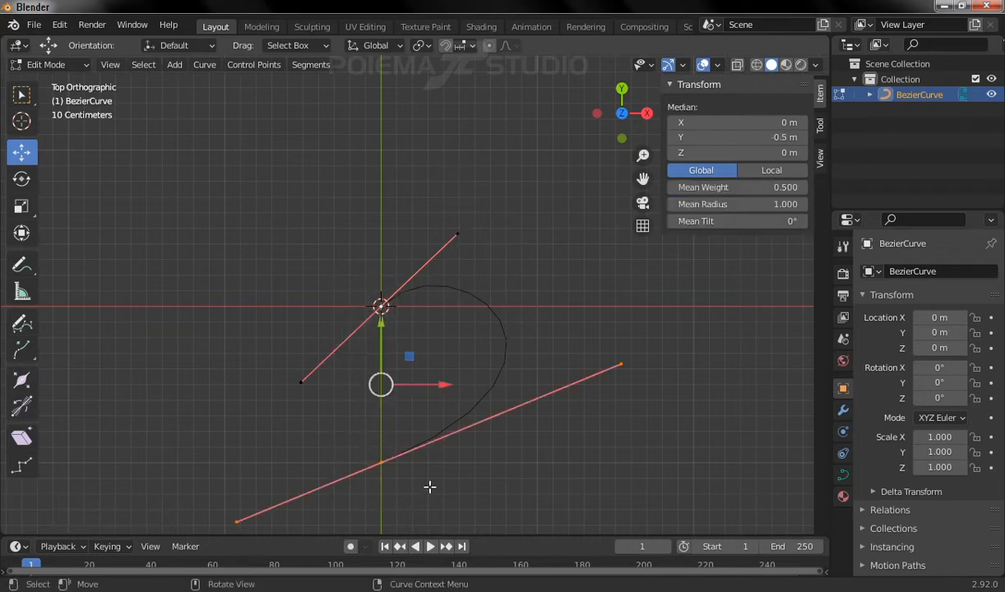
pyautogui.rightClick(444, 275)
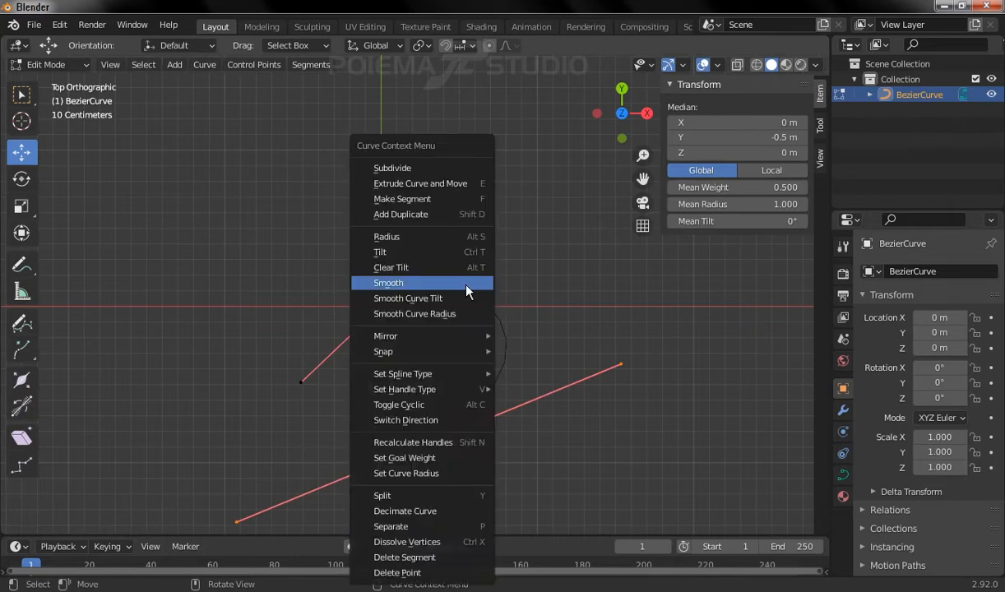
pyautogui.click(420, 170)
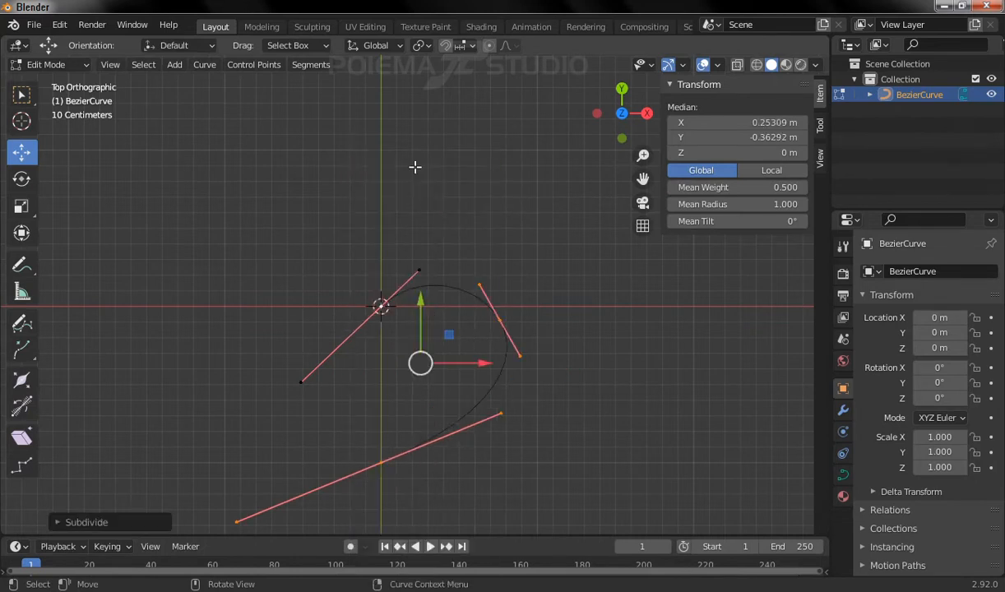
# Step: Set the middle control point's handle type to Automatic and move the point to about X 0.88 m, Y 0.06 m
pyautogui.click(499, 320)
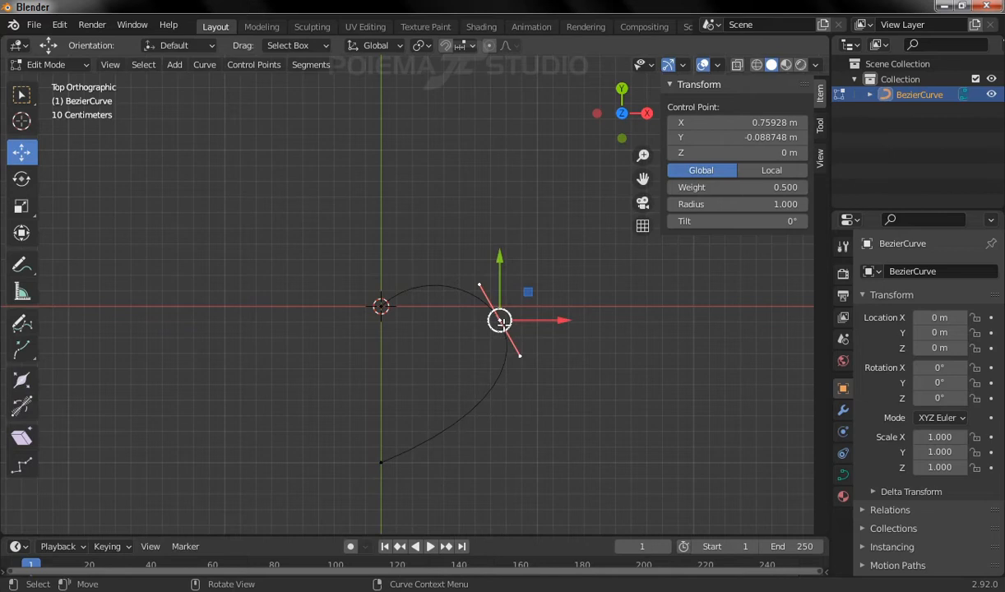
pyautogui.click(260, 67)
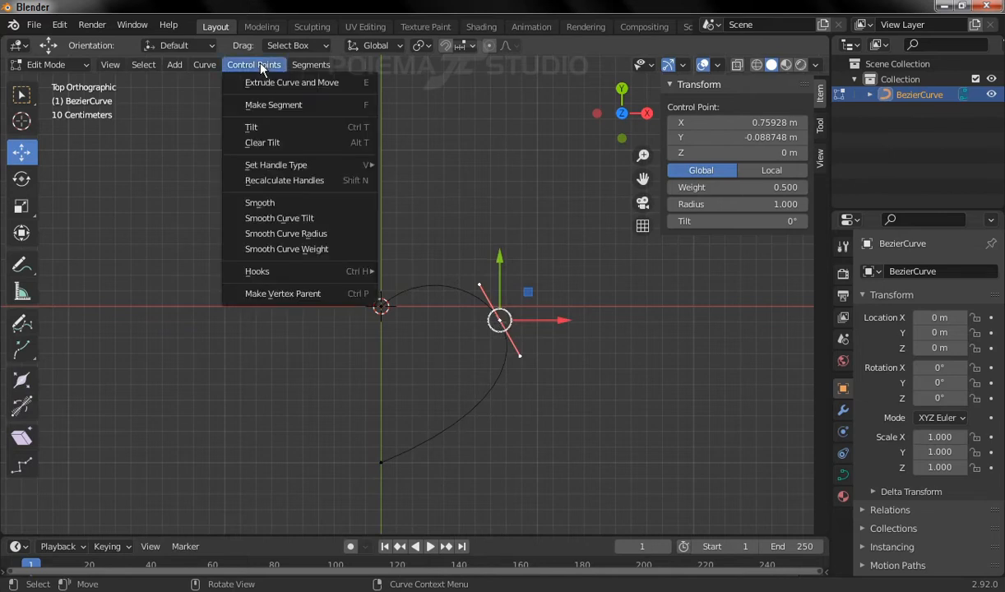
pyautogui.moveTo(256, 162)
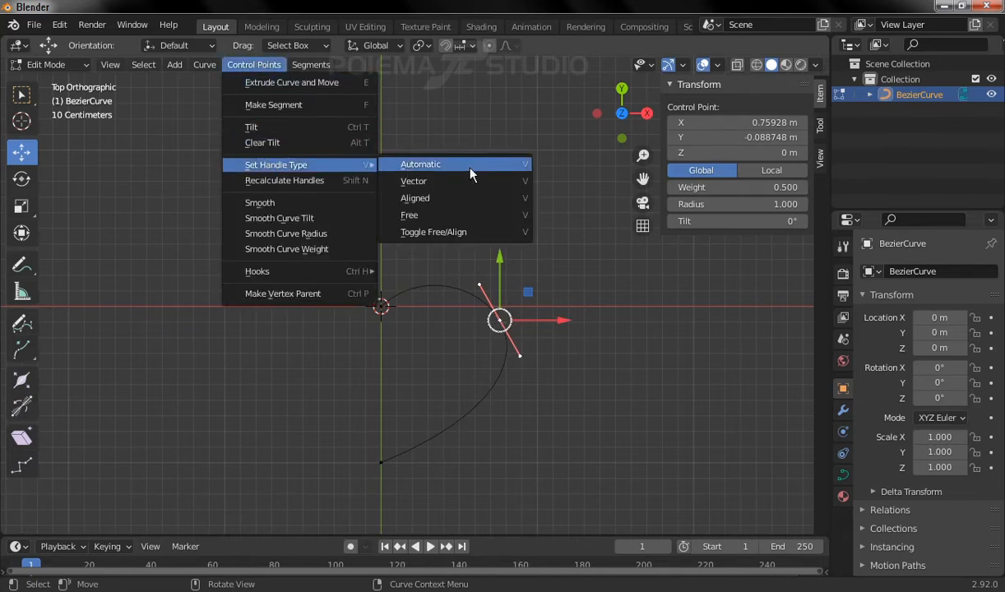
pyautogui.click(447, 165)
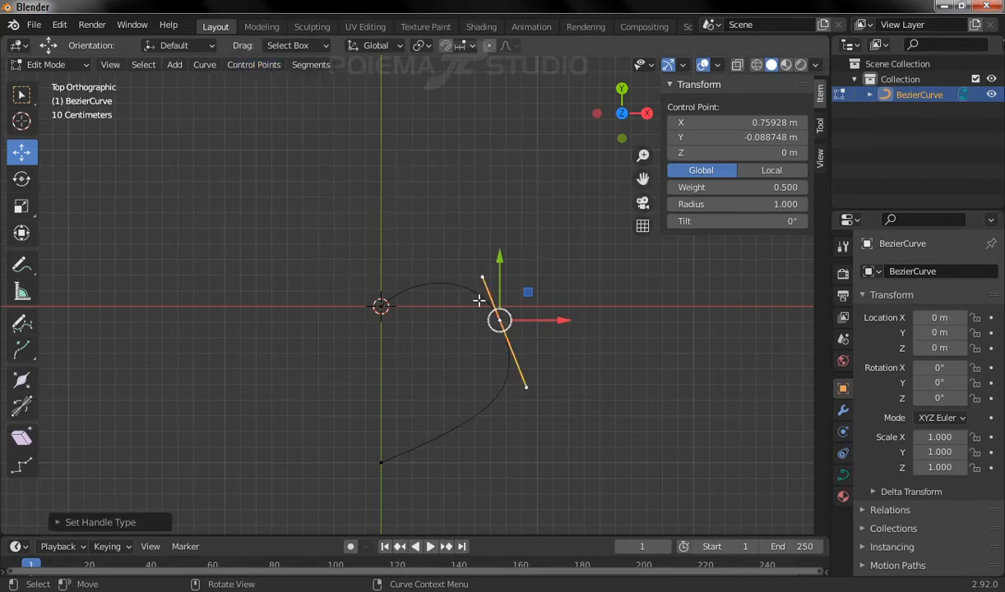
pyautogui.moveTo(504, 313); pyautogui.dragTo(530, 283)
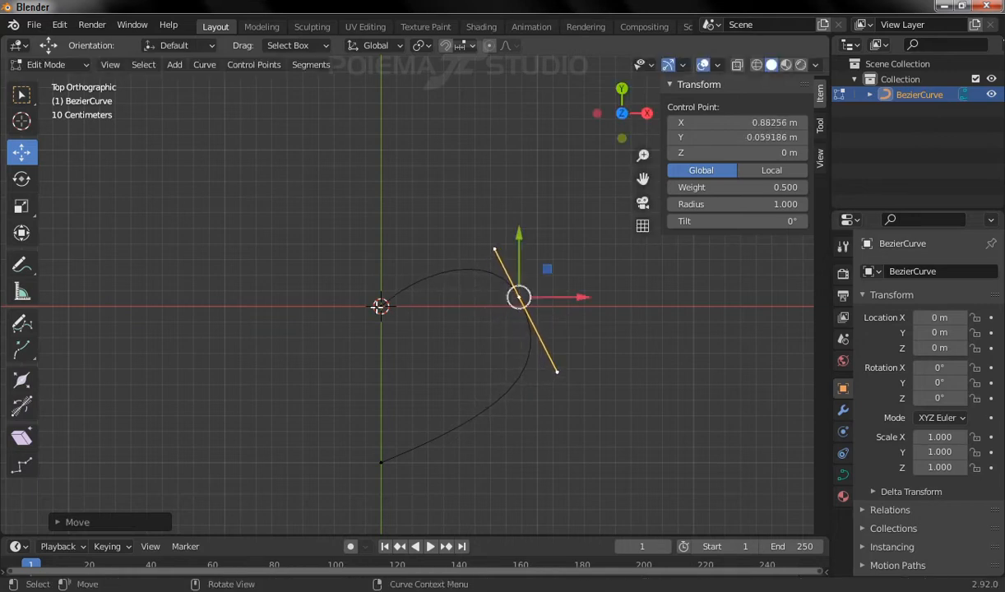
# Step: Nudge the top point's right handle slightly and move the bottom point's right handle to about X 0.42 m, Y -0.78 m
pyautogui.click(380, 306)
pyautogui.click(418, 270)
pyautogui.moveTo(417, 267)
pyautogui.mouseDown()
pyautogui.moveTo(429, 270)
pyautogui.moveTo(420, 270)
pyautogui.mouseUp()
pyautogui.click(381, 462)
pyautogui.click(501, 413)
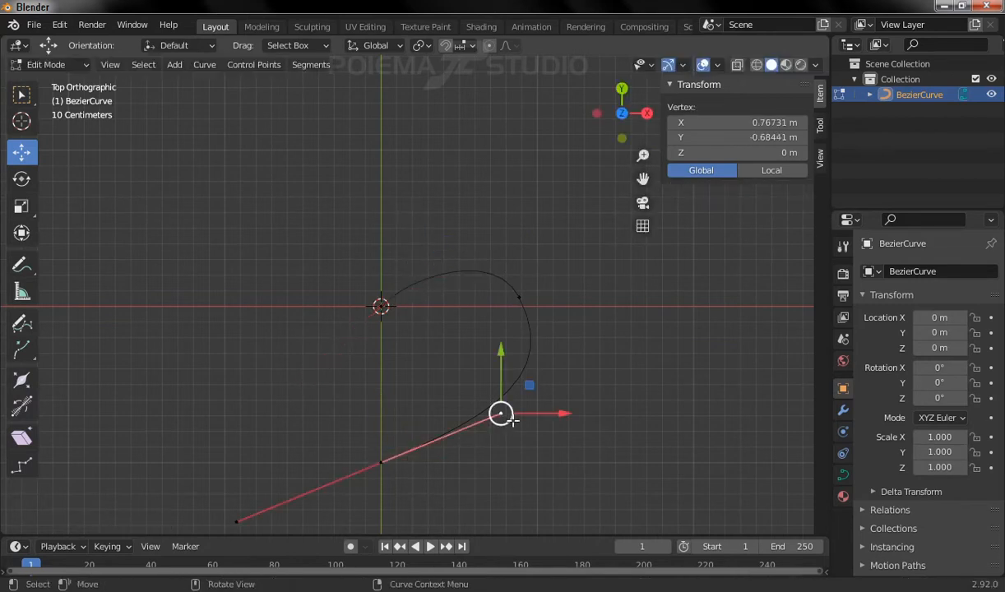
pyautogui.moveTo(510, 412); pyautogui.dragTo(444, 427)
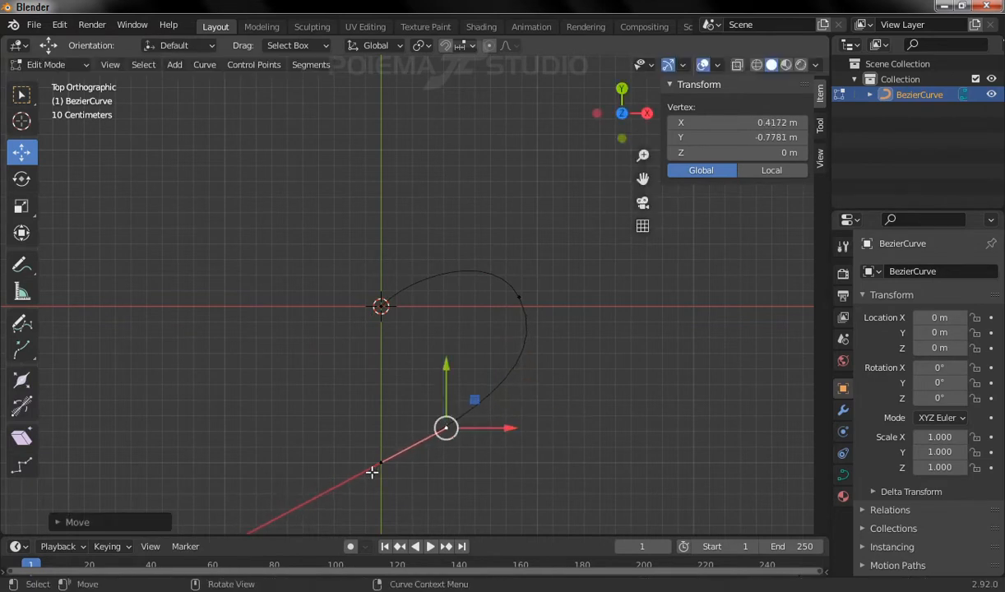
# Step: Move the middle control point of the half-heart curve to about X 0.86 m, Y 0.15 m
pyautogui.click(518, 295)
pyautogui.moveTo(518, 294)
pyautogui.mouseDown()
pyautogui.moveTo(537, 289)
pyautogui.moveTo(518, 289)
pyautogui.mouseUp()
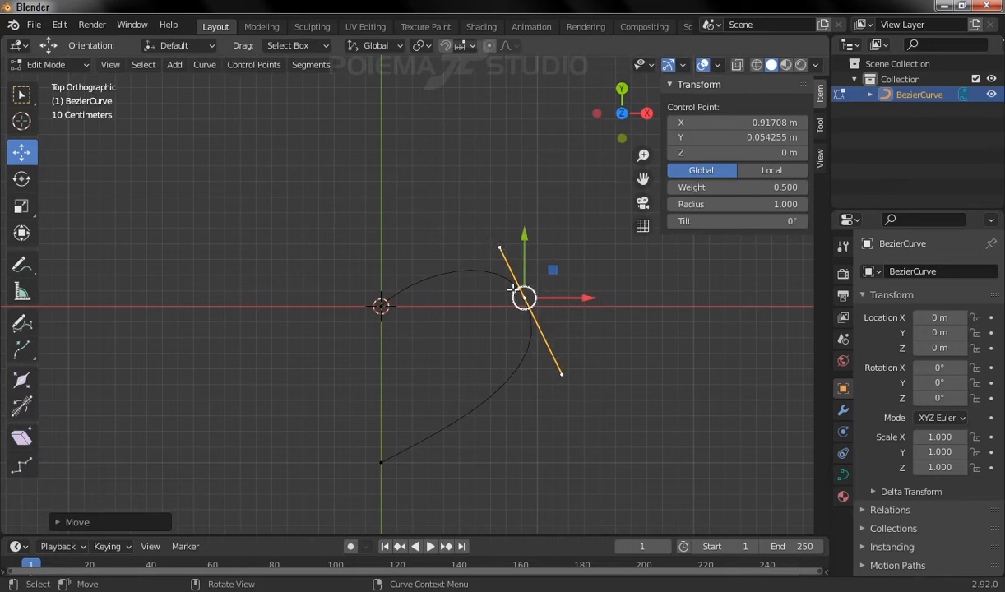
pyautogui.moveTo(530, 290); pyautogui.dragTo(526, 289)
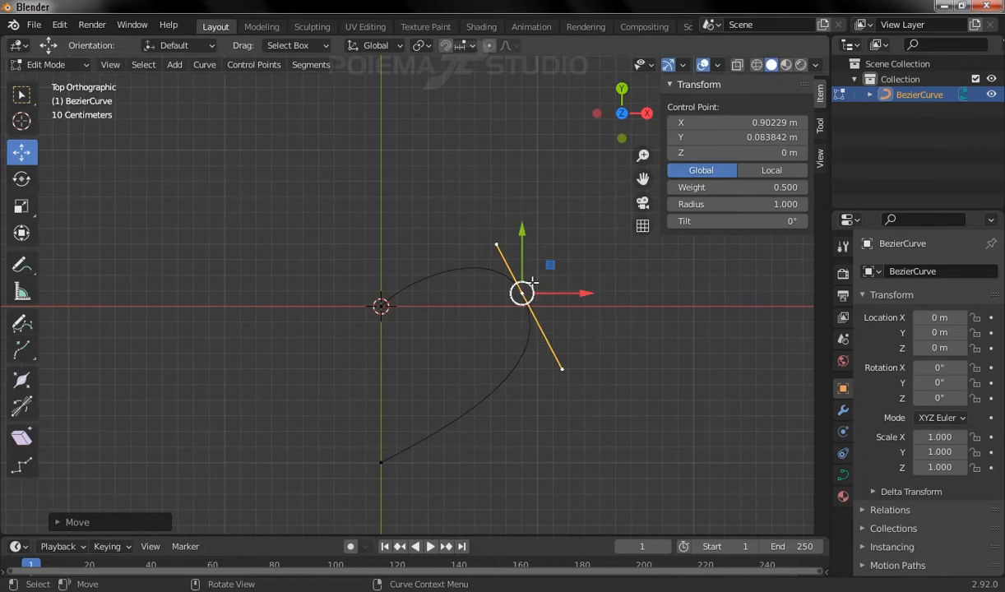
pyautogui.press('g')
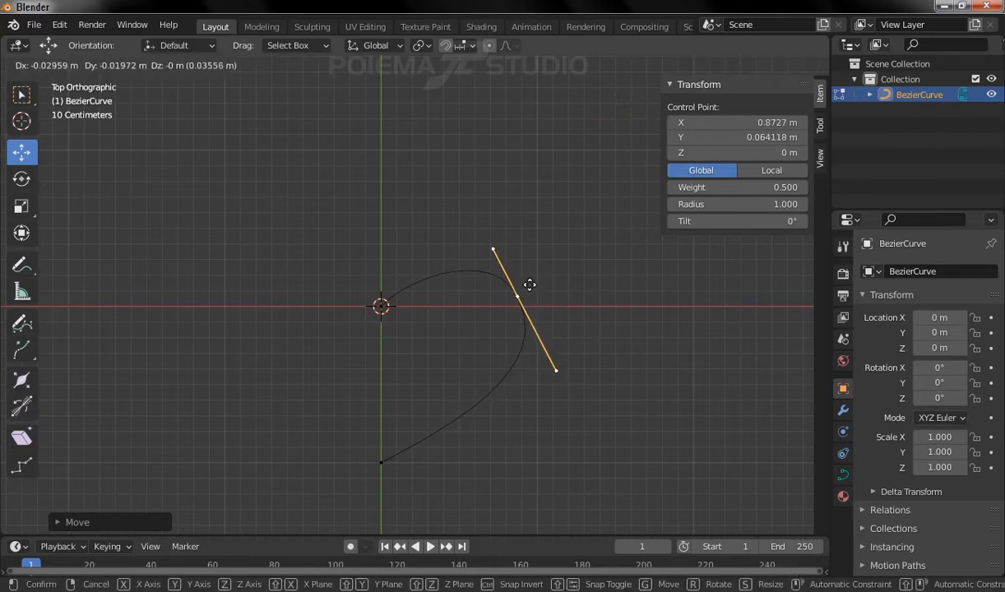
pyautogui.click(527, 271)
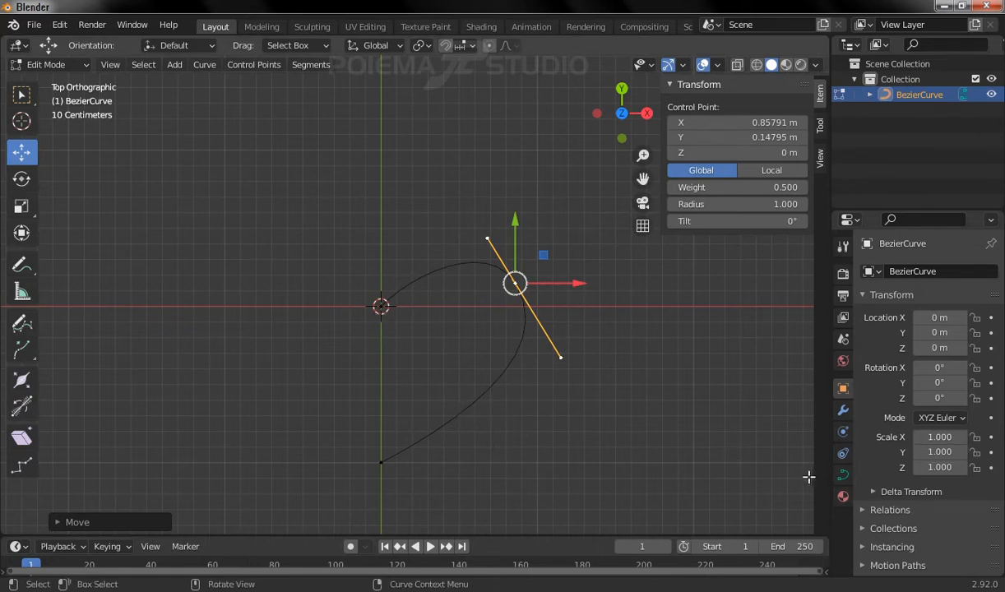
# Step: Set the half-heart curve's preview resolution to 8
pyautogui.click(842, 475)
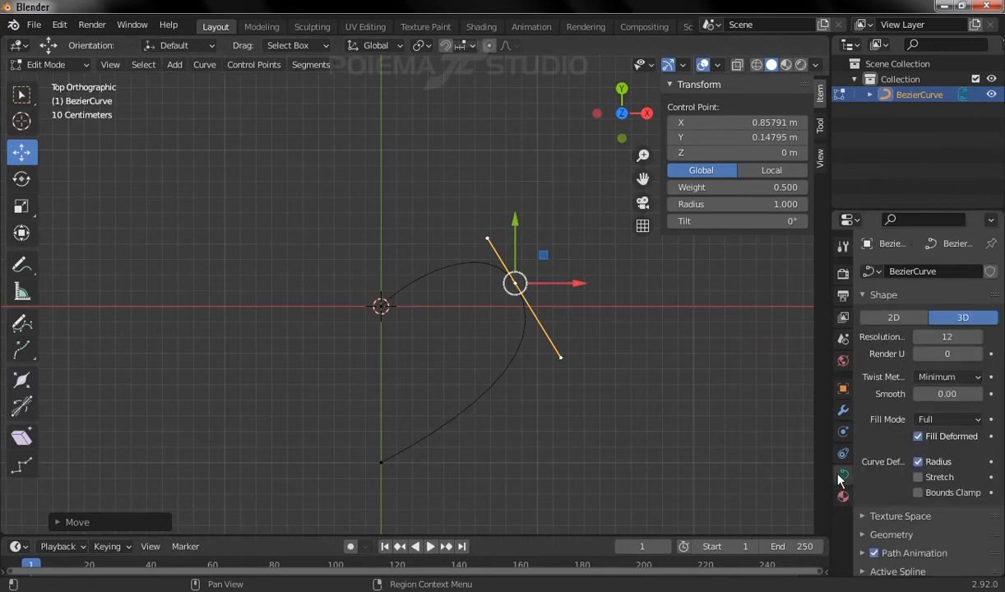
pyautogui.click(942, 337)
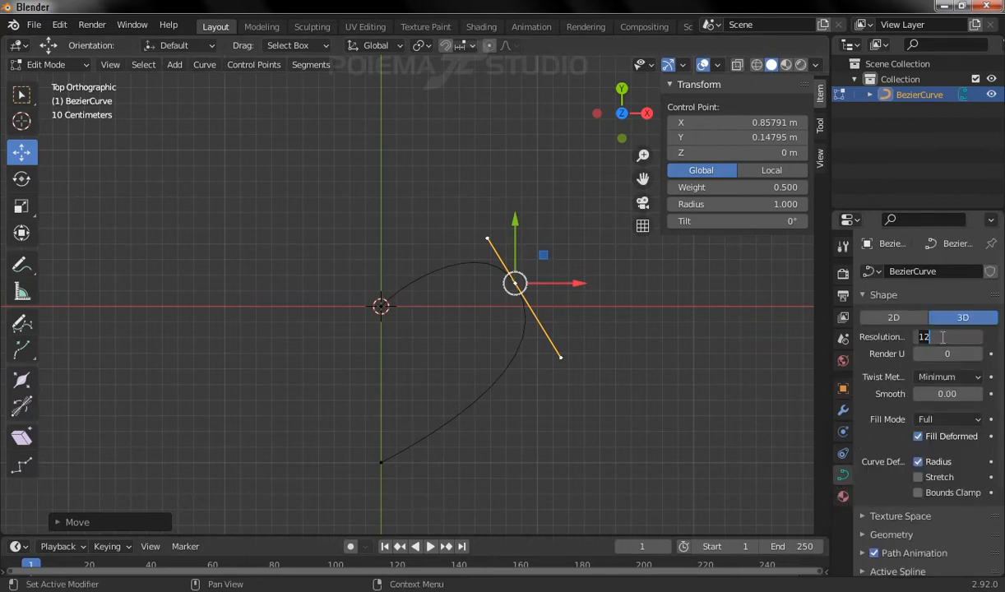
pyautogui.write('8')
pyautogui.press('Return')
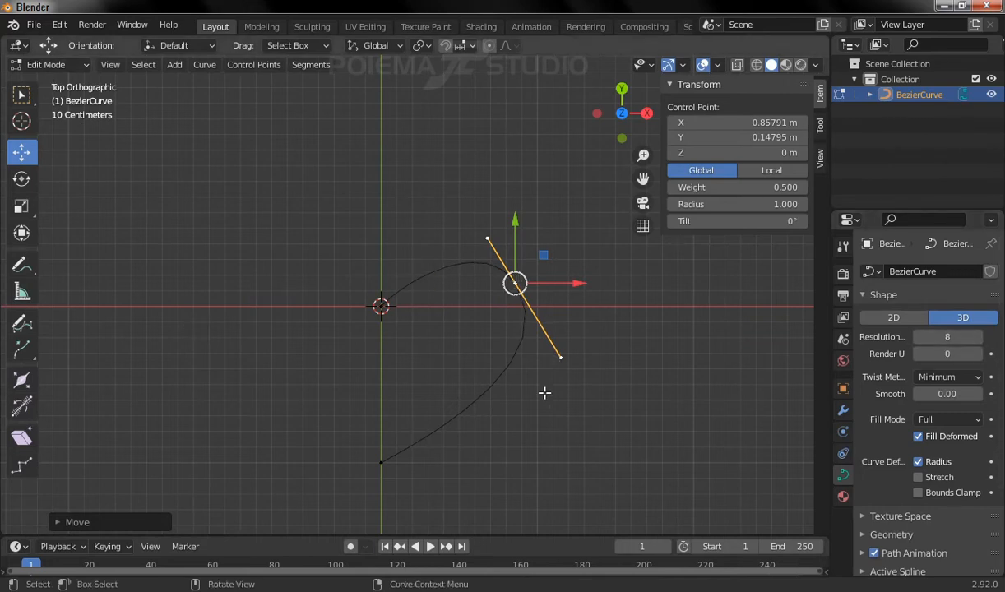
# Step: Move the top control point's right handle to about X 0.22 m, Y 0.30 m, and deselect everything
pyautogui.click(498, 362)
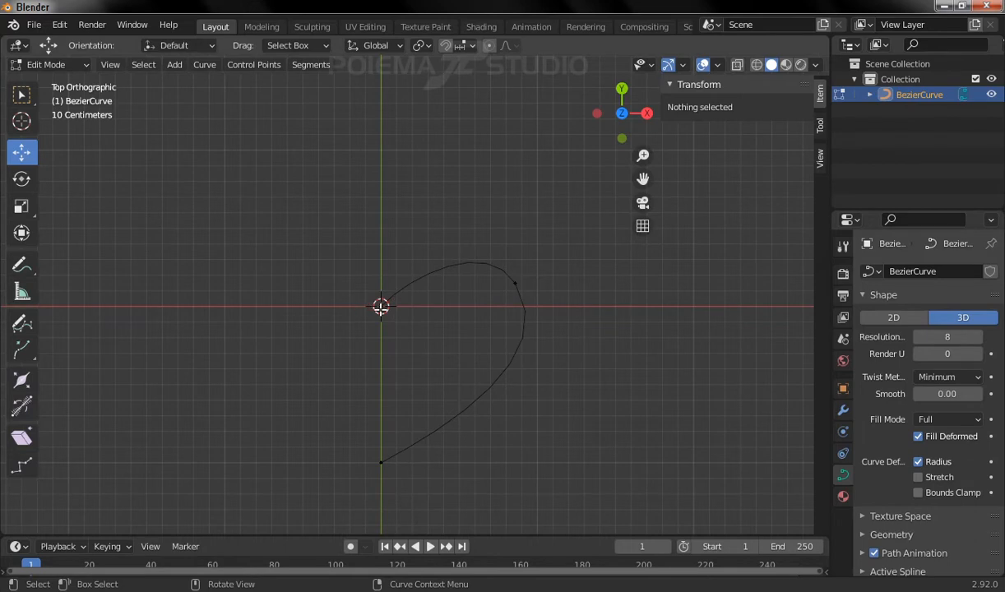
pyautogui.click(369, 298)
pyautogui.click(411, 276)
pyautogui.press('g')
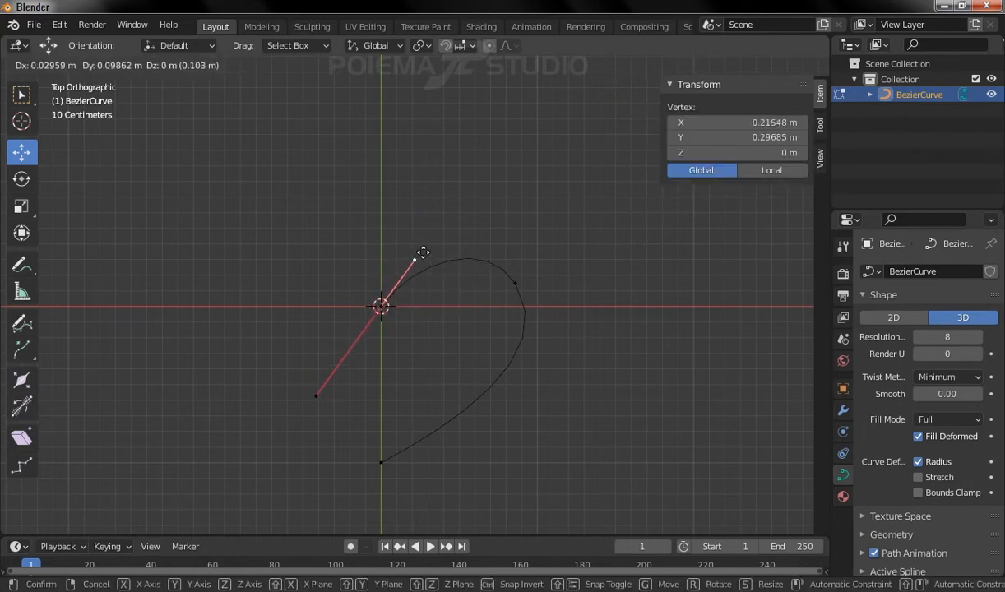
pyautogui.click(422, 253)
pyautogui.click(455, 335)
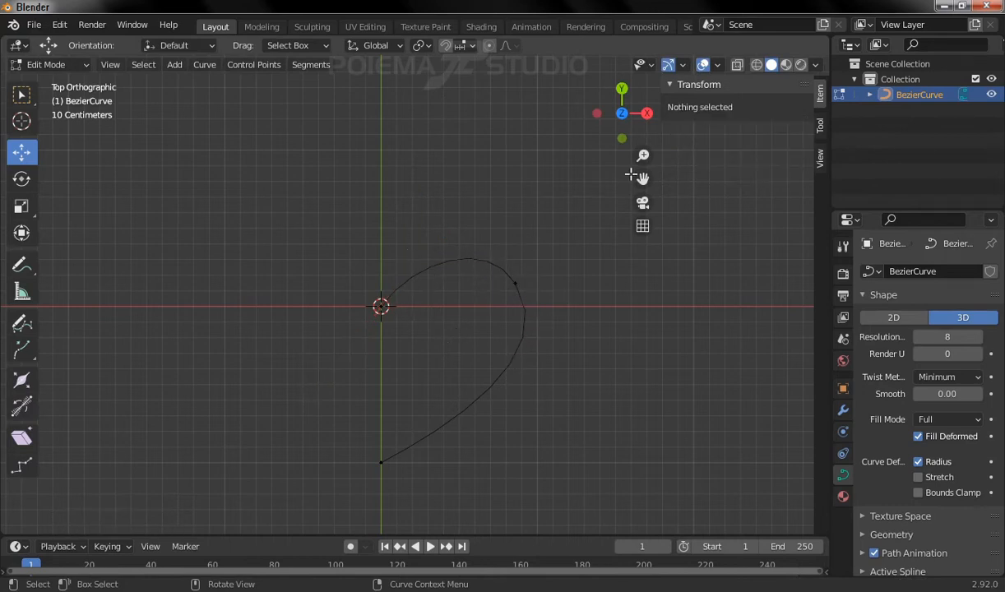
# Step: Display the curve normals to examine the segments between the top, middle and bottom control points, and hide the normals again
pyautogui.click(716, 66)
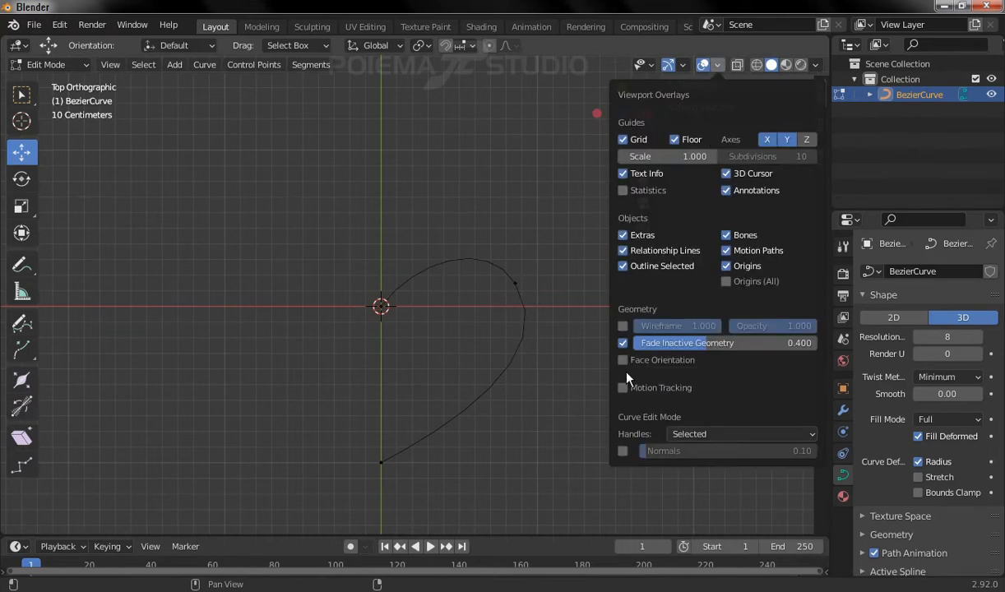
pyautogui.click(623, 452)
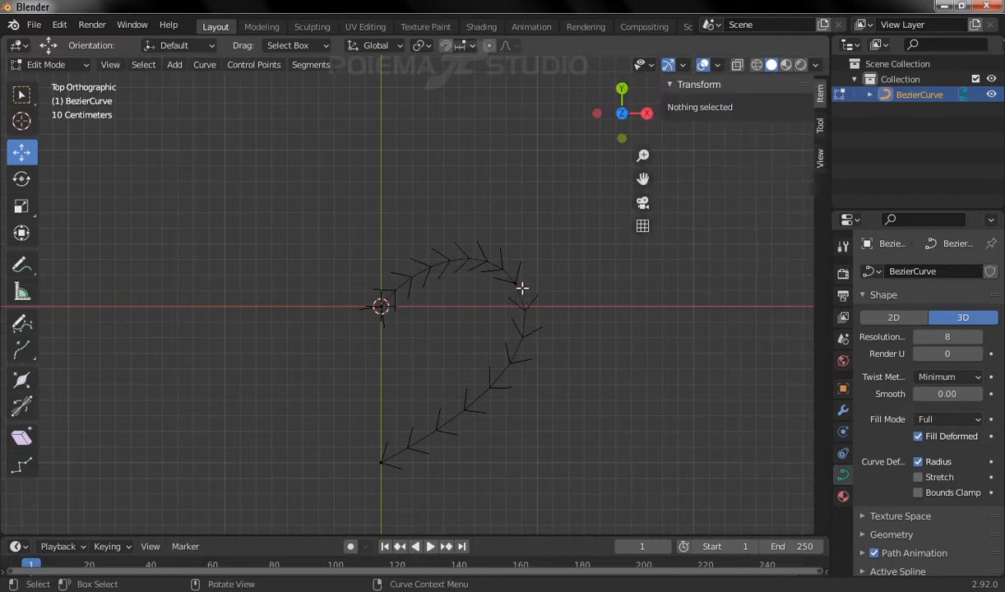
pyautogui.click(380, 305)
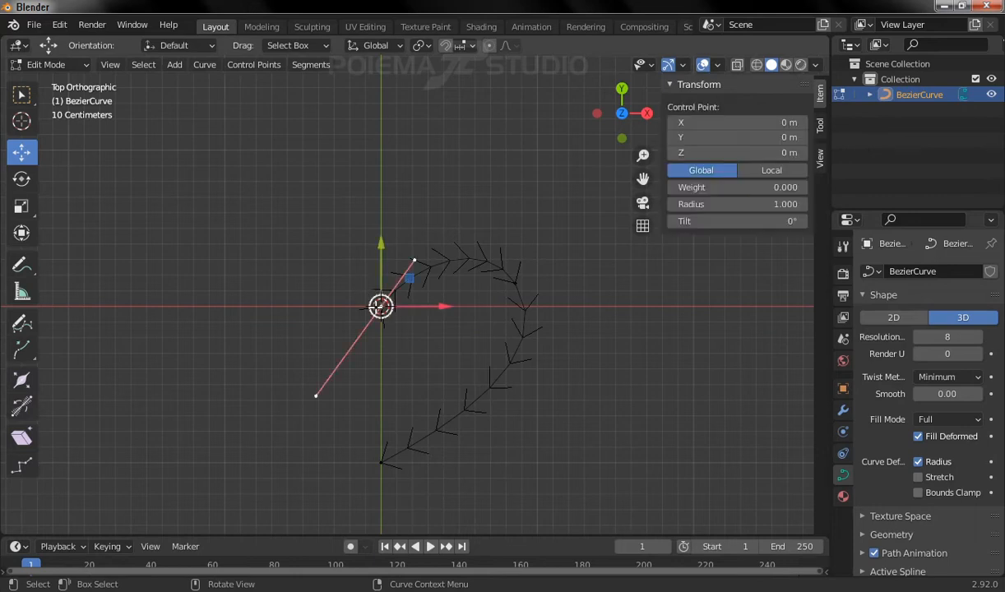
pyautogui.click(514, 284)
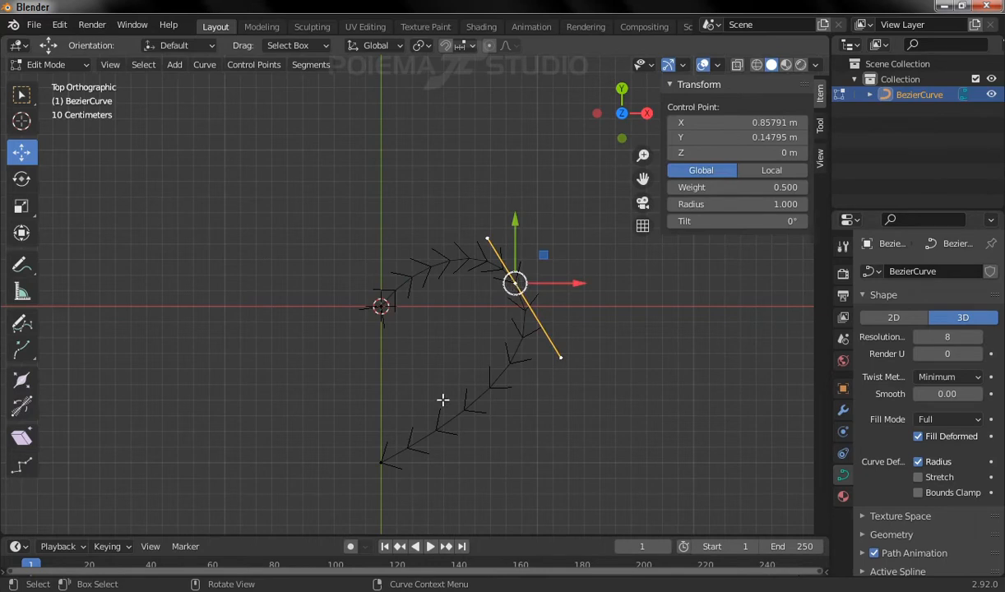
pyautogui.click(381, 463)
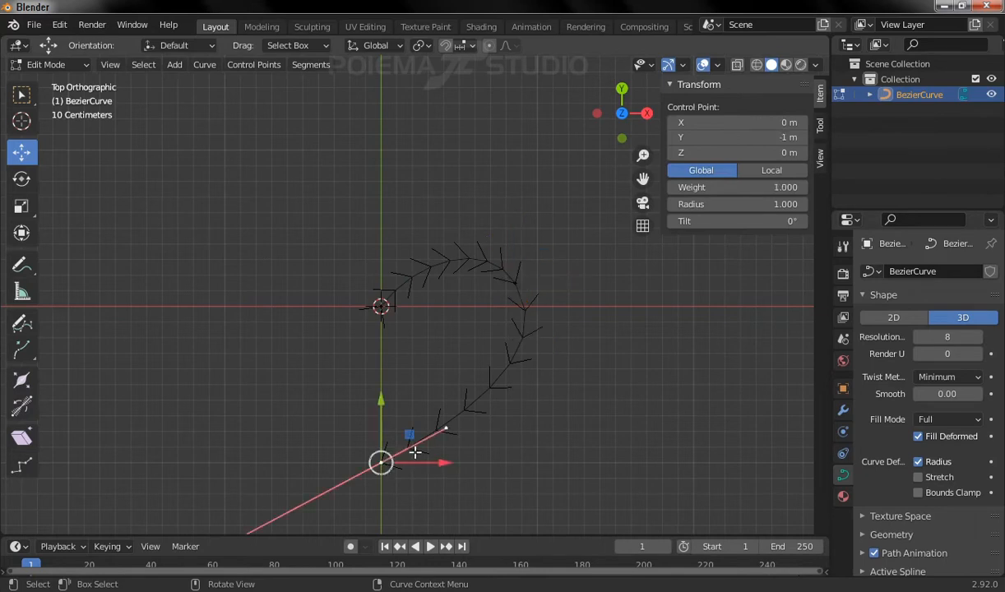
pyautogui.click(715, 70)
pyautogui.click(624, 451)
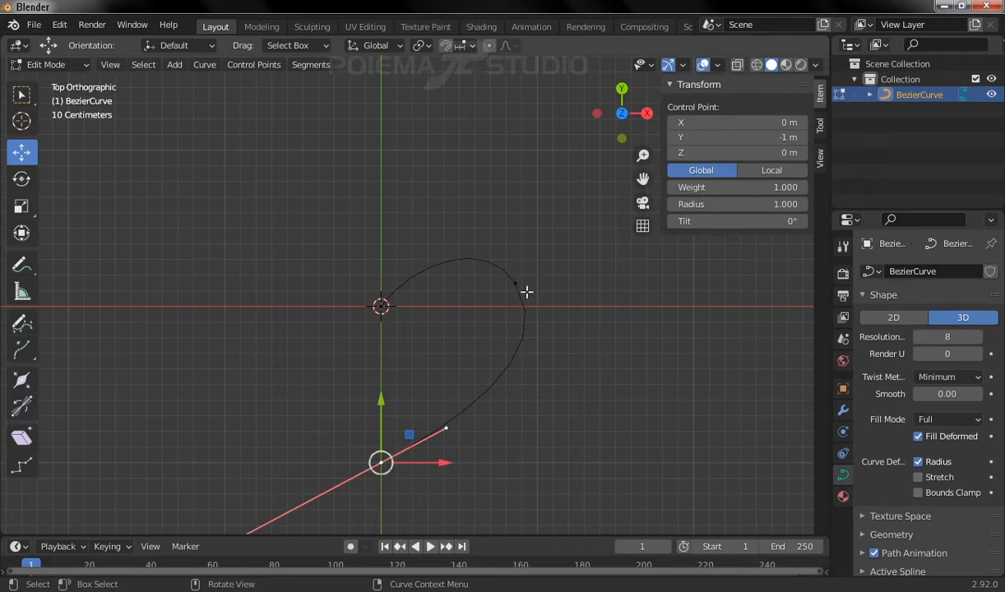
pyautogui.hotkey('alt', 'a')
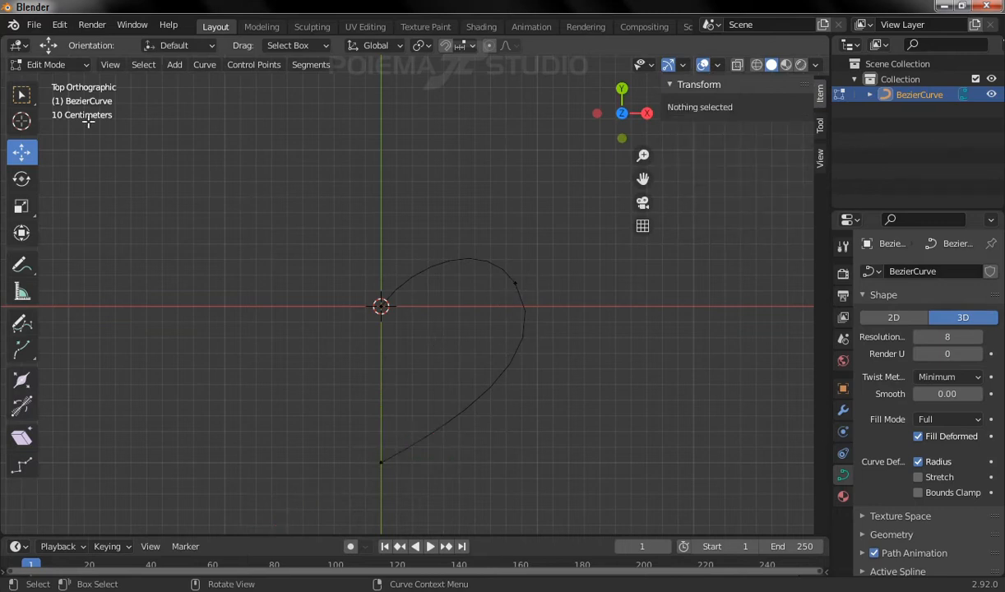
# Step: Return to Object Mode and add a second Bezier curve at the origin
pyautogui.click(63, 64)
pyautogui.click(57, 83)
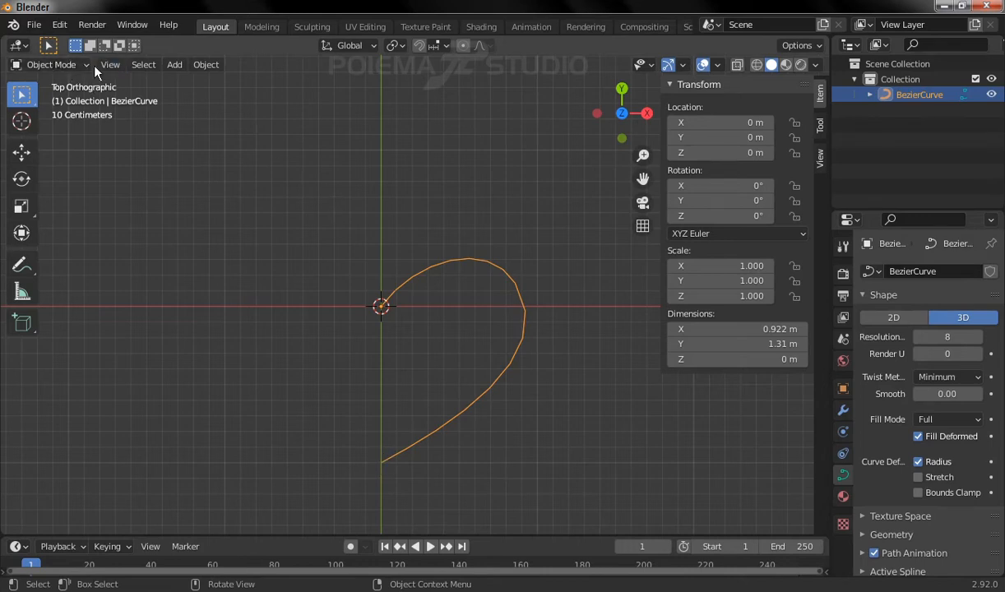
pyautogui.click(168, 64)
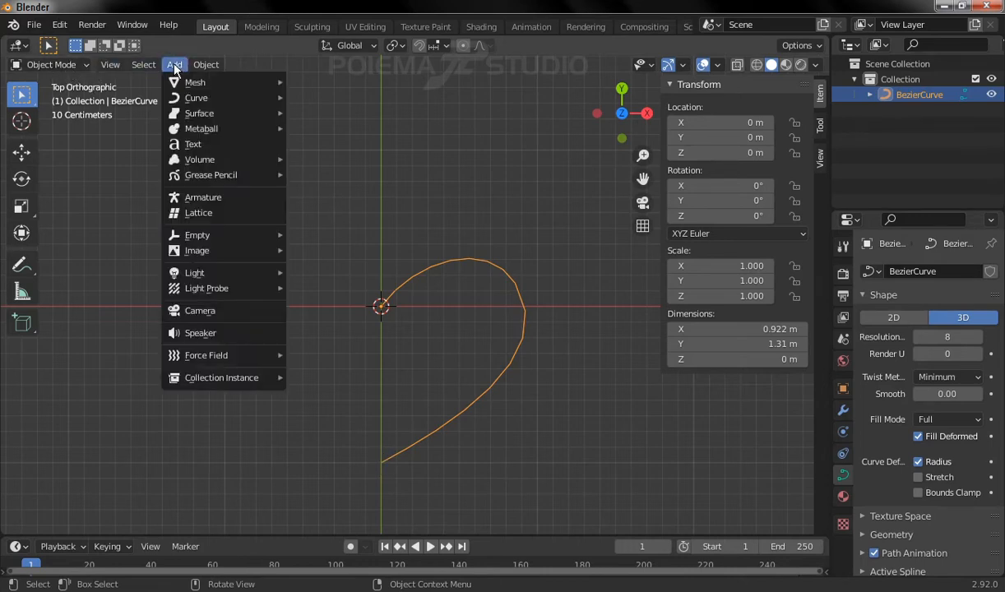
pyautogui.moveTo(204, 102)
pyautogui.click(317, 100)
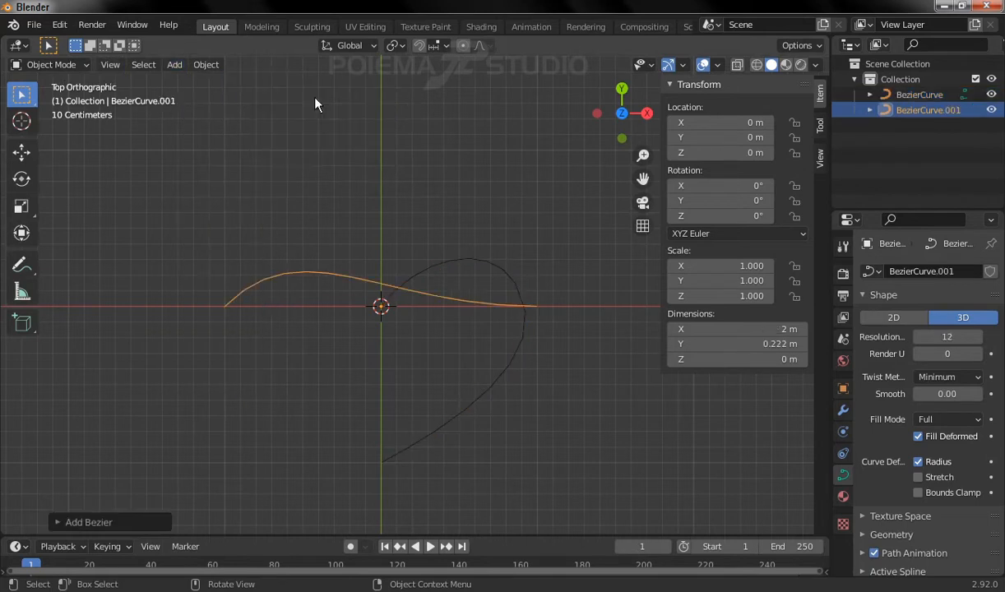
# Step: Enter Edit Mode on the new curve and set its left control point's X to 0 m
pyautogui.click(69, 64)
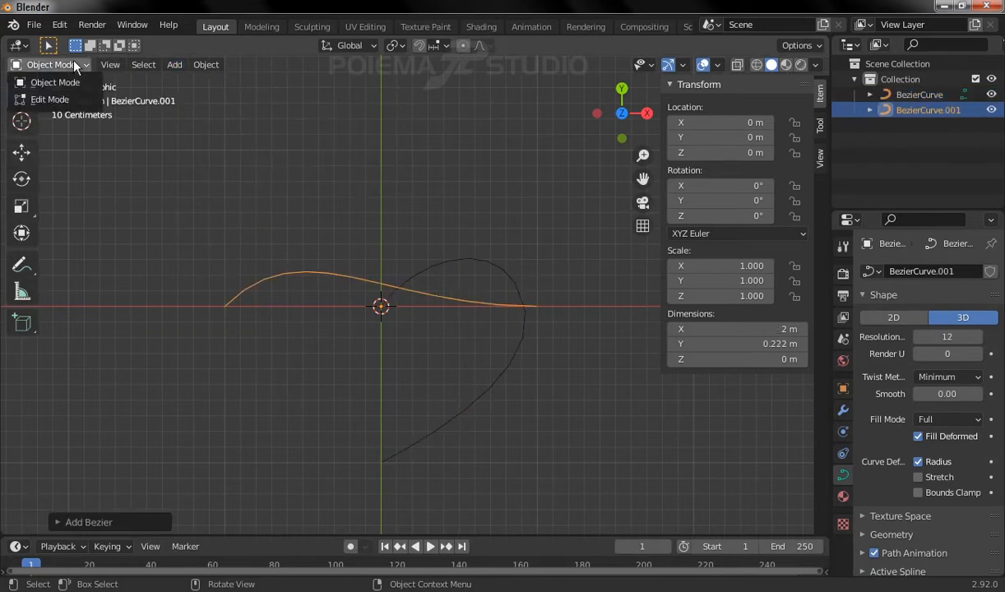
pyautogui.click(68, 83)
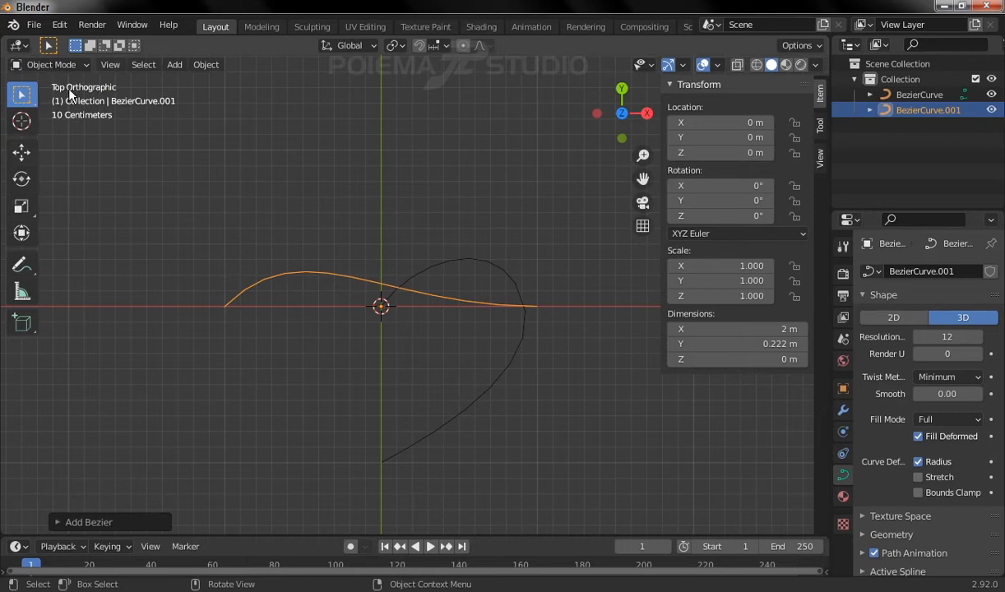
pyautogui.click(54, 64)
pyautogui.click(51, 97)
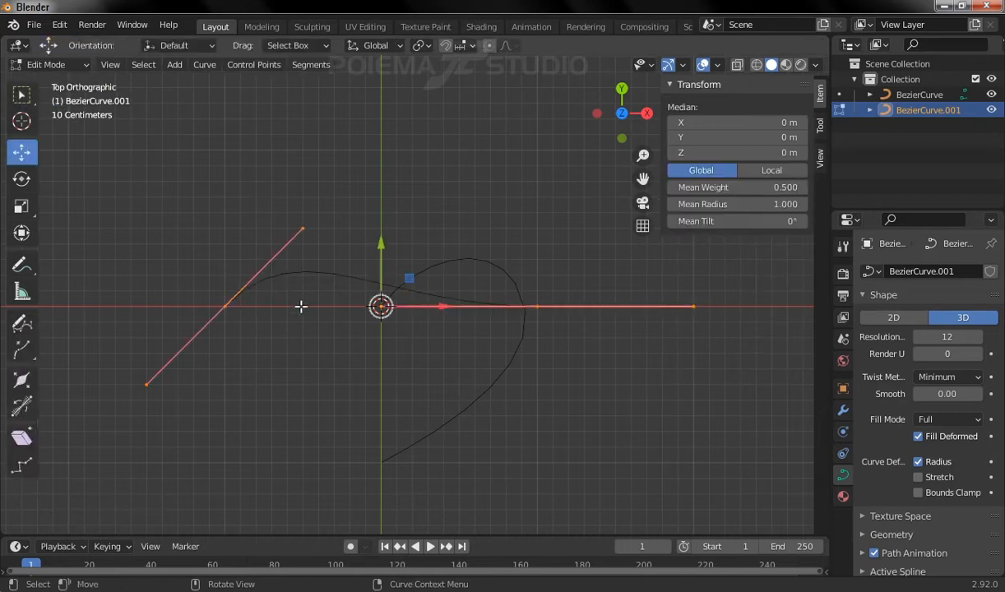
pyautogui.click(227, 304)
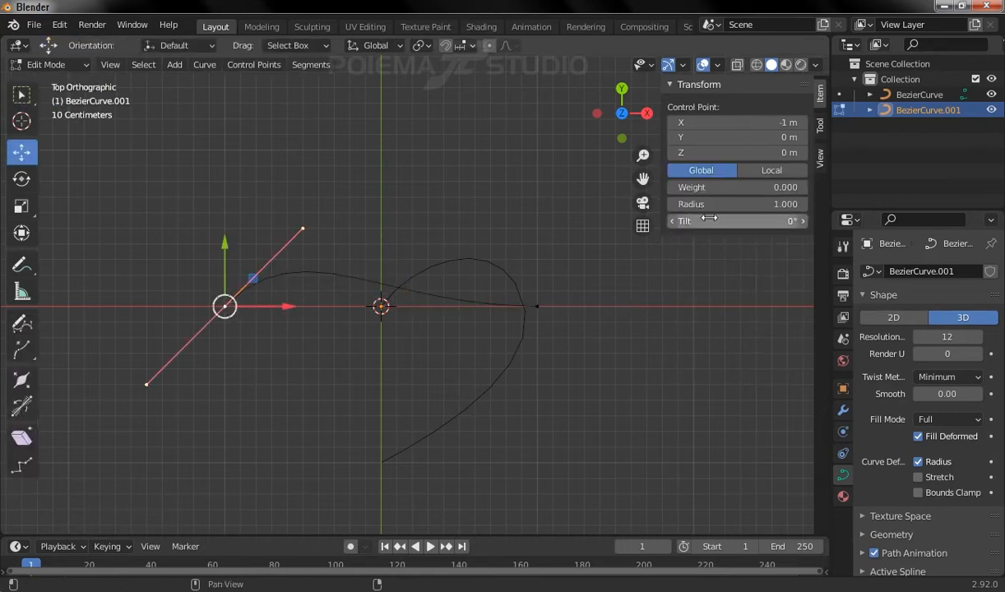
pyautogui.click(783, 121)
pyautogui.write('0')
pyautogui.press('Return')
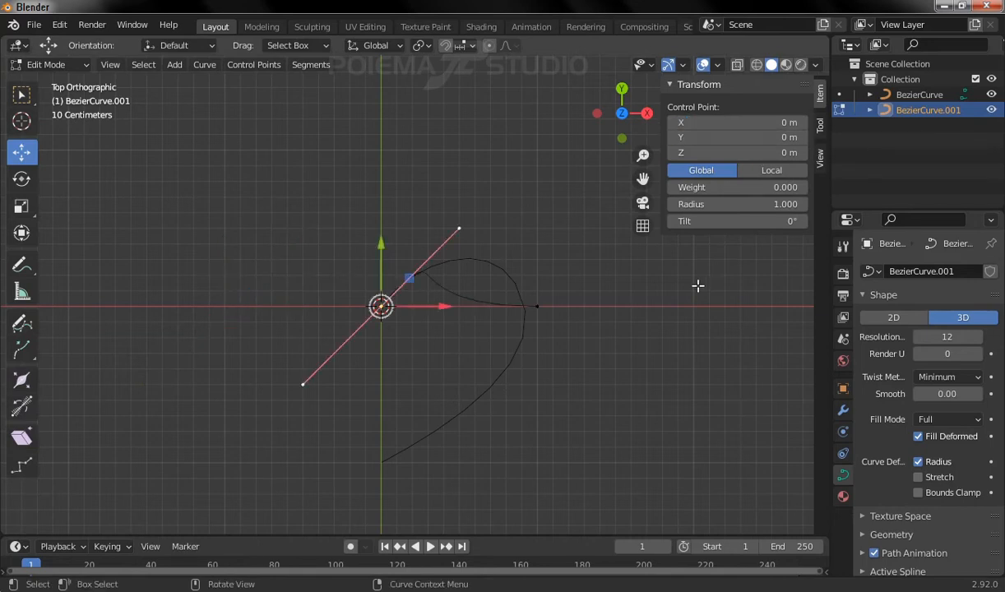
# Step: Set the new curve's right control point to X 0 m and Y -1 m
pyautogui.click(537, 307)
pyautogui.click(773, 121)
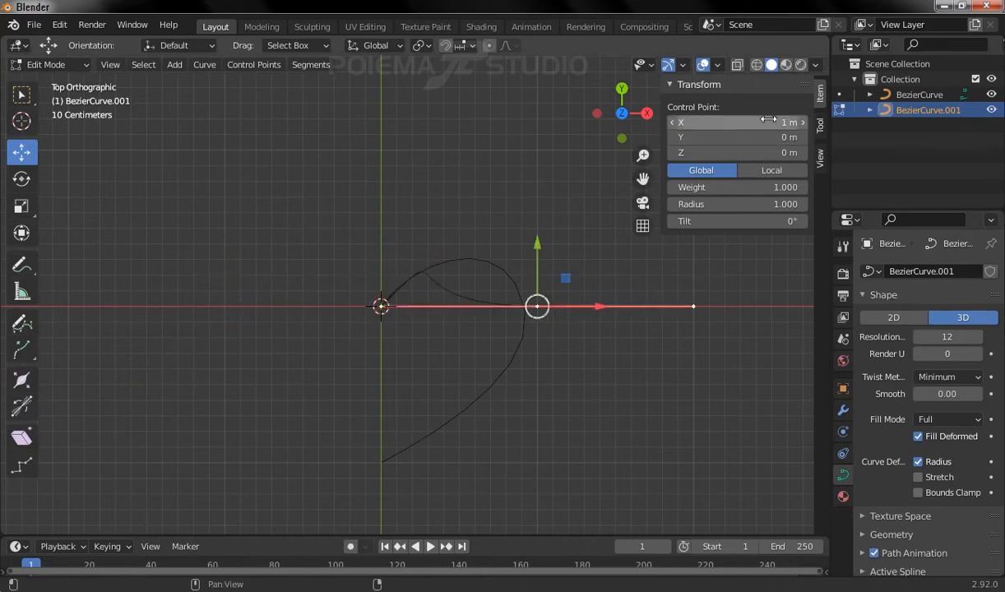
pyautogui.write('0')
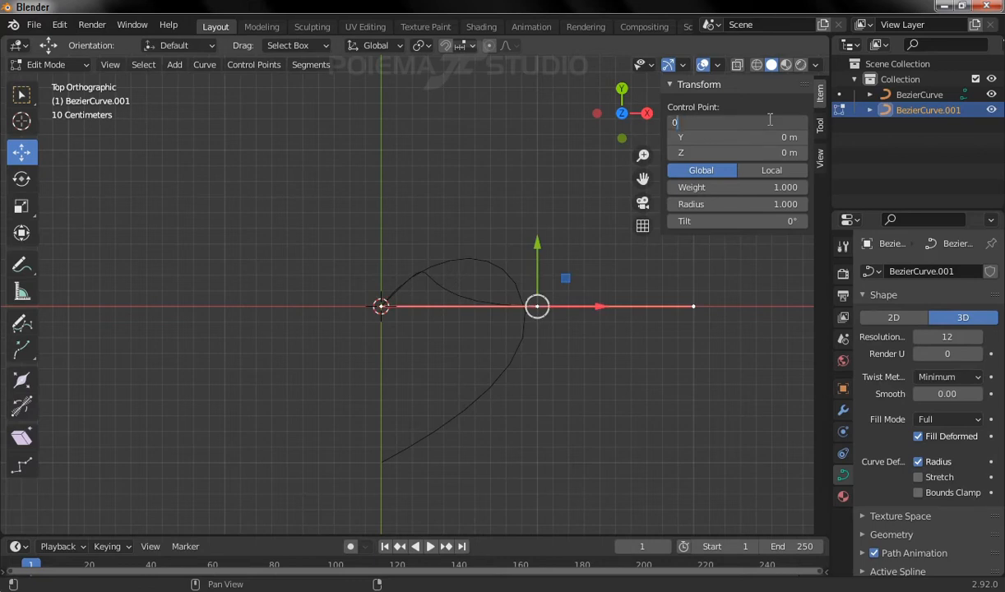
pyautogui.press('Tab')
pyautogui.press('BackSpace')
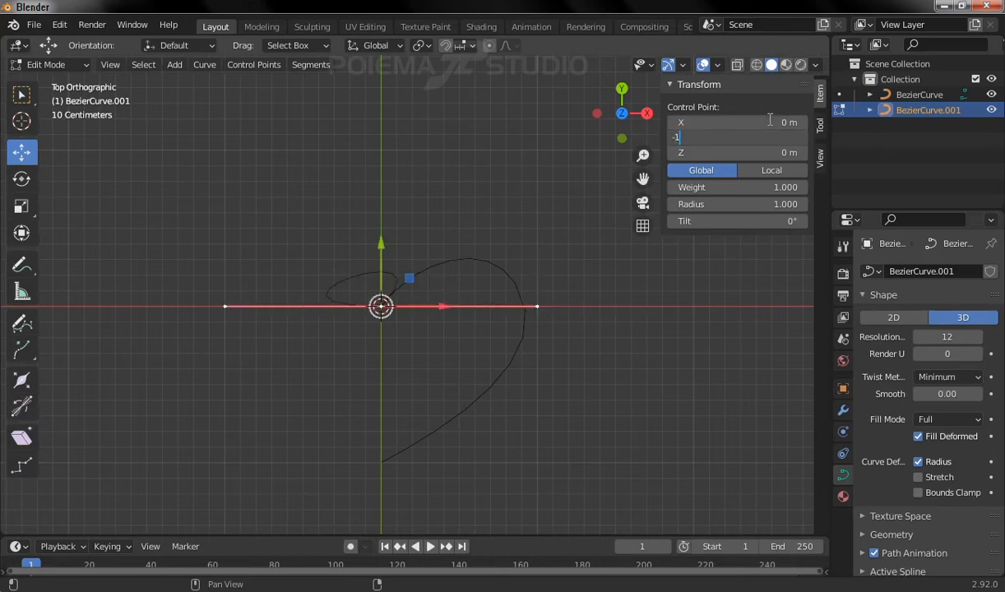
pyautogui.write('-1')
pyautogui.press('Return')
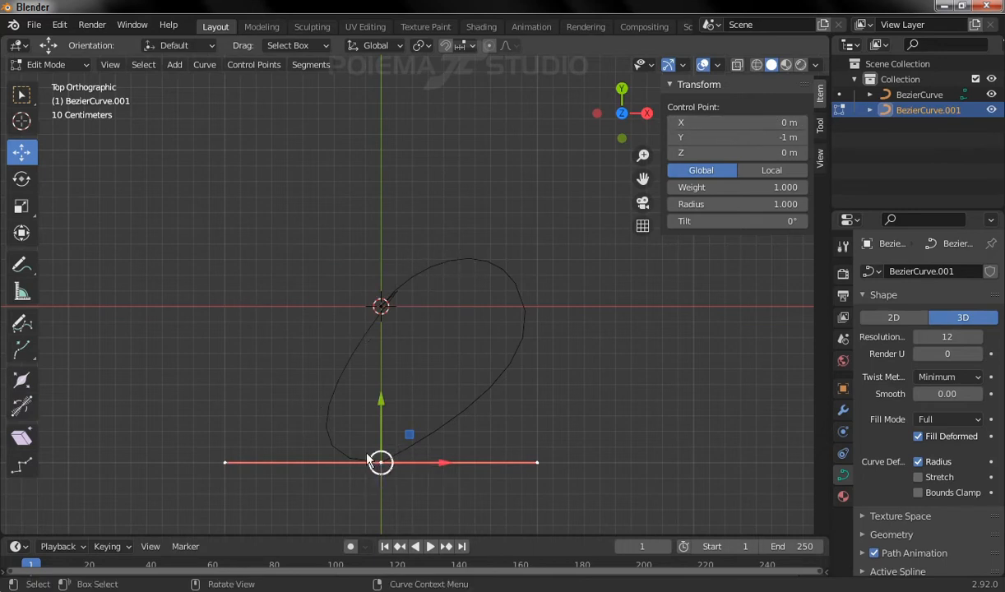
# Step: Set the handle type of both control points on the new curve to Vector
pyautogui.click(248, 66)
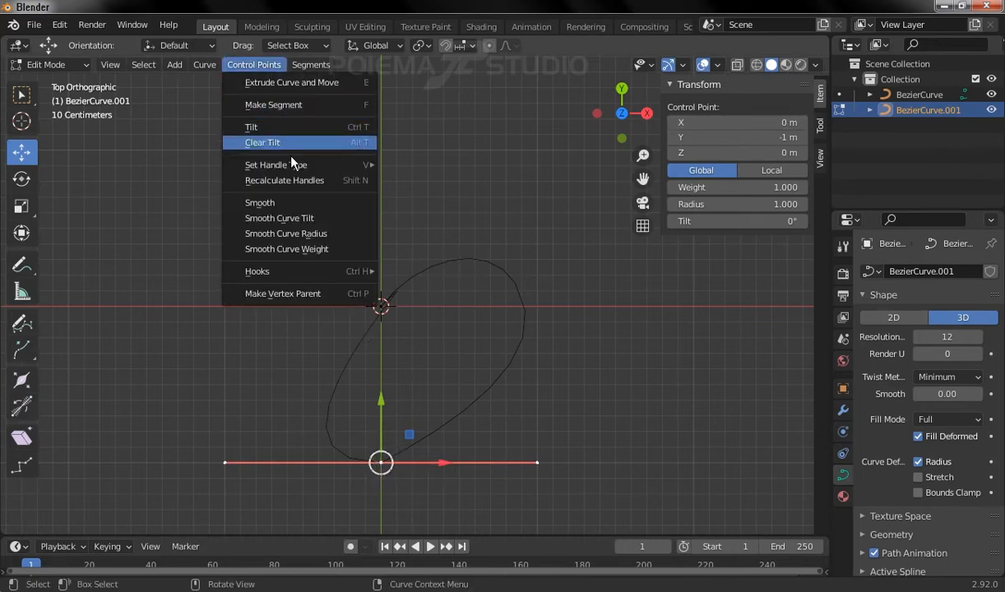
pyautogui.moveTo(292, 165)
pyautogui.click(458, 182)
pyautogui.moveTo(347, 252); pyautogui.dragTo(403, 352)
pyautogui.click(254, 65)
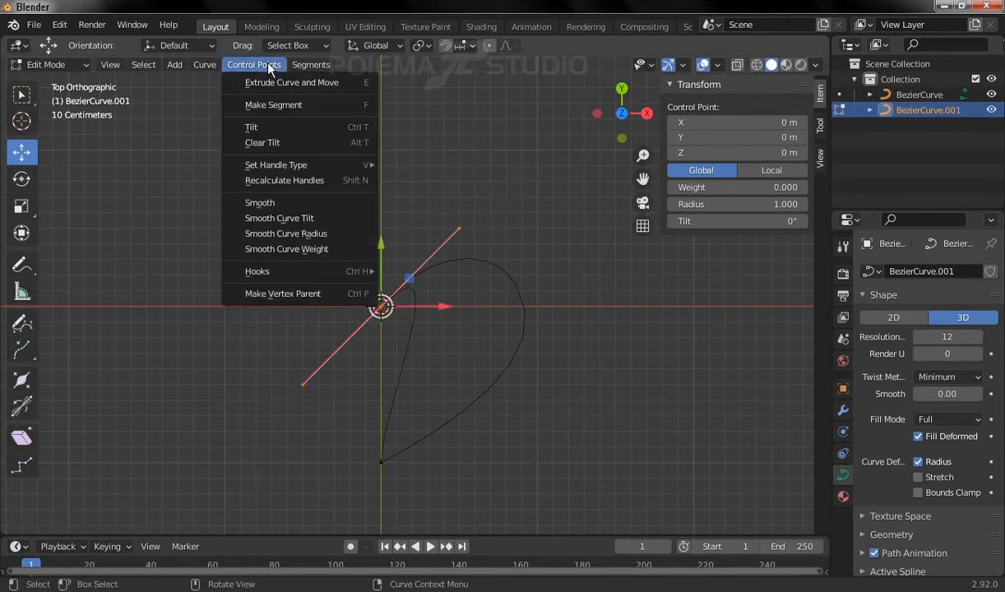
pyautogui.moveTo(280, 163)
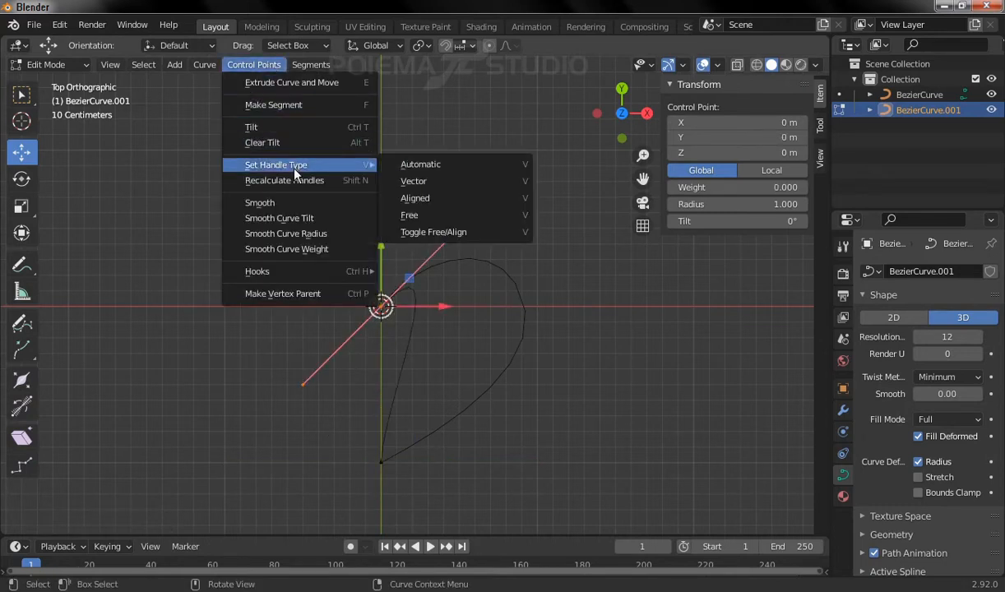
pyautogui.click(418, 181)
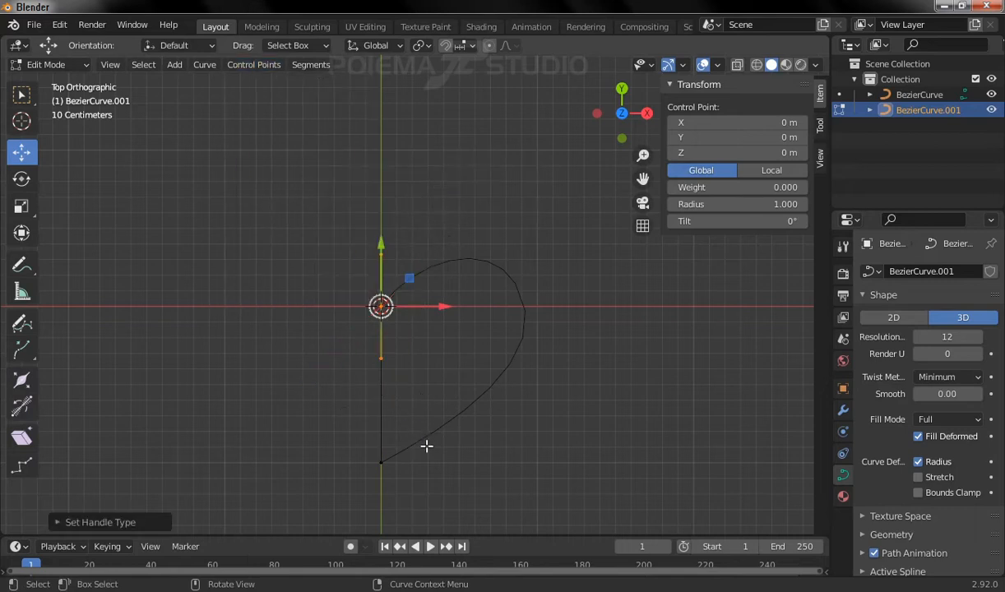
# Step: In right view, raise the inner handle of the Y -1 m control point to about Y -0.55 m, Z 0.29 m
pyautogui.click(109, 65)
pyautogui.moveTo(162, 243)
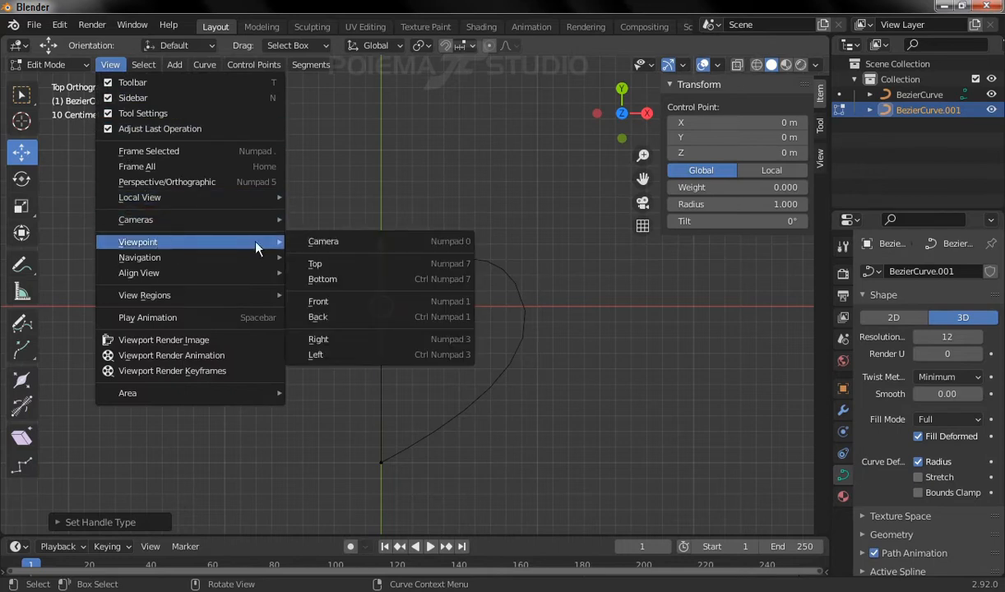
pyautogui.click(327, 343)
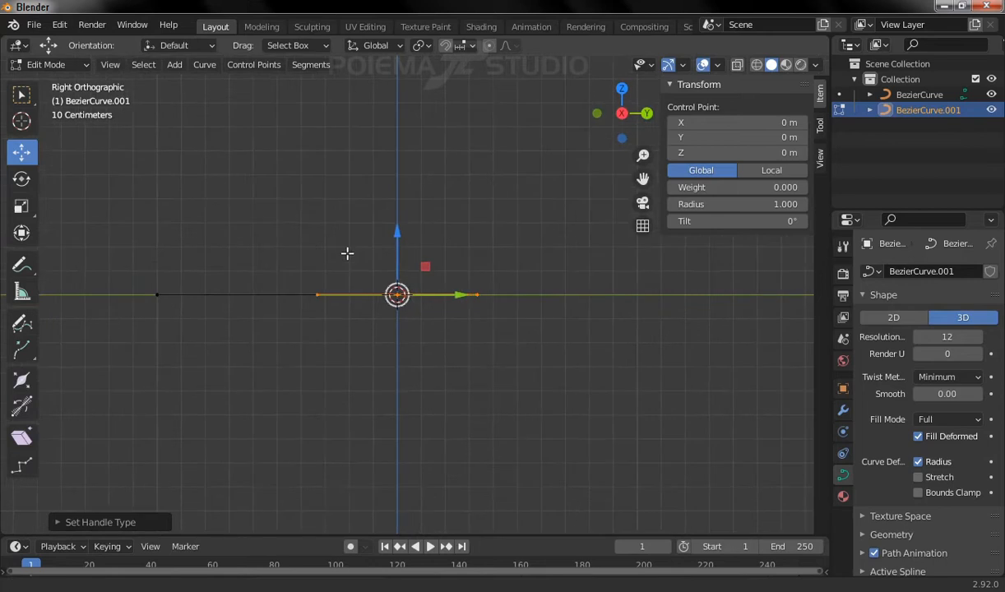
pyautogui.click(106, 289)
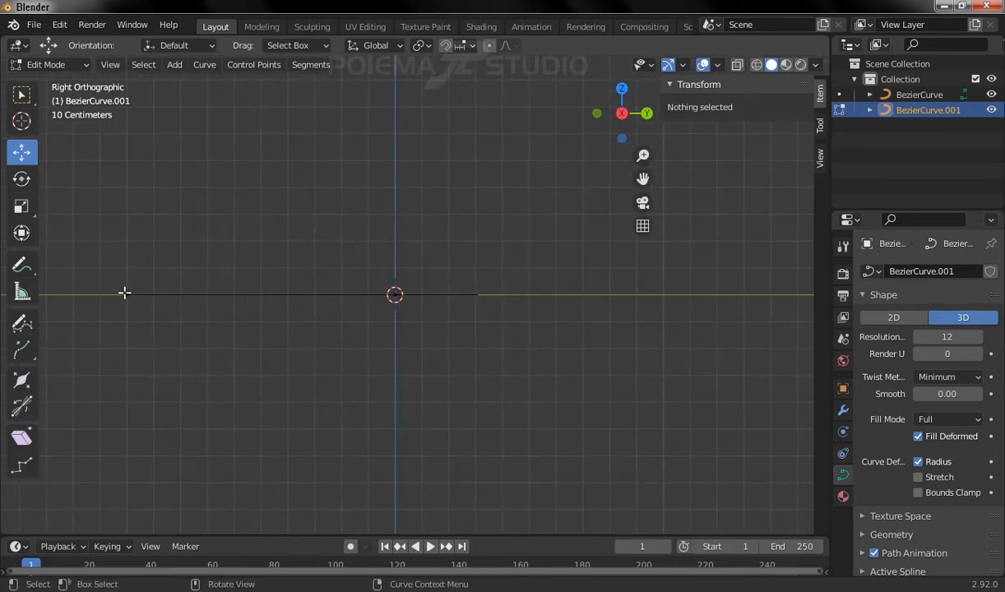
pyautogui.click(125, 293)
pyautogui.click(216, 294)
pyautogui.moveTo(240, 265); pyautogui.dragTo(257, 207)
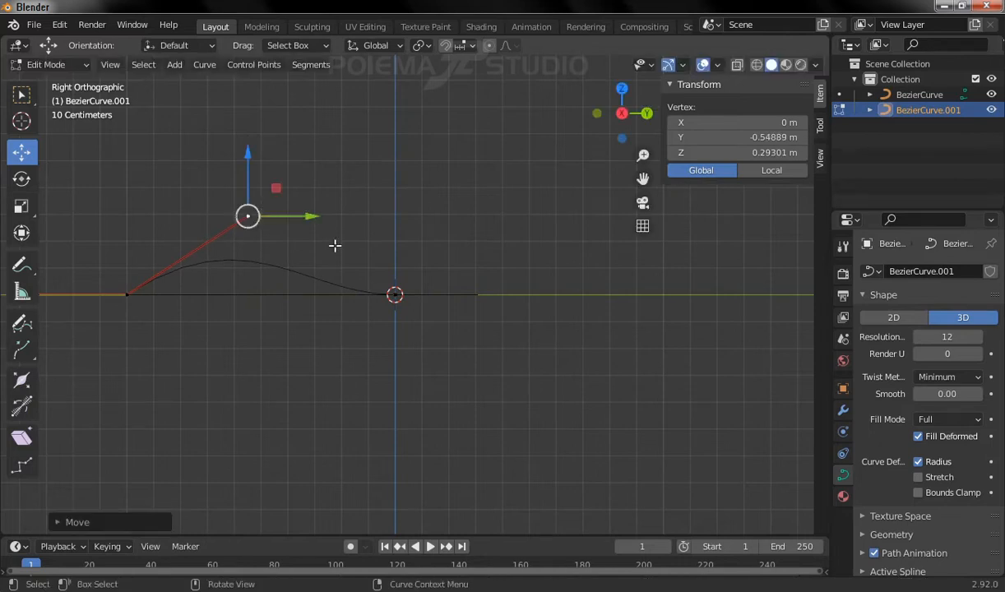
# Step: Raise the inner handle of the control point at the origin to about Y -0.13 m, Z 0.2 m
pyautogui.click(395, 295)
pyautogui.click(301, 296)
pyautogui.moveTo(301, 296); pyautogui.dragTo(361, 241)
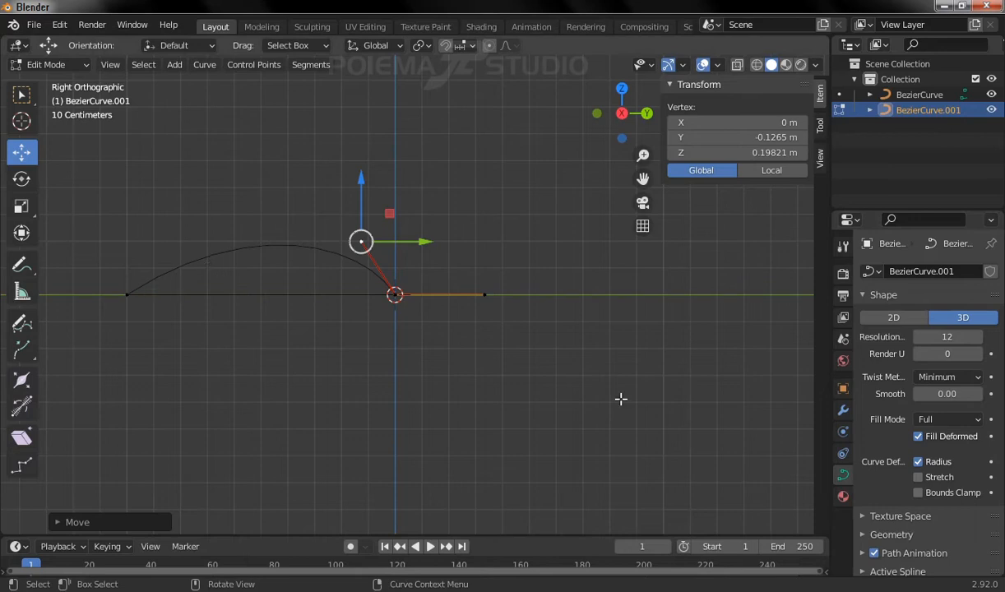
# Step: Set the profile curve's resolution to 8 and subdivide it once between its two control points
pyautogui.click(936, 337)
pyautogui.write('8')
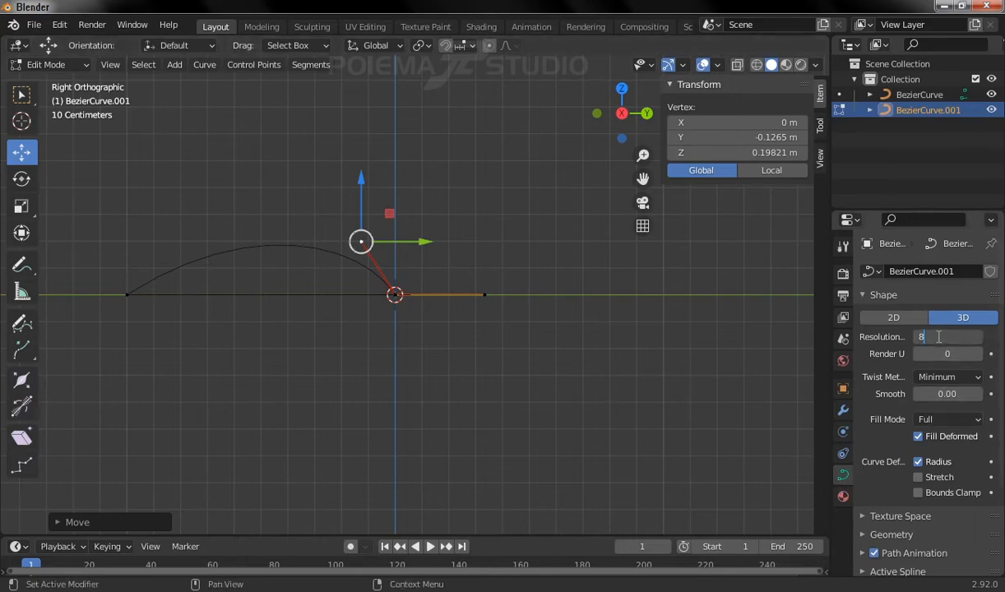
pyautogui.press('Return')
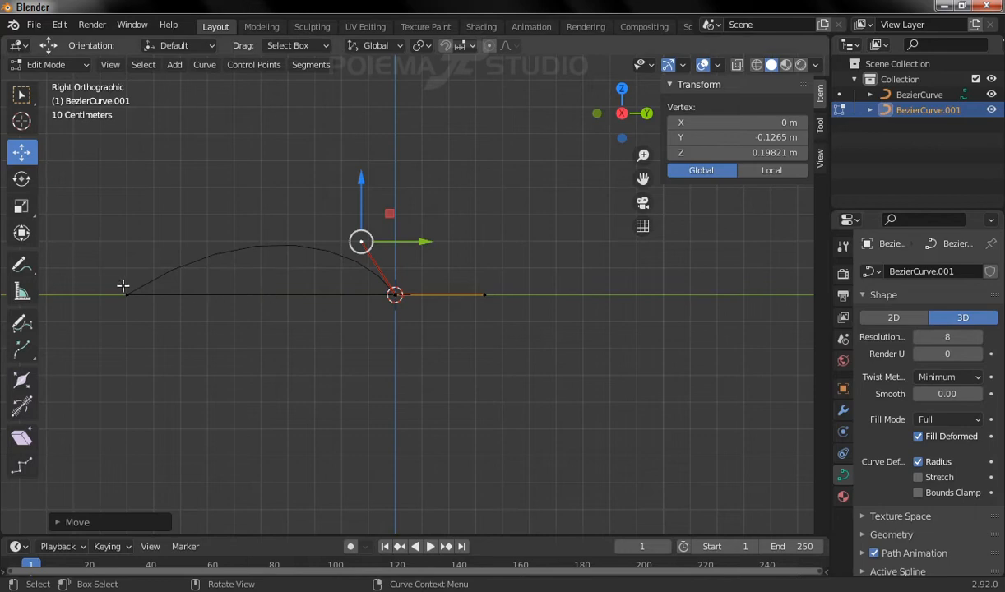
pyautogui.moveTo(92, 220); pyautogui.dragTo(519, 346)
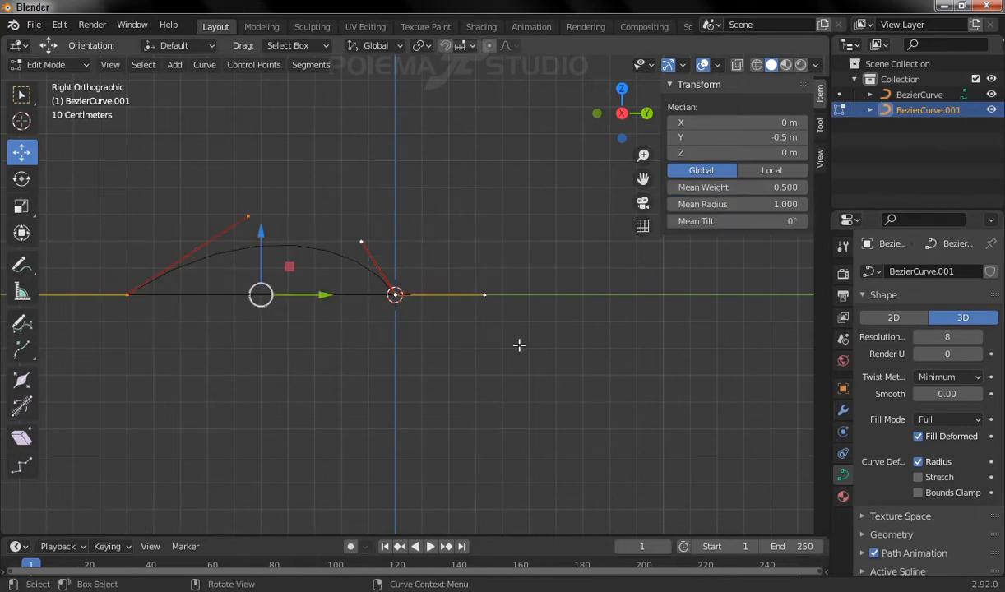
pyautogui.rightClick(332, 244)
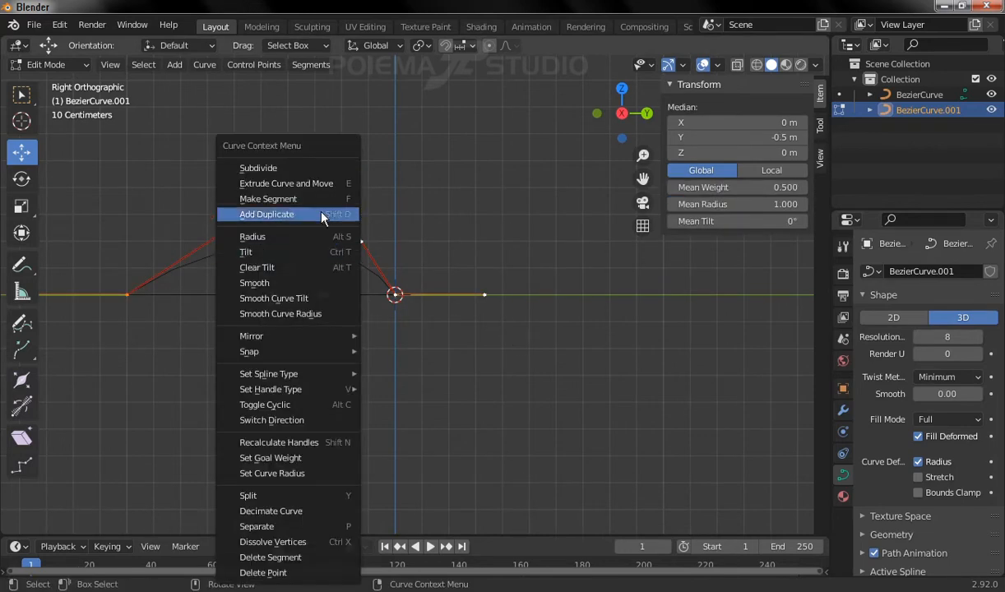
pyautogui.click(300, 162)
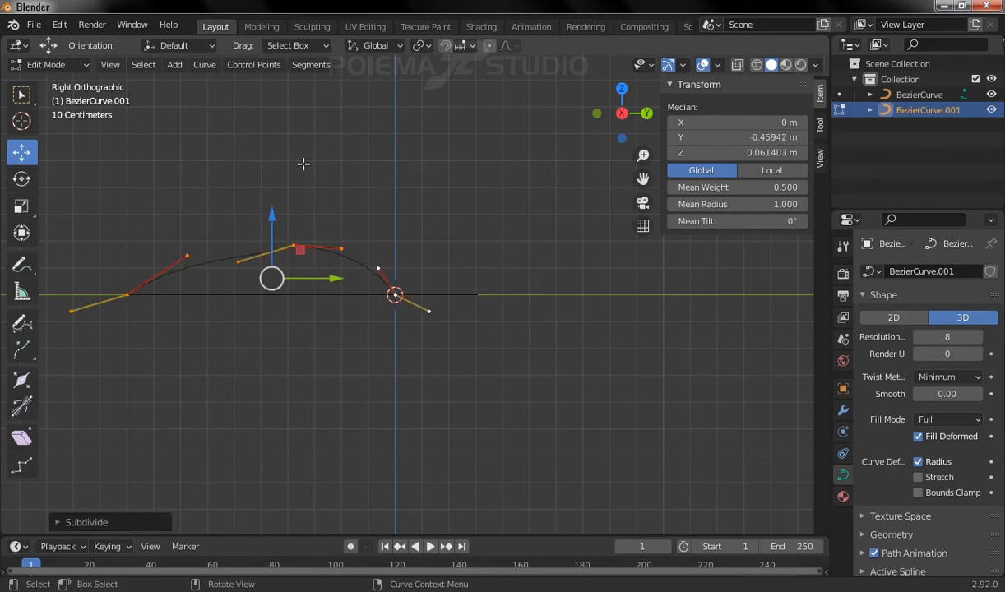
# Step: Set the middle control point's handle type to Automatic and move the point to about Y -0.31 m, Z 0.2 m
pyautogui.click(294, 245)
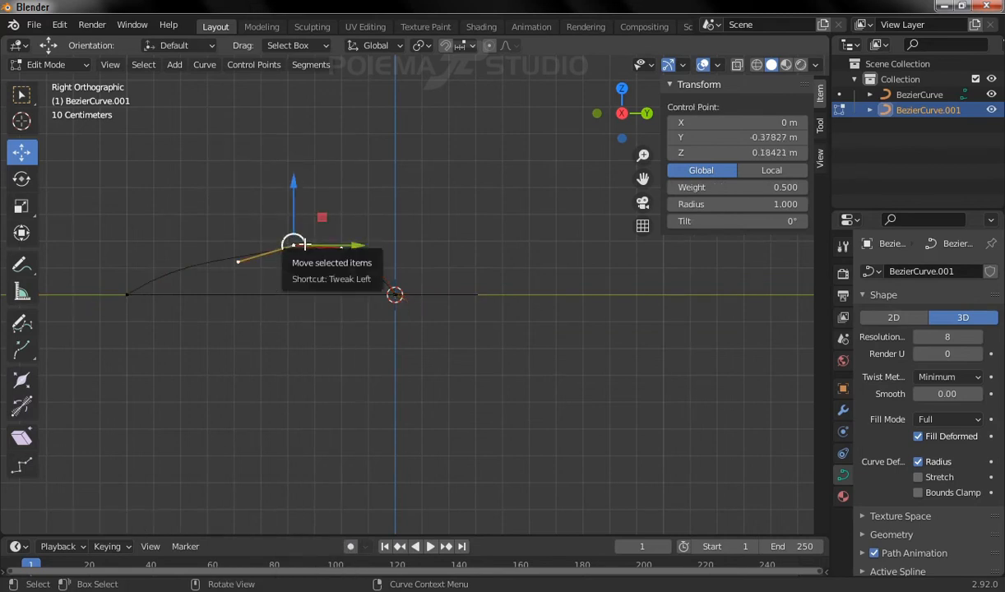
pyautogui.click(262, 71)
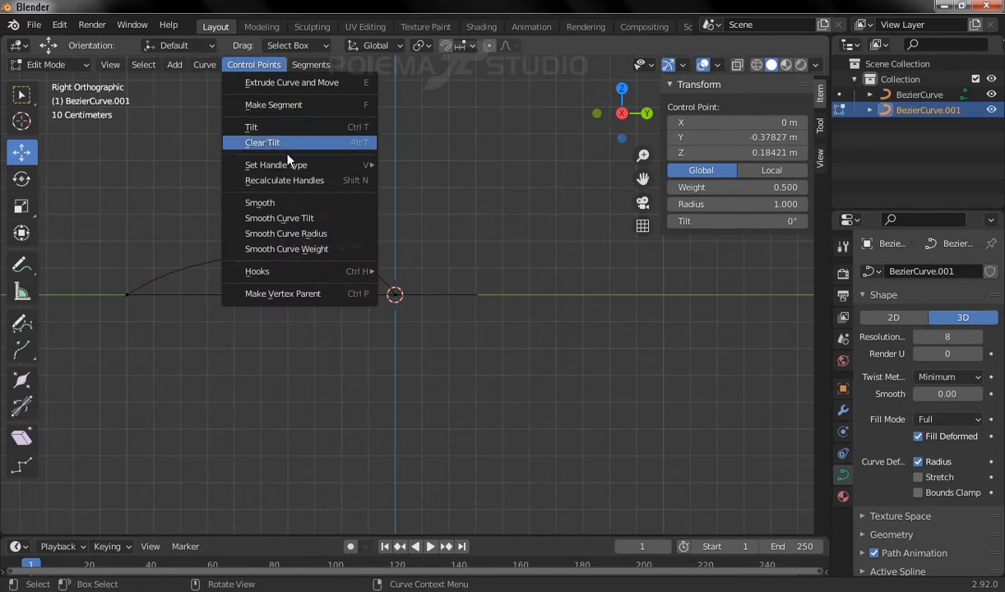
pyautogui.moveTo(284, 163)
pyautogui.click(420, 164)
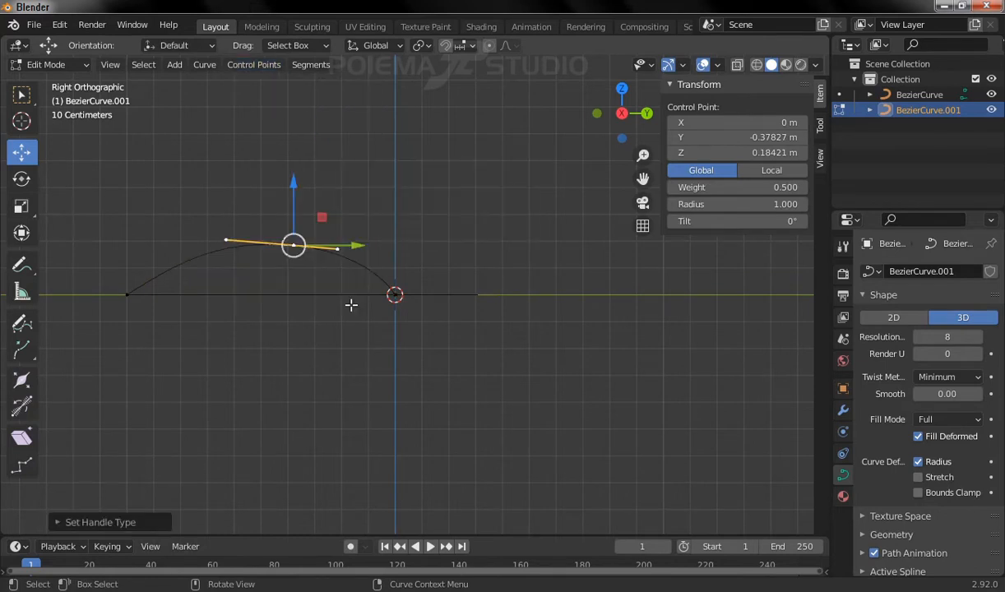
pyautogui.keyDown('shift'); pyautogui.moveTo(336, 309); pyautogui.dragTo(445, 286, button='middle'); pyautogui.keyUp('shift')
pyautogui.moveTo(434, 281); pyautogui.dragTo(469, 276)
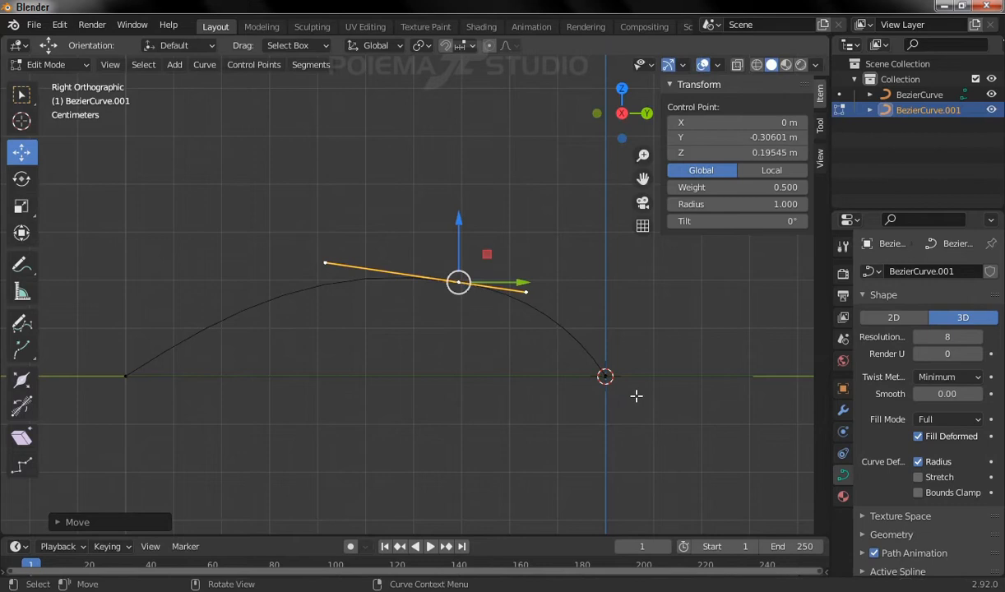
# Step: Round the profile by adjusting the inner handles of both end points, moving the Y -1 m point's handle to about Y -0.76 m, Z 0.1 m
pyautogui.click(606, 375)
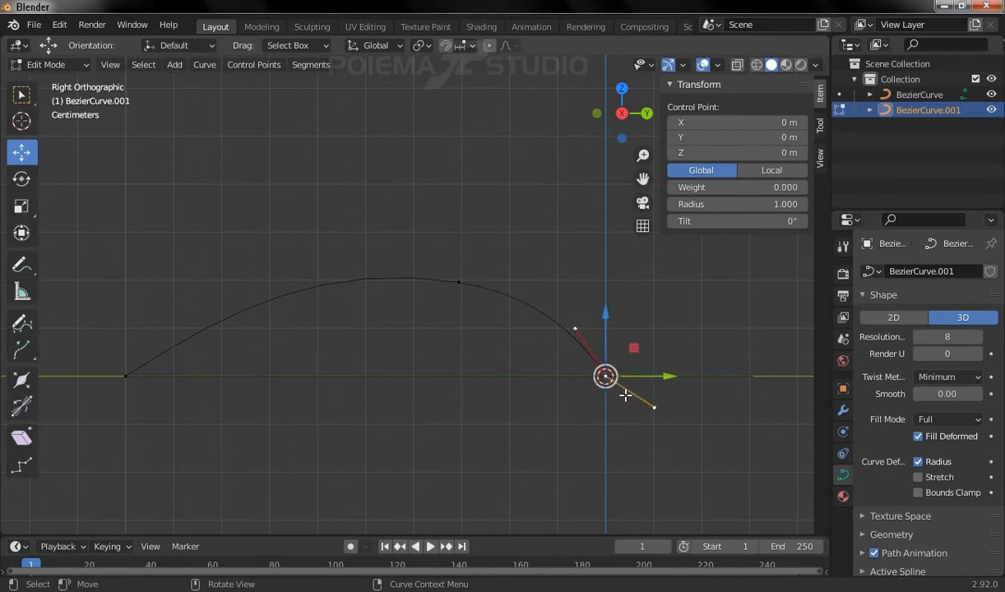
pyautogui.click(575, 328)
pyautogui.moveTo(580, 321); pyautogui.dragTo(590, 332)
pyautogui.click(129, 369)
pyautogui.click(234, 306)
pyautogui.moveTo(233, 306); pyautogui.dragTo(247, 327)
# Step: Return to Object Mode and add a third Bezier curve at the origin
pyautogui.moveTo(264, 327); pyautogui.dragTo(366, 374, button='middle')
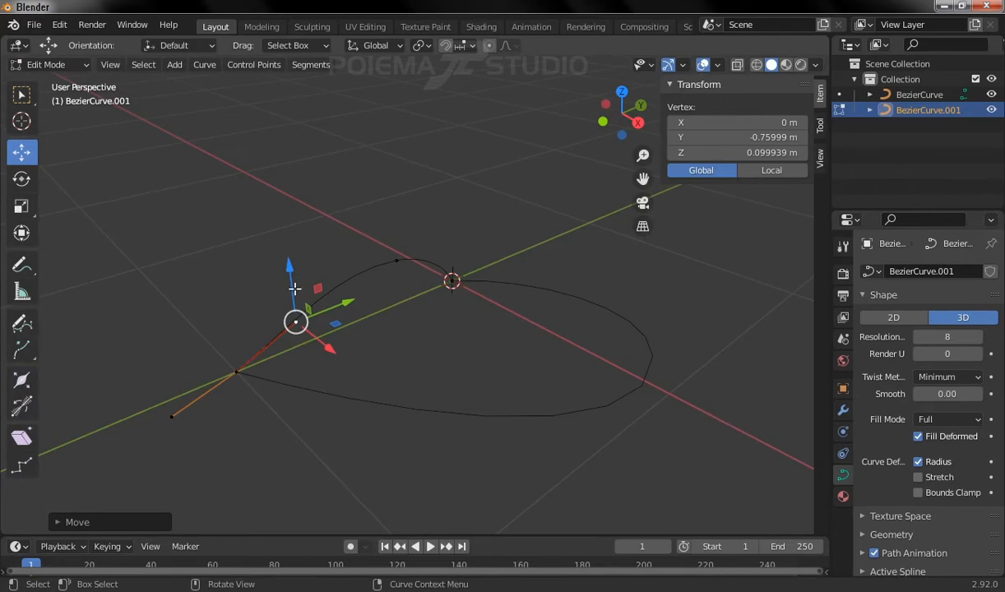
pyautogui.moveTo(306, 234); pyautogui.dragTo(276, 244, button='middle')
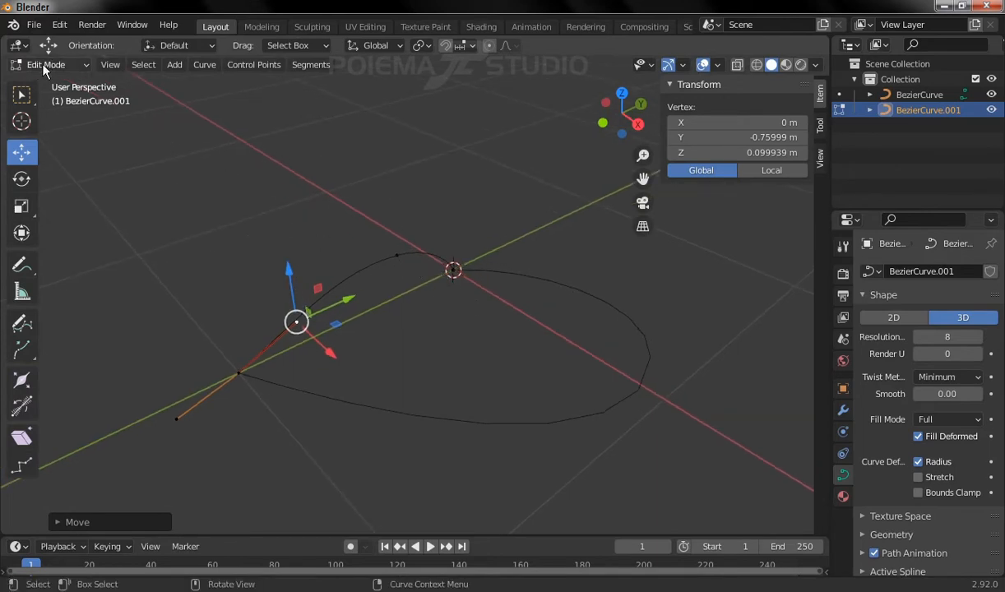
pyautogui.click(45, 66)
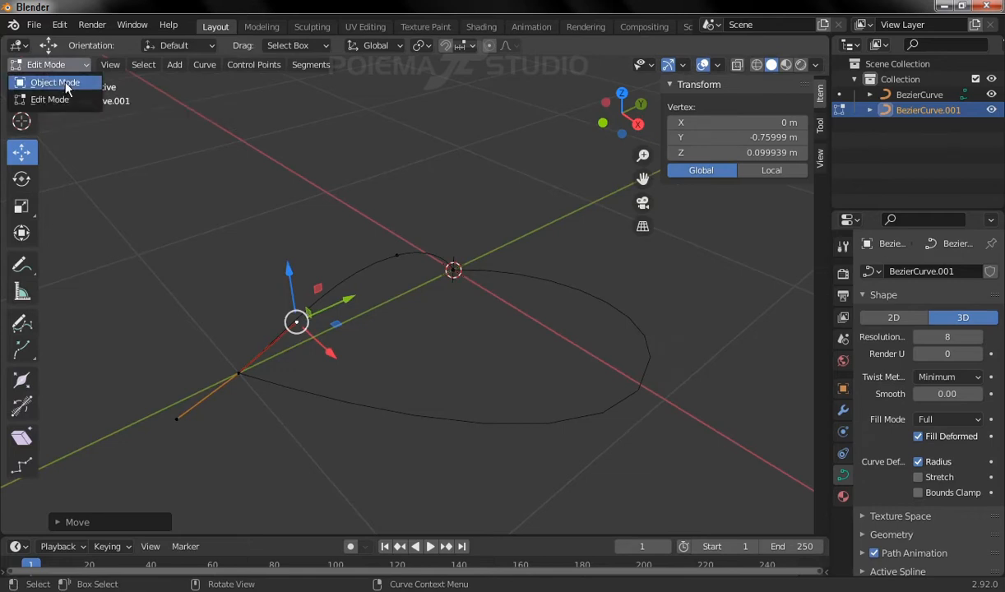
pyautogui.click(64, 83)
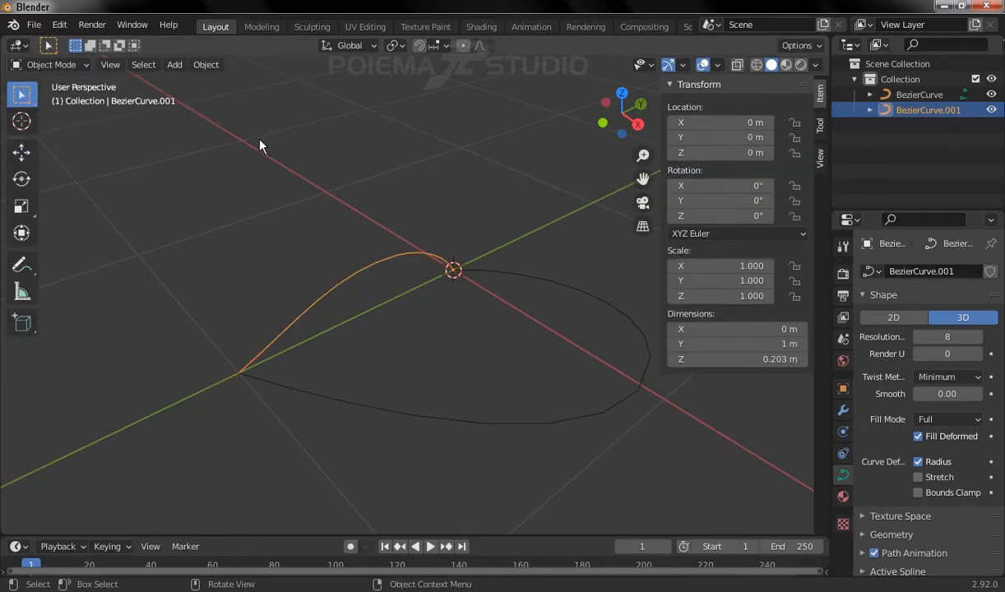
pyautogui.moveTo(136, 219); pyautogui.dragTo(172, 247, button='middle')
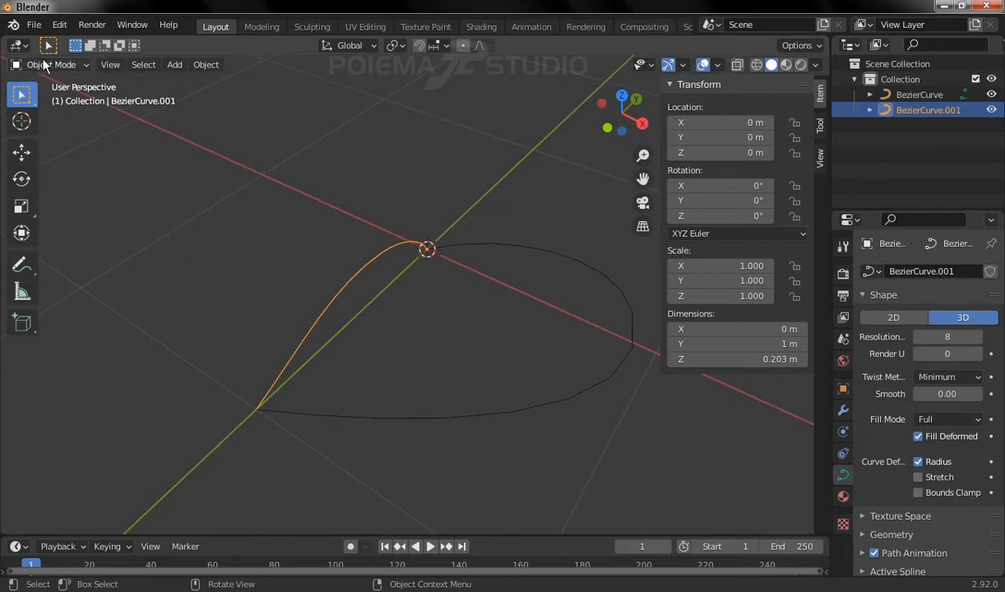
pyautogui.click(173, 64)
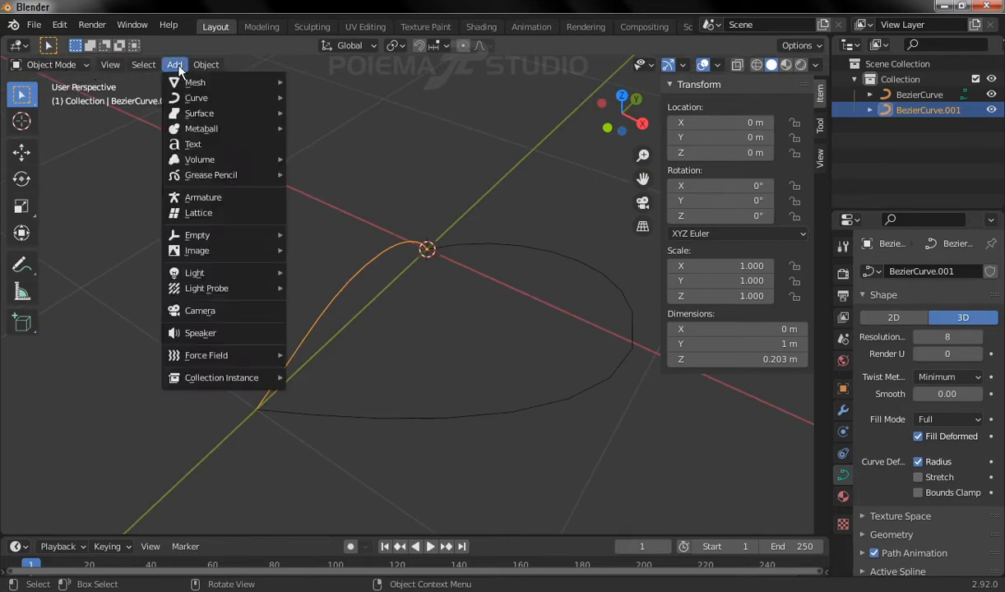
pyautogui.moveTo(191, 99)
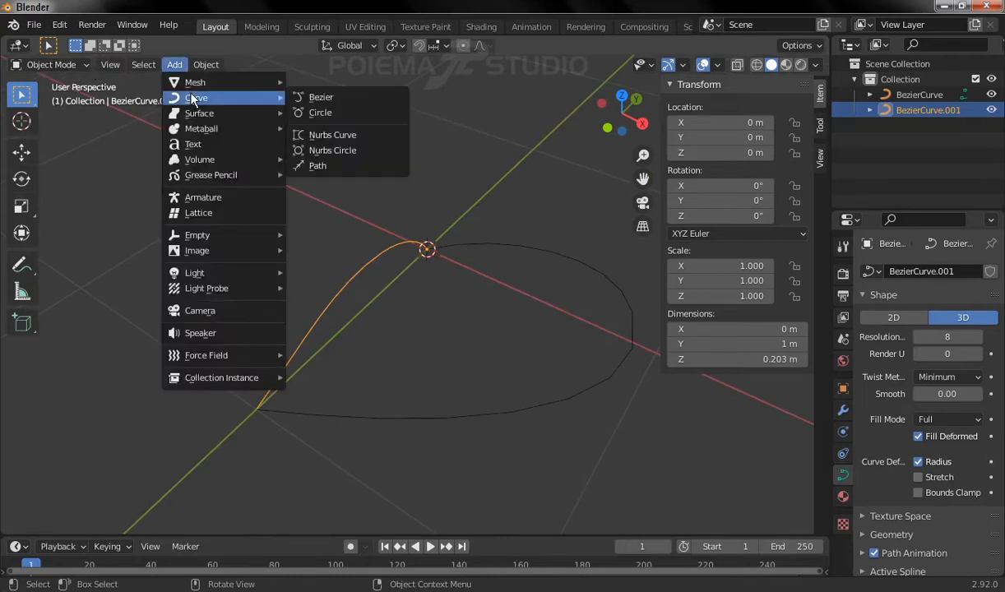
pyautogui.click(345, 96)
pyautogui.moveTo(490, 294); pyautogui.dragTo(334, 169, button='middle')
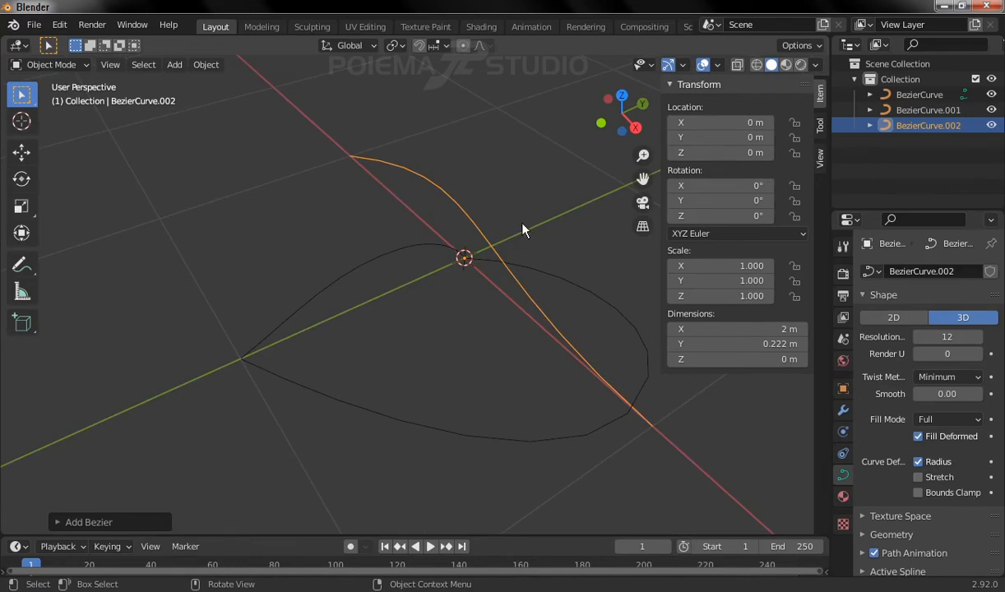
# Step: Enter Edit Mode on the center profile curve and snap the 3D cursor to its middle control point
pyautogui.click(380, 264)
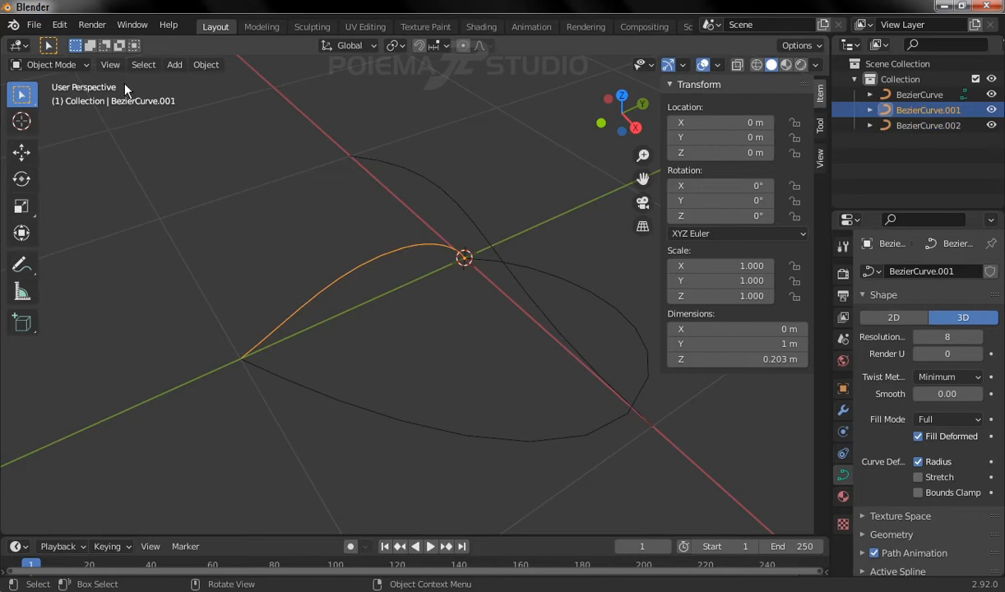
pyautogui.click(65, 62)
pyautogui.click(72, 99)
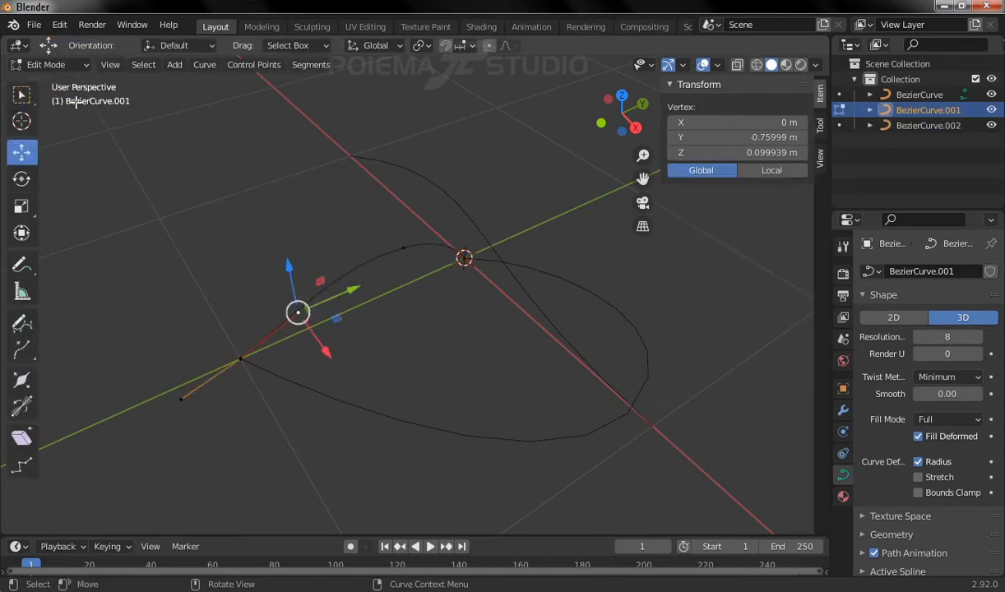
pyautogui.click(403, 247)
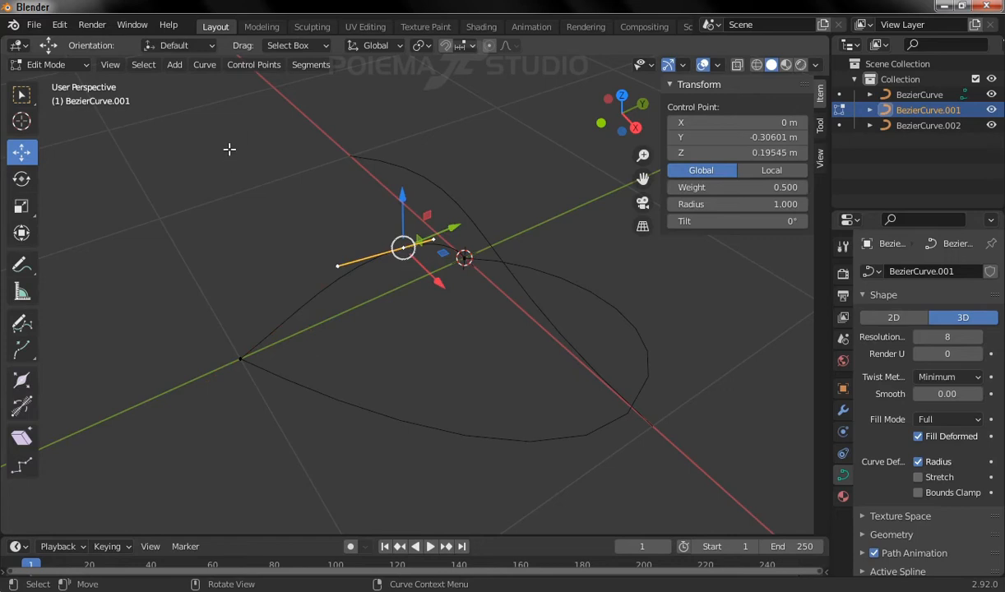
pyautogui.click(203, 64)
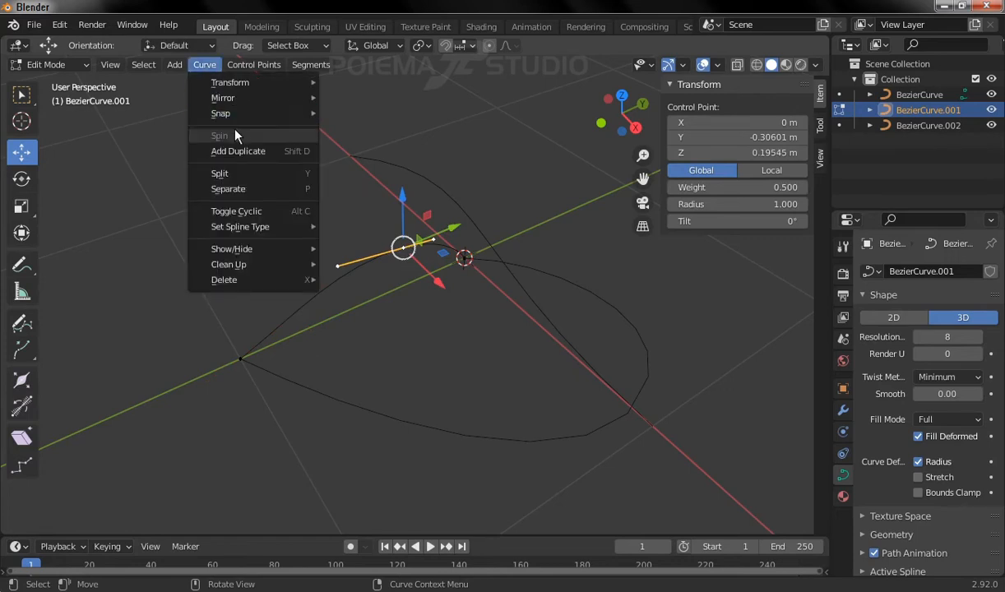
pyautogui.moveTo(220, 114)
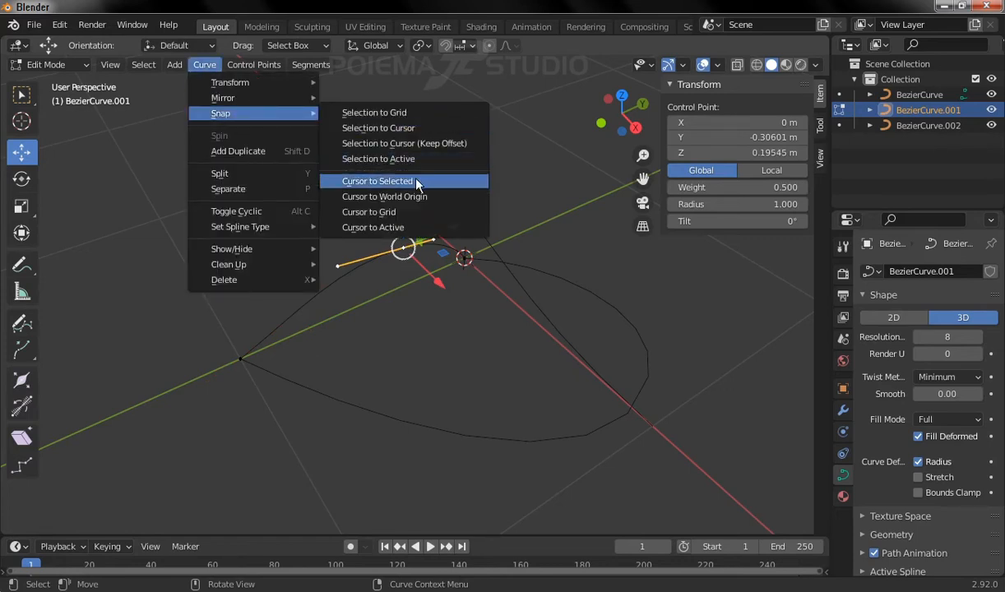
pyautogui.click(377, 180)
# Step: Switch to editing the third curve and snap its control point at X -1 m to the 3D cursor
pyautogui.click(61, 60)
pyautogui.click(66, 80)
pyautogui.click(393, 171)
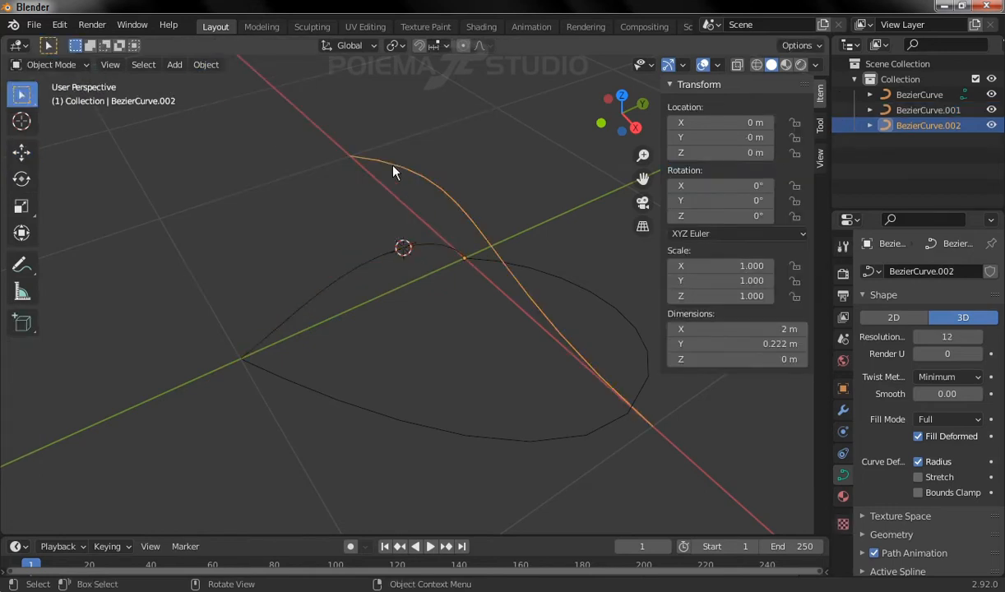
pyautogui.click(71, 61)
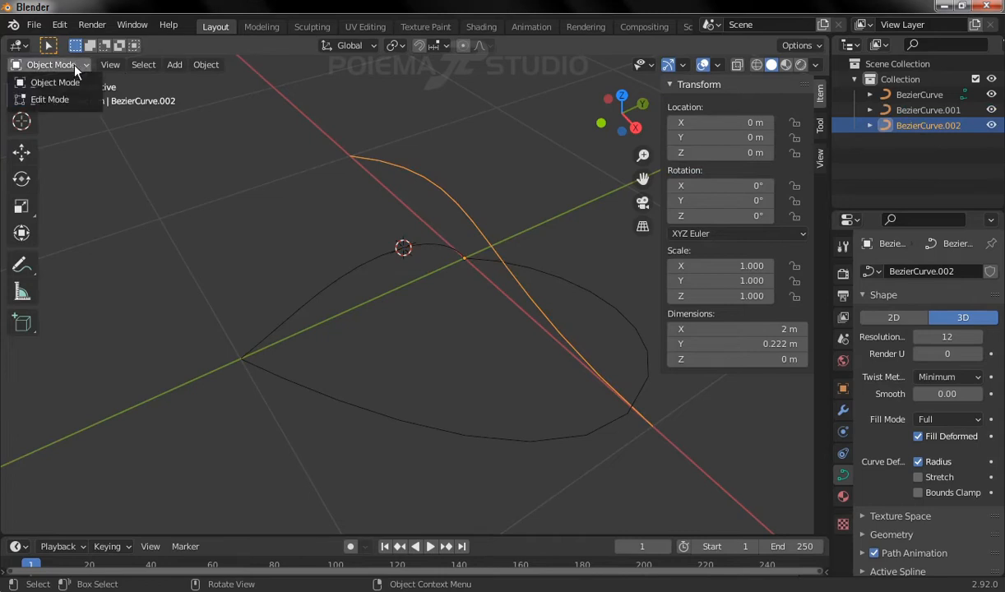
pyautogui.click(76, 97)
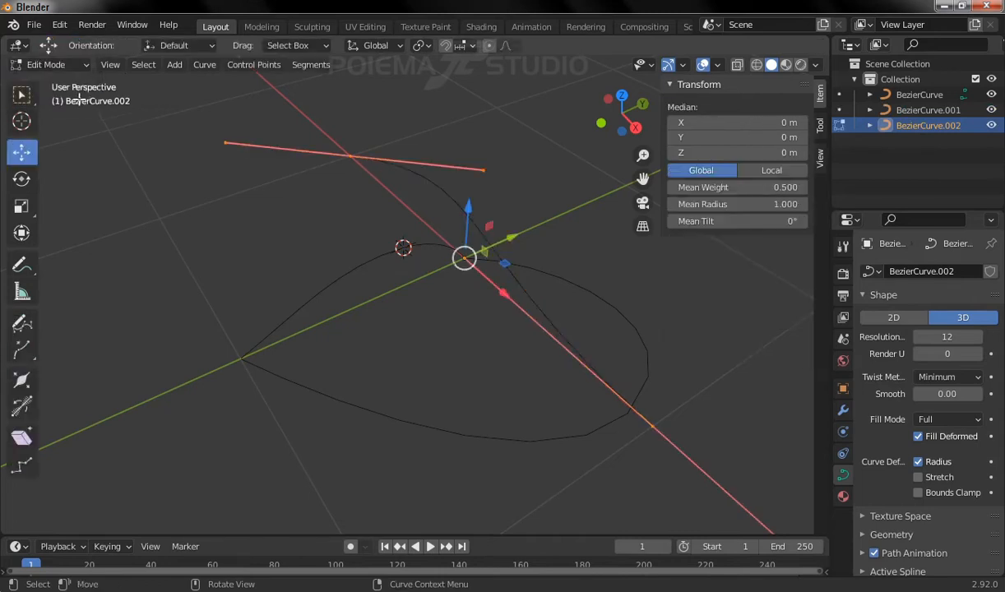
pyautogui.click(349, 155)
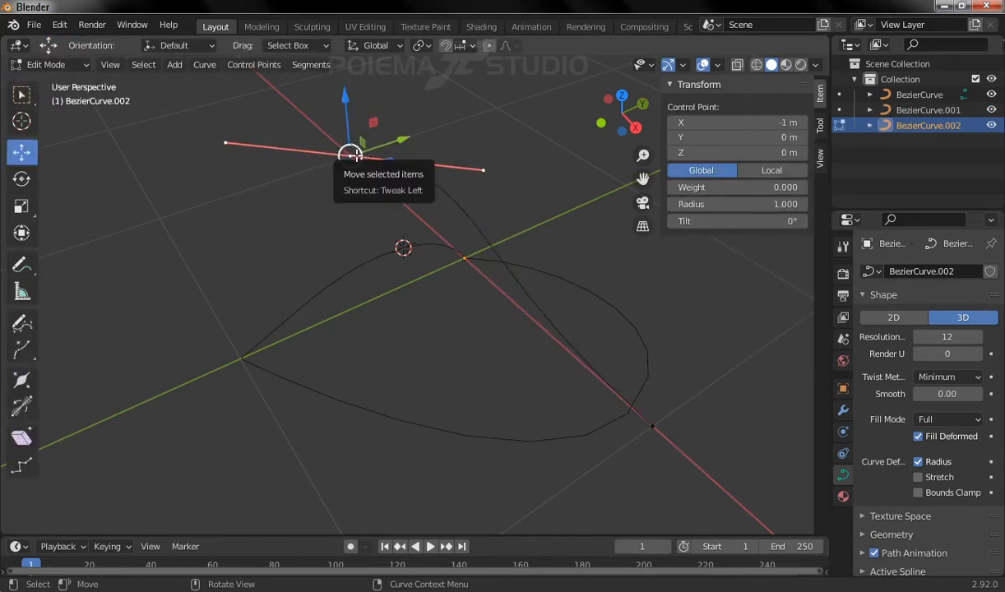
pyautogui.click(206, 66)
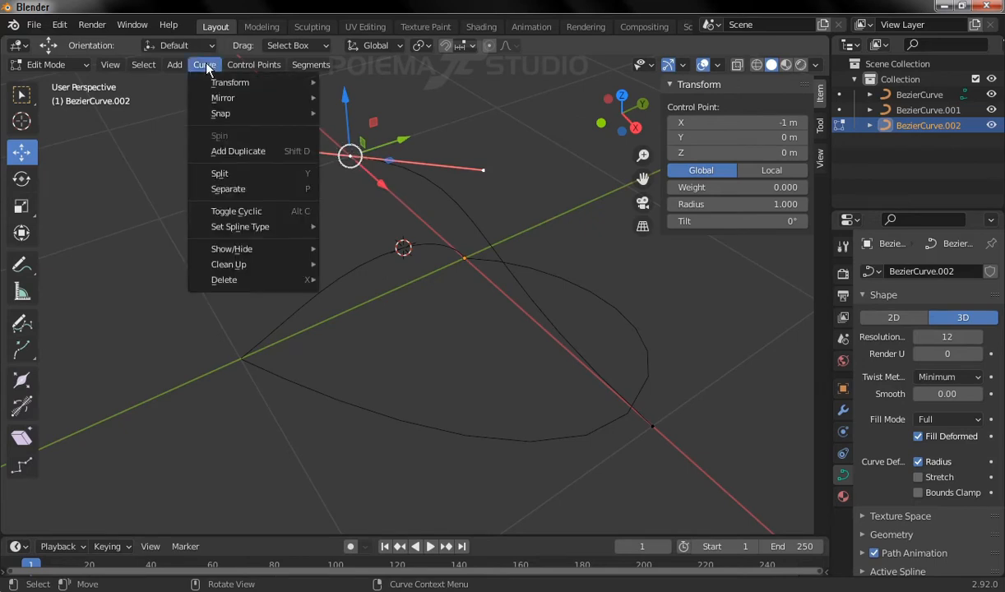
pyautogui.moveTo(227, 112)
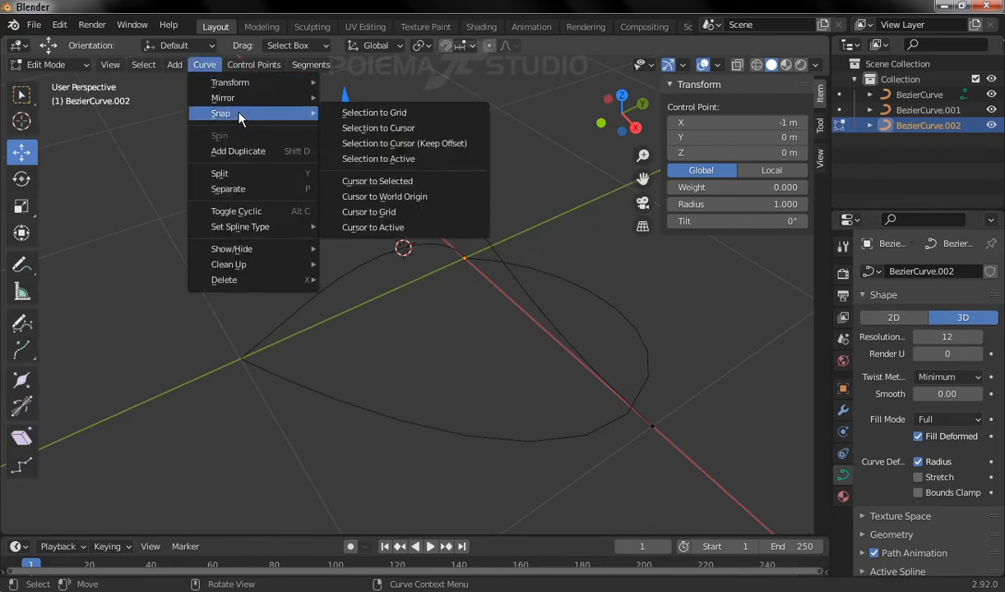
pyautogui.click(437, 128)
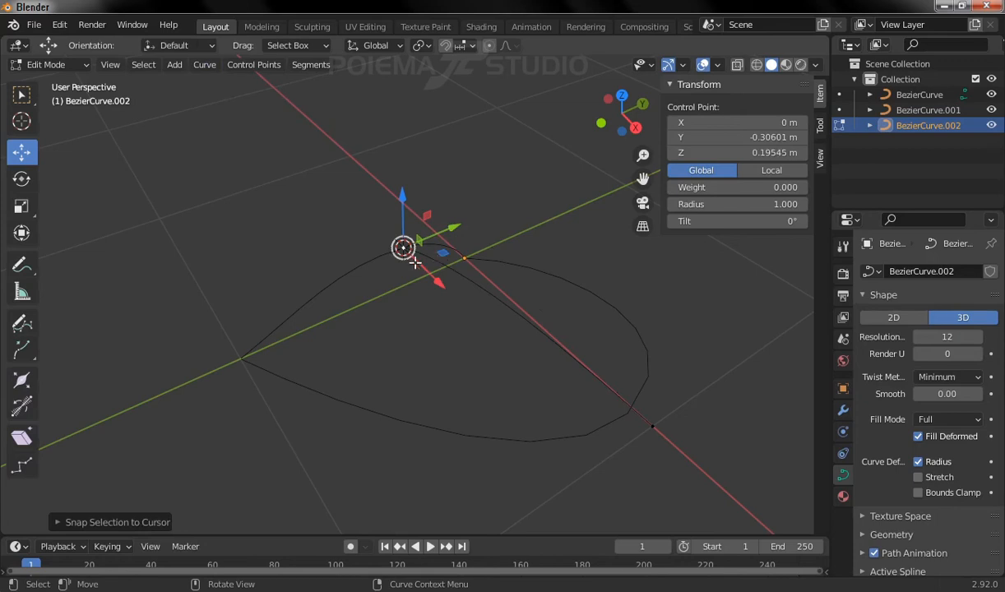
# Step: Switch to editing the half-heart outline curve and snap the 3D cursor to its outermost middle control point
pyautogui.moveTo(432, 243); pyautogui.dragTo(380, 240, button='middle')
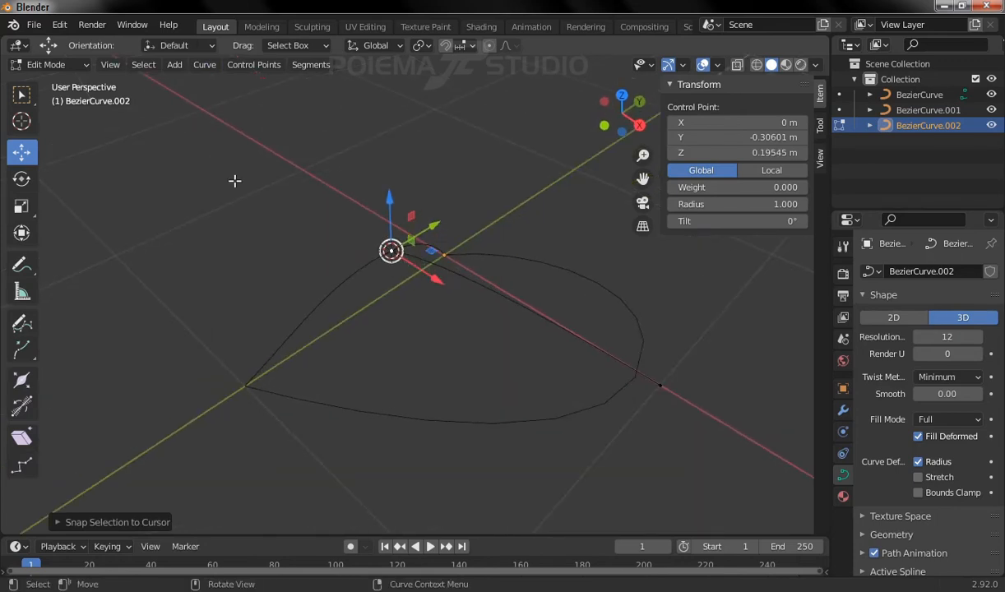
pyautogui.click(51, 64)
pyautogui.click(58, 80)
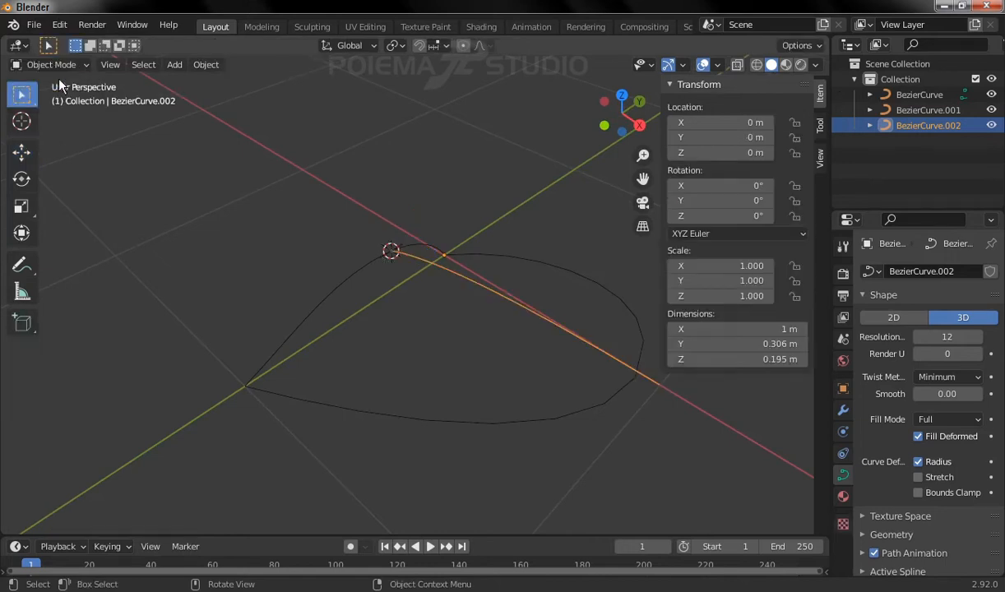
pyautogui.click(499, 265)
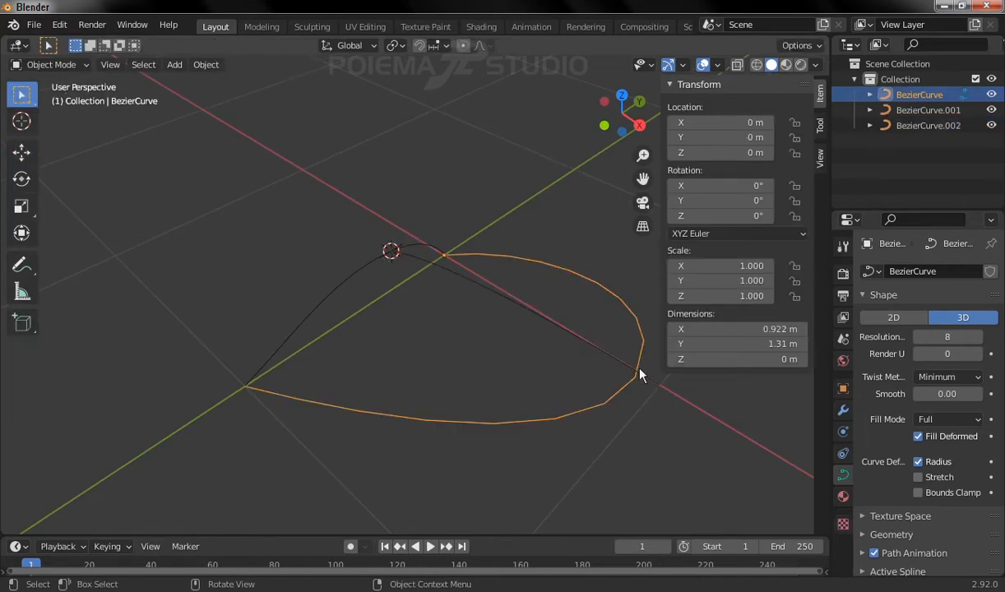
pyautogui.click(61, 64)
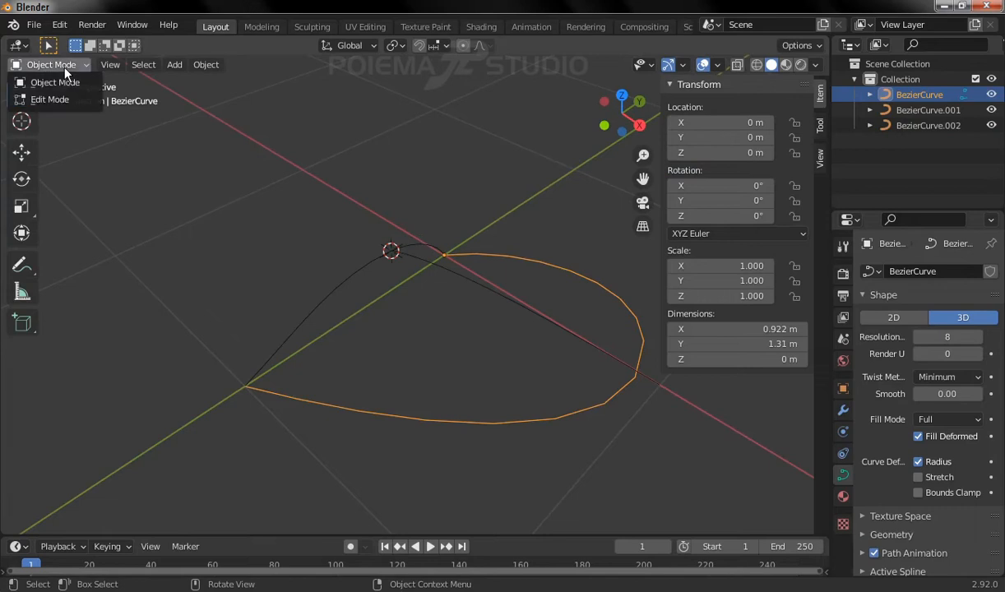
pyautogui.click(62, 94)
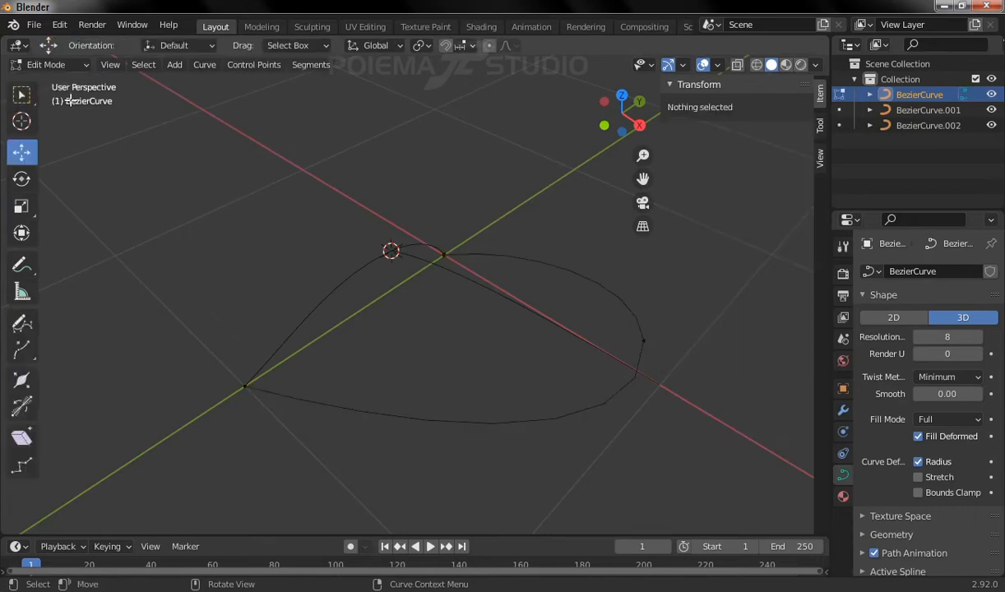
pyautogui.click(644, 341)
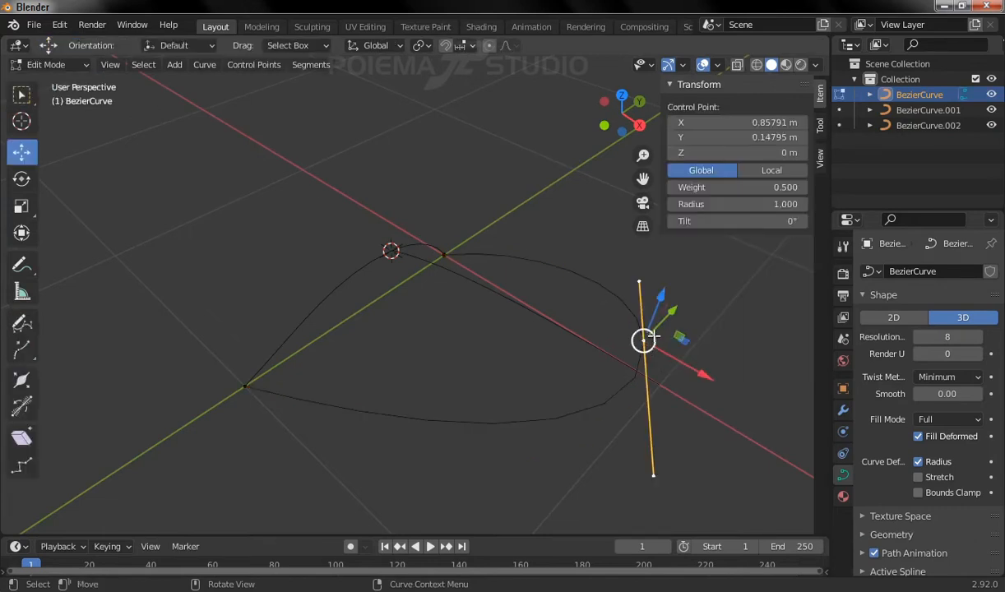
pyautogui.click(201, 73)
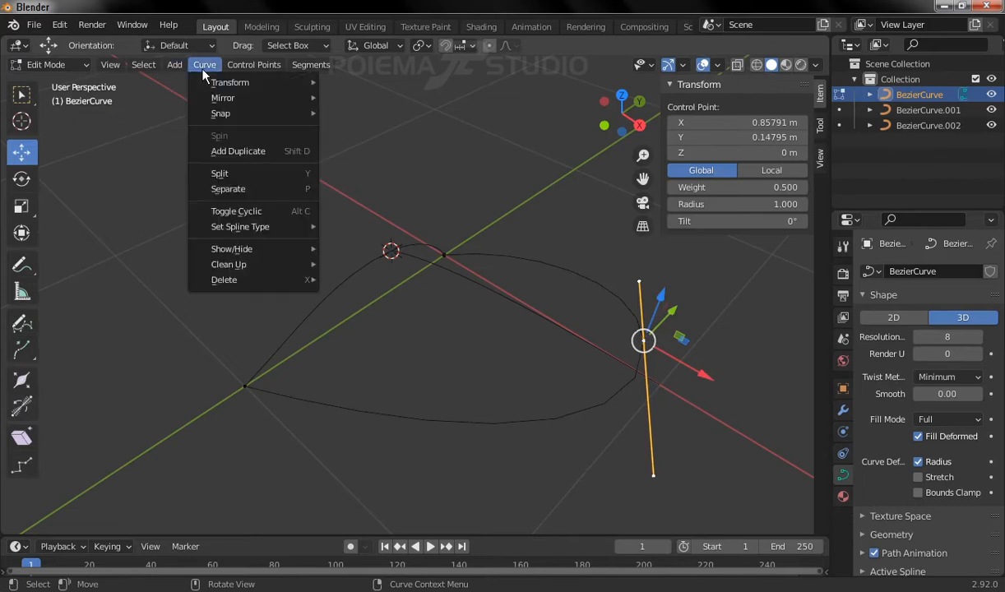
pyautogui.moveTo(225, 113)
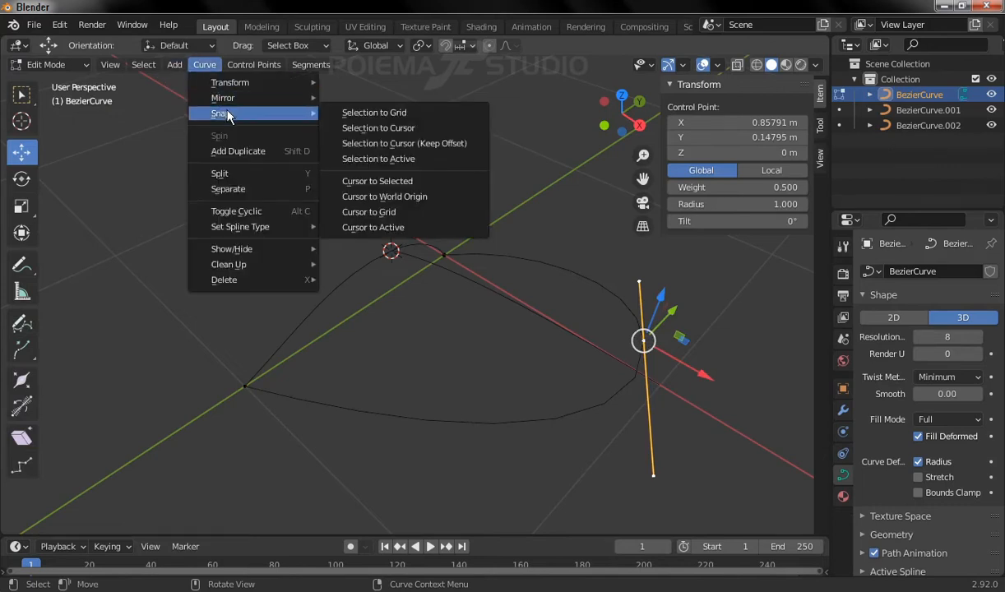
pyautogui.click(437, 186)
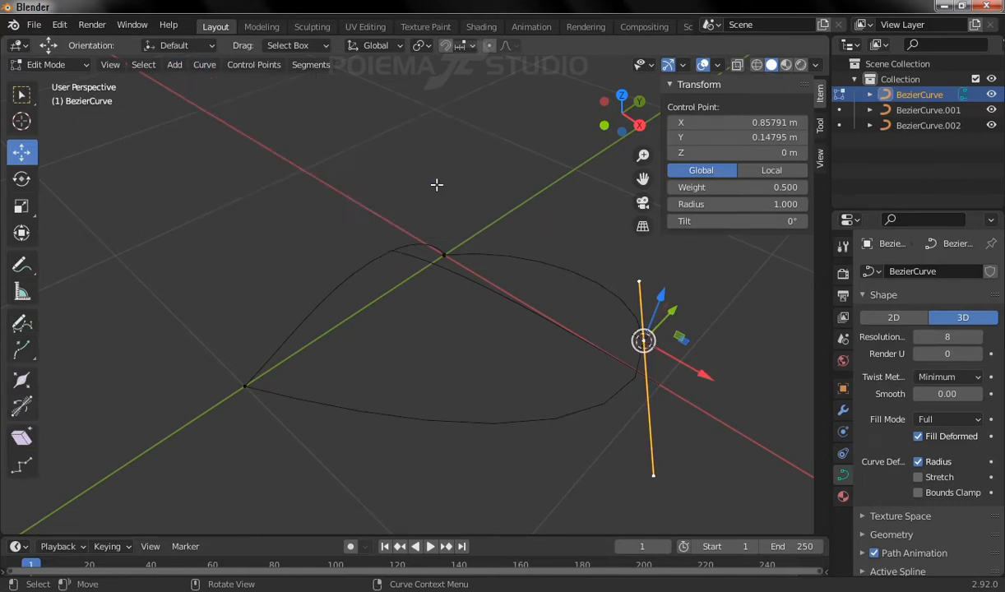
# Step: Switch to editing the third curve and snap its control point at X 1 m to the 3D cursor
pyautogui.click(74, 65)
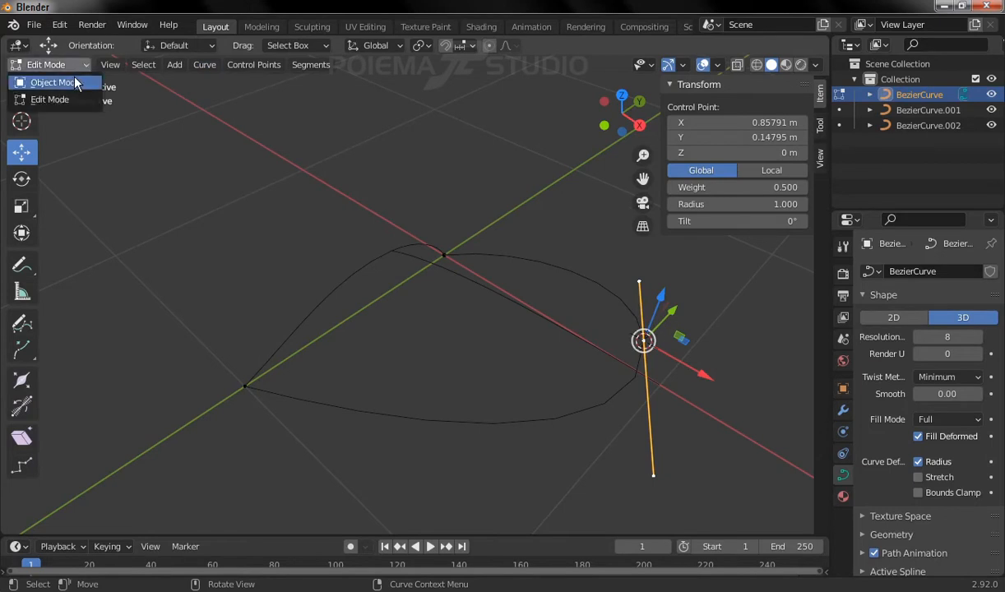
pyautogui.click(76, 83)
pyautogui.click(529, 312)
pyautogui.moveTo(527, 312); pyautogui.dragTo(455, 271, button='middle')
pyautogui.click(62, 61)
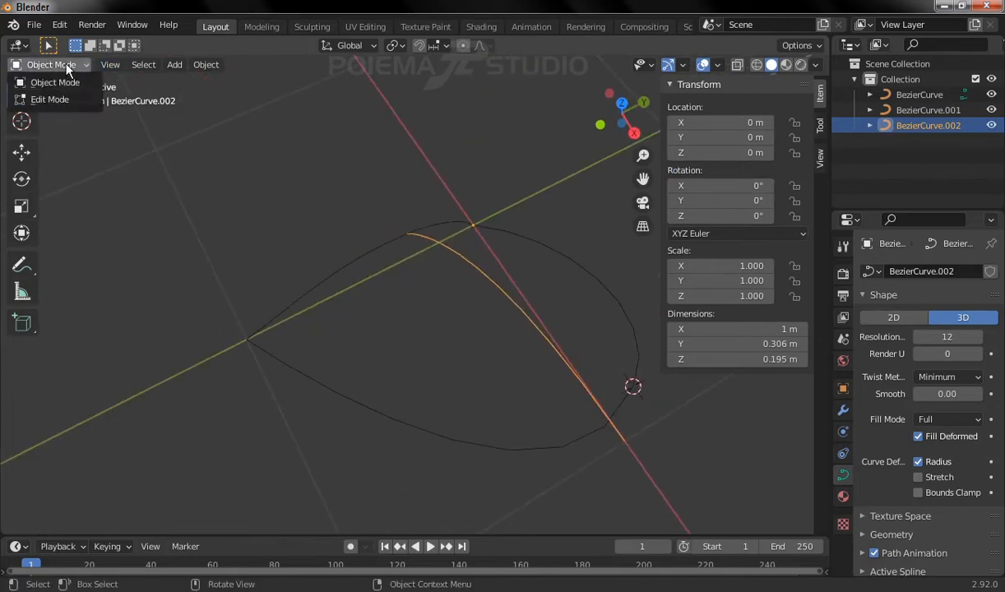
pyautogui.click(61, 94)
pyautogui.click(625, 442)
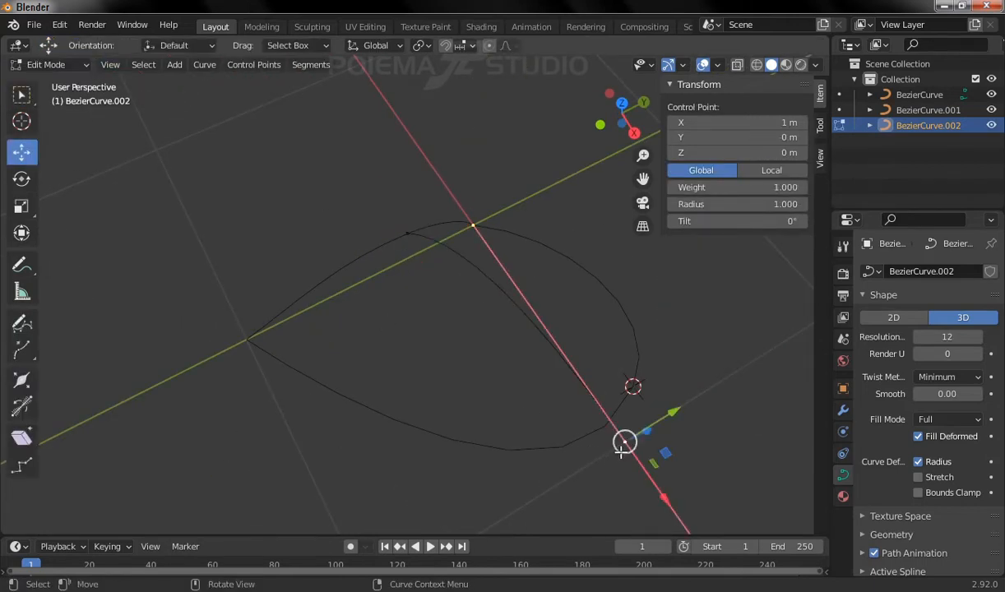
pyautogui.click(204, 65)
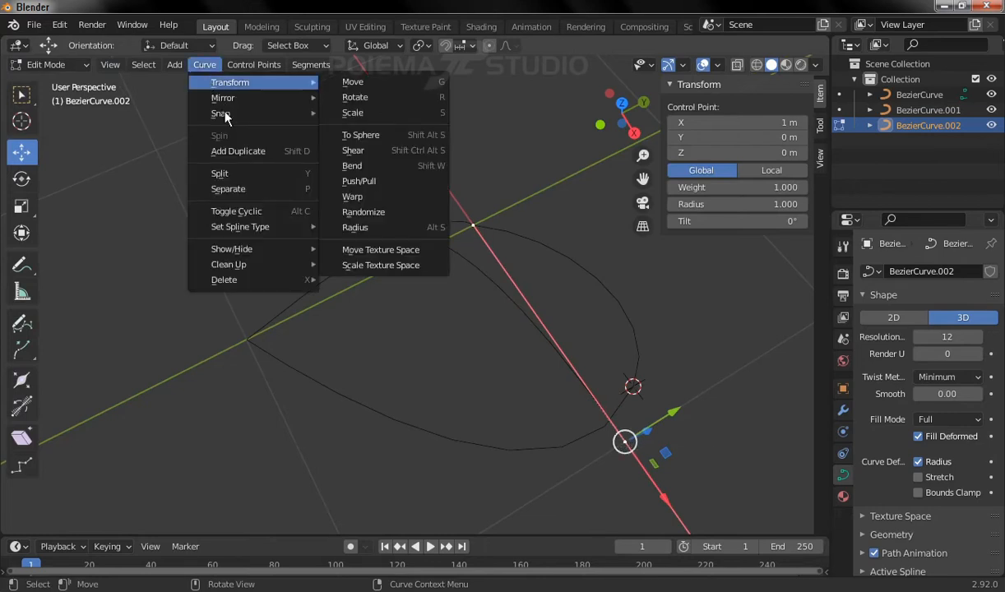
pyautogui.moveTo(232, 119)
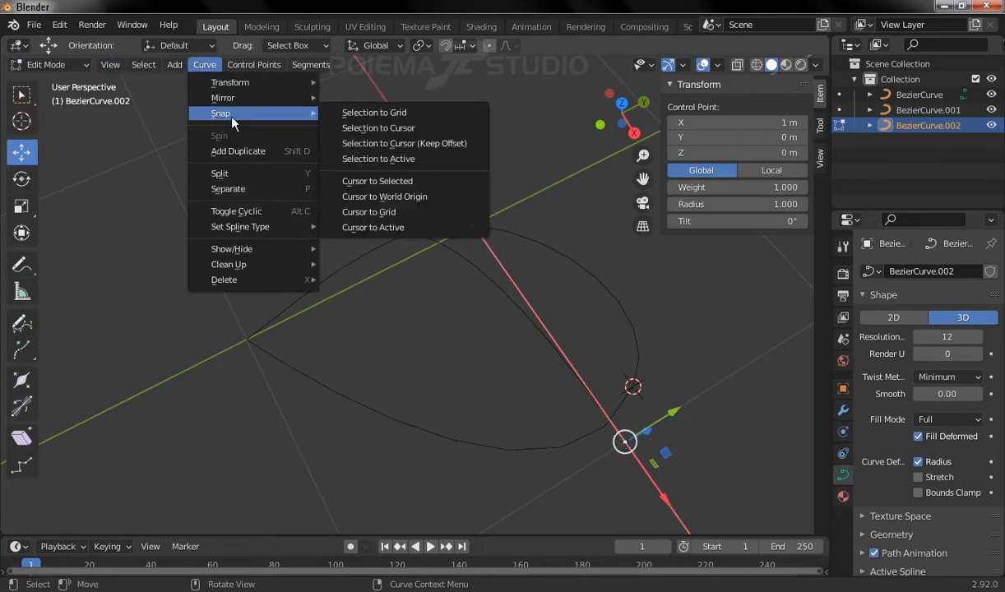
pyautogui.click(407, 127)
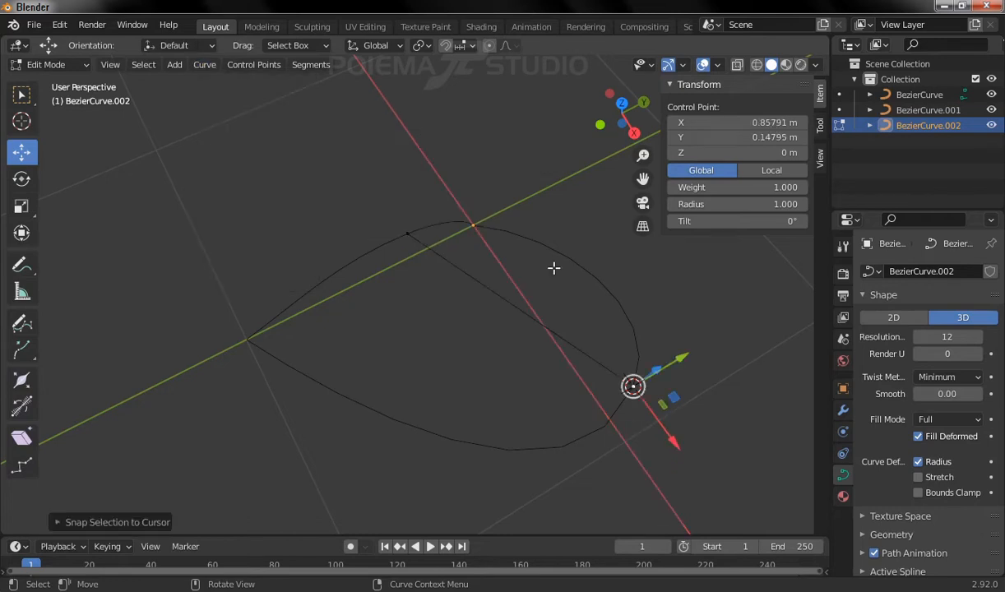
# Step: From the top view, set the handle type of both end points of the cross curve to Vector
pyautogui.click(110, 65)
pyautogui.moveTo(181, 242)
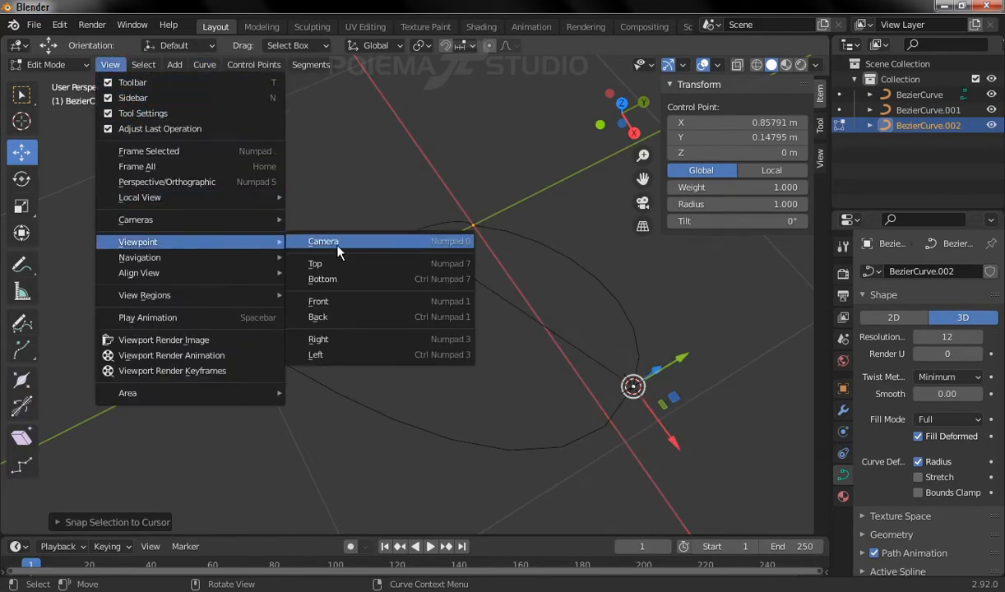
pyautogui.click(346, 265)
pyautogui.keyDown('shift'); pyautogui.moveTo(481, 204); pyautogui.dragTo(395, 240, button='middle'); pyautogui.keyUp('shift')
pyautogui.moveTo(404, 152); pyautogui.dragTo(531, 240)
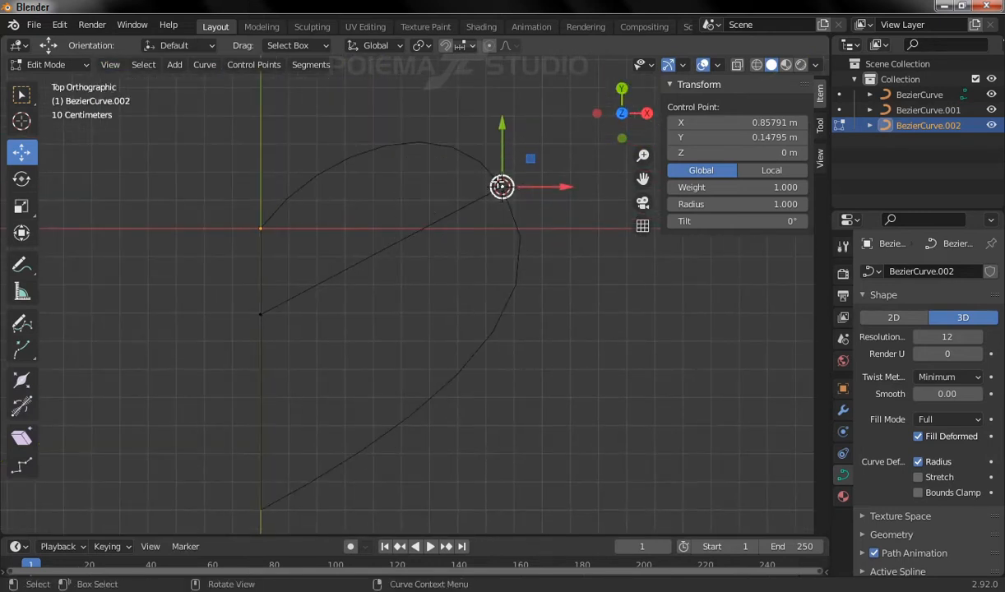
pyautogui.click(248, 67)
pyautogui.moveTo(289, 161)
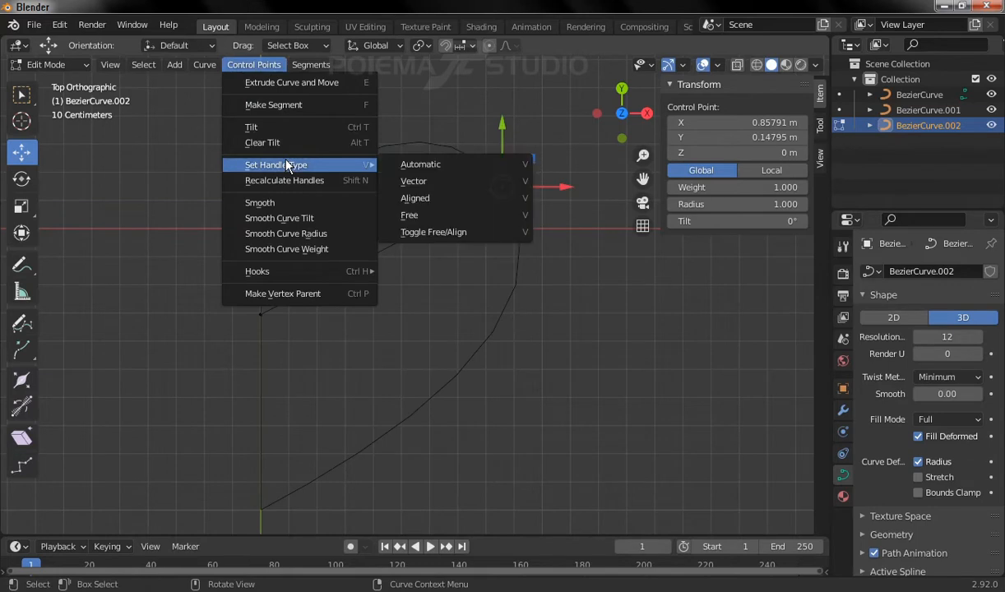
pyautogui.click(415, 161)
pyautogui.moveTo(181, 256); pyautogui.dragTo(297, 355)
pyautogui.click(256, 66)
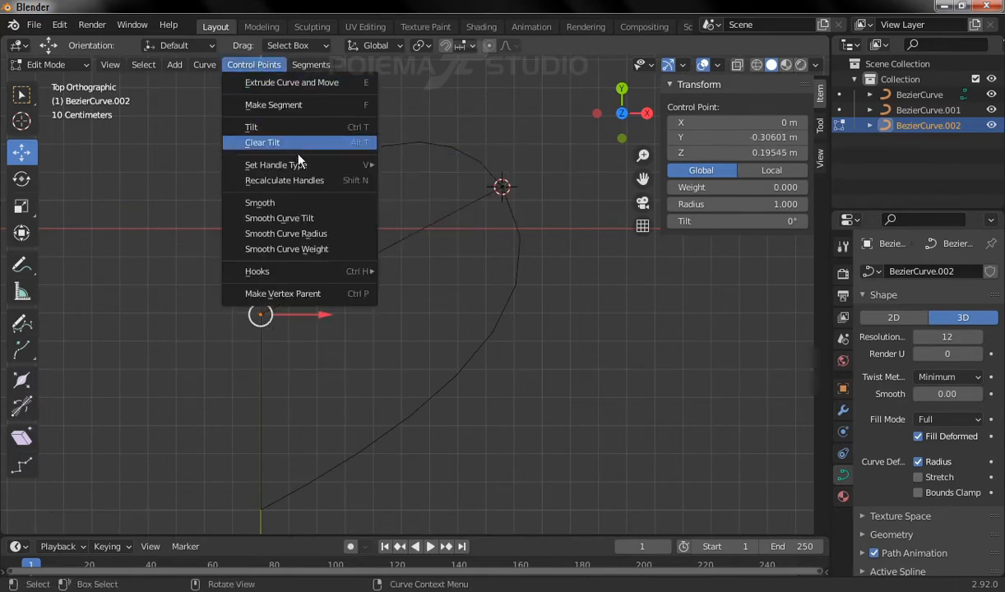
pyautogui.moveTo(289, 165)
pyautogui.click(422, 182)
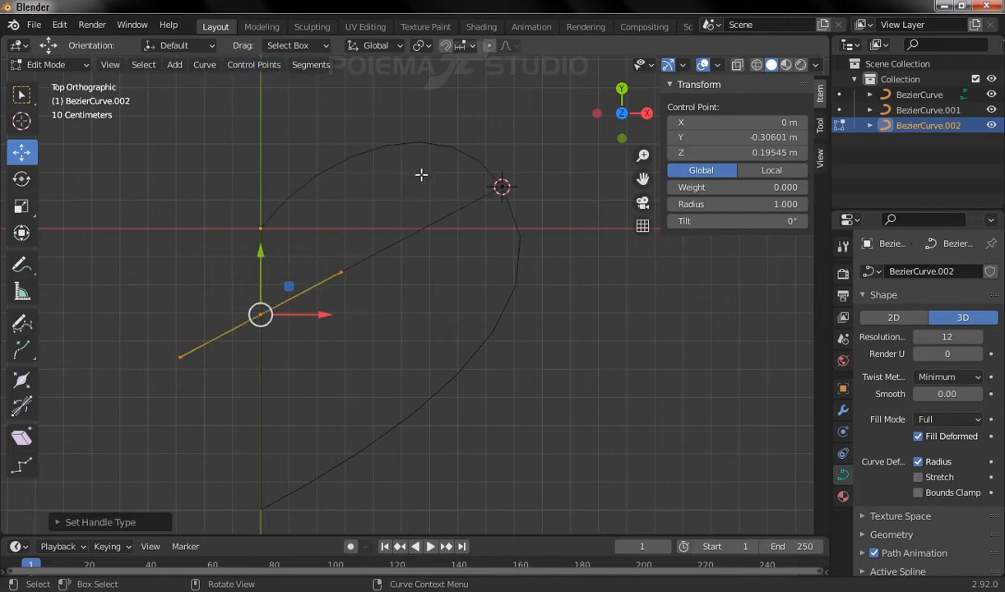
# Step: In the front view, move the inner handle of the cross curve's raised center point to about X 0.45 m, Z 0.17 m
pyautogui.click(109, 65)
pyautogui.moveTo(280, 244)
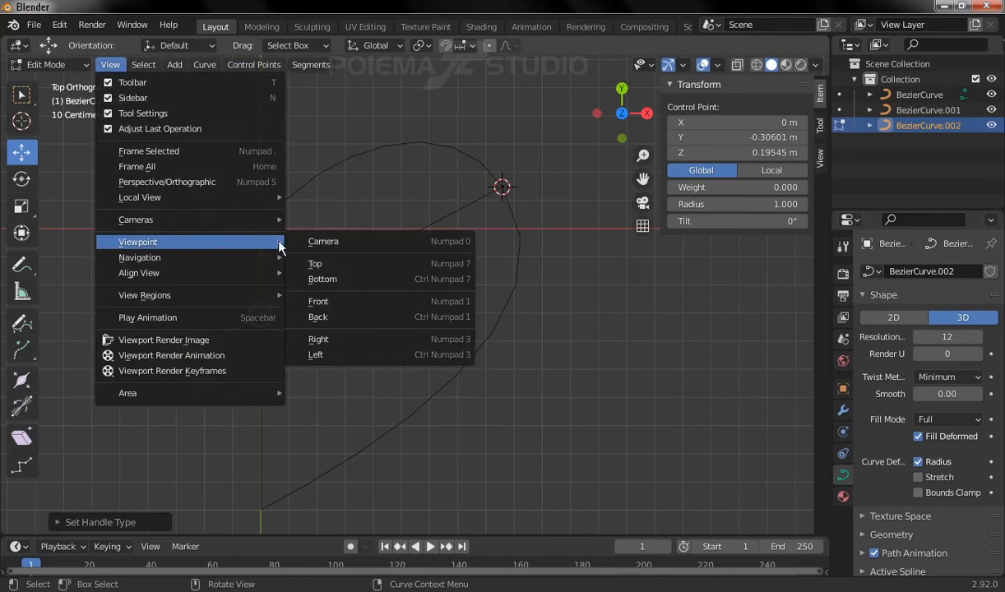
pyautogui.click(336, 301)
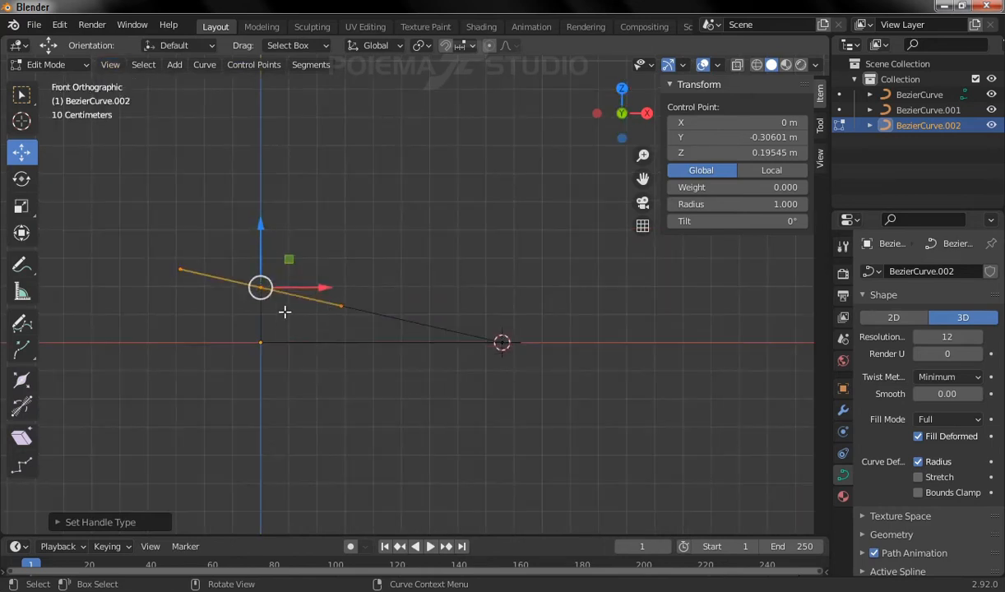
pyautogui.scroll(3, 364, 320)
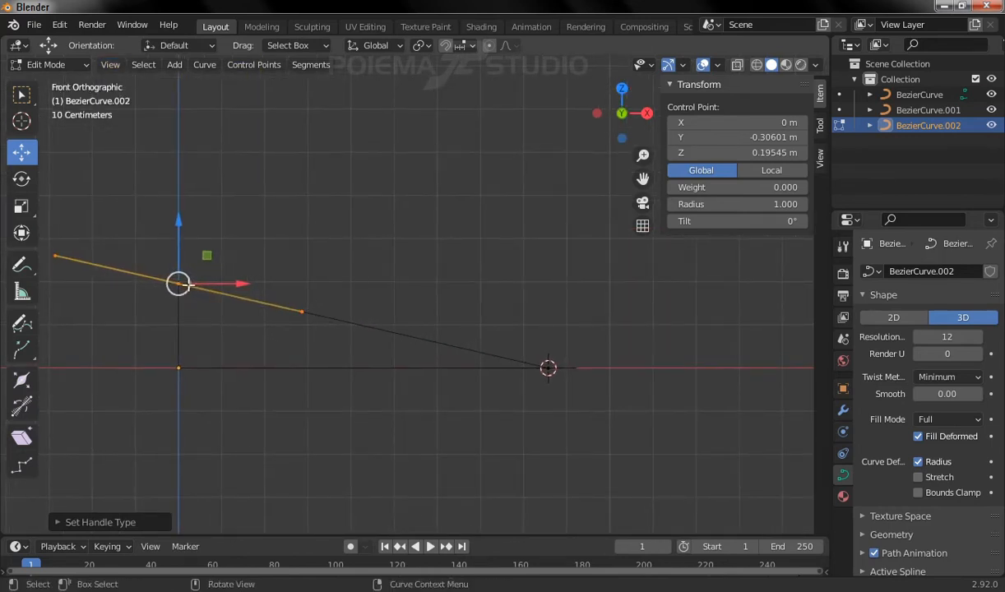
pyautogui.click(308, 313)
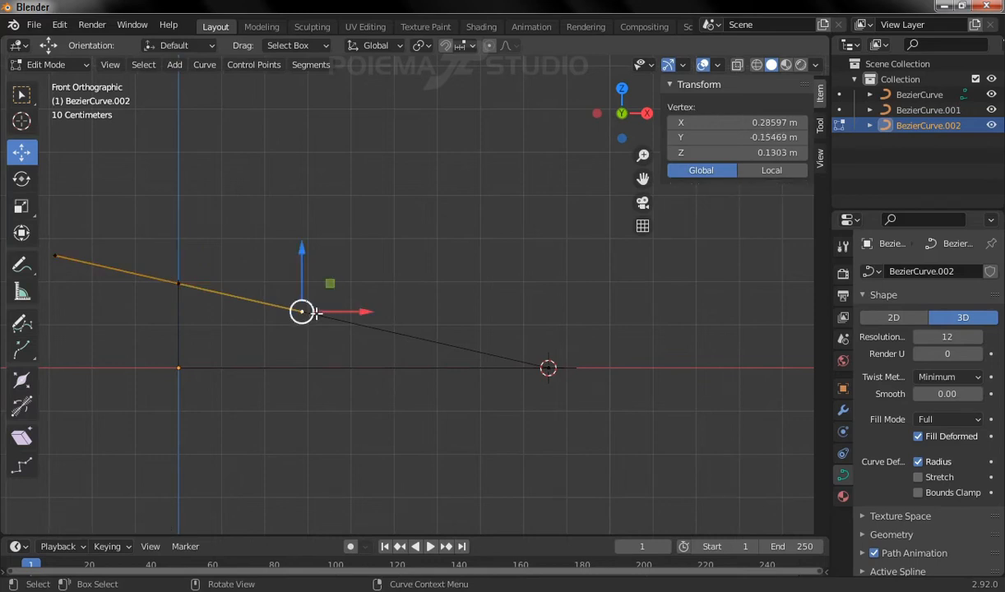
pyautogui.press('g')
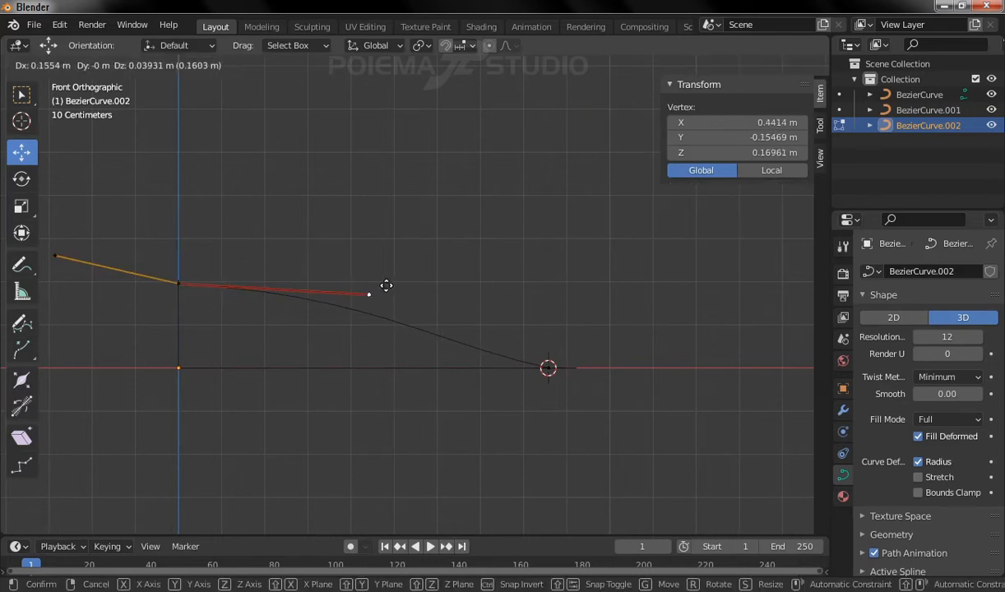
pyautogui.click(391, 283)
# Step: Move the inner handle of the cross curve's outer end point to about X 0.64 m, Z 0.14 m
pyautogui.click(550, 368)
pyautogui.click(426, 341)
pyautogui.press('g')
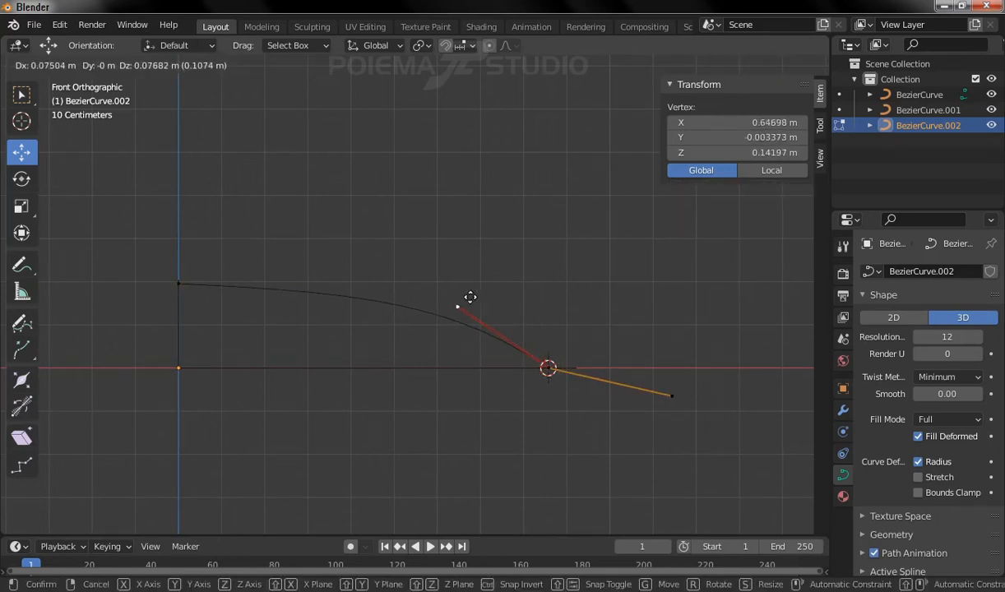
pyautogui.click(465, 296)
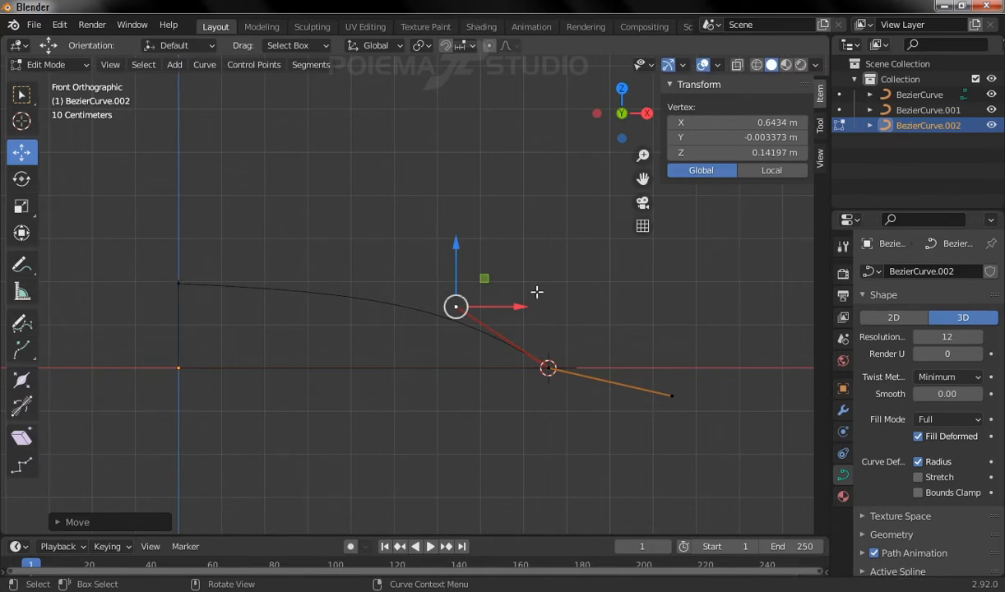
# Step: Refine the center point's inner handle on the cross curve to about X 0.35 m, Z 0.19 m
pyautogui.click(181, 284)
pyautogui.click(372, 292)
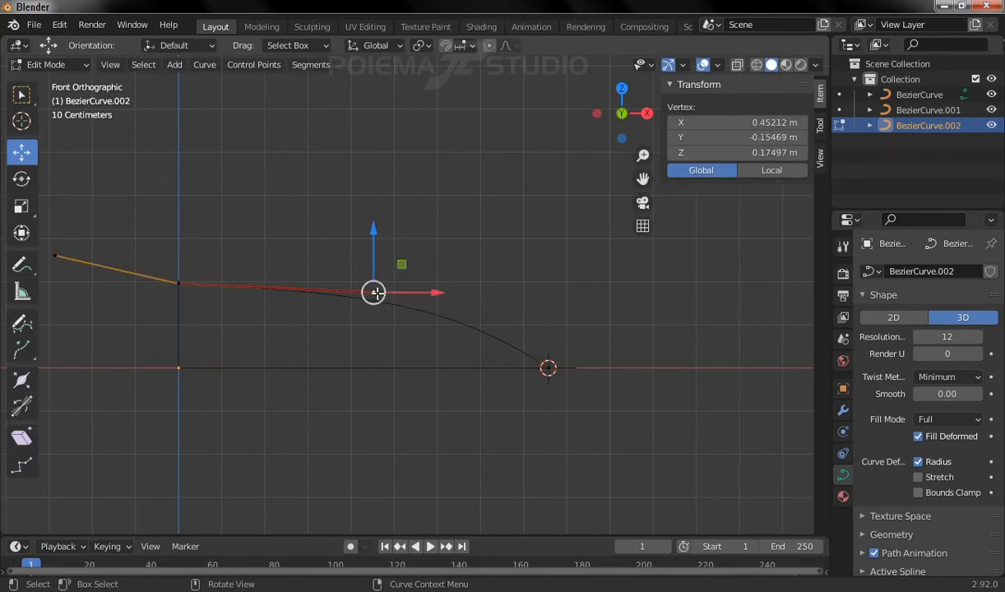
pyautogui.press('g')
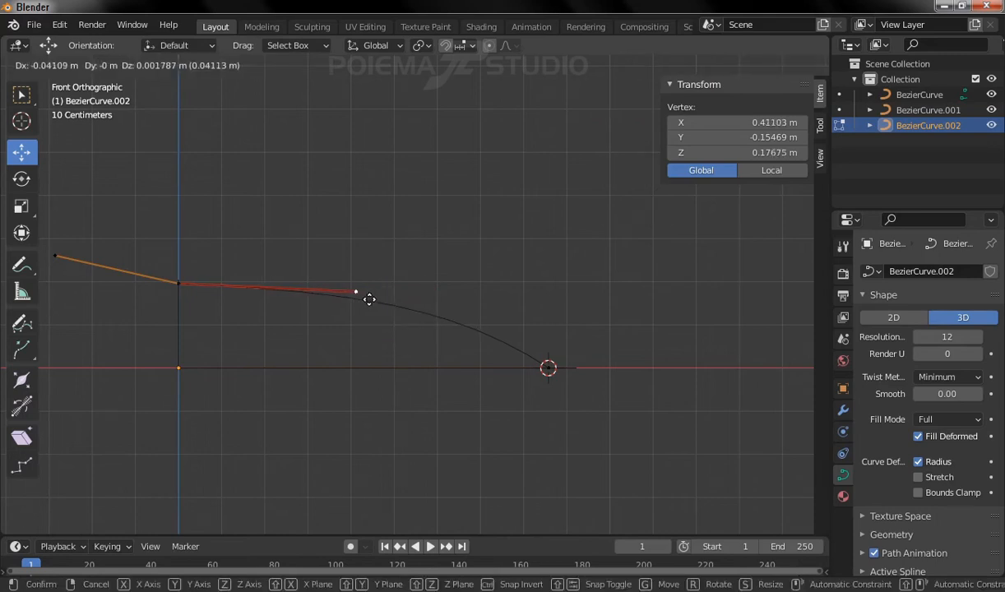
pyautogui.click(348, 293)
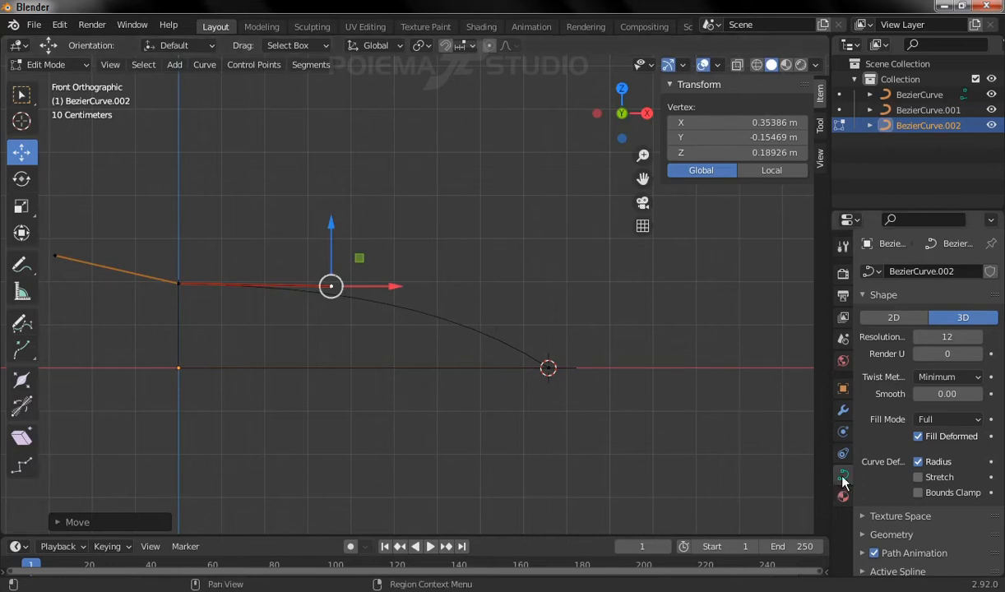
# Step: Set the cross curve's preview resolution to 8 and return to Object Mode
pyautogui.click(945, 337)
pyautogui.write('8')
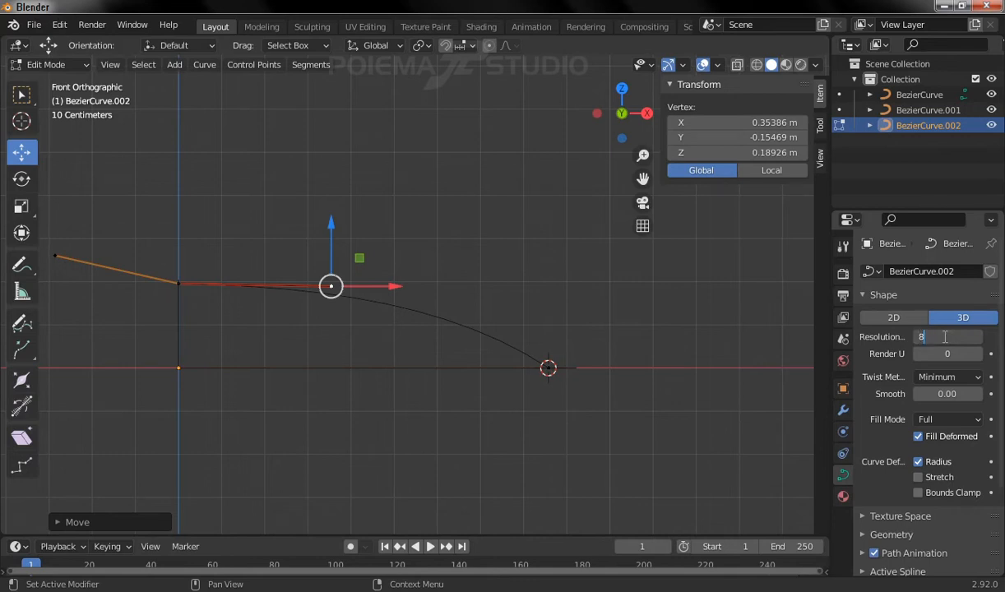
pyautogui.press('Return')
pyautogui.moveTo(378, 262); pyautogui.dragTo(423, 374, button='middle')
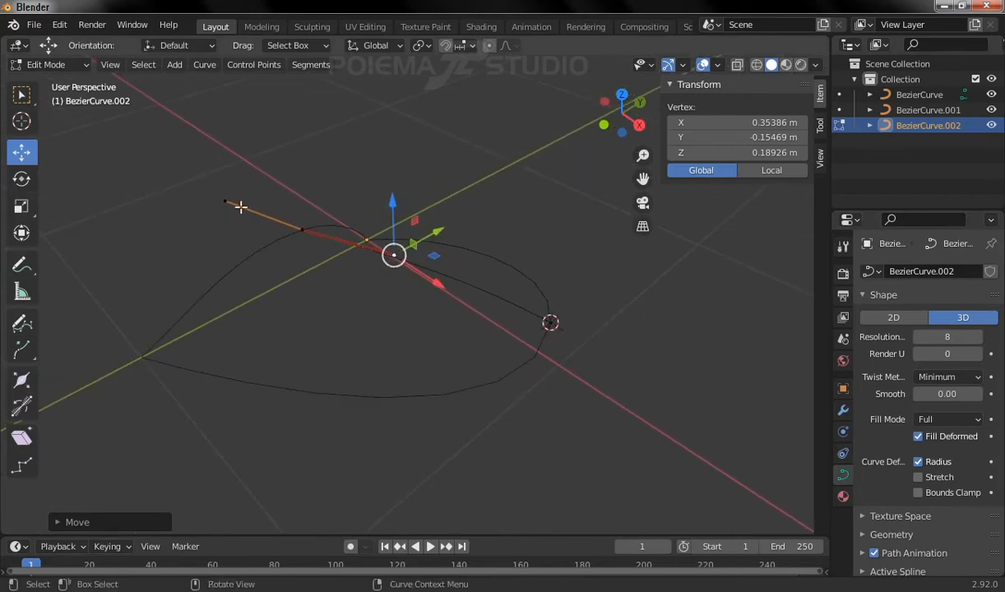
pyautogui.click(59, 64)
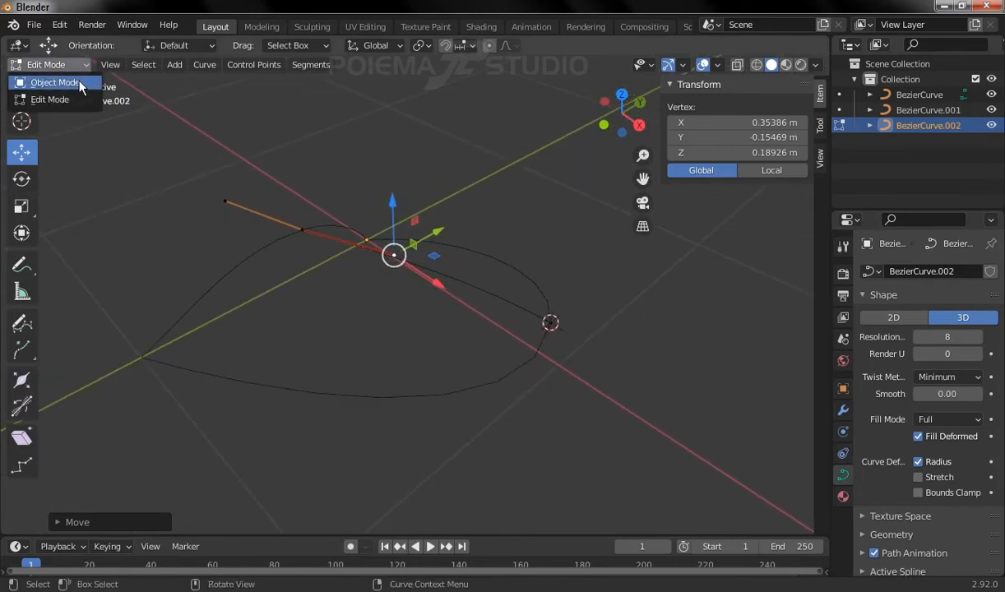
pyautogui.click(55, 82)
pyautogui.moveTo(376, 201); pyautogui.dragTo(269, 279, button='middle')
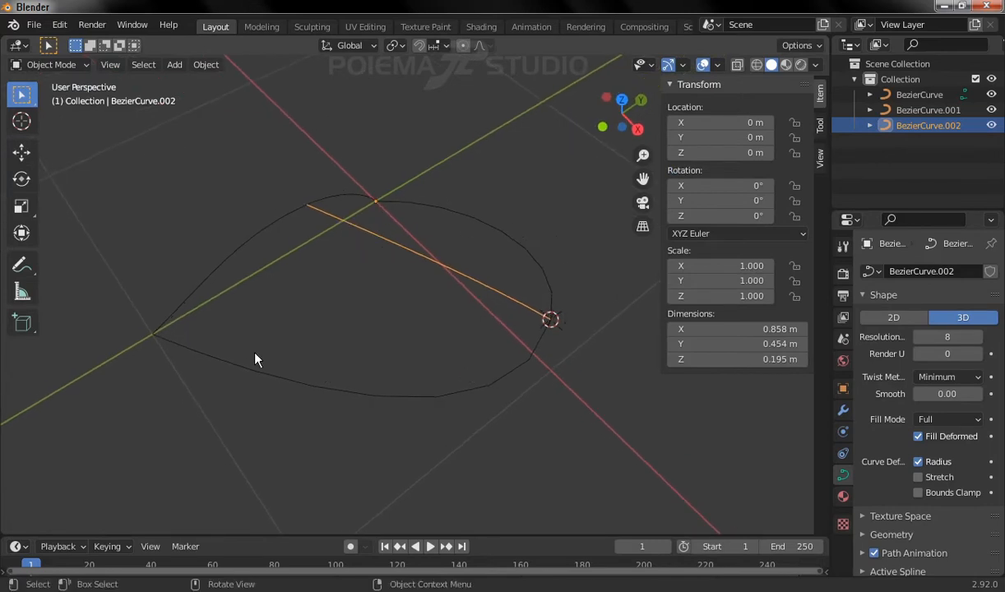
pyautogui.moveTo(252, 358); pyautogui.dragTo(309, 378, button='middle')
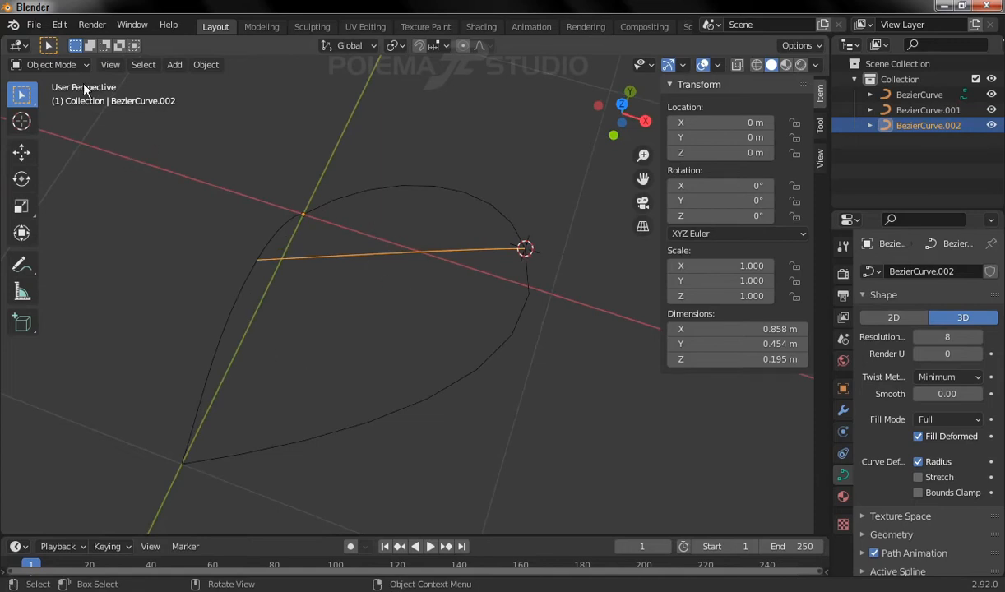
# Step: Switch to the top view and convert the straight center profile curve to a mesh
pyautogui.click(110, 65)
pyautogui.moveTo(166, 243)
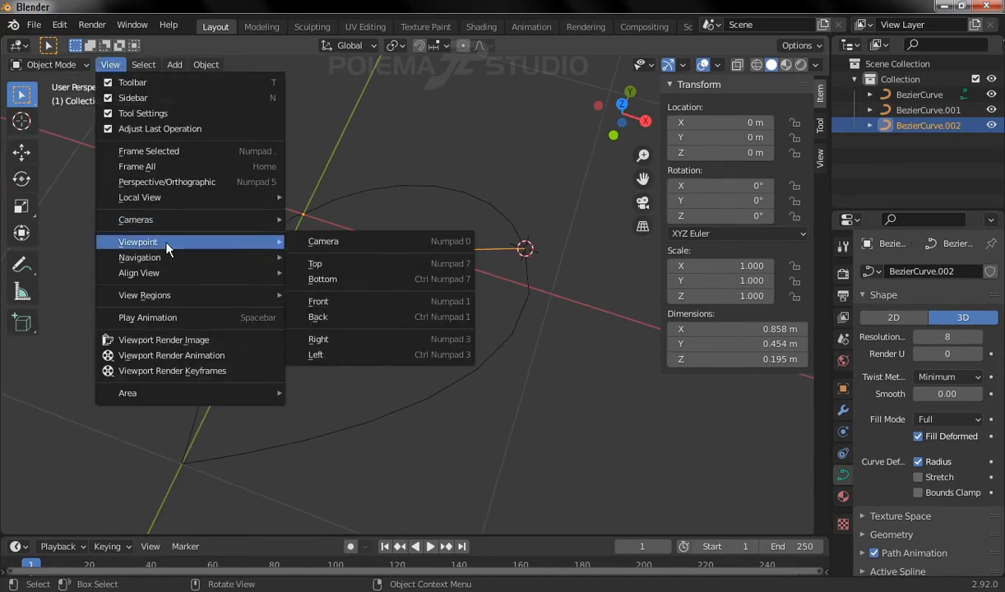
pyautogui.click(322, 264)
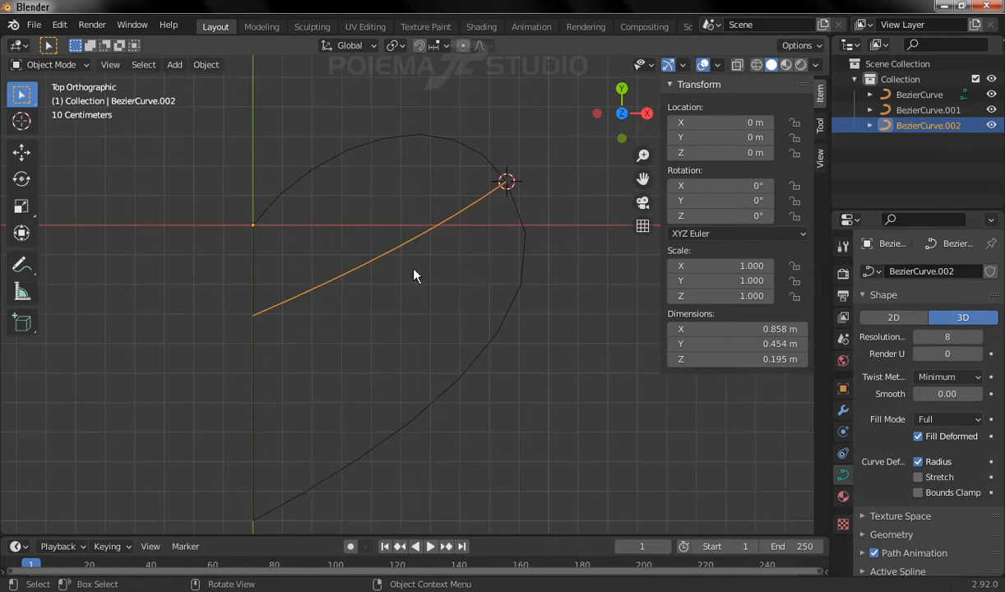
pyautogui.click(251, 258)
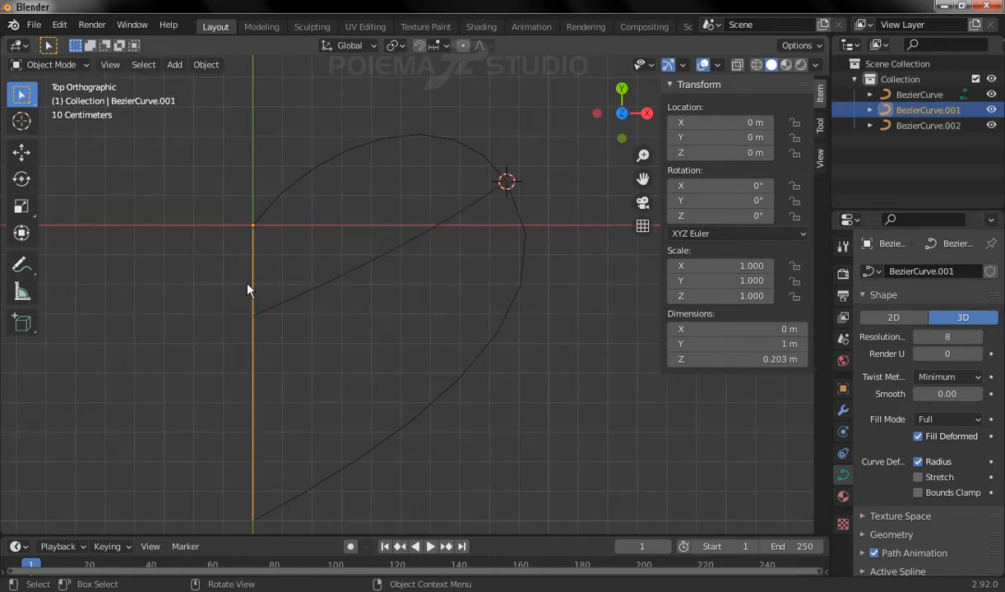
pyautogui.click(208, 66)
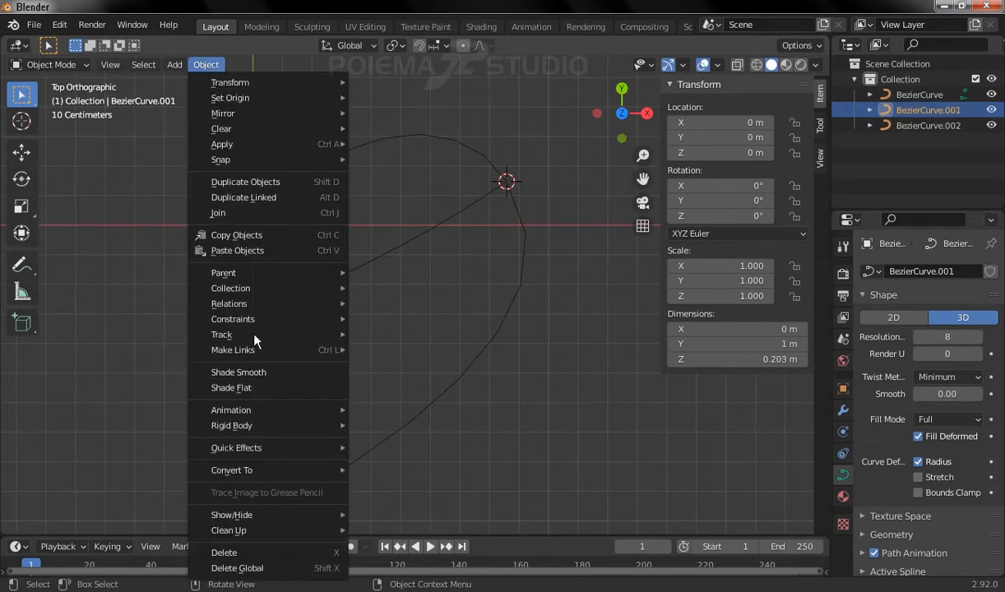
pyautogui.moveTo(272, 469)
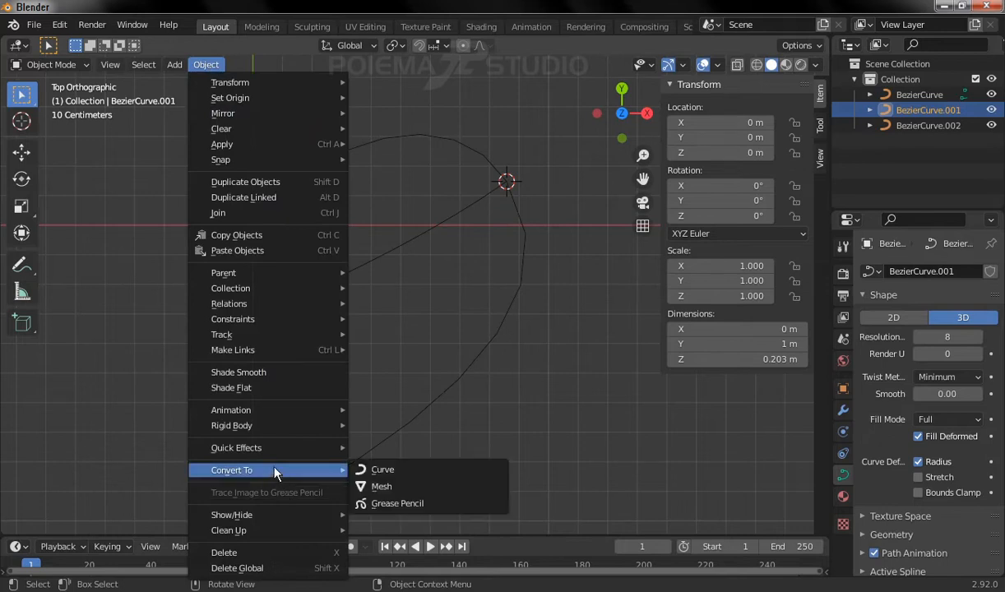
pyautogui.click(384, 488)
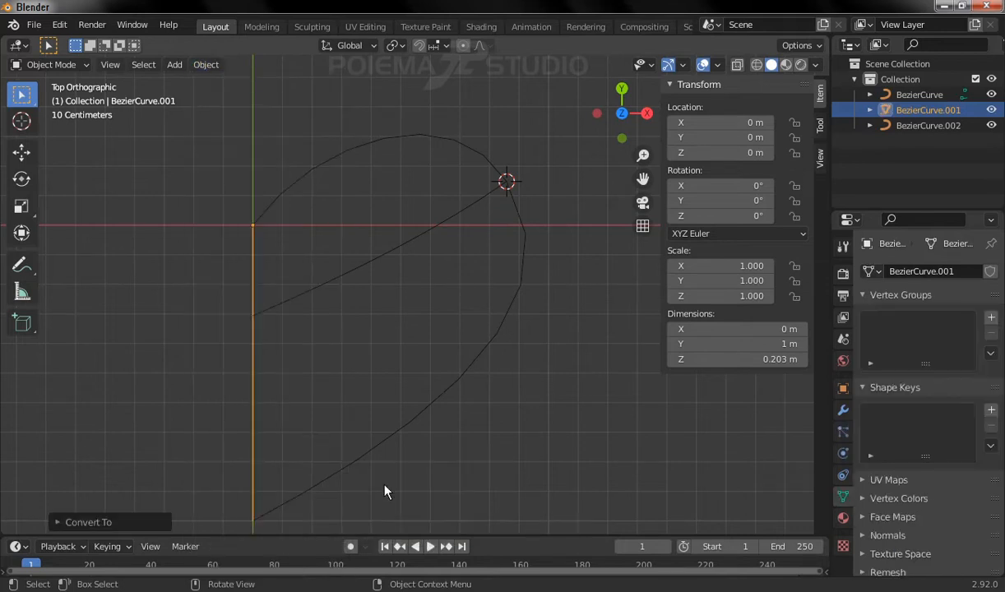
# Step: Convert the half-heart outline curve to a mesh
pyautogui.click(380, 452)
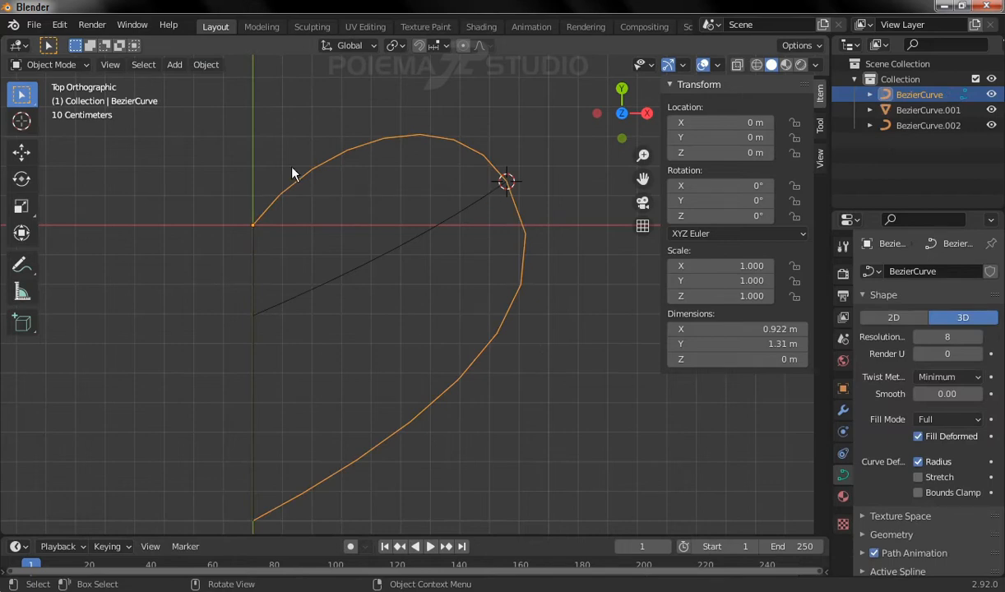
pyautogui.click(208, 70)
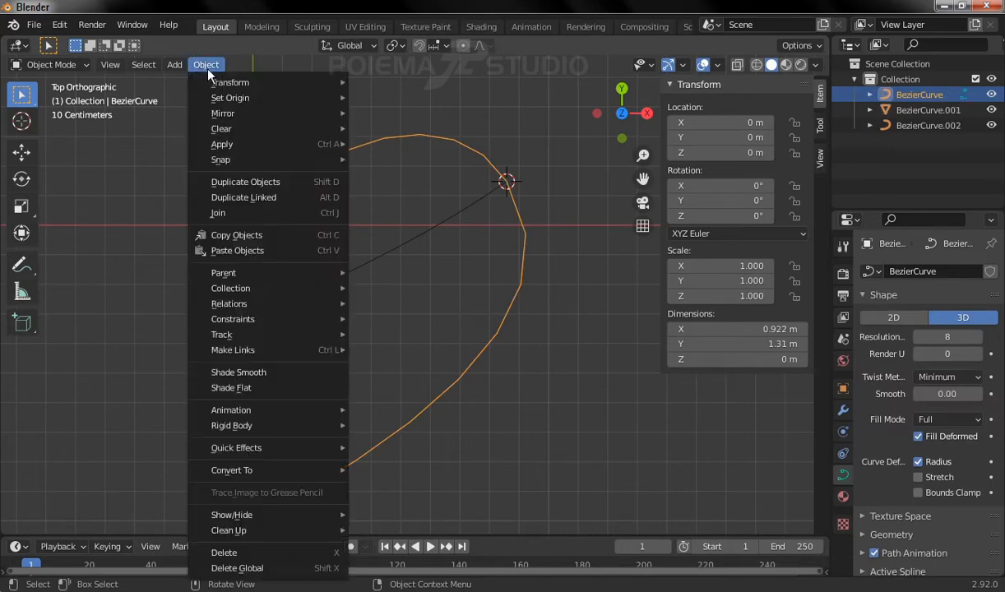
pyautogui.moveTo(280, 470)
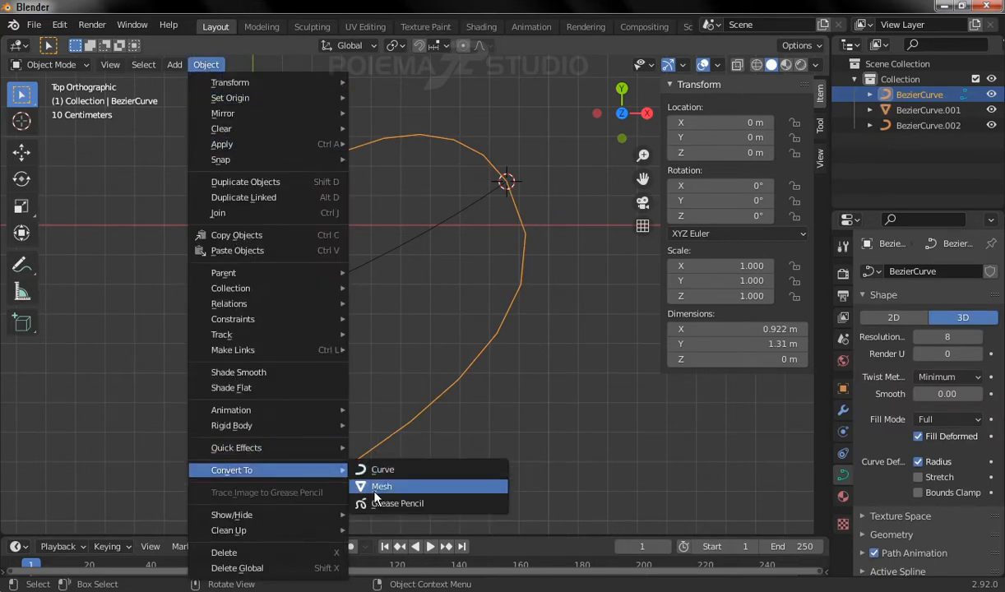
pyautogui.click(377, 487)
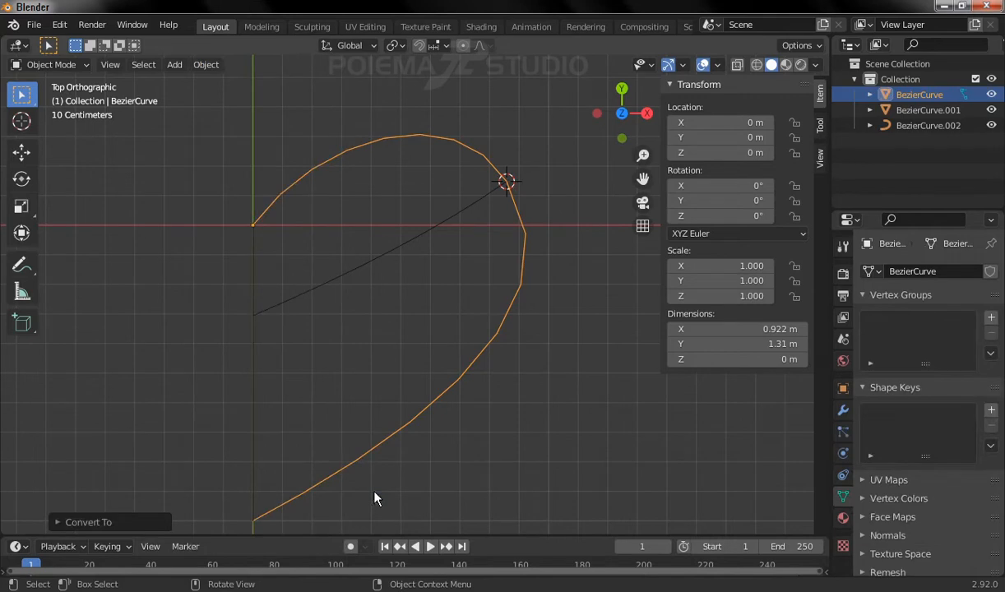
# Step: Convert the cross curve between the center profile and the outline to a mesh
pyautogui.click(428, 244)
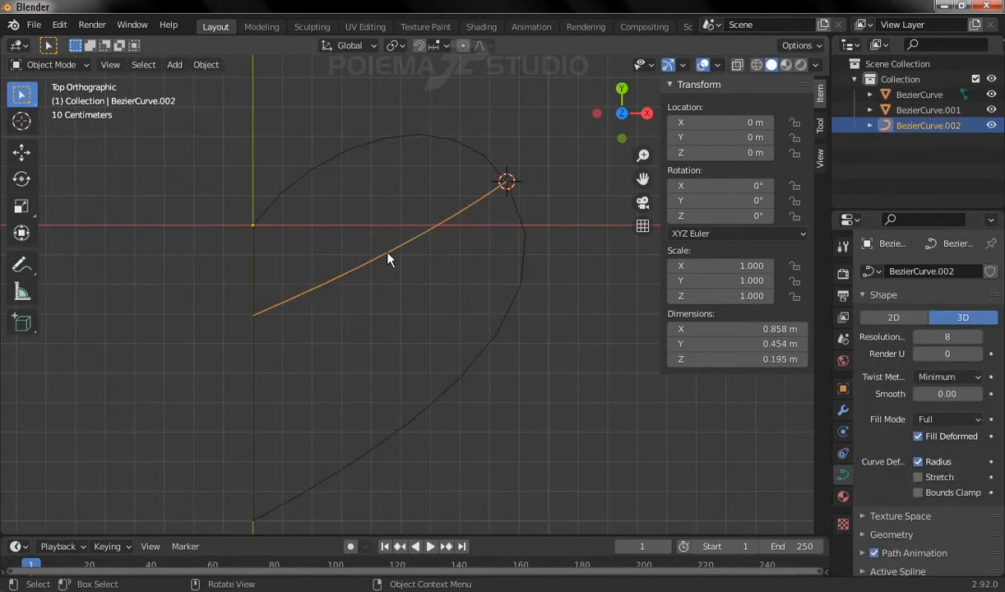
pyautogui.click(205, 65)
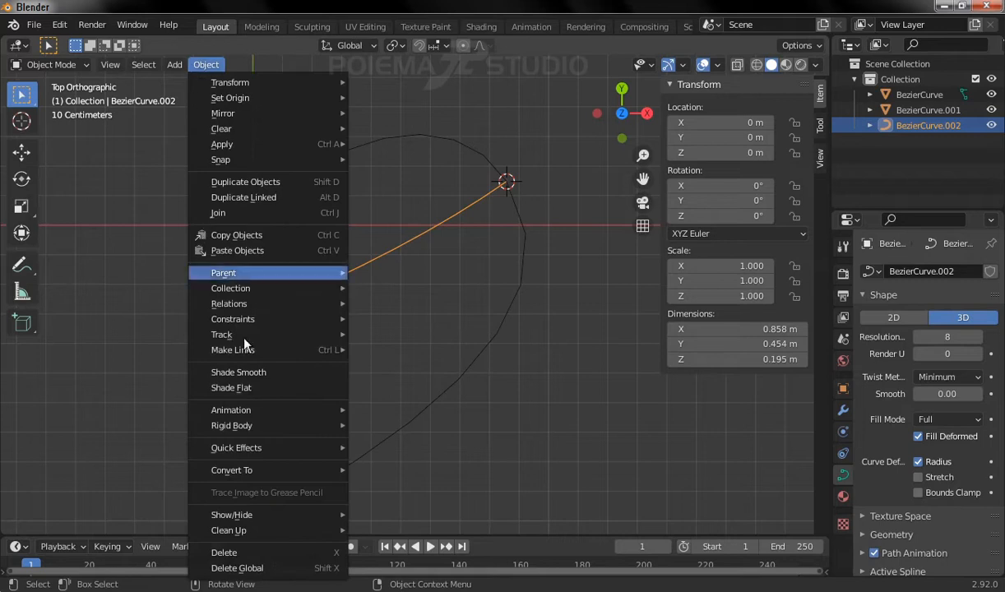
pyautogui.moveTo(312, 469)
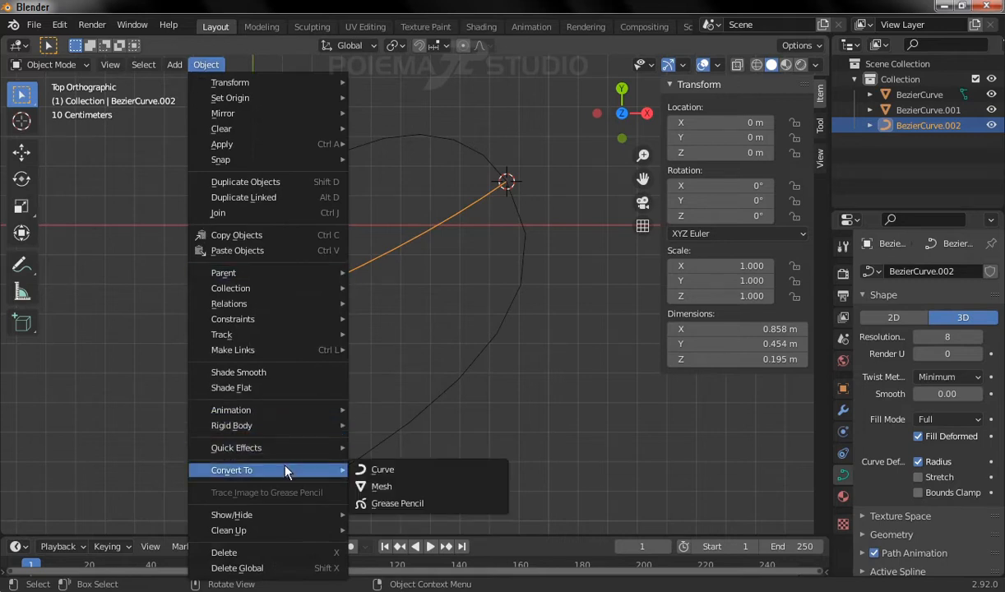
pyautogui.click(382, 487)
pyautogui.moveTo(491, 341); pyautogui.dragTo(336, 286, button='middle')
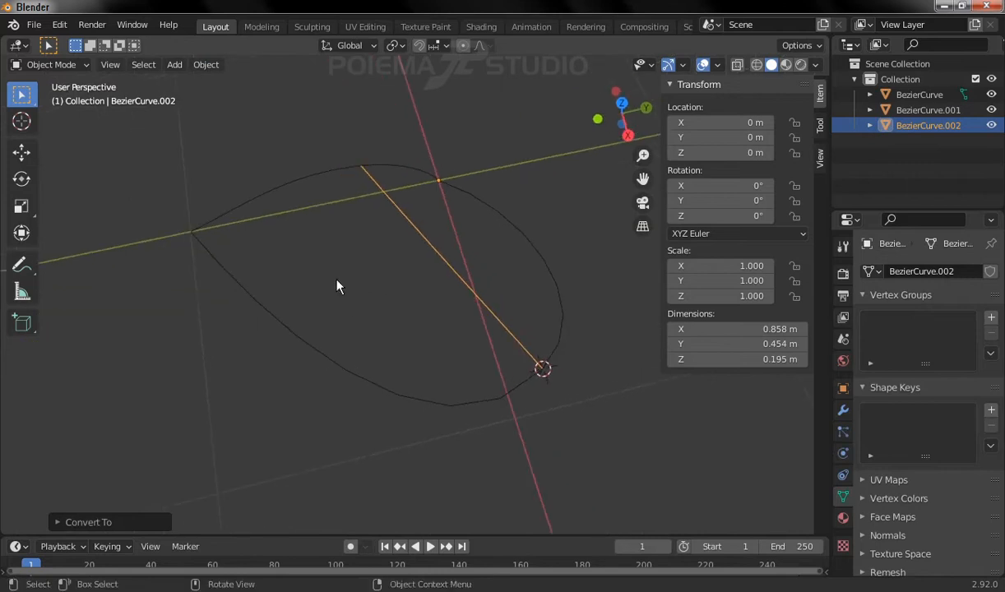
pyautogui.click(292, 191)
pyautogui.click(427, 372)
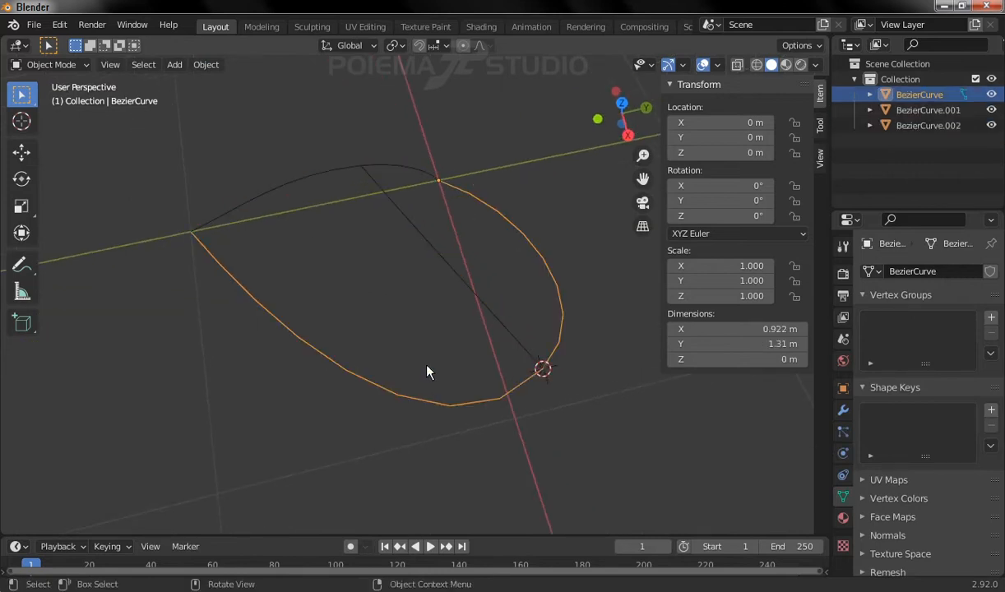
pyautogui.click(437, 287)
pyautogui.click(448, 274)
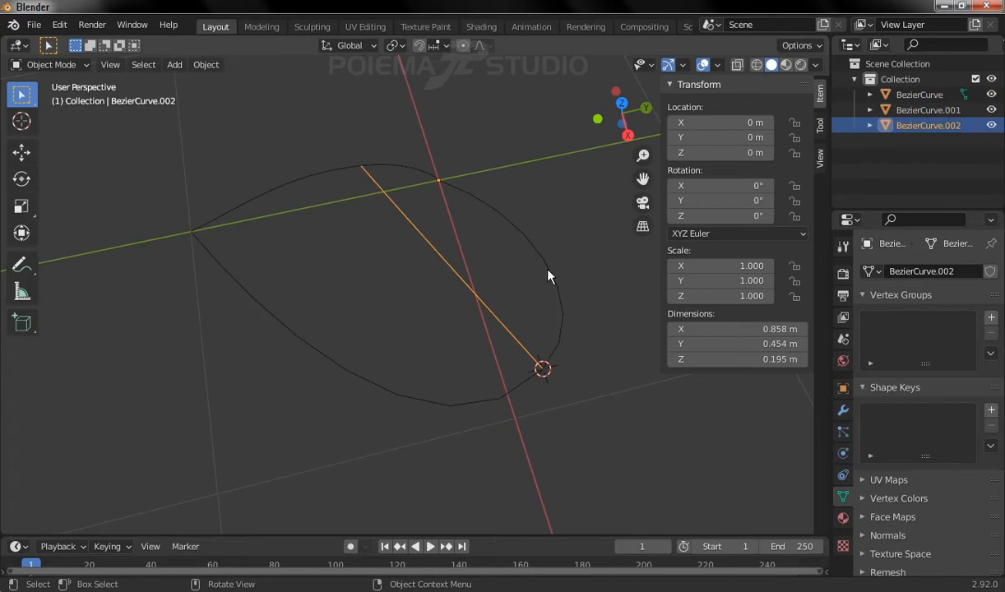
# Step: Join the half-heart outline and the center profile into a single mesh object, leaving the cross curve separate
pyautogui.click(548, 274)
pyautogui.moveTo(508, 345); pyautogui.dragTo(309, 348, button='middle')
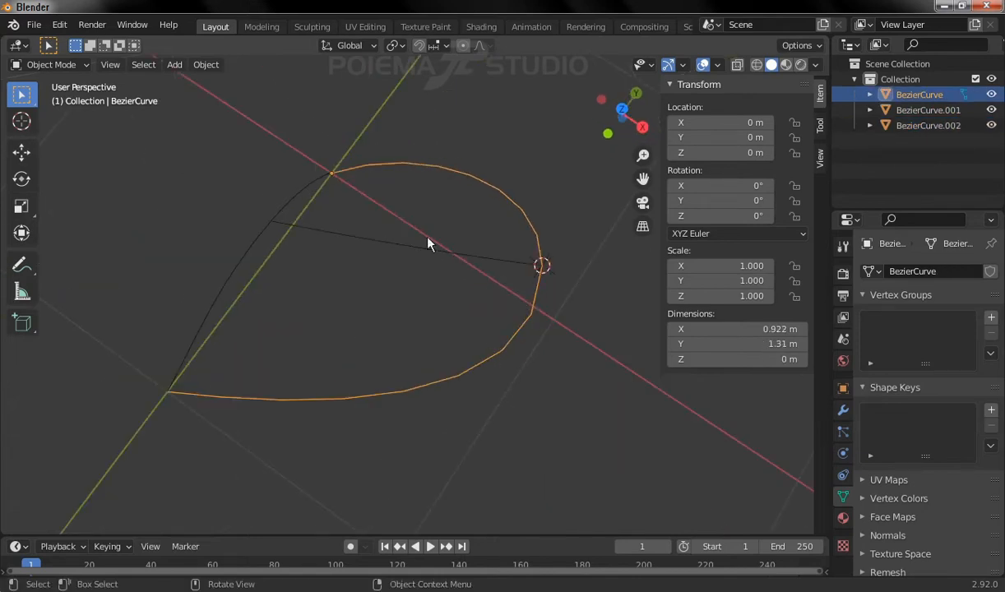
pyautogui.moveTo(266, 249); pyautogui.dragTo(395, 323, button='middle')
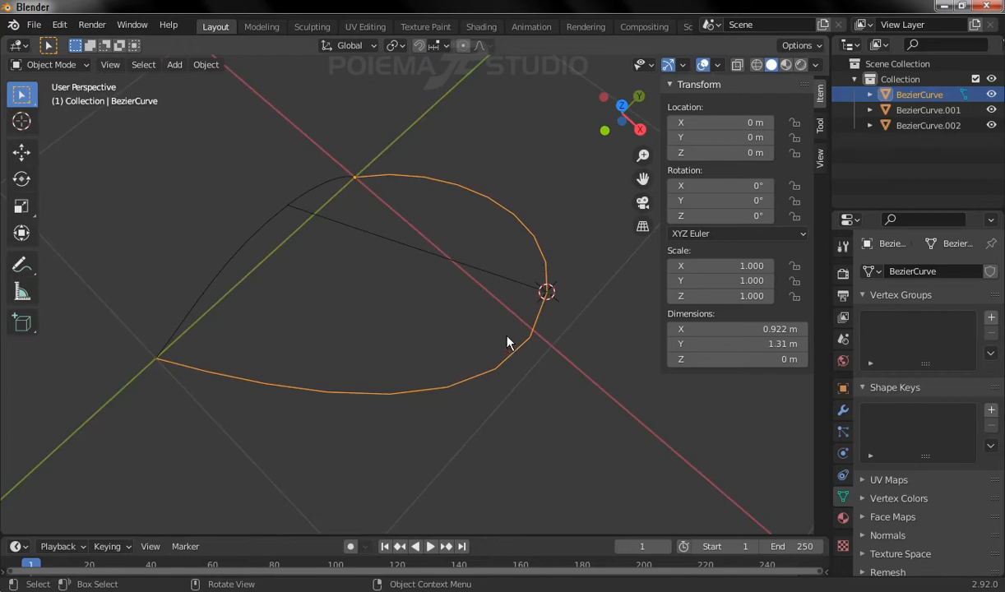
pyautogui.keyDown('shift'); pyautogui.click(240, 258); pyautogui.keyUp('shift')
pyautogui.moveTo(199, 306); pyautogui.dragTo(255, 278, button='middle')
pyautogui.click(207, 66)
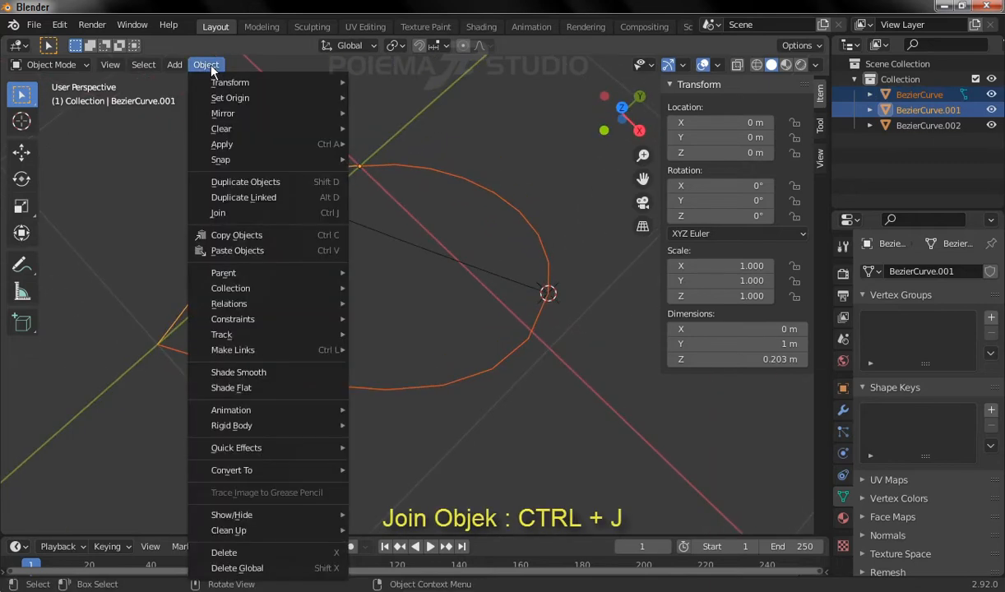
pyautogui.click(252, 216)
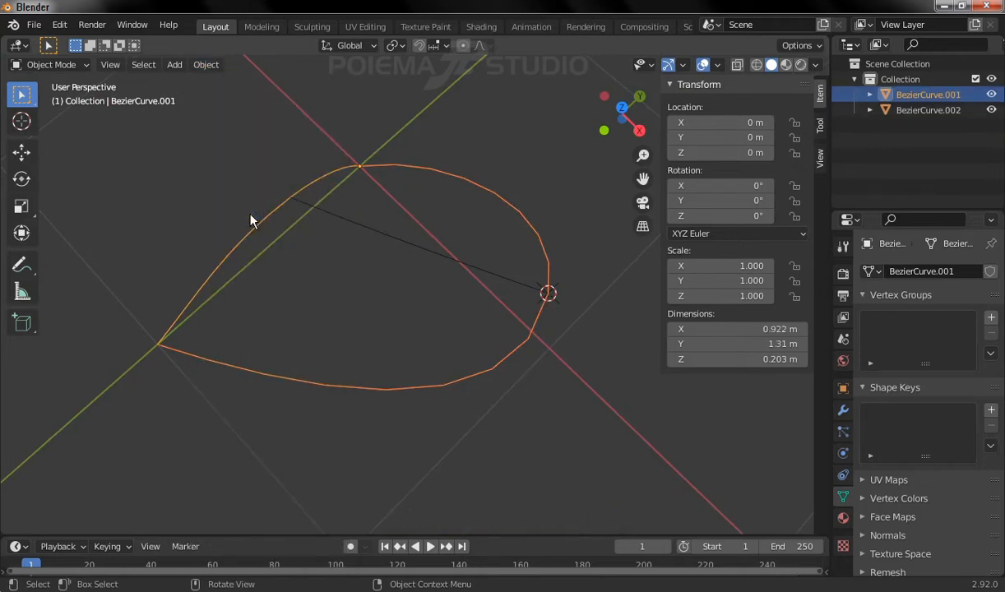
pyautogui.rightClick(255, 231)
pyautogui.click(329, 176)
pyautogui.click(333, 175)
pyautogui.click(23, 153)
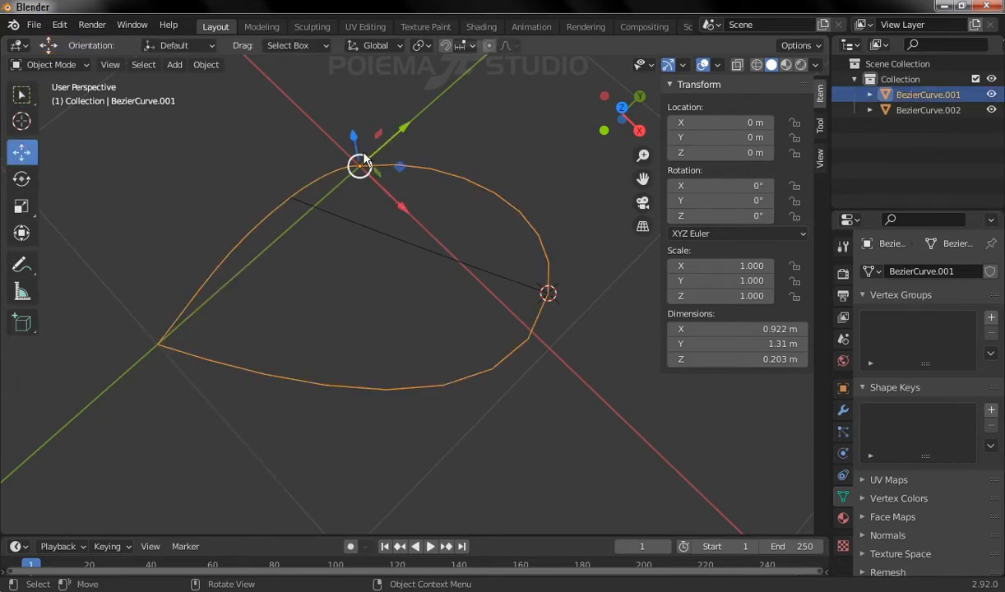
pyautogui.moveTo(359, 165); pyautogui.dragTo(253, 192)
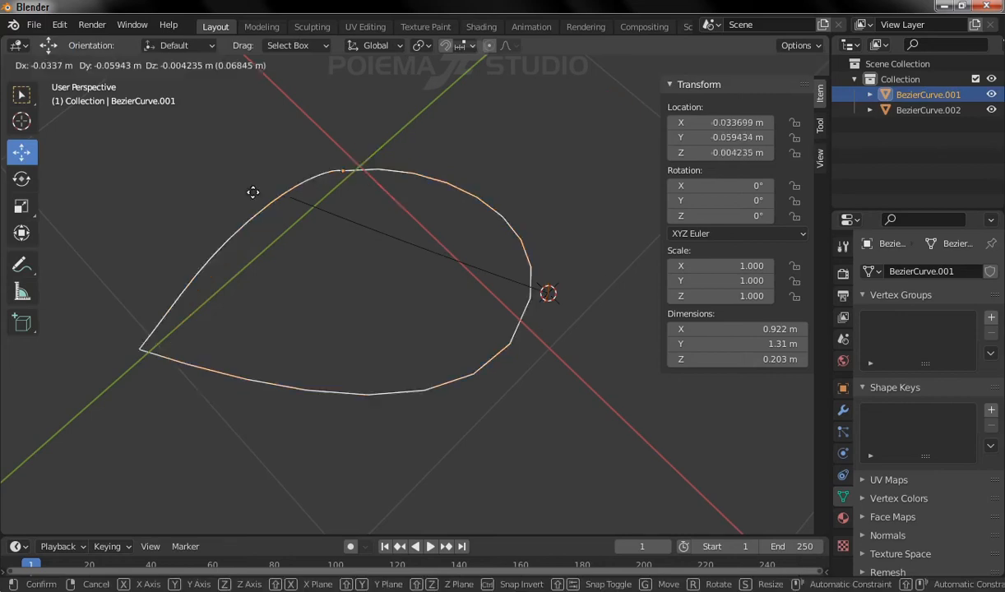
pyautogui.rightClick(402, 167)
# Step: In Edit Mode on the joined mesh, delete the outline's end vertex at the heart's pointed tip
pyautogui.moveTo(437, 282); pyautogui.dragTo(281, 228, button='middle')
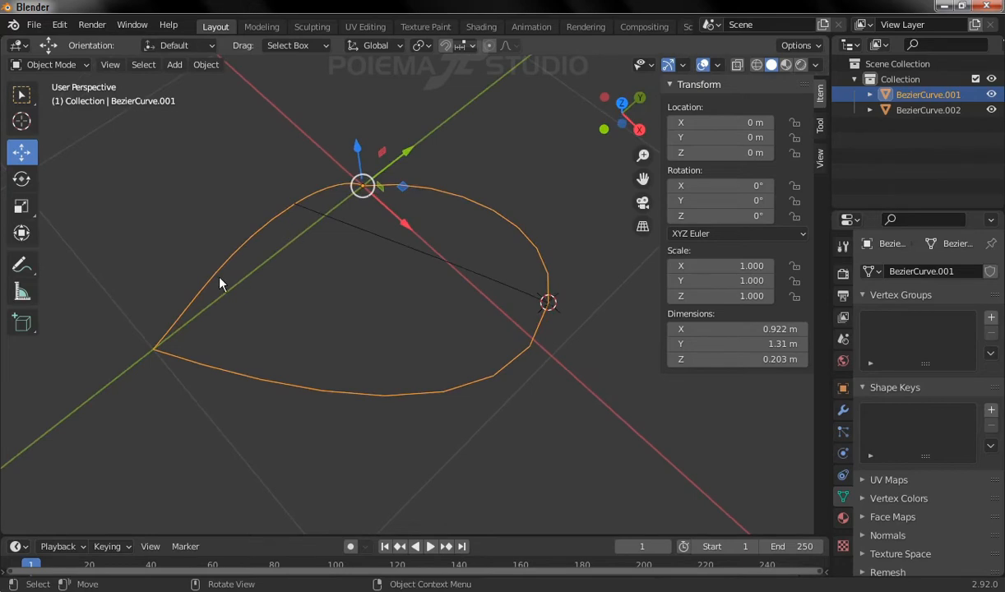
pyautogui.moveTo(283, 290); pyautogui.dragTo(320, 289, button='middle')
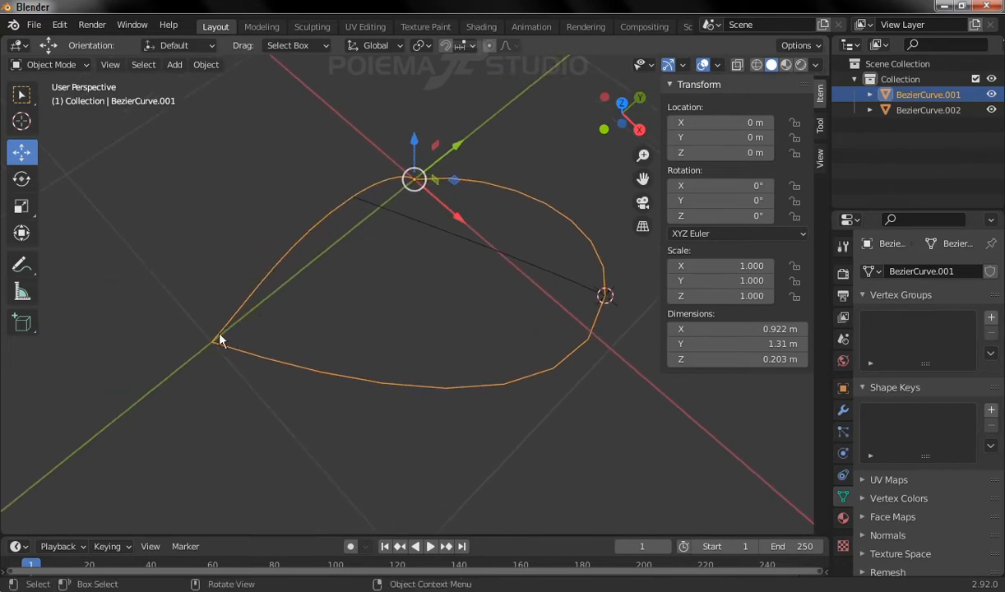
pyautogui.click(57, 65)
pyautogui.click(50, 95)
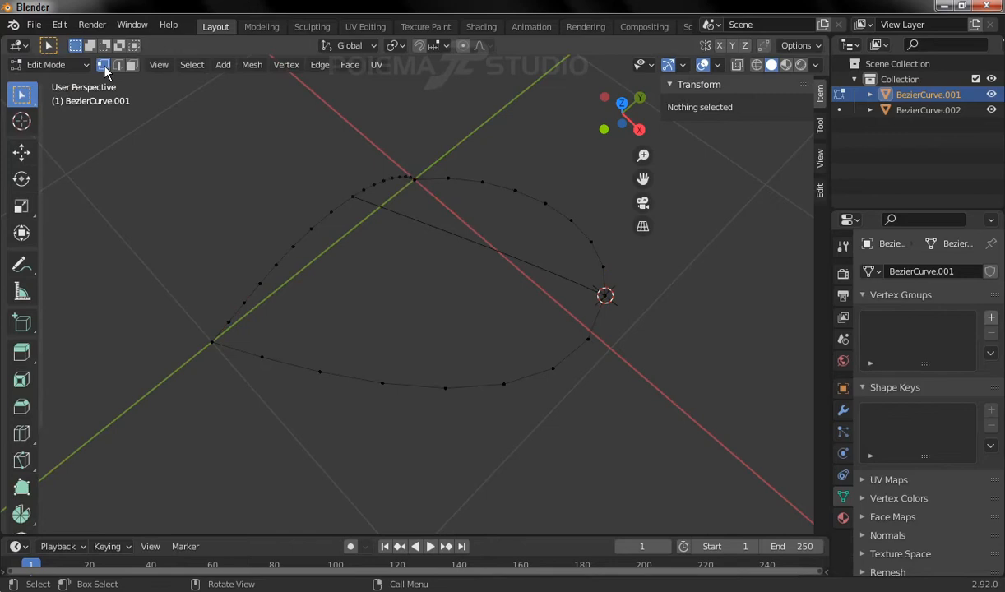
pyautogui.moveTo(190, 333); pyautogui.dragTo(219, 356)
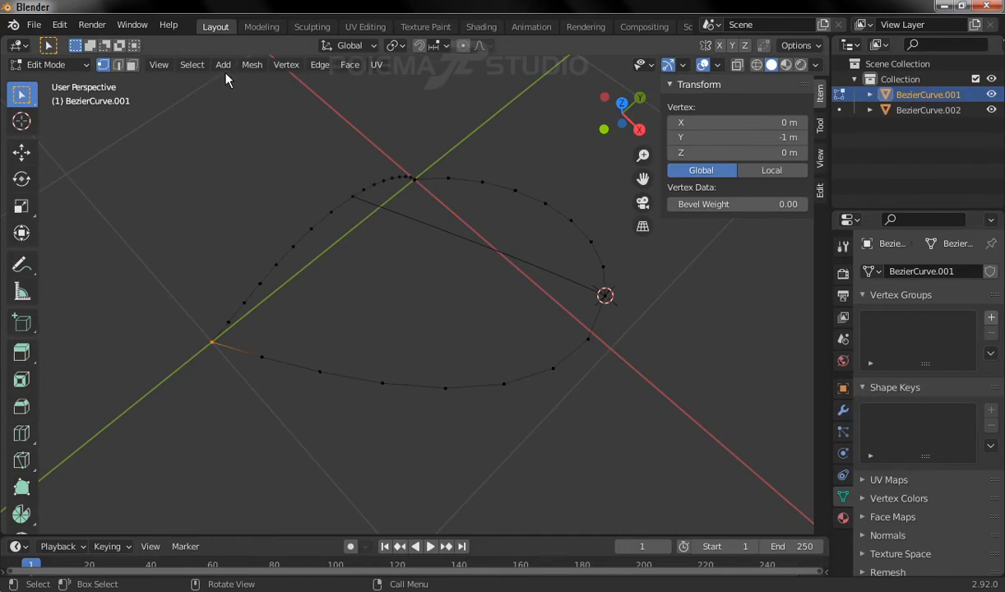
pyautogui.click(245, 64)
pyautogui.moveTo(305, 427)
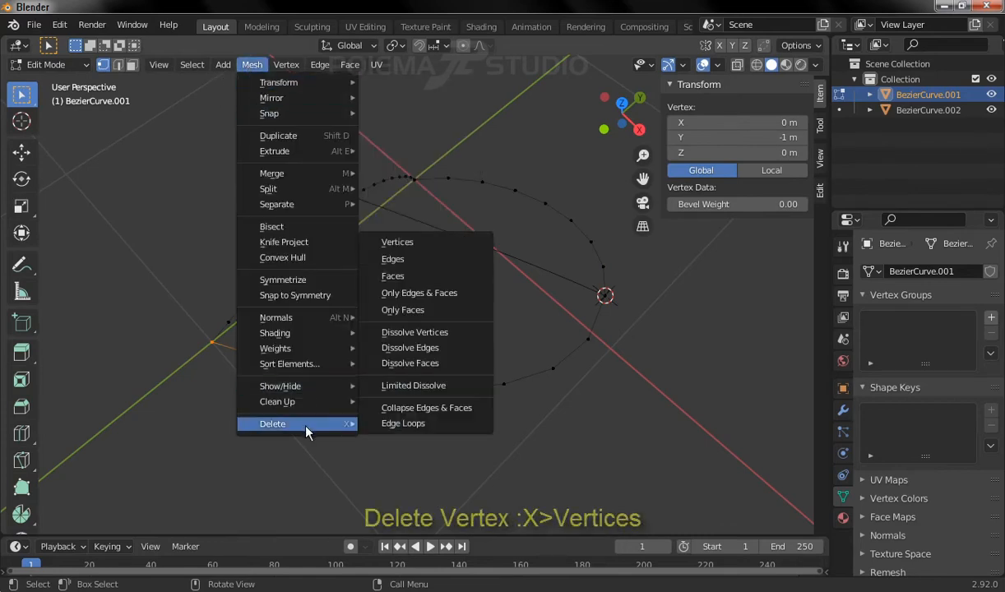
pyautogui.click(407, 248)
# Step: Delete the center profile's remaining end vertex at the heart's pointed tip
pyautogui.moveTo(196, 361); pyautogui.dragTo(254, 374, button='middle')
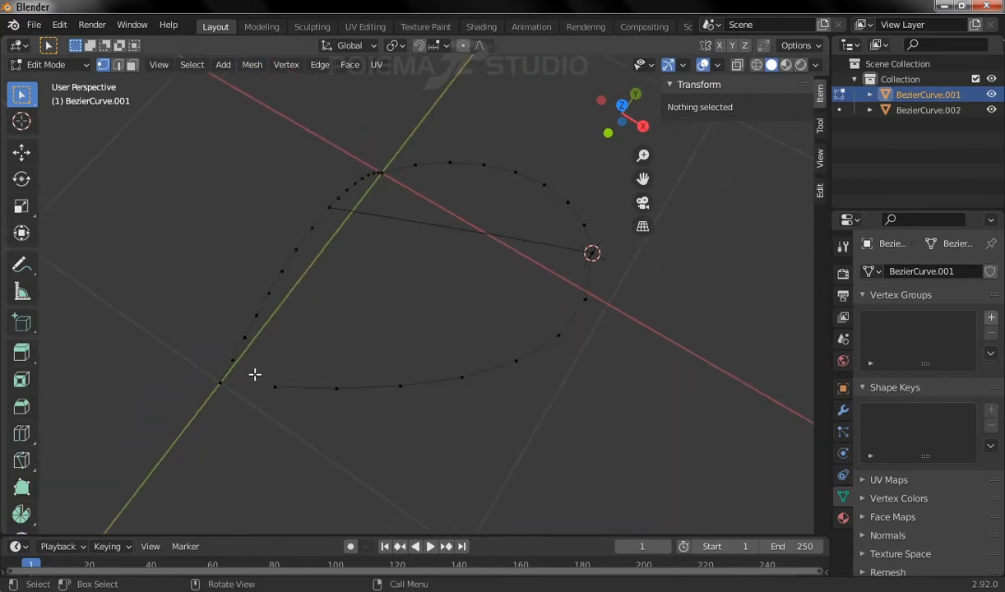
pyautogui.click(219, 394)
pyautogui.scroll(4, 228, 401)
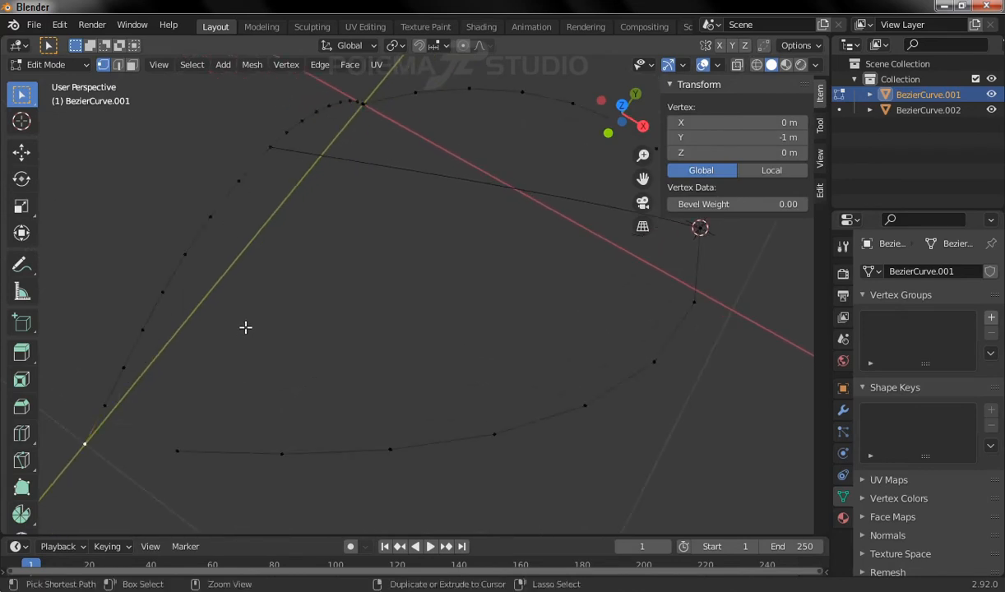
pyautogui.moveTo(265, 330); pyautogui.dragTo(290, 327, button='middle')
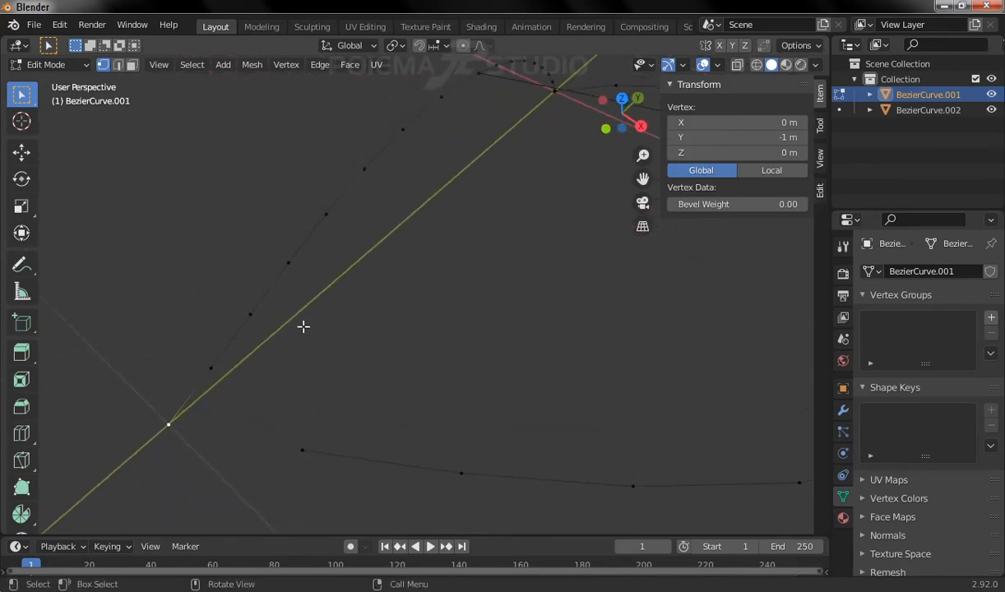
pyautogui.click(252, 68)
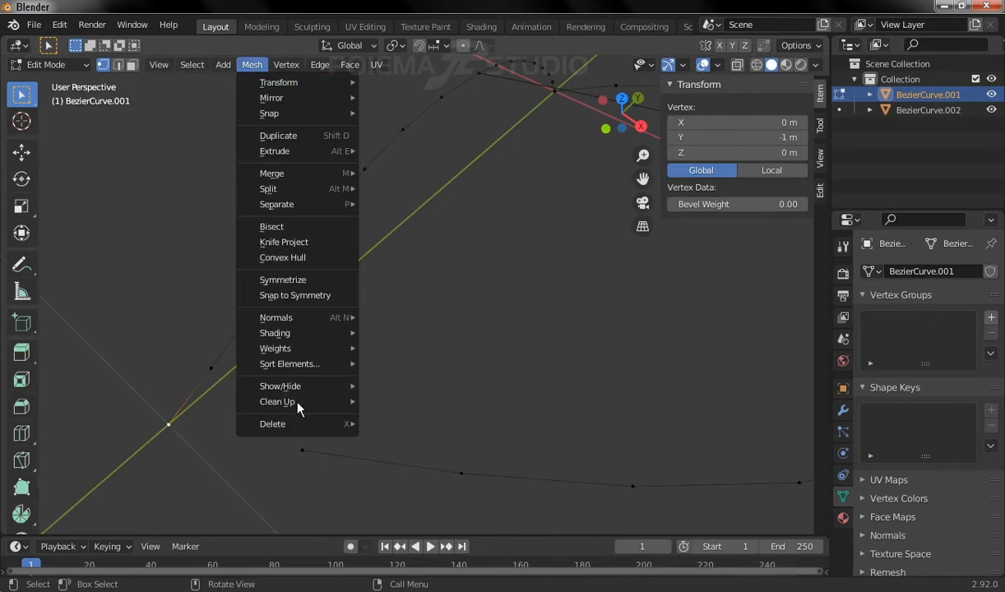
pyautogui.moveTo(298, 426)
pyautogui.click(399, 242)
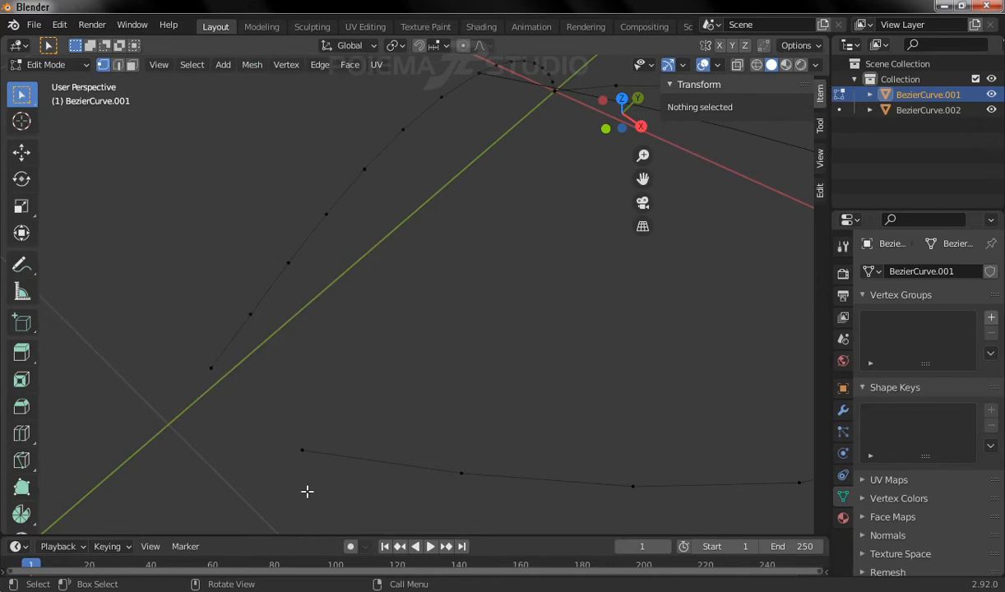
# Step: Delete the outline's end vertex at the world origin, in the cleft between the heart's lobes
pyautogui.moveTo(425, 244); pyautogui.dragTo(348, 243, button='middle')
pyautogui.moveTo(462, 345); pyautogui.dragTo(480, 290, button='middle')
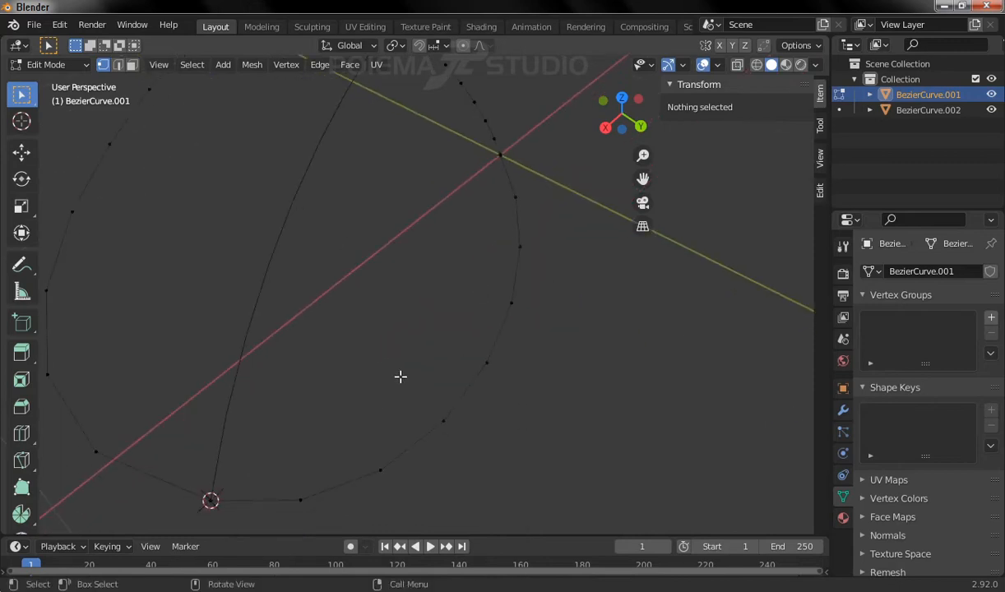
pyautogui.moveTo(517, 238); pyautogui.dragTo(466, 275, button='middle')
pyautogui.press('b')
pyautogui.moveTo(456, 260); pyautogui.dragTo(485, 296)
pyautogui.moveTo(483, 305); pyautogui.dragTo(506, 237, button='middle')
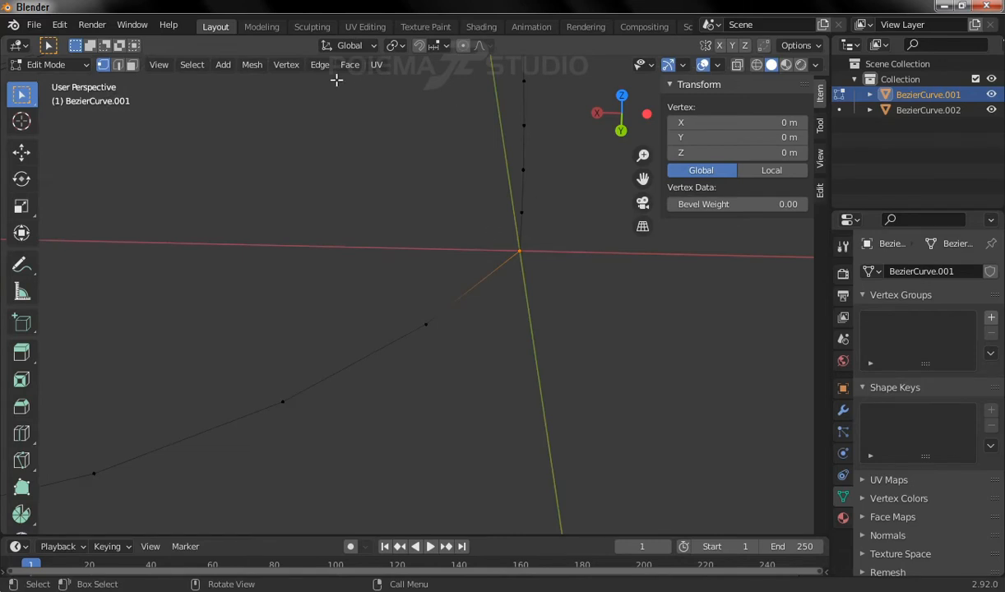
pyautogui.click(252, 67)
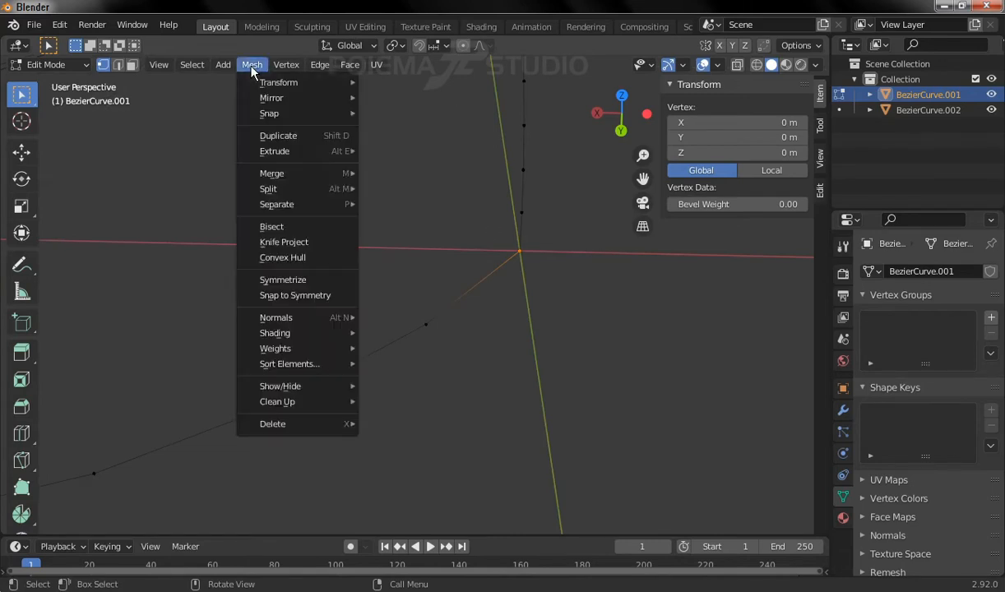
pyautogui.moveTo(303, 427)
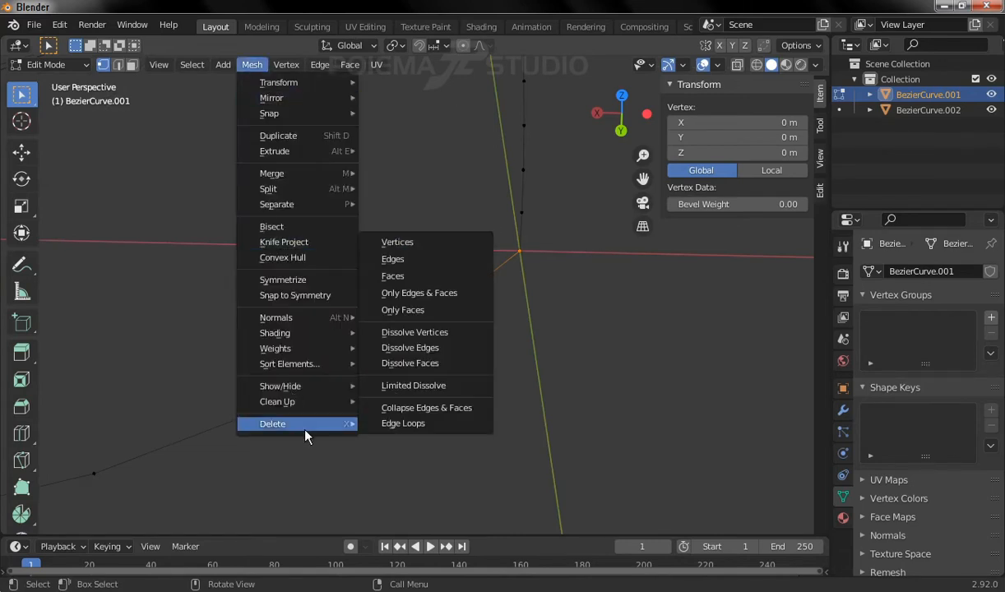
pyautogui.click(452, 241)
# Step: Delete the center profile's remaining end vertex at the world origin
pyautogui.moveTo(512, 236); pyautogui.dragTo(551, 276)
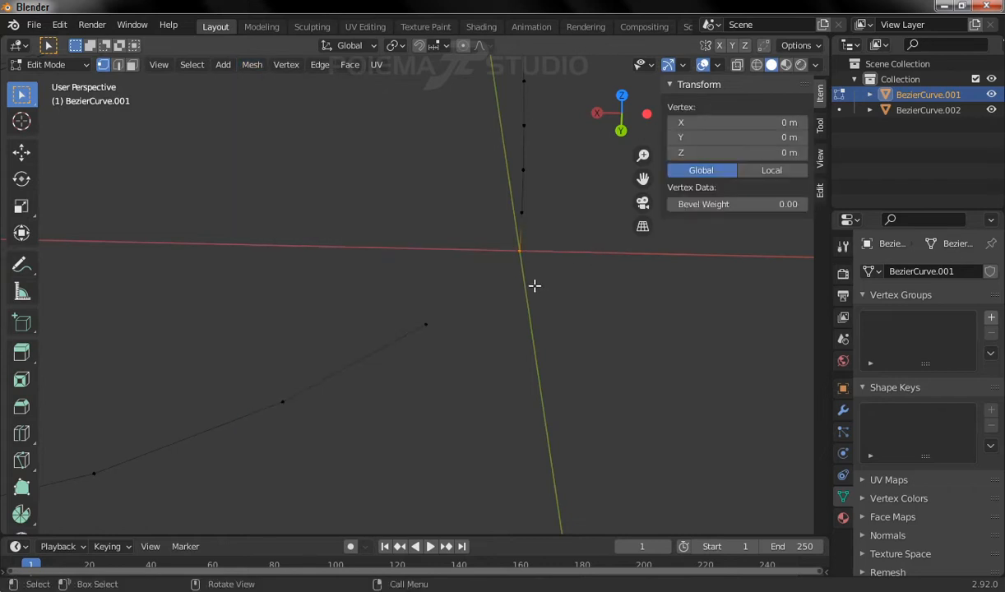
pyautogui.click(250, 65)
pyautogui.moveTo(319, 422)
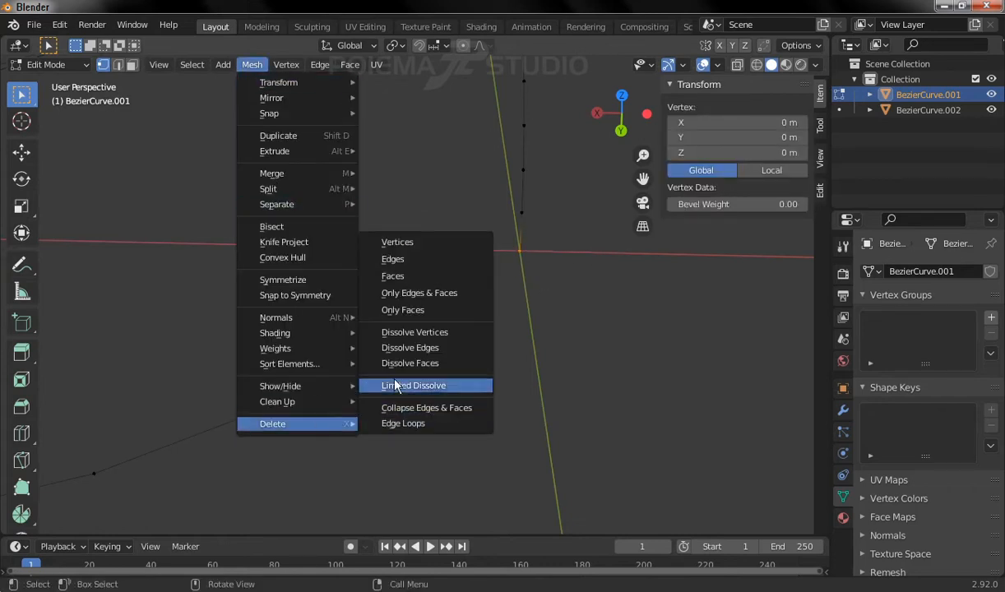
pyautogui.click(436, 240)
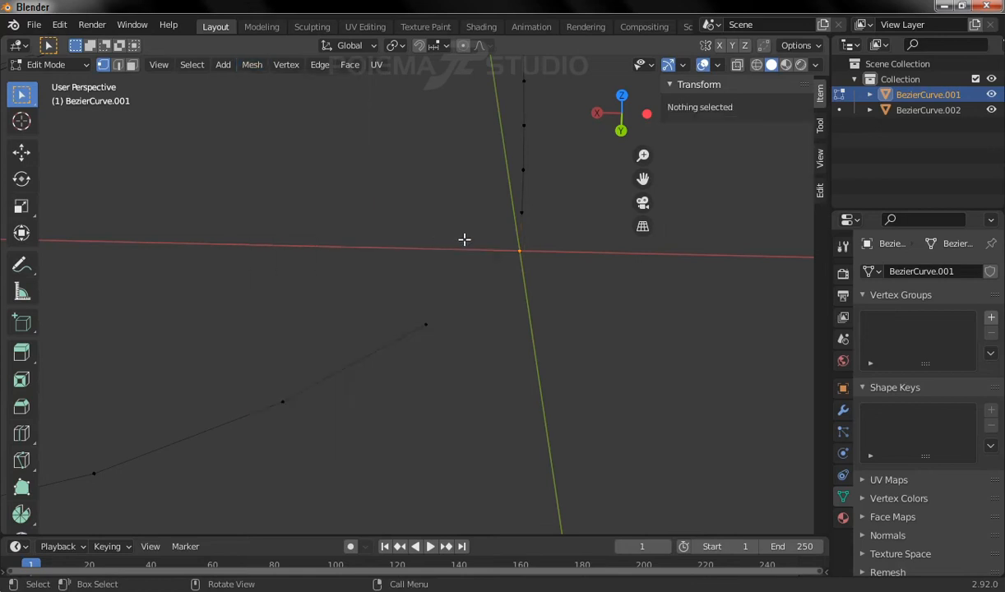
# Step: Leave Edit Mode and add a new Bezier curve to the scene
pyautogui.scroll(-5, 387, 203)
pyautogui.moveTo(252, 272); pyautogui.dragTo(420, 192, button='middle')
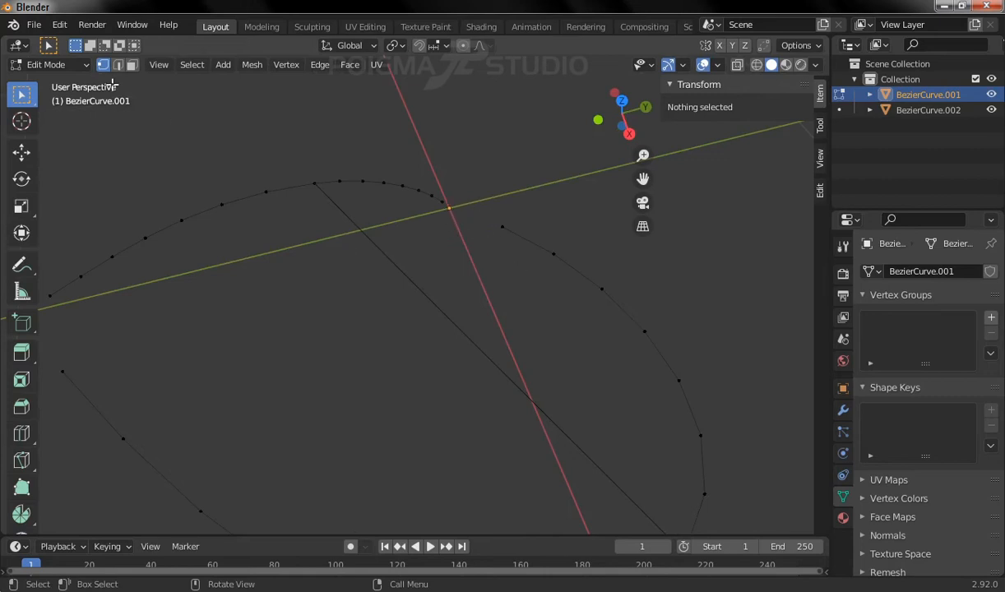
pyautogui.click(63, 61)
pyautogui.click(71, 83)
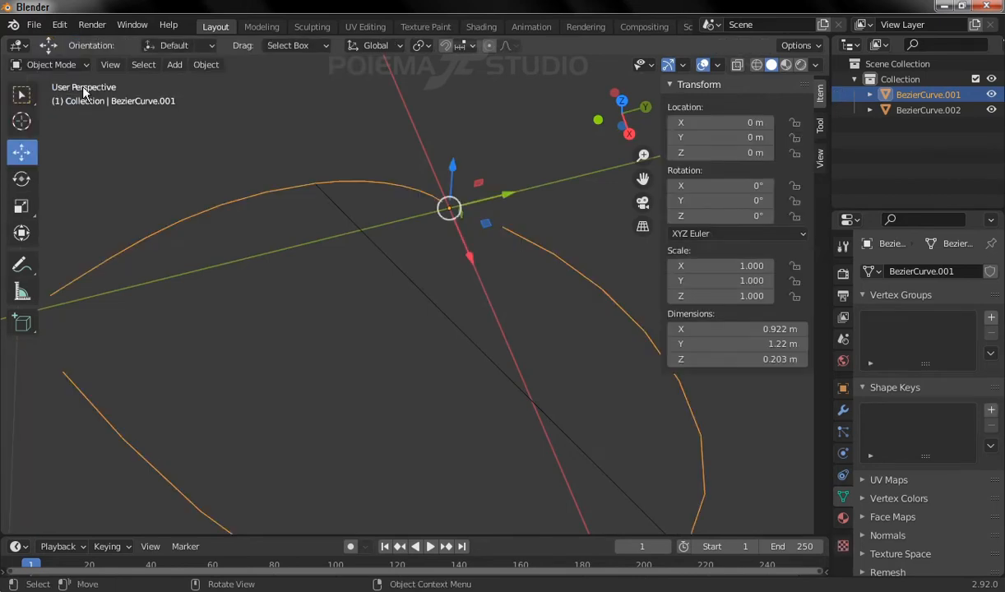
pyautogui.moveTo(235, 300); pyautogui.dragTo(380, 246, button='middle')
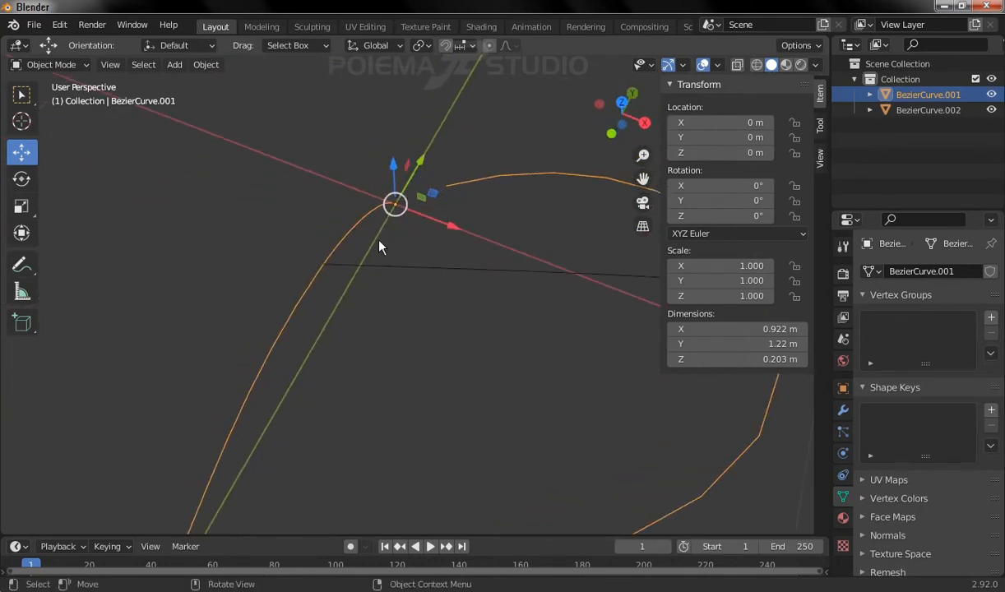
pyautogui.click(175, 65)
pyautogui.moveTo(222, 98)
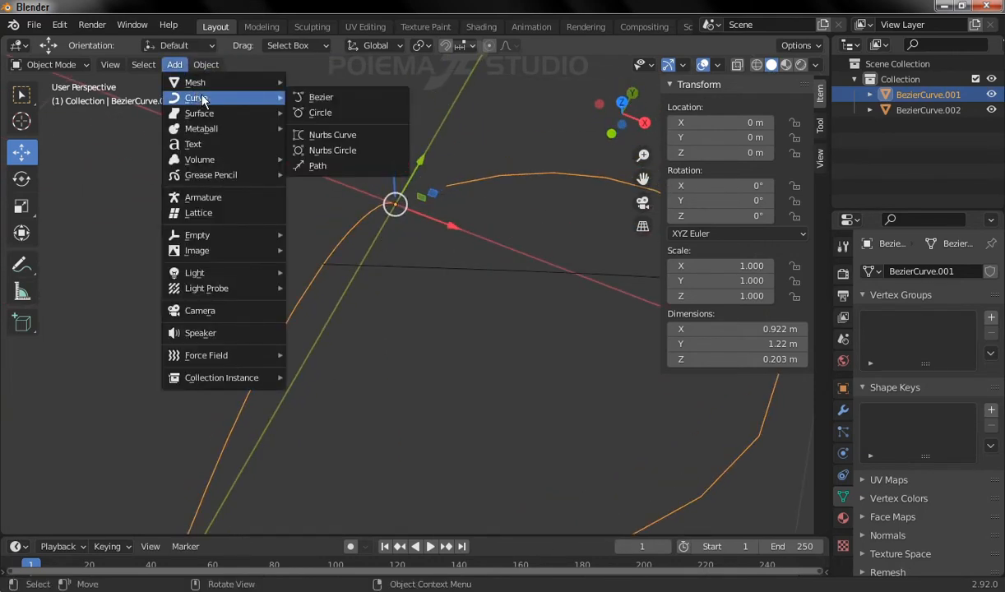
pyautogui.click(348, 98)
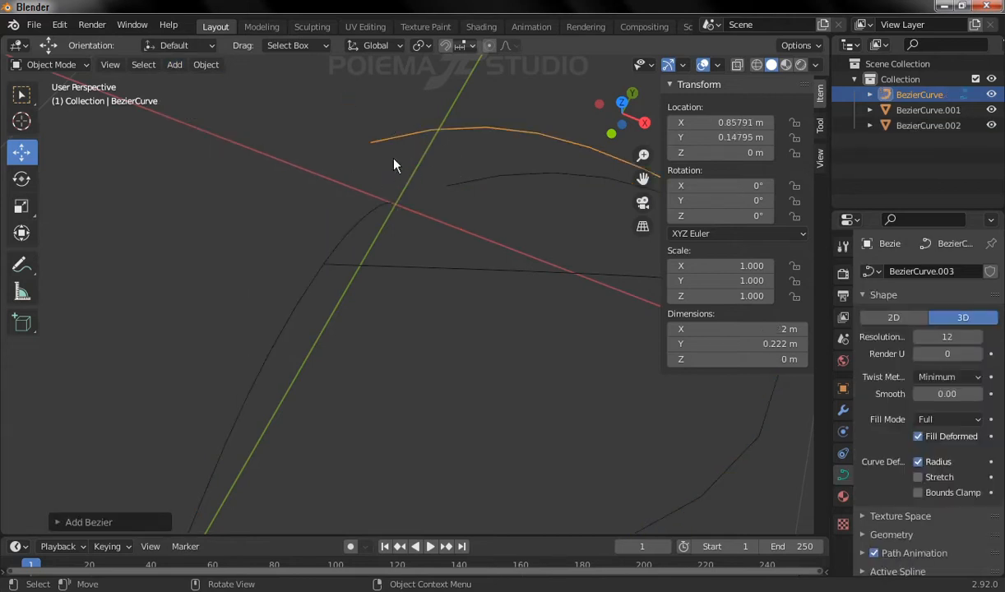
pyautogui.moveTo(407, 158); pyautogui.dragTo(257, 223, button='middle')
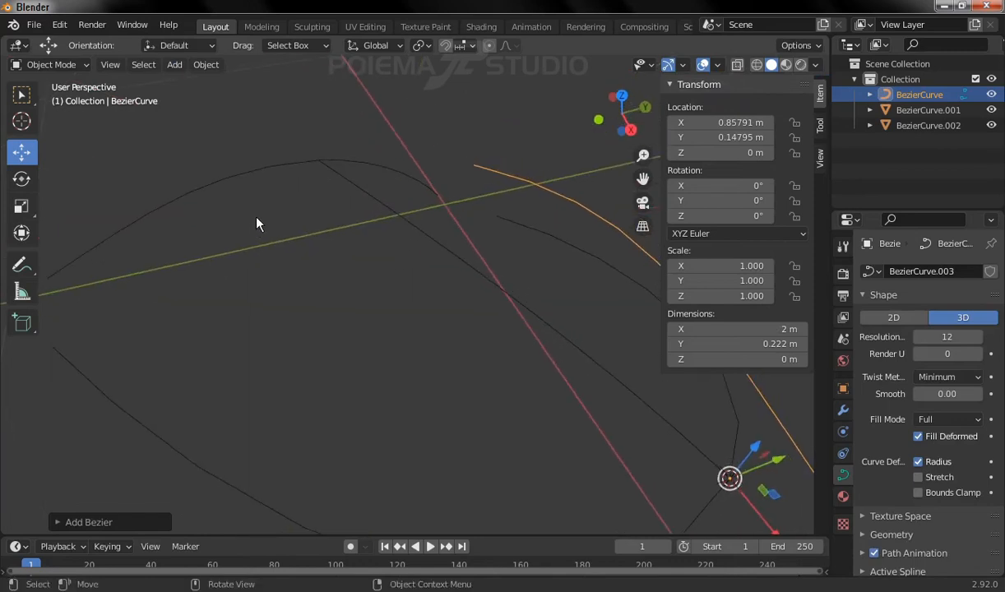
# Step: In Edit Mode on the joined mesh, snap the 3D cursor to the center profile's end vertex nearest the origin
pyautogui.click(414, 186)
pyautogui.moveTo(436, 215); pyautogui.dragTo(444, 268, button='middle')
pyautogui.click(74, 69)
pyautogui.click(48, 98)
pyautogui.moveTo(450, 191); pyautogui.dragTo(499, 231, button='middle')
pyautogui.click(545, 218)
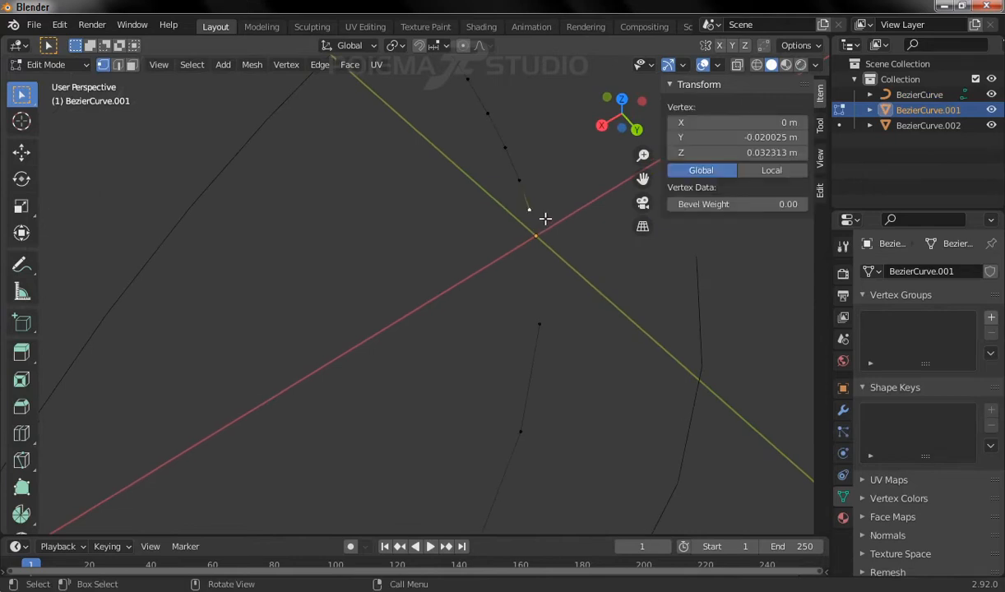
pyautogui.moveTo(538, 225); pyautogui.dragTo(533, 185, button='middle')
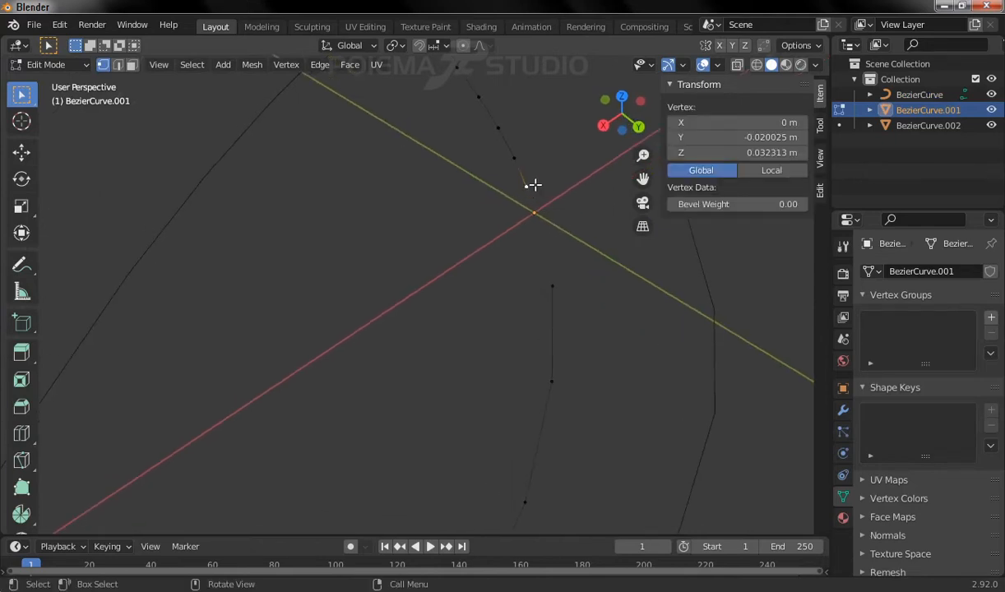
pyautogui.click(252, 64)
pyautogui.moveTo(270, 111)
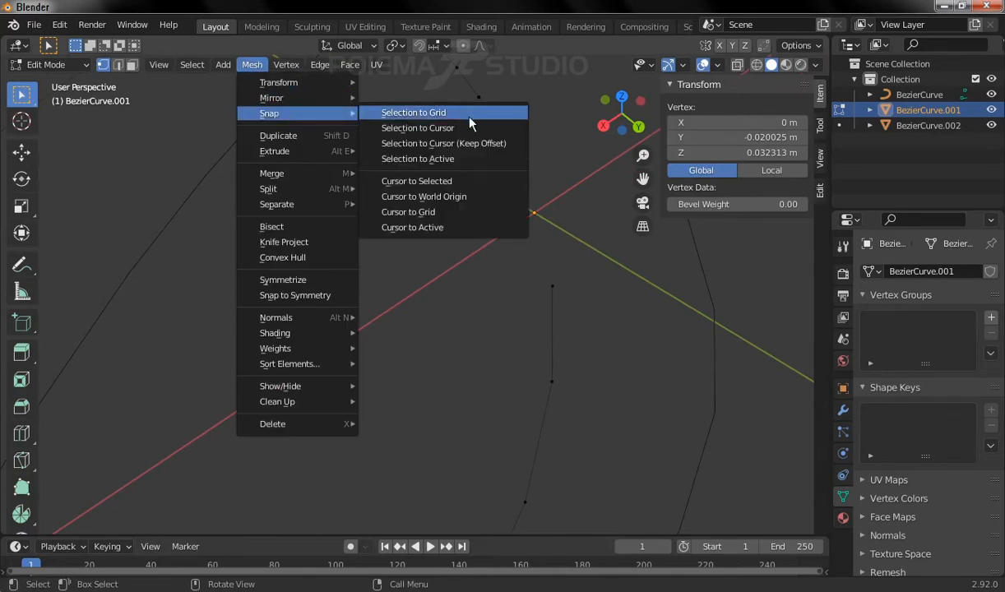
pyautogui.click(459, 180)
pyautogui.scroll(-3, 406, 189)
# Step: Edit the new Bezier curve and snap its control point nearest the heart's cleft to the 3D cursor
pyautogui.click(73, 65)
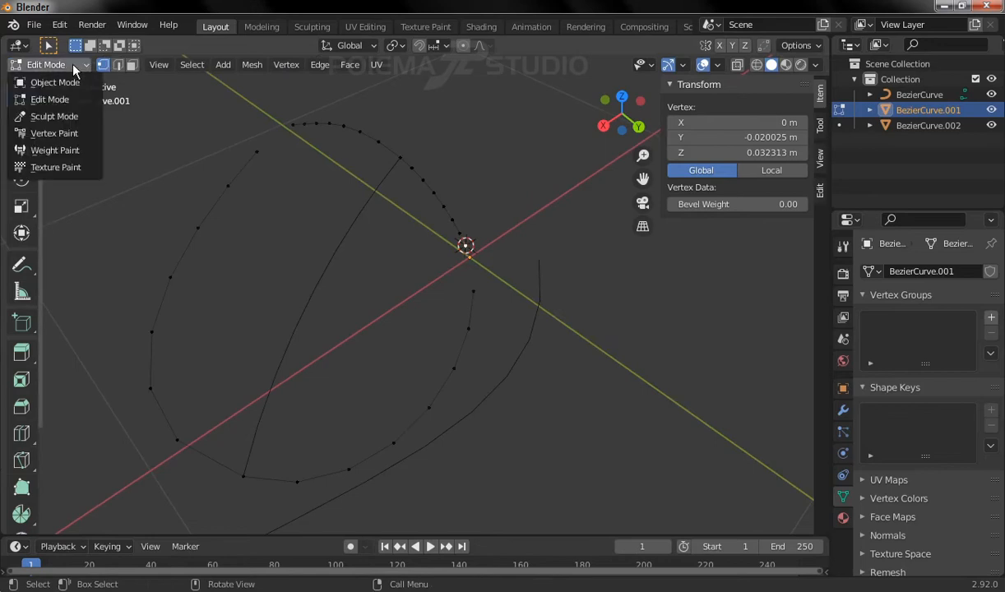
pyautogui.click(54, 82)
pyautogui.click(535, 311)
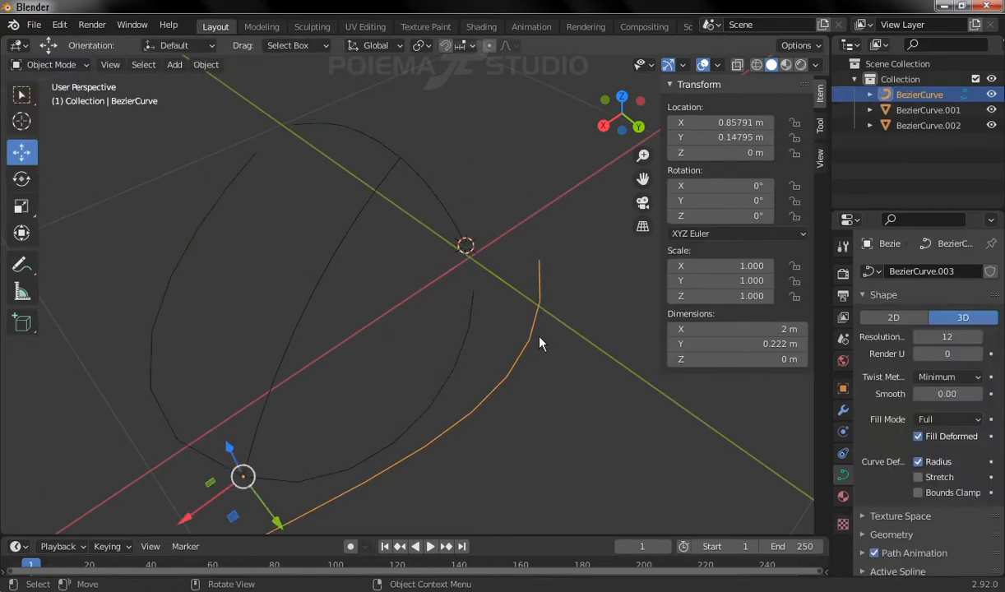
pyautogui.click(54, 65)
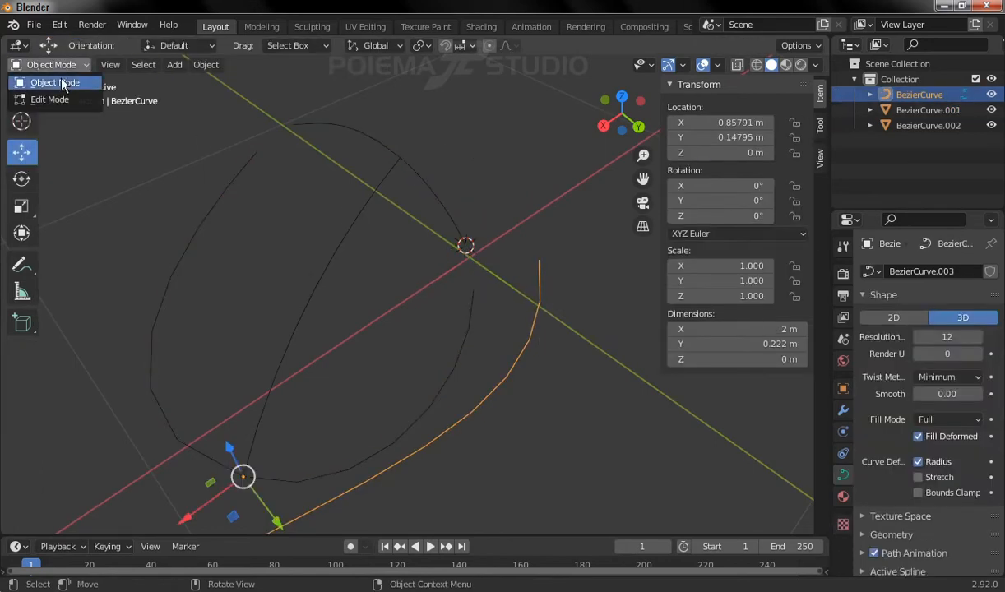
pyautogui.click(62, 96)
pyautogui.click(540, 261)
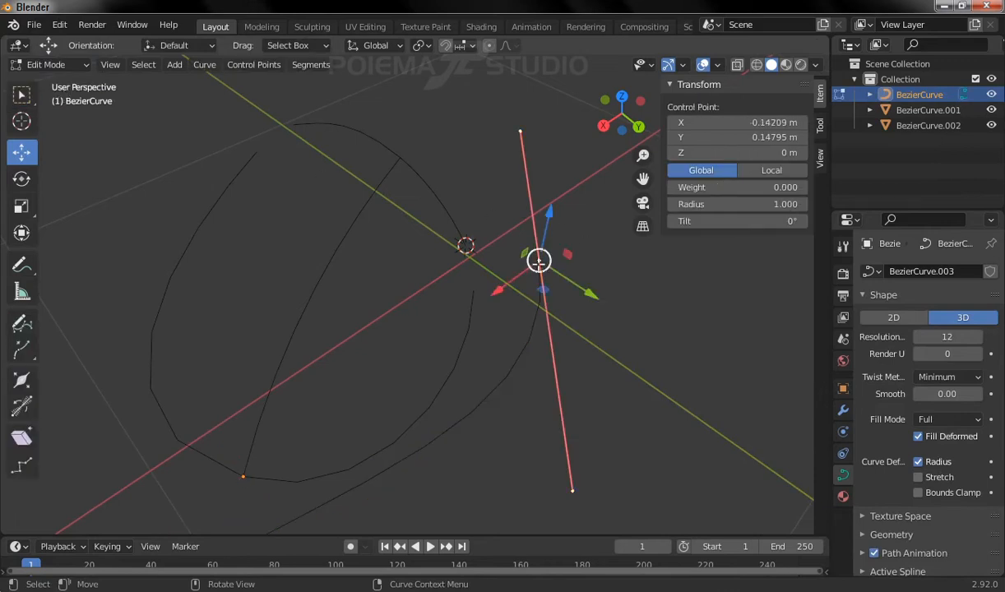
pyautogui.moveTo(333, 262); pyautogui.dragTo(530, 244, button='middle')
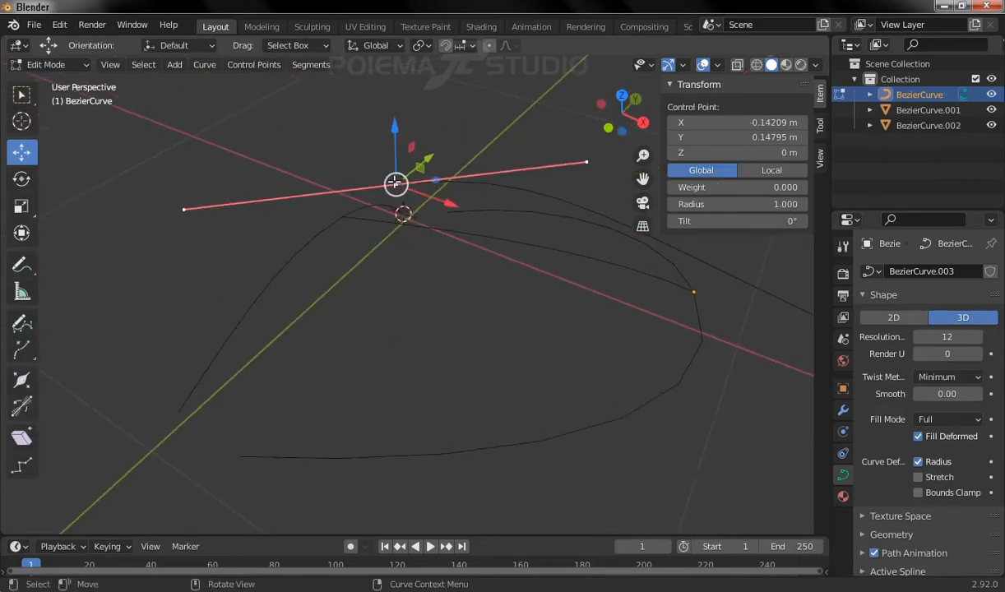
pyautogui.moveTo(392, 180); pyautogui.dragTo(202, 197, button='middle')
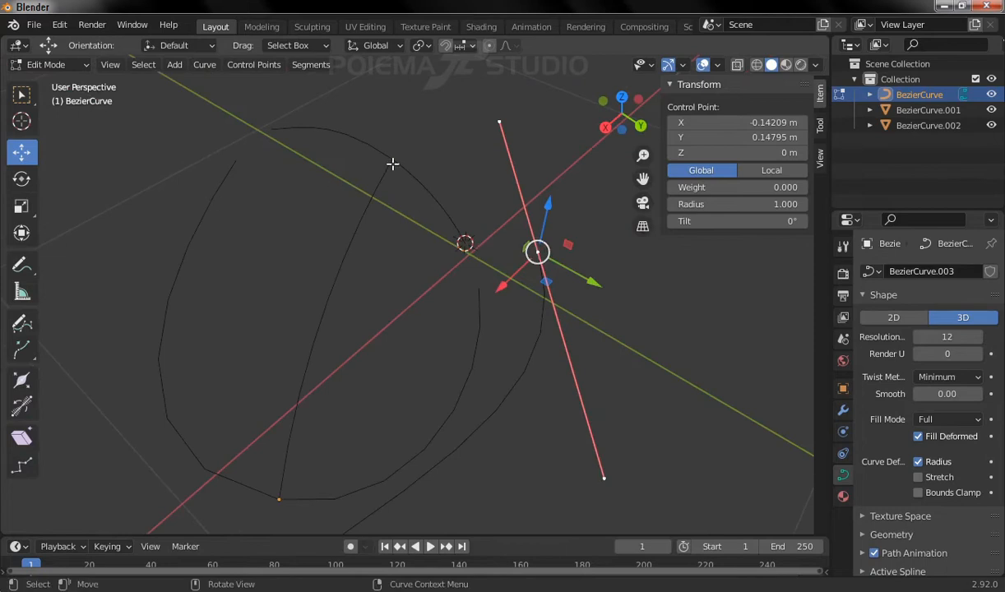
pyautogui.click(205, 65)
pyautogui.moveTo(247, 114)
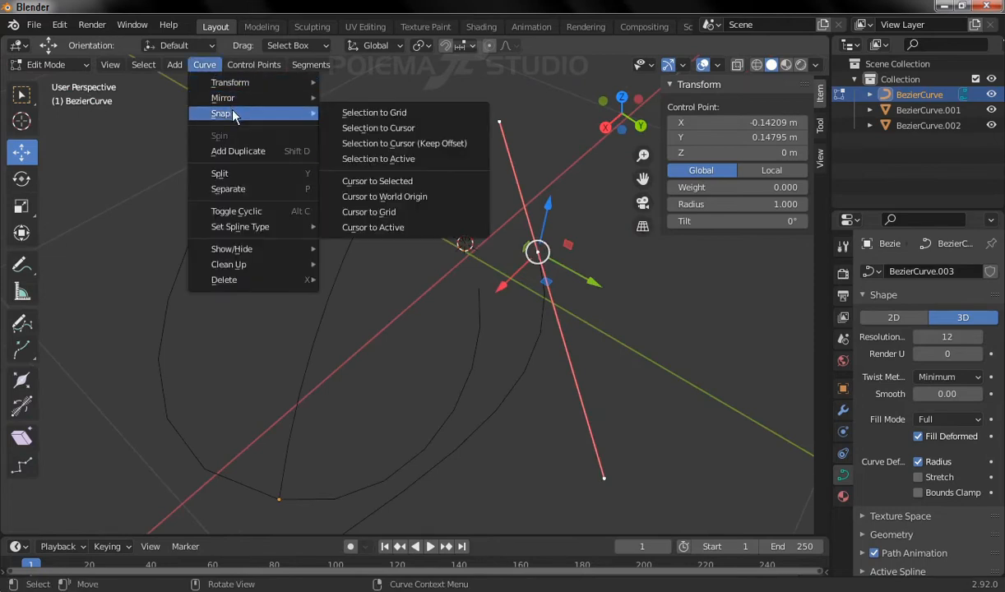
pyautogui.click(378, 129)
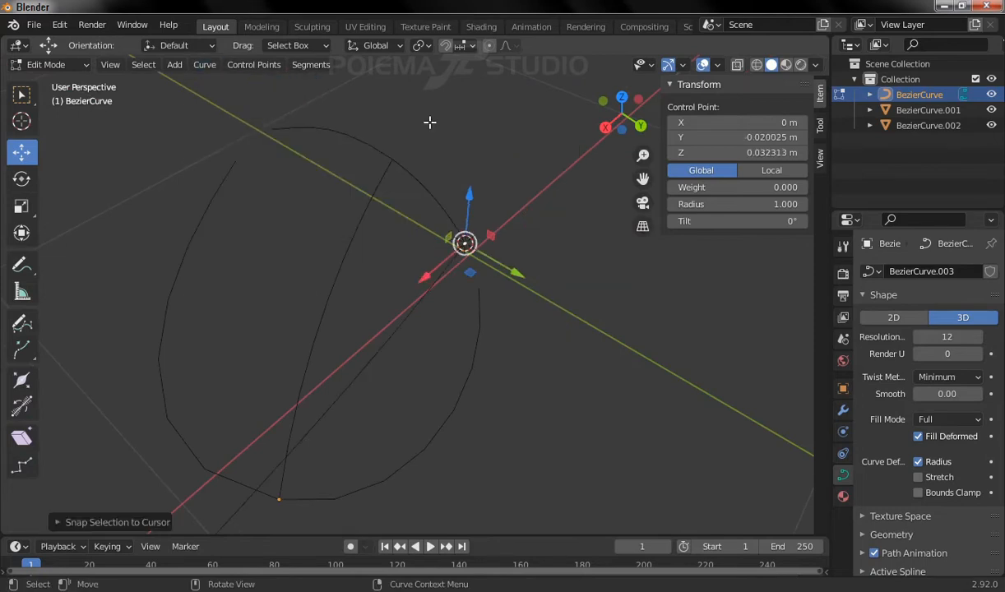
# Step: Return to editing the joined mesh and snap the 3D cursor to the outline's end vertex nearest the origin
pyautogui.click(61, 65)
pyautogui.click(63, 77)
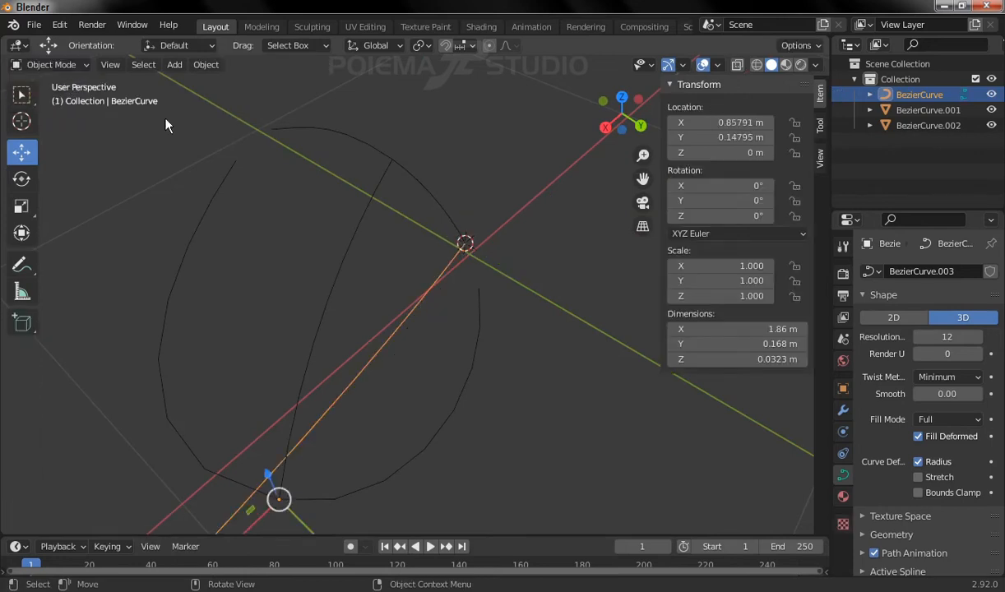
pyautogui.click(480, 324)
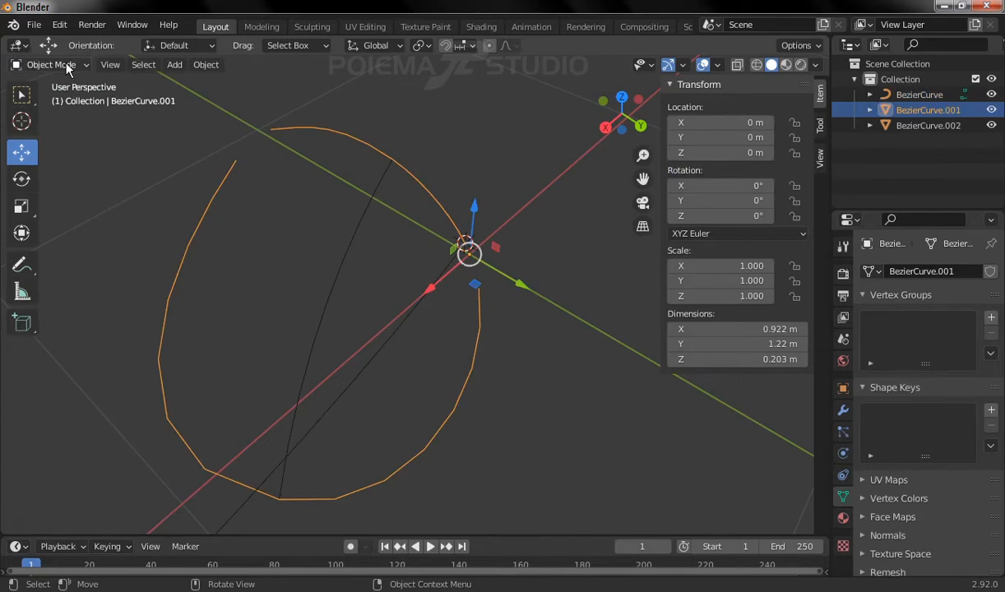
pyautogui.click(65, 65)
pyautogui.click(64, 95)
pyautogui.click(486, 283)
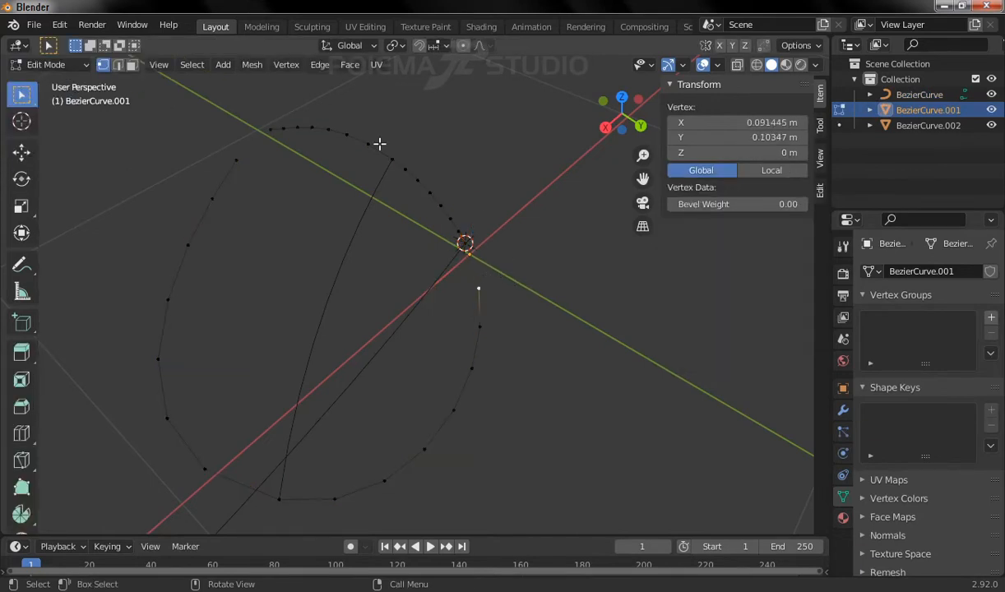
pyautogui.click(252, 65)
pyautogui.moveTo(280, 118)
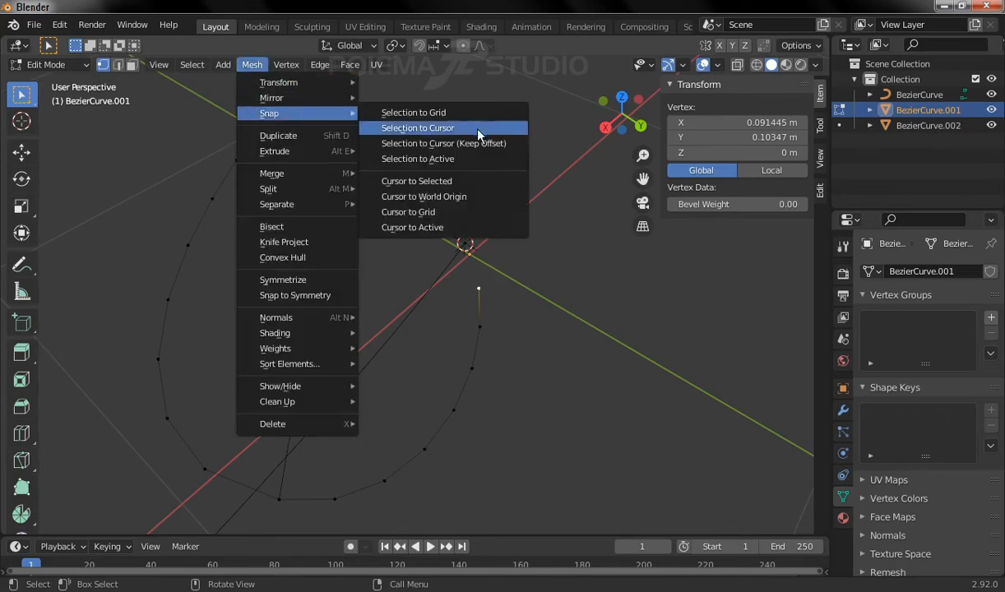
pyautogui.click(469, 183)
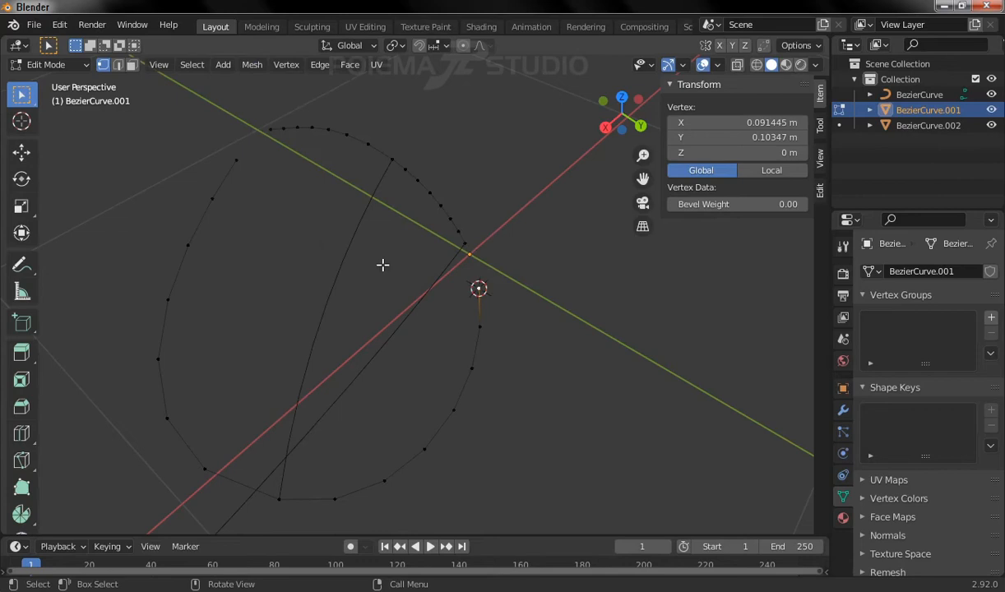
# Step: Leave Edit Mode on the joined mesh and enter Edit Mode on the new Bezier curve
pyautogui.click(77, 65)
pyautogui.click(69, 79)
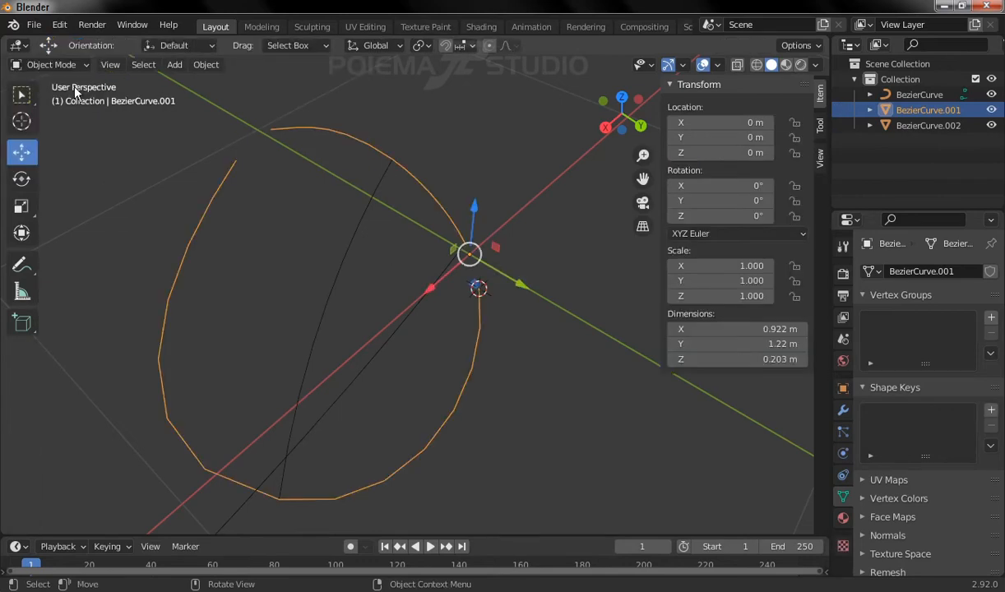
pyautogui.click(399, 332)
pyautogui.keyDown('shift'); pyautogui.moveTo(384, 353); pyautogui.dragTo(443, 226, button='middle'); pyautogui.keyUp('shift')
pyautogui.keyDown('ctrl'); pyautogui.moveTo(333, 246); pyautogui.dragTo(296, 385, button='middle'); pyautogui.keyUp('ctrl')
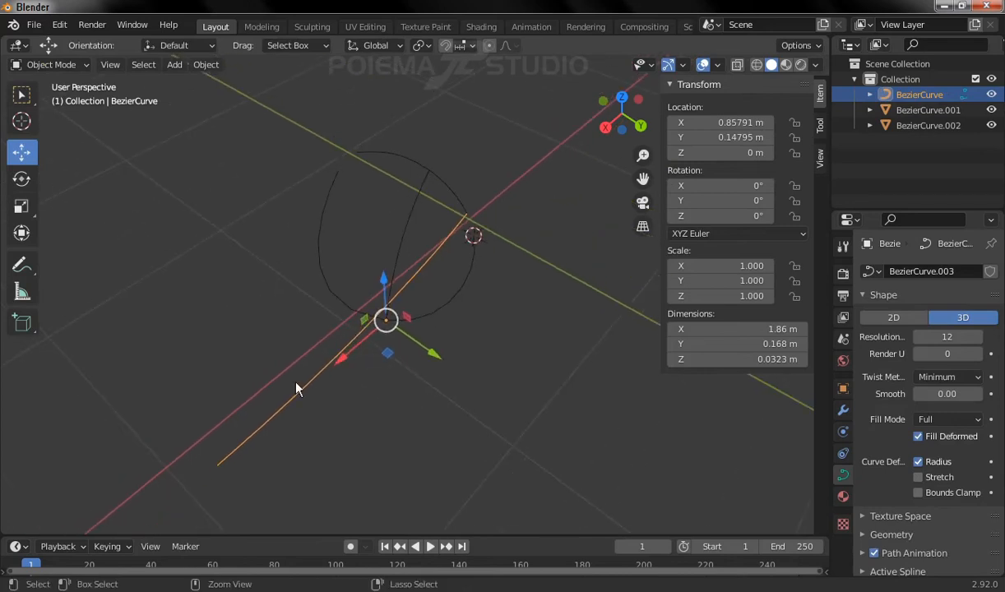
pyautogui.click(77, 66)
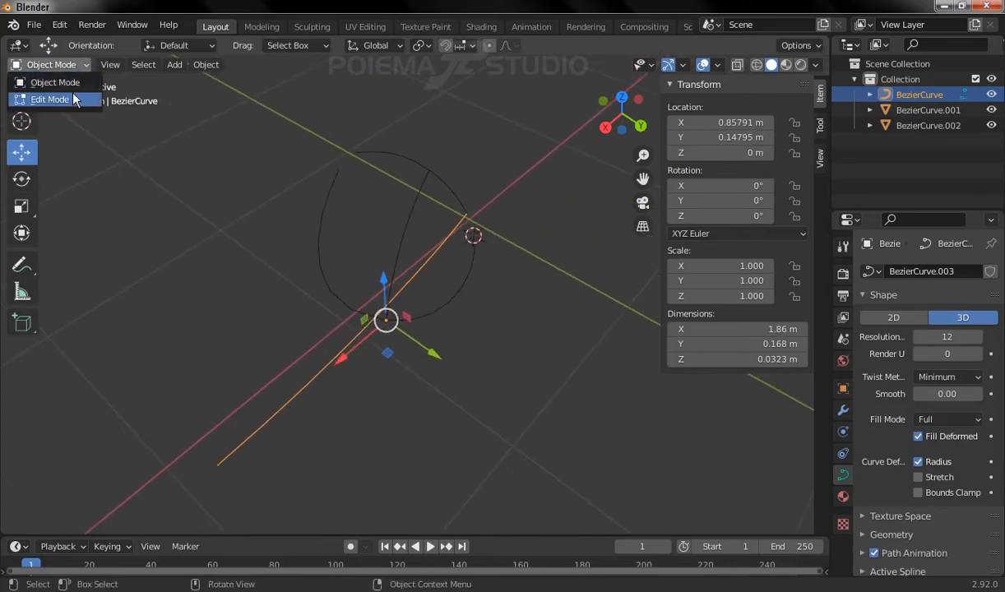
pyautogui.click(73, 96)
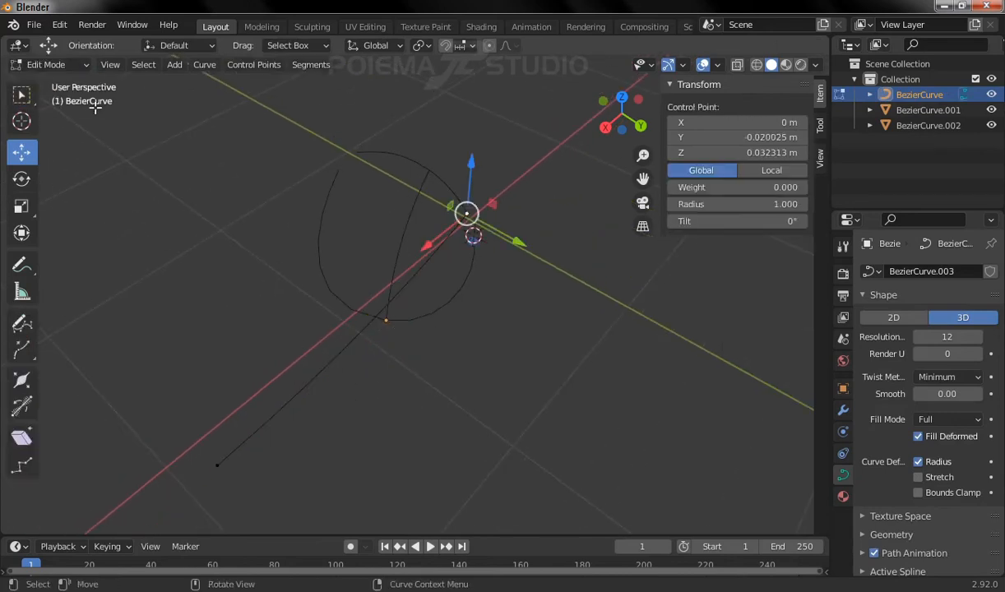
# Step: Snap the Bezier curve's far control point to the 3D cursor at the outline's end vertex
pyautogui.click(238, 451)
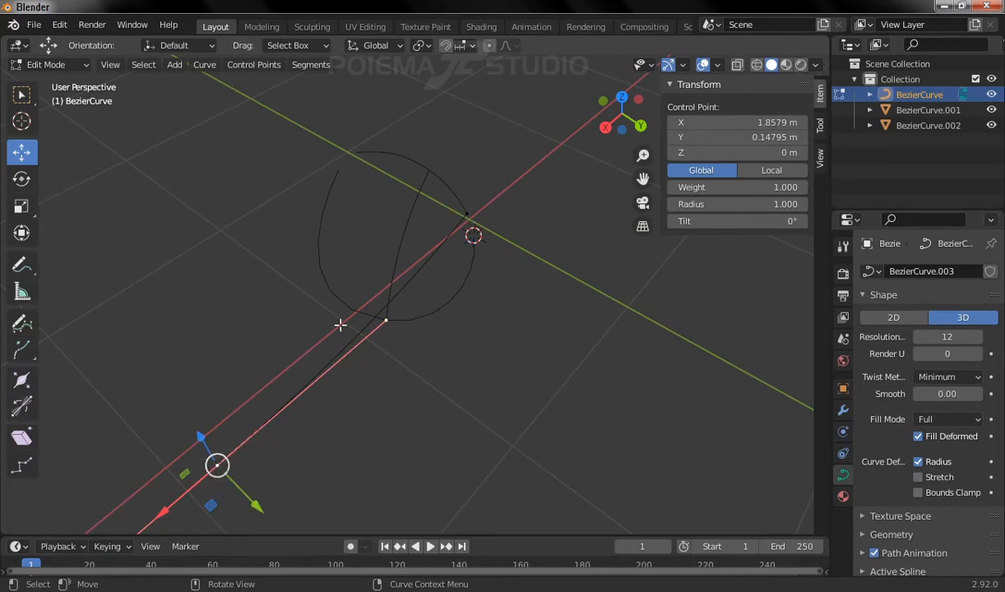
pyautogui.click(216, 66)
pyautogui.moveTo(217, 107)
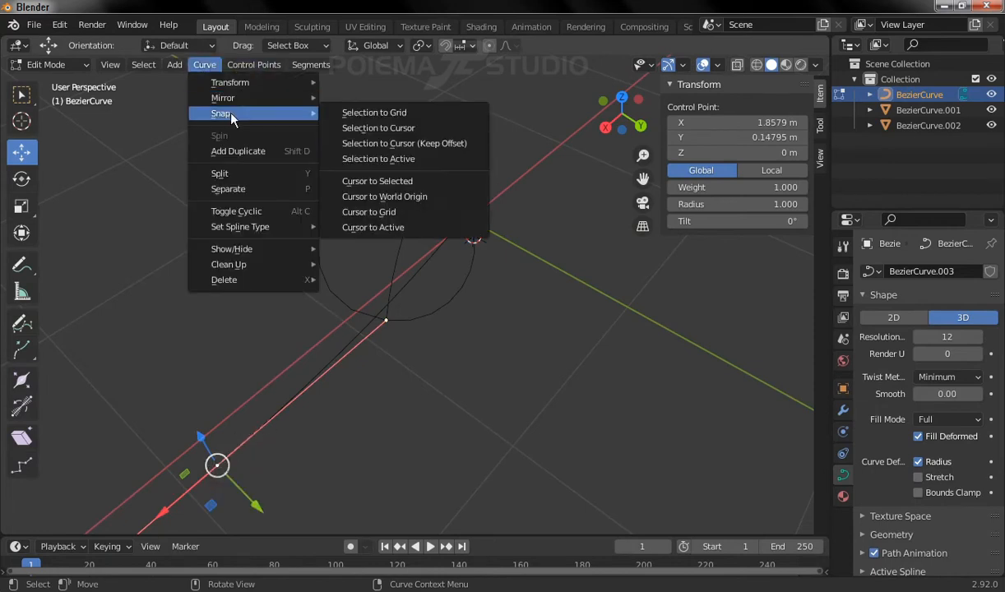
pyautogui.click(433, 129)
# Step: In top view, try to set the handle type of the control point at the outline's end to Vector
pyautogui.keyDown('ctrl'); pyautogui.moveTo(467, 299); pyautogui.dragTo(337, 280, button='middle'); pyautogui.keyUp('ctrl')
pyautogui.click(110, 65)
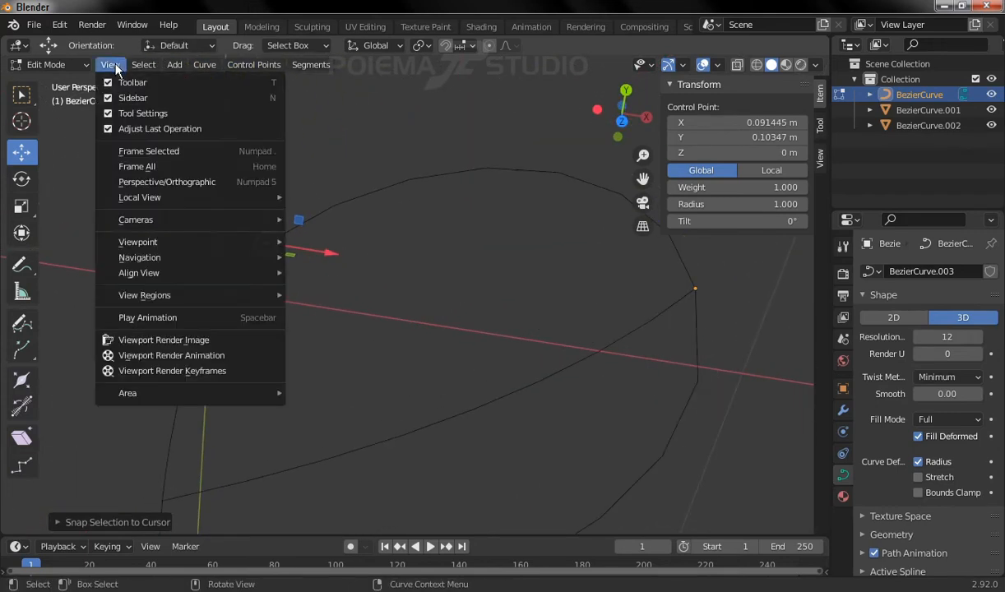
pyautogui.moveTo(163, 230)
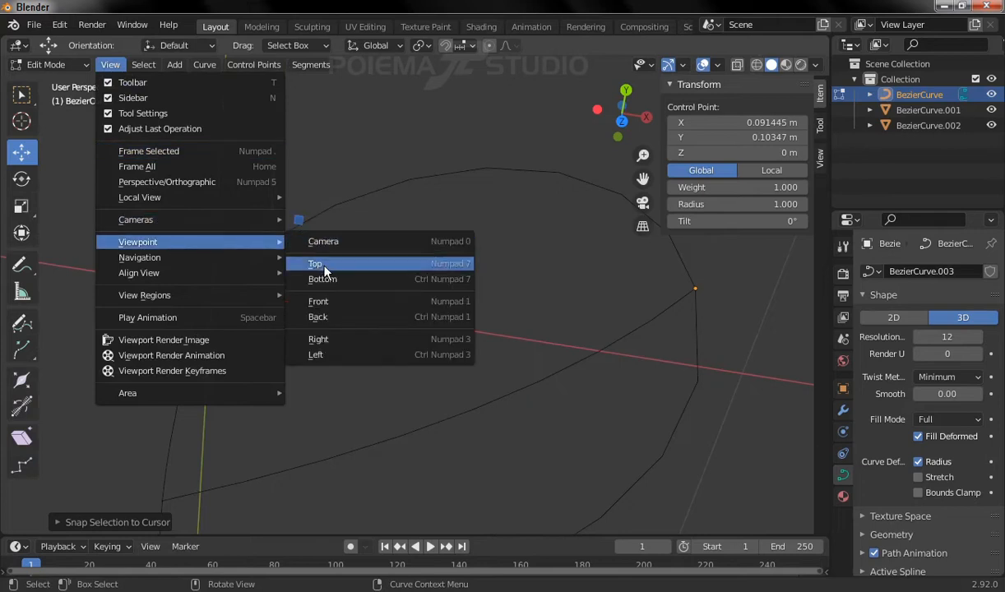
pyautogui.click(308, 251)
pyautogui.keyDown('shift'); pyautogui.moveTo(269, 253); pyautogui.dragTo(357, 278, button='middle'); pyautogui.keyUp('shift')
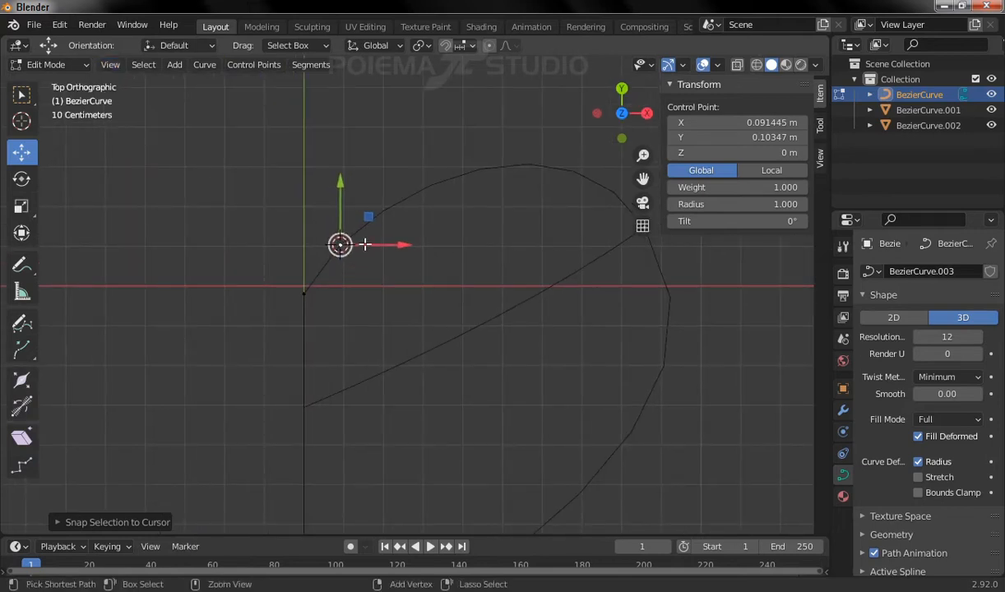
pyautogui.scroll(2, 364, 222)
pyautogui.moveTo(269, 160); pyautogui.dragTo(349, 253)
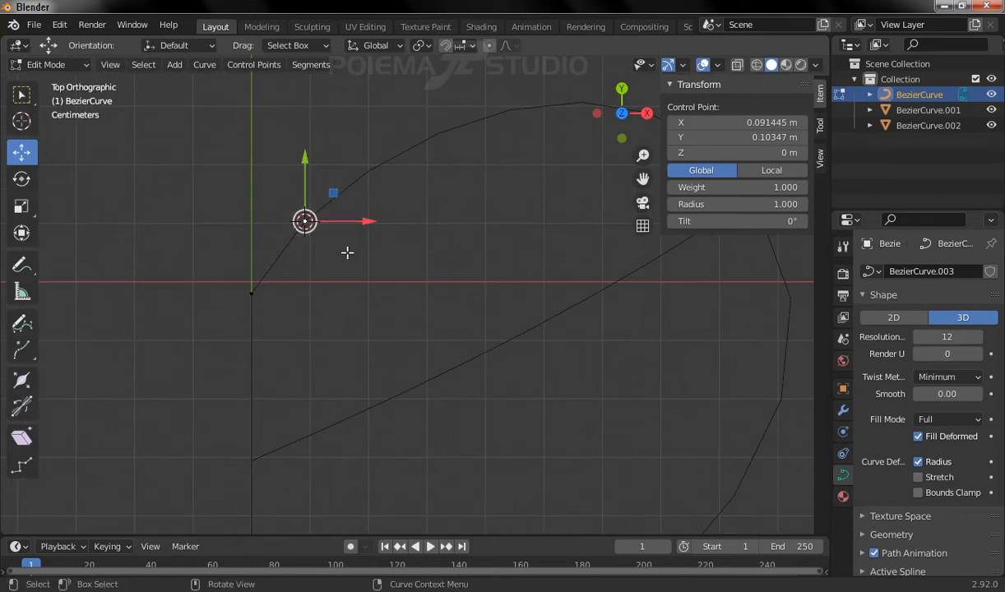
pyautogui.click(253, 56)
pyautogui.click(254, 61)
pyautogui.moveTo(289, 163)
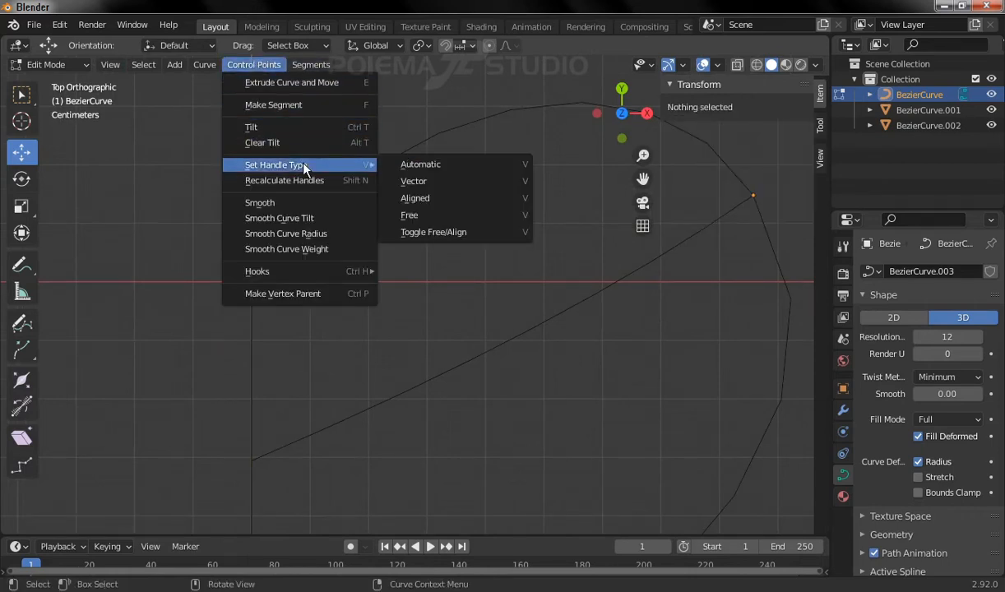
pyautogui.click(406, 181)
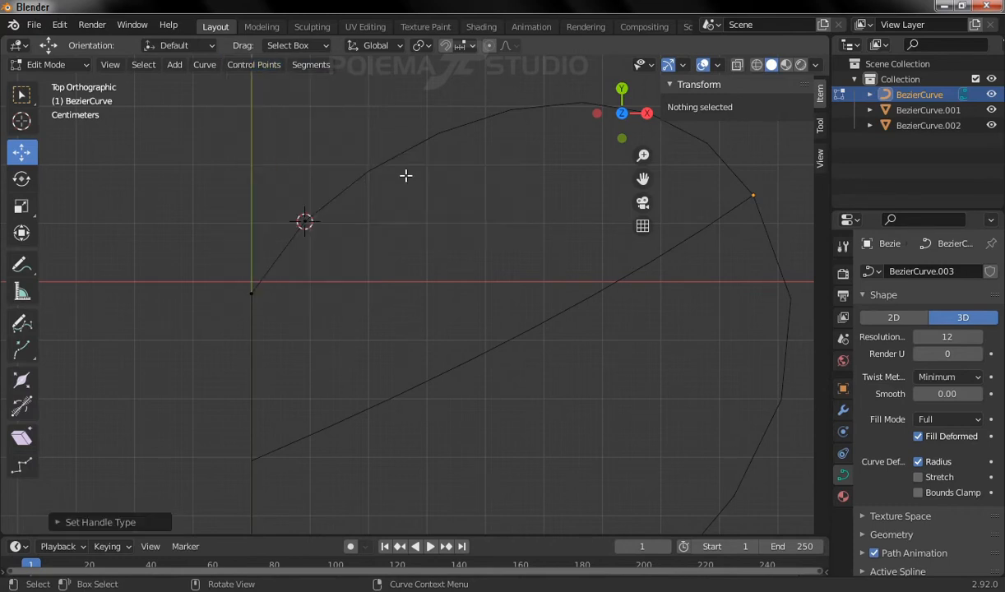
# Step: Set the handle type of both control points of the short bridging curve to Vector
pyautogui.click(303, 217)
pyautogui.click(240, 65)
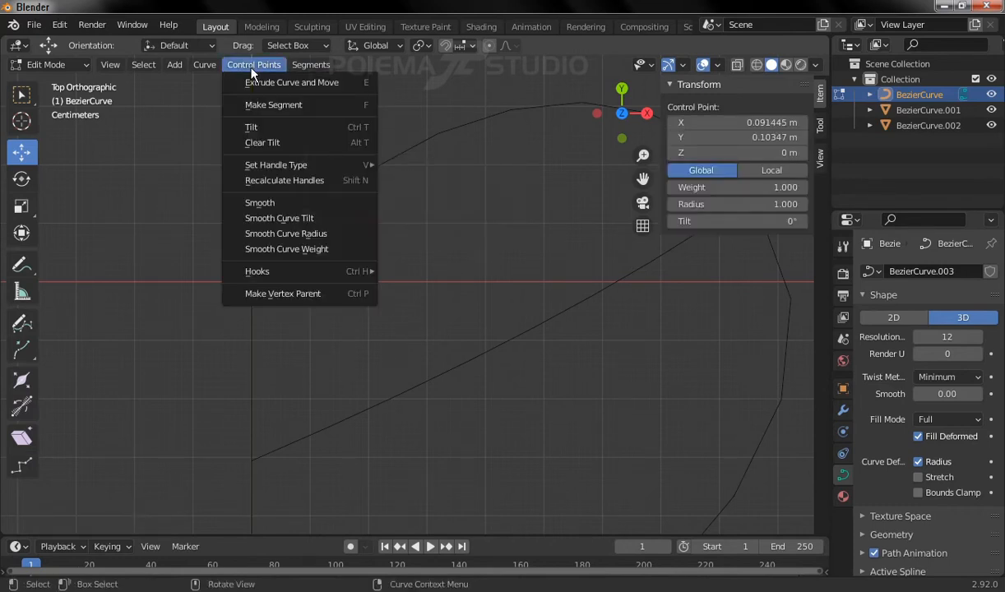
pyautogui.moveTo(325, 164)
pyautogui.click(414, 182)
pyautogui.moveTo(199, 227); pyautogui.dragTo(267, 325)
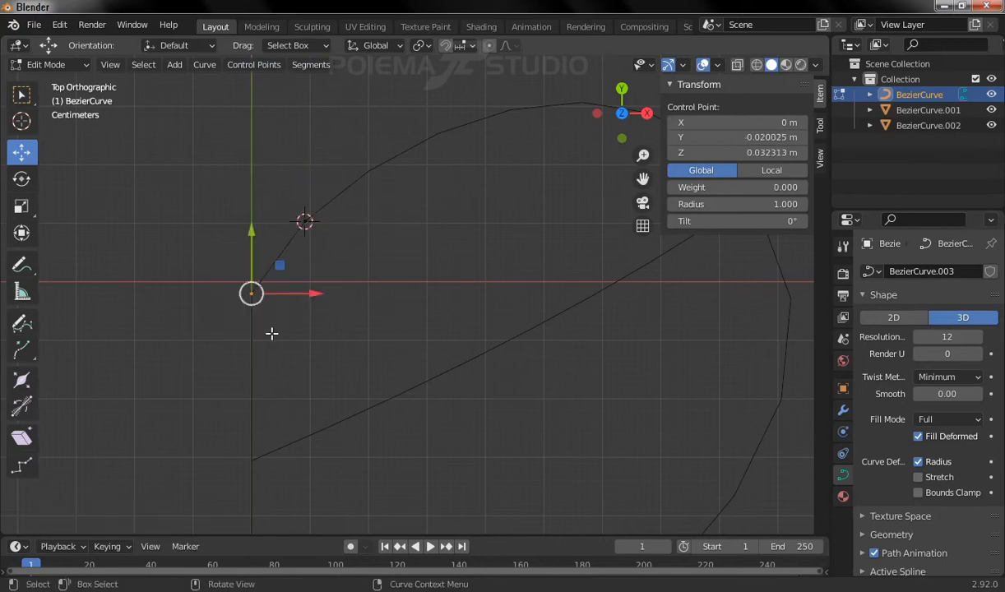
pyautogui.click(250, 64)
pyautogui.moveTo(296, 163)
pyautogui.click(422, 183)
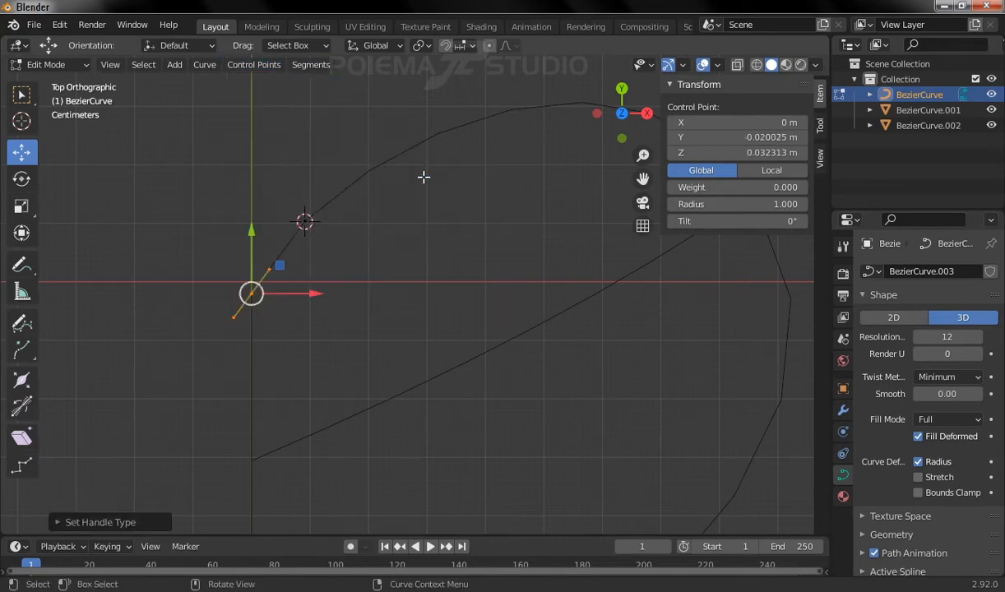
# Step: In front view, move the inner handle of the cleft-side control point to about X 0.042 m, Z 0.028 m
pyautogui.click(112, 65)
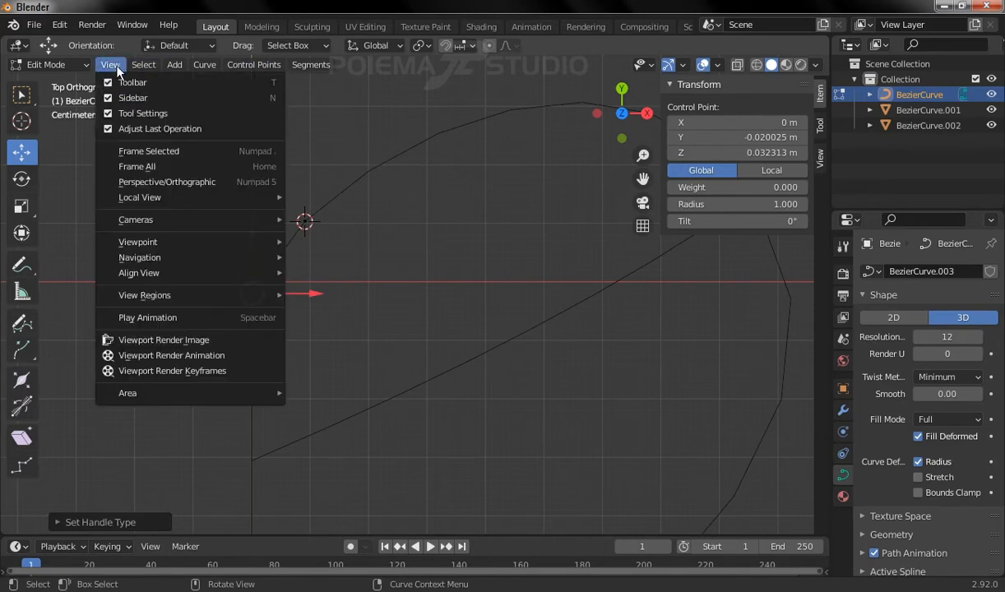
pyautogui.moveTo(175, 243)
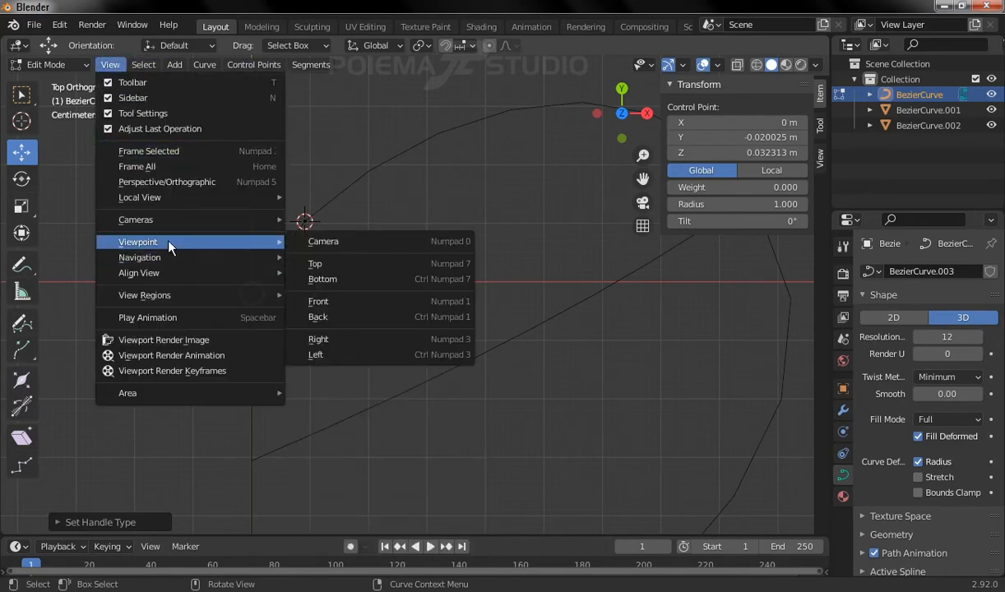
pyautogui.click(364, 301)
pyautogui.keyDown('shift'); pyautogui.moveTo(395, 366); pyautogui.dragTo(399, 386, button='middle'); pyautogui.keyUp('shift')
pyautogui.keyDown('shift'); pyautogui.moveTo(321, 173); pyautogui.dragTo(373, 327, button='middle'); pyautogui.keyUp('shift')
pyautogui.scroll(5, 352, 253)
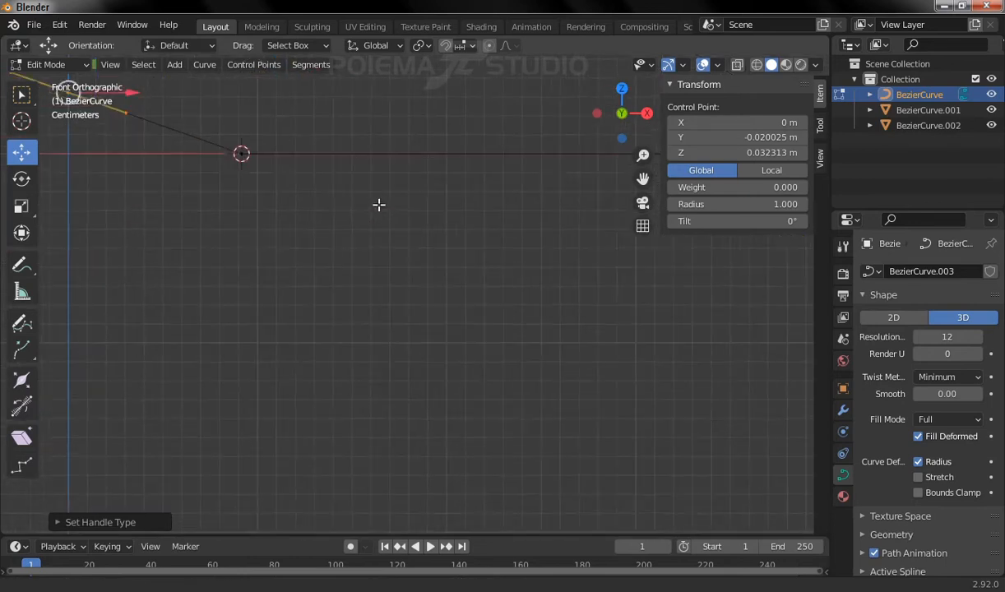
pyautogui.keyDown('shift'); pyautogui.moveTo(221, 154); pyautogui.dragTo(342, 321, button='middle'); pyautogui.keyUp('shift')
pyautogui.scroll(-4, 379, 230)
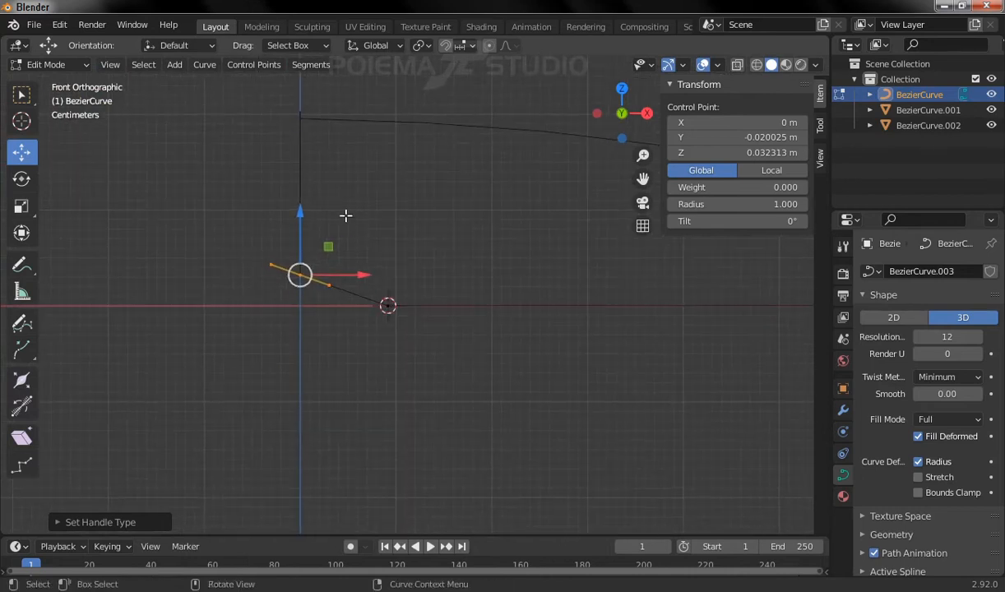
pyautogui.click(326, 285)
pyautogui.moveTo(338, 275); pyautogui.dragTo(353, 269)
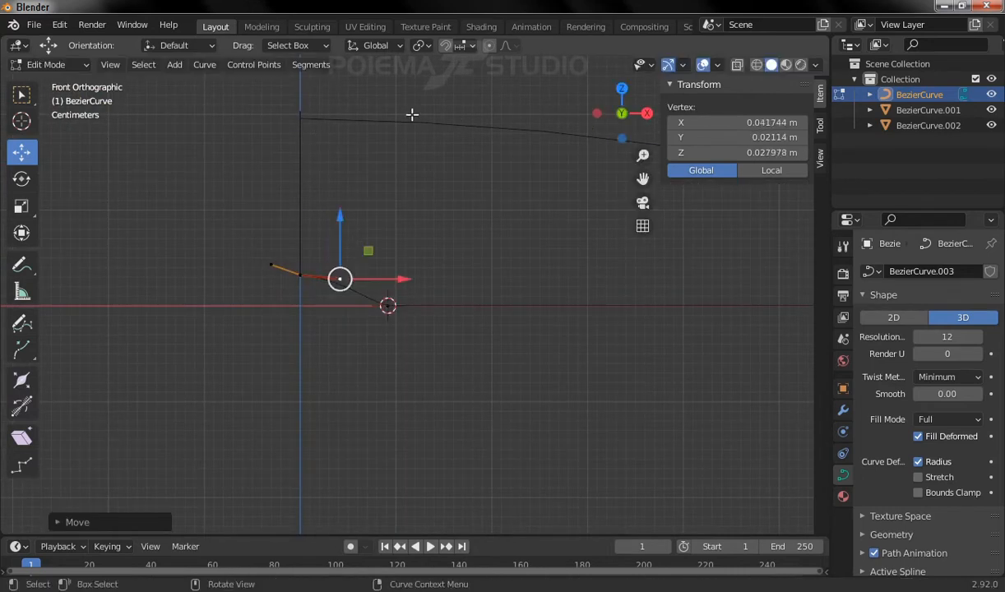
# Step: Move the inner handle of the outline-side control point to about X 0.059 m, Z 0.027 m to round the curve
pyautogui.click(359, 294)
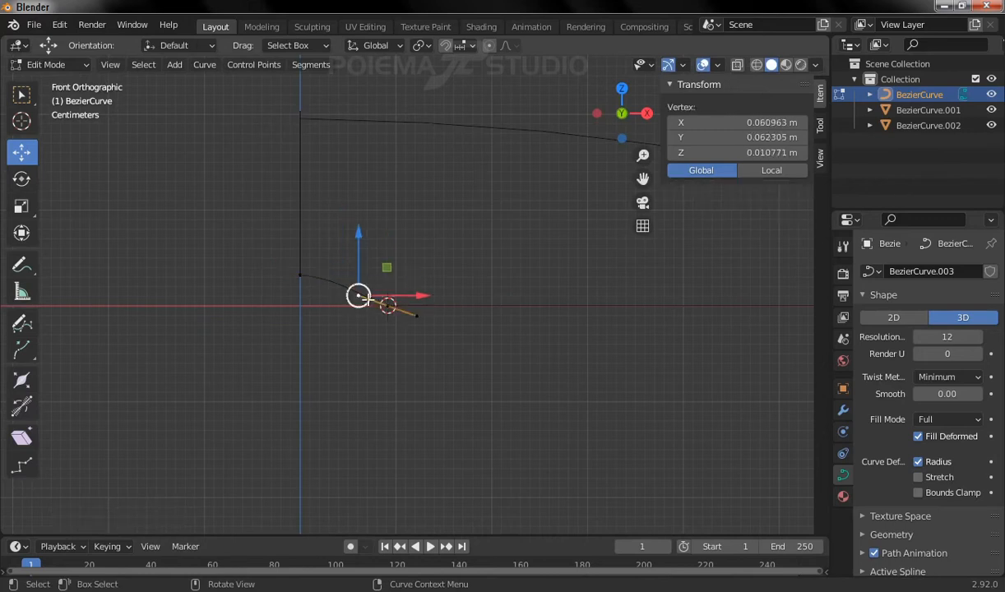
pyautogui.press('g')
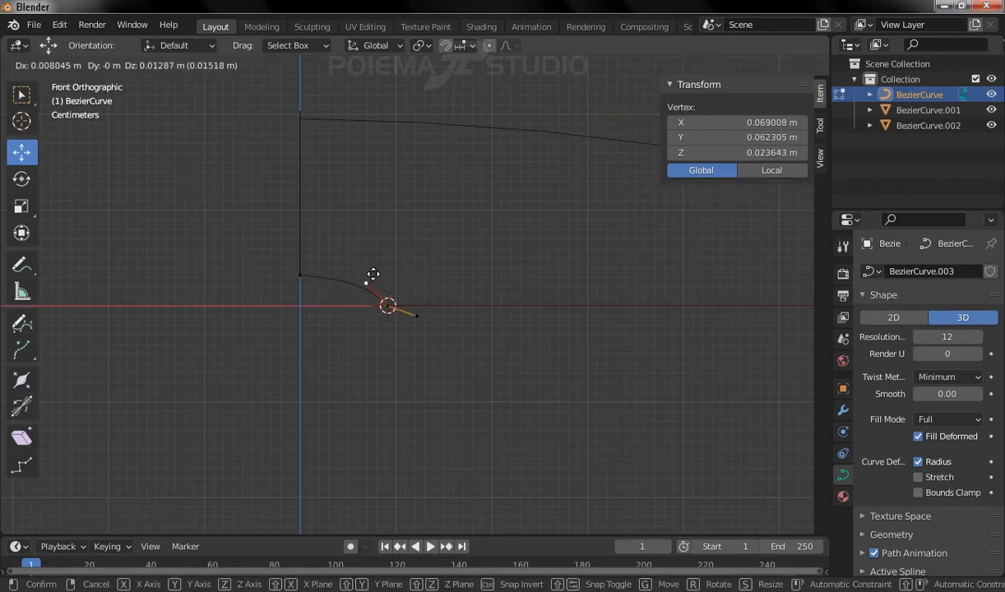
pyautogui.click(363, 274)
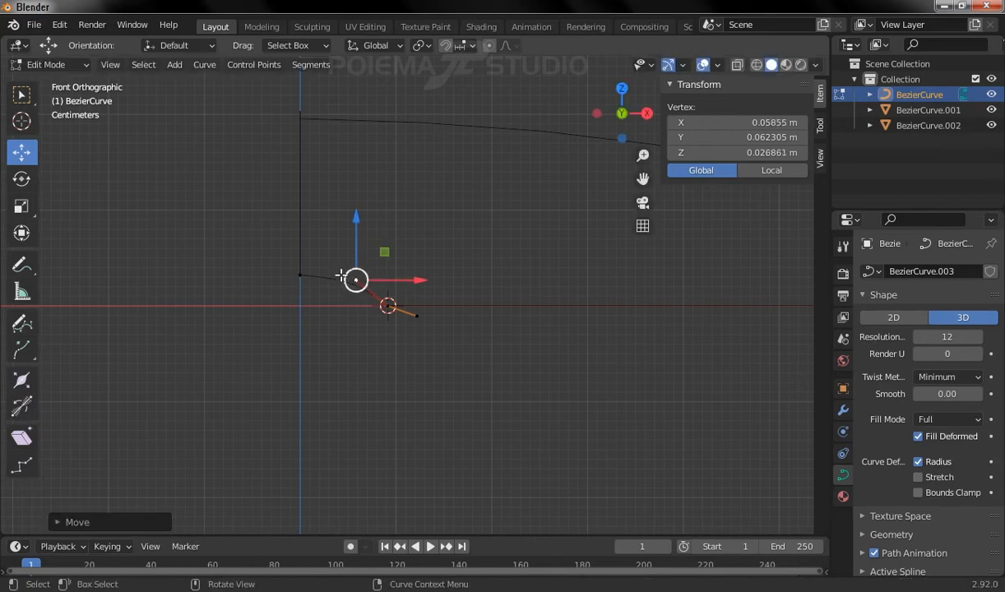
pyautogui.click(418, 345)
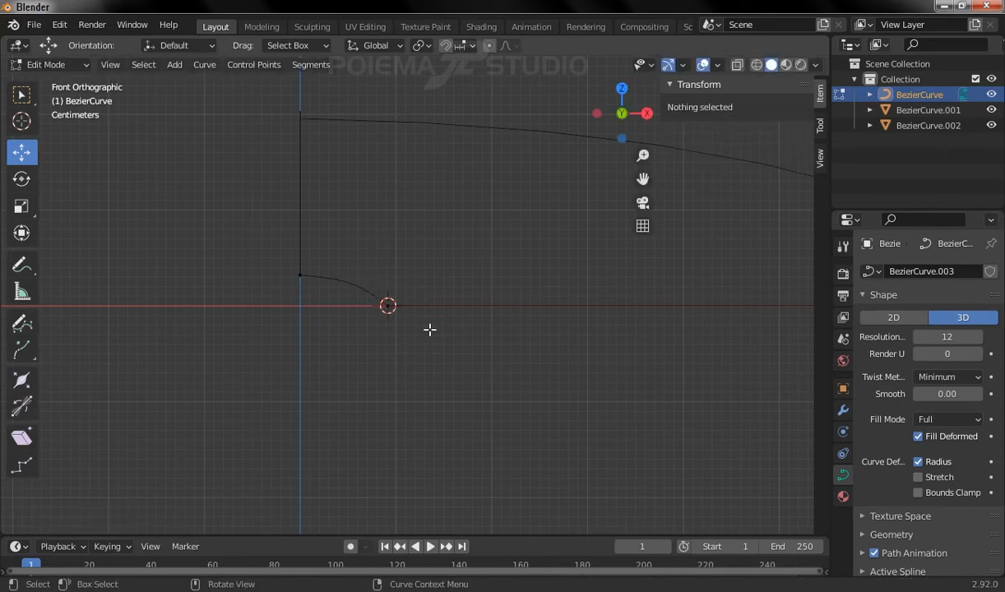
# Step: Refine the cleft-side control point's inner handle to about X 0.037 m, Z 0.029 m
pyautogui.scroll(2, 393, 283)
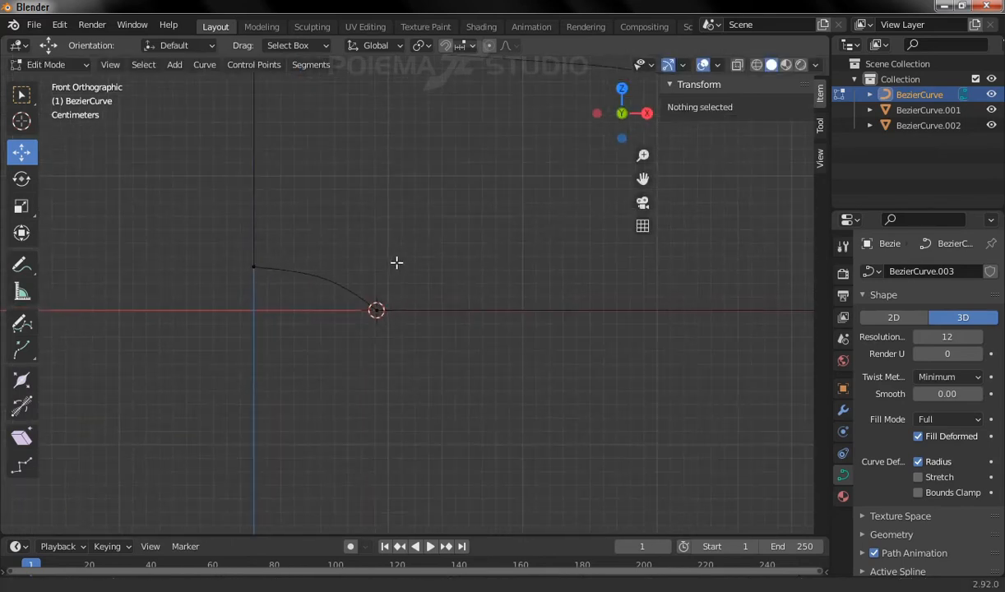
pyautogui.click(255, 268)
pyautogui.click(313, 273)
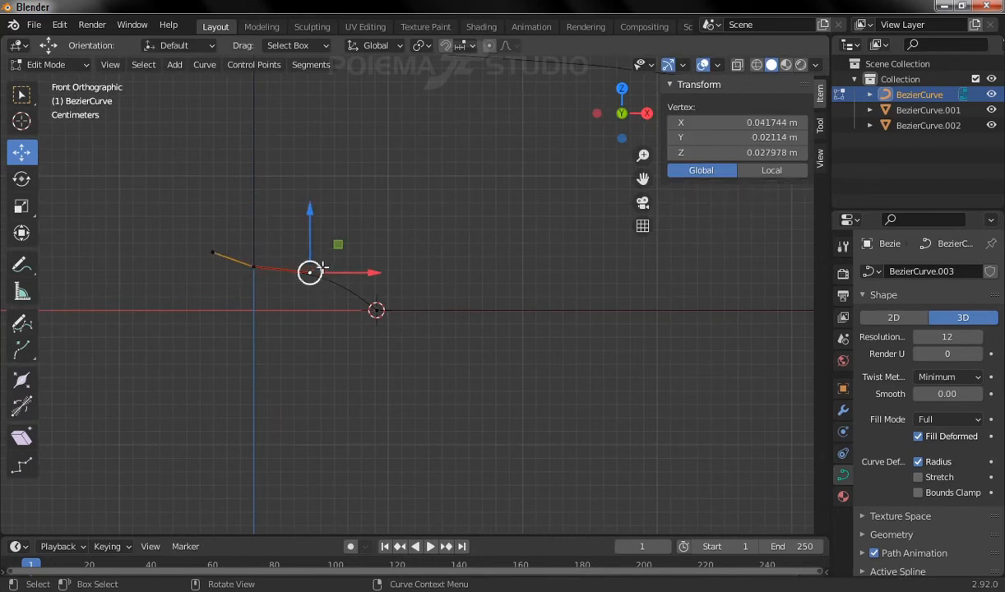
pyautogui.press('g')
pyautogui.click(313, 265)
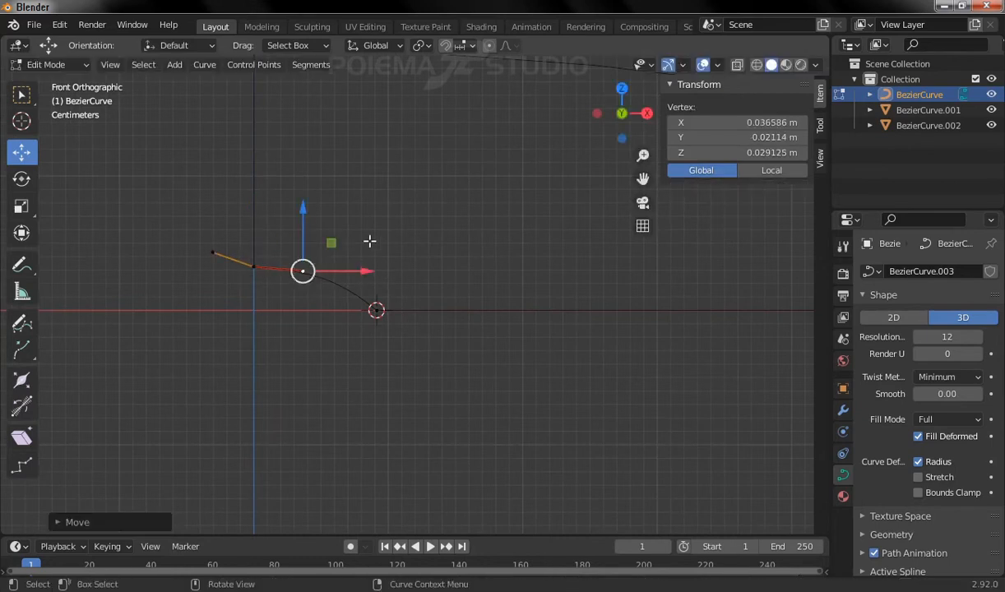
pyautogui.click(404, 204)
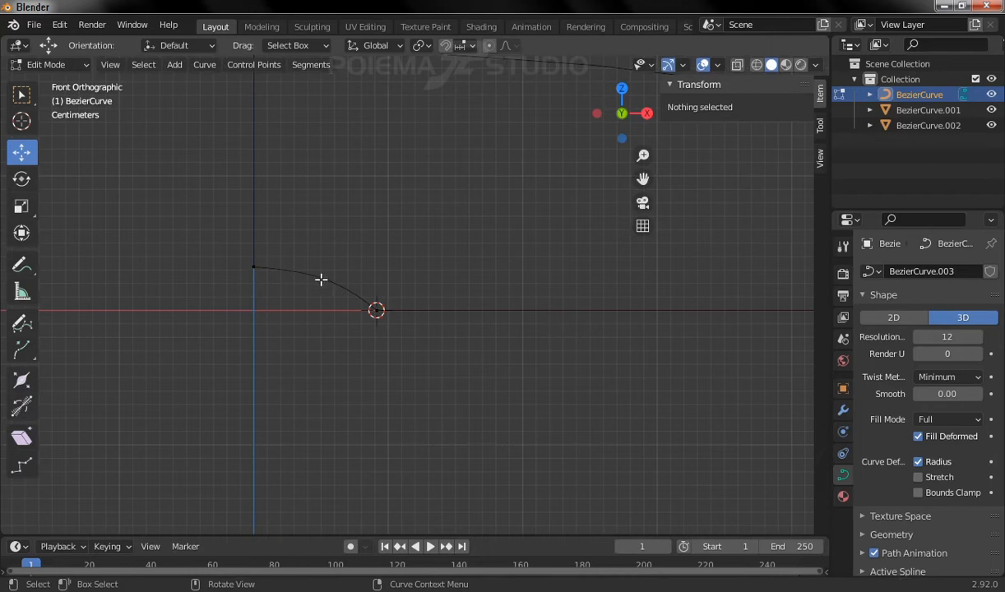
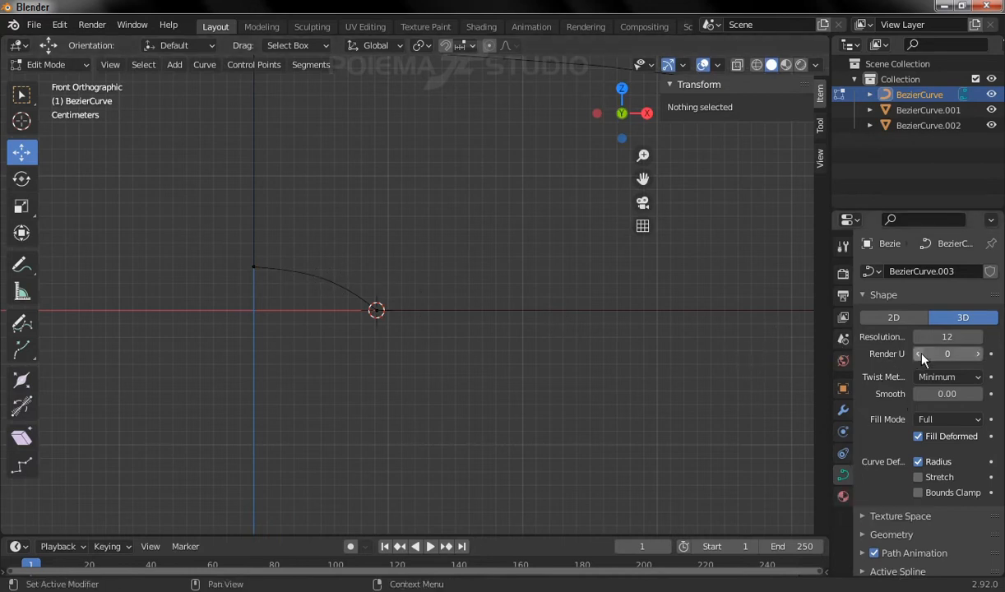
# Step: Set the bridging curve's preview resolution to 8 and return to Object Mode
pyautogui.doubleClick(949, 337)
pyautogui.write('8')
pyautogui.press('Return')
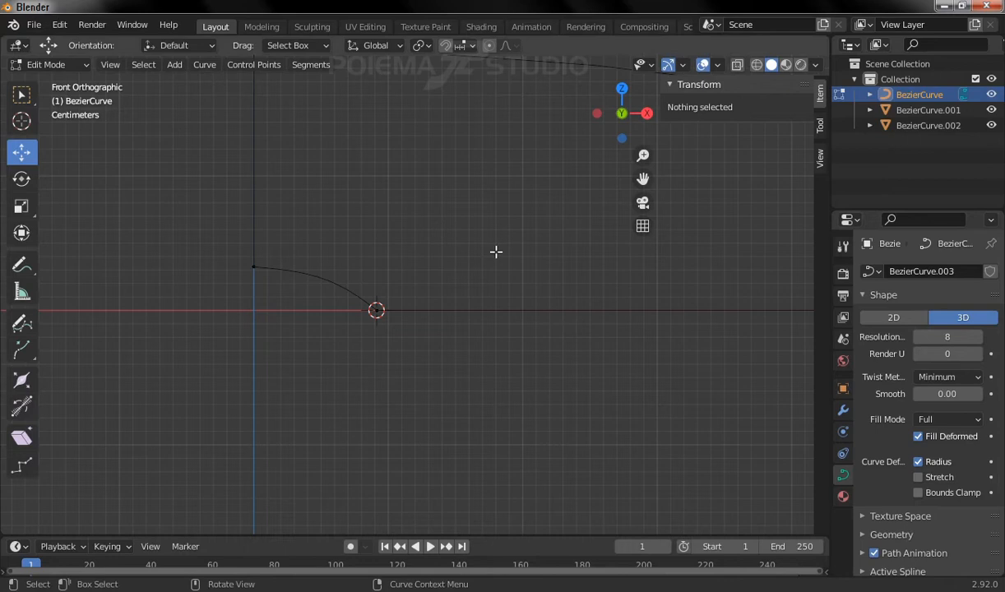
pyautogui.click(78, 61)
pyautogui.click(77, 74)
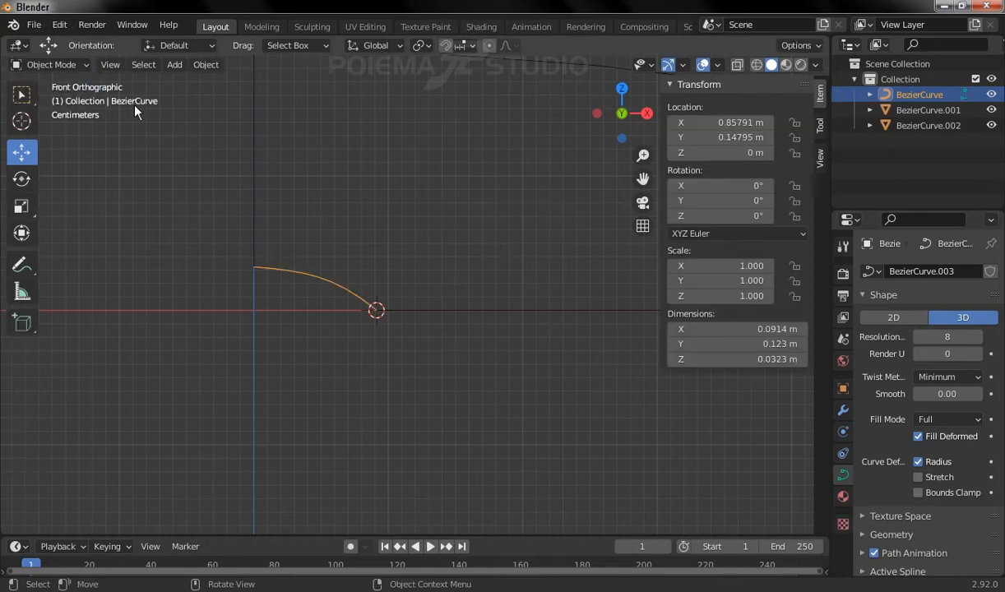
# Step: Duplicate the bridging curve and place the copy inside the heart outline at about X 1.04 m, Y -0.12 m, Z -0.12 m
pyautogui.moveTo(487, 190); pyautogui.dragTo(373, 301, button='middle')
pyautogui.moveTo(440, 278); pyautogui.dragTo(323, 255, button='middle')
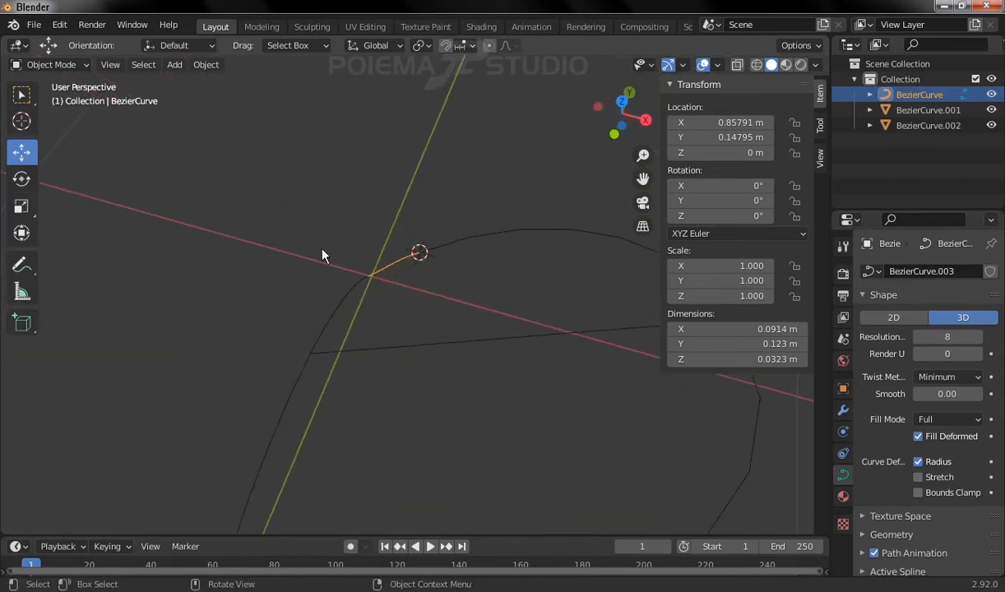
pyautogui.moveTo(376, 278); pyautogui.dragTo(409, 236, button='middle')
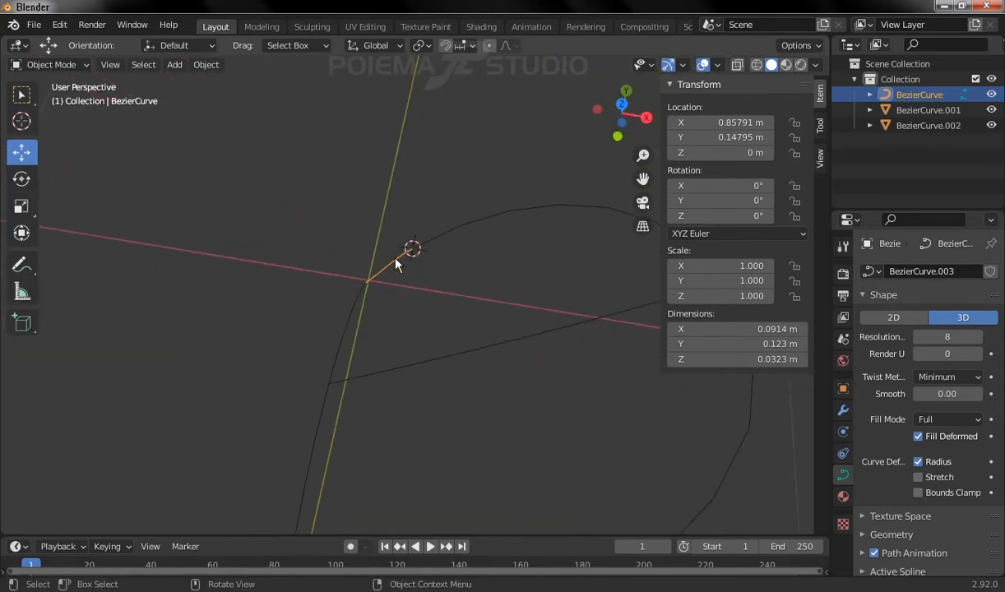
pyautogui.click(207, 65)
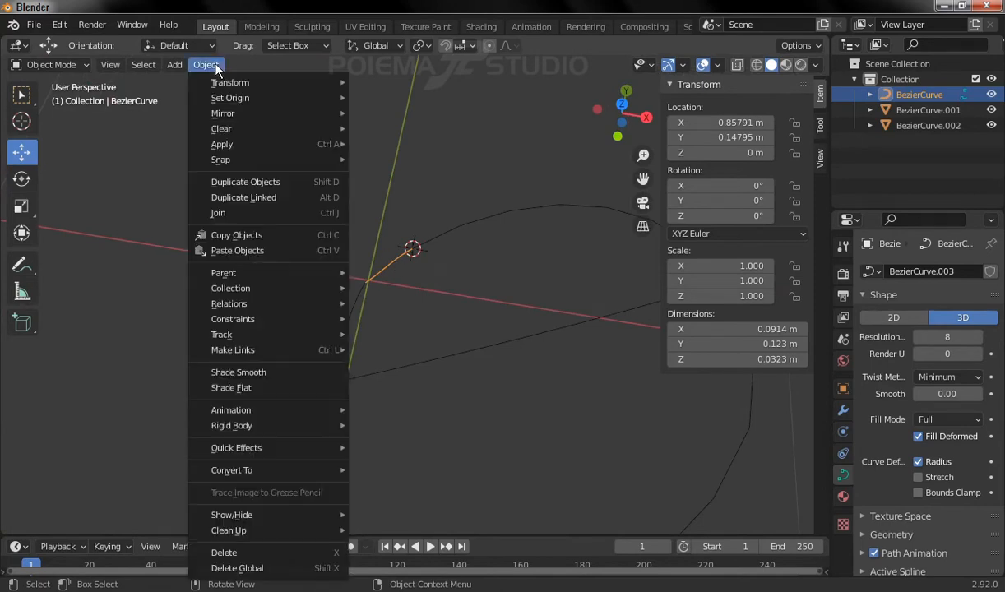
pyautogui.click(268, 185)
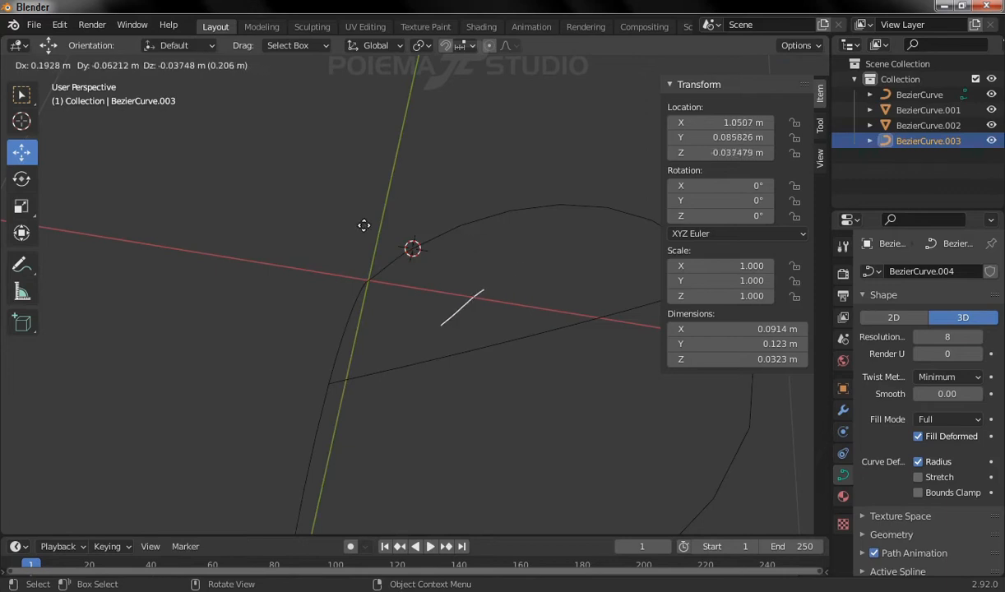
pyautogui.click(323, 321)
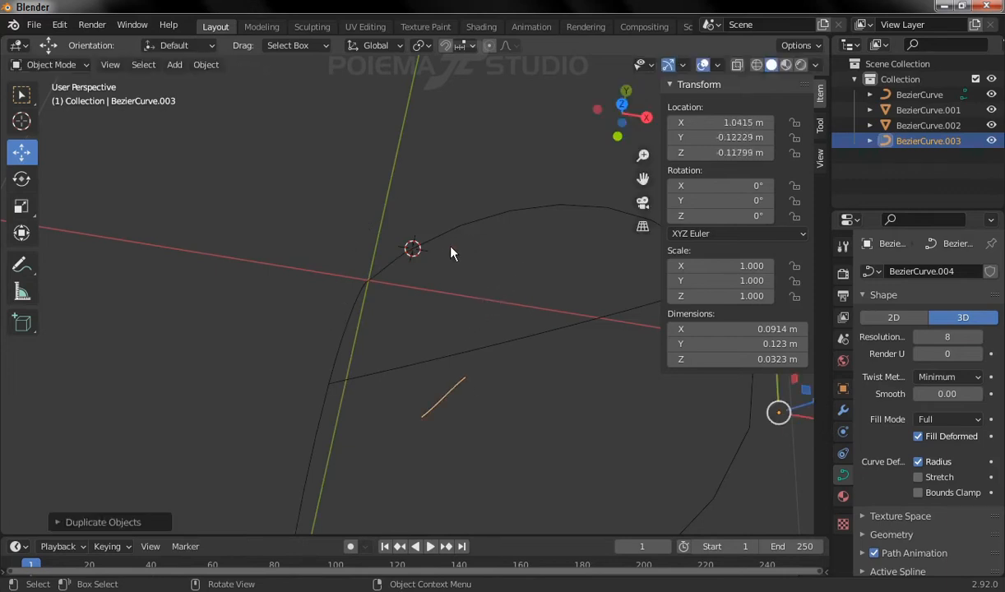
# Step: Snap the 3D cursor to the lower end vertex of the heart mesh's centre profile, at the tip, and return to Object Mode
pyautogui.moveTo(472, 333); pyautogui.dragTo(449, 238, button='middle')
pyautogui.click(308, 275)
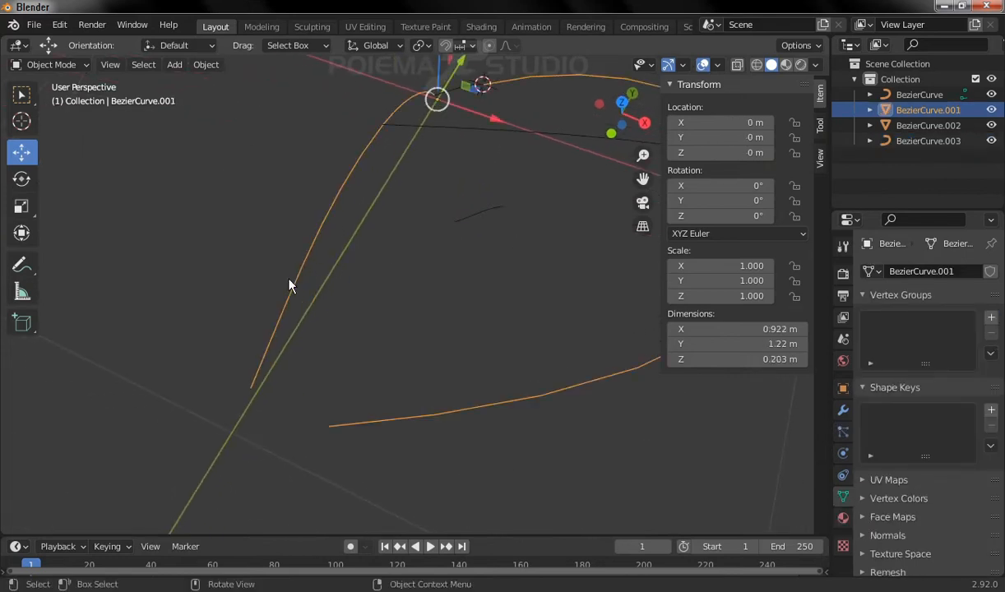
pyautogui.click(68, 64)
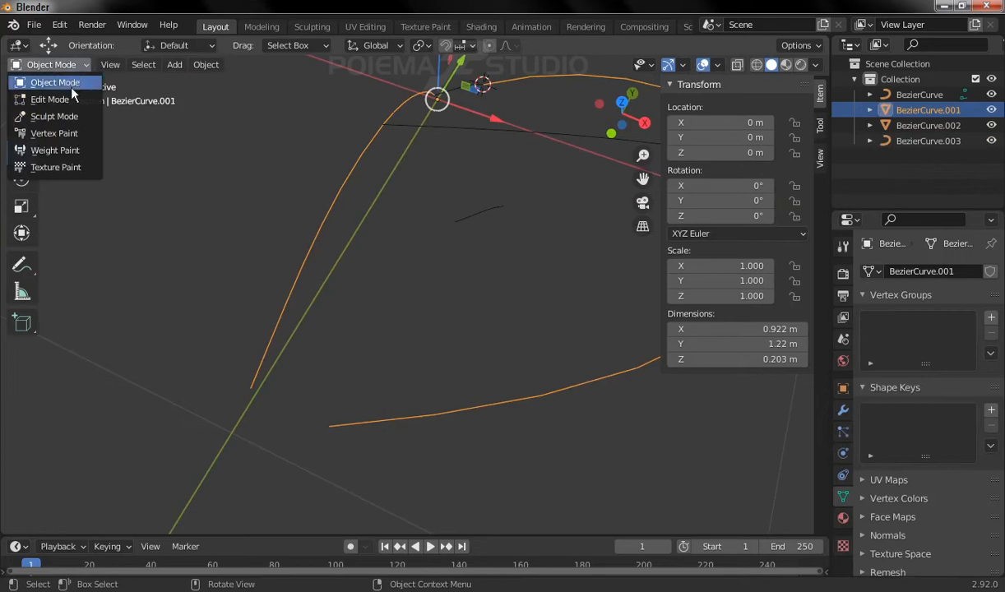
pyautogui.click(72, 100)
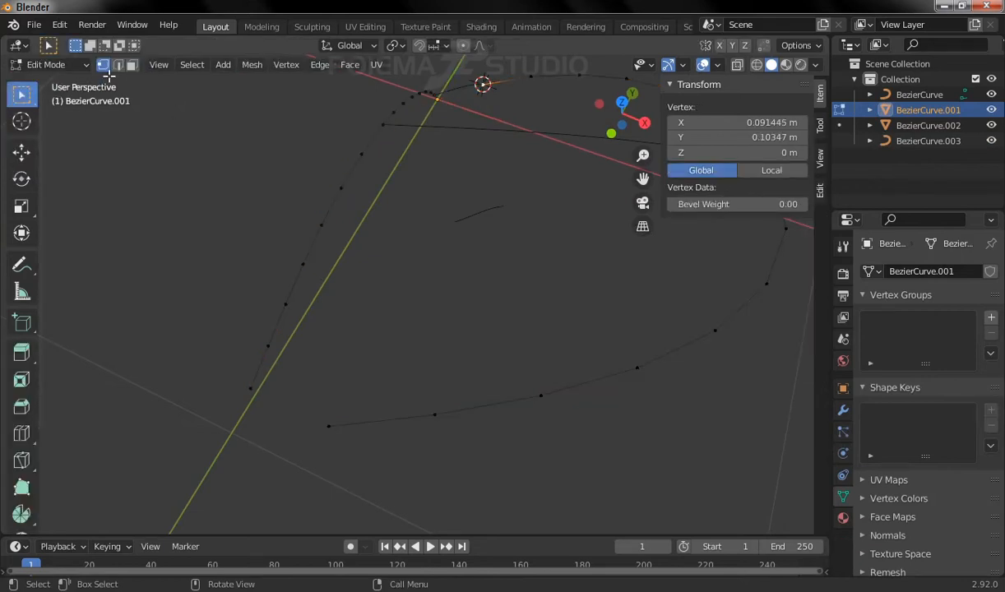
pyautogui.click(248, 403)
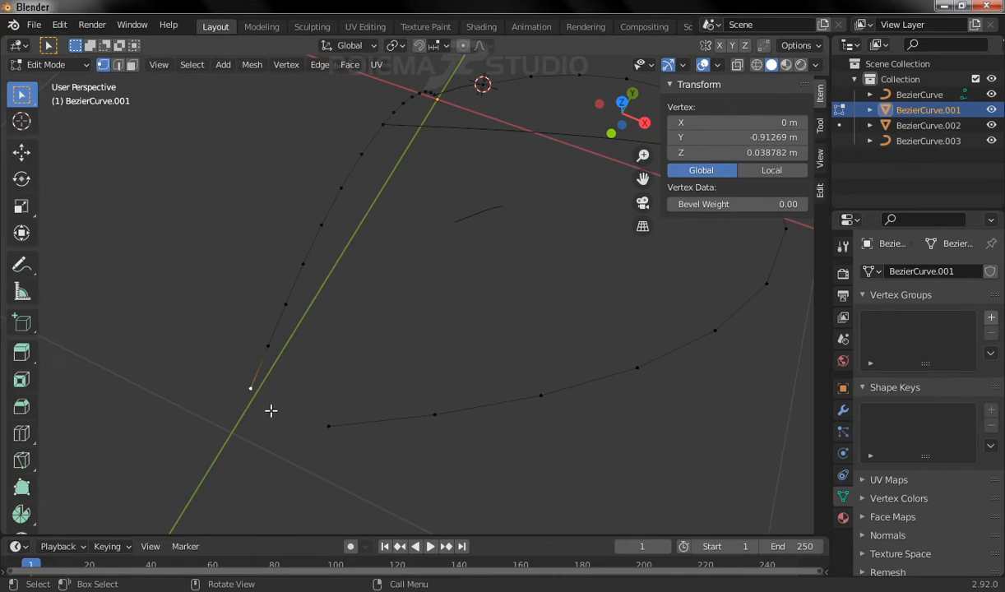
pyautogui.click(252, 69)
pyautogui.moveTo(271, 114)
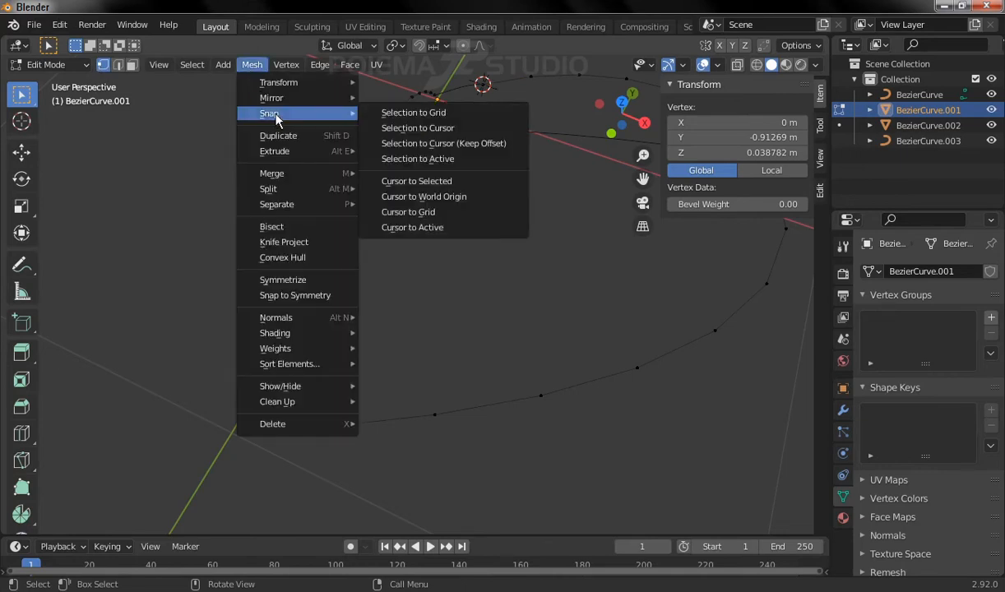
pyautogui.click(455, 182)
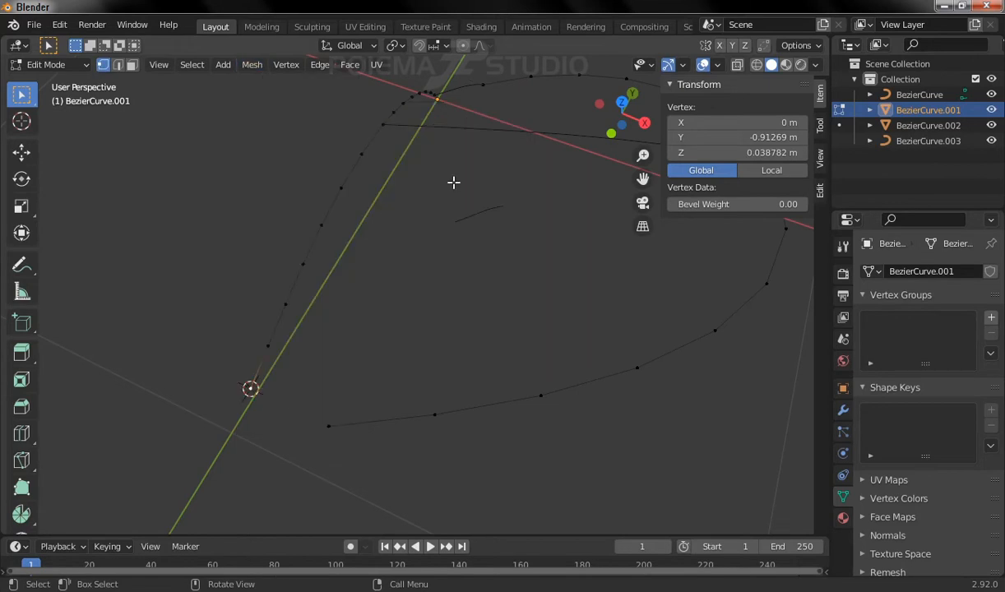
pyautogui.click(69, 64)
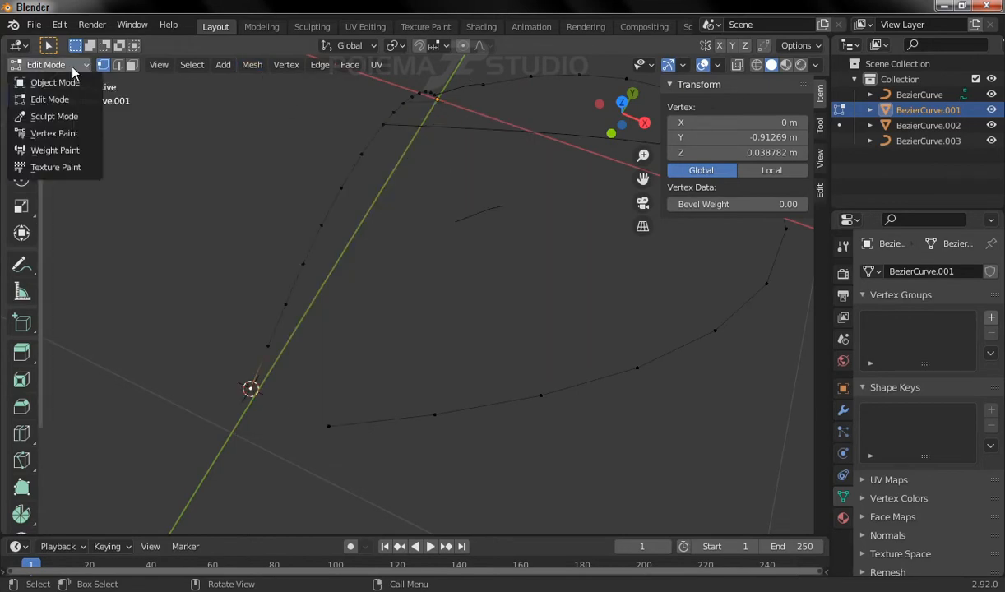
pyautogui.click(72, 83)
# Step: Snap the duplicate curve's centre-side control point to the 3D cursor at the profile's lower end and return to Object Mode
pyautogui.click(481, 216)
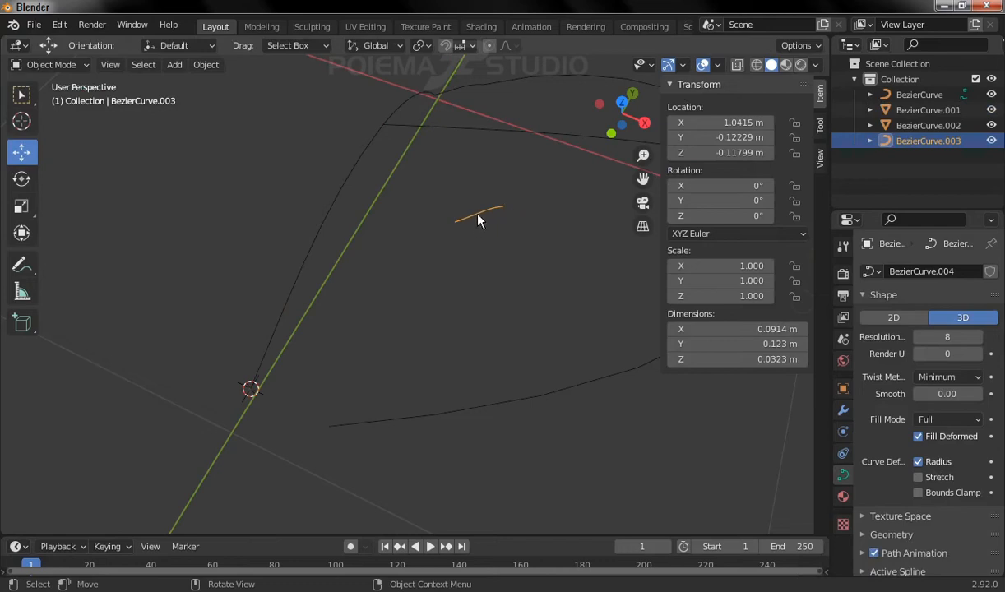
pyautogui.click(65, 64)
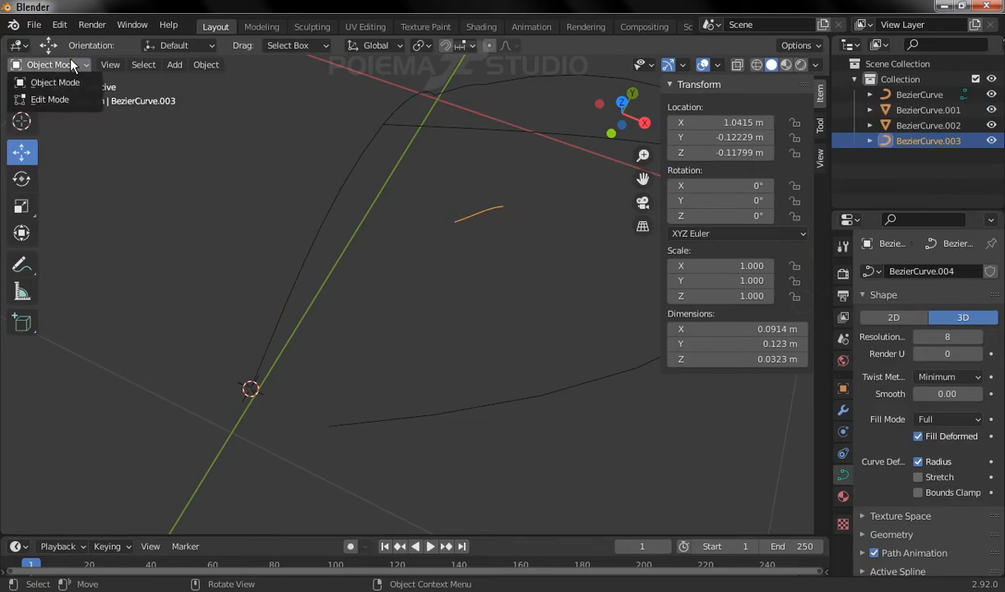
pyautogui.click(61, 98)
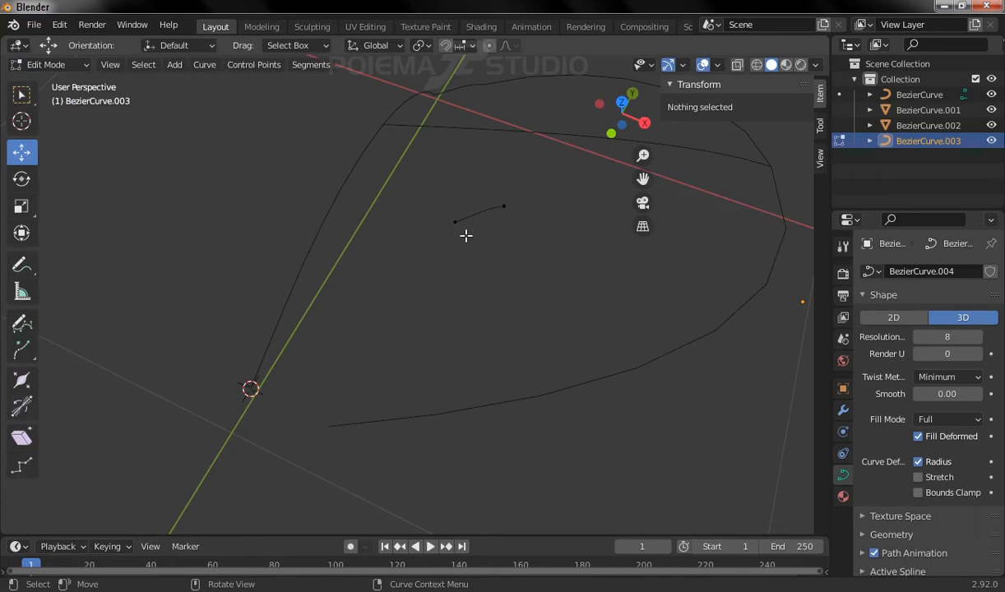
pyautogui.click(454, 222)
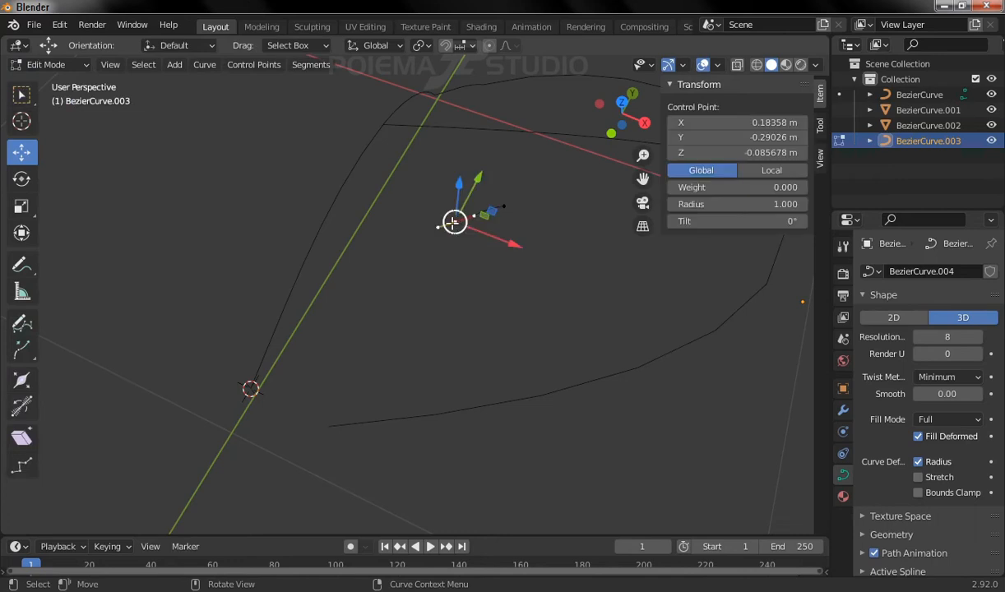
pyautogui.click(205, 66)
pyautogui.moveTo(220, 115)
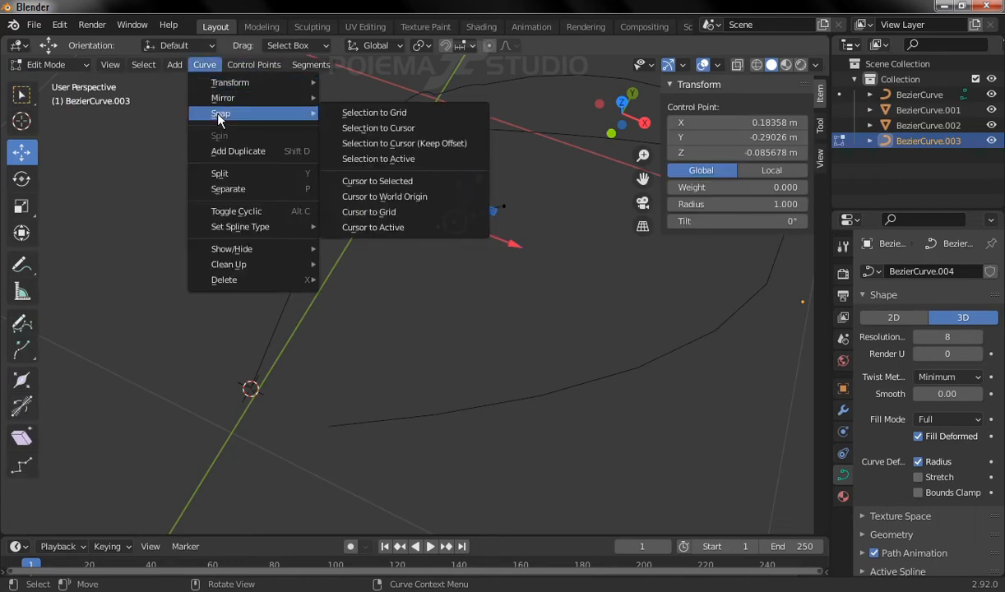
pyautogui.click(420, 129)
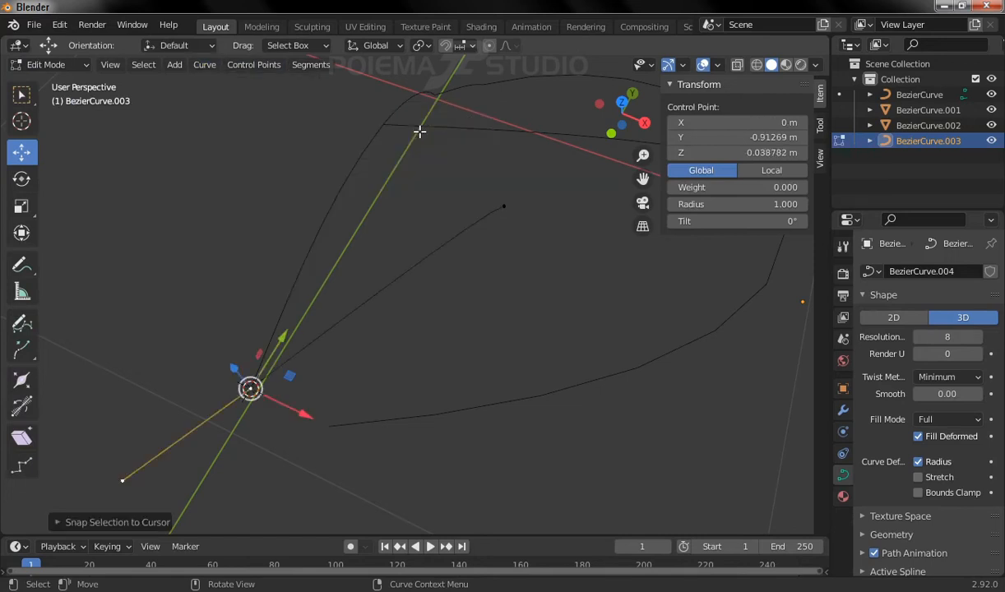
pyautogui.click(61, 63)
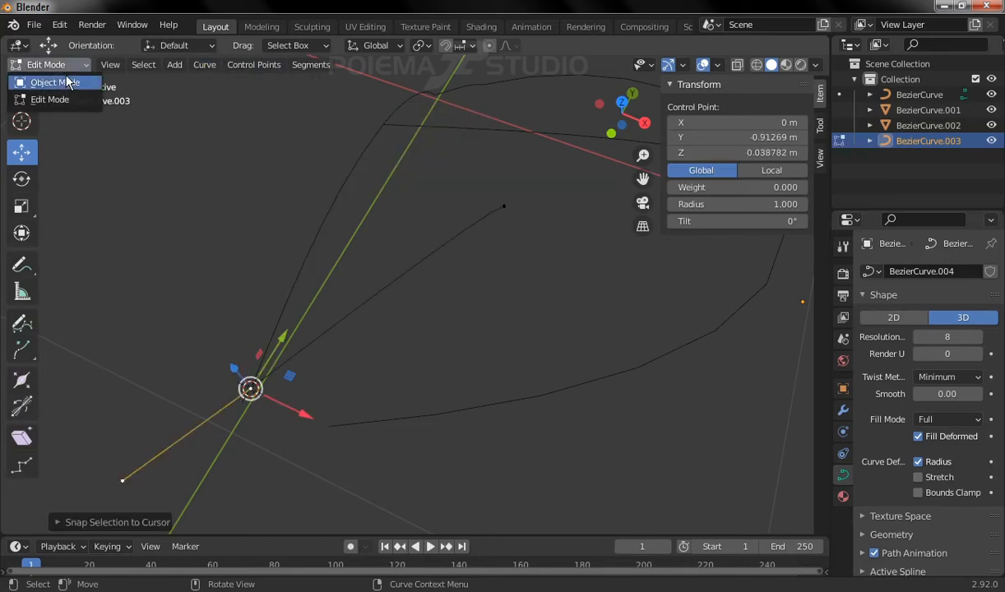
pyautogui.click(66, 82)
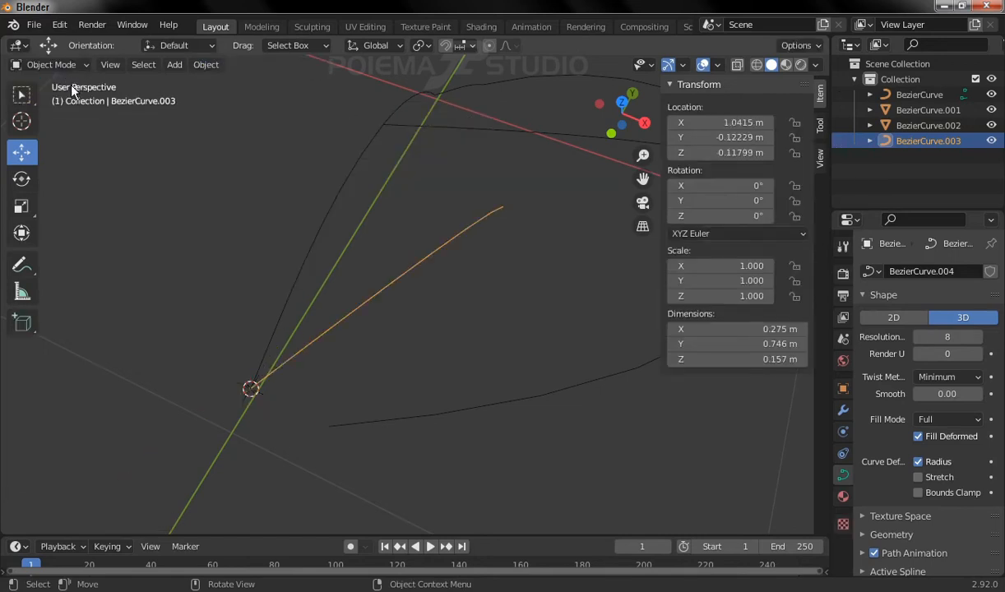
# Step: Snap the 3D cursor to the lower end vertex of the heart mesh's outer outline and return to Object Mode
pyautogui.click(334, 435)
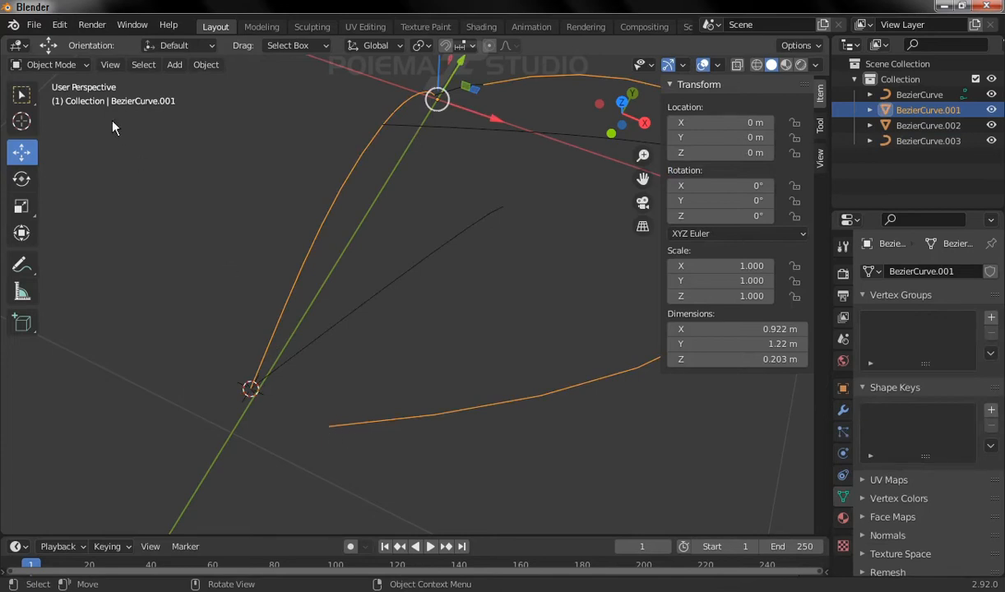
pyautogui.click(50, 64)
pyautogui.click(67, 95)
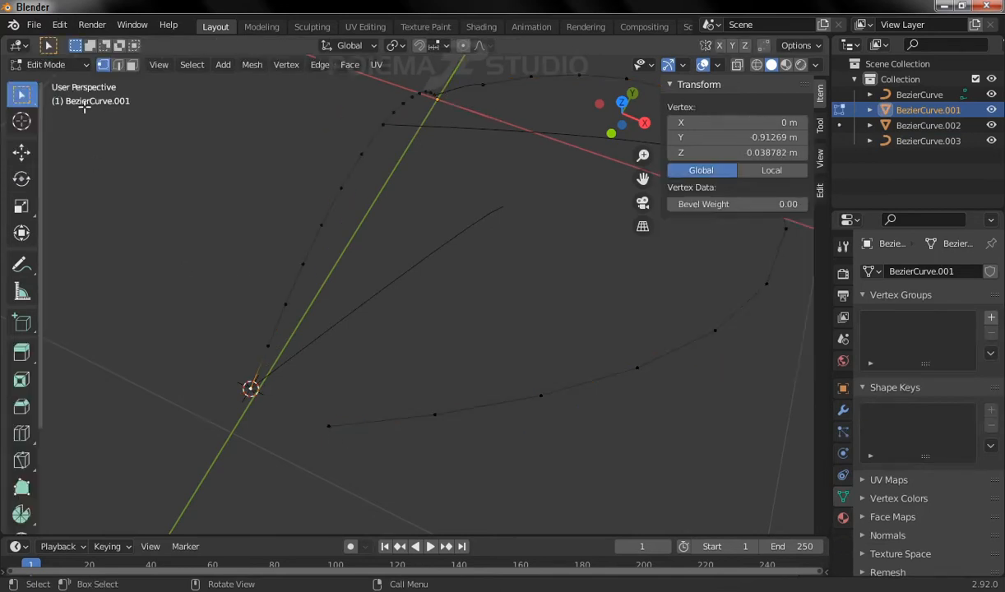
pyautogui.click(329, 427)
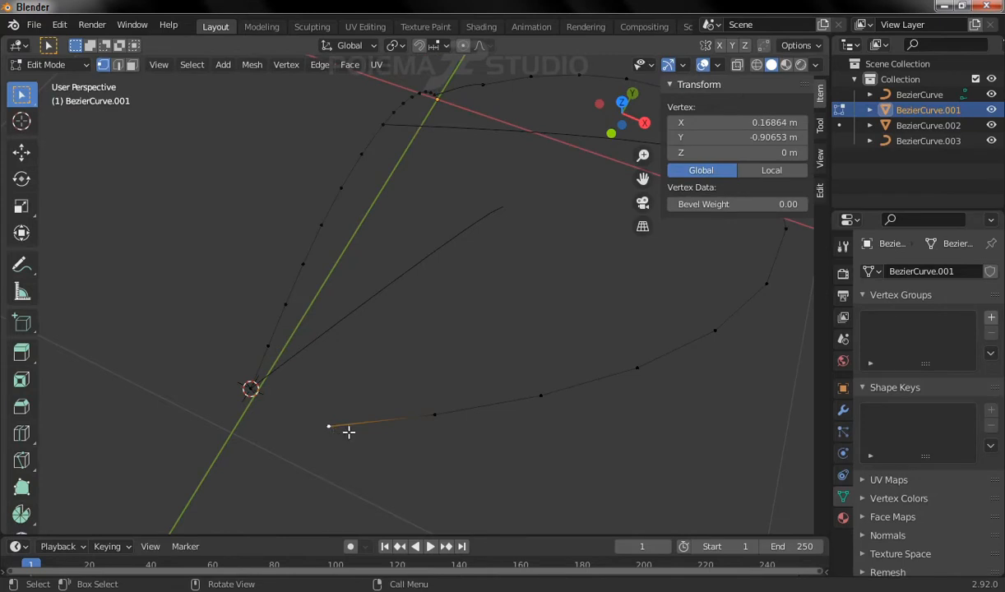
pyautogui.click(251, 64)
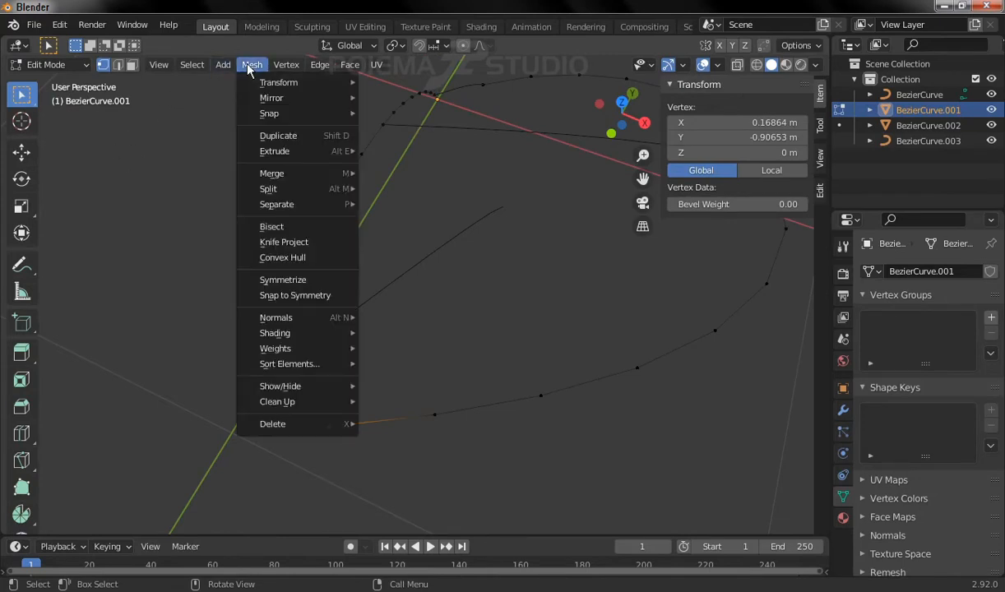
pyautogui.moveTo(271, 114)
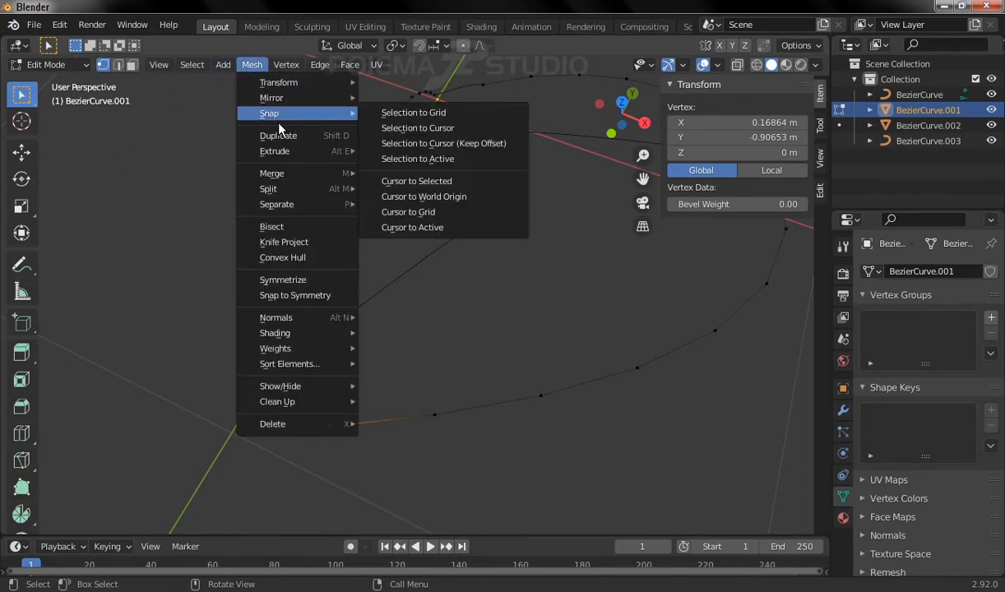
pyautogui.click(455, 182)
pyautogui.click(72, 66)
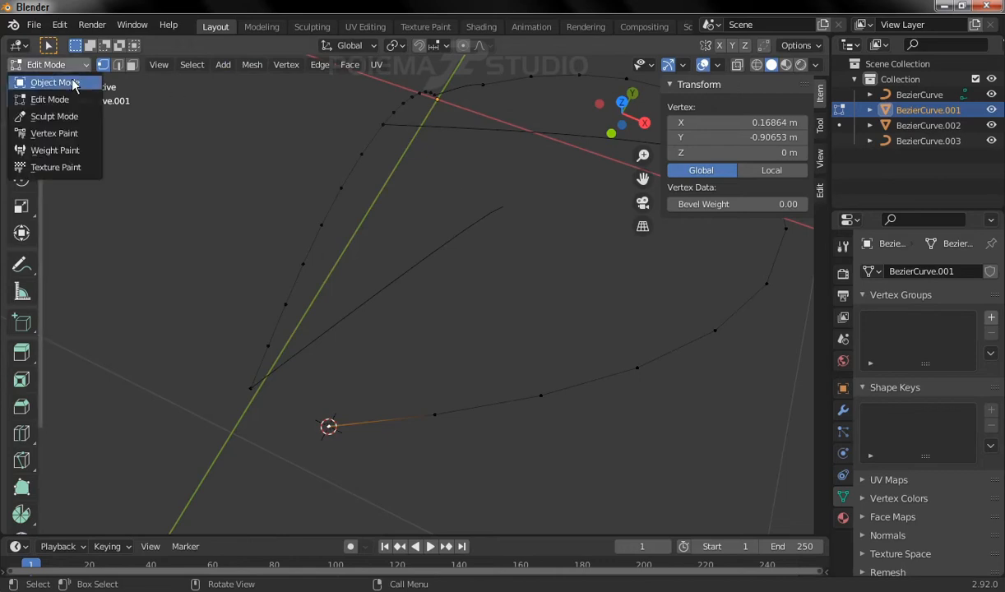
pyautogui.click(73, 82)
# Step: Snap the duplicate curve's other control point to the 3D cursor at the outline's lower end to bridge the tip gap
pyautogui.click(494, 214)
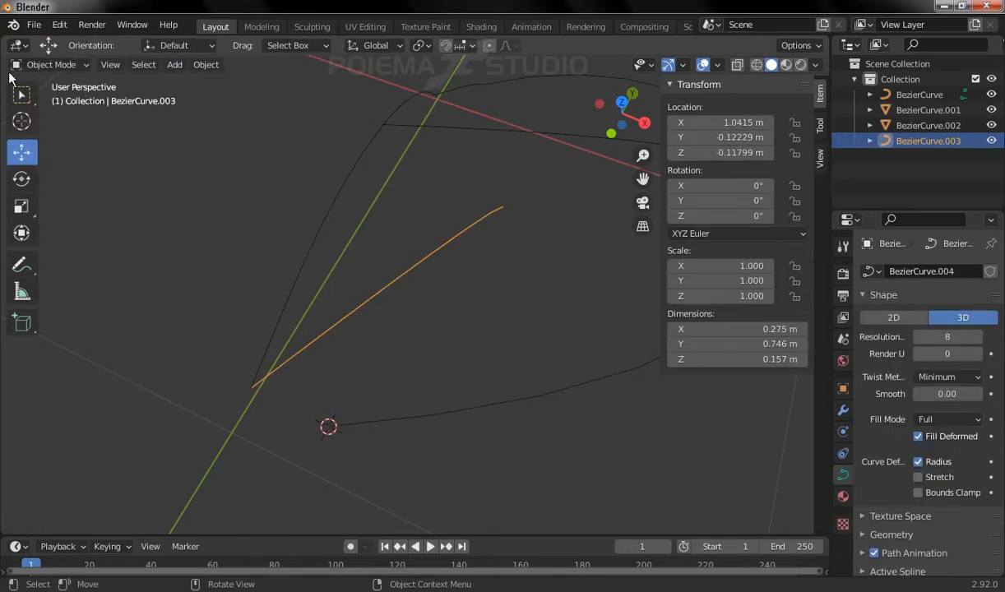
pyautogui.click(75, 62)
pyautogui.click(78, 94)
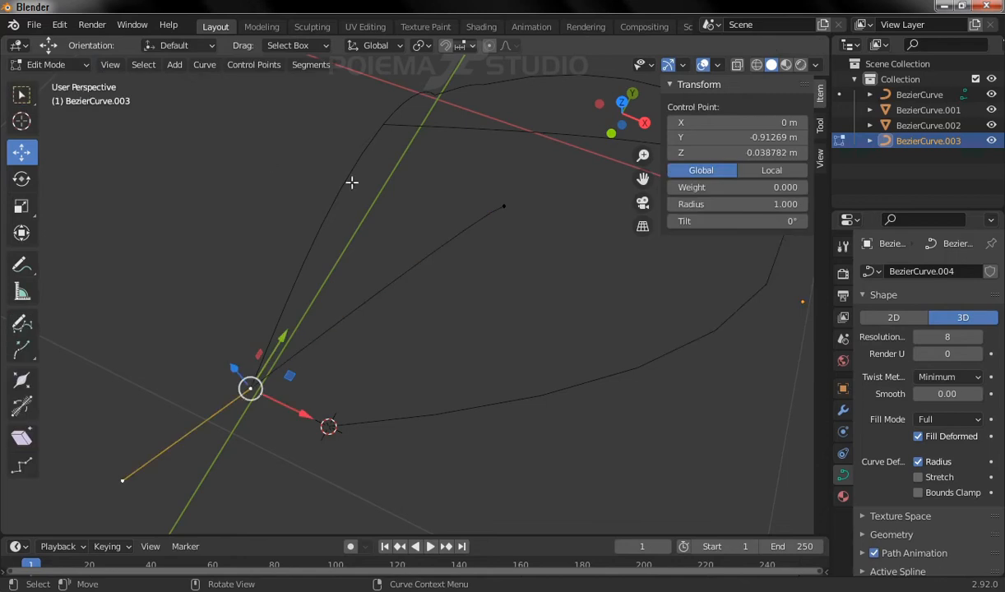
pyautogui.click(503, 206)
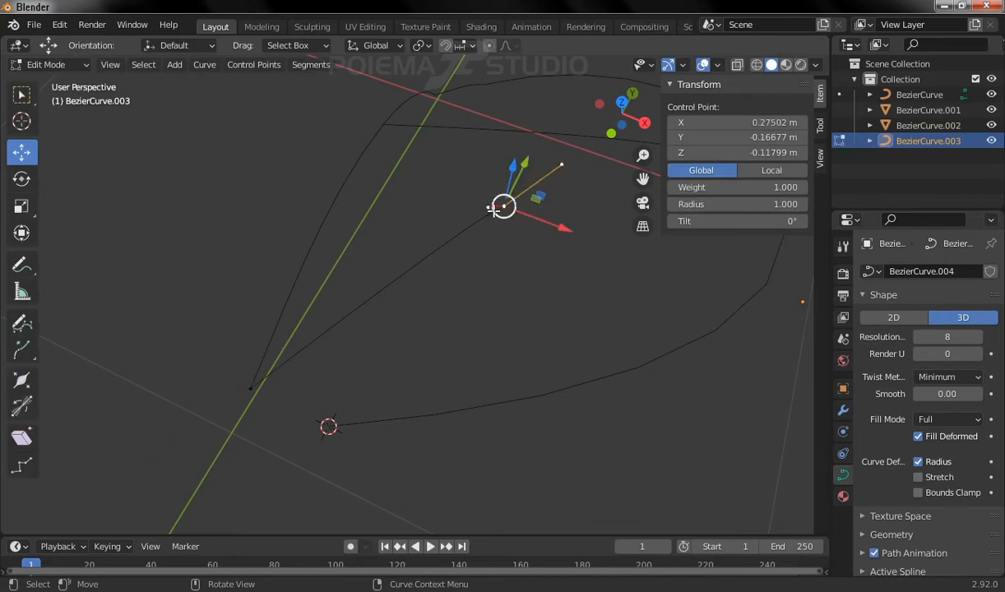
pyautogui.click(205, 64)
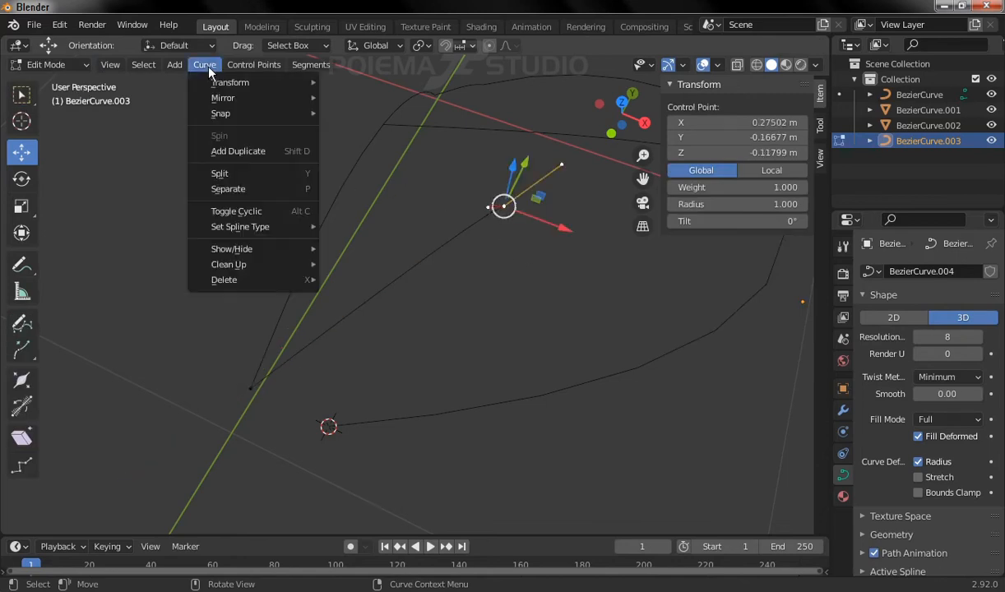
pyautogui.moveTo(237, 121)
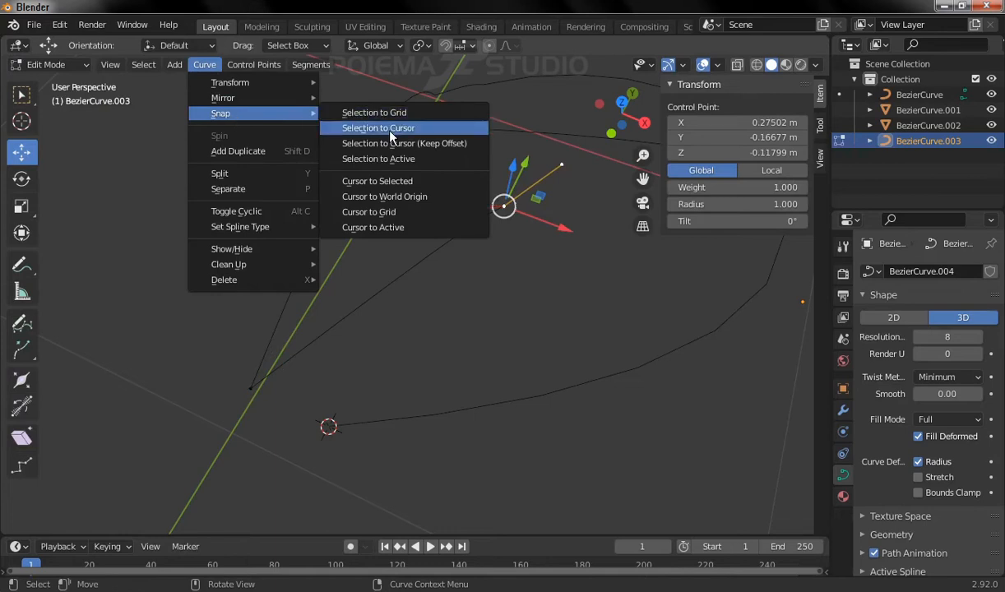
pyautogui.click(372, 125)
pyautogui.moveTo(357, 325)
pyautogui.mouseDown(button='middle')
pyautogui.moveTo(298, 382)
pyautogui.moveTo(337, 303)
pyautogui.moveTo(340, 320)
pyautogui.mouseUp(button='middle')
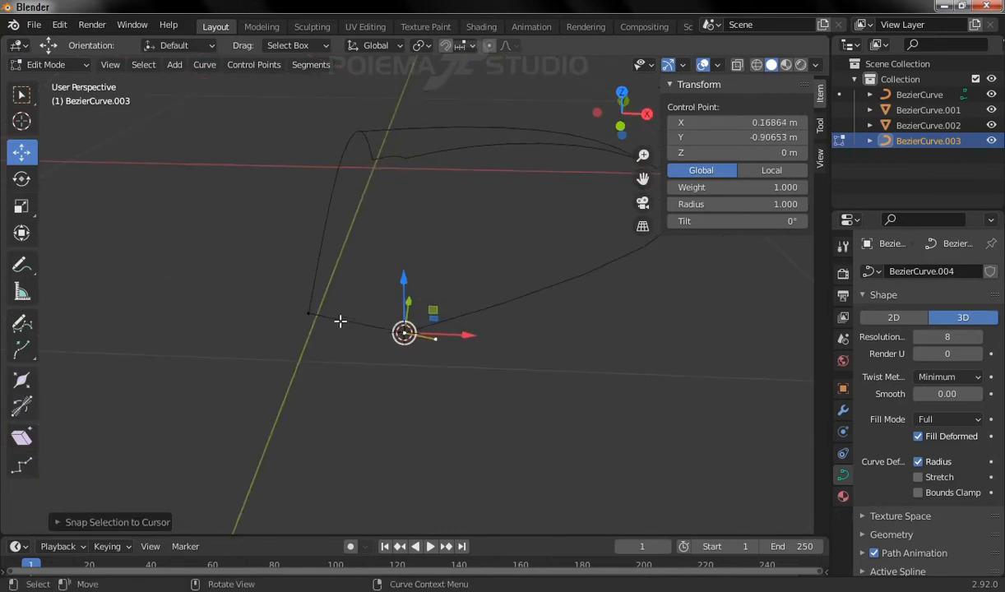
# Step: Set the handle type to Vector for both control points of the curve bridging the tip gap
pyautogui.moveTo(360, 288); pyautogui.dragTo(429, 363)
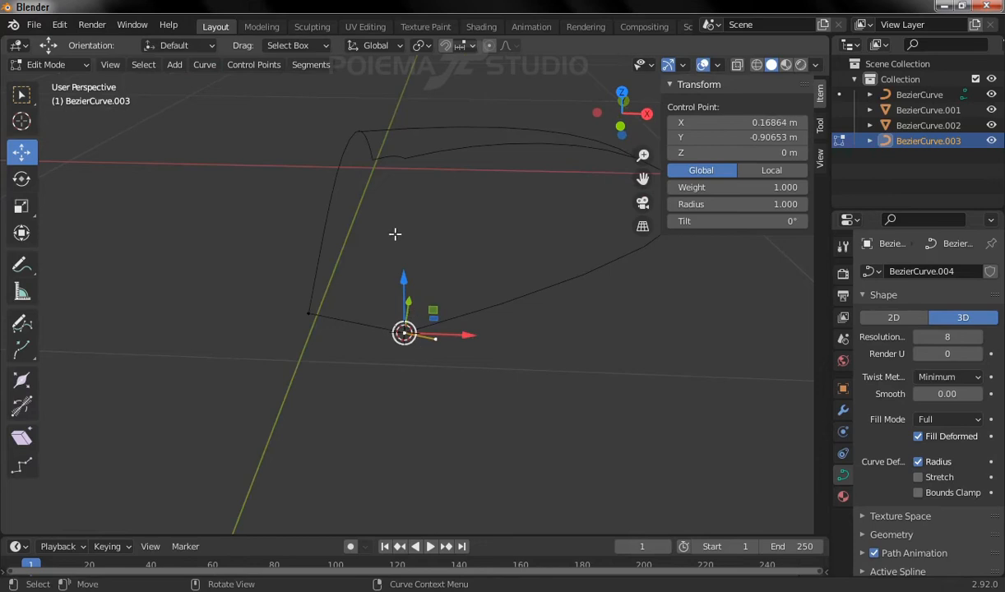
pyautogui.click(255, 66)
pyautogui.moveTo(289, 164)
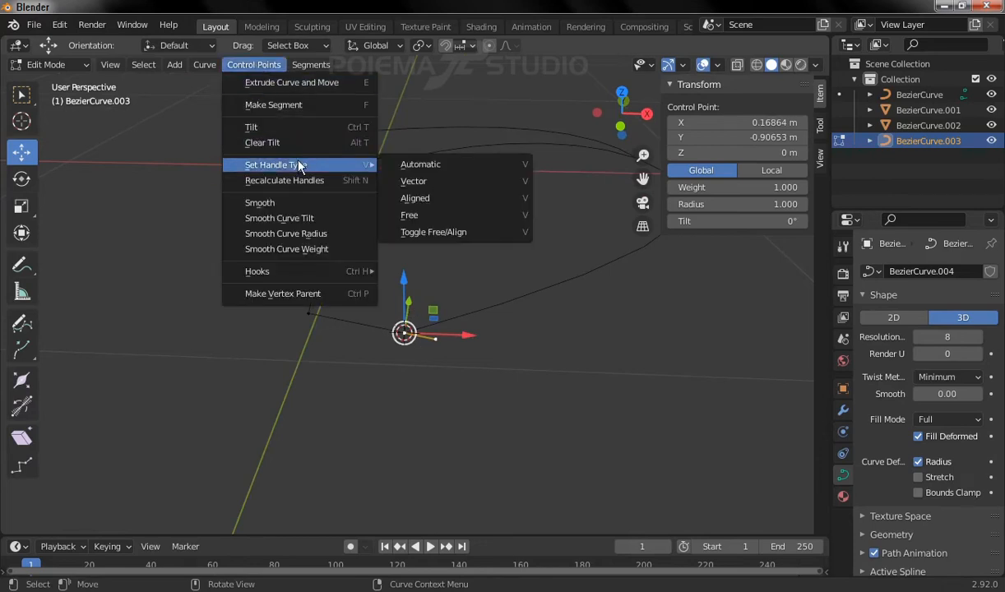
pyautogui.click(407, 181)
pyautogui.click(308, 312)
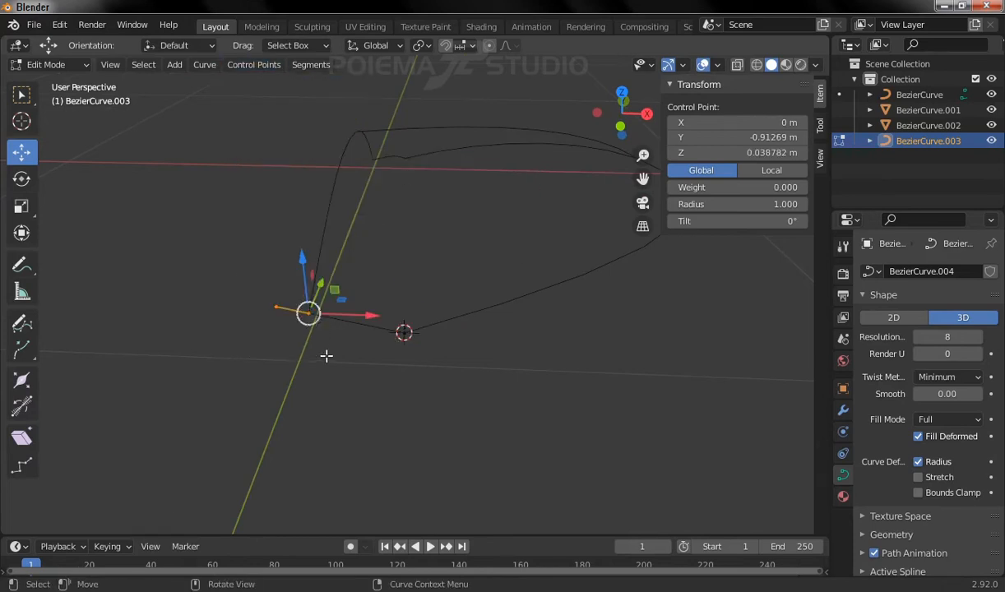
pyautogui.click(255, 65)
pyautogui.moveTo(284, 164)
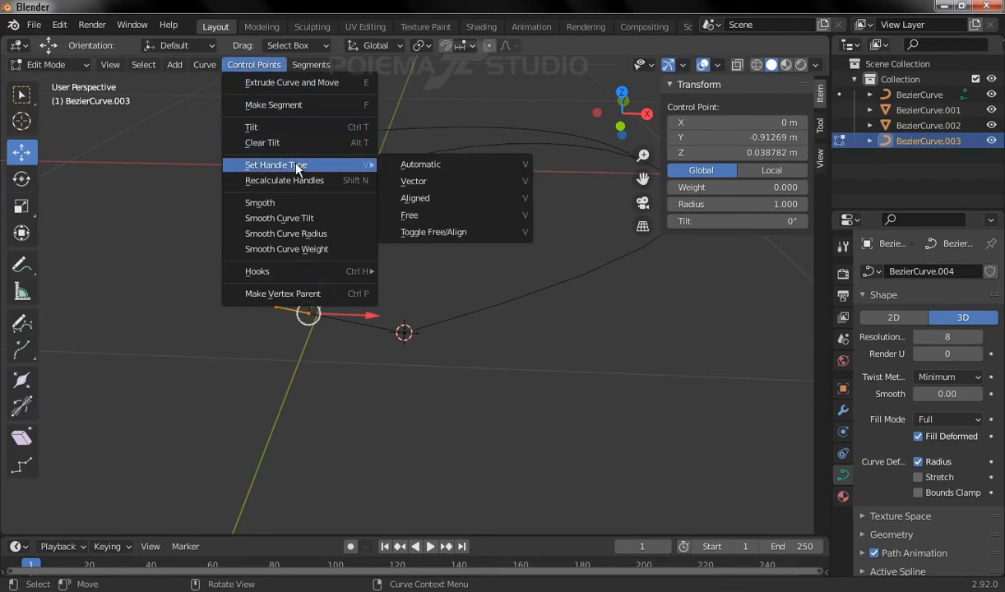
pyautogui.click(409, 181)
# Step: In front view, move the centre-side control point's inner handle outward and up to about X 0.0856 m, Z 0.0345 m
pyautogui.click(122, 69)
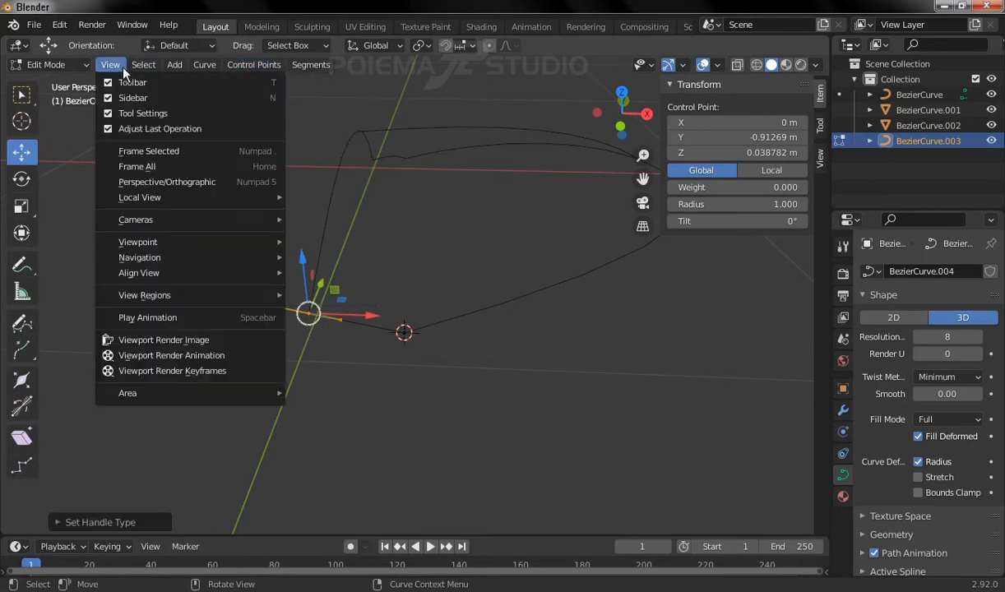
pyautogui.moveTo(168, 245)
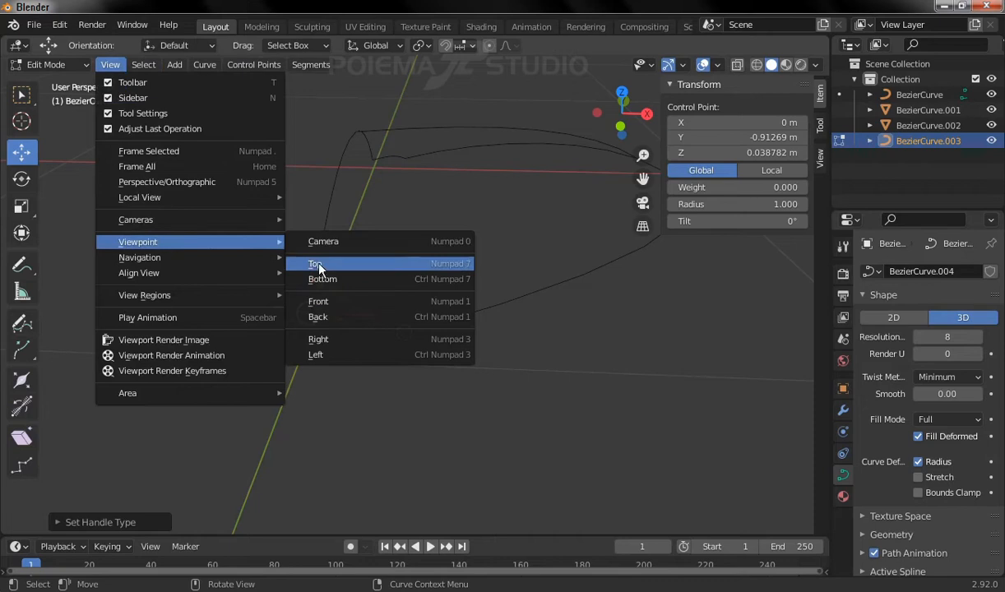
pyautogui.click(312, 300)
pyautogui.scroll(4, 321, 246)
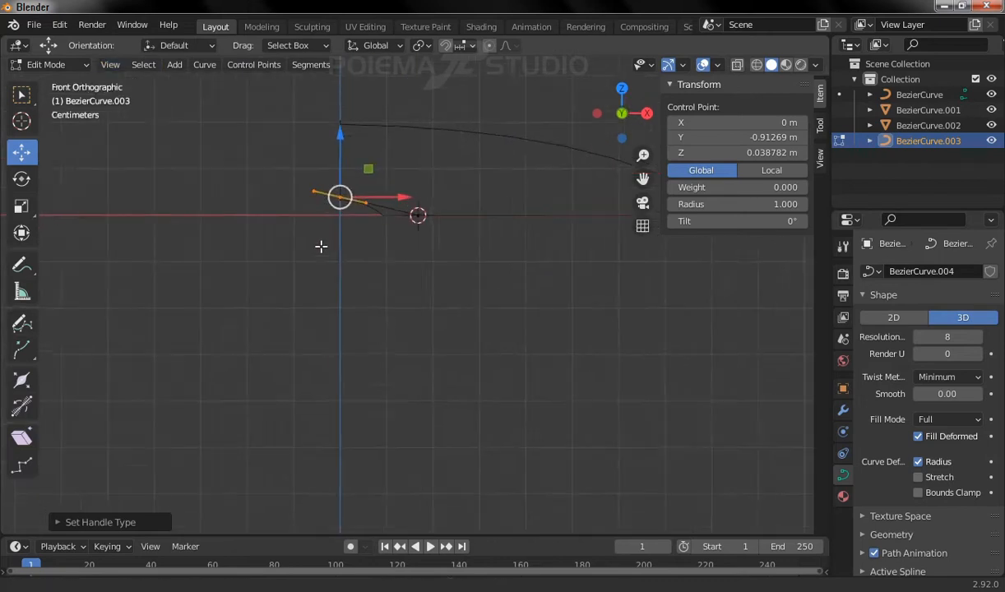
pyautogui.keyDown('shift'); pyautogui.moveTo(328, 186); pyautogui.dragTo(325, 299, button='middle'); pyautogui.keyUp('shift')
pyautogui.scroll(3, 320, 279)
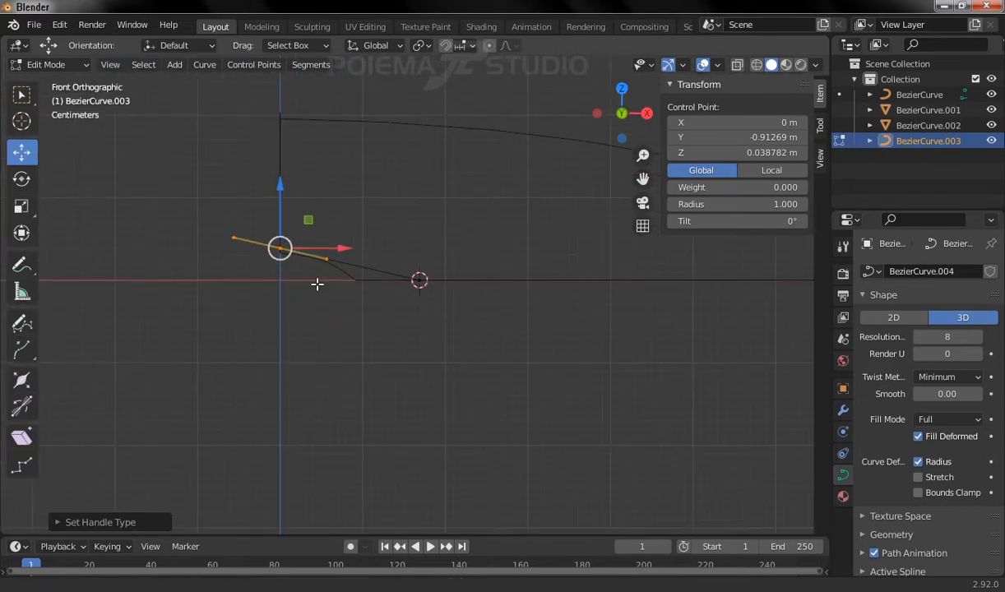
pyautogui.click(272, 236)
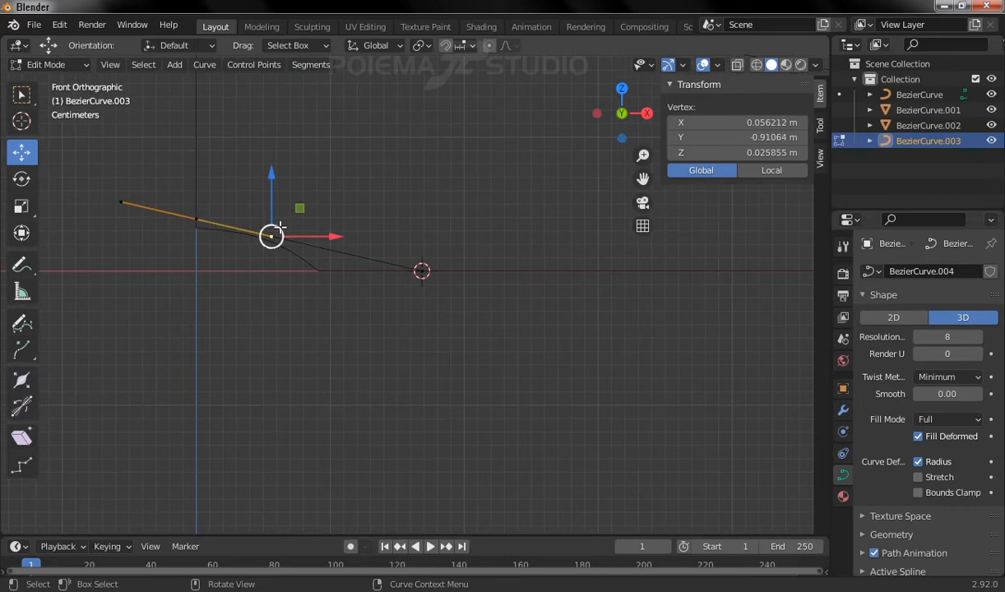
pyautogui.press('g')
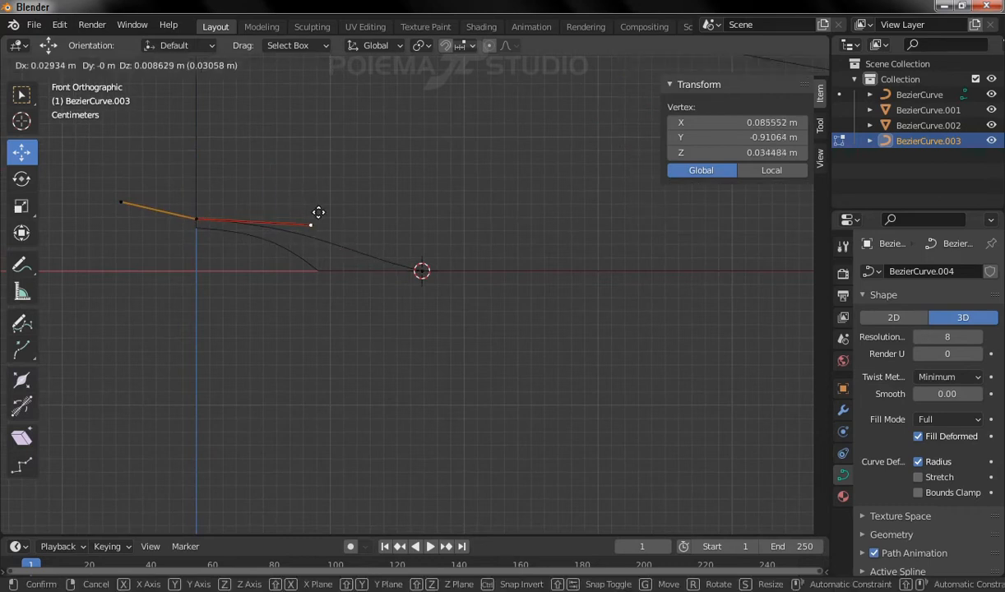
pyautogui.click(318, 212)
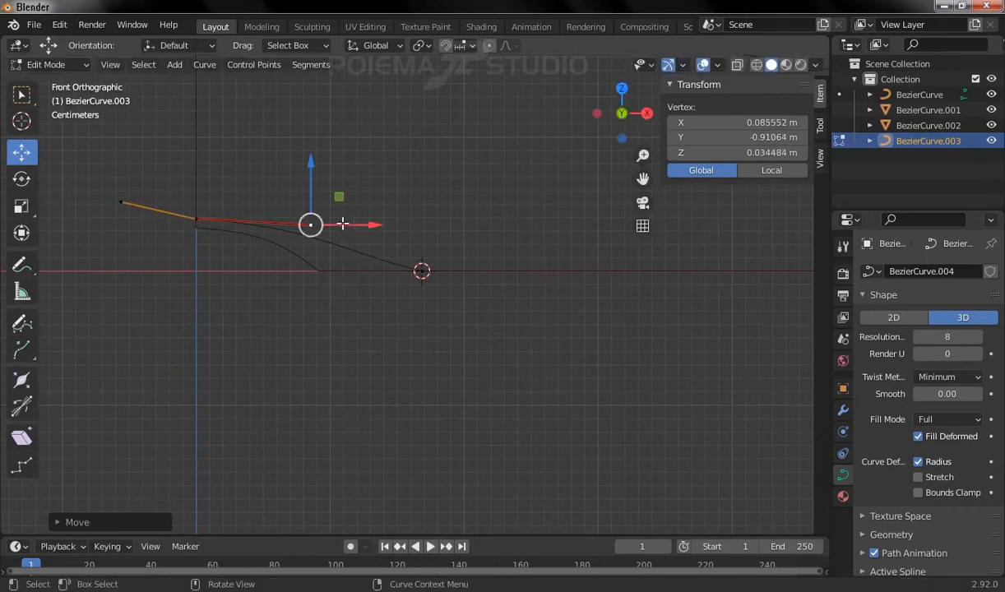
# Step: Move the outer control point's inner handle up to about X 0.123 m, Z 0.0267 m to round the tip curve
pyautogui.click(422, 271)
pyautogui.click(345, 256)
pyautogui.press('g')
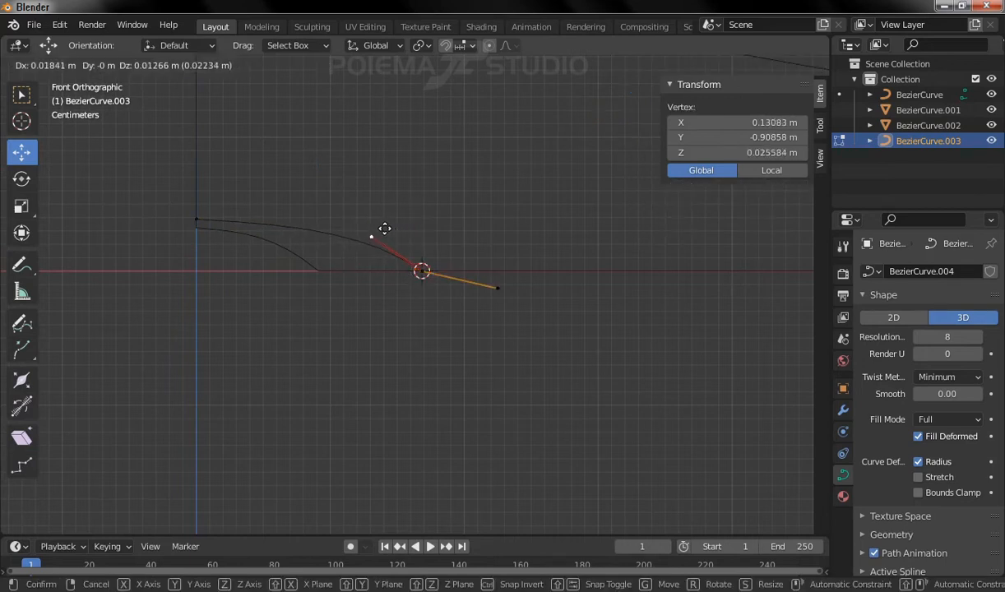
pyautogui.click(375, 227)
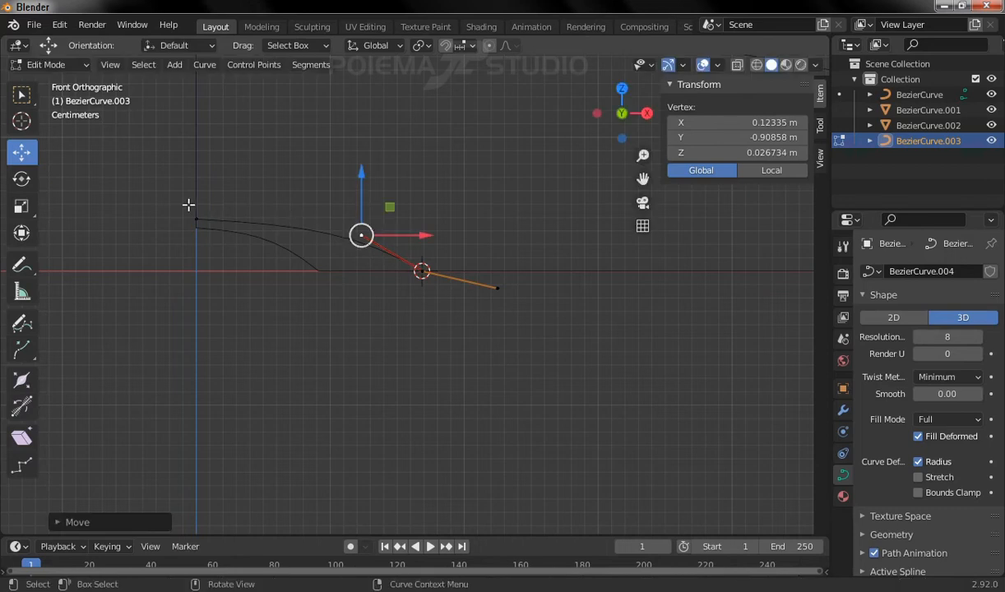
# Step: Fine-tune the centre-side control point's inner handle on the tip curve and return to Object Mode
pyautogui.click(195, 219)
pyautogui.click(308, 226)
pyautogui.press('g')
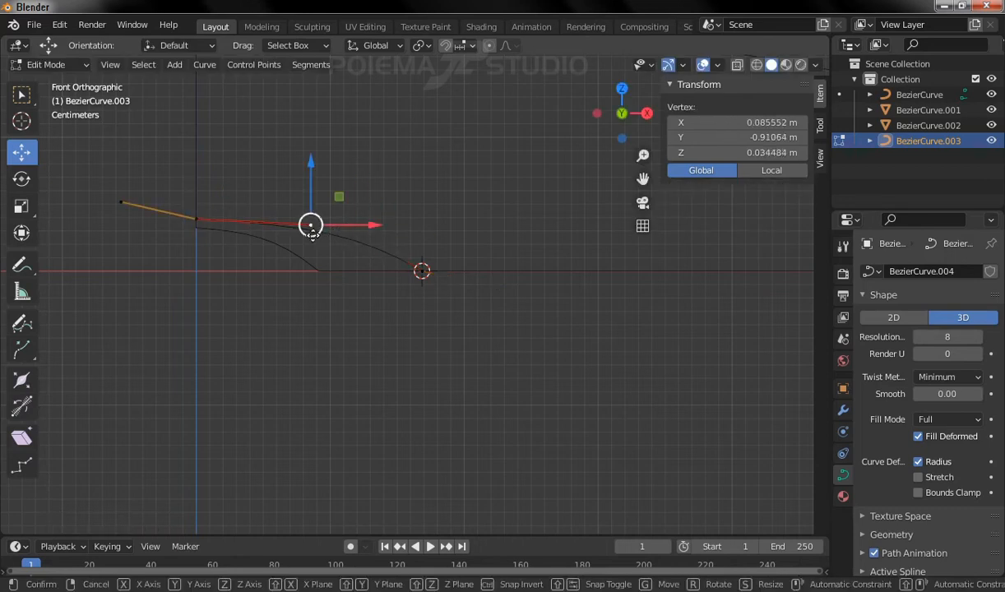
pyautogui.click(302, 231)
pyautogui.click(421, 271)
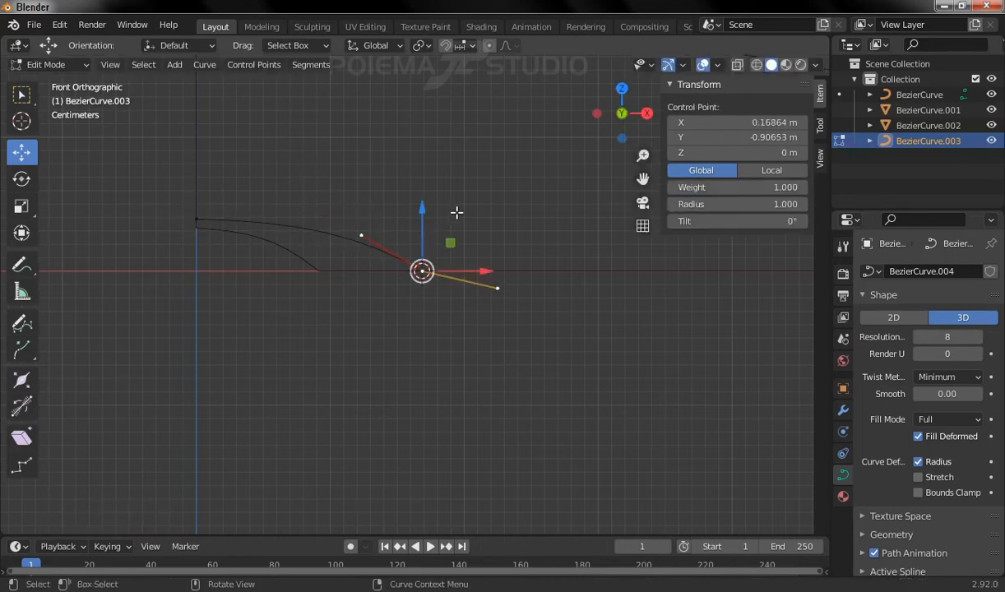
pyautogui.scroll(-3, 463, 265)
pyautogui.click(57, 64)
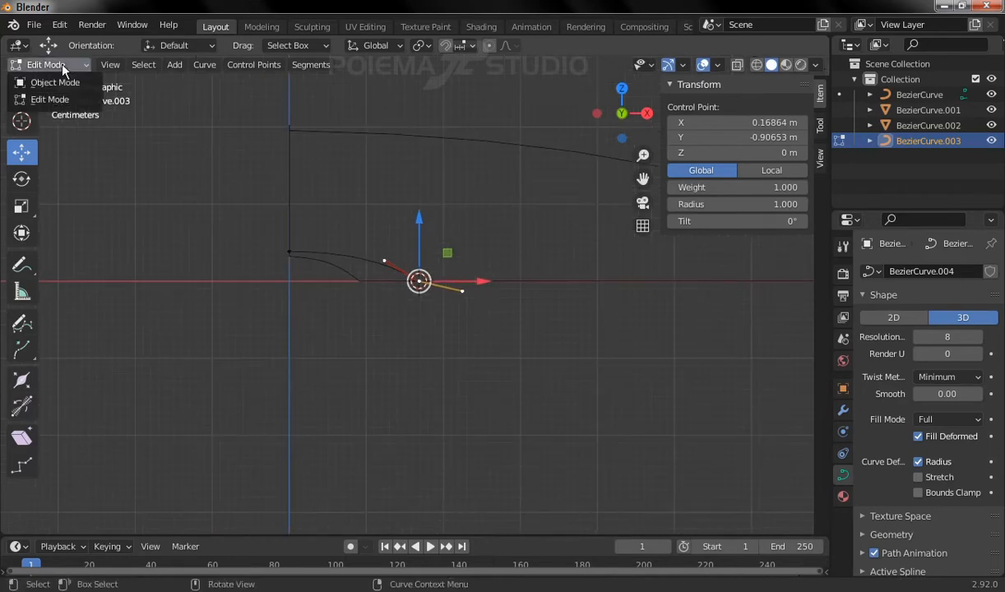
pyautogui.click(56, 80)
# Step: Convert the curve bridging the heart's tip to a mesh
pyautogui.moveTo(413, 175); pyautogui.dragTo(252, 354, button='middle')
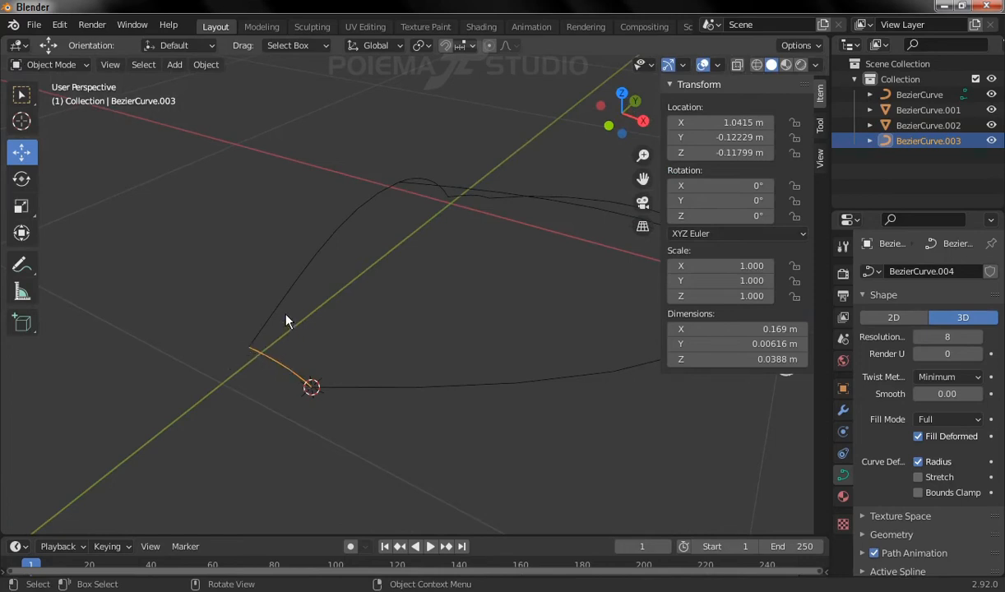
pyautogui.click(206, 65)
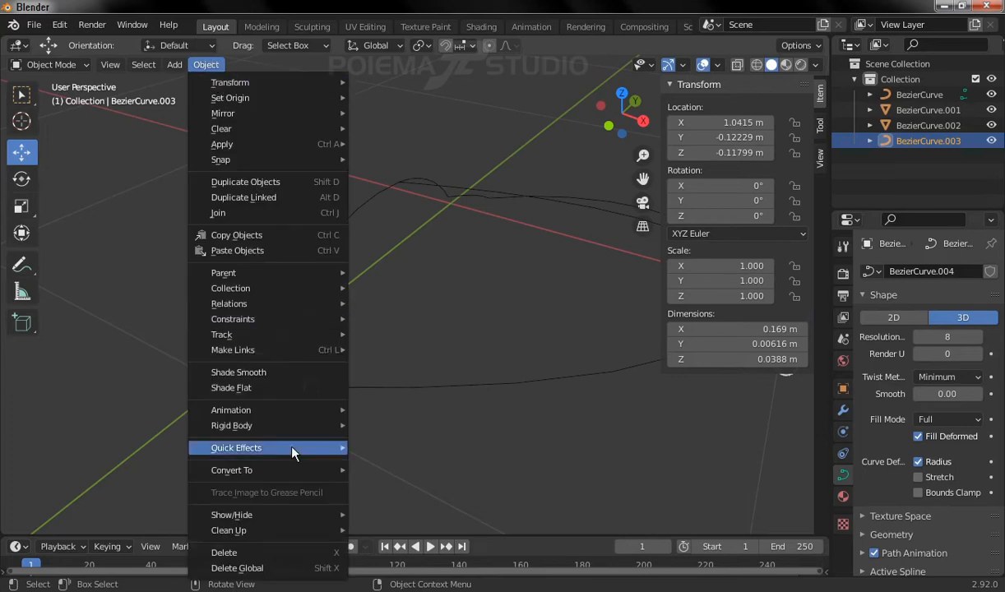
pyautogui.moveTo(285, 470)
pyautogui.click(384, 486)
# Step: Convert the small curve bridging the heart's cleft to a mesh
pyautogui.moveTo(426, 292); pyautogui.dragTo(471, 168, button='middle')
pyautogui.click(473, 169)
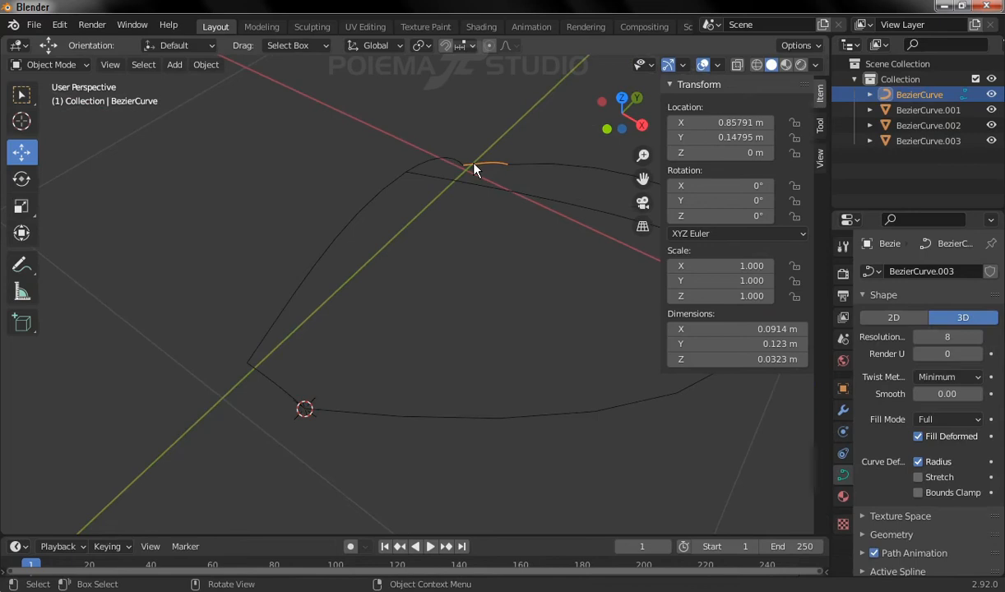
pyautogui.click(207, 66)
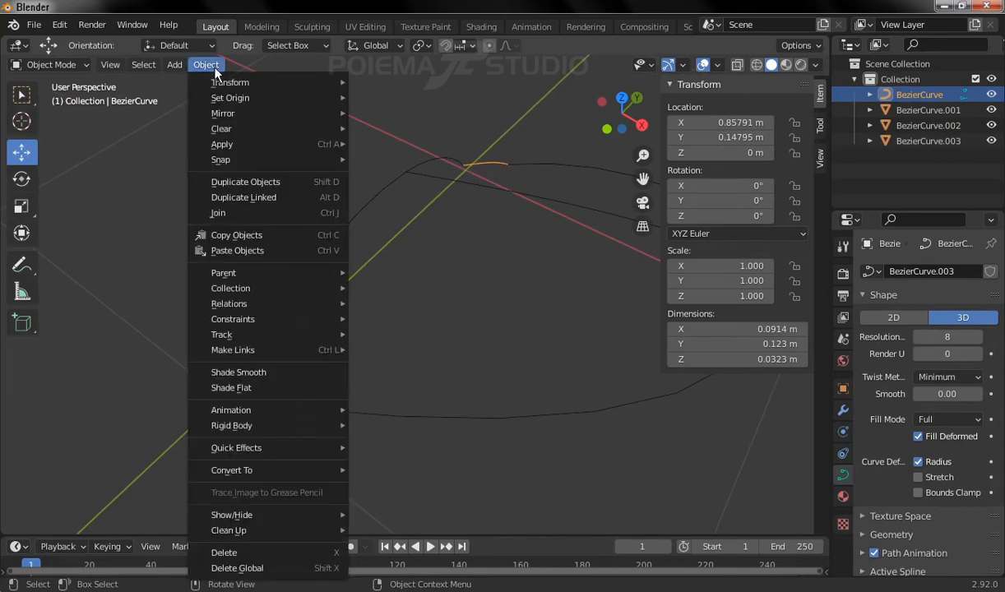
pyautogui.moveTo(275, 470)
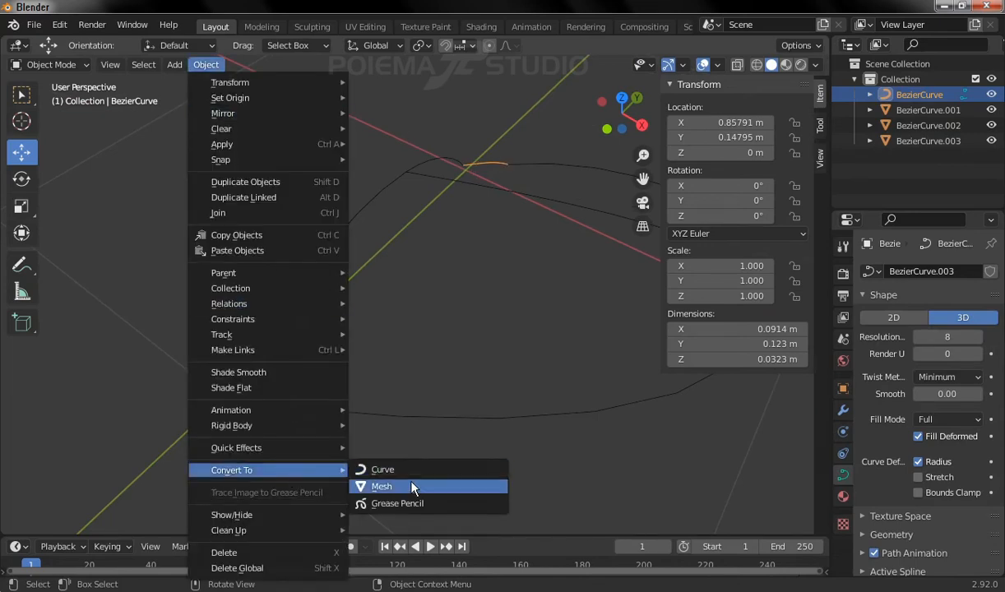
pyautogui.click(410, 486)
# Step: Join the tip bridge mesh into the main heart outline mesh, keeping the outline as the active object
pyautogui.moveTo(428, 301); pyautogui.dragTo(322, 293, button='middle')
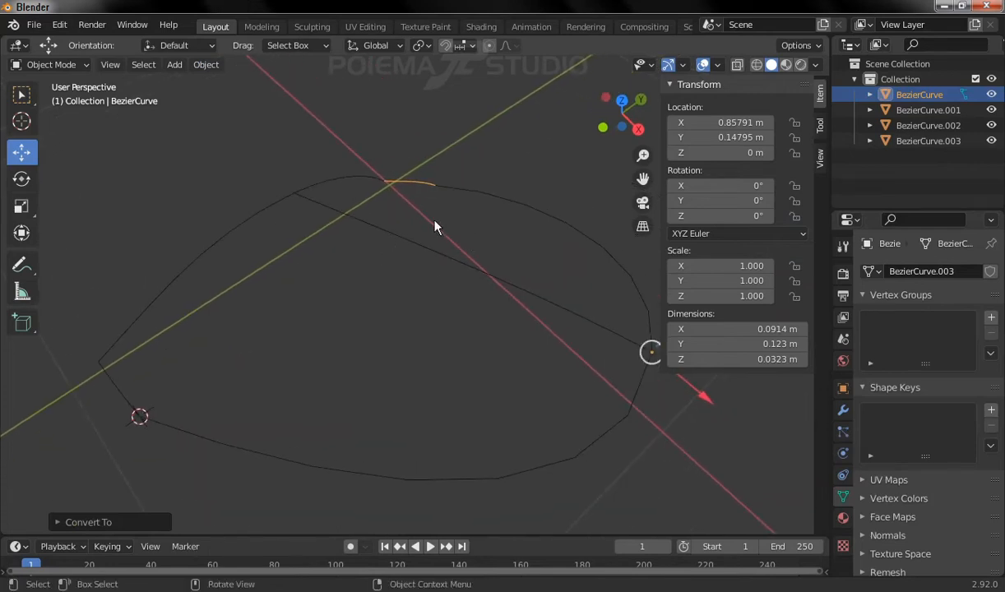
pyautogui.click(117, 393)
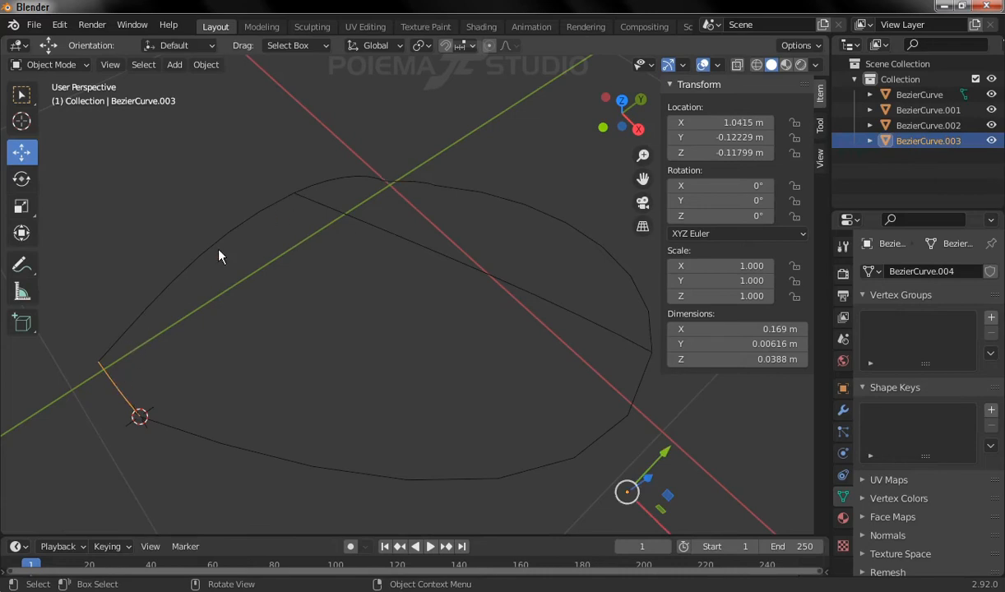
pyautogui.click(218, 254)
pyautogui.click(115, 378)
pyautogui.moveTo(179, 376); pyautogui.dragTo(131, 442, button='middle')
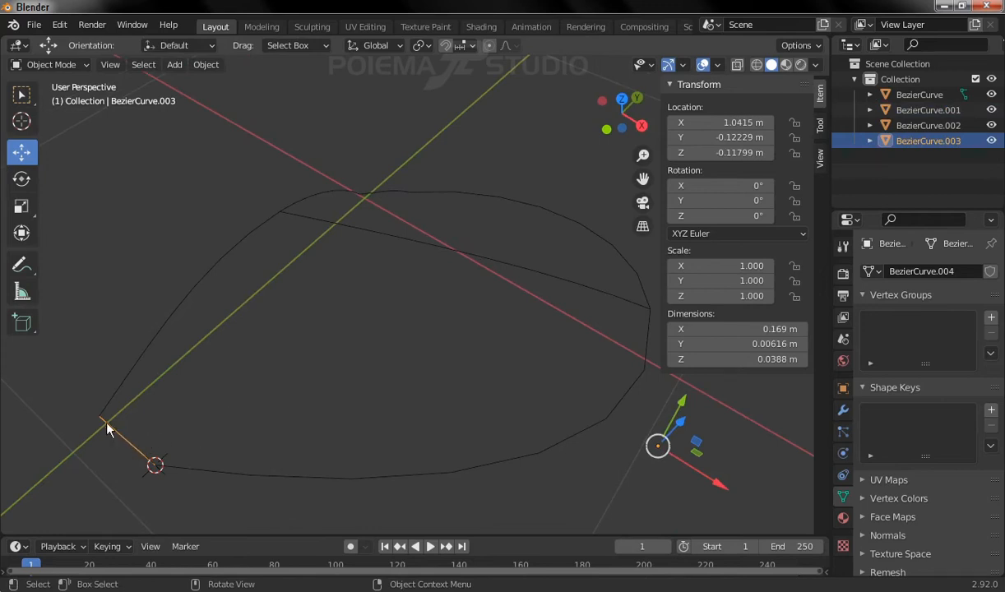
pyautogui.keyDown('shift'); pyautogui.click(126, 385); pyautogui.keyUp('shift')
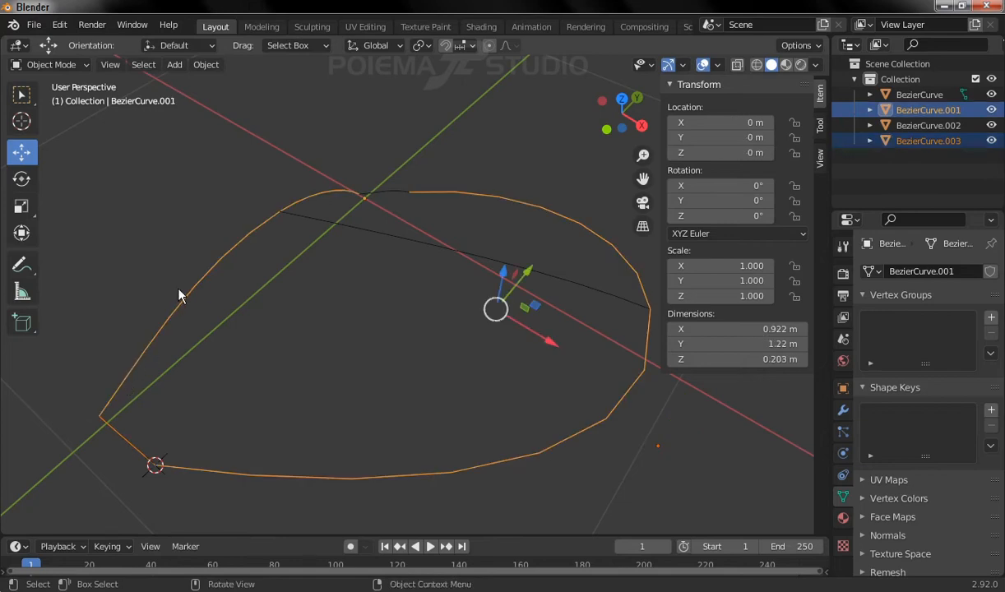
pyautogui.click(215, 65)
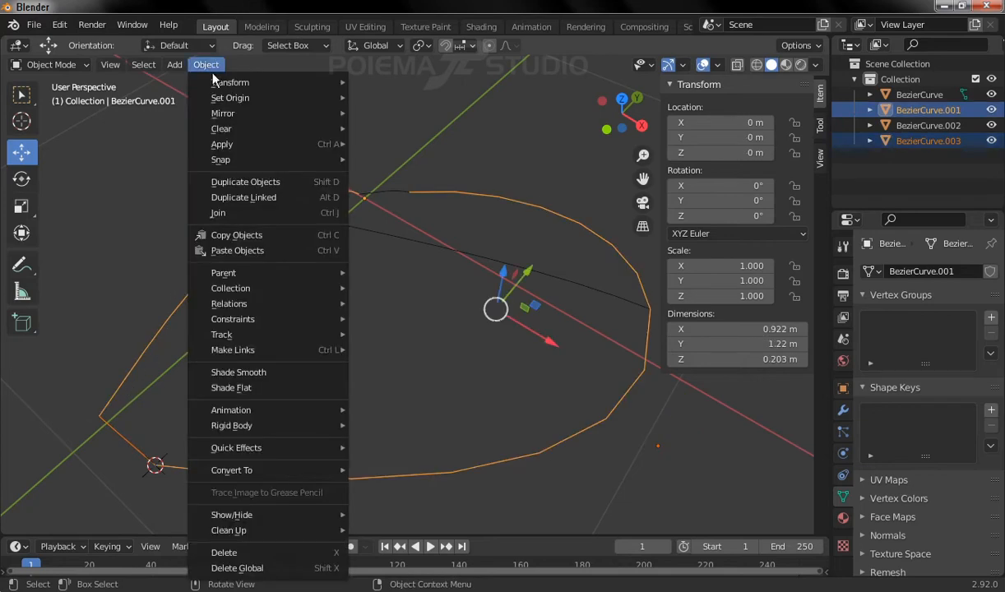
pyautogui.click(254, 213)
# Step: Join the cleft bridge mesh into the main heart outline mesh, keeping the outline as the active object
pyautogui.moveTo(261, 210); pyautogui.dragTo(455, 253, button='middle')
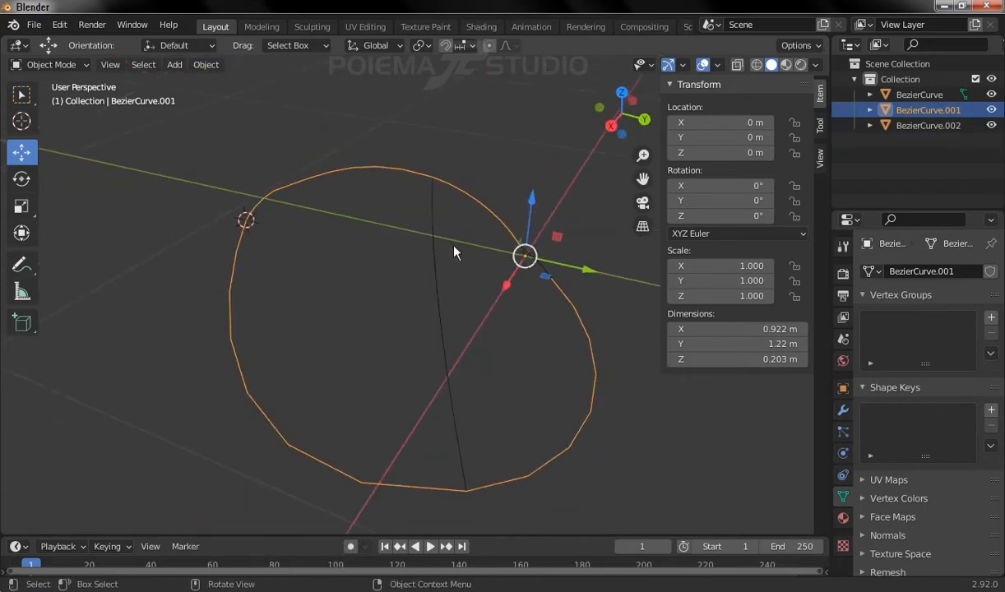
pyautogui.click(544, 263)
pyautogui.moveTo(413, 255); pyautogui.dragTo(544, 382, button='middle')
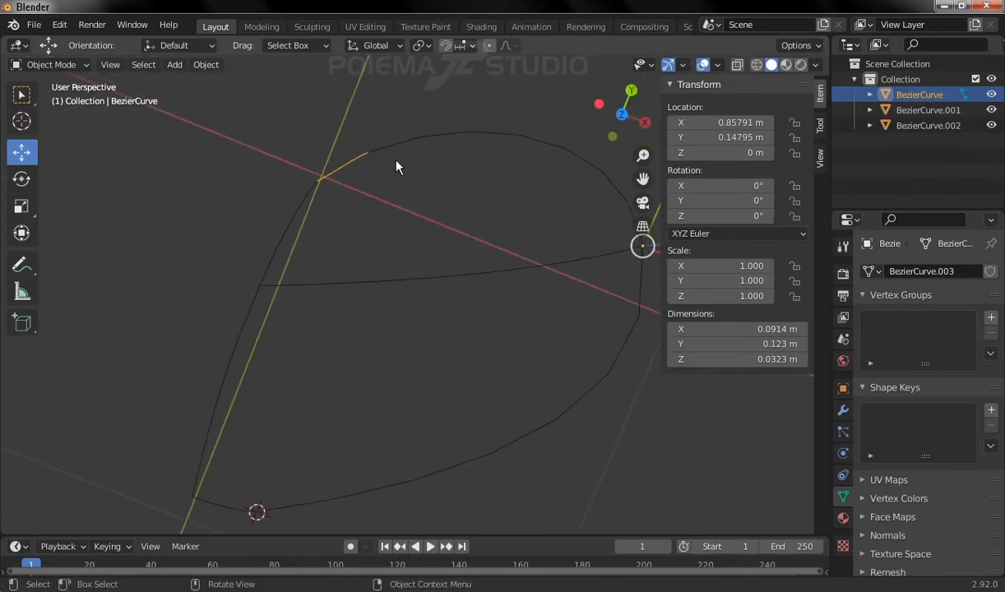
pyautogui.keyDown('shift'); pyautogui.click(300, 216); pyautogui.keyUp('shift')
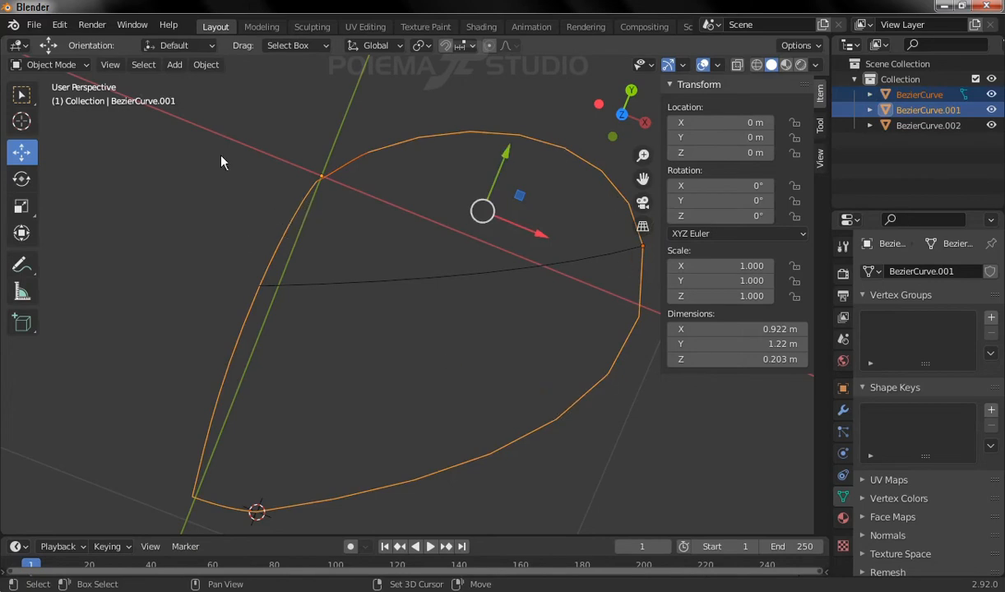
pyautogui.click(206, 65)
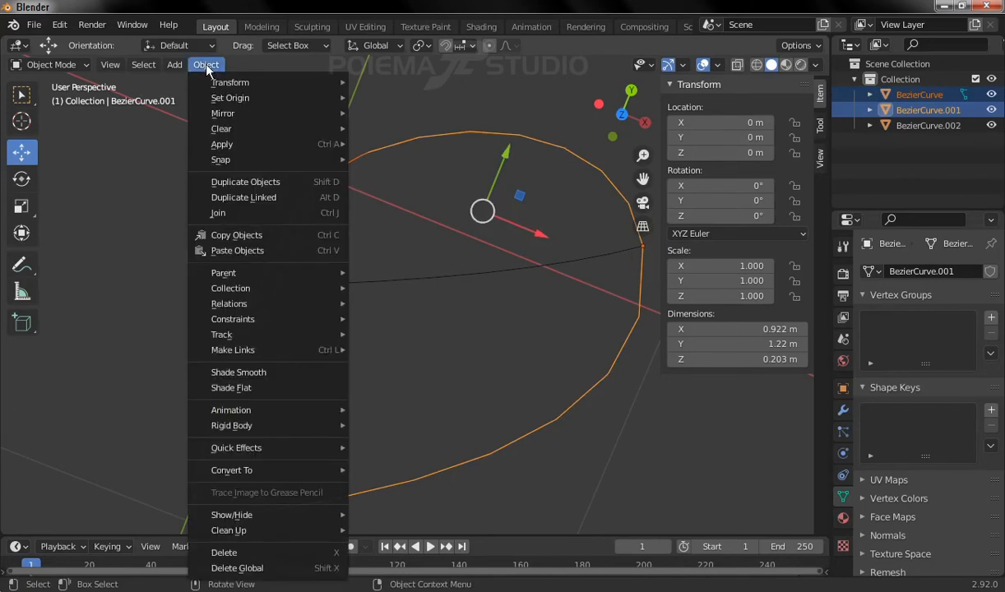
pyautogui.click(237, 214)
# Step: Examine the whole joined half-heart outline in top orthographic view
pyautogui.moveTo(390, 246); pyautogui.dragTo(322, 241, button='middle')
pyautogui.click(110, 65)
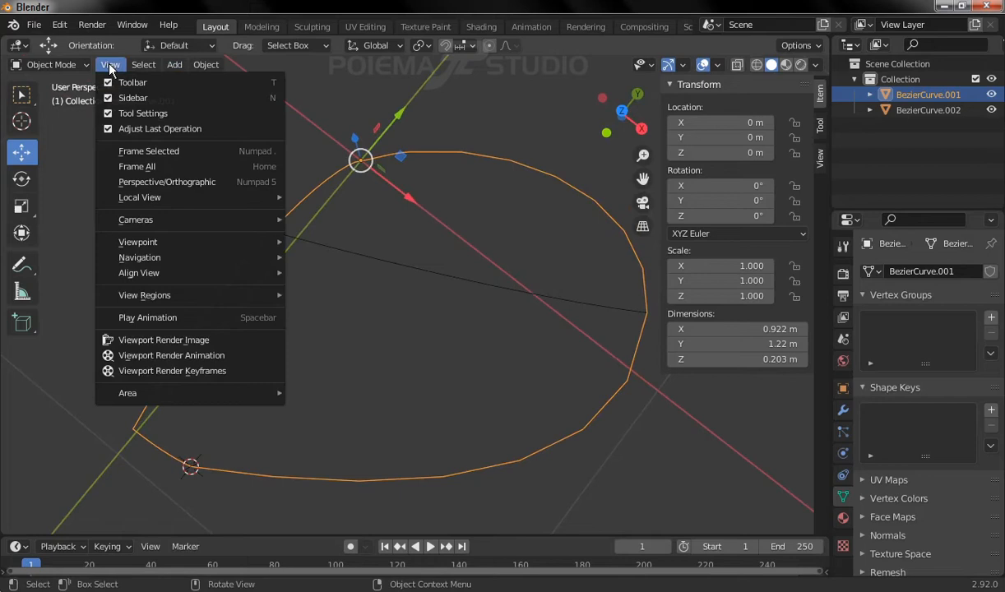
pyautogui.moveTo(176, 241)
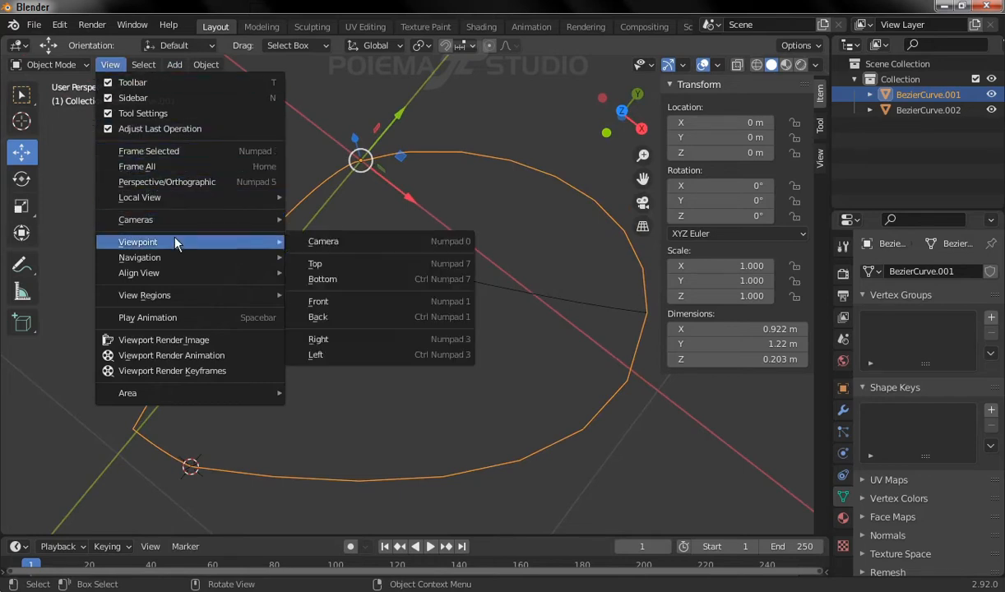
pyautogui.click(351, 301)
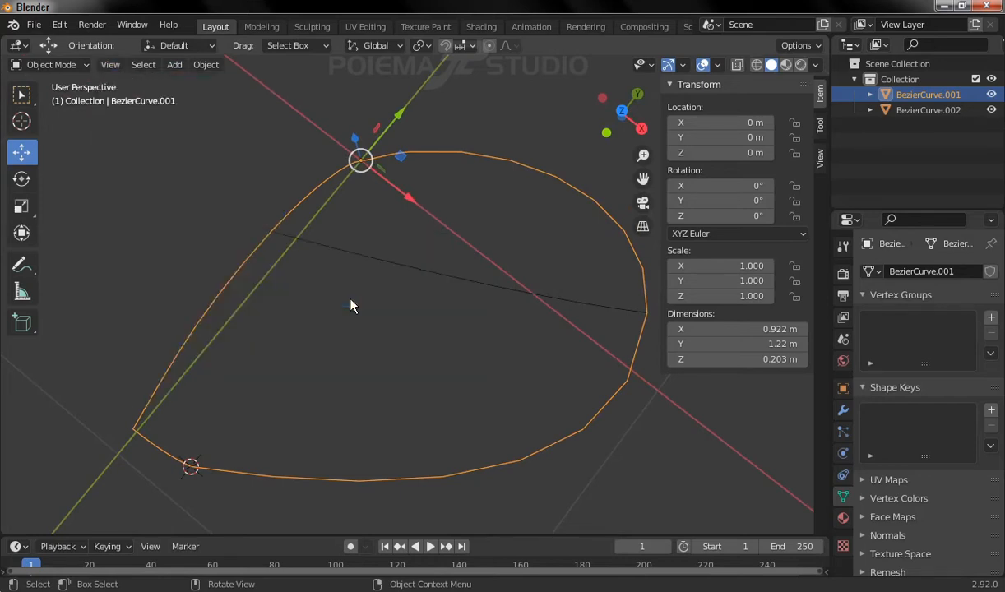
pyautogui.click(124, 64)
pyautogui.moveTo(174, 230)
pyautogui.click(327, 263)
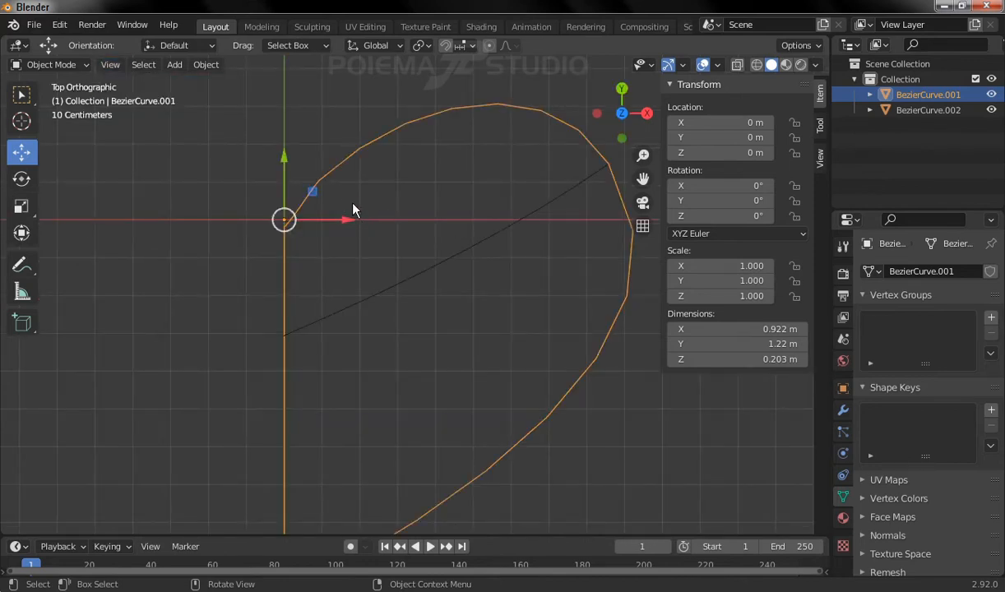
pyautogui.scroll(-3, 354, 211)
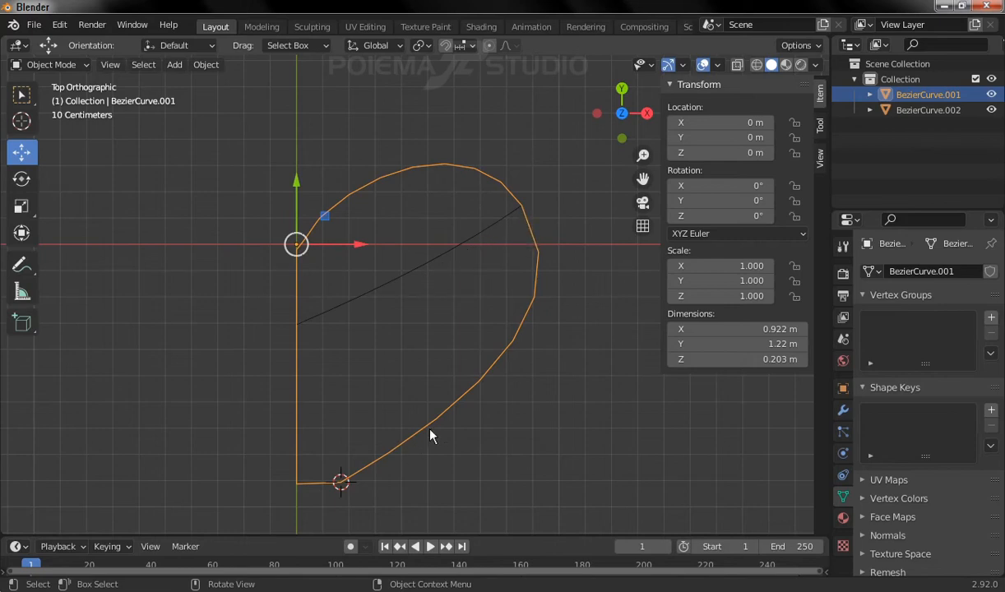
# Step: Separate the half-heart outline's edges above the diagonal curve, including the cleft, into their own object and return to Object Mode
pyautogui.click(57, 62)
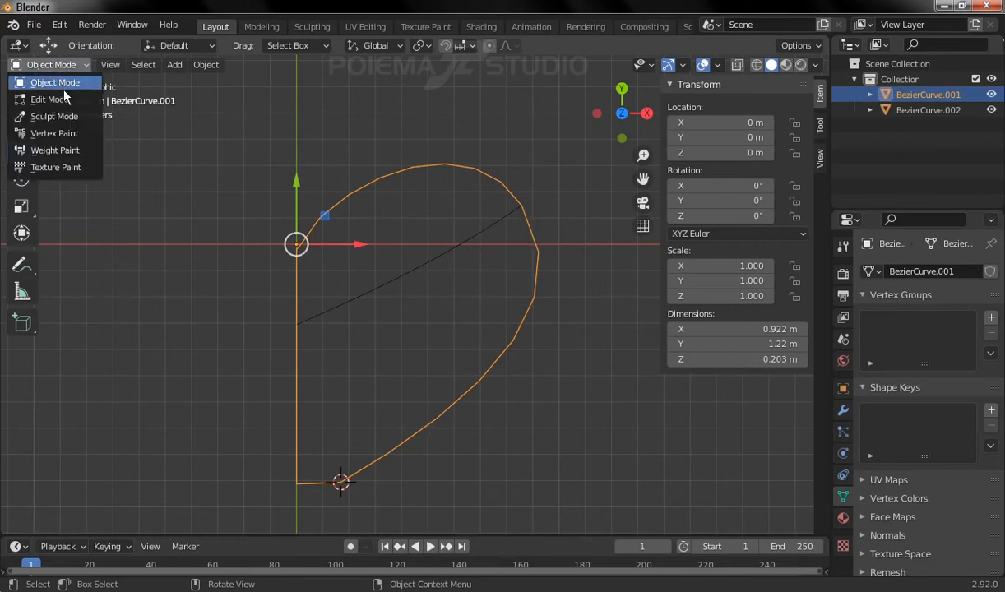
pyautogui.click(67, 98)
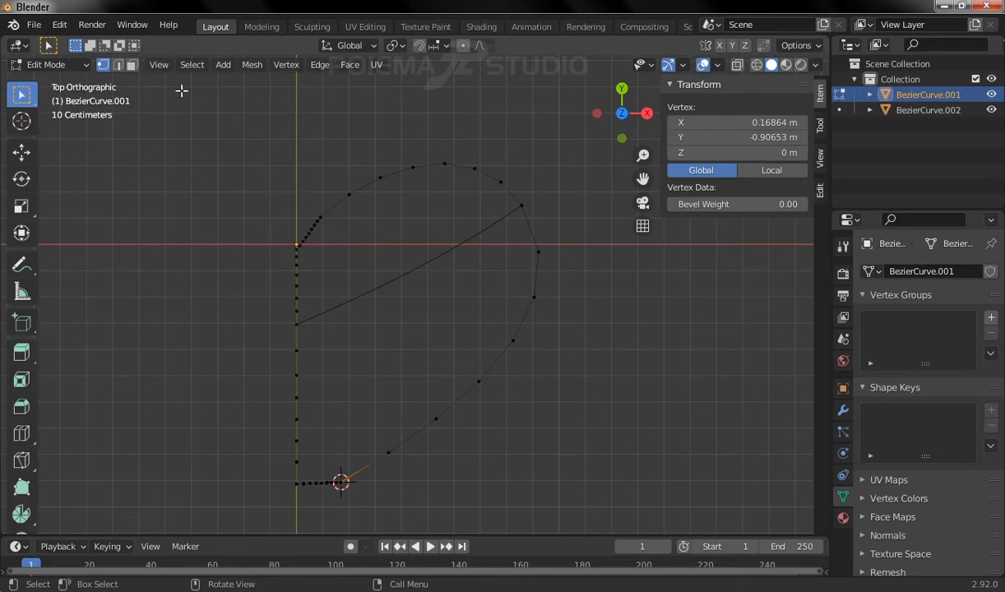
pyautogui.click(117, 66)
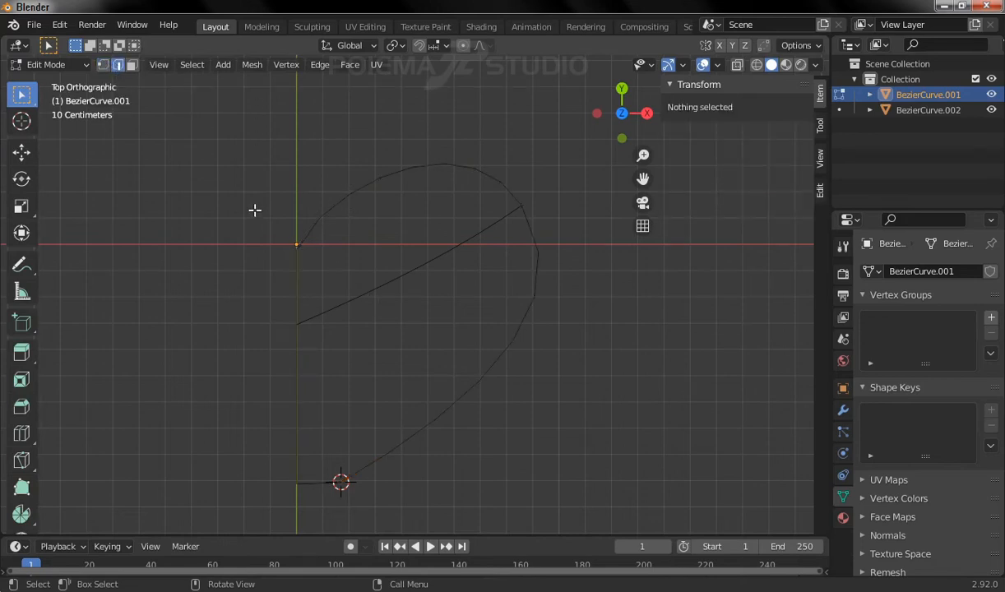
pyautogui.moveTo(251, 208); pyautogui.dragTo(320, 329)
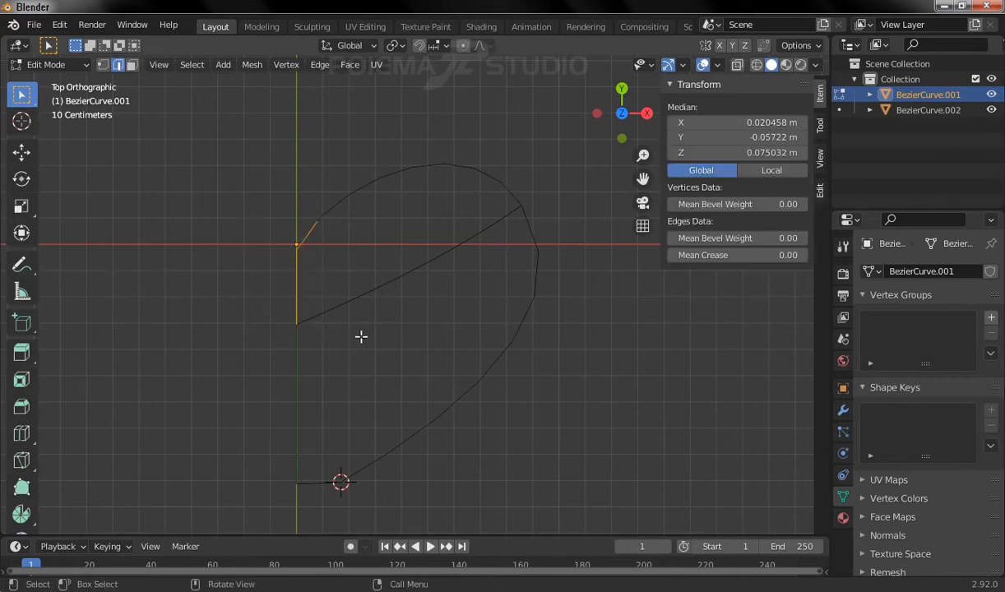
pyautogui.moveTo(265, 130); pyautogui.dragTo(527, 219)
pyautogui.moveTo(265, 180); pyautogui.dragTo(342, 236)
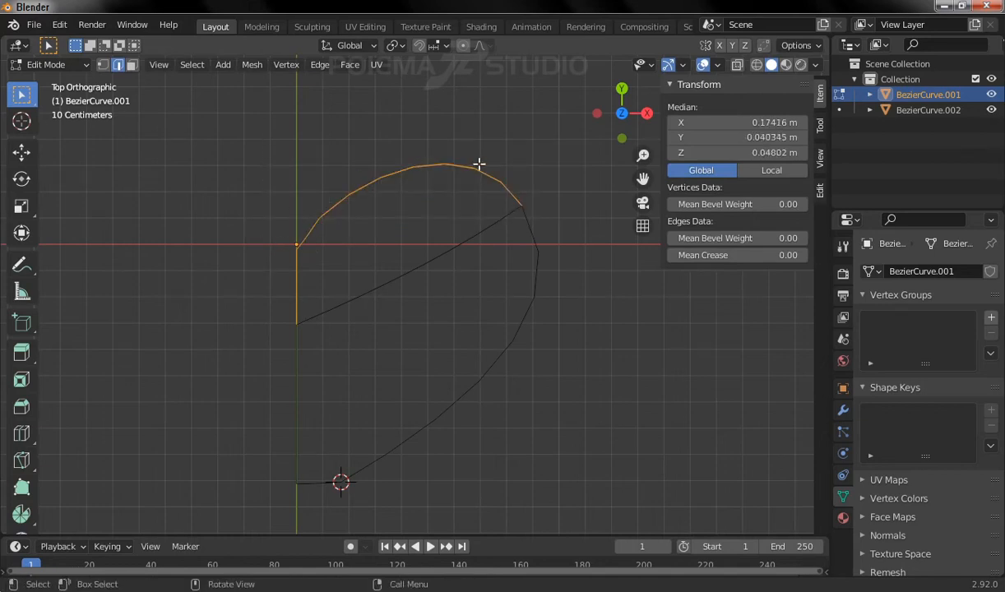
pyautogui.keyDown('ctrl'); pyautogui.moveTo(463, 284); pyautogui.dragTo(470, 245, button='middle'); pyautogui.keyUp('ctrl')
pyautogui.moveTo(559, 274); pyautogui.dragTo(303, 182, button='middle')
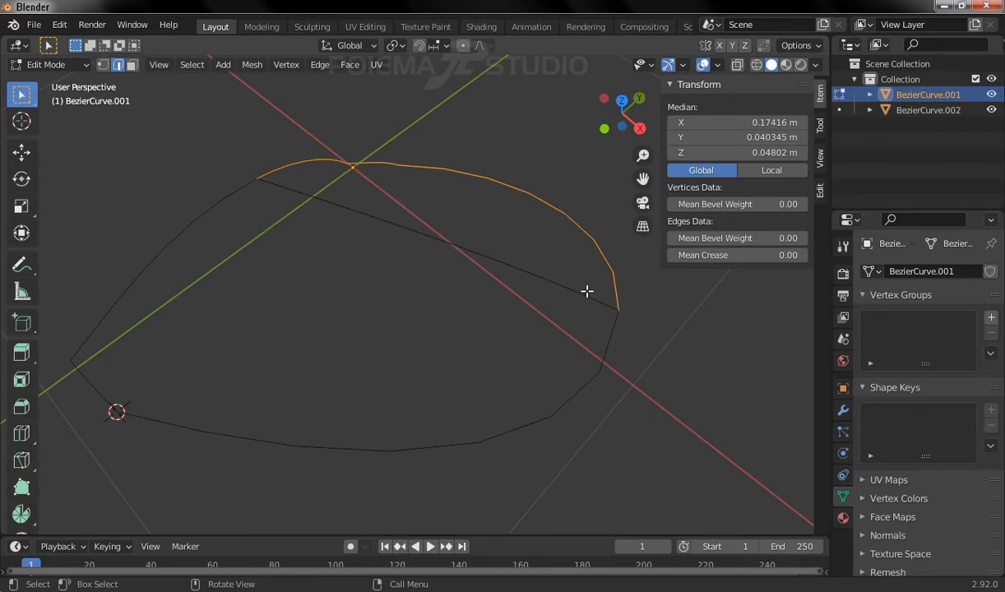
pyautogui.moveTo(276, 219); pyautogui.dragTo(353, 277, button='middle')
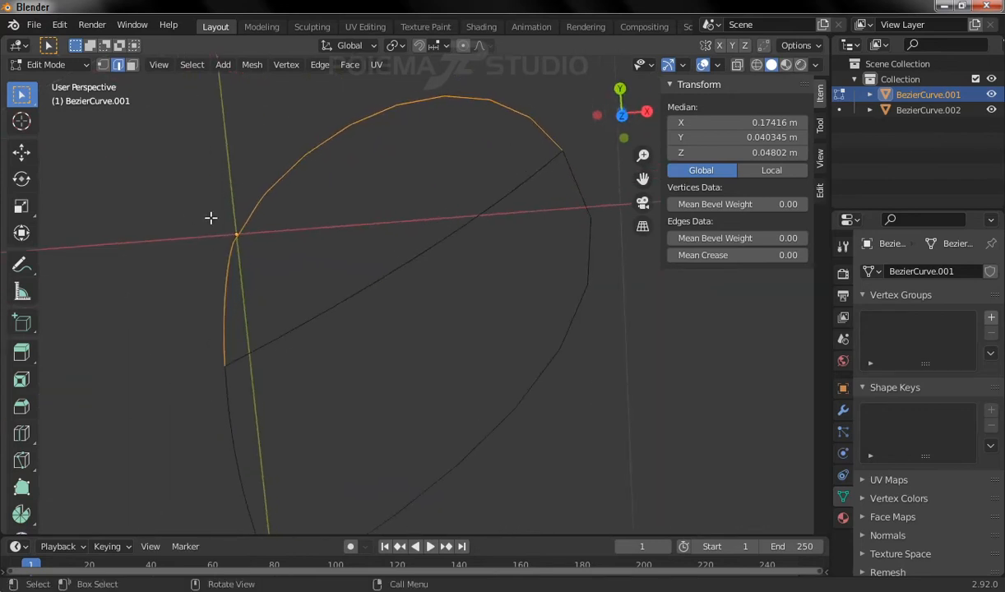
pyautogui.click(255, 70)
pyautogui.moveTo(311, 213)
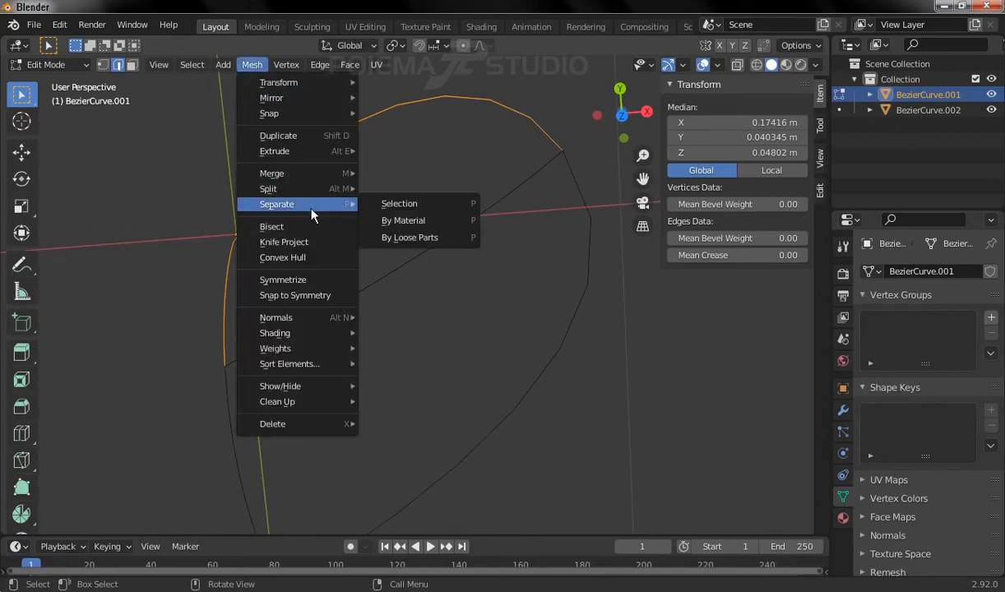
pyautogui.click(415, 205)
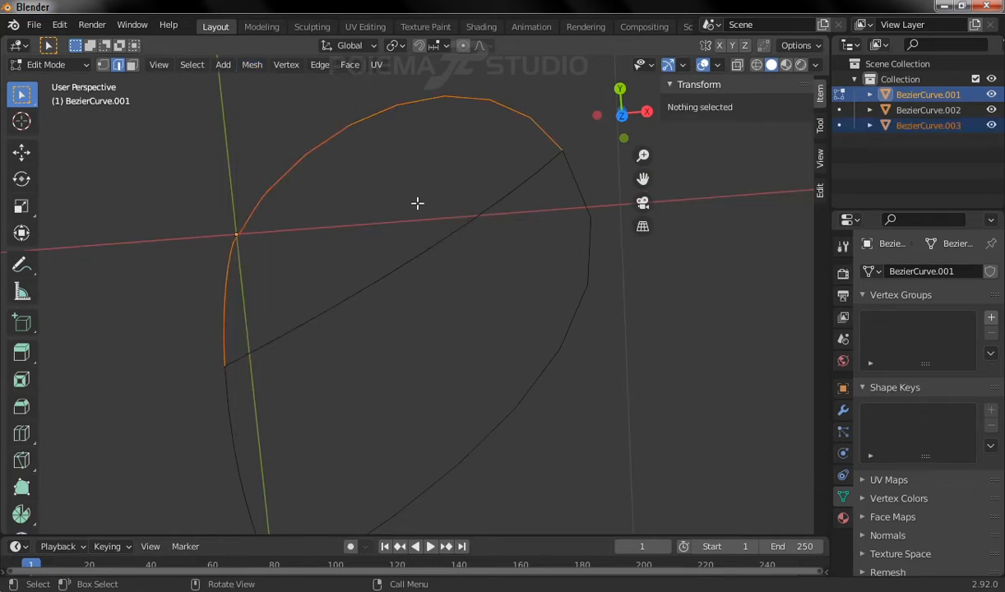
pyautogui.click(60, 60)
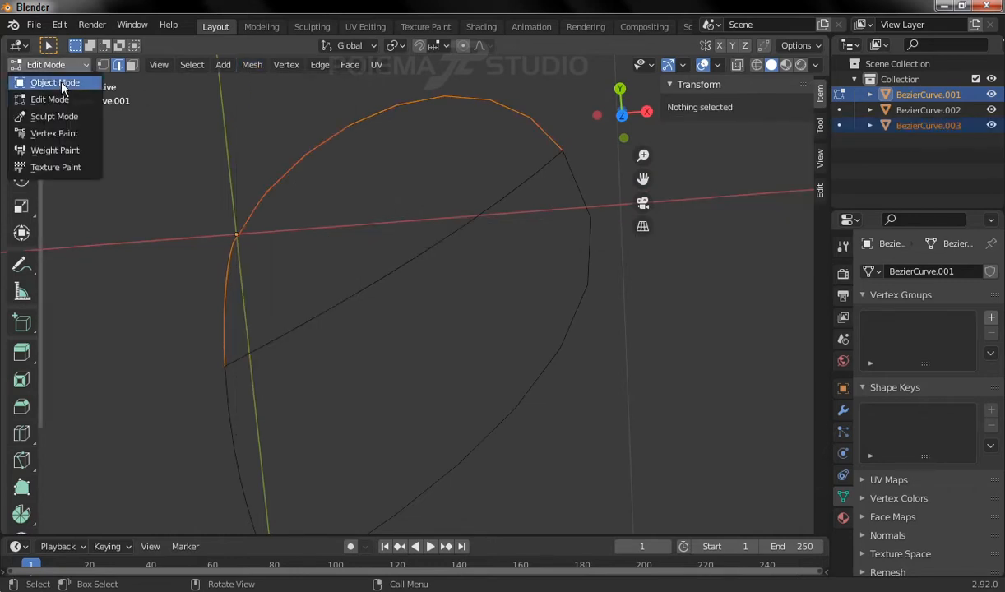
pyautogui.click(49, 80)
# Step: Try moving the separated upper outline piece away from the rest of the half-heart
pyautogui.click(280, 177)
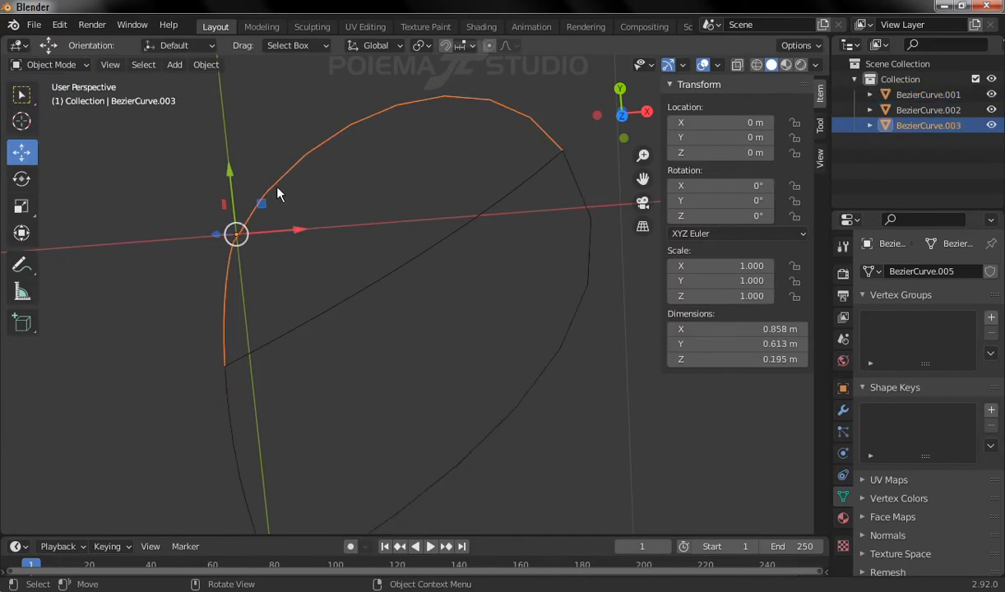
pyautogui.moveTo(242, 230); pyautogui.dragTo(226, 168)
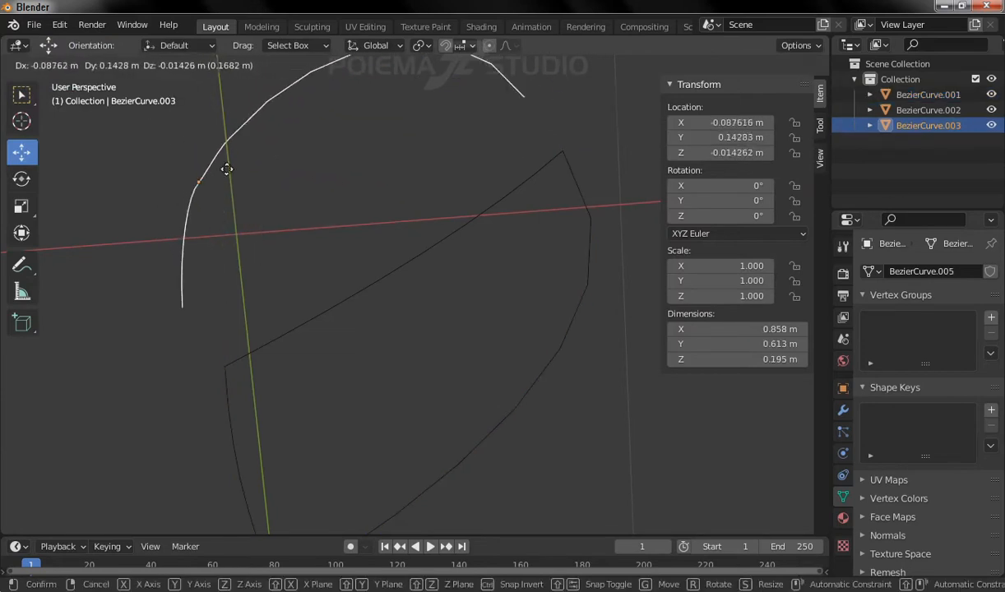
pyautogui.rightClick(230, 172)
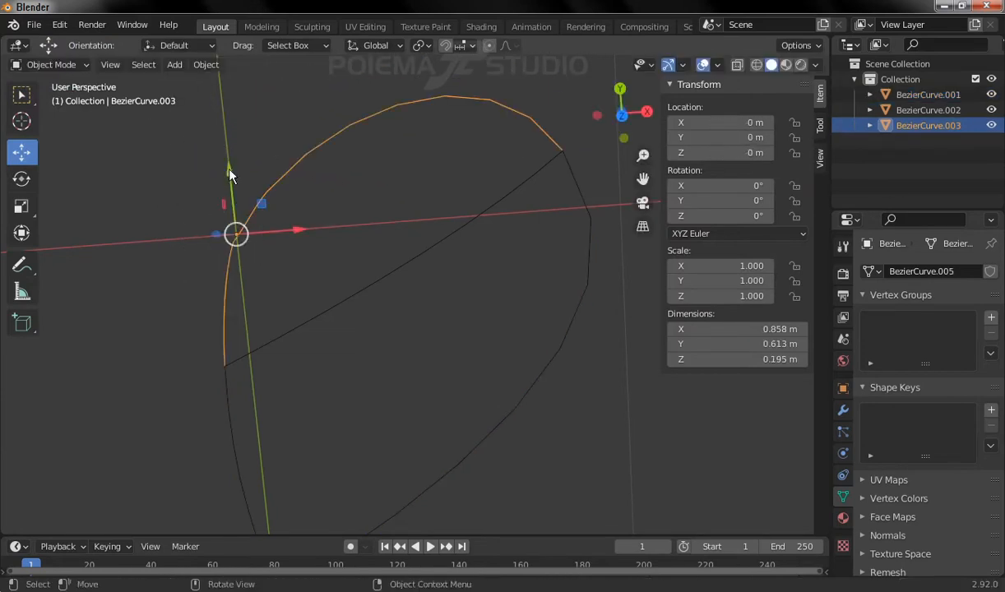
# Step: Duplicate the diagonal curve that divides the half-heart outline
pyautogui.click(371, 289)
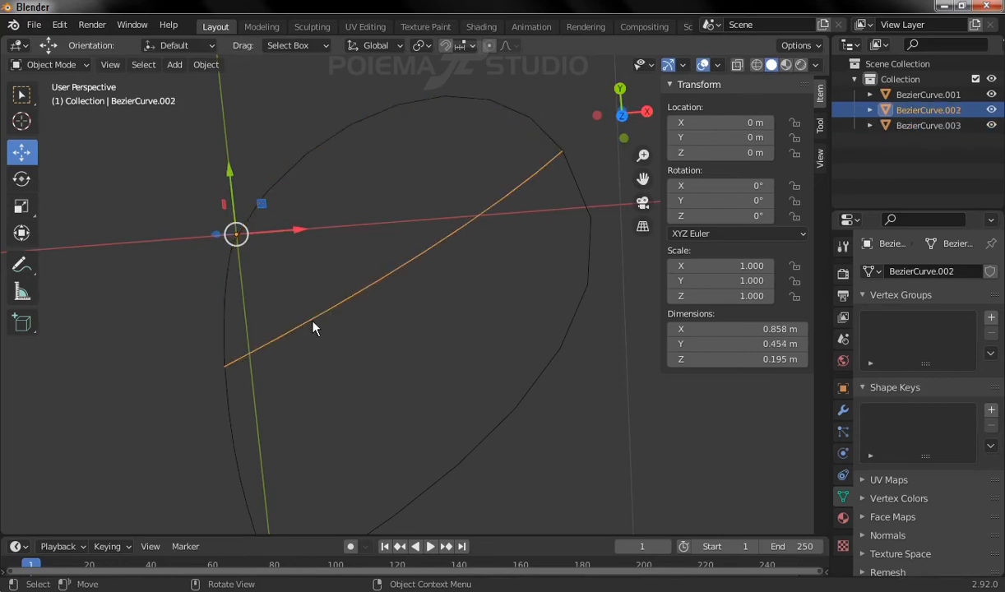
pyautogui.moveTo(236, 233); pyautogui.dragTo(277, 184)
pyautogui.rightClick(277, 184)
pyautogui.click(207, 66)
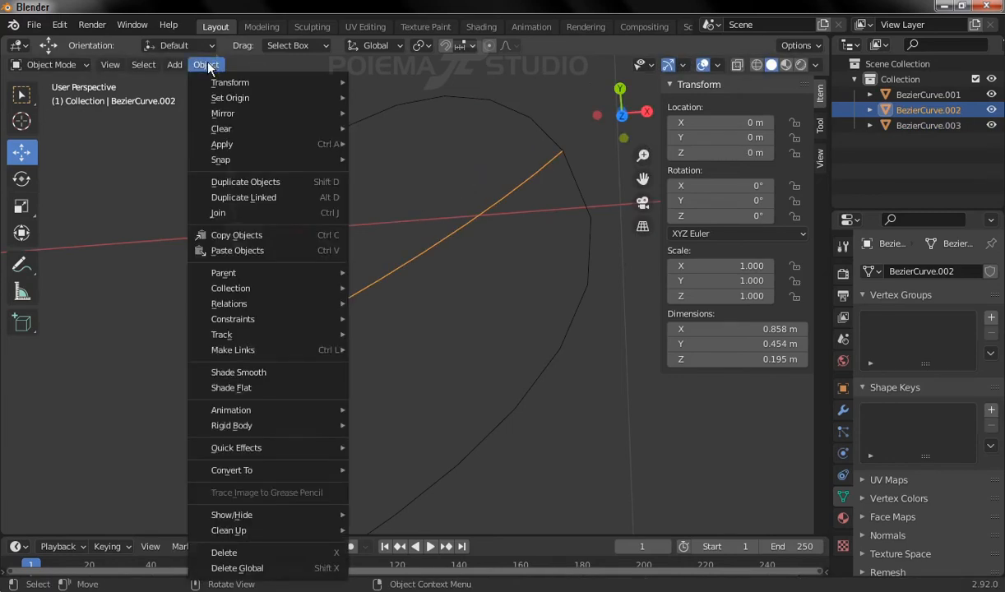
pyautogui.click(284, 181)
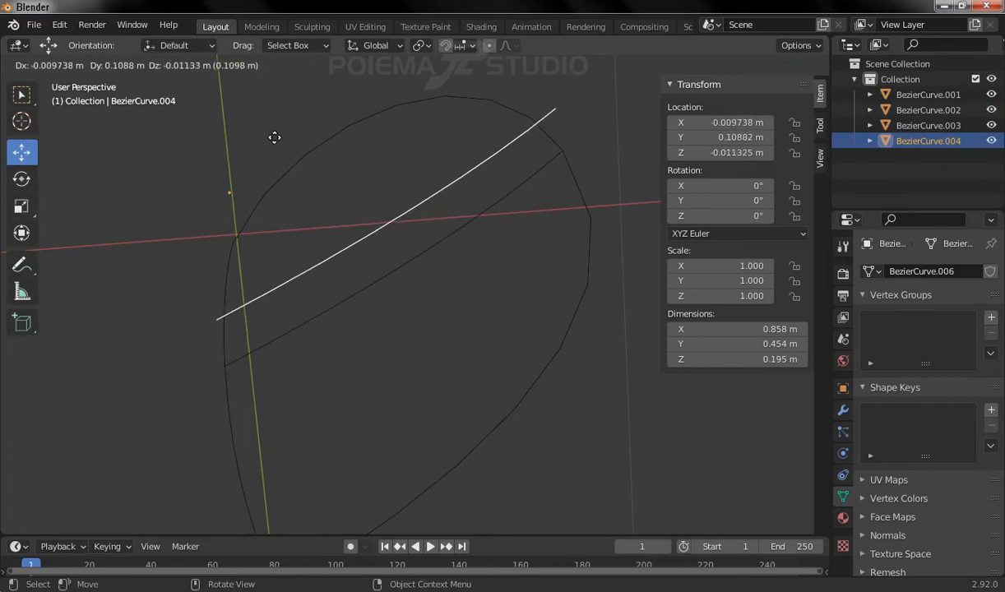
# Step: Keep the duplicated dividing curve at its original position and join it with the upper arc into one object
pyautogui.rightClick(276, 145)
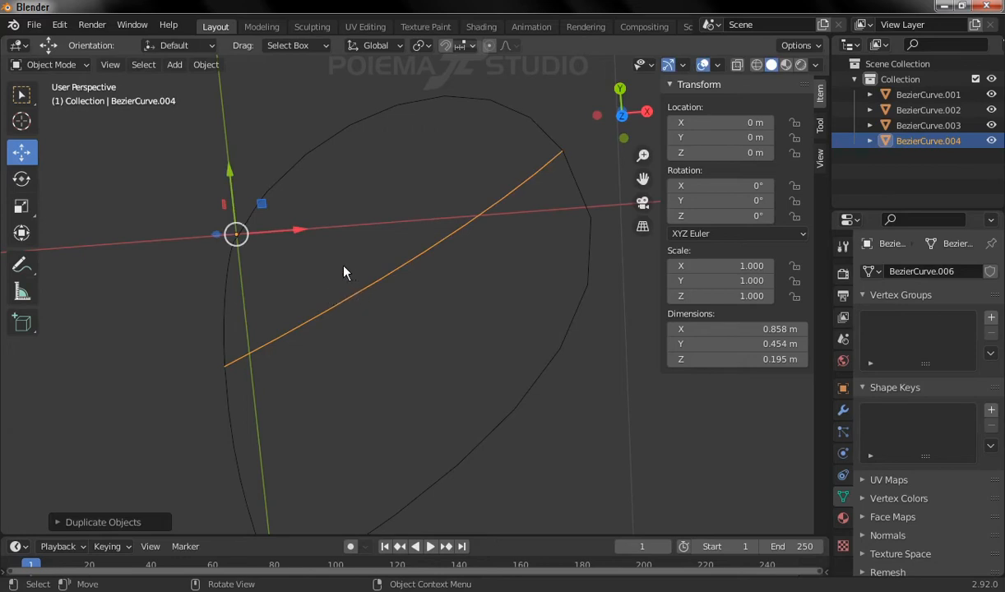
pyautogui.keyDown('shift'); pyautogui.click(287, 166); pyautogui.keyUp('shift')
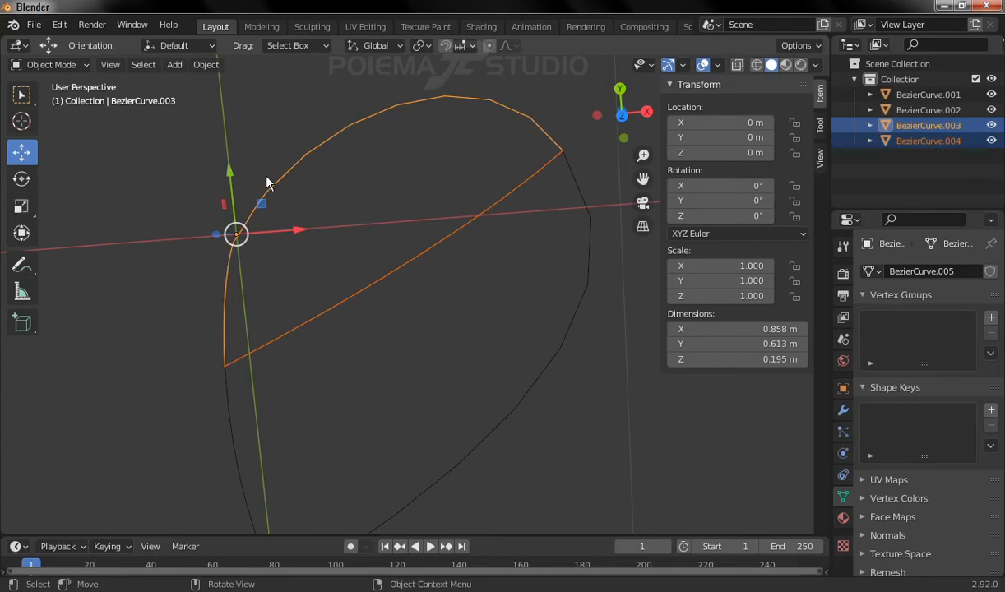
pyautogui.moveTo(371, 226); pyautogui.dragTo(251, 271, button='middle')
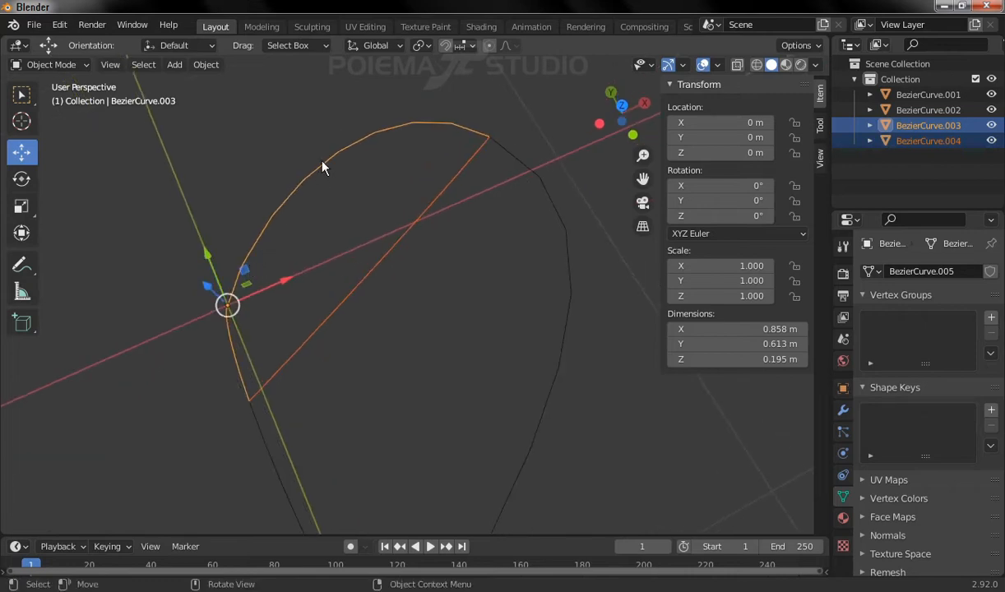
pyautogui.click(210, 66)
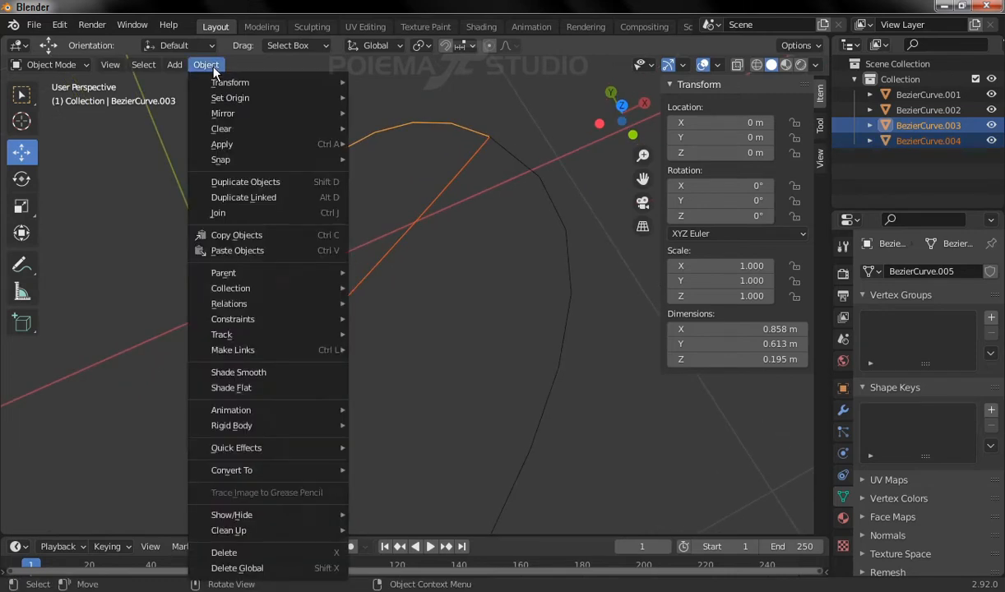
pyautogui.click(262, 212)
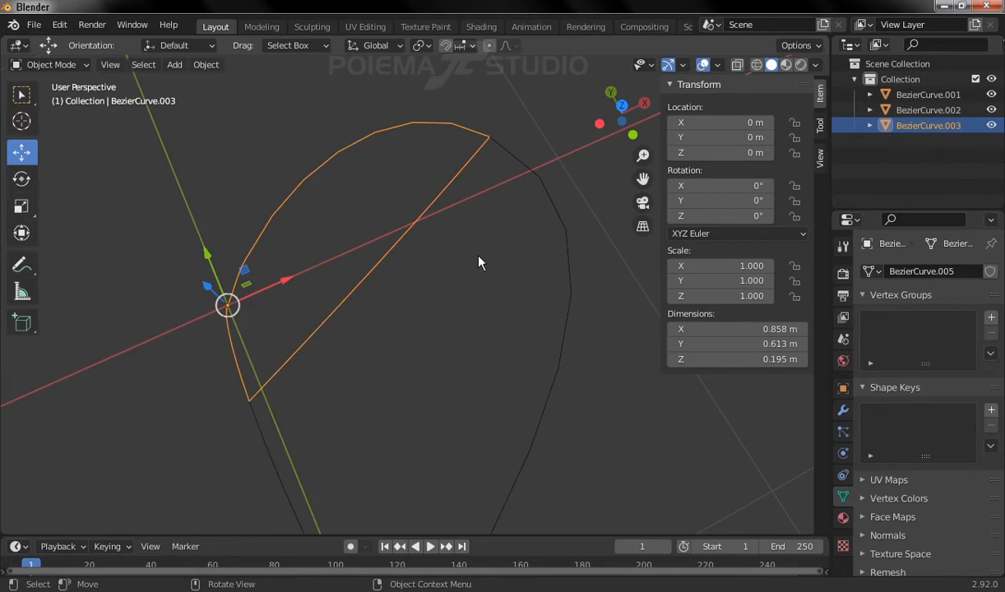
# Step: Check the overlapping curves by selecting them in turn, and hide the joined upper loop
pyautogui.click(456, 193)
pyautogui.click(435, 207)
pyautogui.click(435, 207)
pyautogui.moveTo(455, 317); pyautogui.dragTo(407, 292, button='middle')
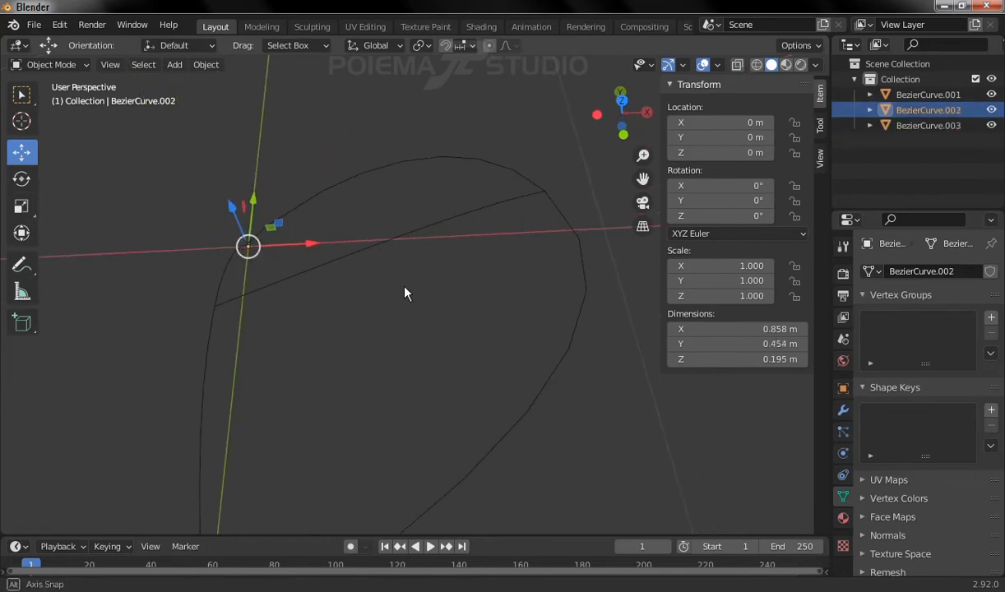
pyautogui.click(444, 170)
pyautogui.moveTo(436, 187); pyautogui.dragTo(459, 227, button='middle')
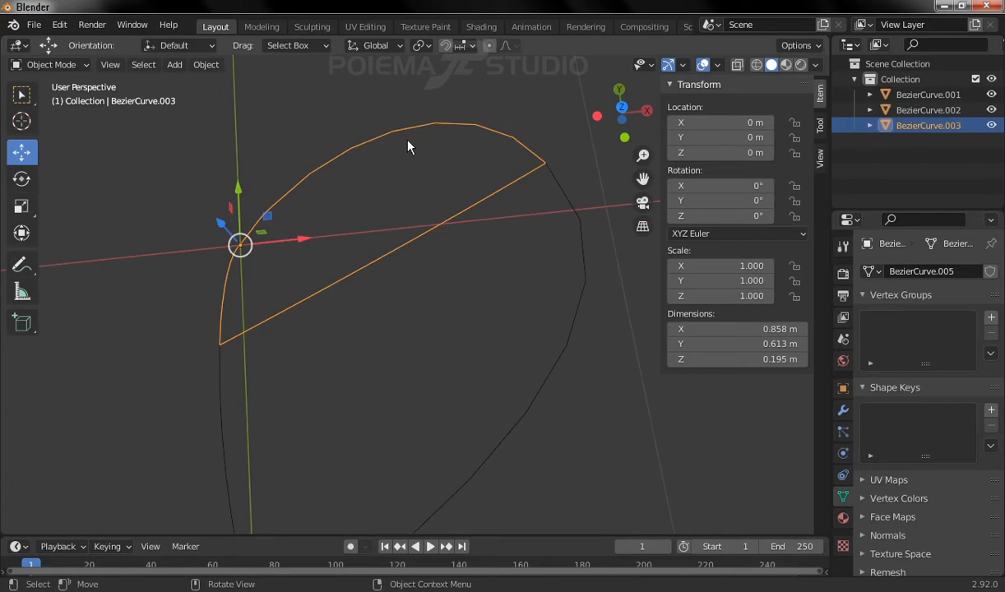
pyautogui.click(992, 125)
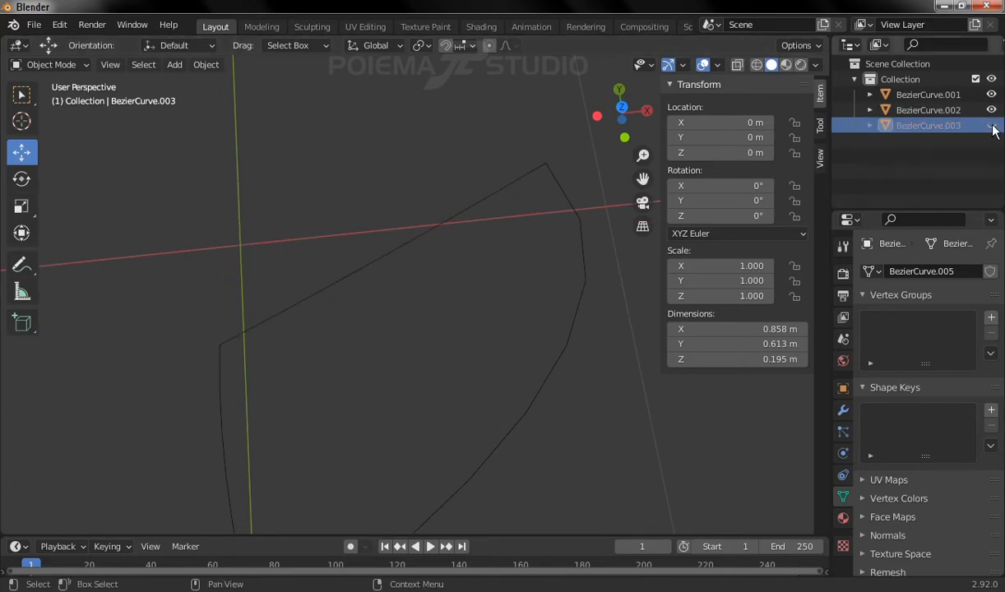
# Step: Join the remaining dividing curve with the lower outline curve into one object
pyautogui.click(447, 234)
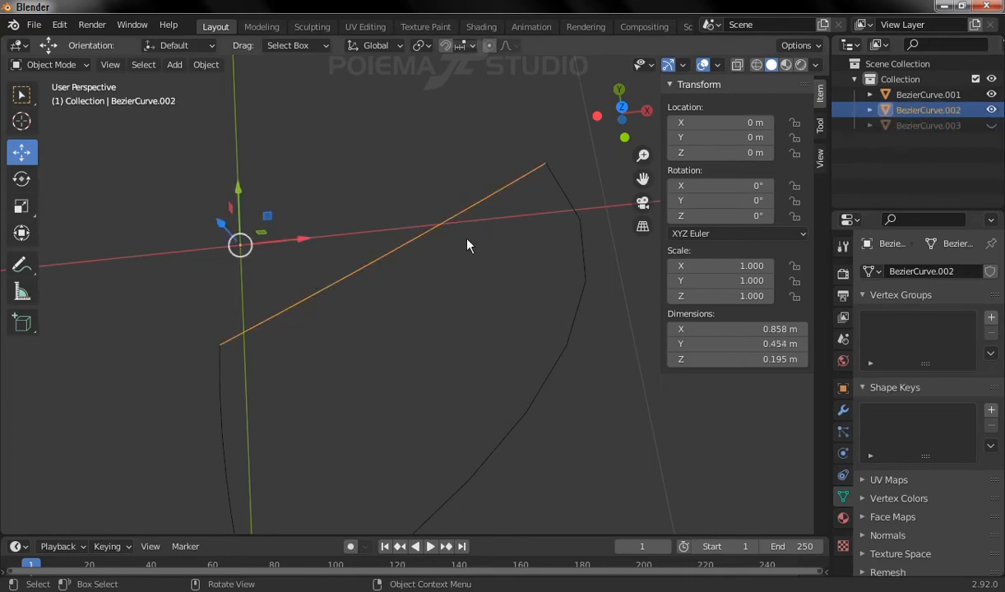
pyautogui.keyDown('shift'); pyautogui.click(579, 284); pyautogui.keyUp('shift')
pyautogui.moveTo(484, 214); pyautogui.dragTo(531, 317, button='middle')
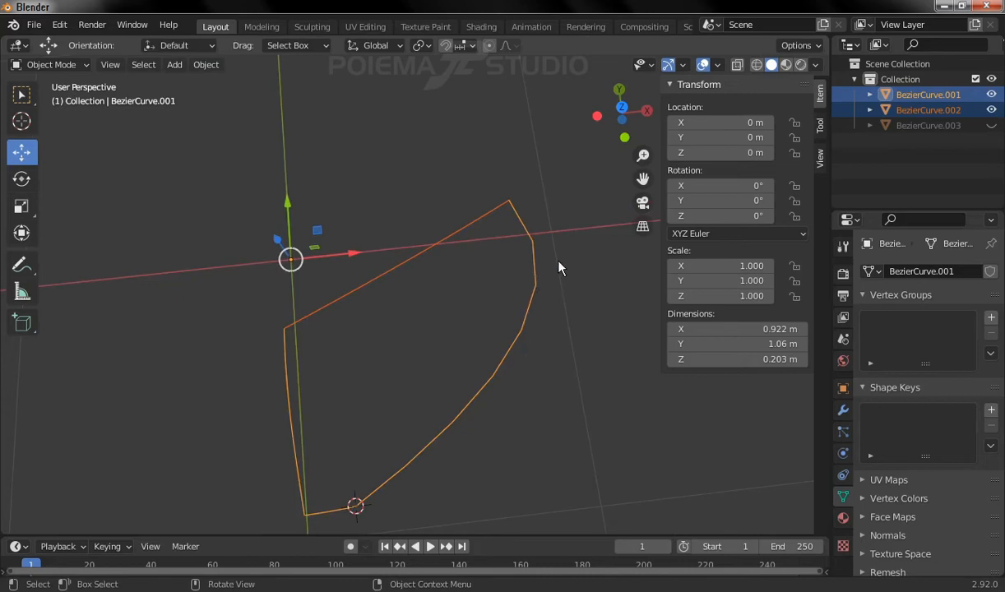
pyautogui.moveTo(483, 325); pyautogui.dragTo(466, 302, button='middle')
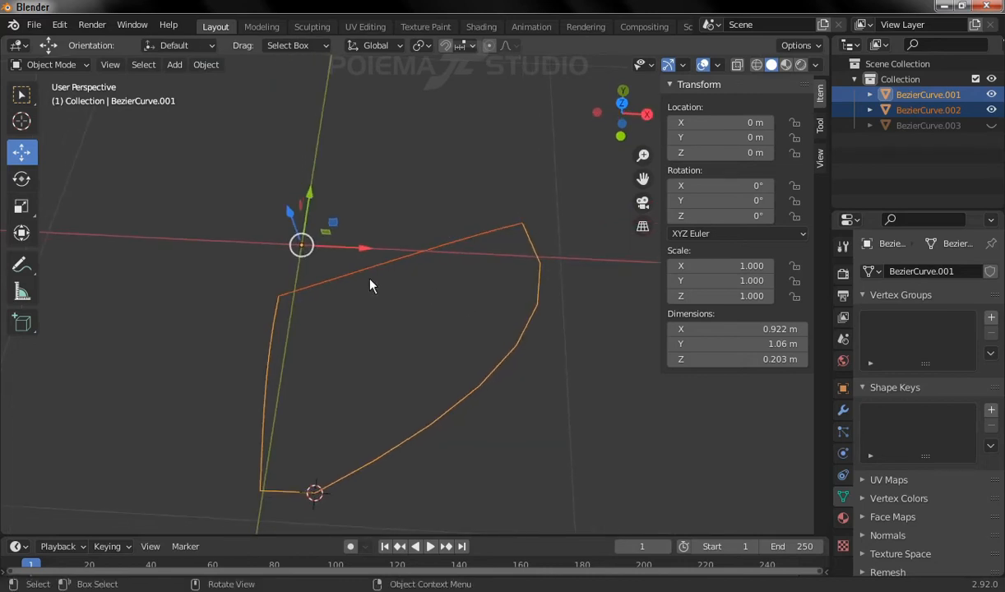
pyautogui.click(209, 66)
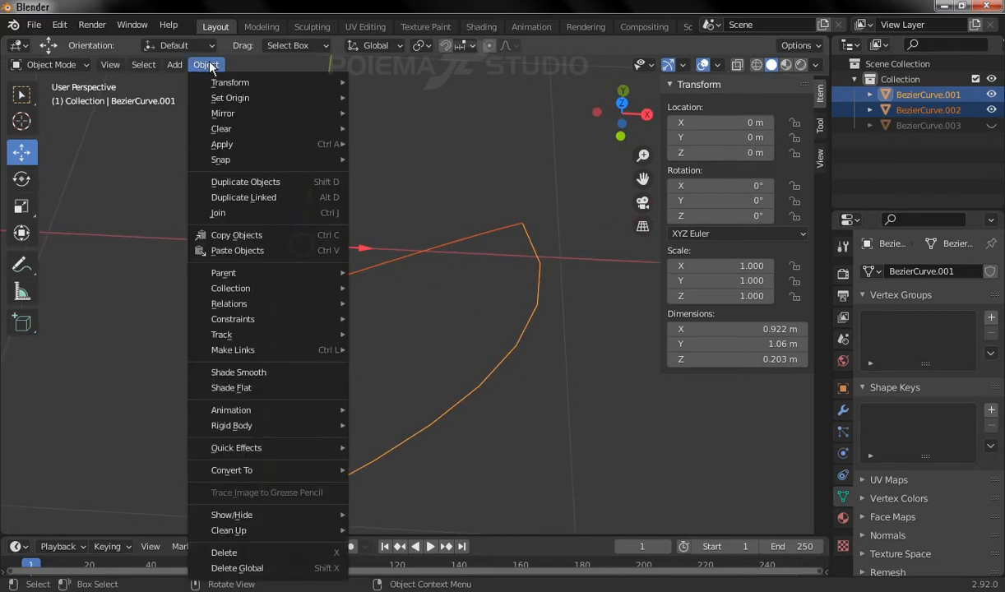
pyautogui.click(252, 203)
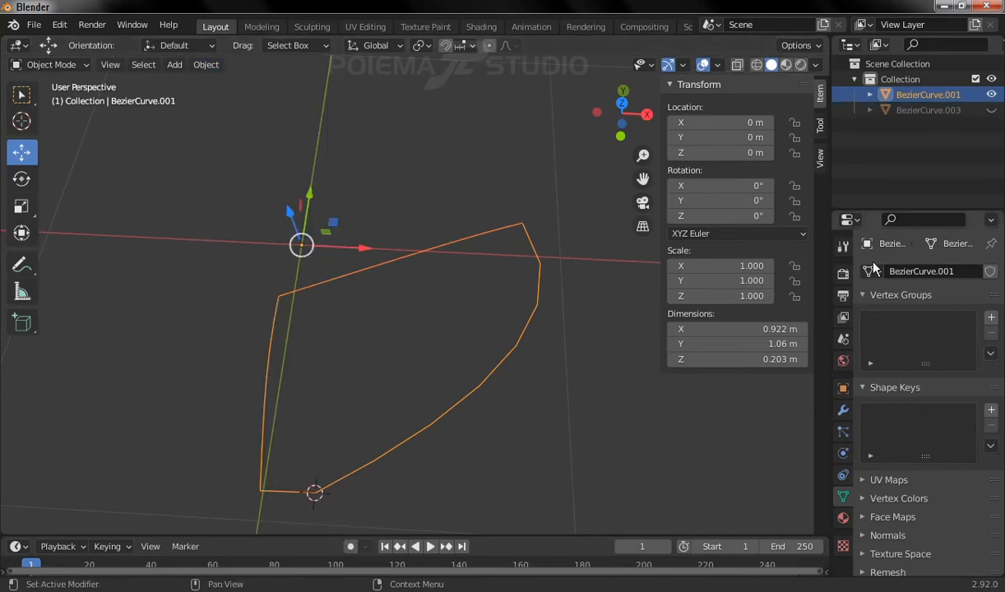
# Step: Unhide the upper loop and check both loops by selecting each one, ending with the upper loop selected
pyautogui.click(991, 110)
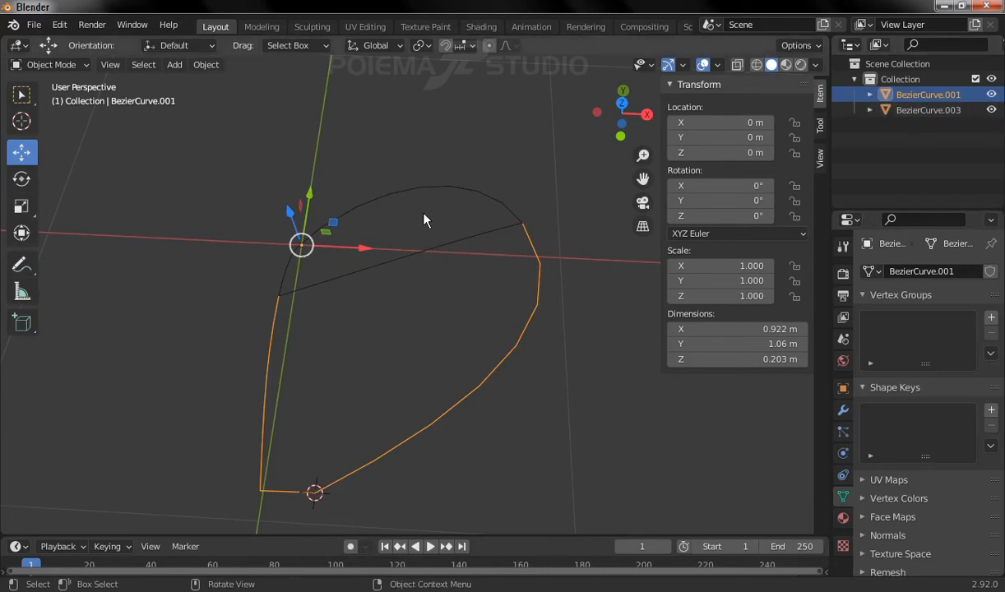
pyautogui.click(431, 191)
pyautogui.click(537, 277)
pyautogui.click(482, 197)
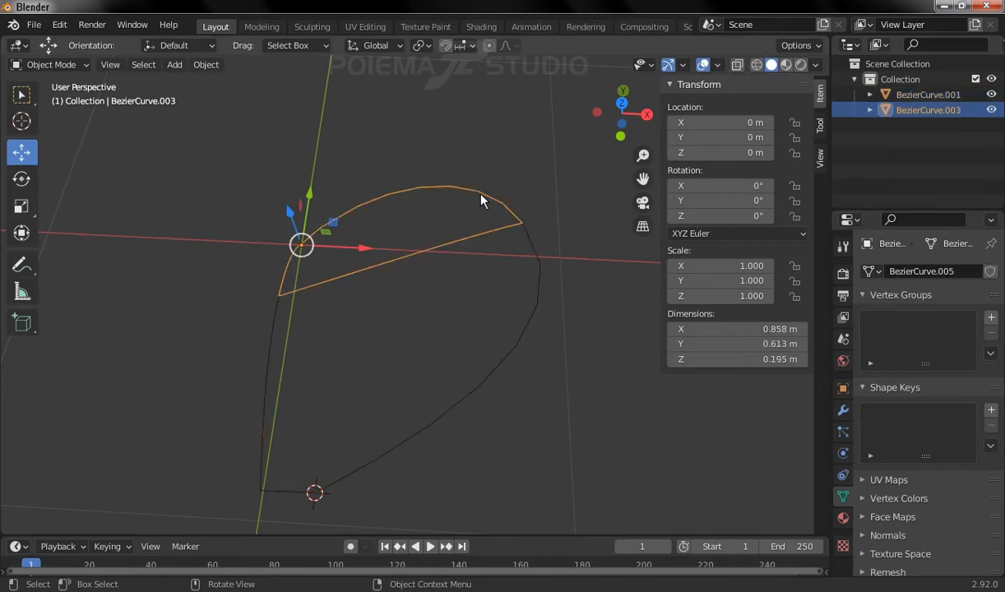
pyautogui.moveTo(393, 236); pyautogui.dragTo(519, 279, button='middle')
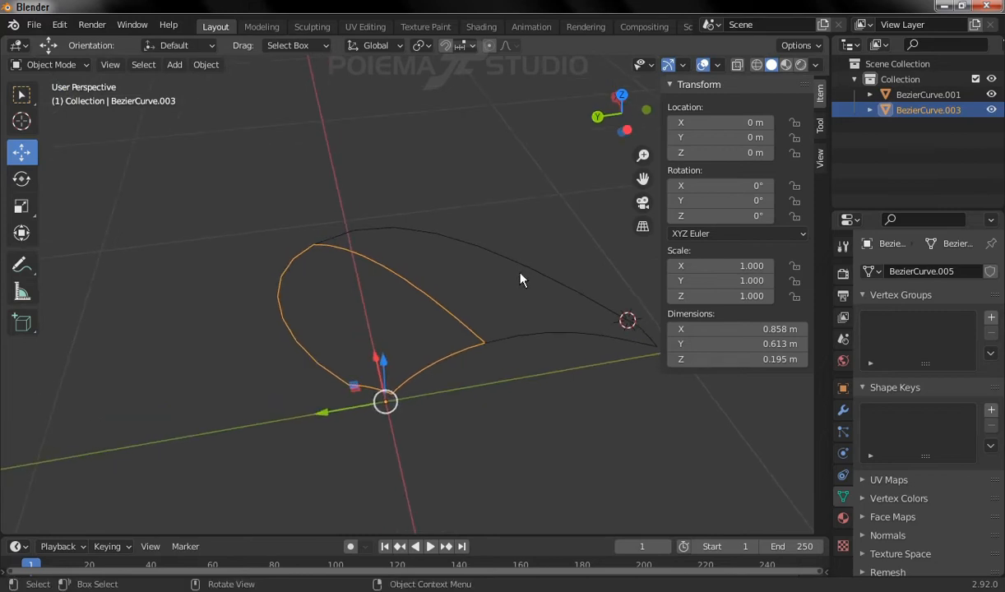
pyautogui.moveTo(284, 308); pyautogui.dragTo(512, 333, button='middle')
pyautogui.moveTo(448, 290); pyautogui.dragTo(360, 325, button='middle')
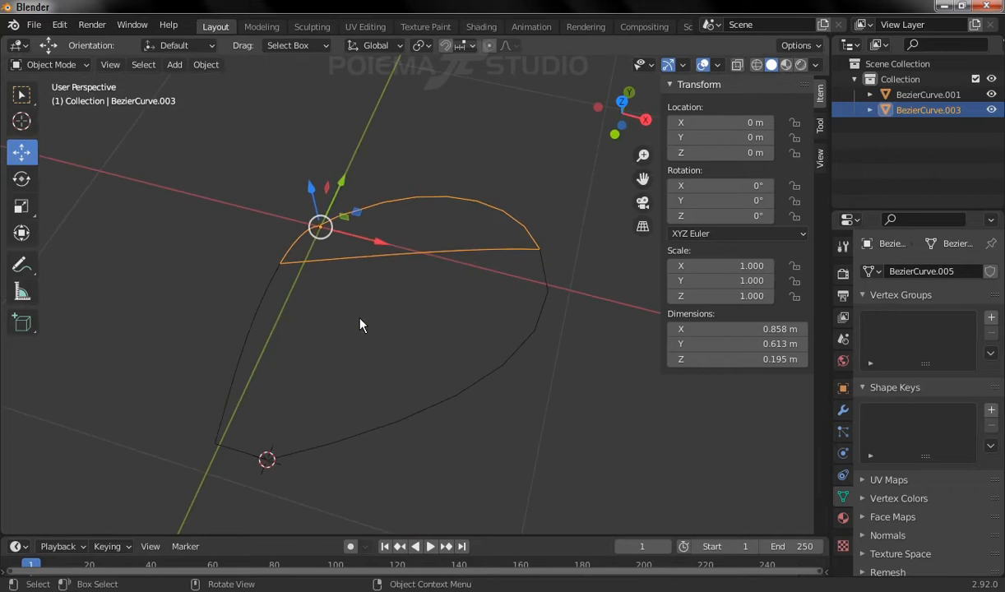
# Step: Open the upper loop in Edit Mode, turn on X-ray and select all its edges
pyautogui.click(74, 64)
pyautogui.click(73, 89)
pyautogui.keyDown('shift'); pyautogui.moveTo(496, 220); pyautogui.dragTo(484, 259, button='middle'); pyautogui.keyUp('shift')
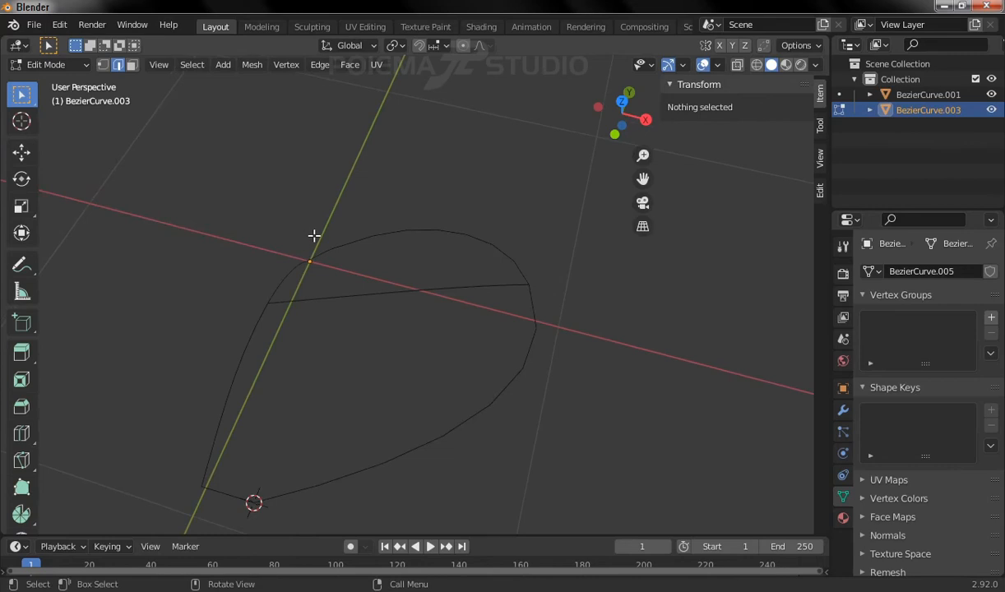
pyautogui.moveTo(314, 235); pyautogui.dragTo(327, 267, button='middle')
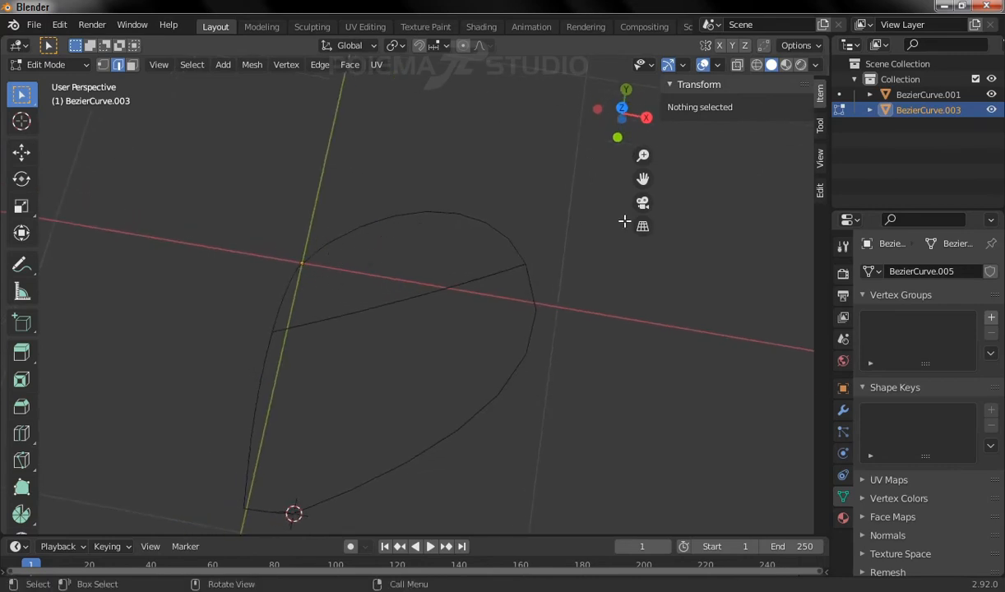
pyautogui.click(737, 66)
pyautogui.moveTo(380, 230); pyautogui.dragTo(426, 281, button='middle')
pyautogui.moveTo(205, 137); pyautogui.dragTo(591, 369)
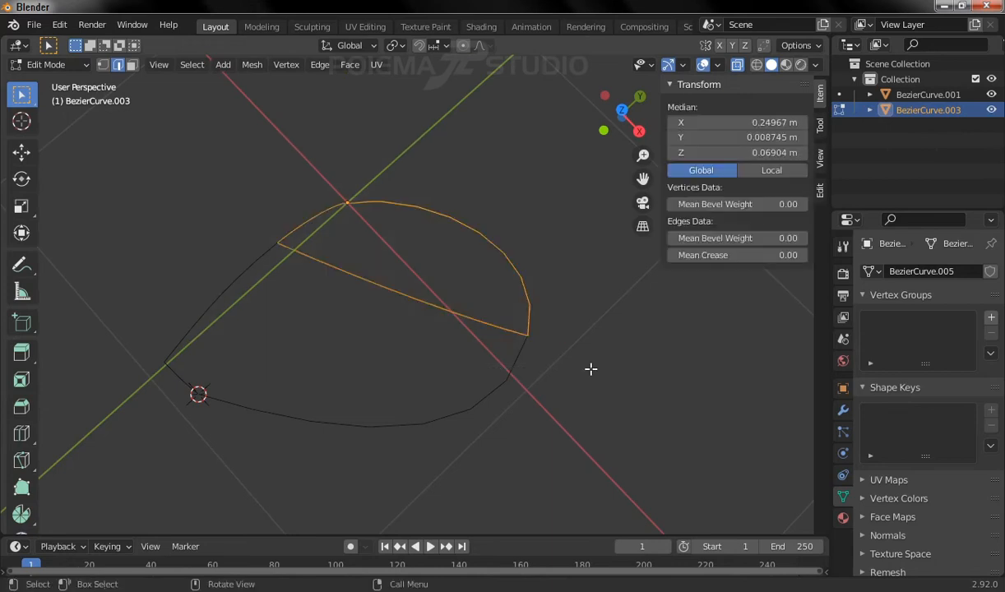
# Step: Select all the upper loop's points in vertex select mode and merge them by distance
pyautogui.click(104, 65)
pyautogui.moveTo(197, 148); pyautogui.dragTo(609, 404)
pyautogui.click(252, 65)
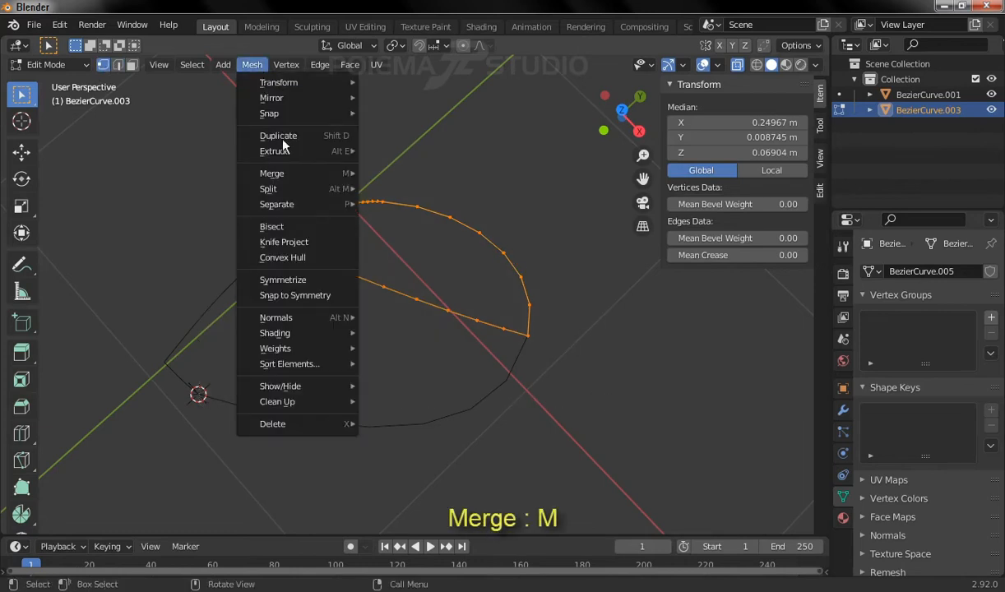
pyautogui.moveTo(285, 170)
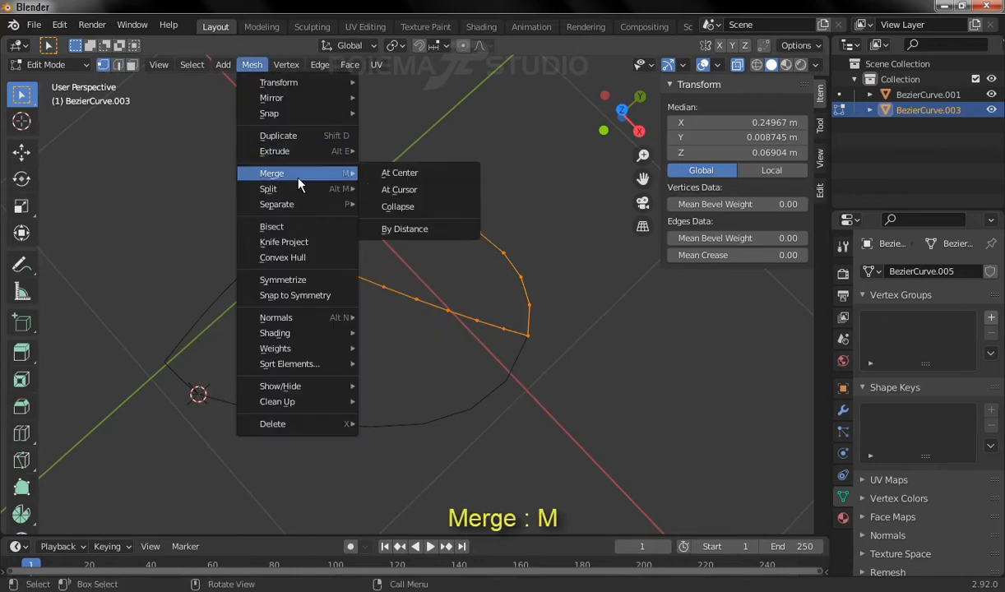
pyautogui.click(435, 228)
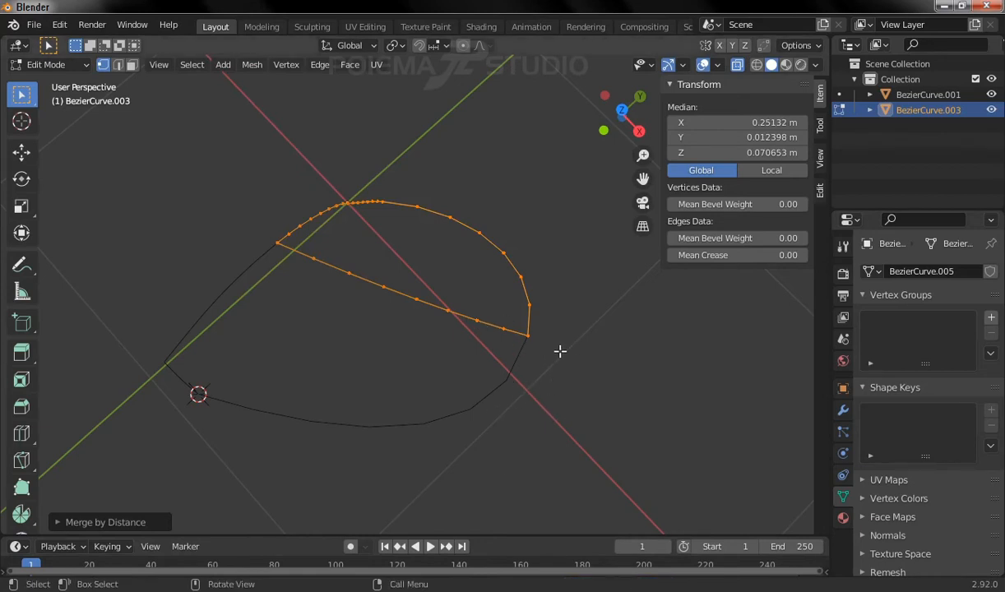
# Step: Fill the upper loop with faces using Grid Fill and inspect the surface from several angles
pyautogui.moveTo(425, 271); pyautogui.dragTo(395, 305, button='middle')
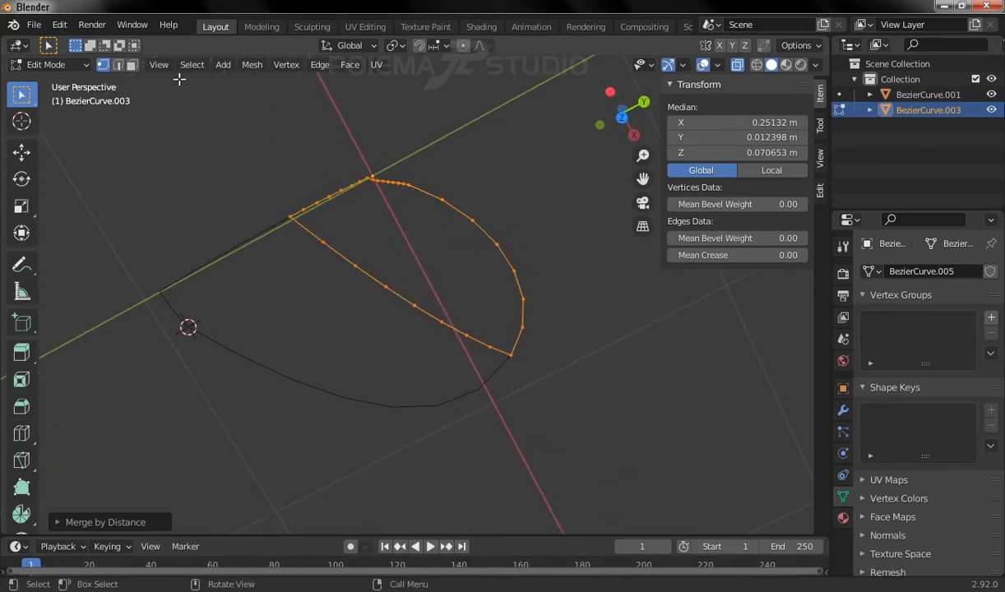
pyautogui.click(350, 65)
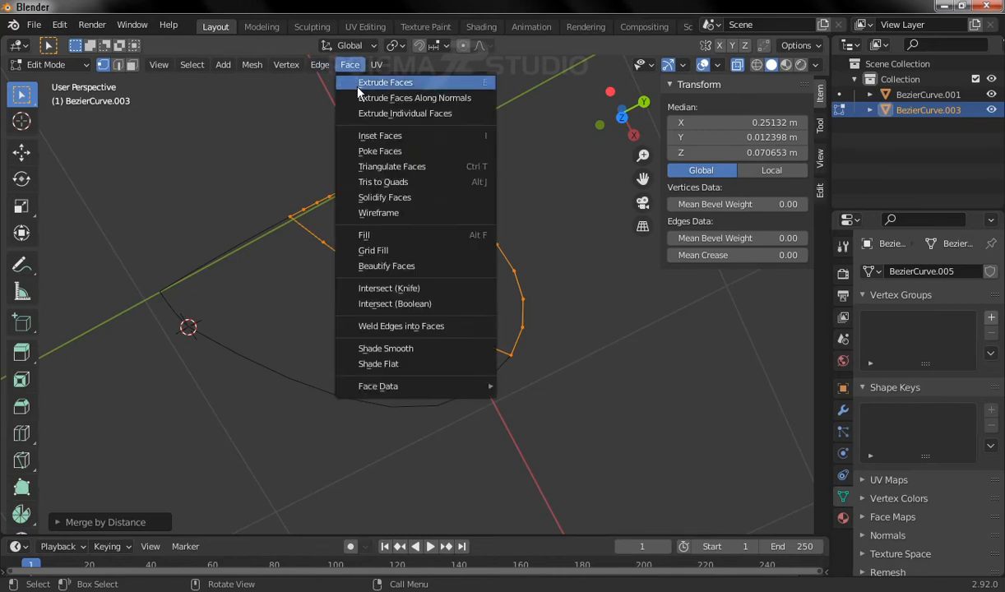
pyautogui.click(426, 250)
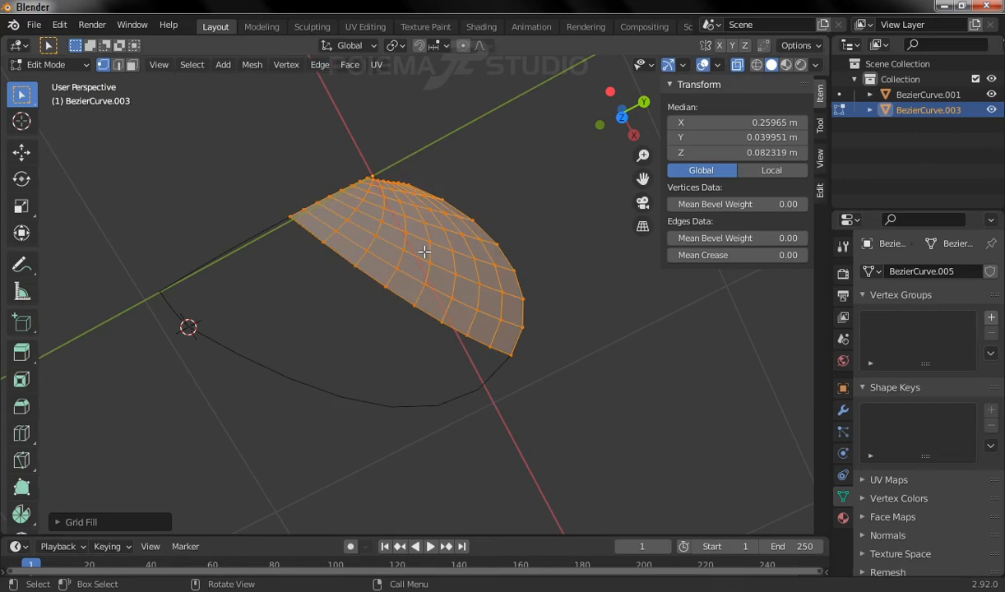
pyautogui.moveTo(456, 292); pyautogui.dragTo(202, 249, button='middle')
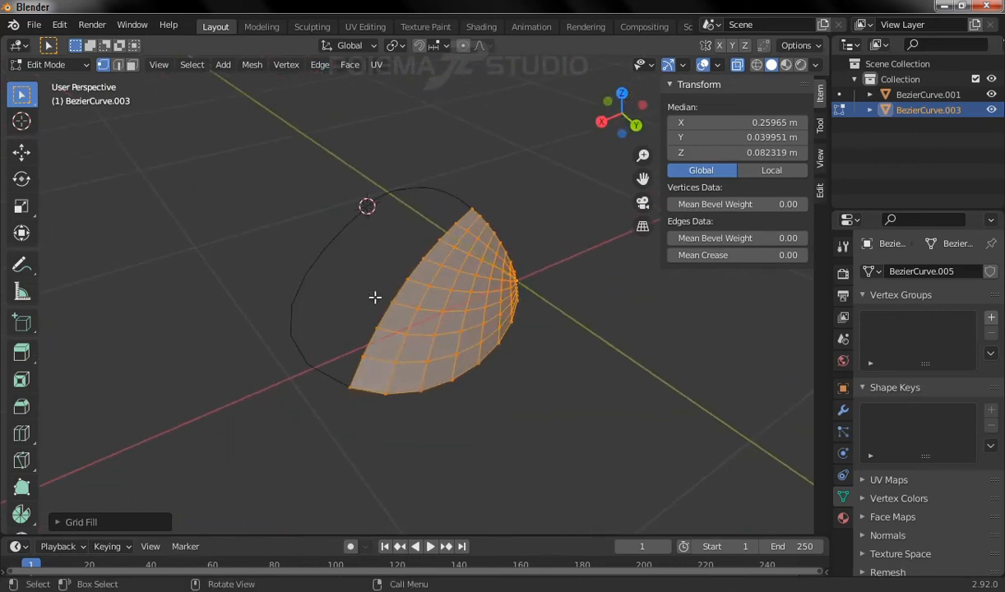
pyautogui.moveTo(354, 294); pyautogui.dragTo(491, 338, button='middle')
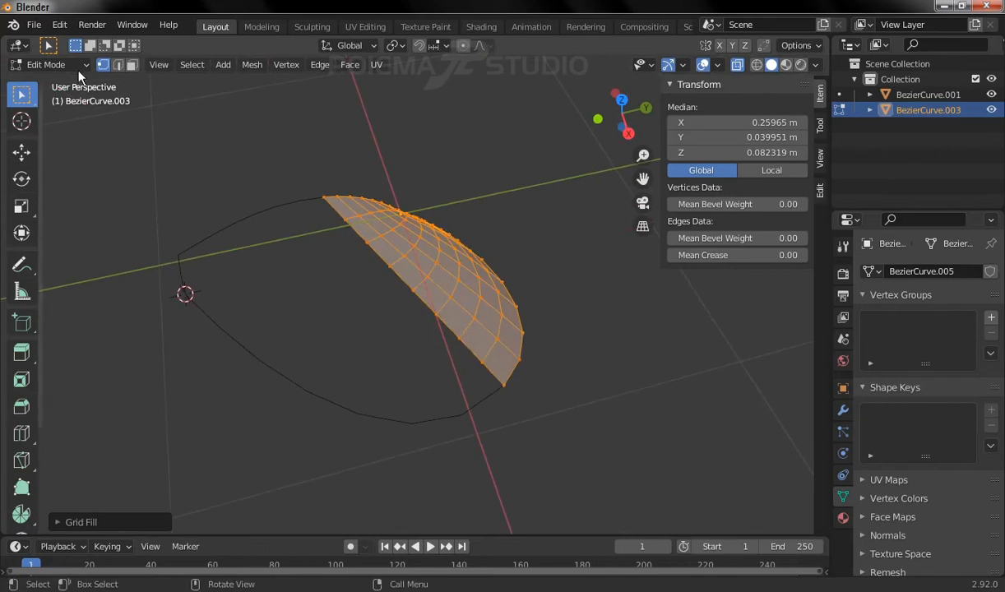
# Step: Return to Object Mode and open the lower outline loop in Edit Mode
pyautogui.click(71, 64)
pyautogui.click(72, 82)
pyautogui.click(243, 236)
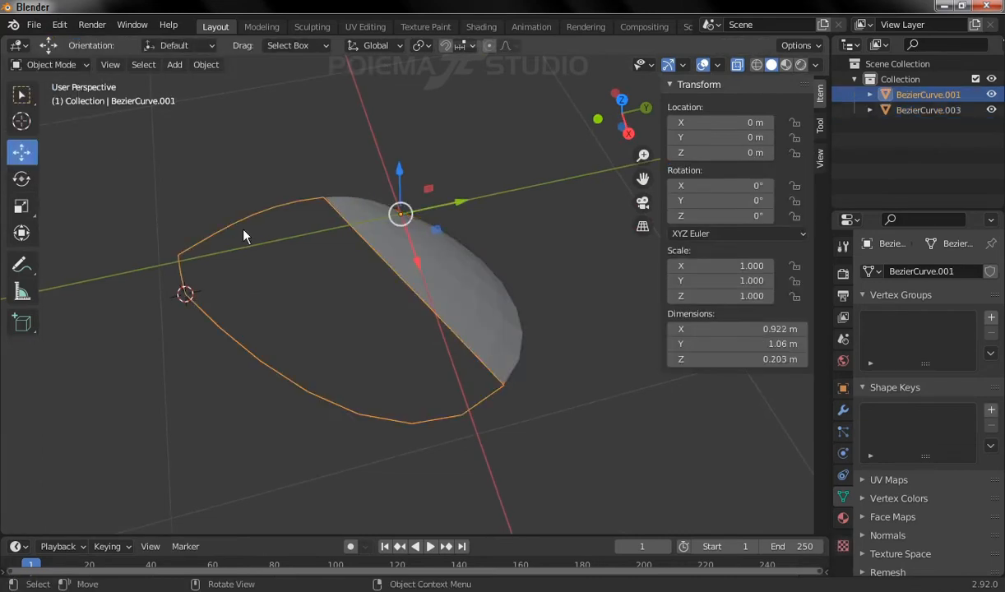
pyautogui.click(59, 64)
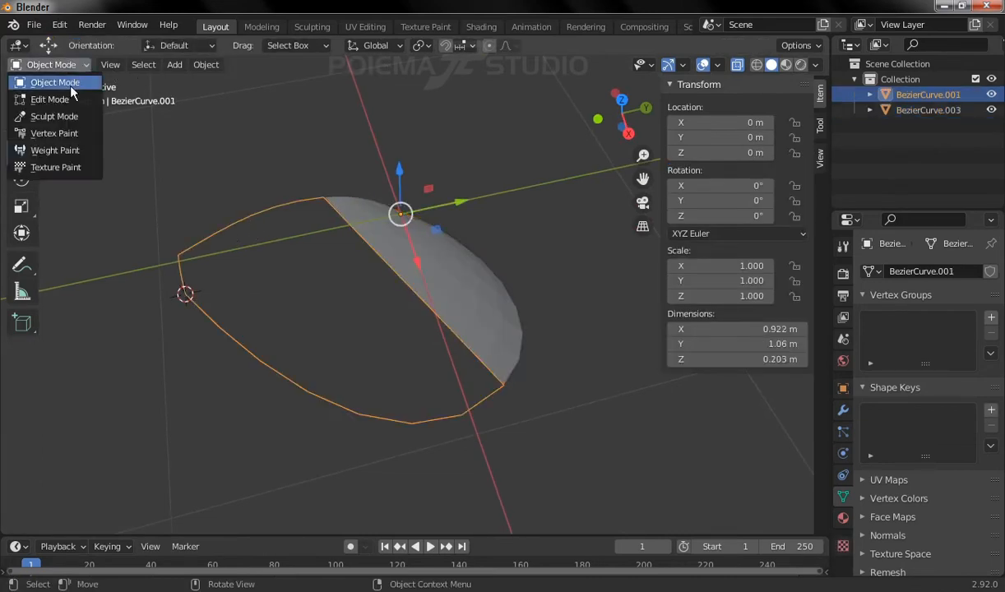
pyautogui.click(66, 96)
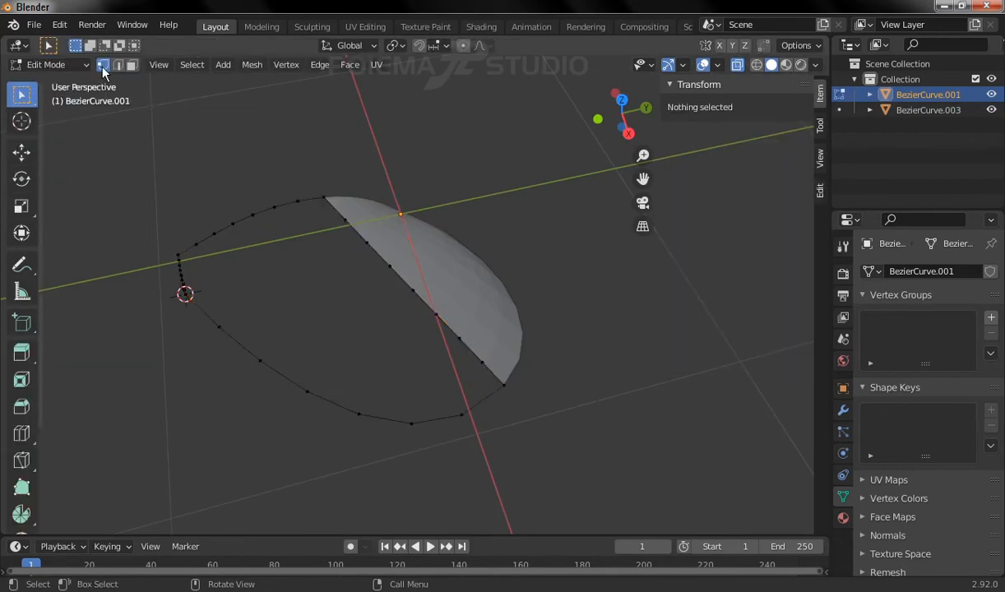
# Step: Select all the lower loop's points and merge them by distance
pyautogui.press('b')
pyautogui.moveTo(135, 154); pyautogui.dragTo(543, 501)
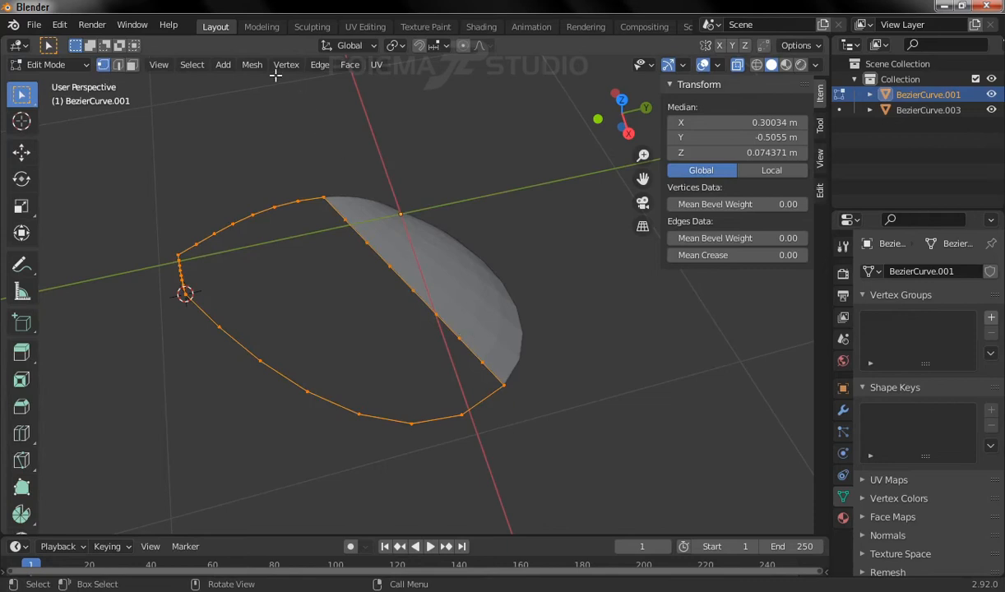
pyautogui.click(253, 65)
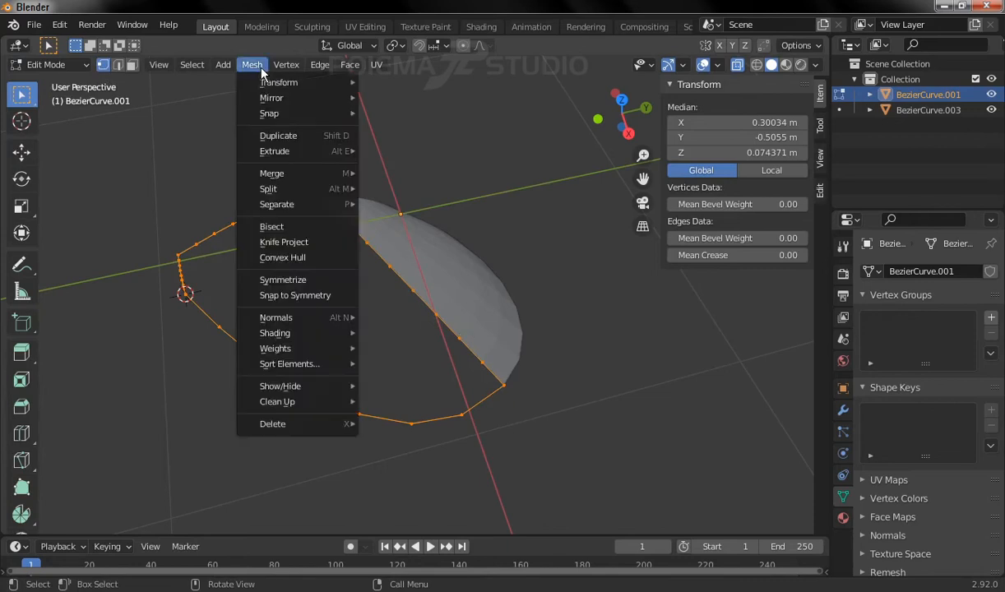
pyautogui.moveTo(300, 171)
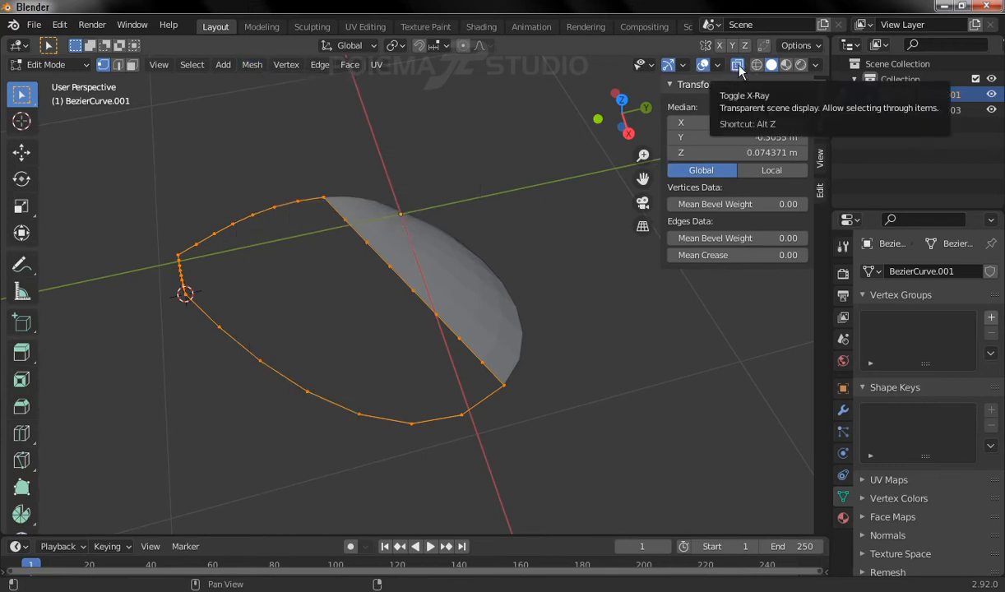
pyautogui.click(253, 65)
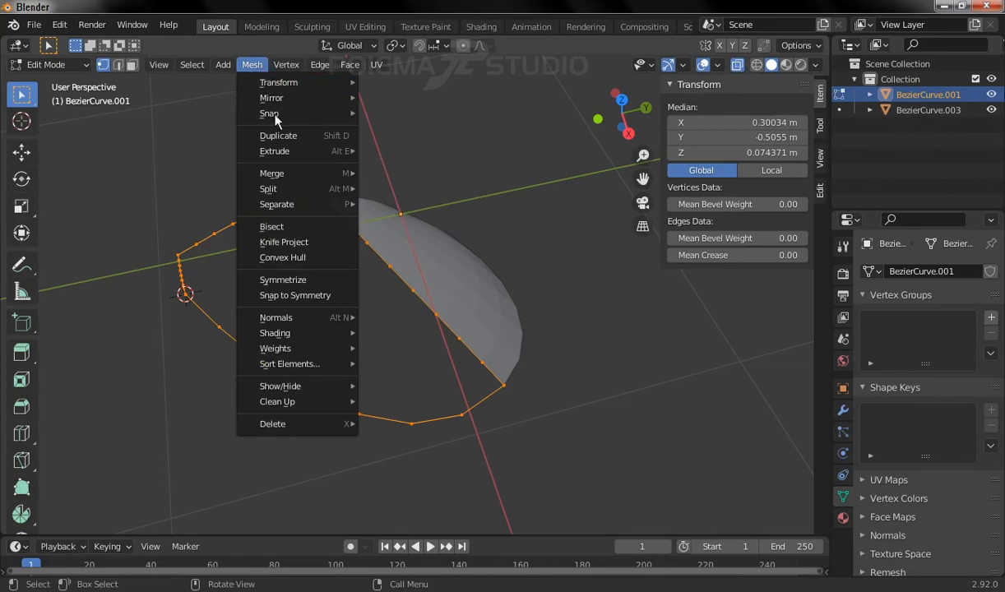
pyautogui.moveTo(301, 174)
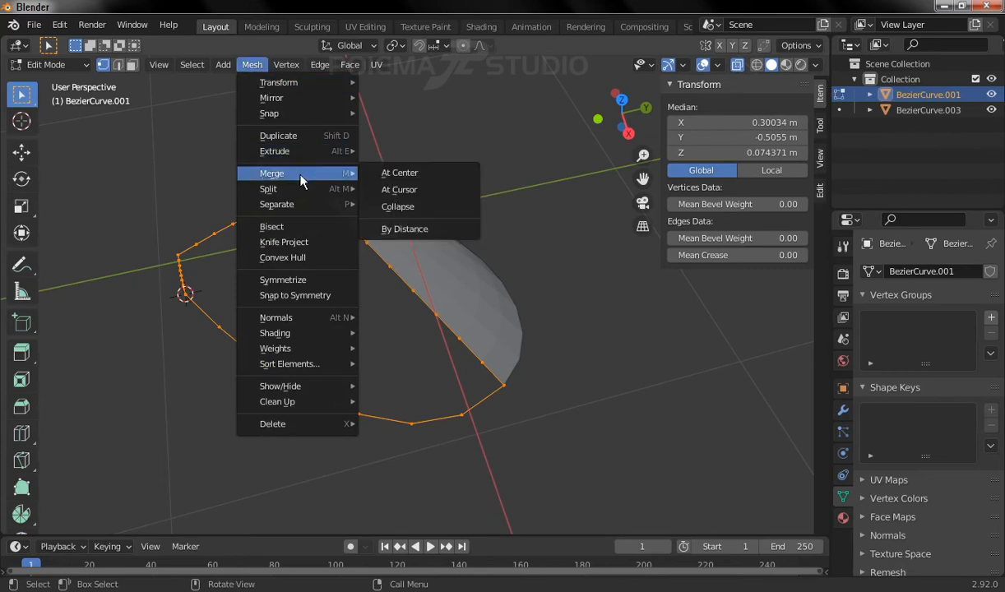
pyautogui.click(433, 230)
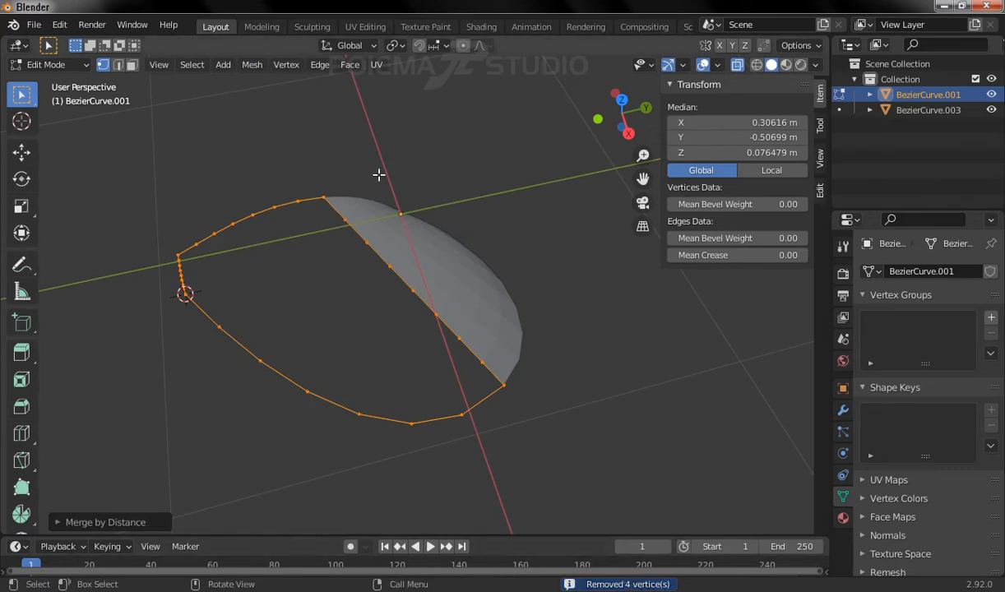
# Step: Fill the lower loop with faces using Grid Fill, then deselect everything in face select mode
pyautogui.click(350, 64)
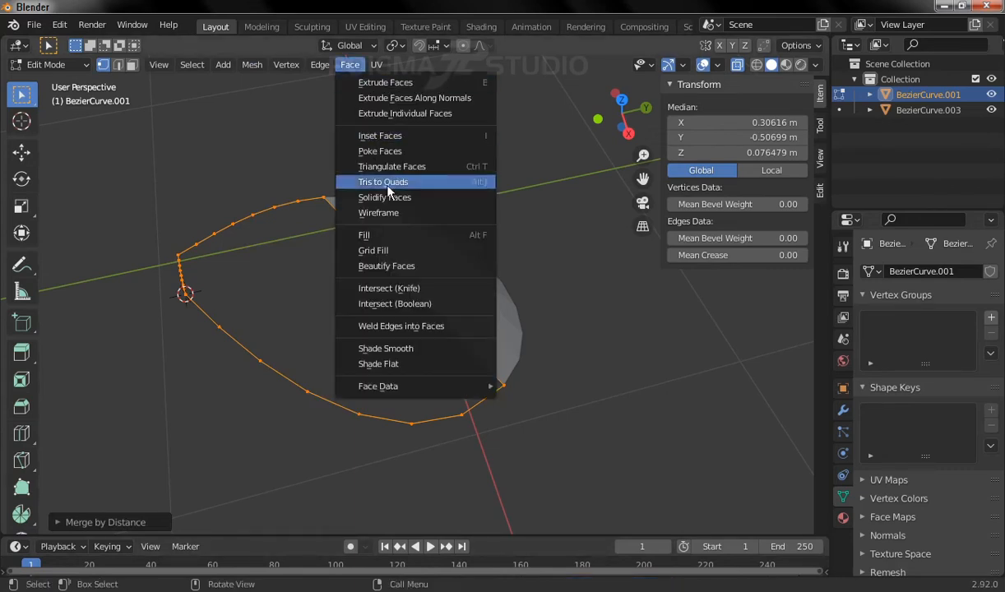
pyautogui.click(419, 254)
pyautogui.moveTo(252, 258); pyautogui.dragTo(417, 247, button='middle')
pyautogui.moveTo(565, 292); pyautogui.dragTo(466, 307, button='middle')
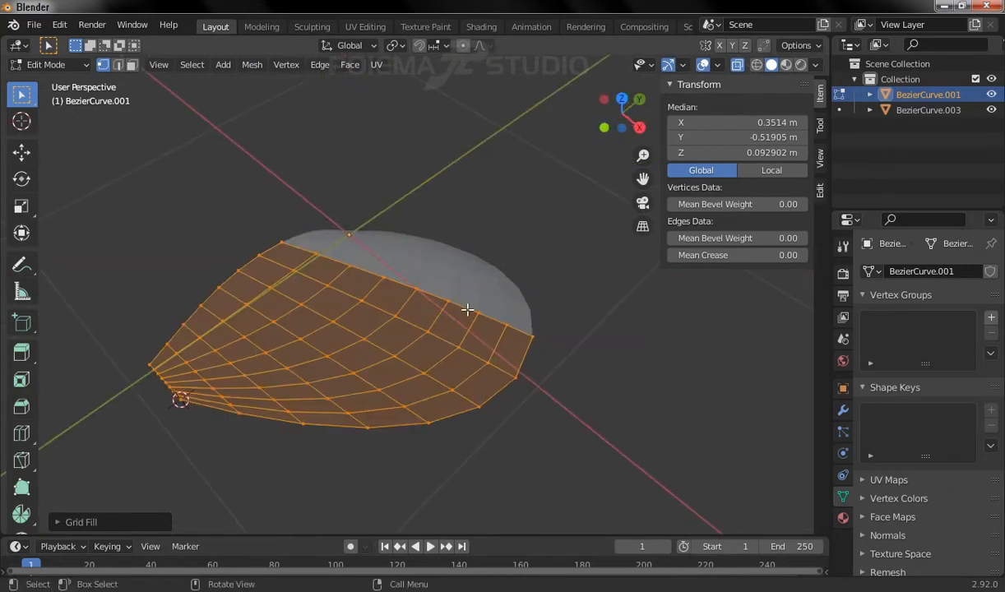
pyautogui.click(130, 66)
pyautogui.hotkey('alt', 'a')
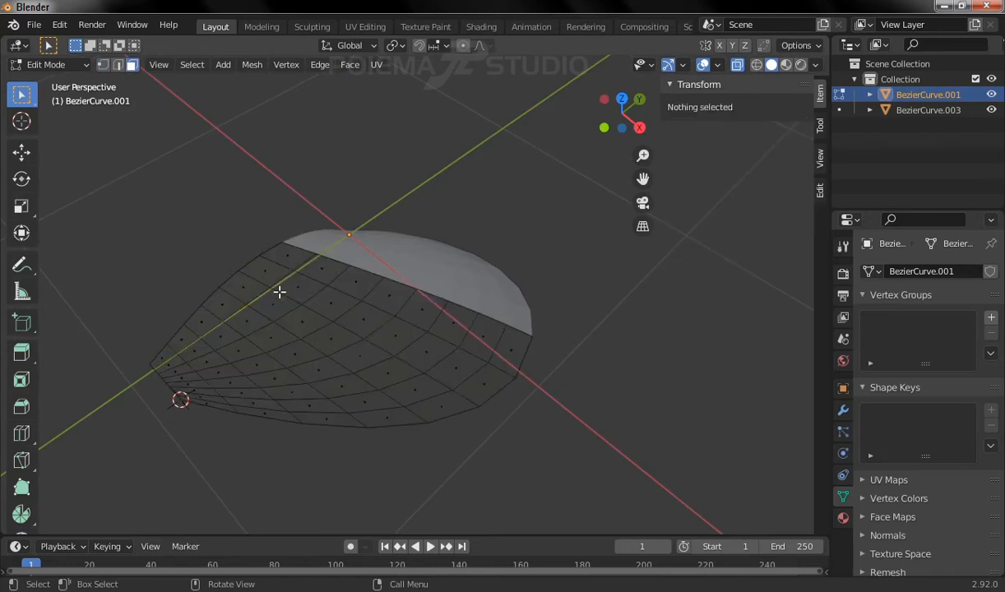
pyautogui.moveTo(247, 238); pyautogui.dragTo(247, 282, button='middle')
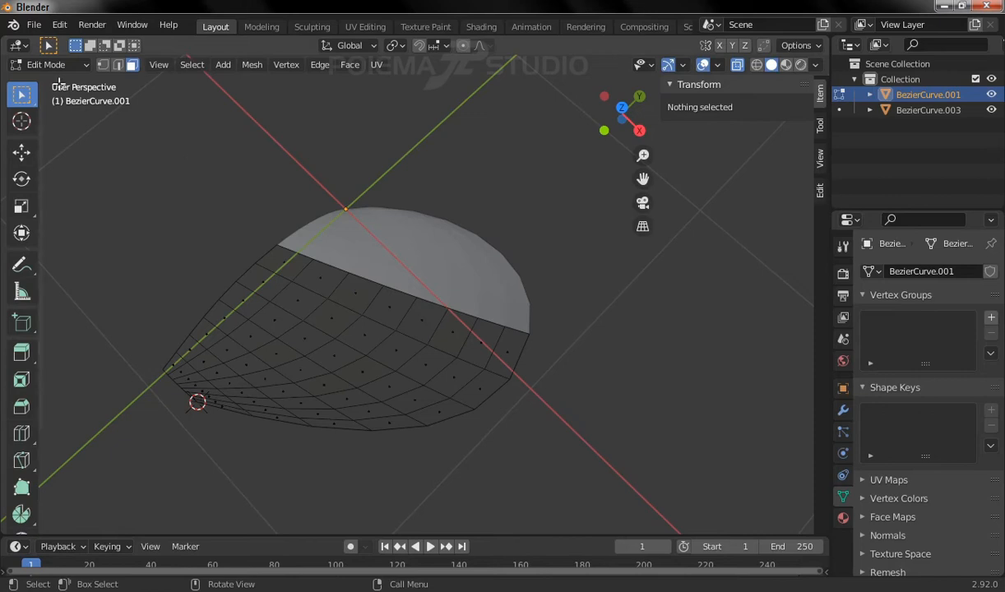
# Step: Return to Object Mode, select both filled surfaces and join them into one object
pyautogui.click(57, 65)
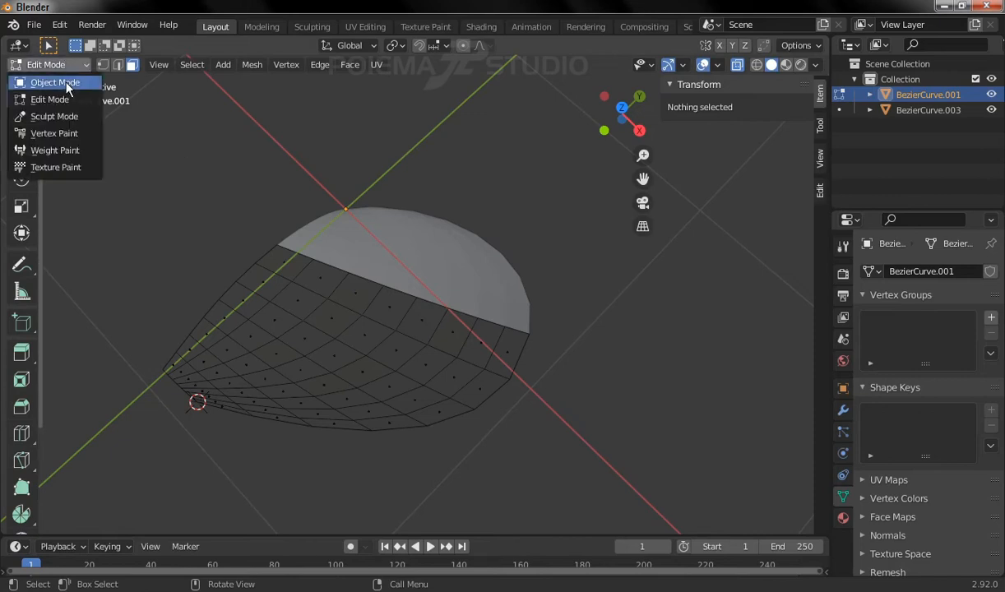
pyautogui.click(64, 80)
pyautogui.moveTo(354, 325); pyautogui.dragTo(392, 246, button='middle')
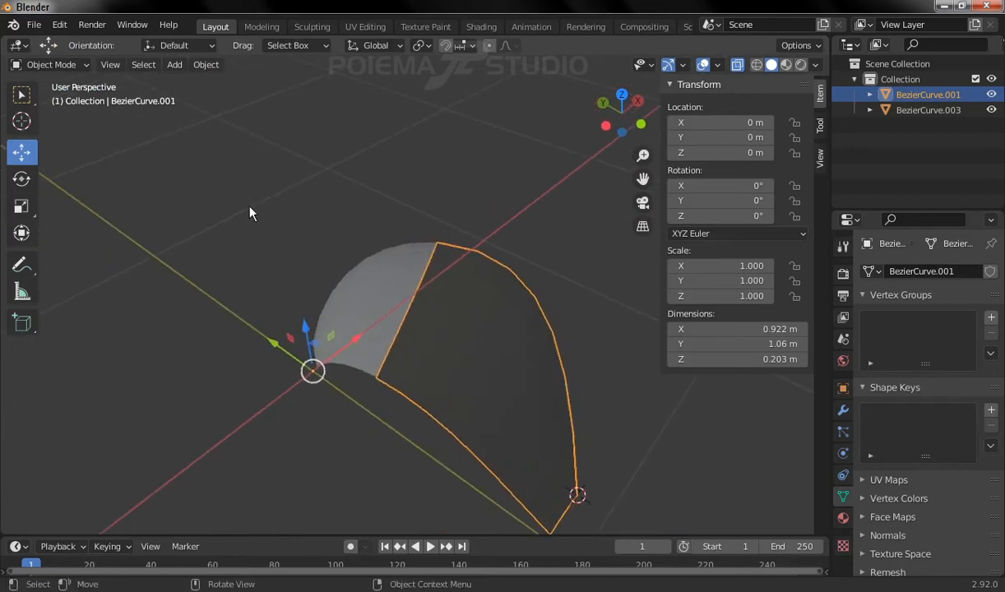
pyautogui.moveTo(245, 195); pyautogui.dragTo(615, 528)
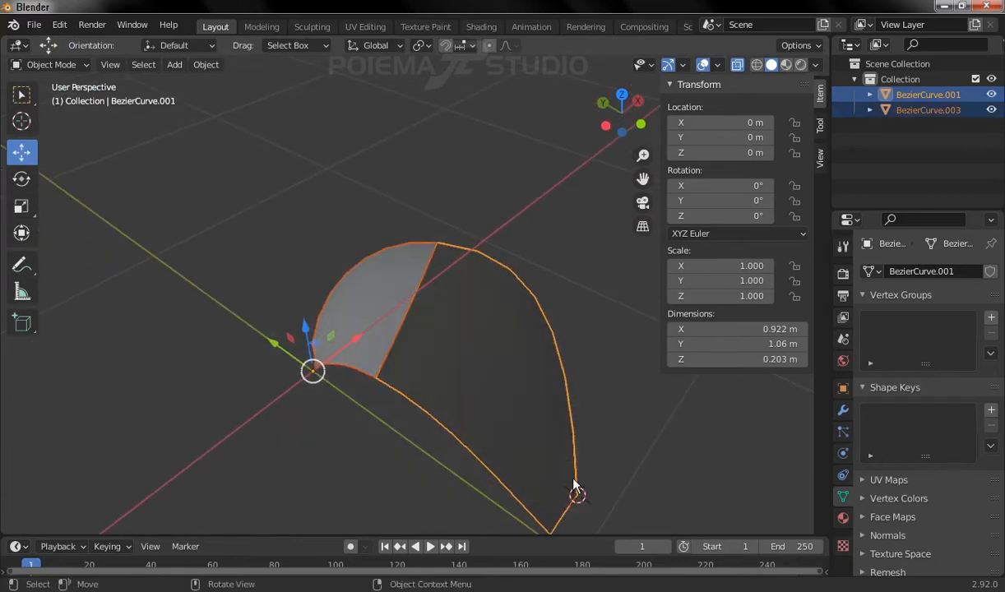
pyautogui.click(196, 65)
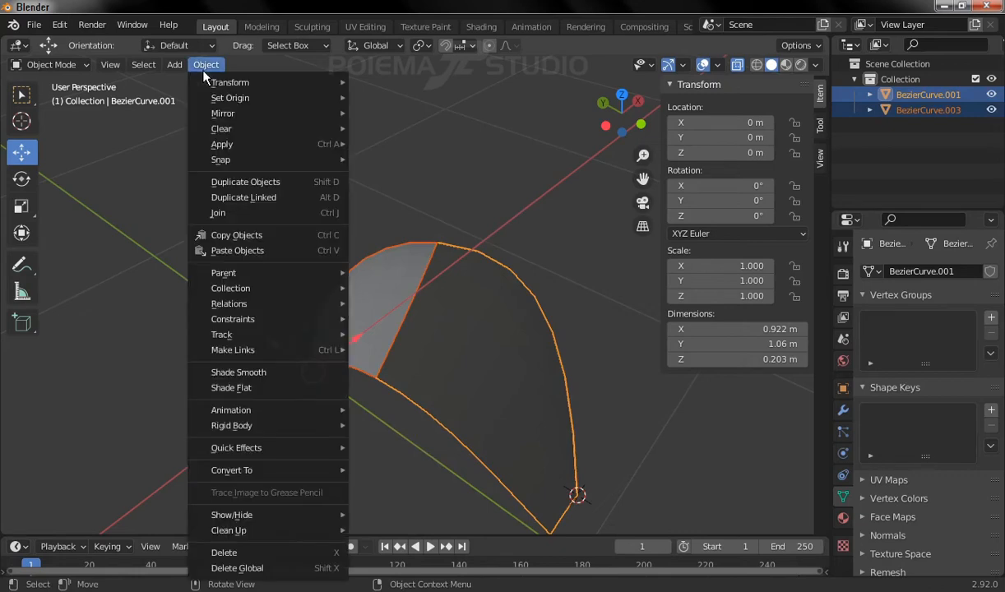
pyautogui.click(259, 214)
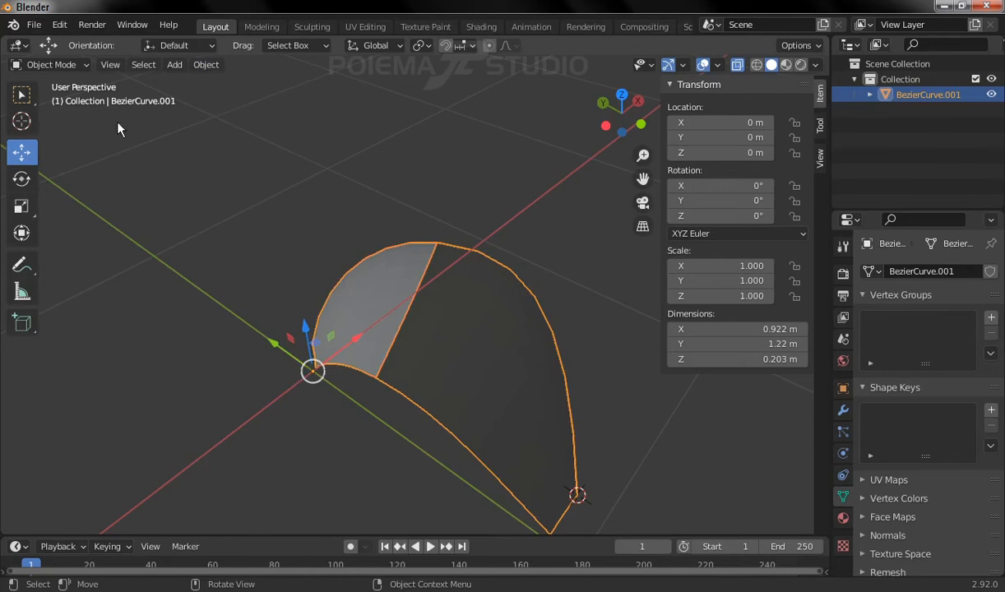
# Step: In Edit Mode, select all vertices of the joined surface, merge them by distance and clear the selection
pyautogui.click(56, 66)
pyautogui.click(55, 94)
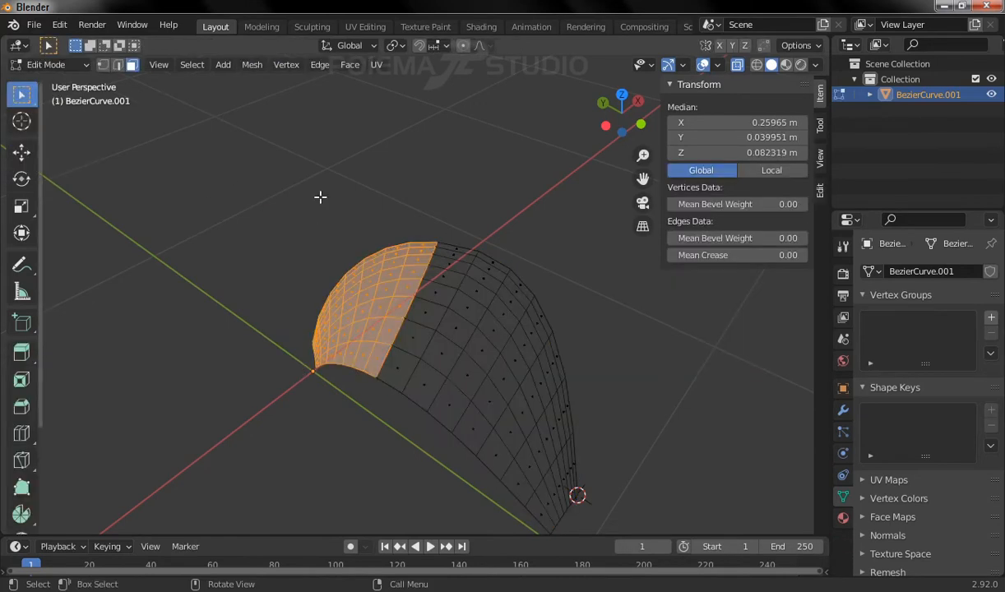
pyautogui.click(102, 65)
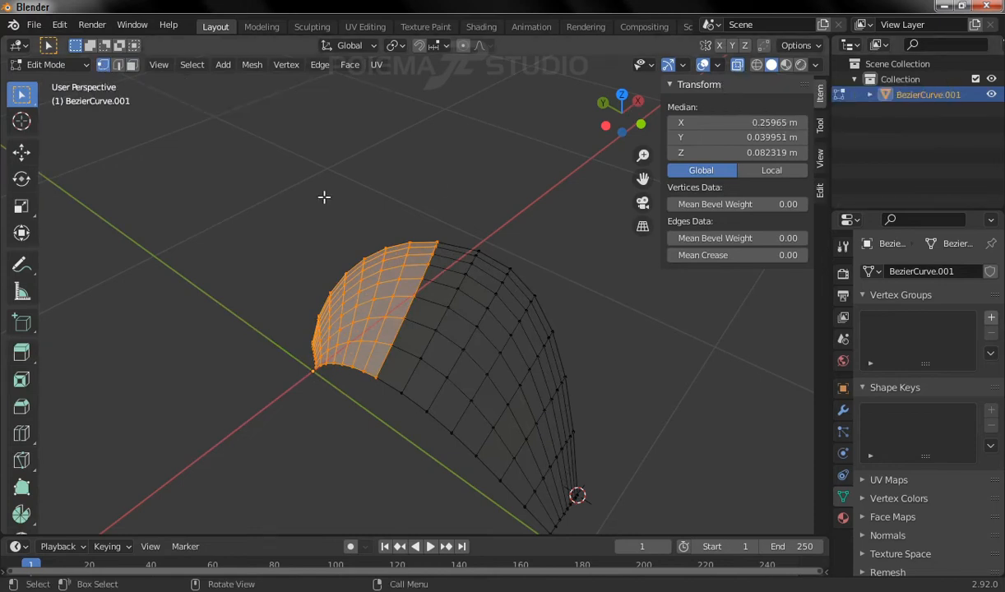
pyautogui.moveTo(216, 176); pyautogui.dragTo(663, 535)
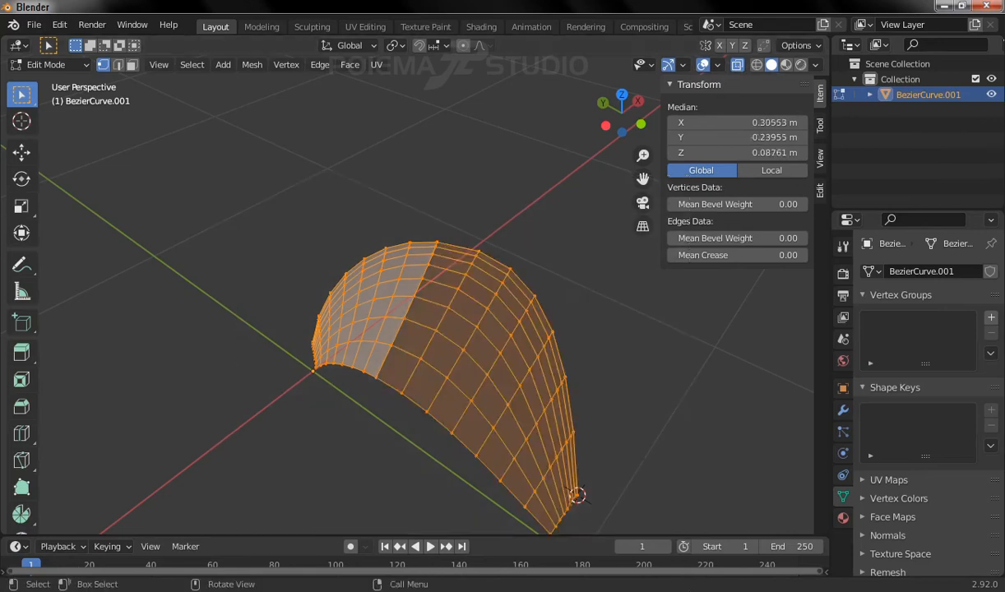
pyautogui.click(251, 65)
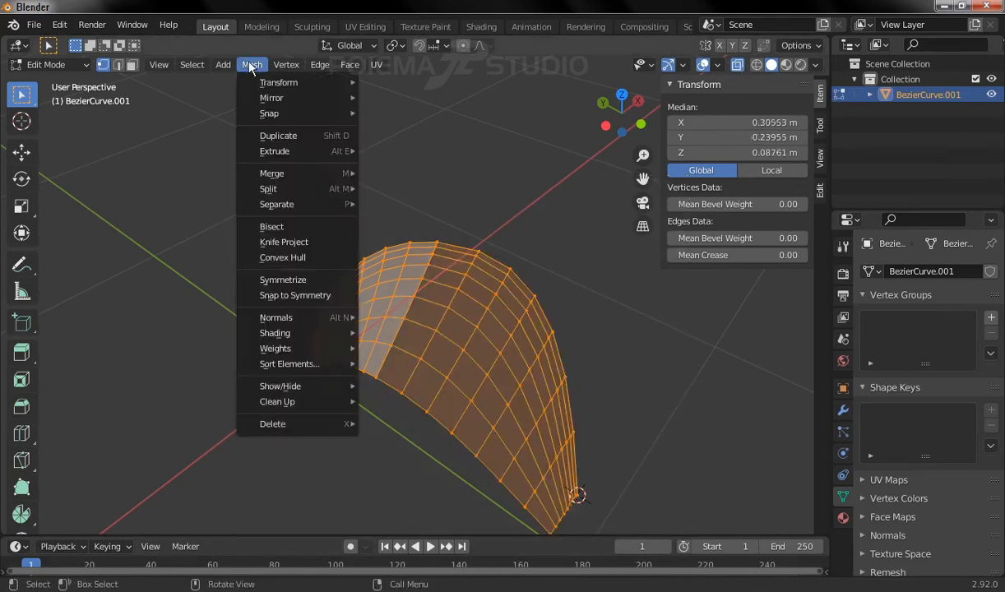
pyautogui.moveTo(294, 173)
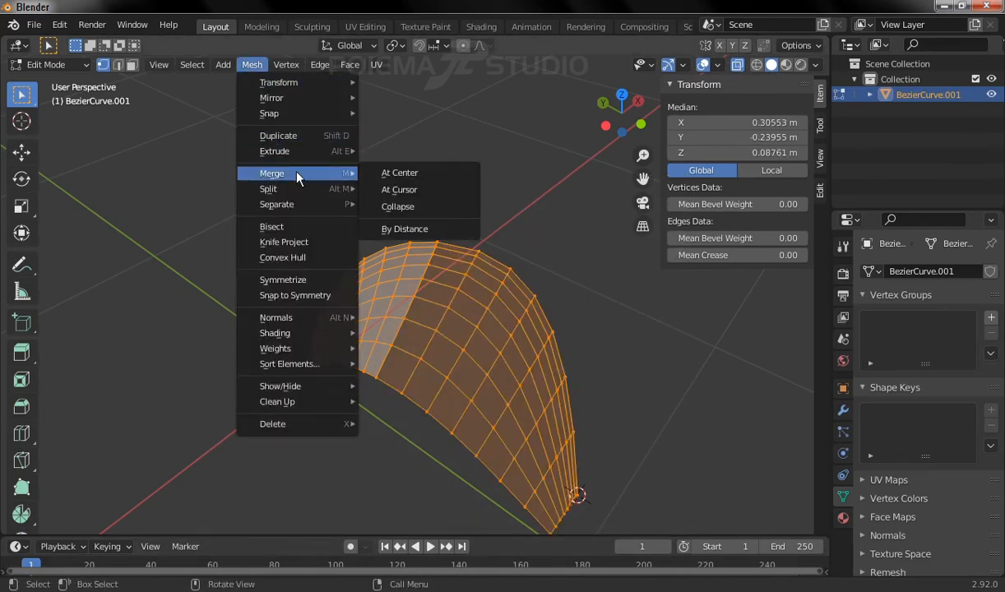
pyautogui.click(417, 228)
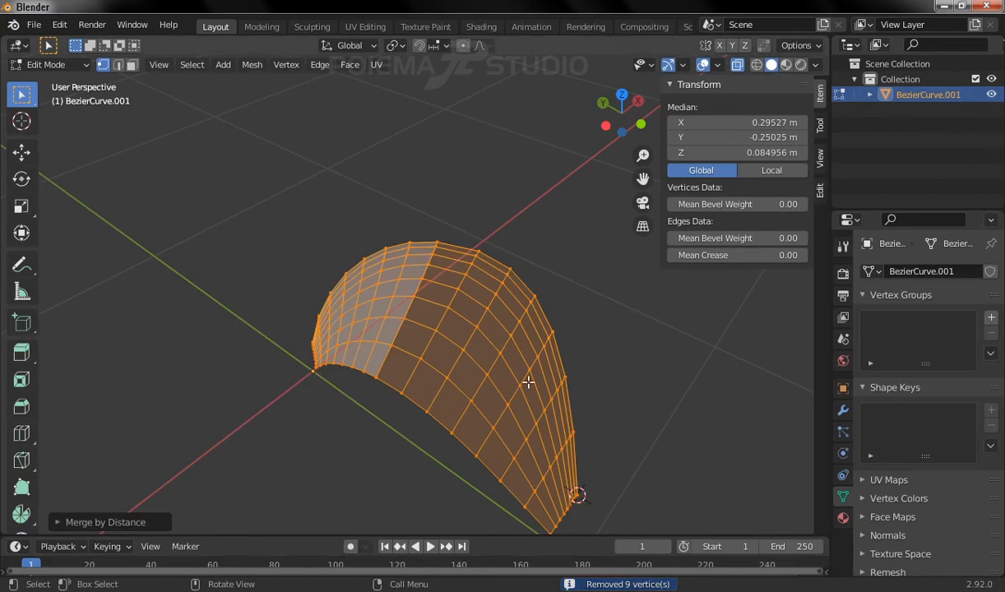
pyautogui.moveTo(518, 377); pyautogui.dragTo(336, 385, button='middle')
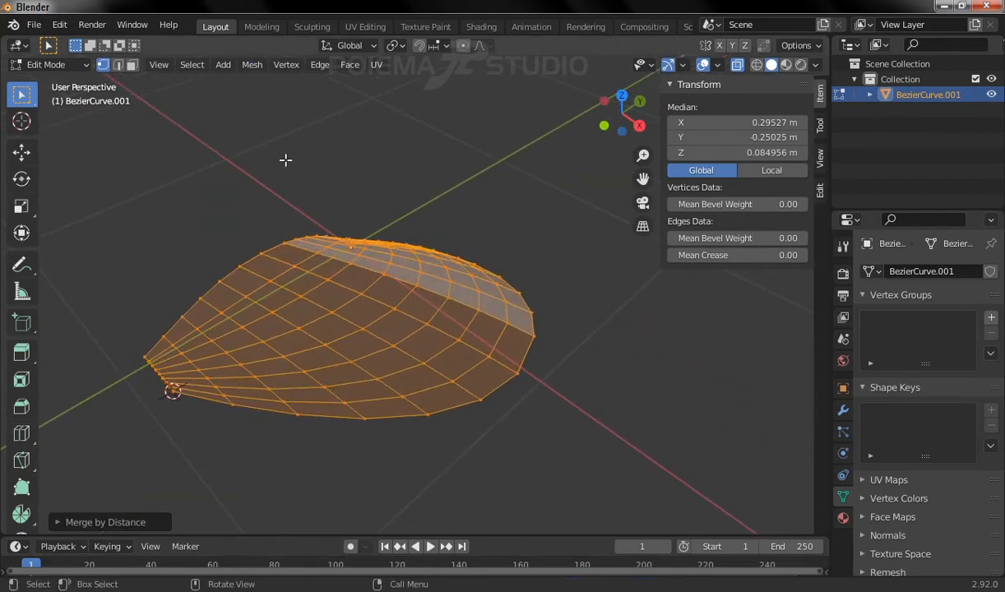
pyautogui.hotkey('alt', 'a')
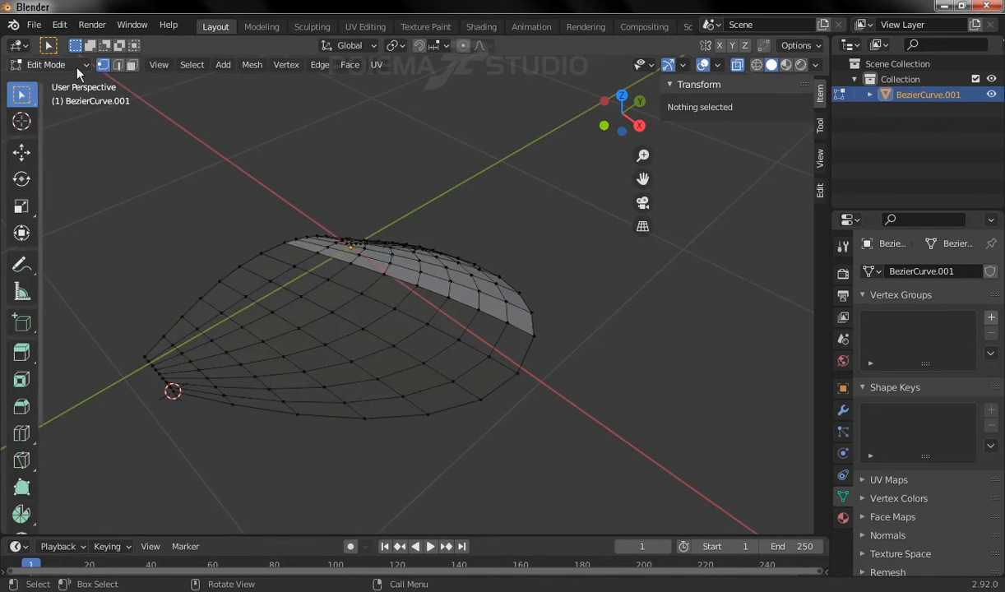
# Step: Turn on the Face Orientation overlay for the viewport
pyautogui.moveTo(356, 266); pyautogui.dragTo(344, 345, button='middle')
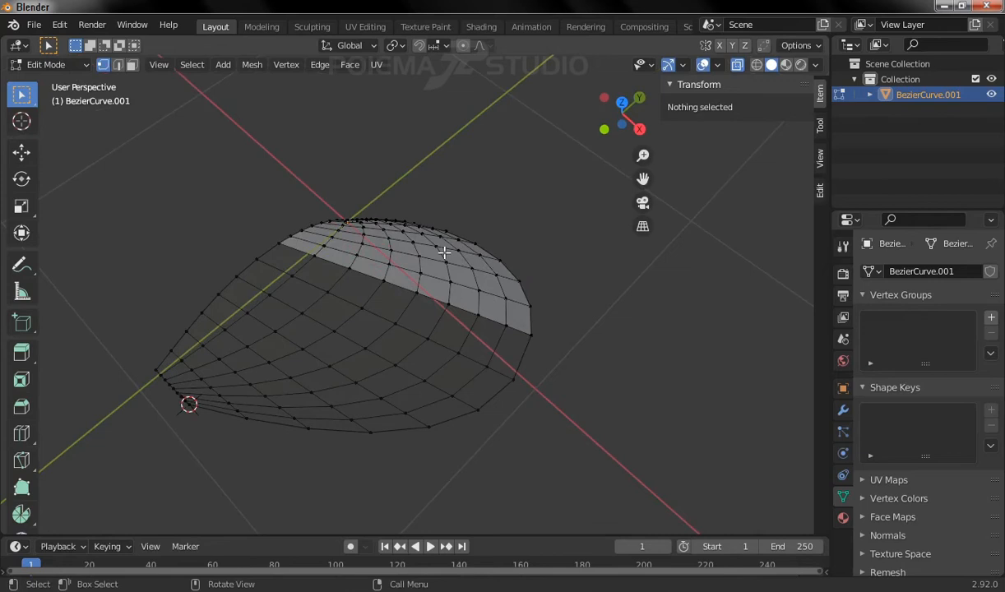
pyautogui.moveTo(462, 276); pyautogui.dragTo(381, 343, button='middle')
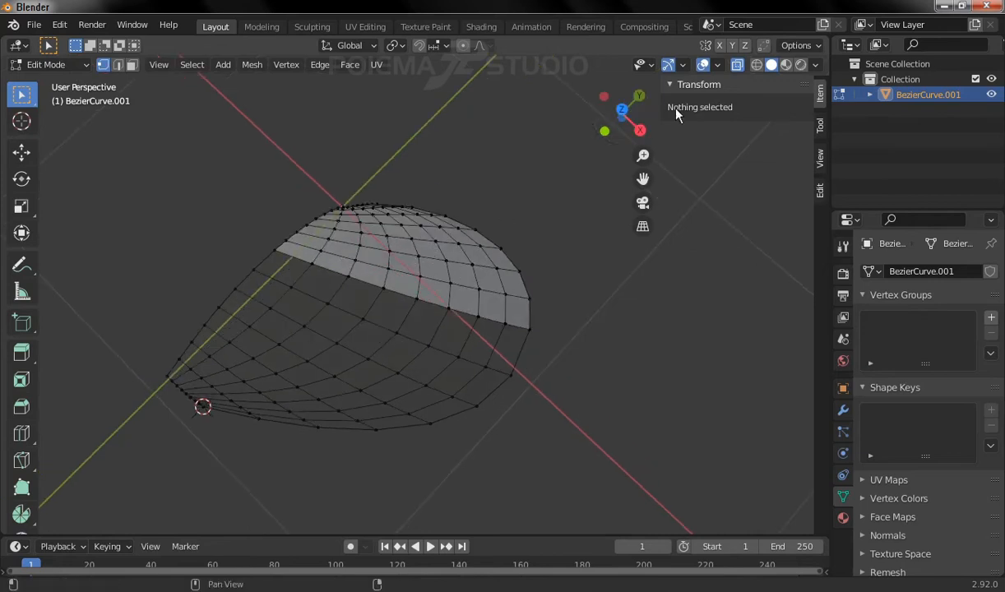
pyautogui.click(717, 66)
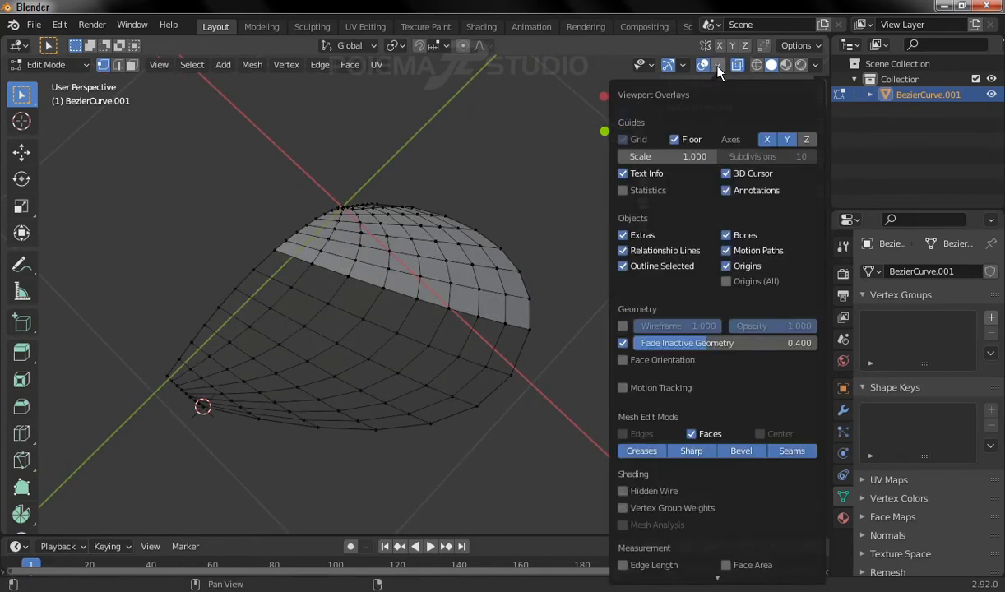
pyautogui.click(621, 362)
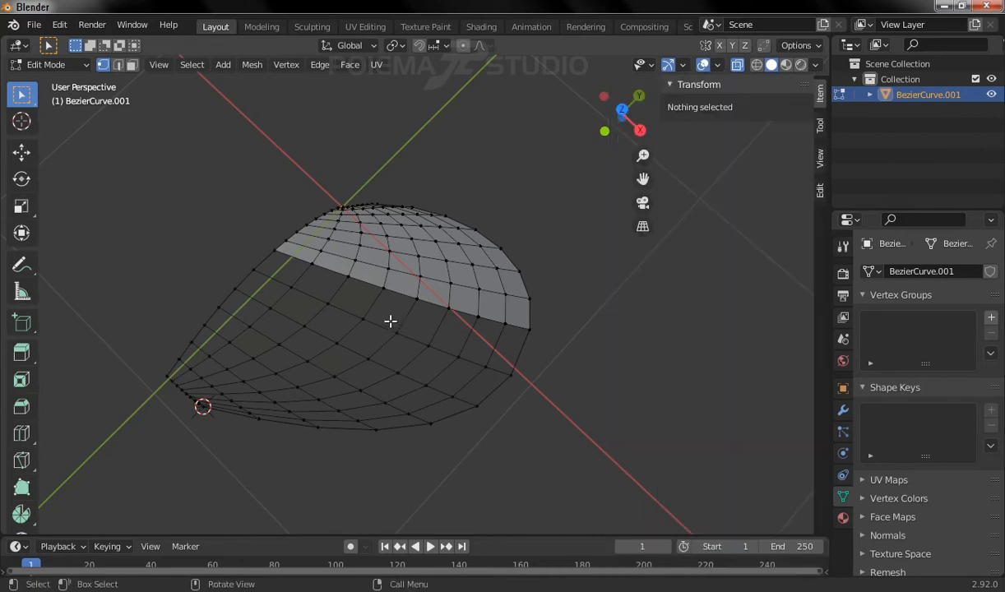
# Step: Return to Object Mode and turn off X-ray to check the face orientation of both surface parts
pyautogui.click(74, 63)
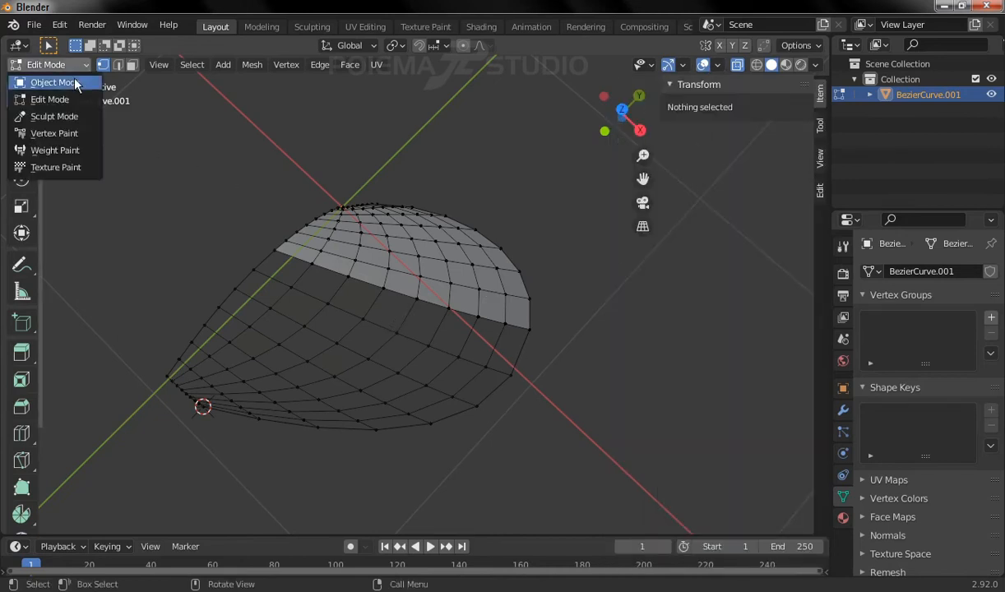
pyautogui.click(78, 80)
pyautogui.click(718, 66)
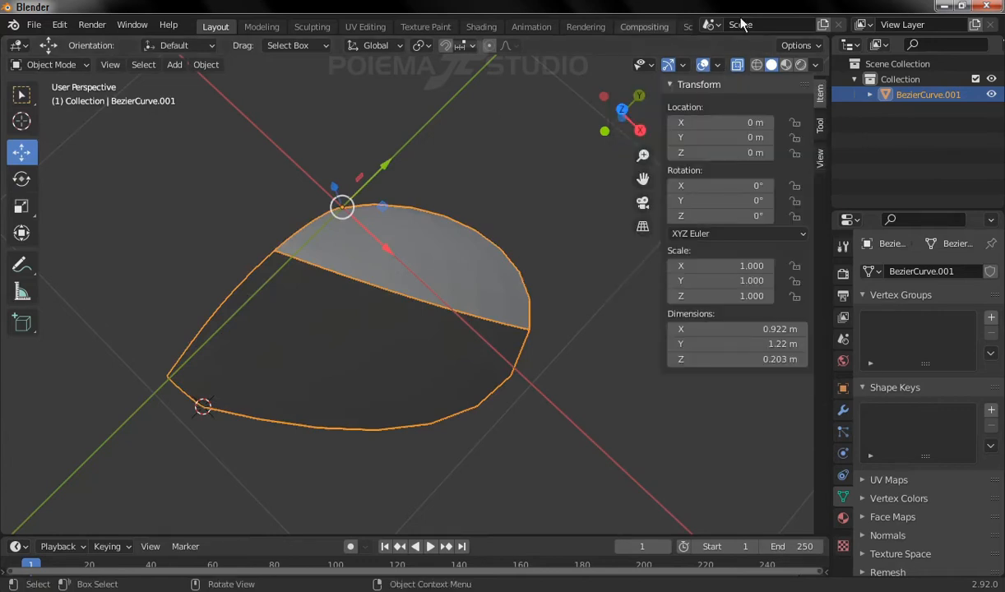
pyautogui.click(738, 65)
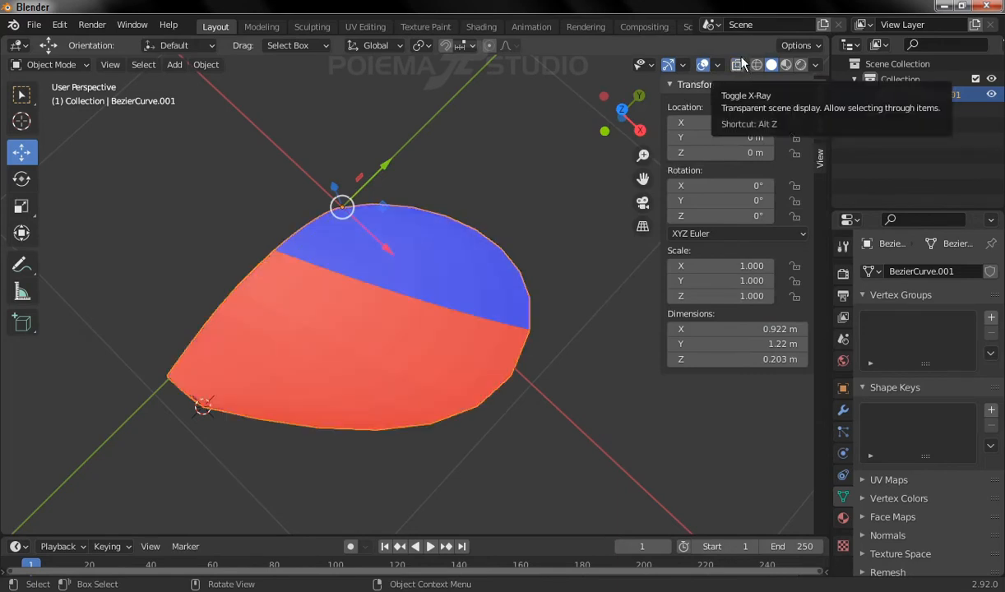
pyautogui.moveTo(447, 318); pyautogui.dragTo(455, 275, button='middle')
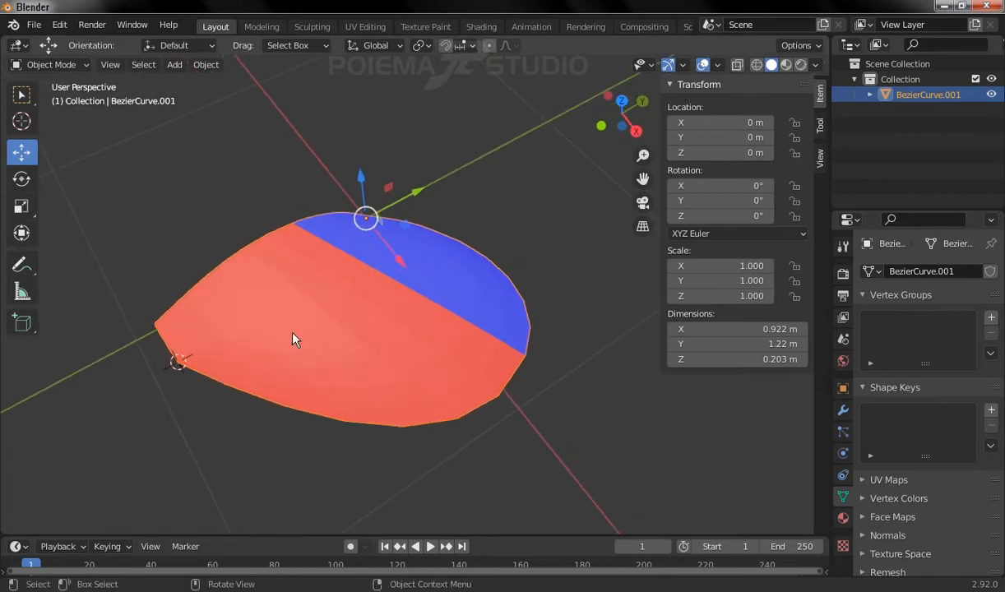
# Step: In Edit Mode with face selection, select all faces, recalculate their normals to the outside and clear the selection
pyautogui.click(77, 64)
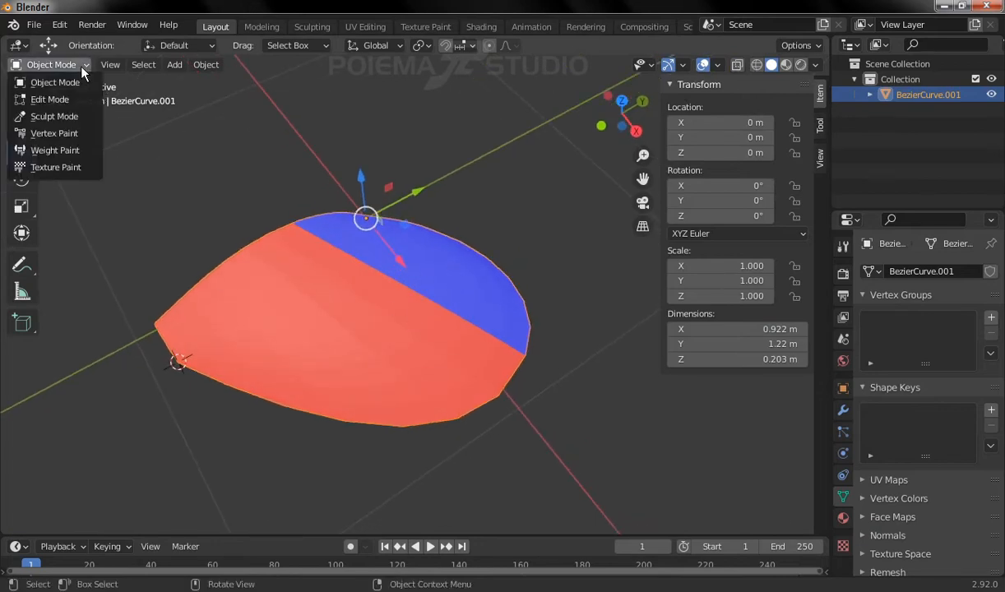
pyautogui.click(71, 95)
pyautogui.click(132, 65)
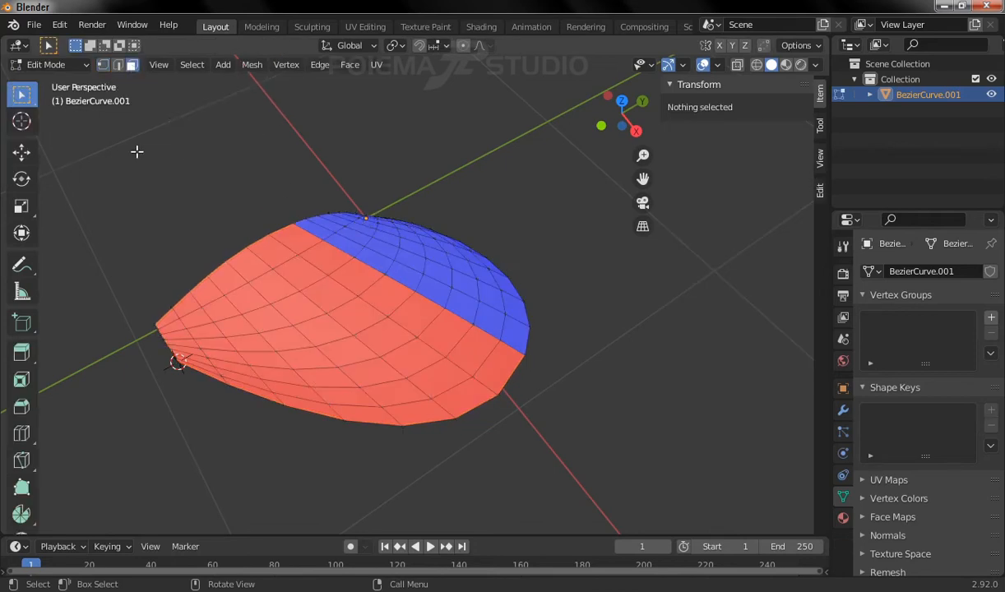
pyautogui.moveTo(113, 130); pyautogui.dragTo(576, 481)
pyautogui.moveTo(441, 429); pyautogui.dragTo(448, 382, button='middle')
pyautogui.click(252, 66)
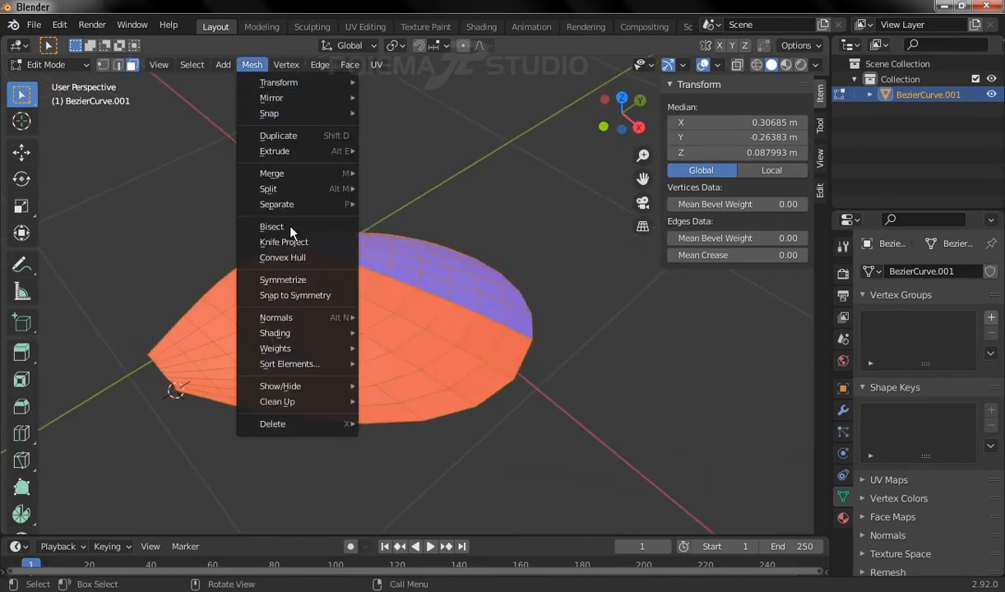
pyautogui.moveTo(339, 319)
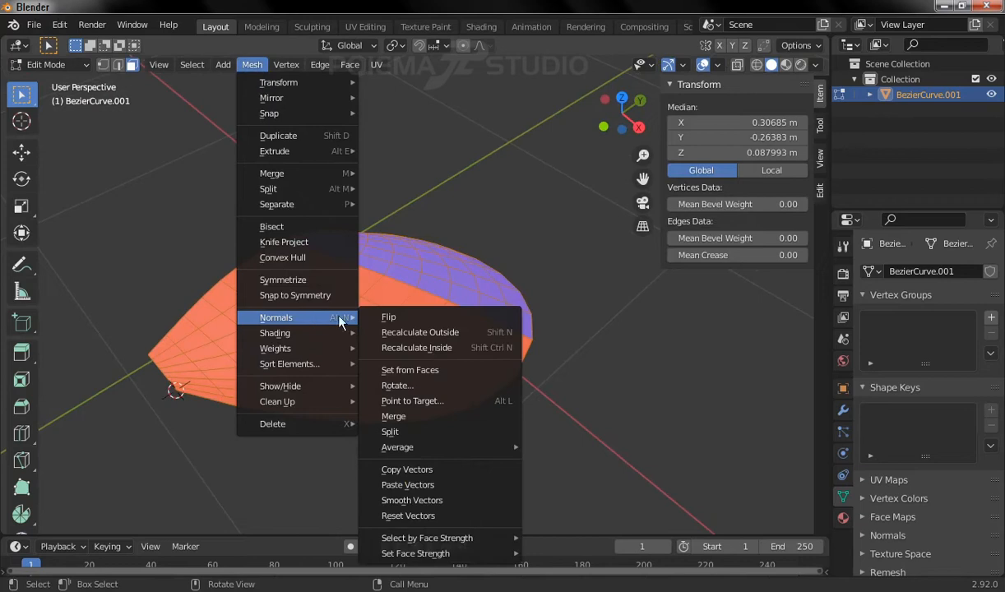
pyautogui.click(471, 333)
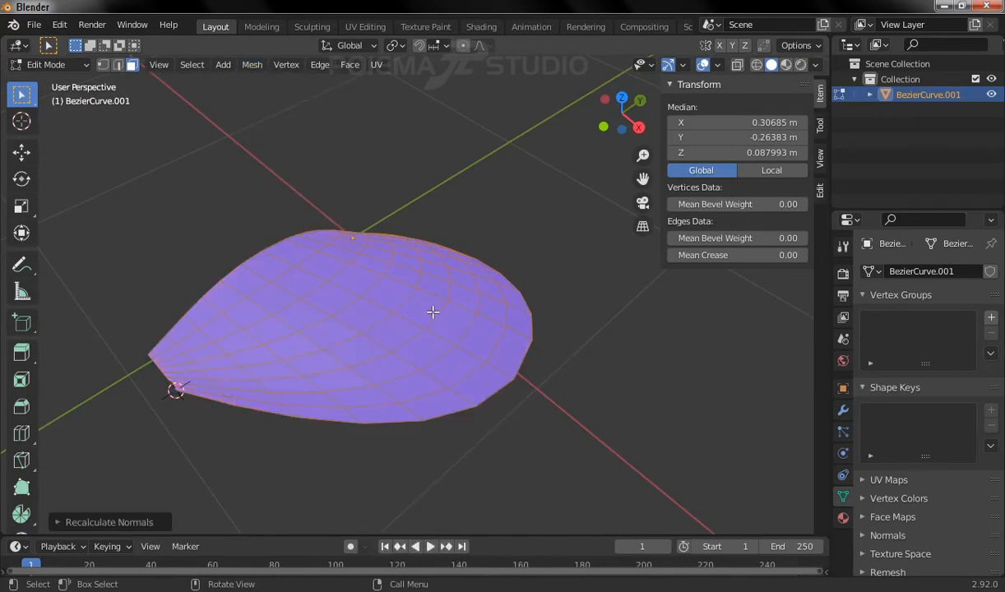
pyautogui.hotkey('alt', 'a')
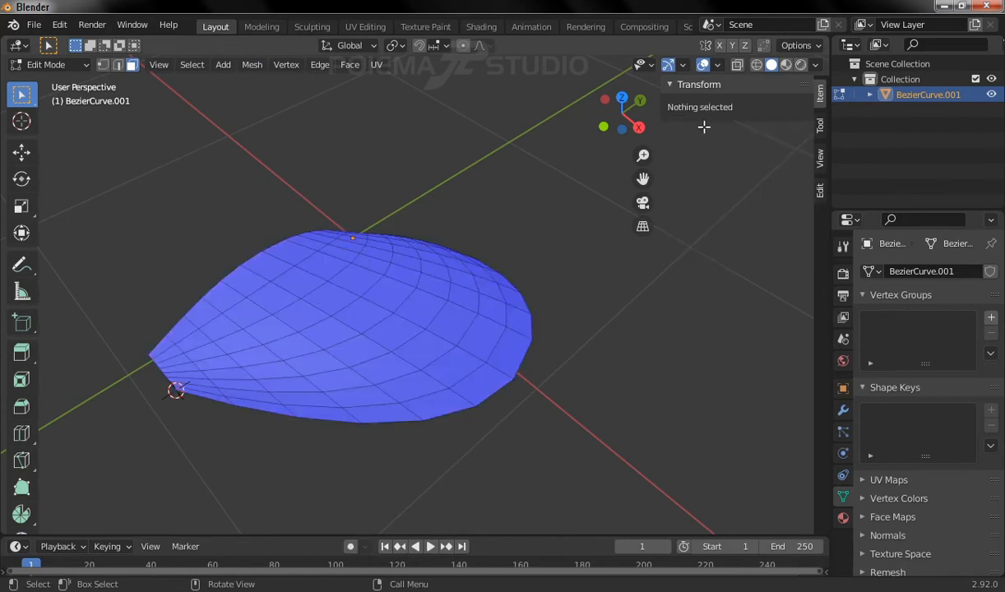
# Step: Turn off the Face Orientation overlay for the viewport
pyautogui.moveTo(373, 221); pyautogui.dragTo(377, 280, button='middle')
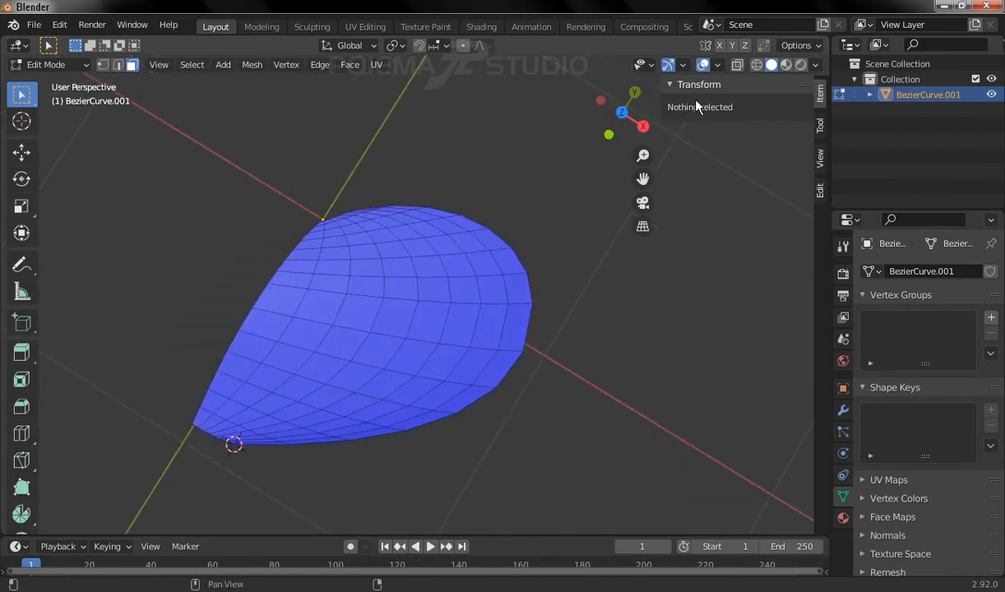
pyautogui.click(717, 65)
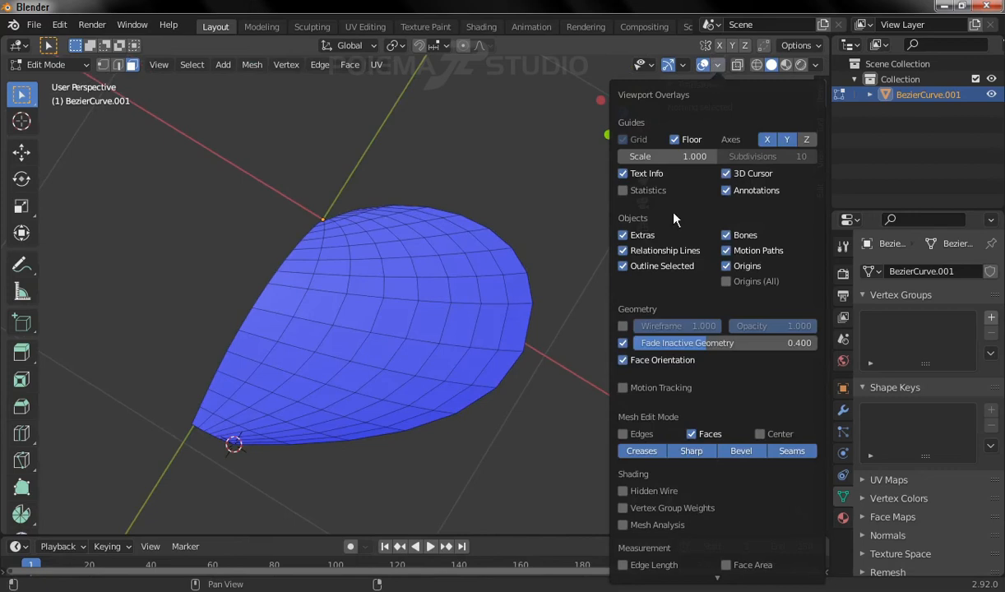
pyautogui.click(623, 361)
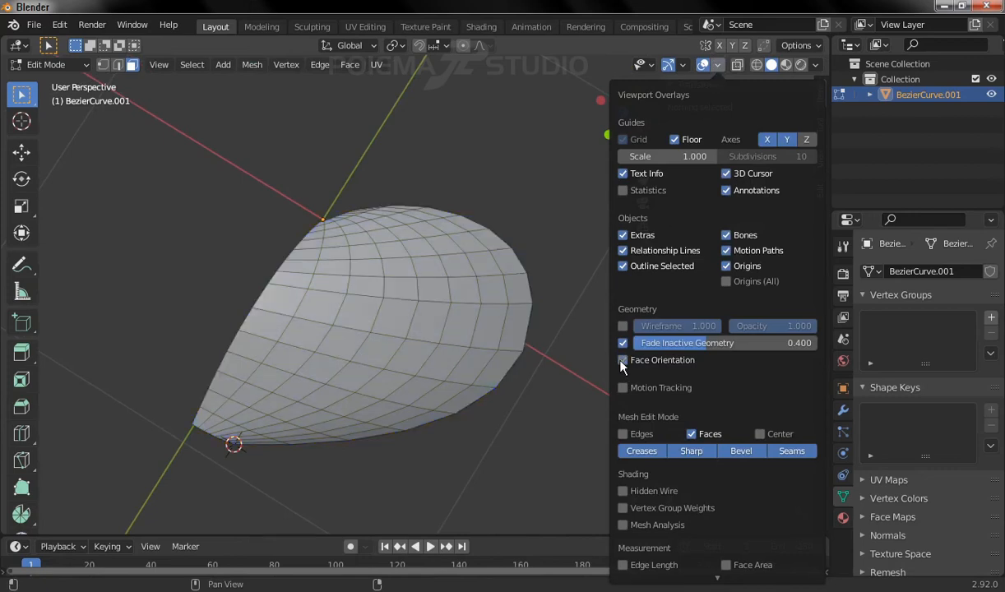
# Step: Switch to vertex selection and select the row of vertices along the narrow open end at the 3D cursor
pyautogui.moveTo(313, 272); pyautogui.dragTo(327, 198, button='middle')
pyautogui.moveTo(352, 321); pyautogui.dragTo(342, 430, button='middle')
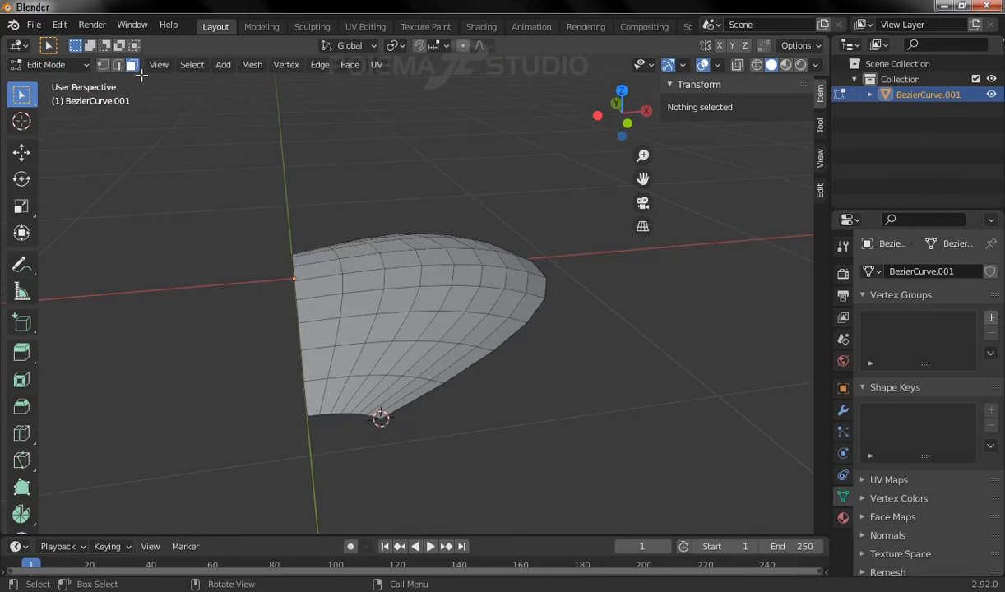
pyautogui.click(100, 64)
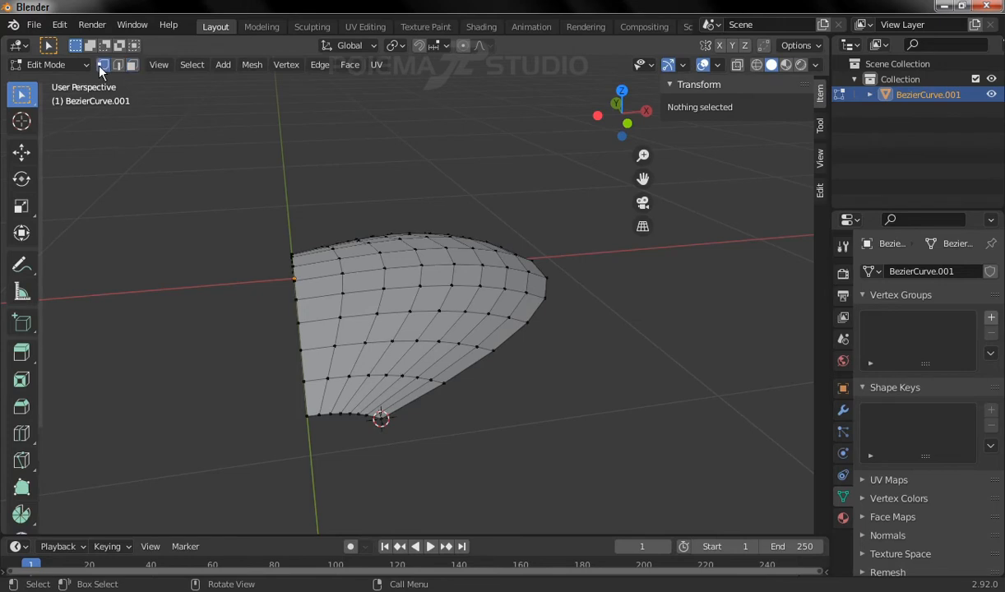
pyautogui.scroll(4, 350, 444)
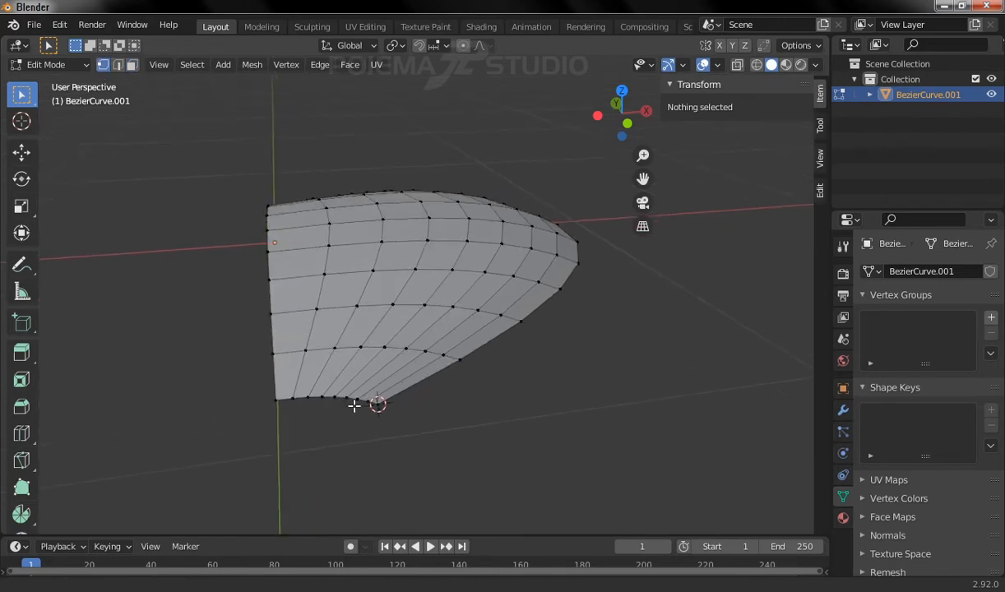
pyautogui.moveTo(222, 396); pyautogui.dragTo(393, 452)
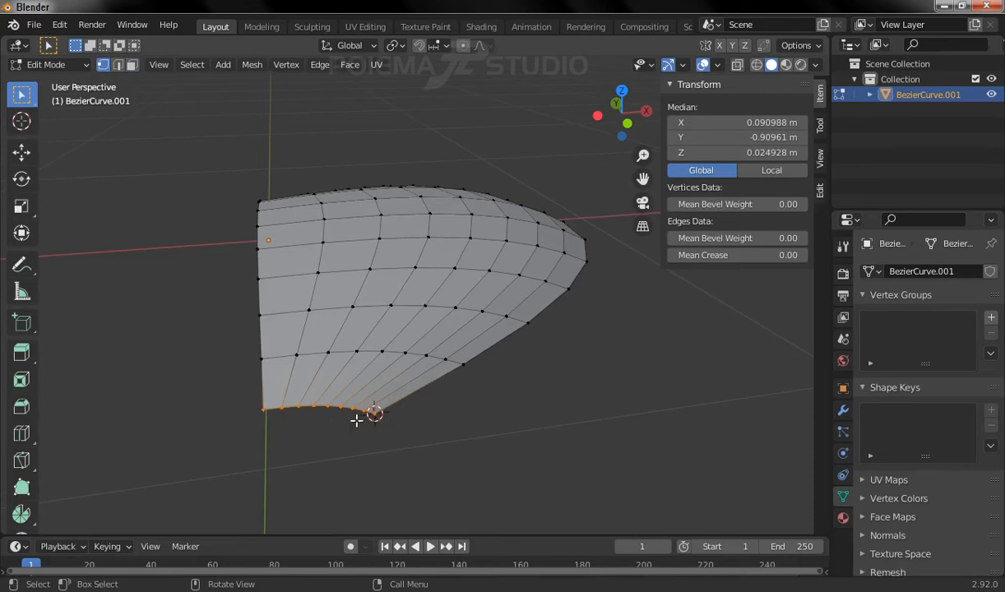
pyautogui.moveTo(463, 400); pyautogui.dragTo(444, 419, button='middle')
pyautogui.moveTo(253, 252); pyautogui.dragTo(280, 222, button='middle')
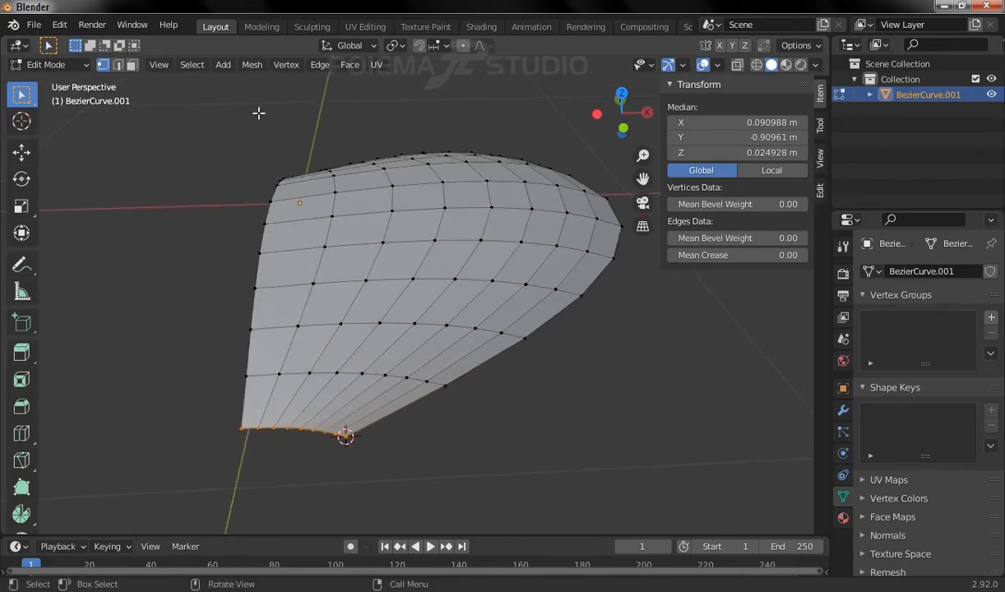
pyautogui.click(252, 71)
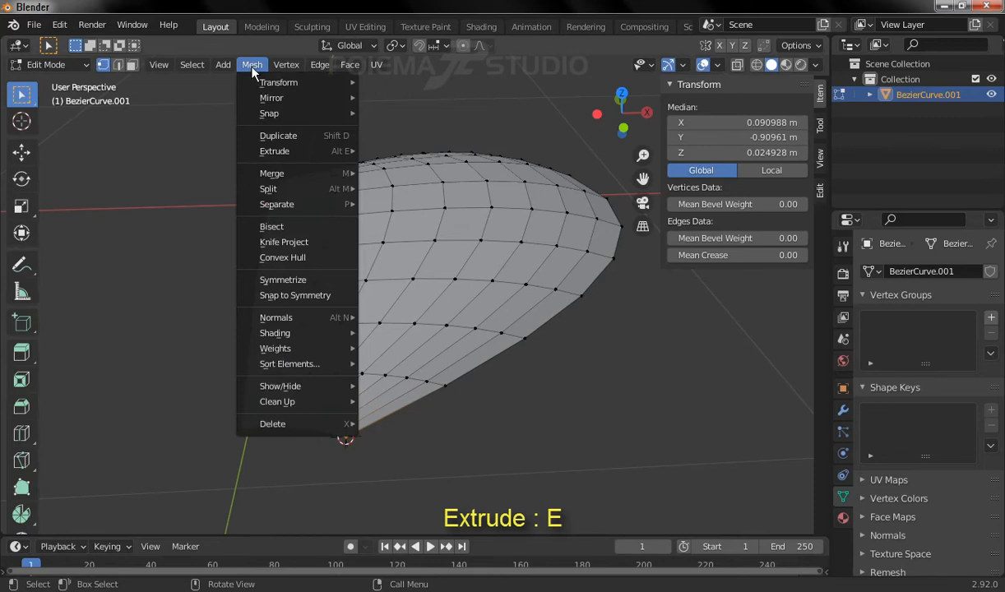
pyautogui.moveTo(293, 154)
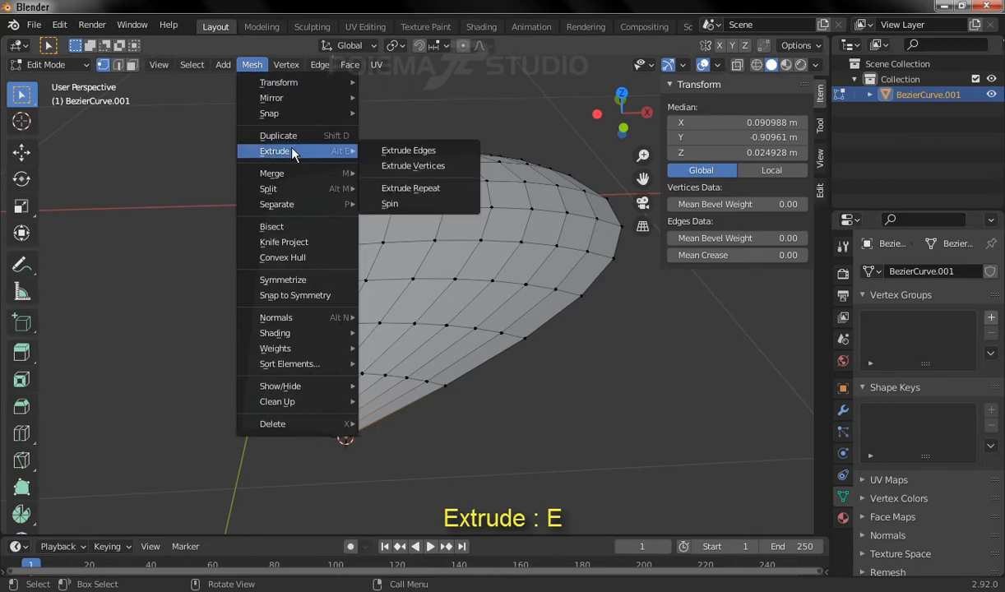
pyautogui.click(448, 167)
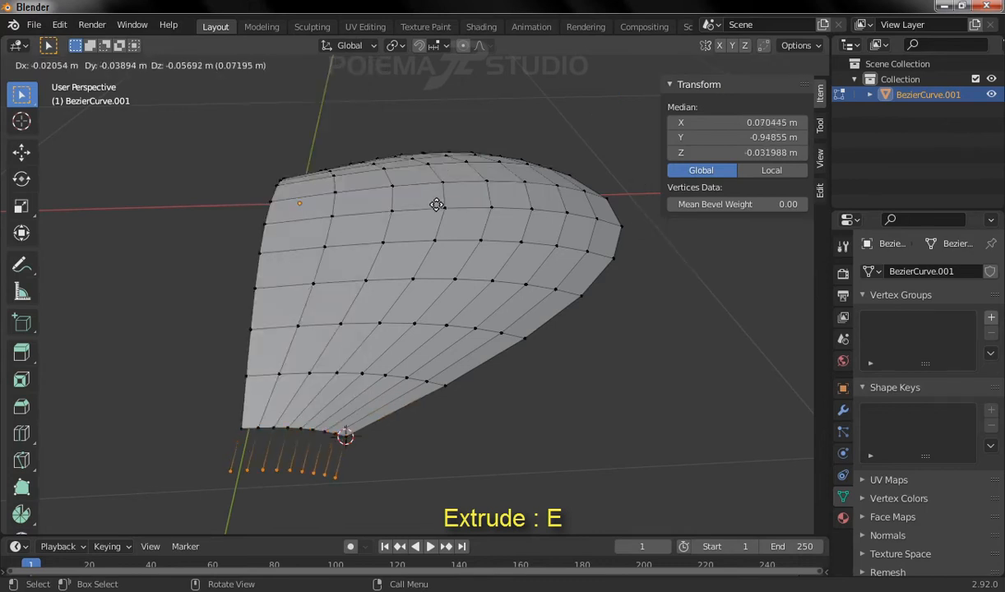
pyautogui.rightClick(410, 213)
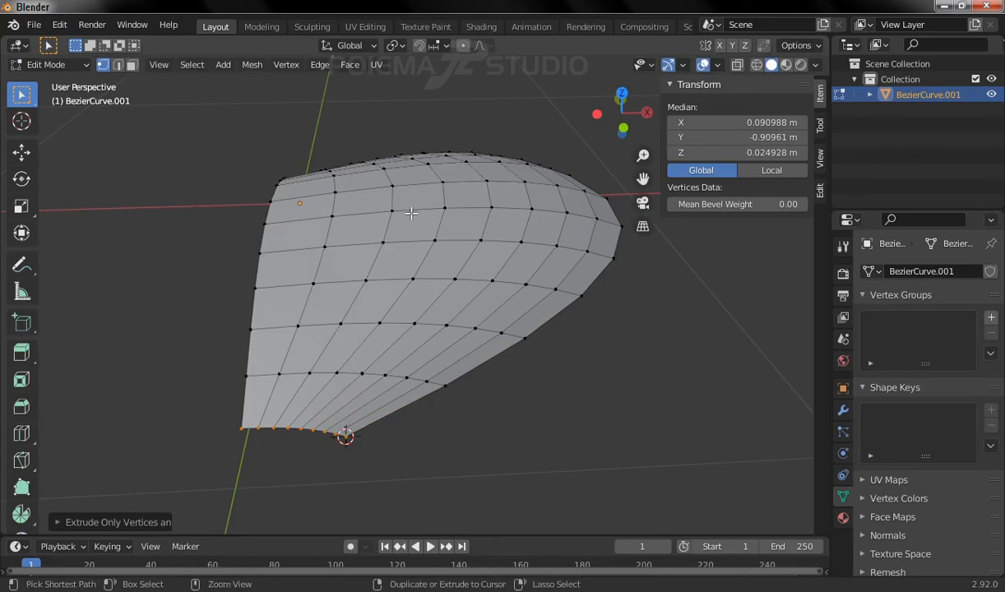
pyautogui.hotkey('ctrl', 'z')
# Step: Extrude the selected edges at the 3D cursor end outward by about 0.16 m with Extrude Edges
pyautogui.click(251, 64)
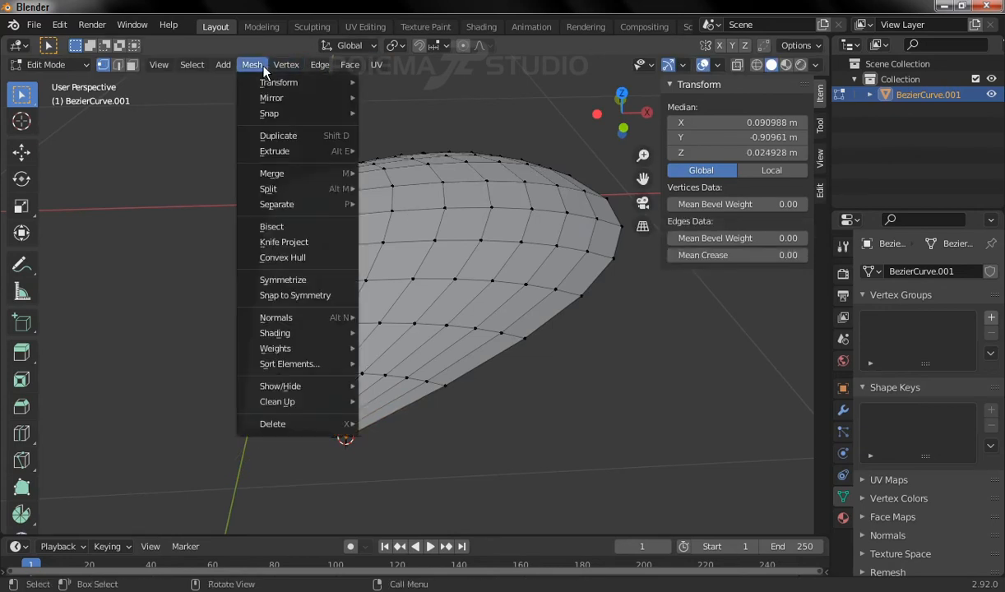
pyautogui.moveTo(300, 152)
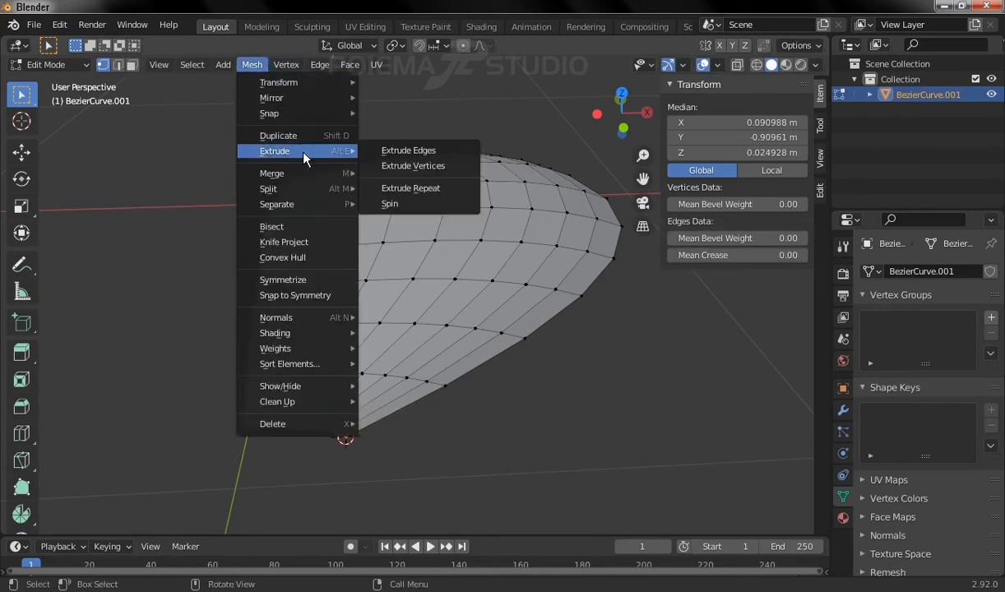
pyautogui.click(444, 151)
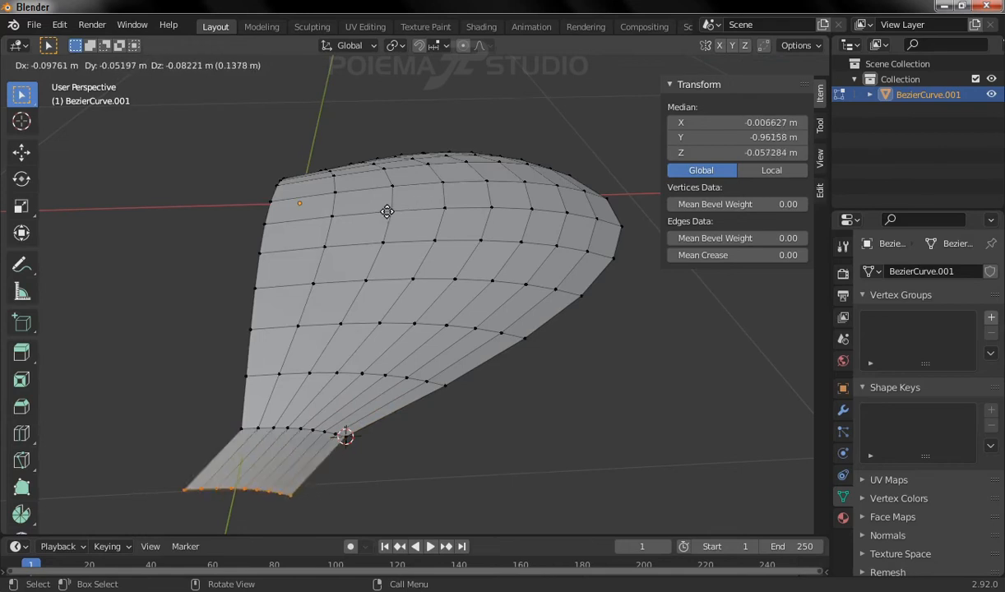
pyautogui.click(374, 216)
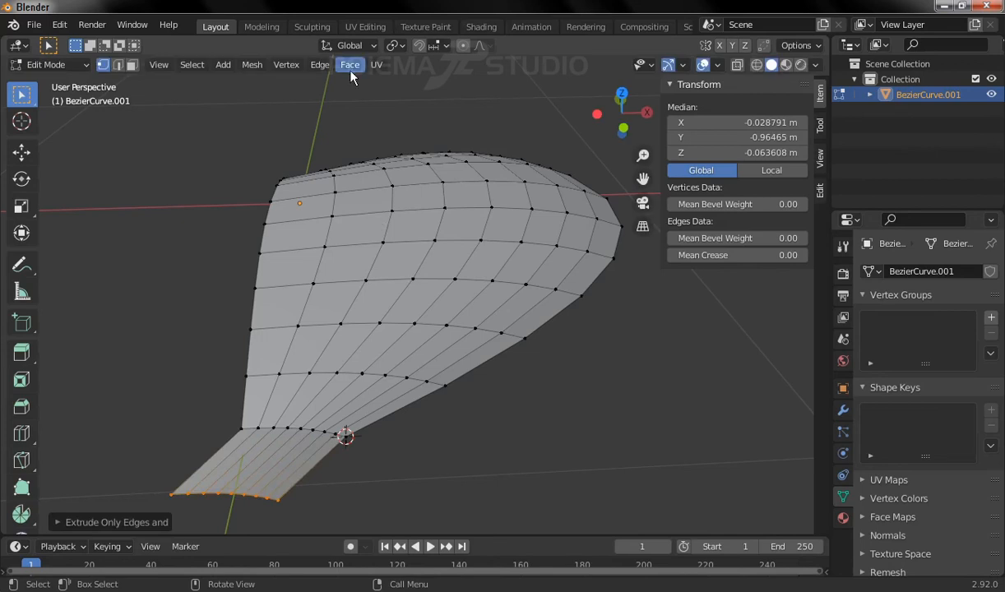
# Step: Merge the extruded row of vertices into a single tip vertex with Collapse
pyautogui.click(252, 65)
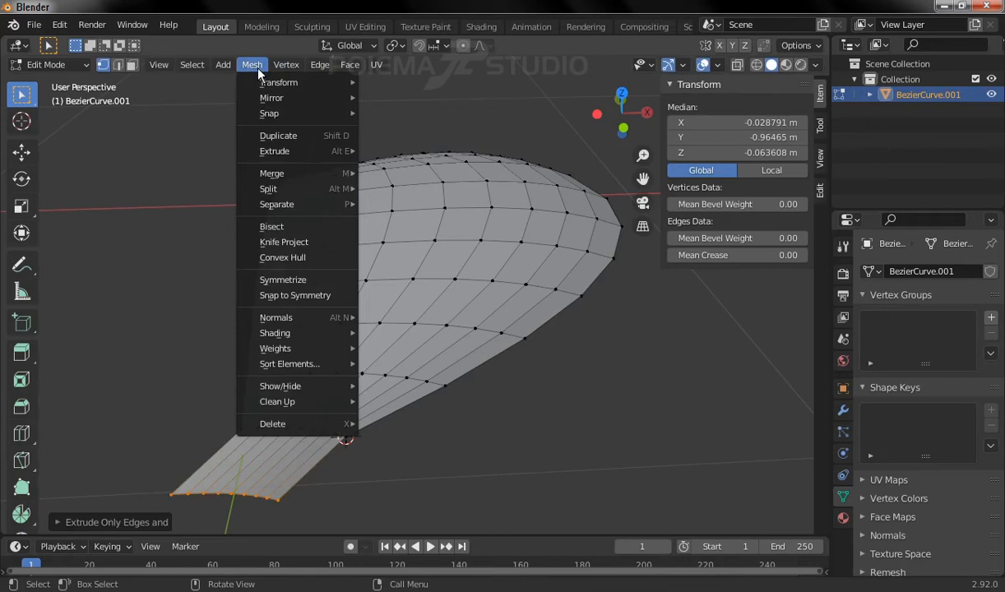
pyautogui.moveTo(275, 173)
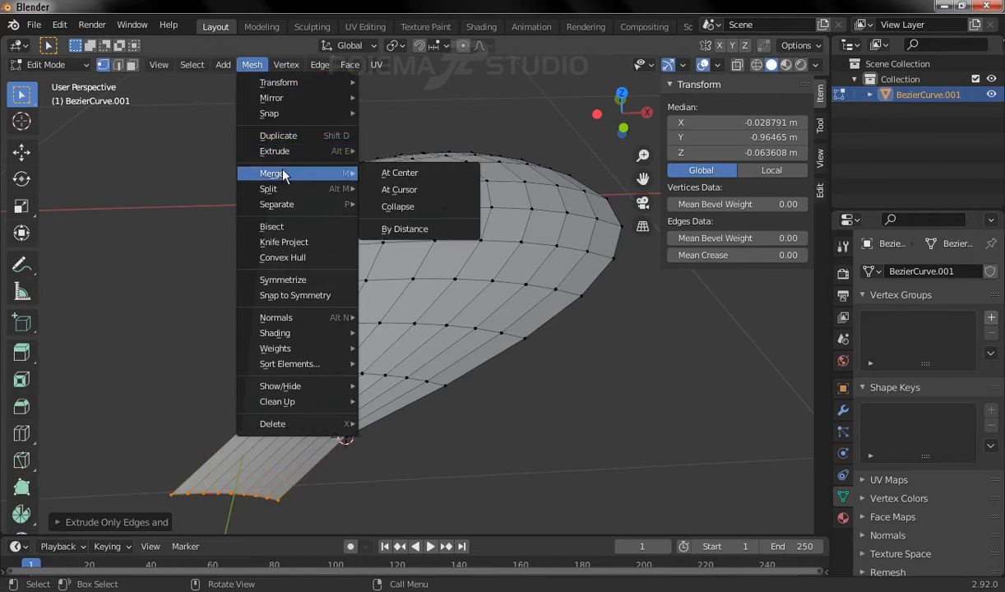
pyautogui.click(420, 214)
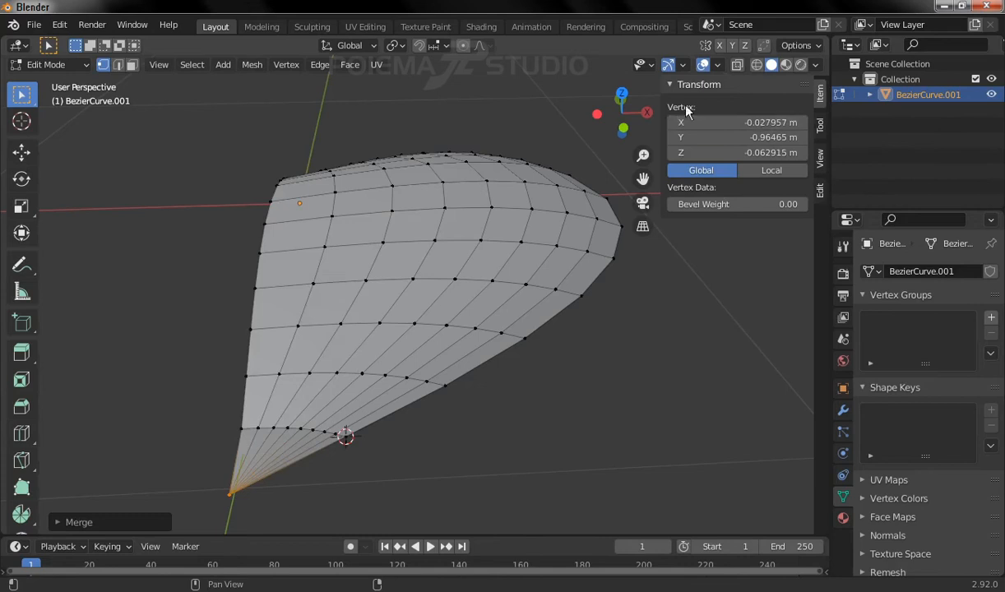
# Step: Set the merged tip vertex's global coordinates to X 0 m, Y -1 m and Z 0 m
pyautogui.click(748, 122)
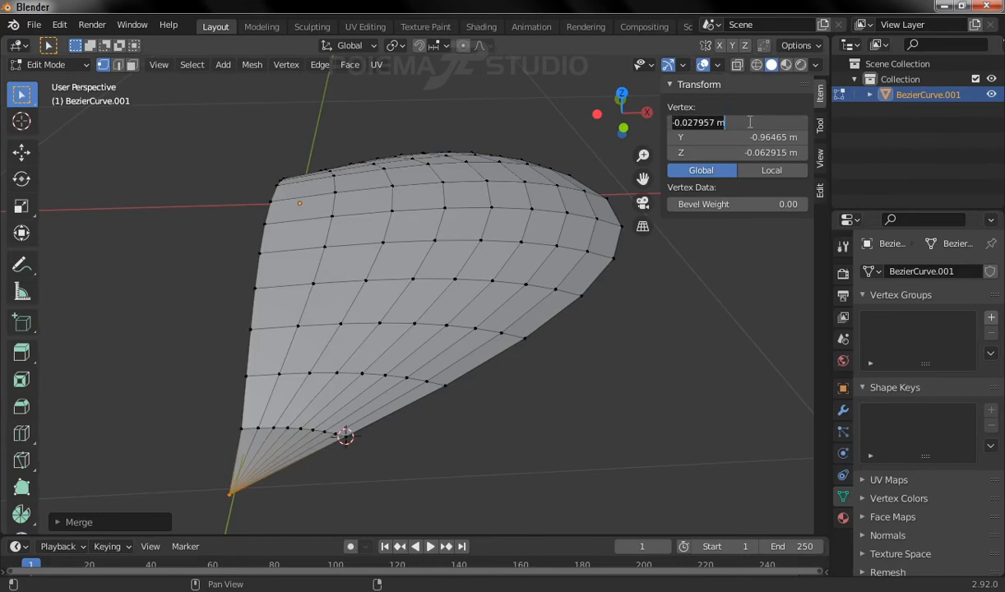
pyautogui.write('0')
pyautogui.press('Tab')
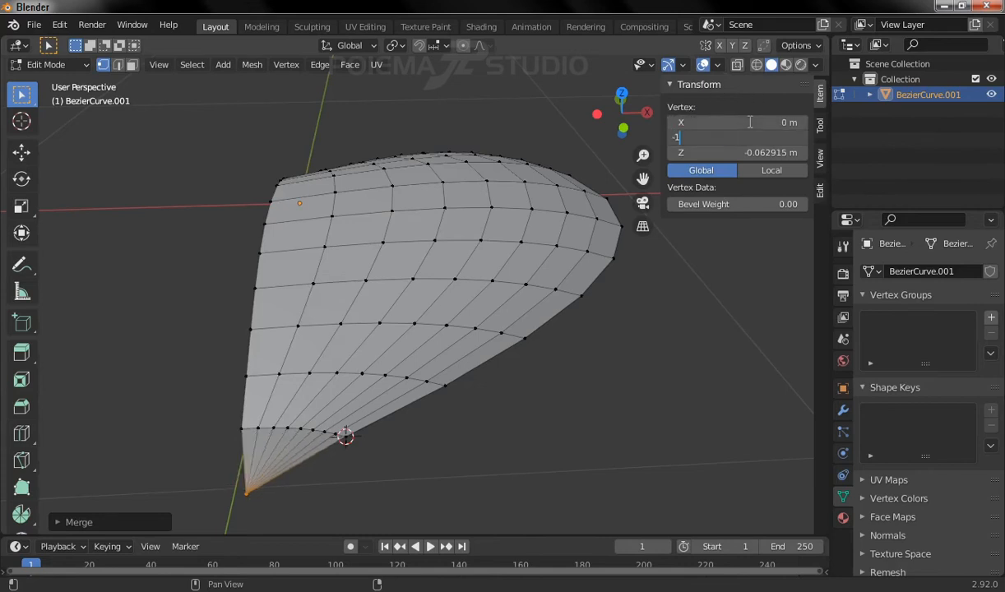
pyautogui.write('-1')
pyautogui.press('Tab')
pyautogui.write('0')
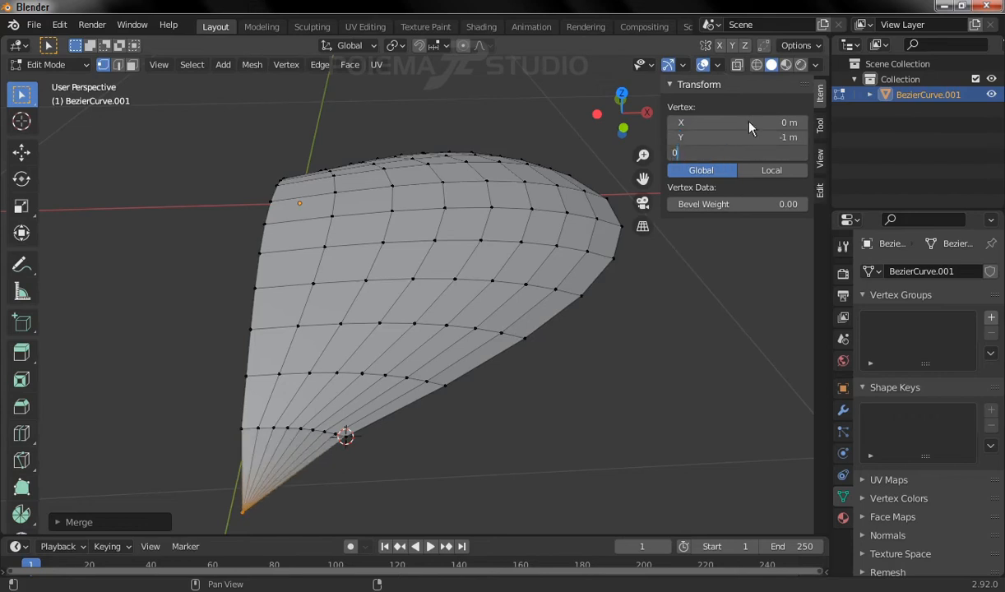
pyautogui.press('Return')
# Step: Select the row of vertices at the open end near the origin and extrude its edges outward by about 0.11 m
pyautogui.moveTo(170, 330); pyautogui.dragTo(372, 336, button='middle')
pyautogui.scroll(3, 341, 321)
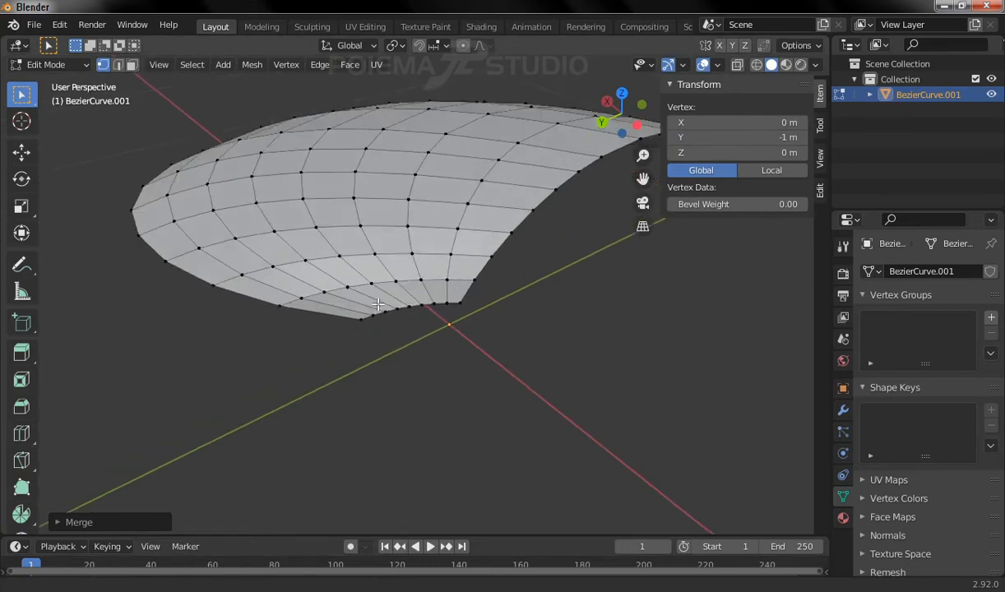
pyautogui.moveTo(331, 371); pyautogui.dragTo(498, 298)
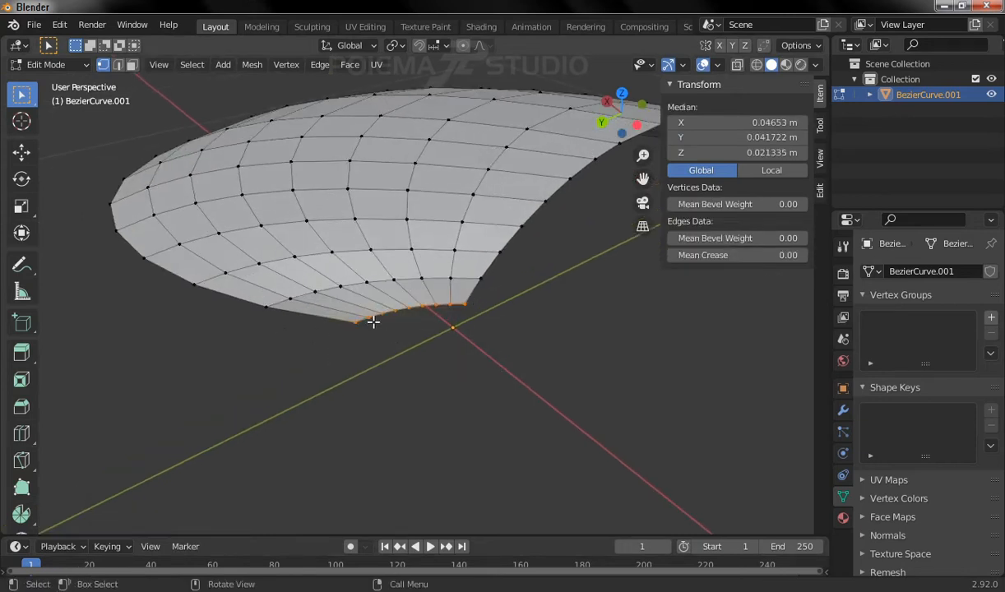
pyautogui.keyDown('shift'); pyautogui.moveTo(442, 312); pyautogui.dragTo(581, 444, button='middle'); pyautogui.keyUp('shift')
pyautogui.moveTo(195, 358); pyautogui.dragTo(382, 321, button='middle')
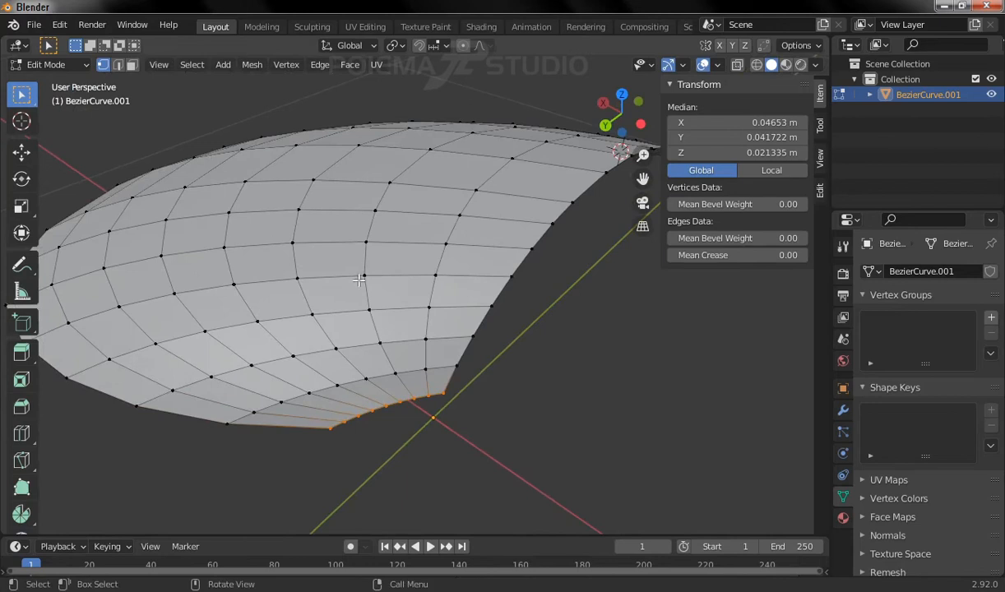
pyautogui.click(251, 65)
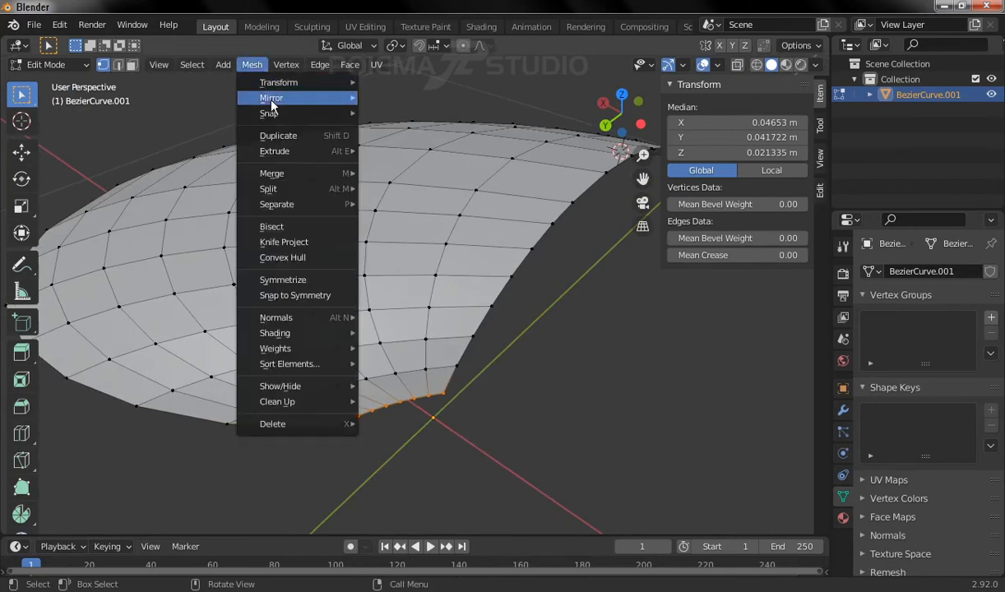
pyautogui.moveTo(291, 152)
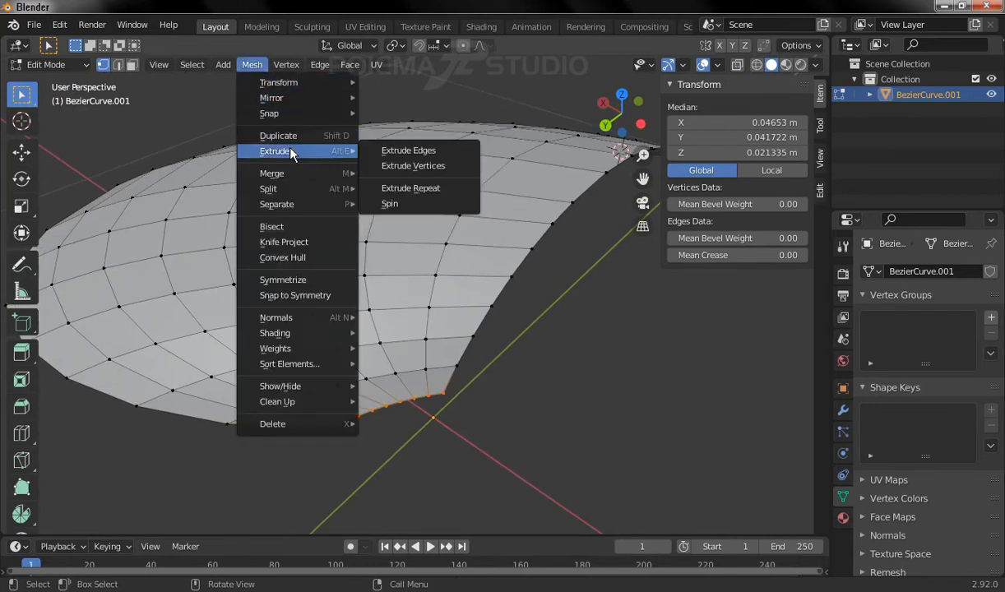
pyautogui.click(452, 154)
pyautogui.click(487, 221)
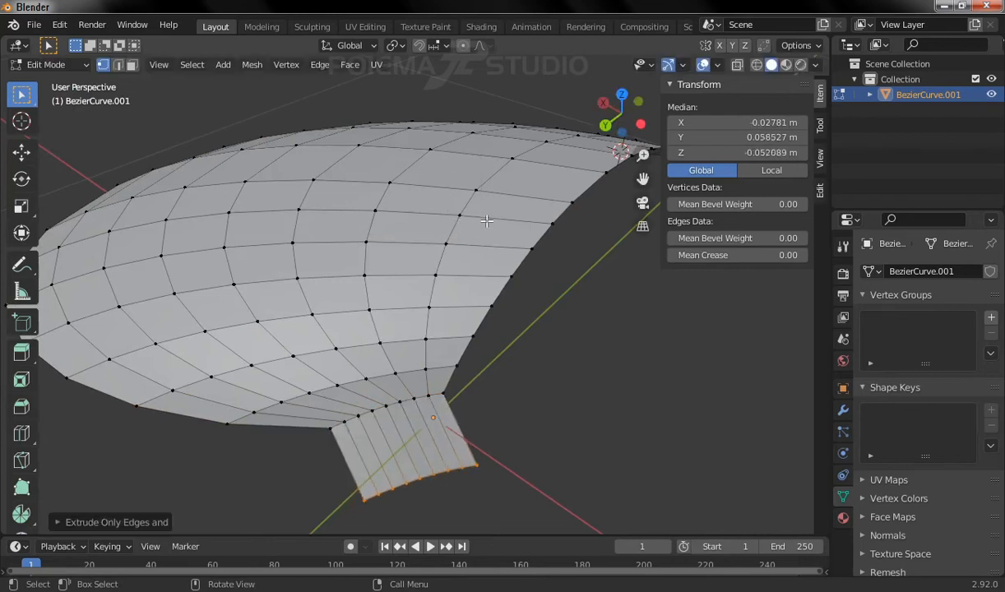
# Step: Collapse the extruded row of vertices into one tip vertex and set its global coordinates to X 0, Y 0 and Z 0 m
pyautogui.click(252, 66)
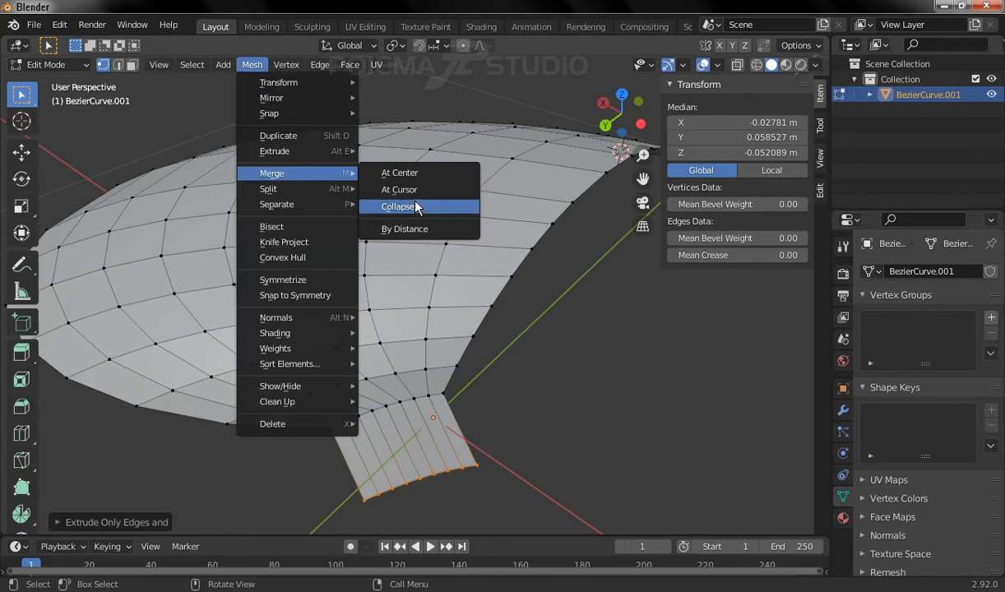
pyautogui.click(415, 206)
pyautogui.click(750, 123)
pyautogui.write('0')
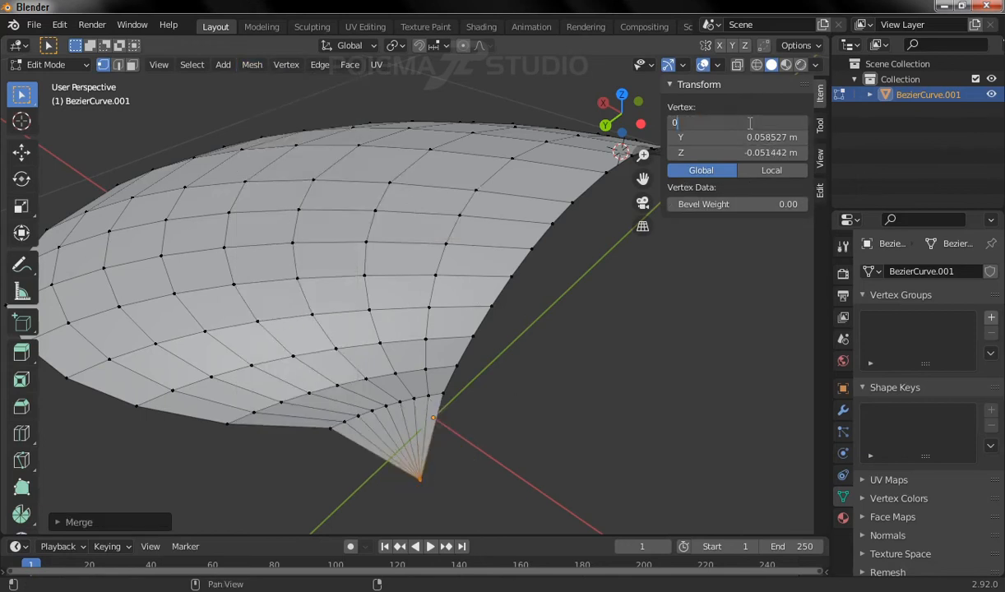
pyautogui.press('Tab')
pyautogui.write('0')
pyautogui.press('Tab')
pyautogui.write('0')
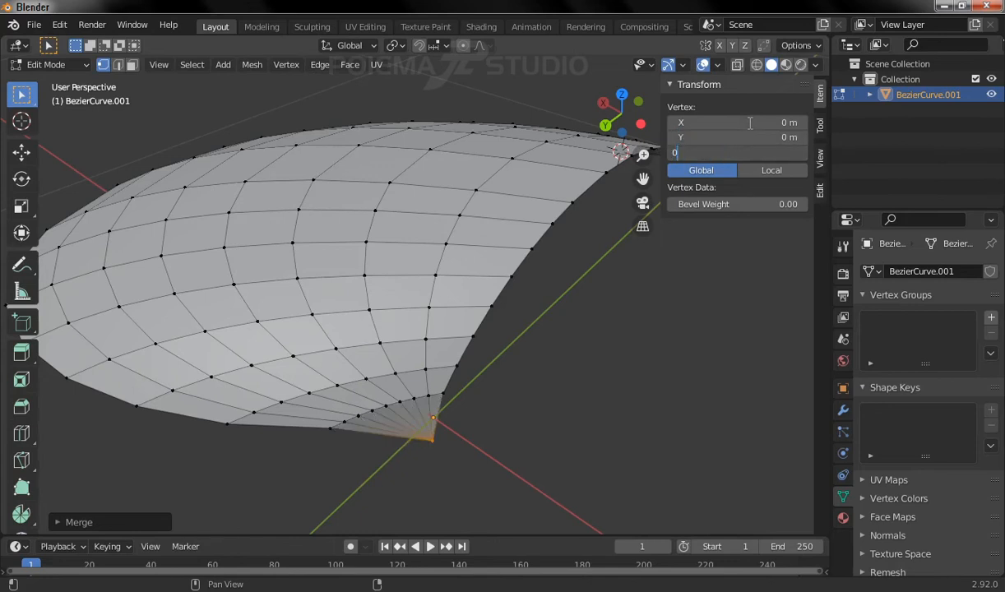
pyautogui.press('Return')
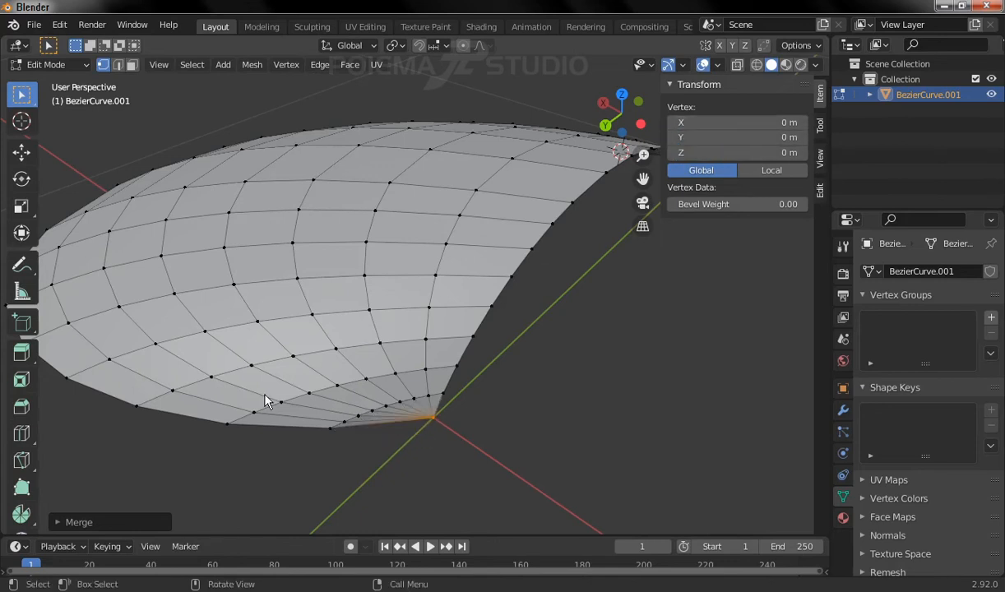
# Step: Snap the 3D cursor to the selected tip vertex with Cursor to Selected
pyautogui.moveTo(218, 314); pyautogui.dragTo(321, 392, button='middle')
pyautogui.moveTo(301, 317); pyautogui.dragTo(415, 343, button='middle')
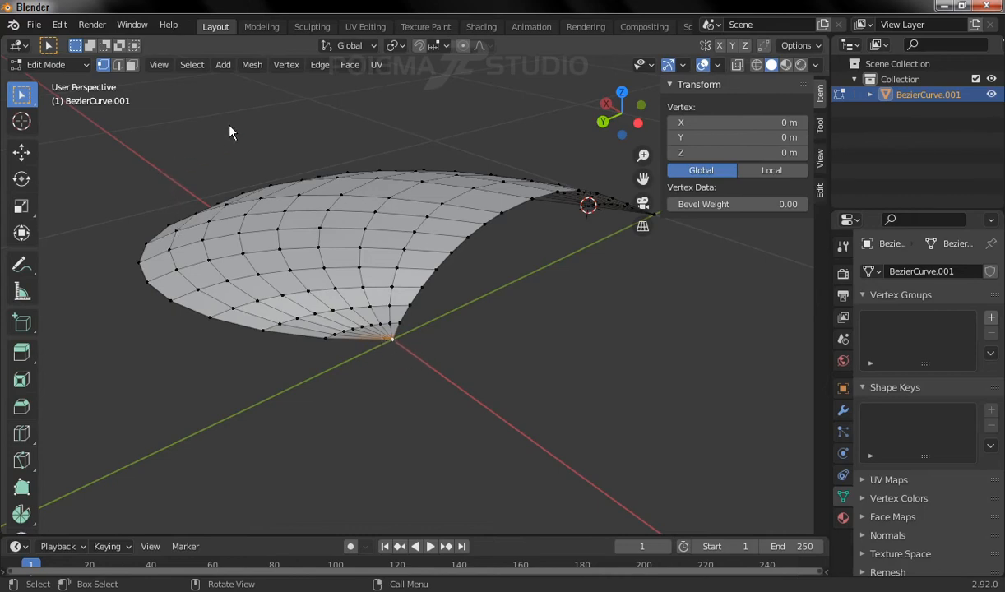
pyautogui.click(252, 64)
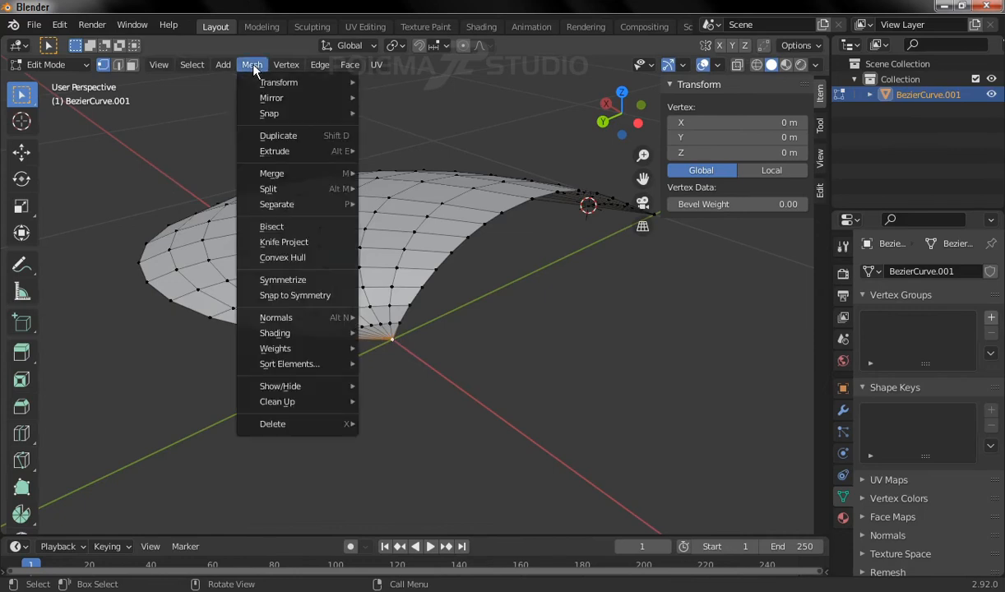
pyautogui.moveTo(264, 114)
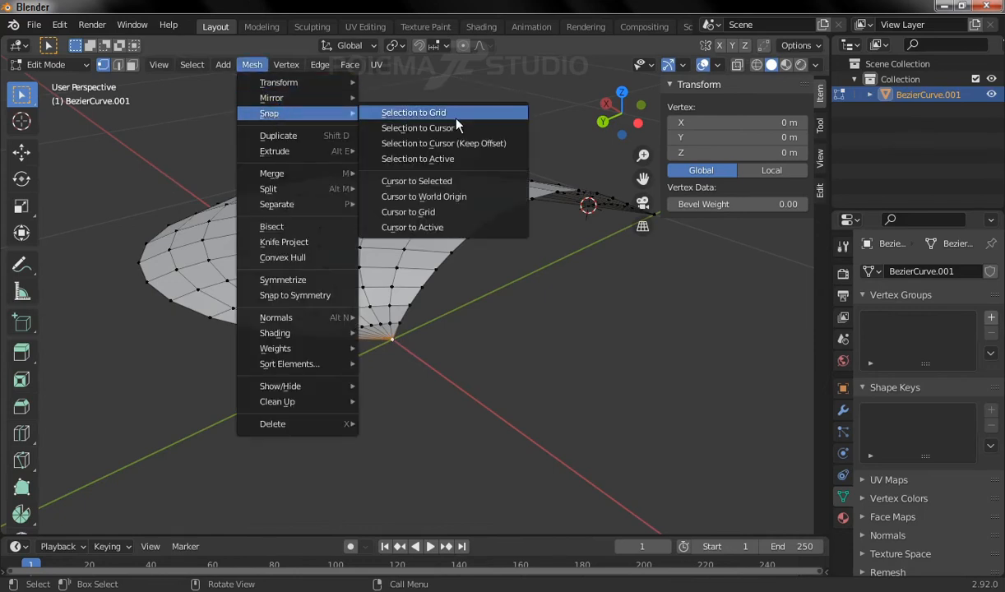
pyautogui.click(454, 180)
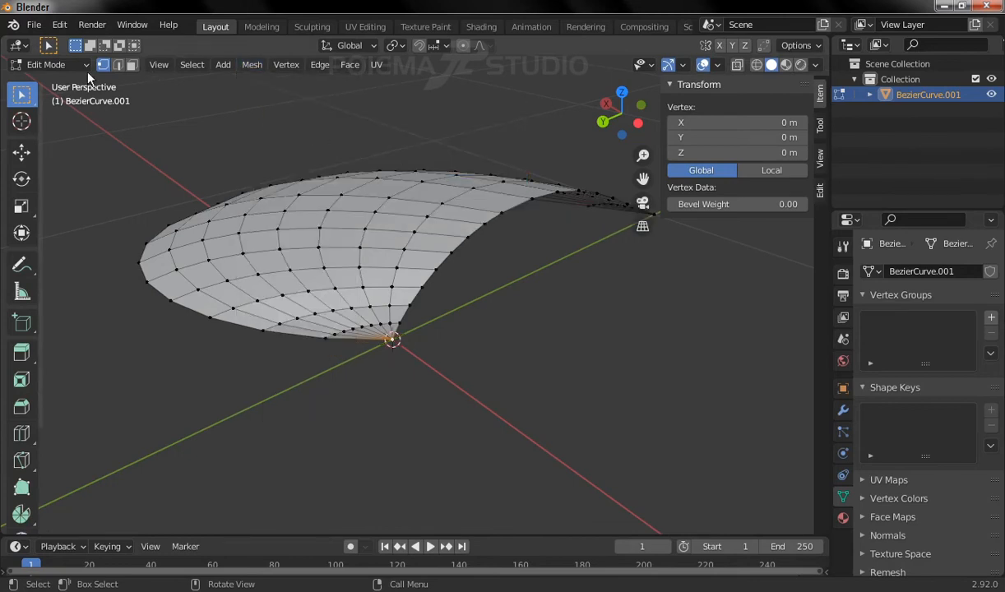
# Step: Return to Object Mode and set the half-heart surface's origin to the 3D cursor
pyautogui.click(76, 65)
pyautogui.click(55, 82)
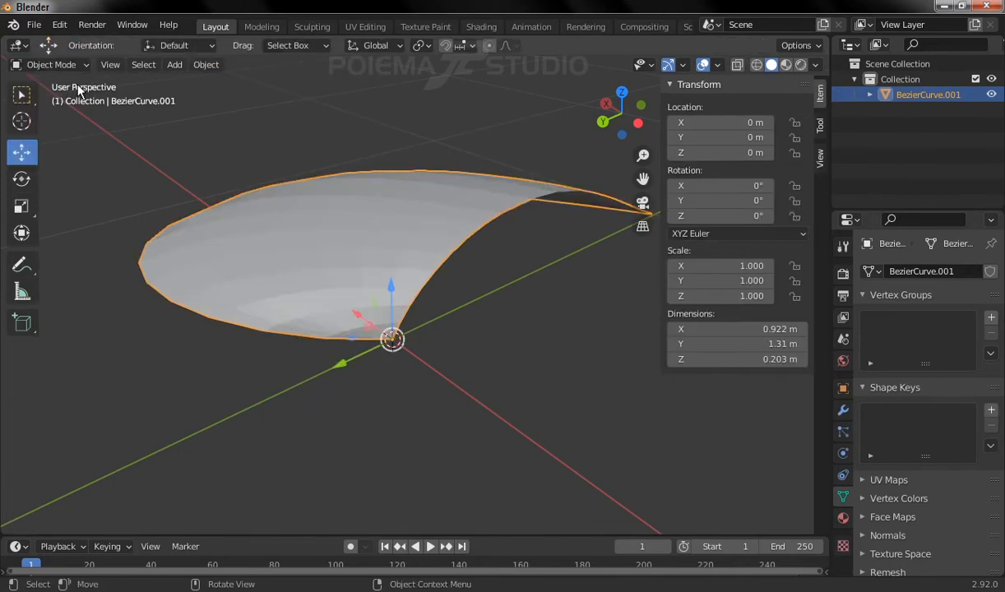
pyautogui.click(197, 64)
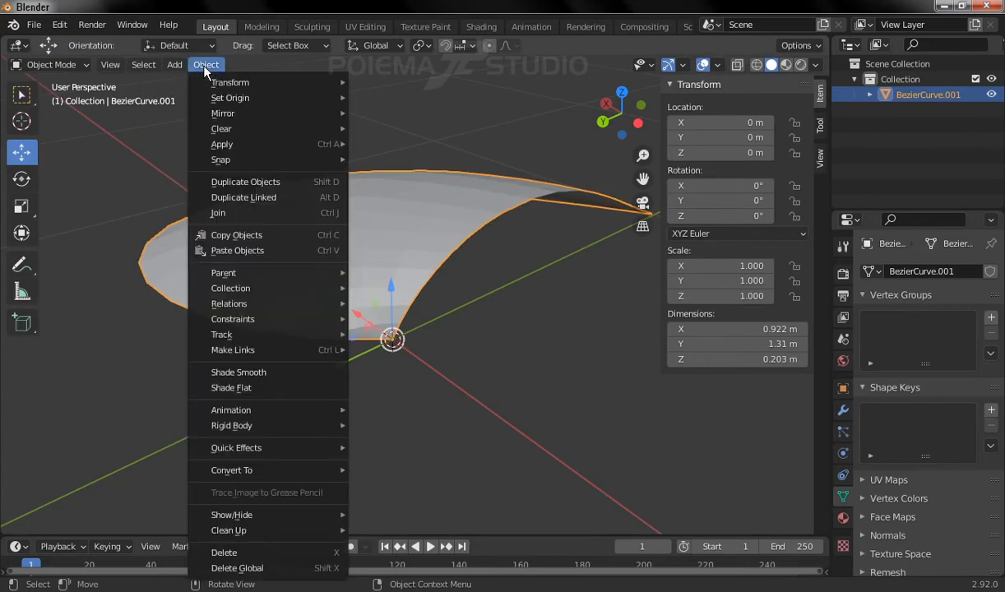
pyautogui.moveTo(234, 98)
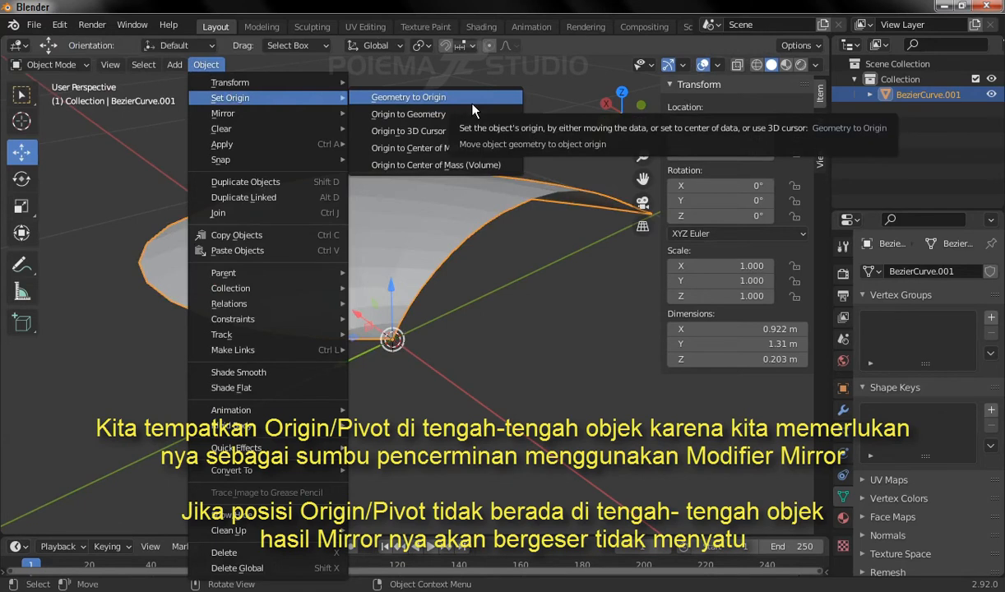
pyautogui.click(435, 131)
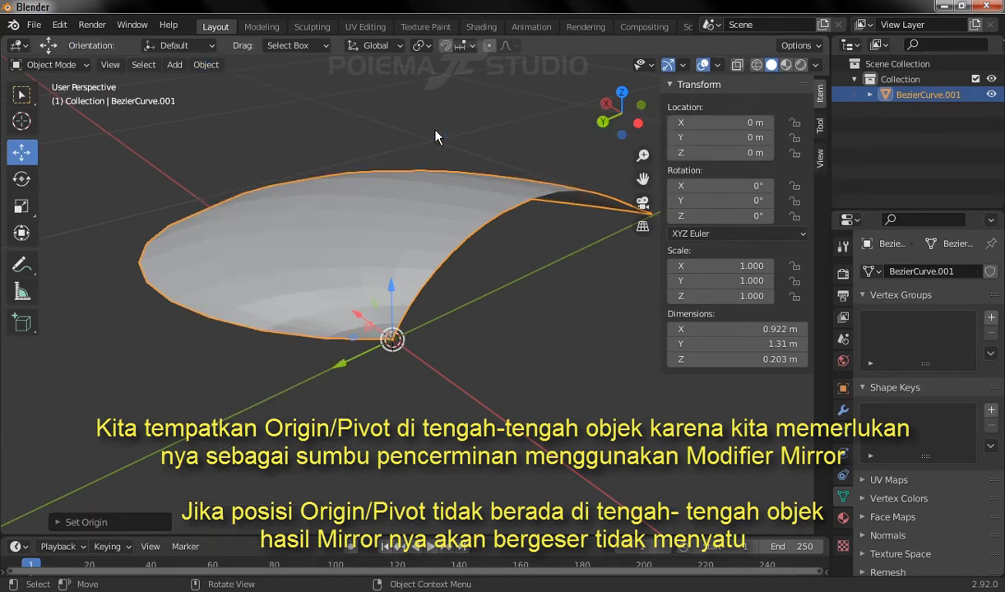
# Step: Add a Mirror modifier to the surface on the X and Z axes with Clipping enabled
pyautogui.moveTo(480, 162); pyautogui.dragTo(276, 223, button='middle')
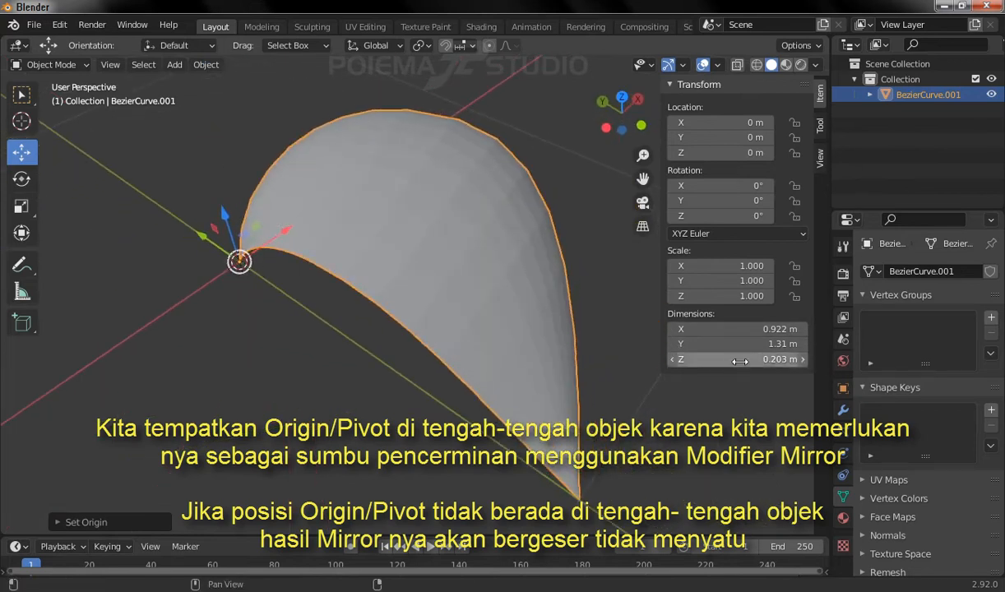
pyautogui.click(842, 411)
pyautogui.click(899, 273)
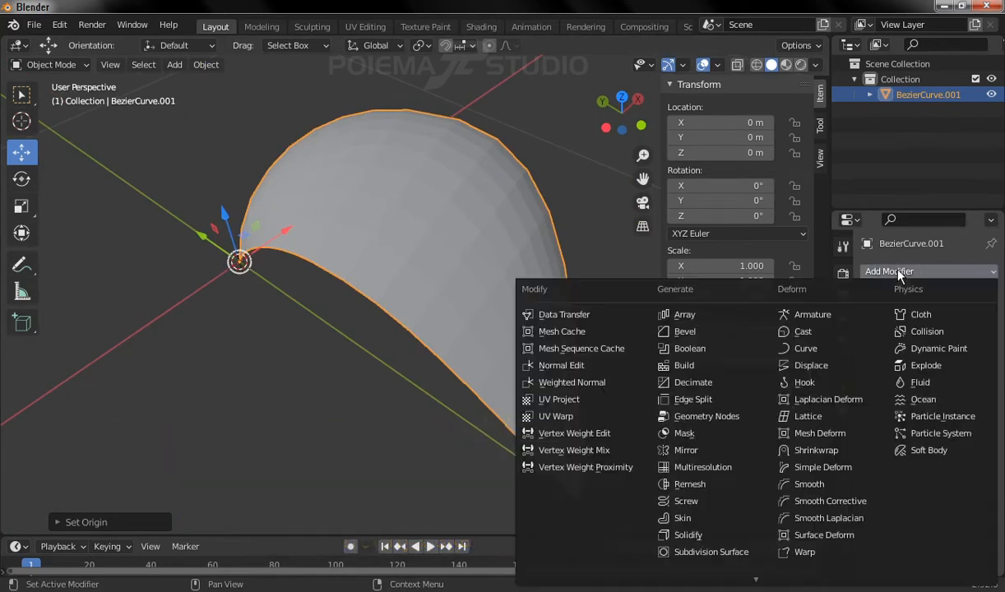
pyautogui.click(715, 453)
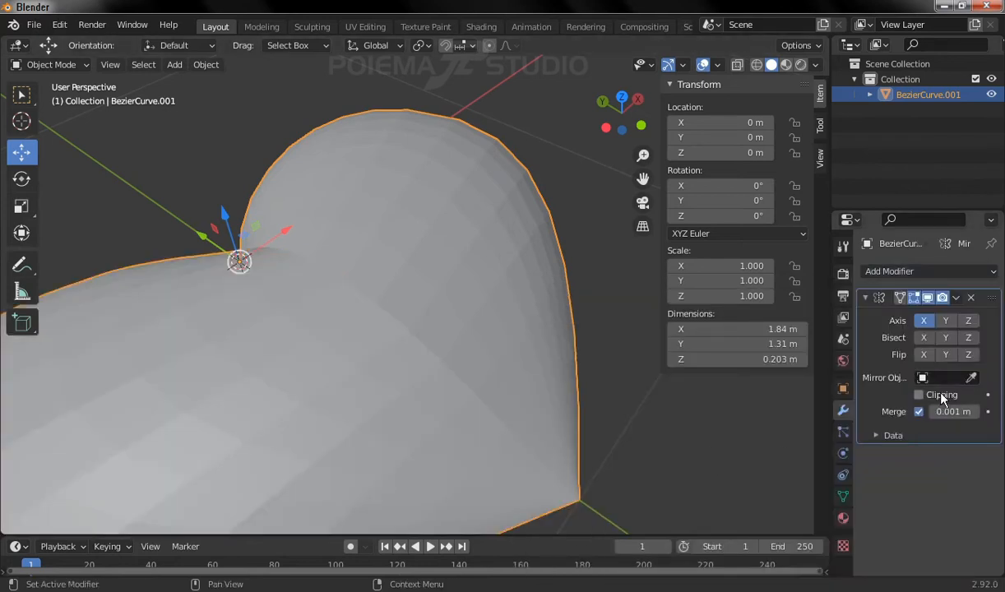
pyautogui.click(969, 321)
pyautogui.click(920, 395)
# Step: Apply Shade Smooth to the mirrored heart
pyautogui.moveTo(584, 382); pyautogui.dragTo(440, 275, button='middle')
pyautogui.moveTo(463, 236); pyautogui.dragTo(475, 326, button='middle')
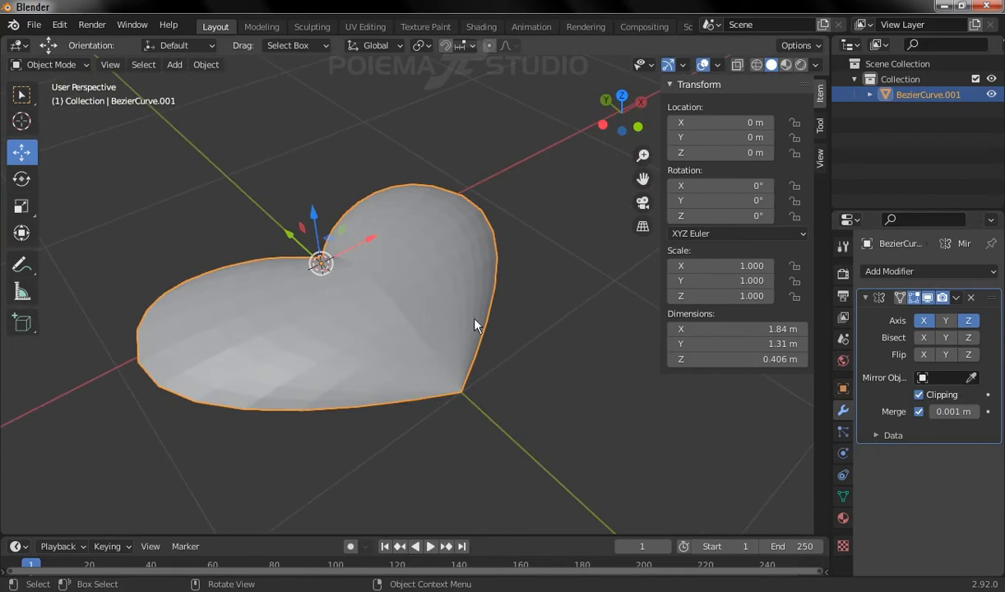
pyautogui.rightClick(376, 314)
pyautogui.rightClick(395, 265)
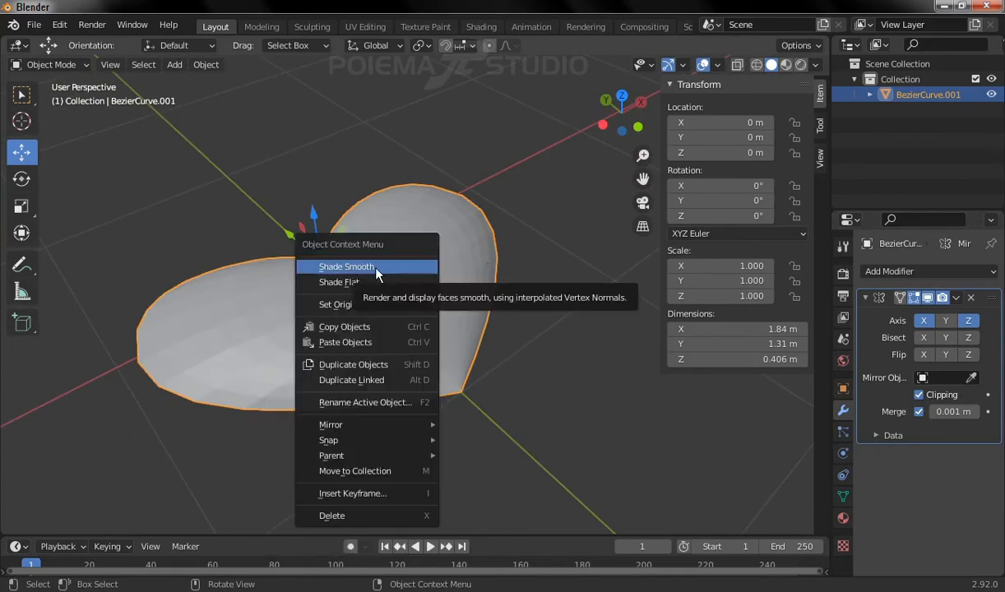
pyautogui.click(370, 272)
# Step: Add a Subdivision Surface modifier to the heart with its viewport level set to 2
pyautogui.moveTo(424, 363)
pyautogui.mouseDown(button='middle')
pyautogui.moveTo(444, 280)
pyautogui.moveTo(426, 379)
pyautogui.moveTo(400, 372)
pyautogui.moveTo(413, 341)
pyautogui.moveTo(411, 368)
pyautogui.mouseUp(button='middle')
pyautogui.click(889, 271)
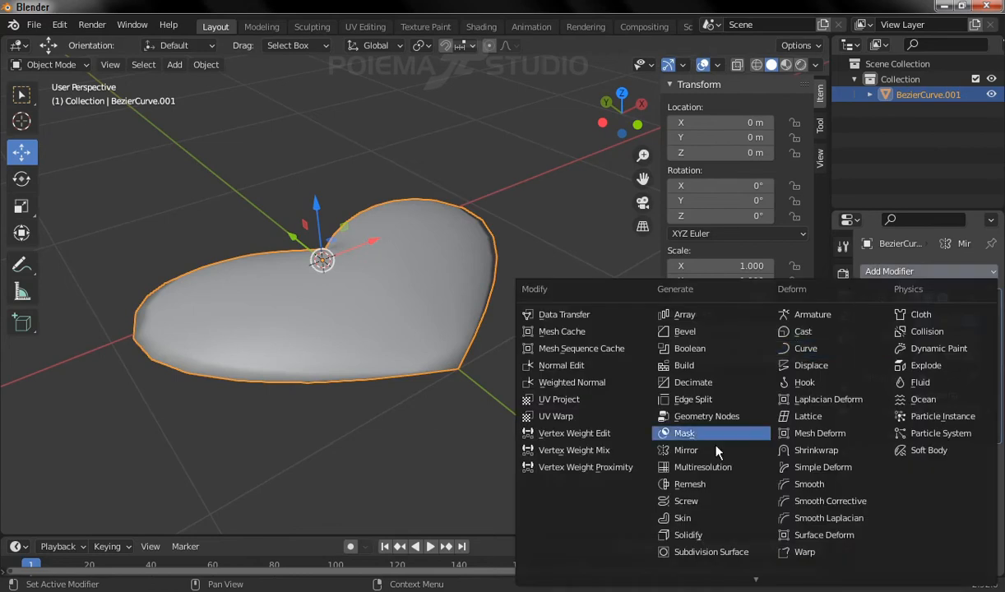
pyautogui.click(724, 555)
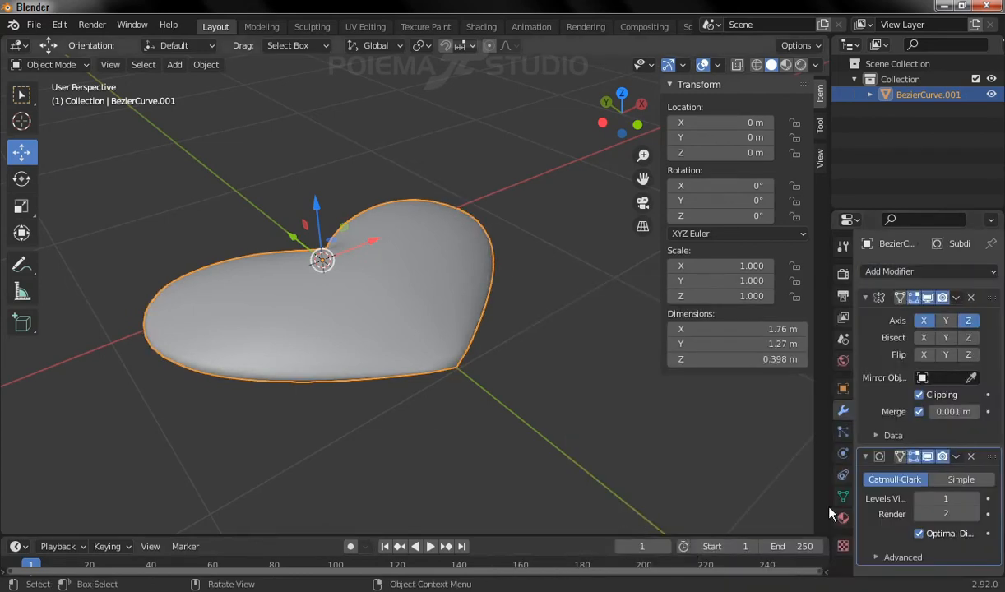
pyautogui.click(988, 499)
pyautogui.click(975, 500)
# Step: Create a new material on the heart and widen the properties editor to show the full Principled BSDF setting names
pyautogui.moveTo(406, 343); pyautogui.dragTo(474, 332, button='middle')
pyautogui.scroll(2, 440, 361)
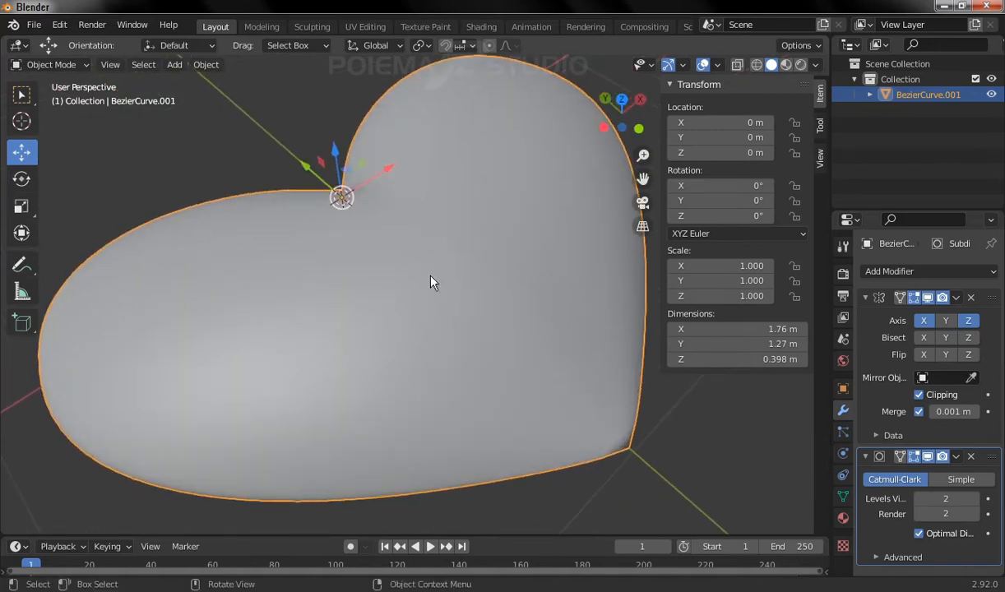
pyautogui.scroll(-2, 370, 345)
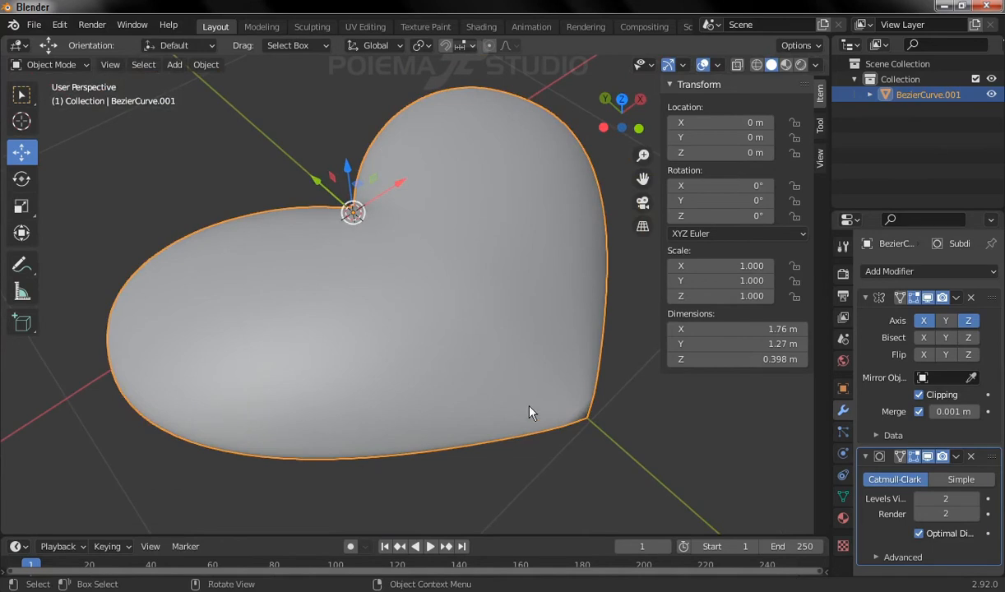
pyautogui.moveTo(652, 335); pyautogui.dragTo(608, 378, button='middle')
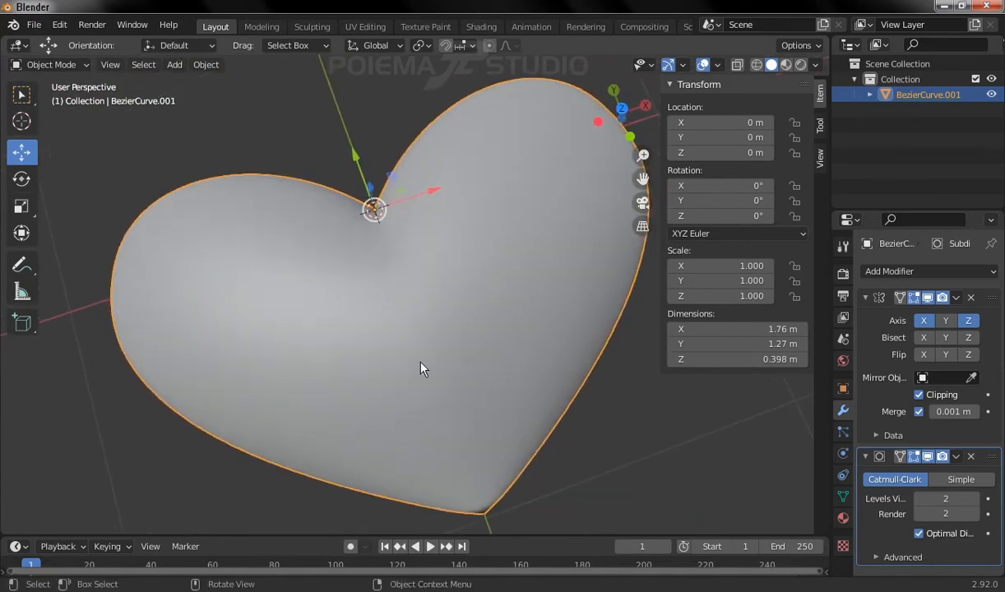
pyautogui.keyDown('shift'); pyautogui.moveTo(419, 361); pyautogui.dragTo(449, 362, button='middle'); pyautogui.keyUp('shift')
pyautogui.moveTo(484, 265); pyautogui.dragTo(449, 274, button='middle')
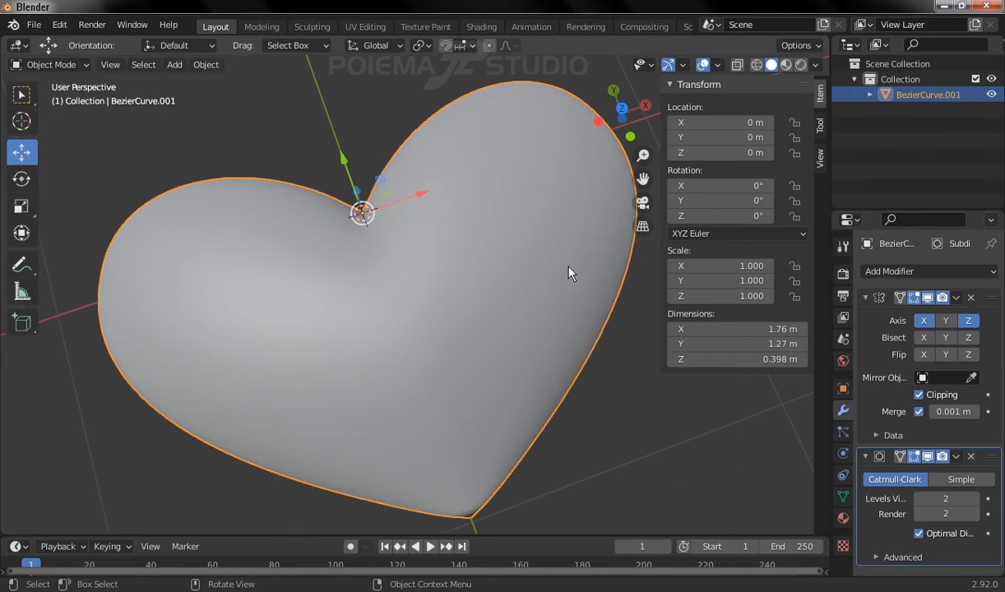
pyautogui.click(842, 517)
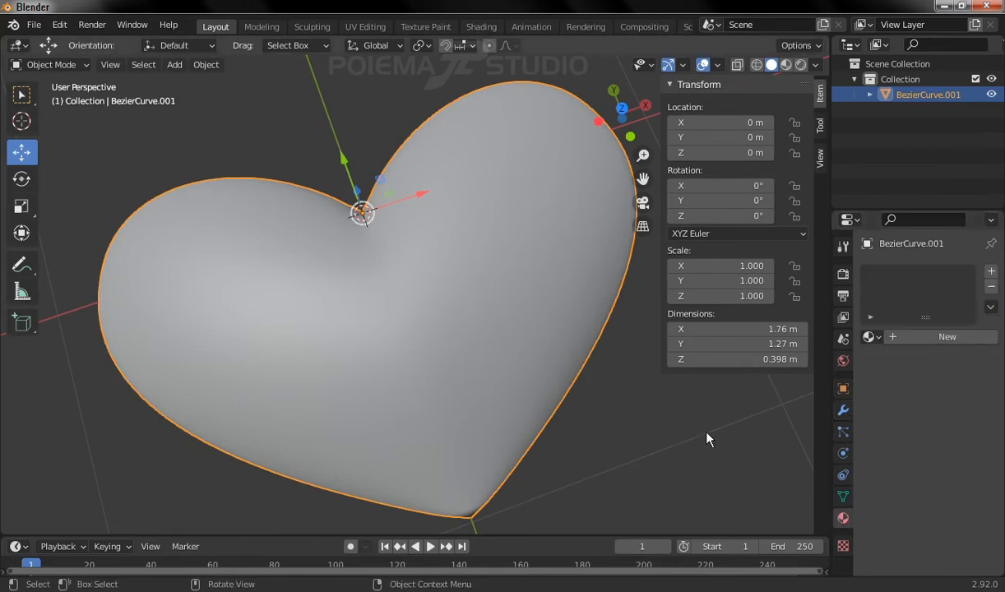
pyautogui.click(925, 338)
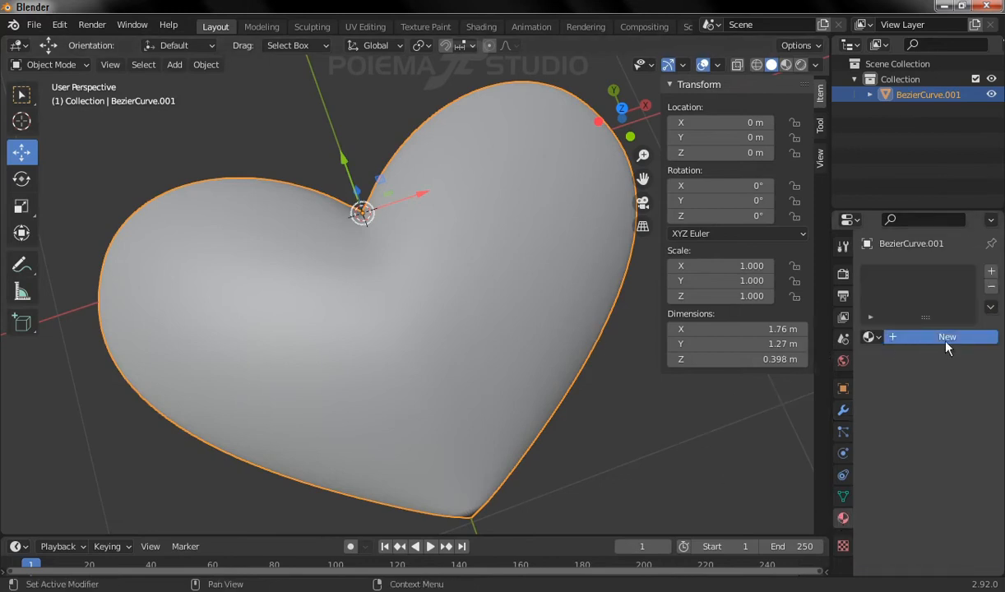
pyautogui.scroll(-5, 875, 503)
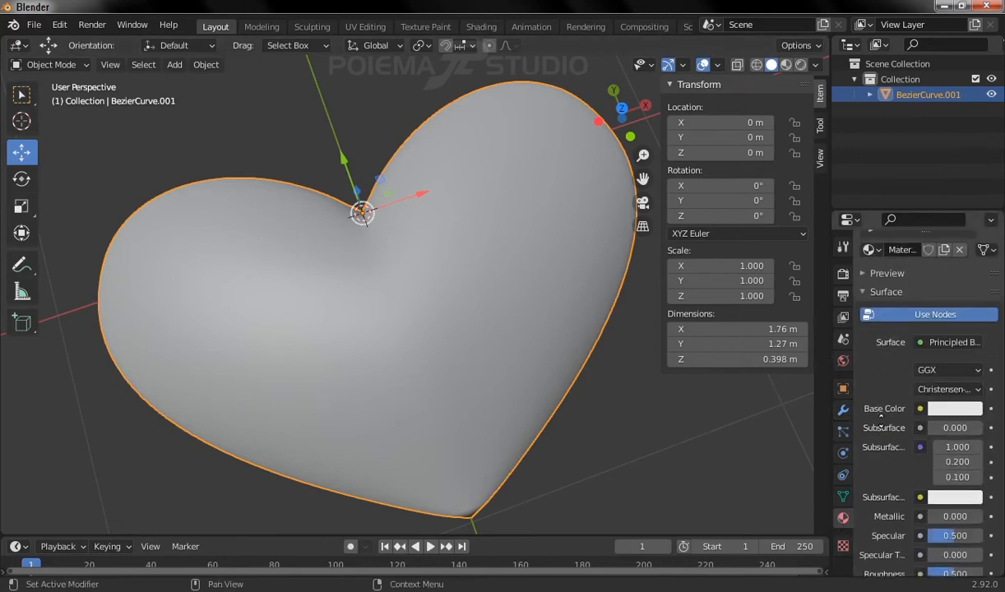
pyautogui.scroll(-3, 902, 444)
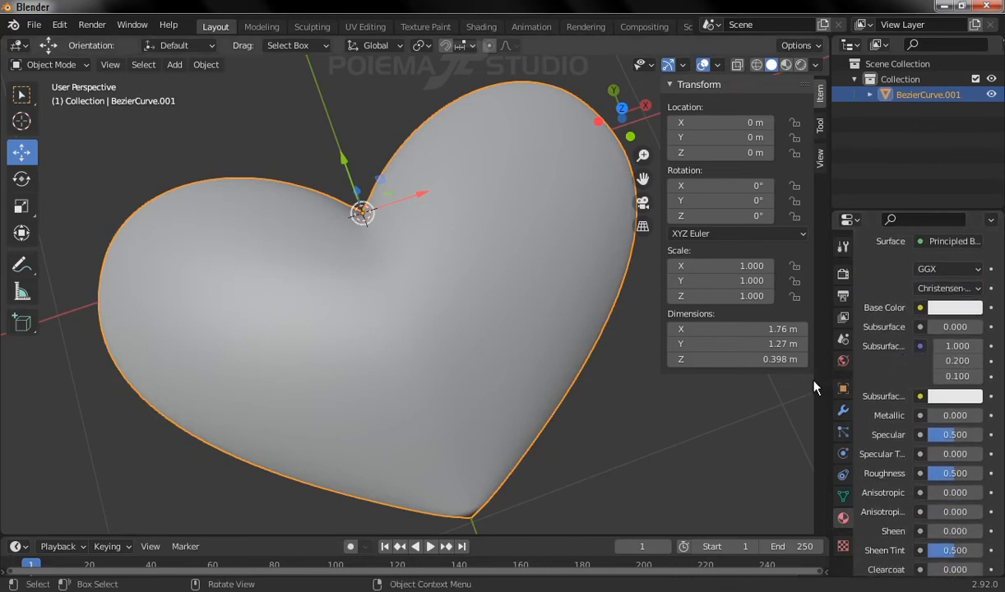
pyautogui.moveTo(831, 377); pyautogui.dragTo(768, 375)
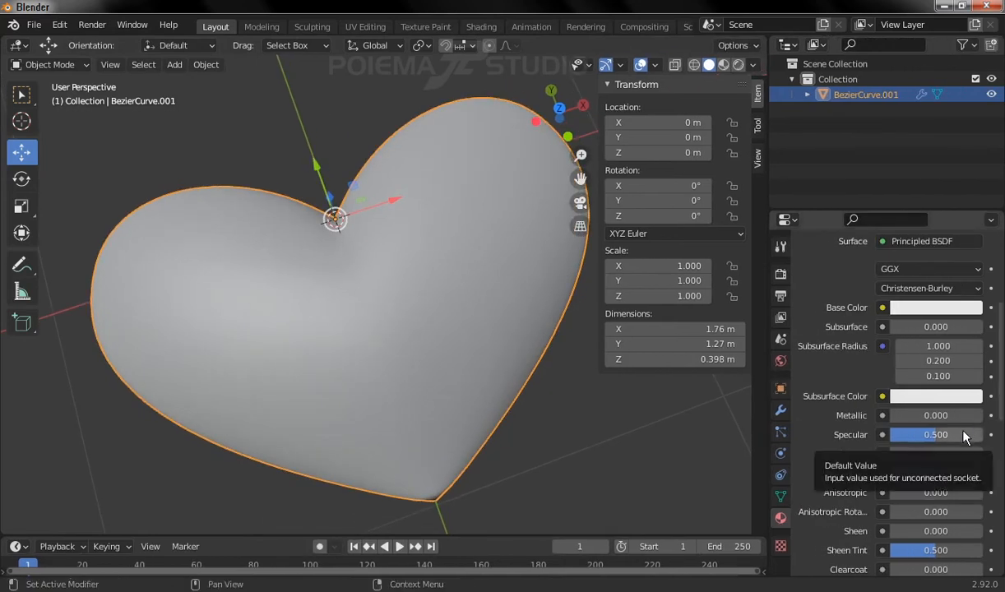
# Step: Set the heart material's Metallic to 1, Specular to 0.7 and Roughness to 0.2
pyautogui.click(930, 414)
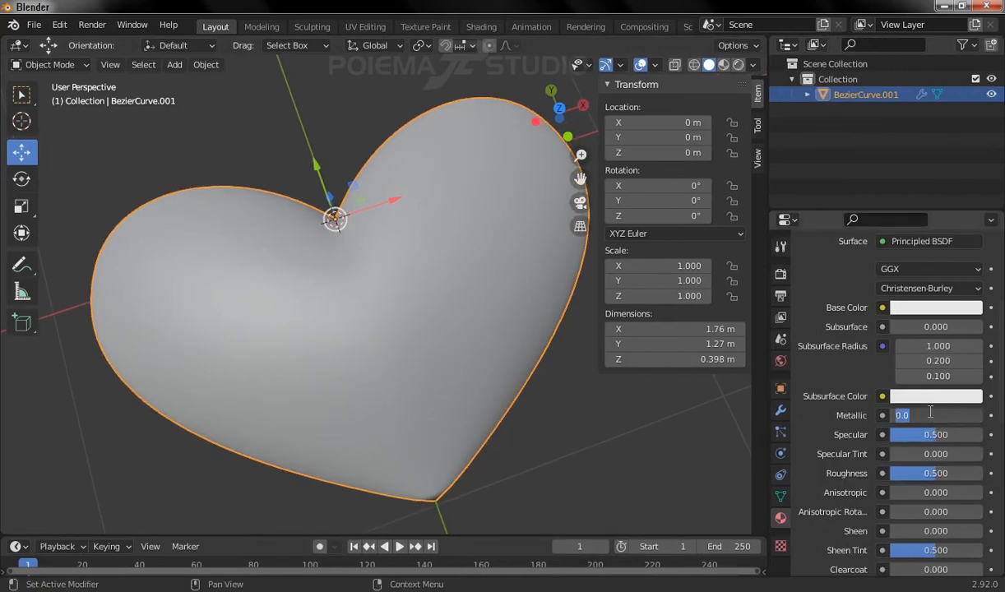
pyautogui.write('1')
pyautogui.press('Return')
pyautogui.moveTo(381, 422); pyautogui.dragTo(382, 408, button='middle')
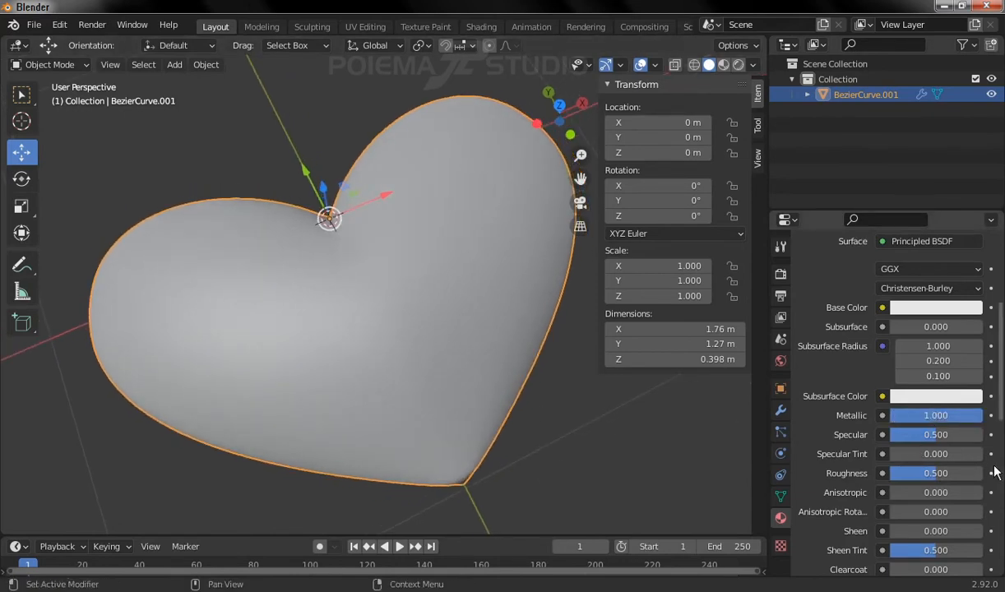
pyautogui.click(941, 434)
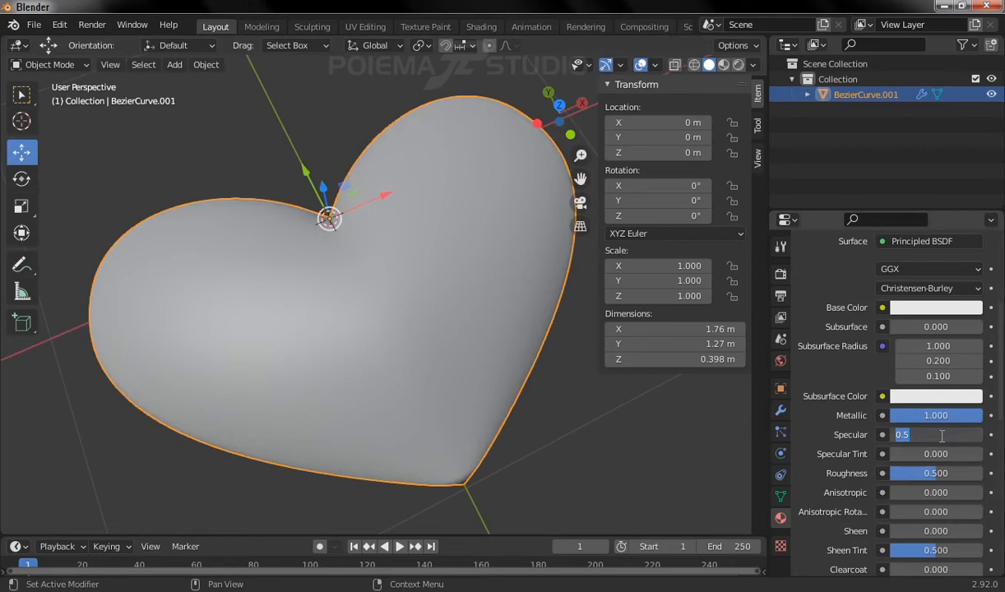
pyautogui.press('BackSpace')
pyautogui.write('.7')
pyautogui.press('Return')
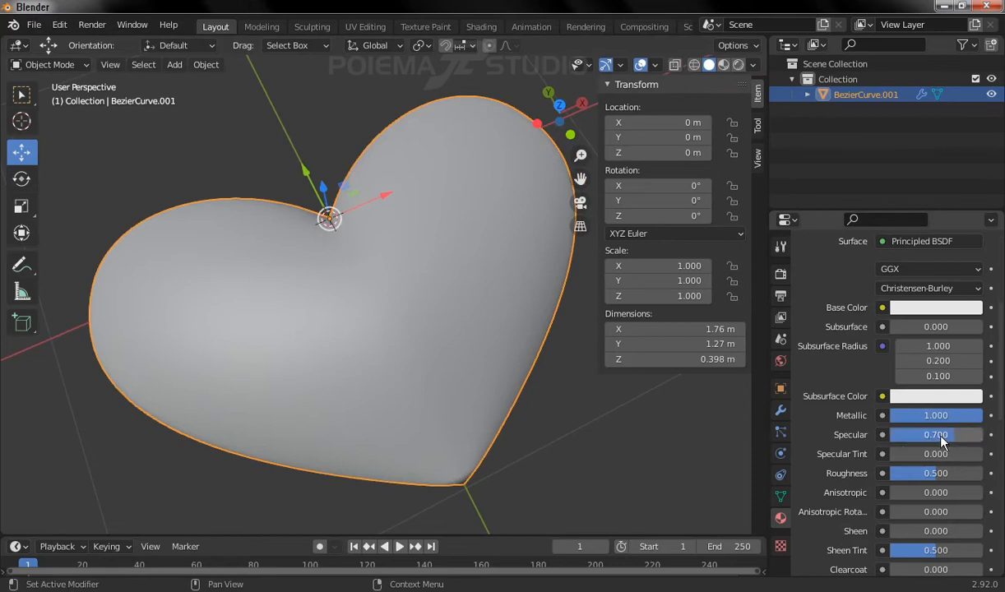
pyautogui.click(938, 474)
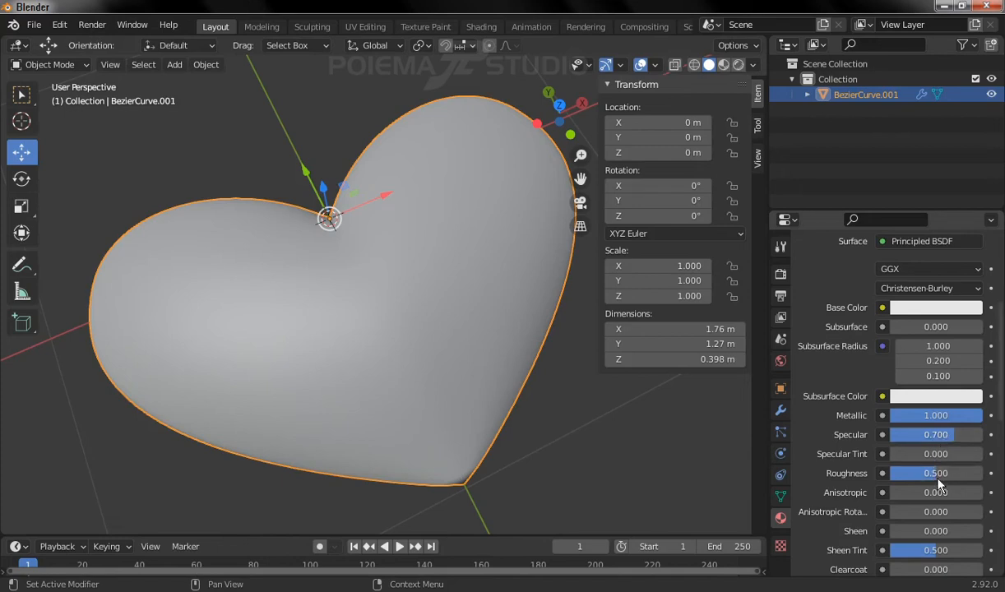
pyautogui.press('BackSpace')
pyautogui.write('.2')
pyautogui.press('Return')
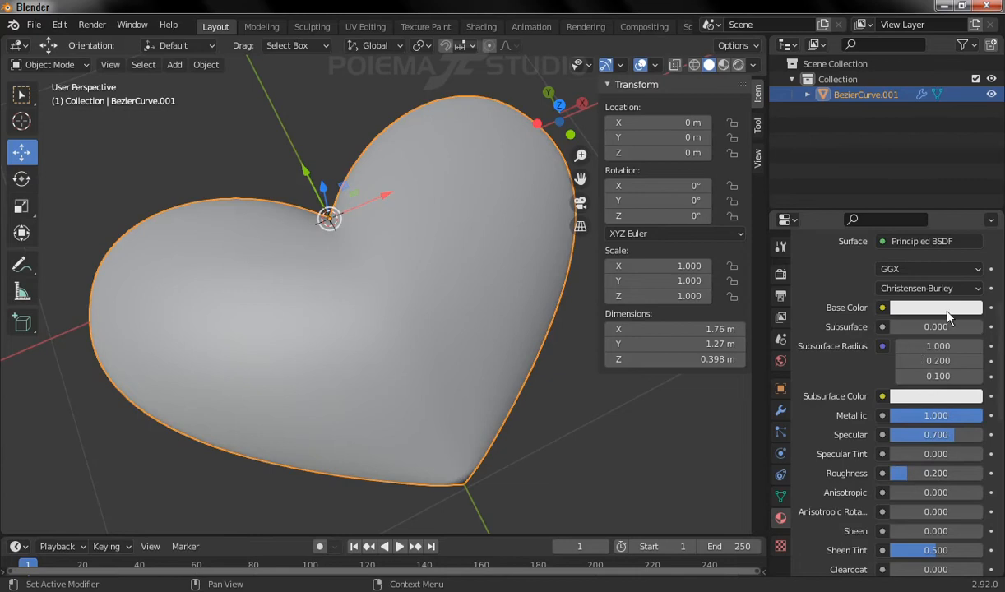
# Step: Set the heart material's Base Color to pink and preview the heart in Rendered and Material Preview shading
pyautogui.click(917, 309)
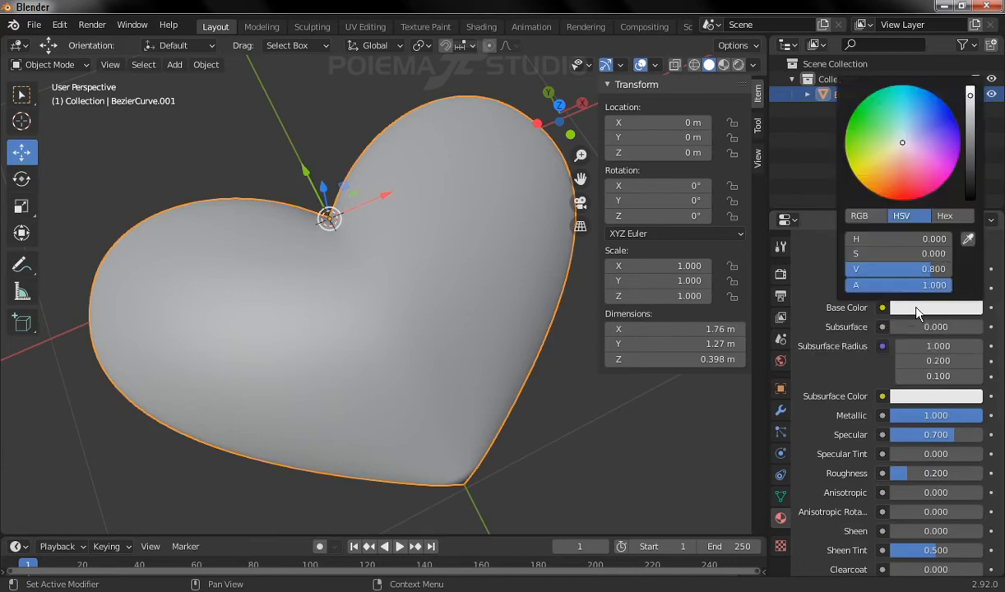
pyautogui.moveTo(864, 141)
pyautogui.mouseDown()
pyautogui.moveTo(917, 159)
pyautogui.moveTo(932, 180)
pyautogui.mouseUp()
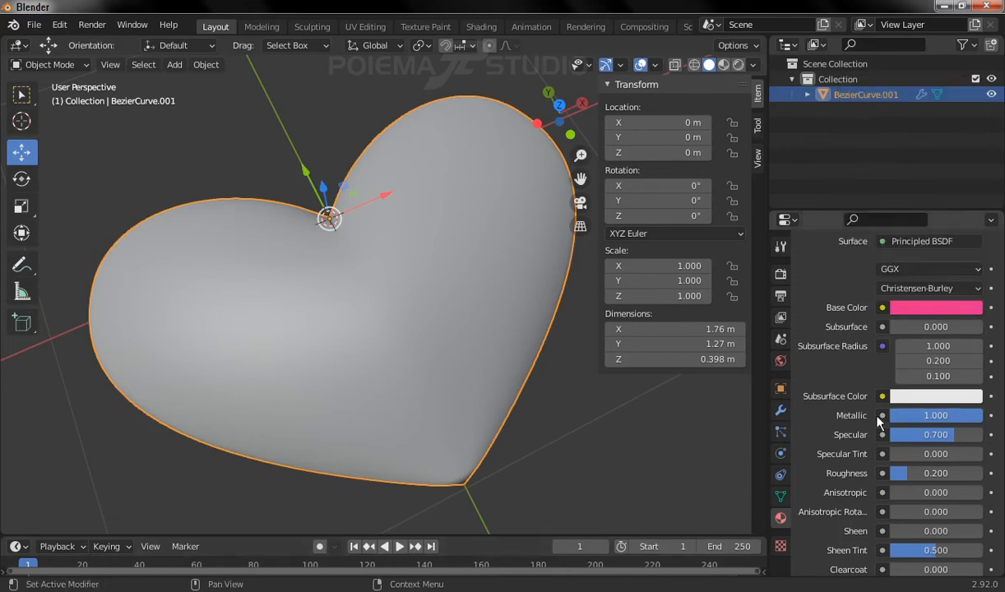
pyautogui.click(738, 66)
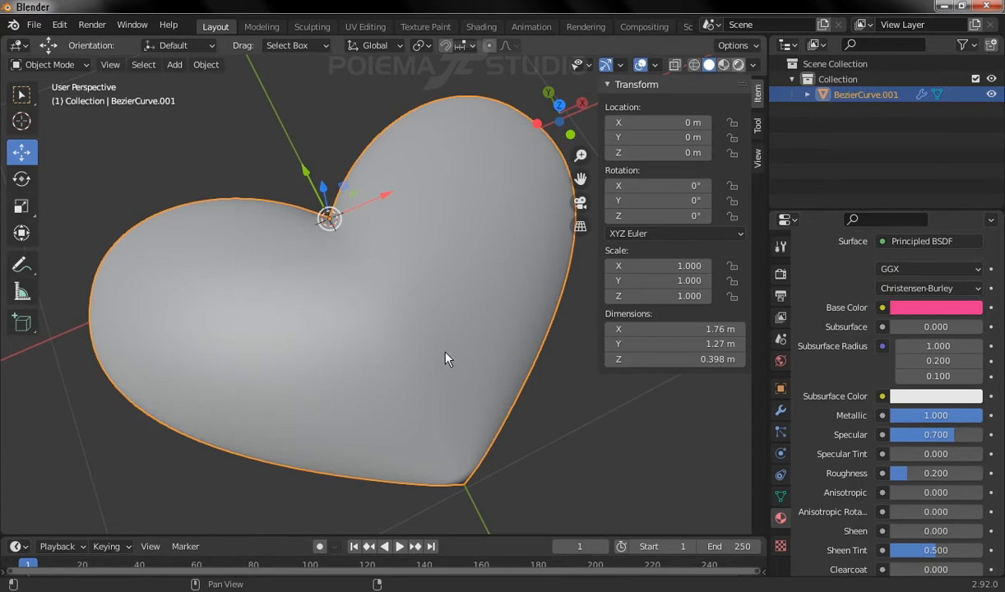
pyautogui.click(723, 64)
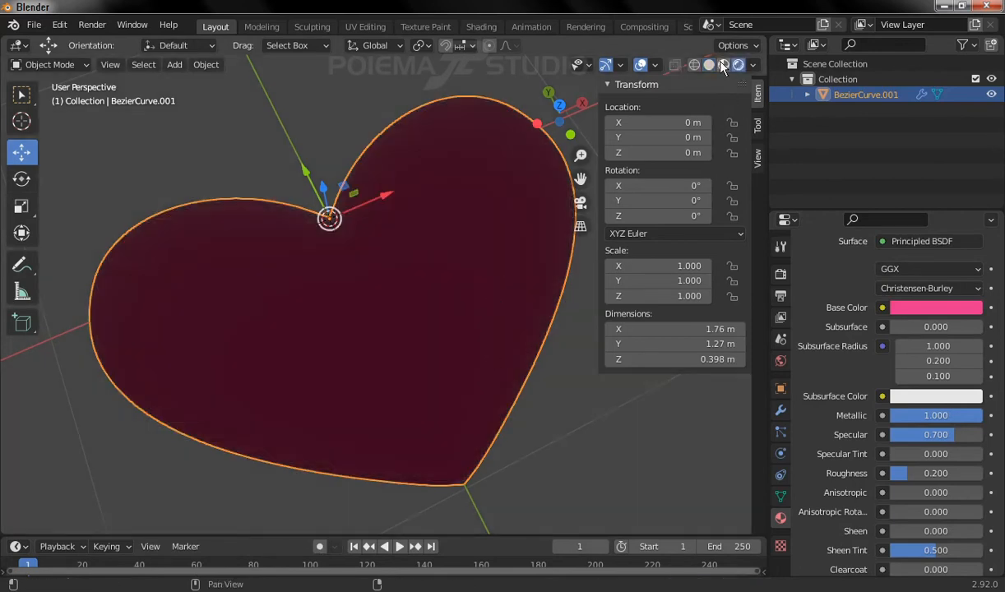
pyautogui.moveTo(575, 221); pyautogui.dragTo(406, 420, button='middle')
pyautogui.moveTo(512, 454); pyautogui.dragTo(435, 359, button='middle')
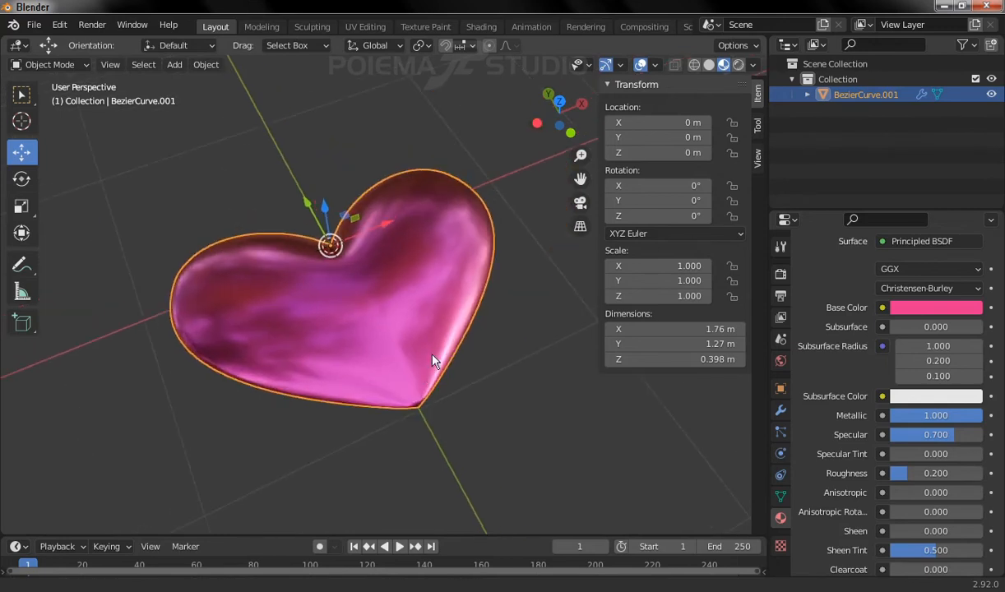
# Step: Return the viewport to Solid shading and set the heart's X location to 5 m
pyautogui.click(709, 64)
pyautogui.keyDown('shift'); pyautogui.moveTo(453, 274); pyautogui.dragTo(381, 338, button='middle'); pyautogui.keyUp('shift')
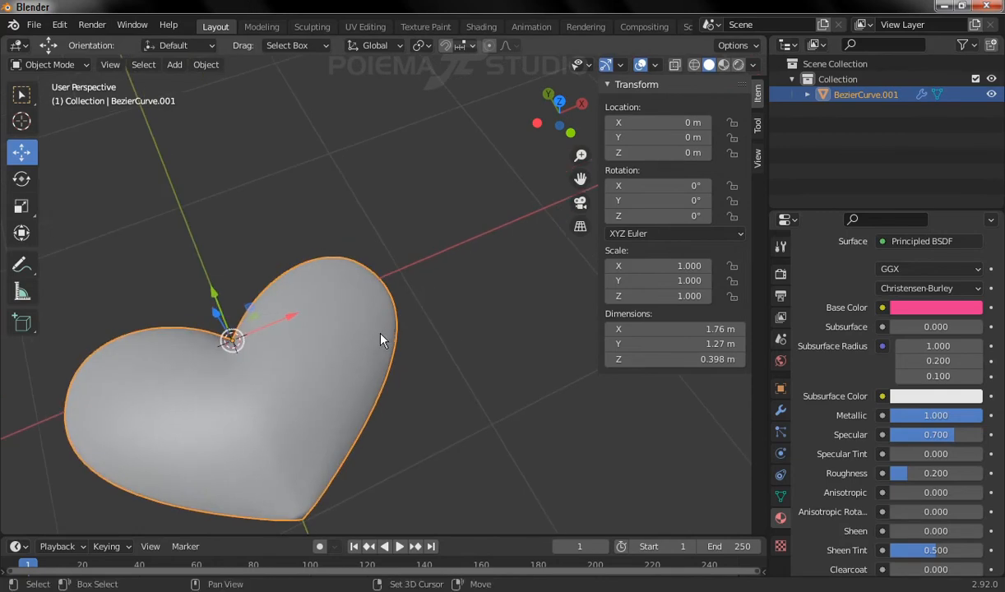
pyautogui.click(667, 122)
pyautogui.click(667, 123)
pyautogui.press('BackSpace')
pyautogui.press('BackSpace')
pyautogui.press('BackSpace')
pyautogui.write('5')
pyautogui.press('Return')
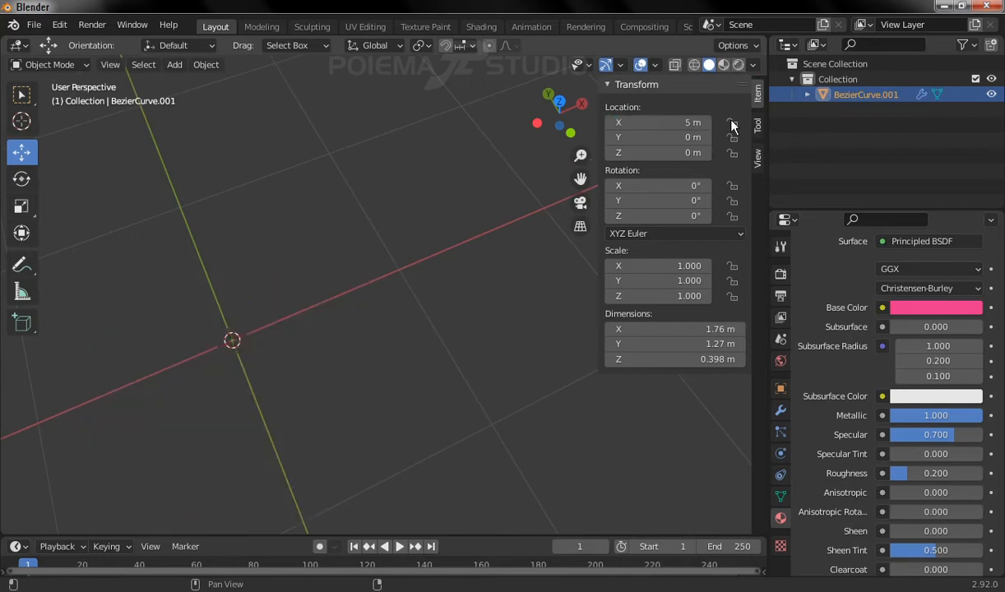
# Step: Switch to the top view and add a Bezier curve at the world origin
pyautogui.keyDown('shift'); pyautogui.moveTo(387, 264); pyautogui.dragTo(405, 283, button='middle'); pyautogui.keyUp('shift')
pyautogui.scroll(-2, 426, 234)
pyautogui.keyDown('shift'); pyautogui.moveTo(427, 233); pyautogui.dragTo(433, 235, button='middle'); pyautogui.keyUp('shift')
pyautogui.scroll(-2, 432, 240)
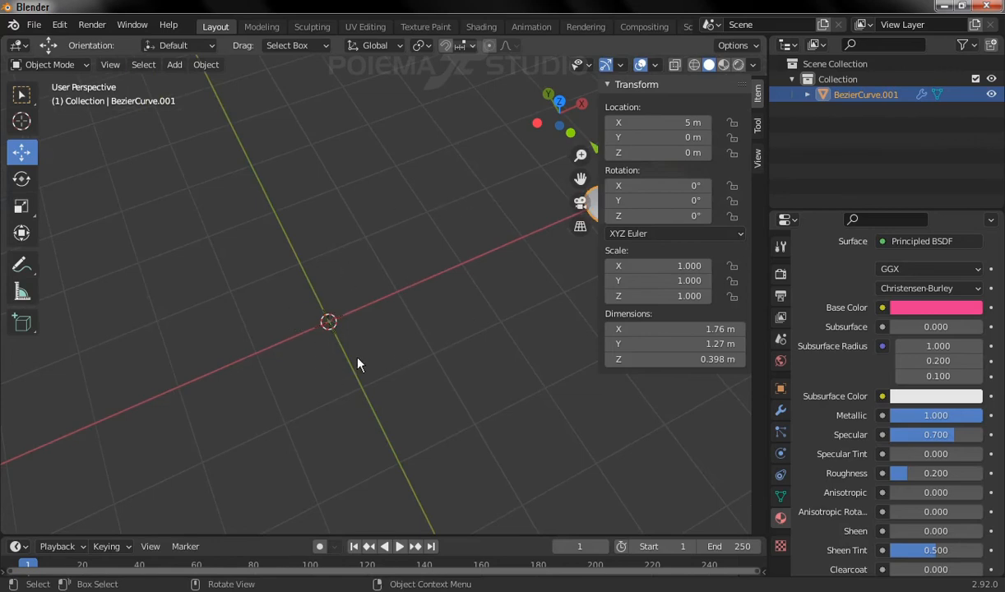
pyautogui.click(111, 66)
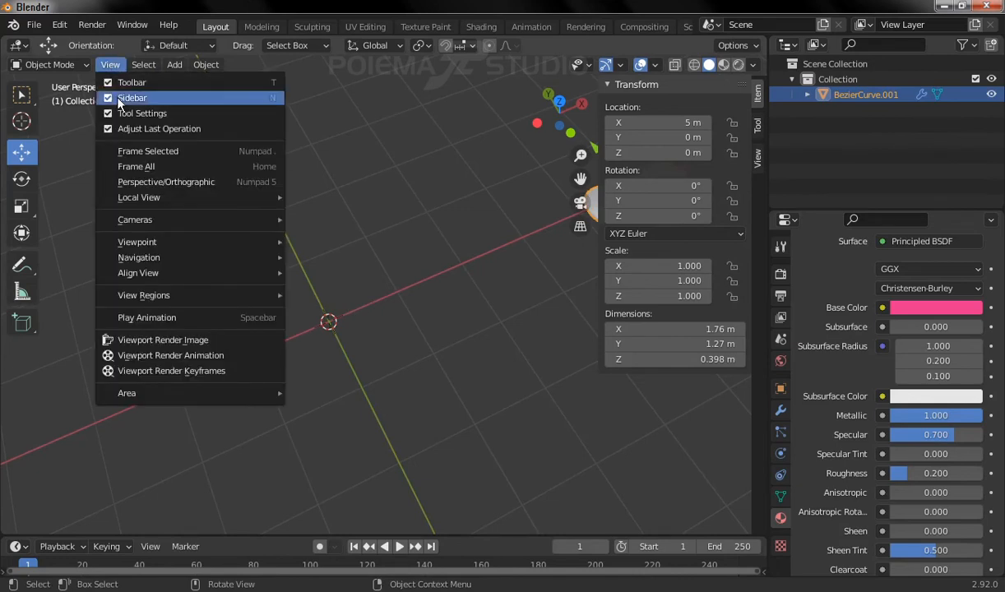
pyautogui.moveTo(152, 241)
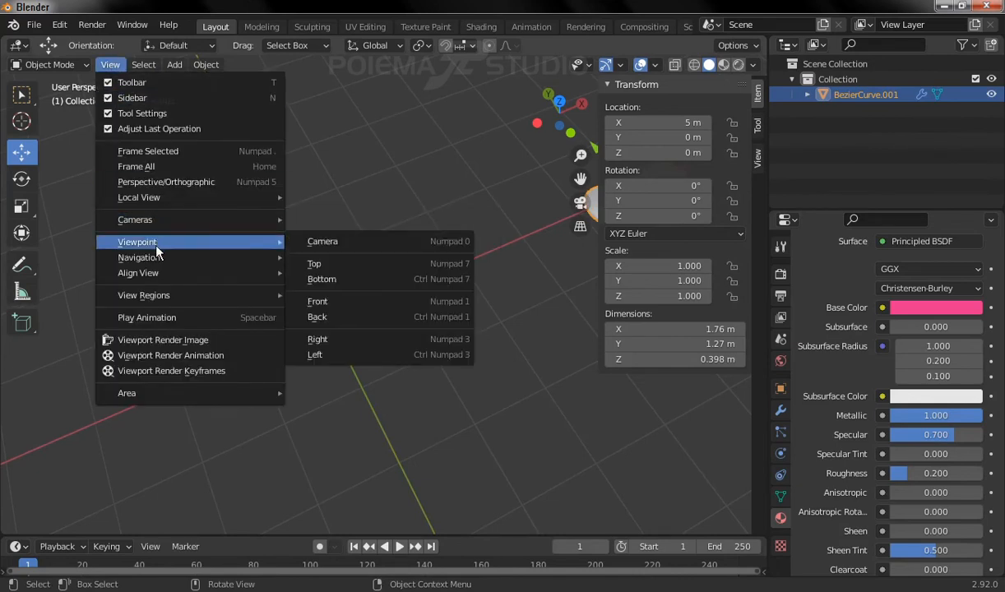
pyautogui.click(349, 264)
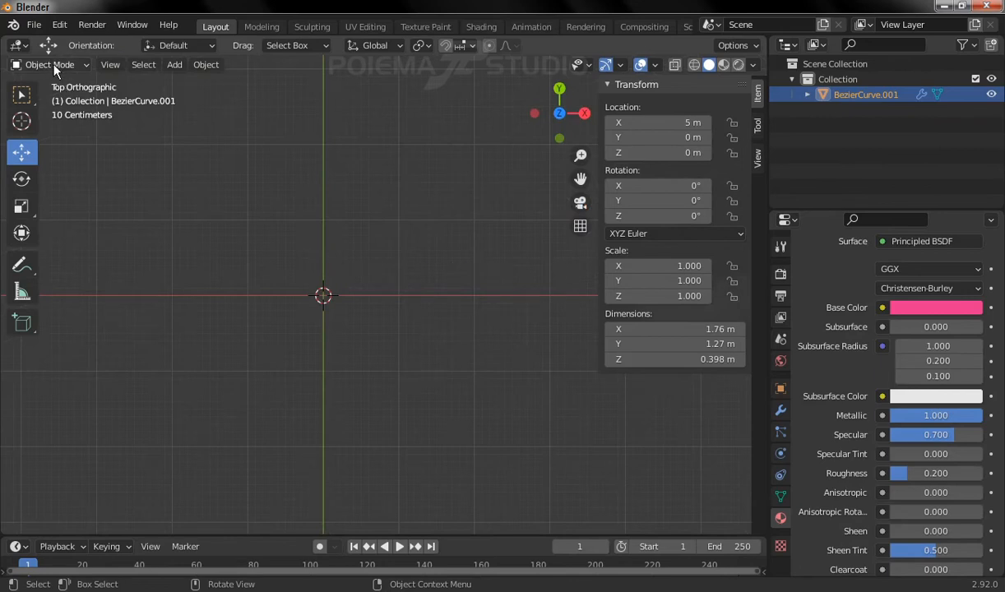
pyautogui.click(176, 66)
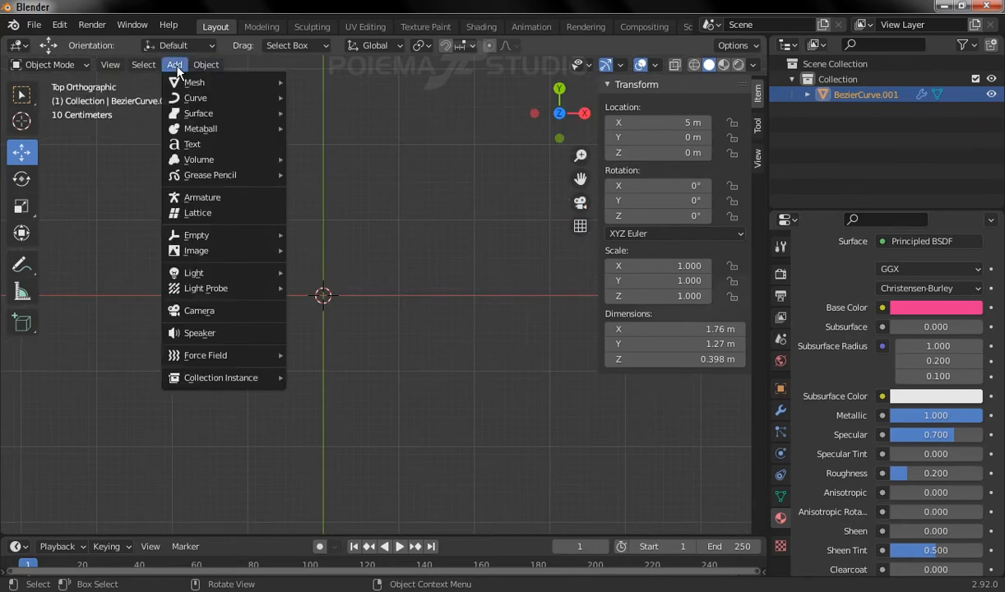
pyautogui.moveTo(195, 97)
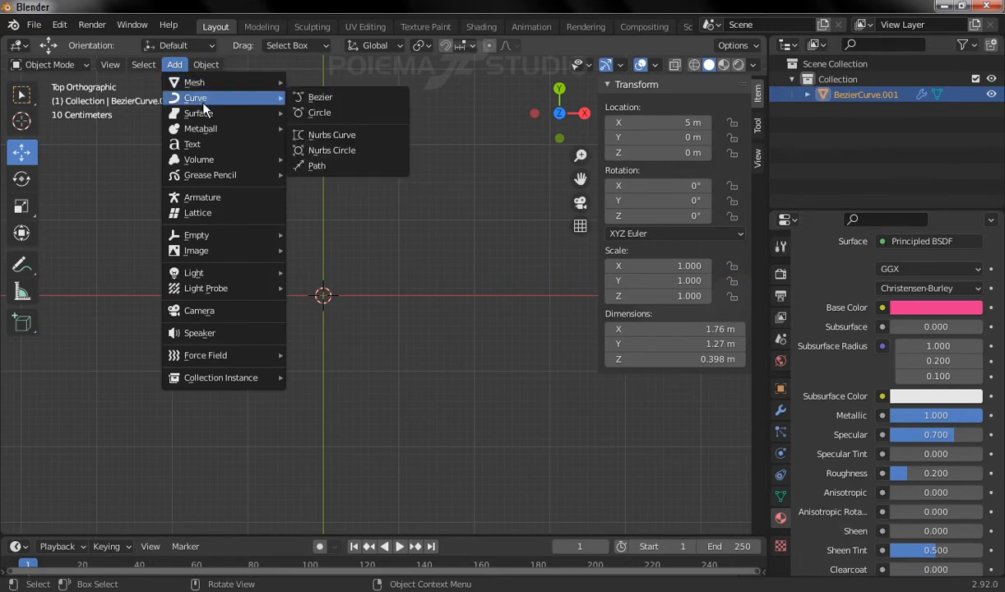
pyautogui.click(358, 101)
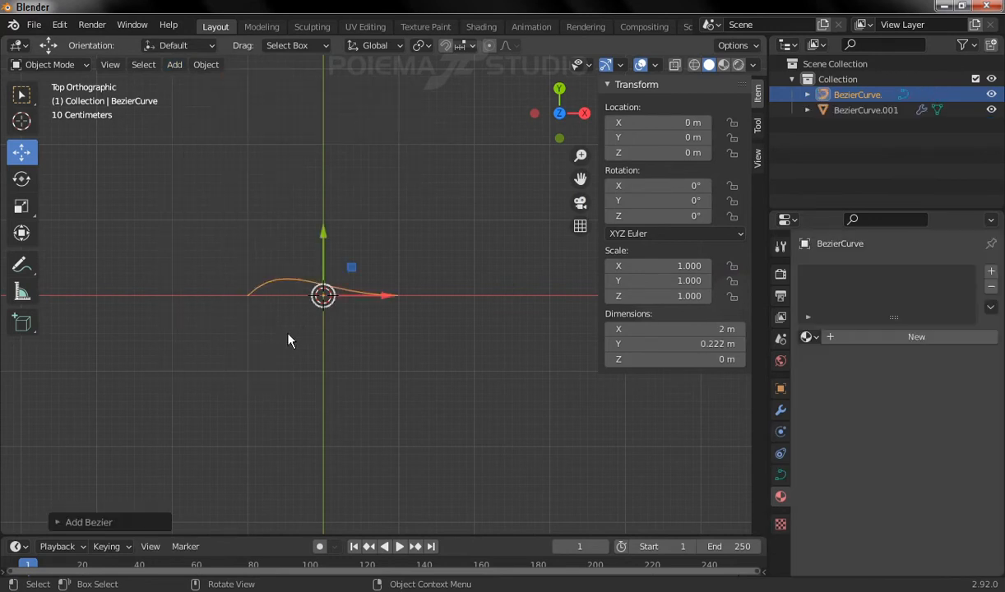
# Step: In Edit Mode, set the X coordinate of the new curve's start point to 0 m
pyautogui.scroll(2, 289, 340)
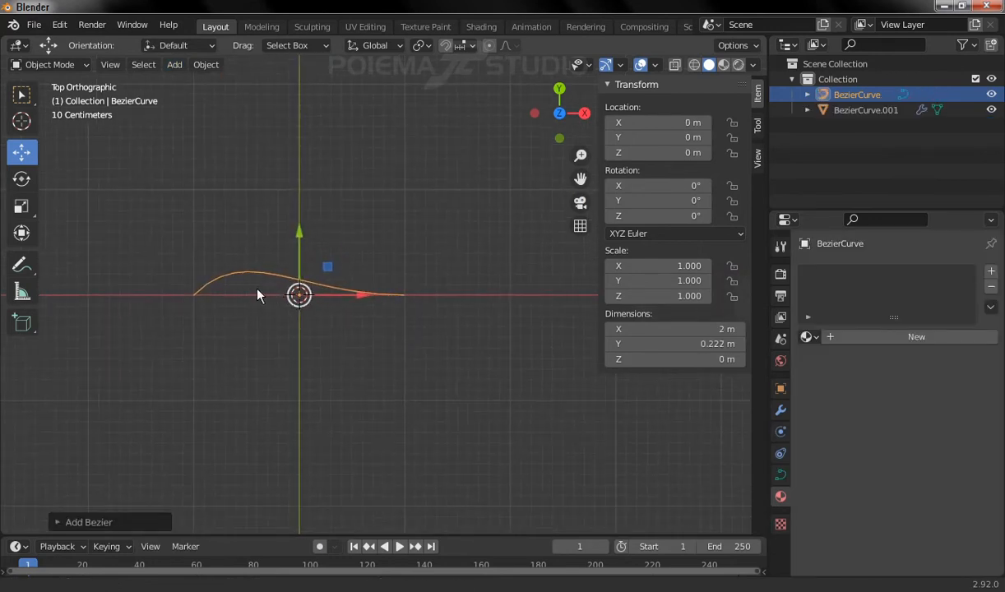
pyautogui.keyDown('ctrl'); pyautogui.scroll(2, 257, 295); pyautogui.keyUp('ctrl')
pyautogui.click(46, 64)
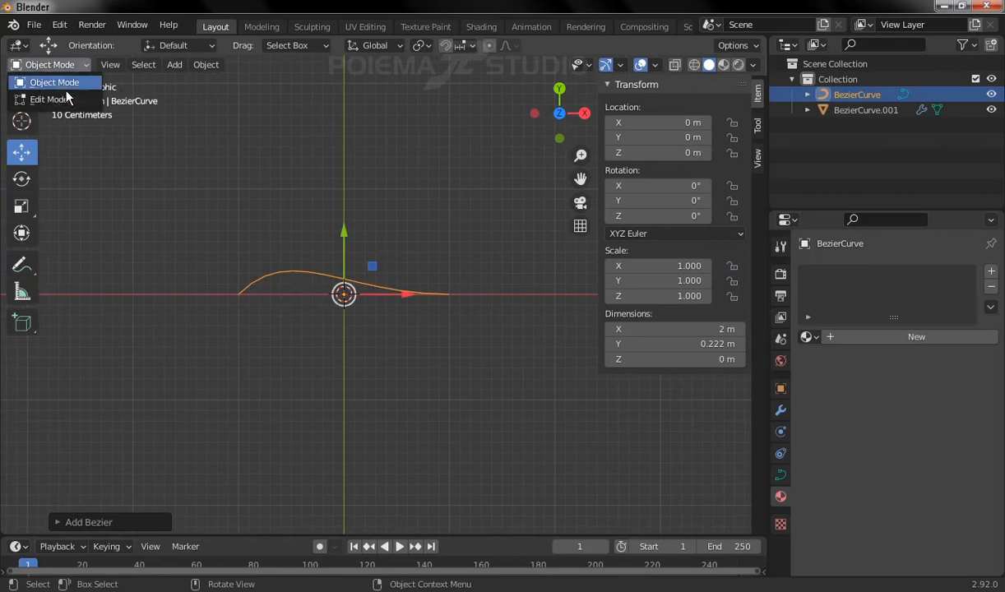
pyautogui.click(66, 99)
pyautogui.click(239, 296)
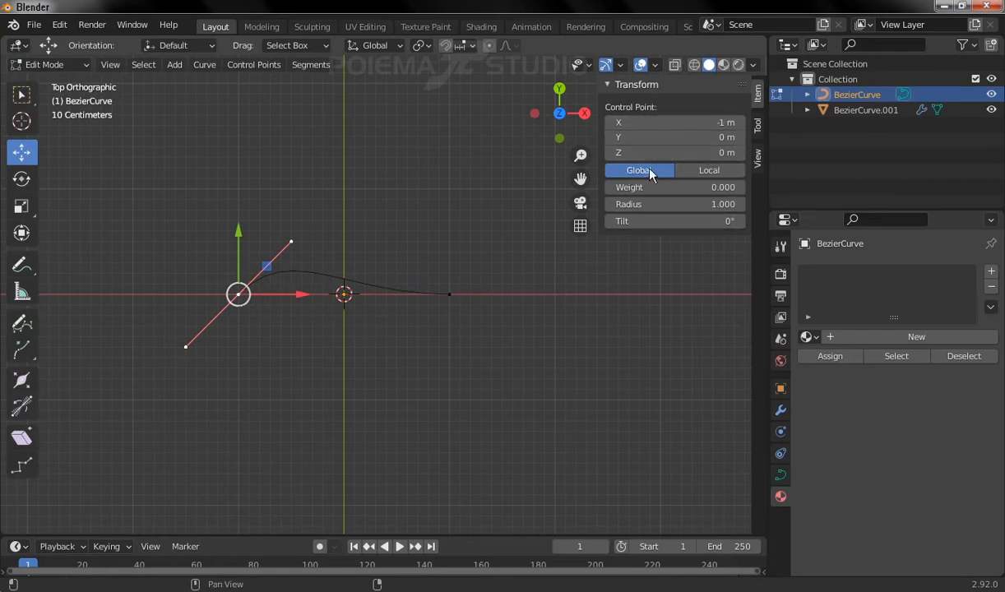
pyautogui.click(714, 123)
pyautogui.write('0')
pyautogui.press('Return')
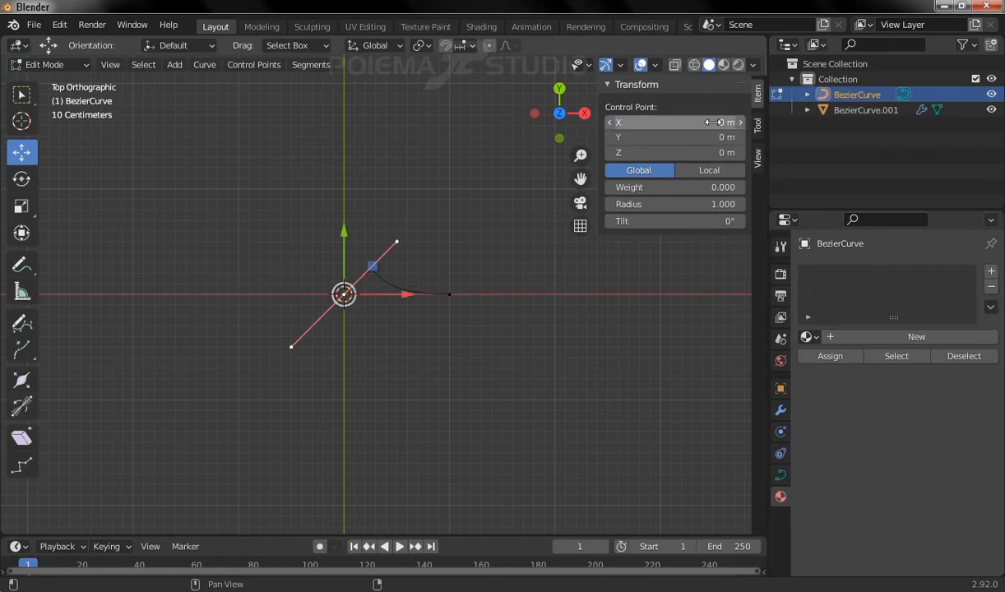
# Step: Place the curve's other end point at X 0 m, Y -1 m
pyautogui.click(451, 297)
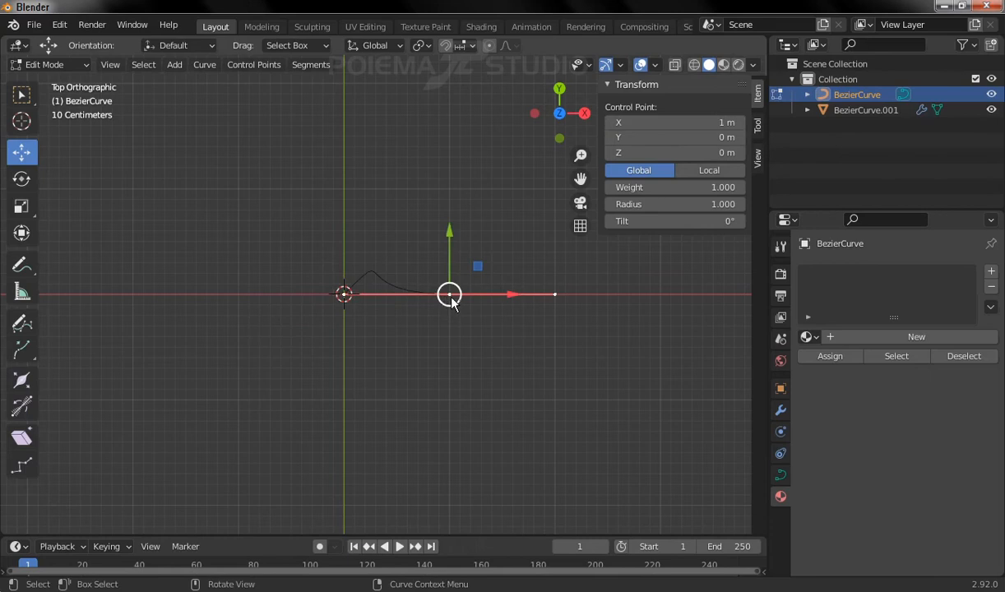
pyautogui.click(712, 122)
pyautogui.write('0')
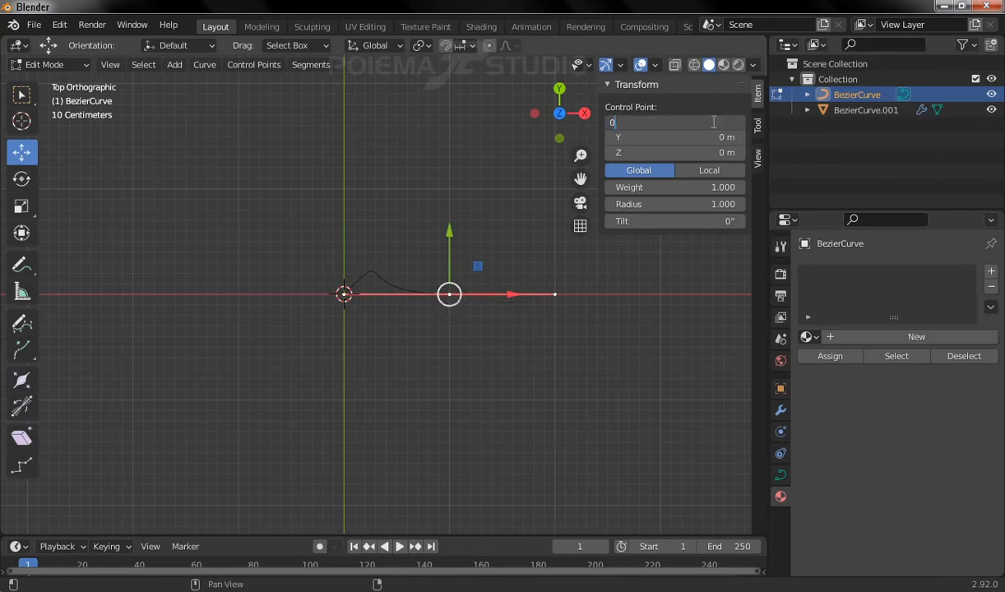
pyautogui.press('Tab')
pyautogui.write('-1')
pyautogui.press('Return')
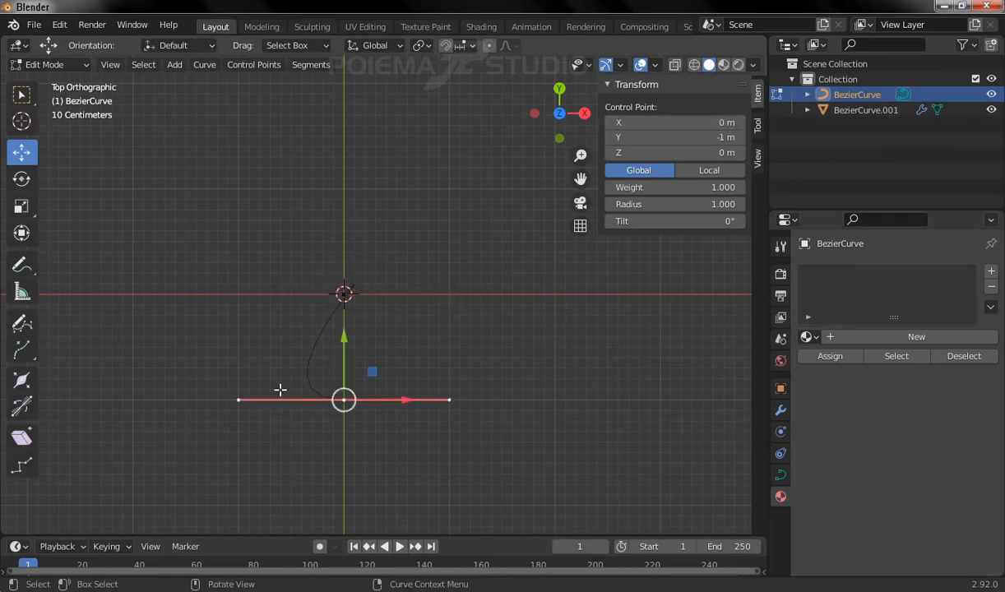
# Step: Shape the curve into a half heart by moving the lower point's handle to about X 1.69 m, Y -0.31 m and adjusting the origin point's upper handle
pyautogui.click(239, 401)
pyautogui.moveTo(239, 401); pyautogui.dragTo(535, 316)
pyautogui.click(344, 293)
pyautogui.click(399, 241)
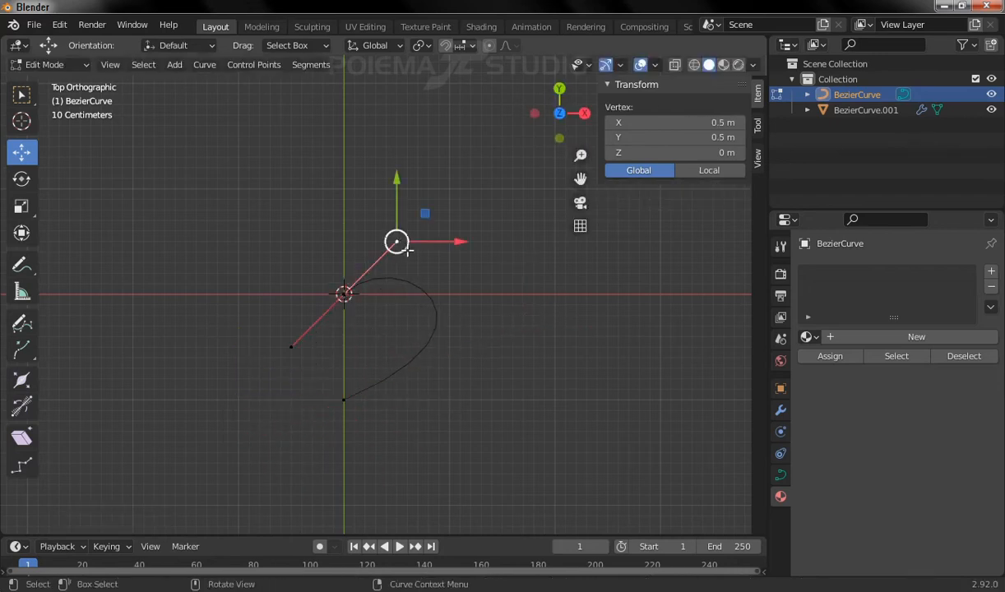
pyautogui.moveTo(397, 240)
pyautogui.mouseDown()
pyautogui.moveTo(395, 249)
pyautogui.moveTo(399, 242)
pyautogui.mouseUp()
pyautogui.click(343, 400)
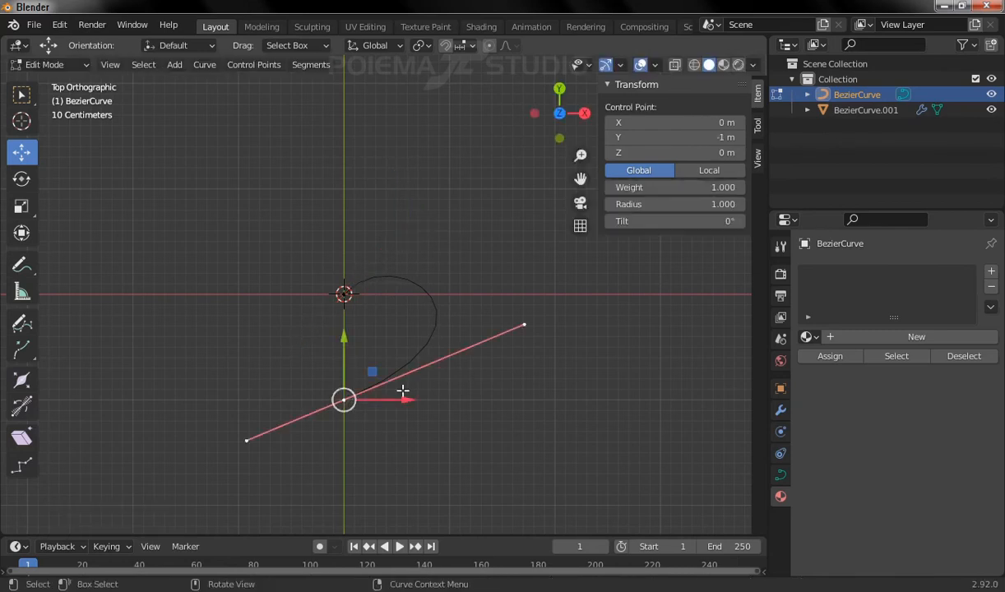
pyautogui.click(526, 325)
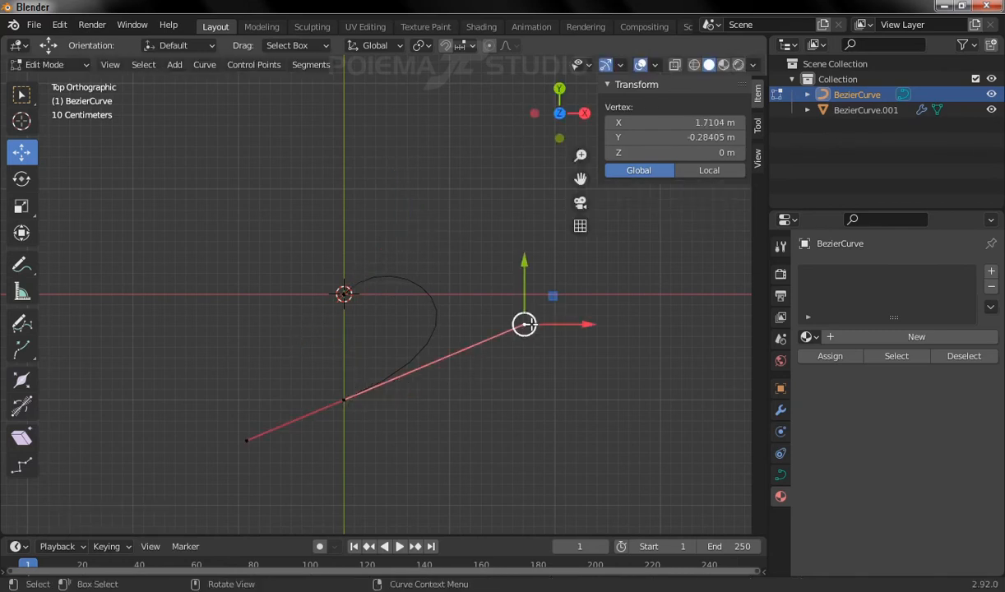
pyautogui.moveTo(524, 325)
pyautogui.mouseDown()
pyautogui.moveTo(548, 307)
pyautogui.moveTo(538, 301)
pyautogui.moveTo(532, 314)
pyautogui.mouseUp()
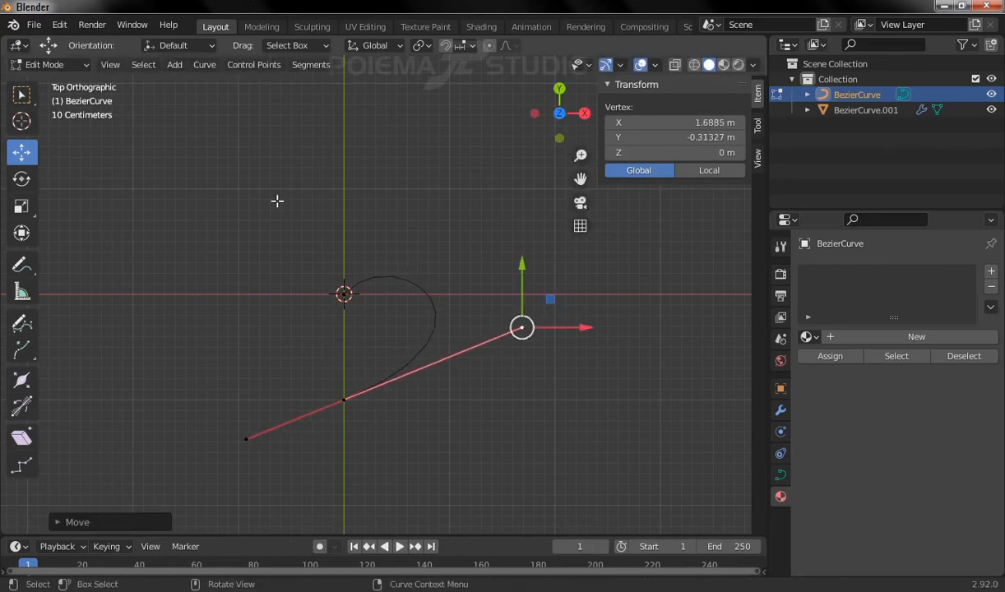
pyautogui.click(83, 65)
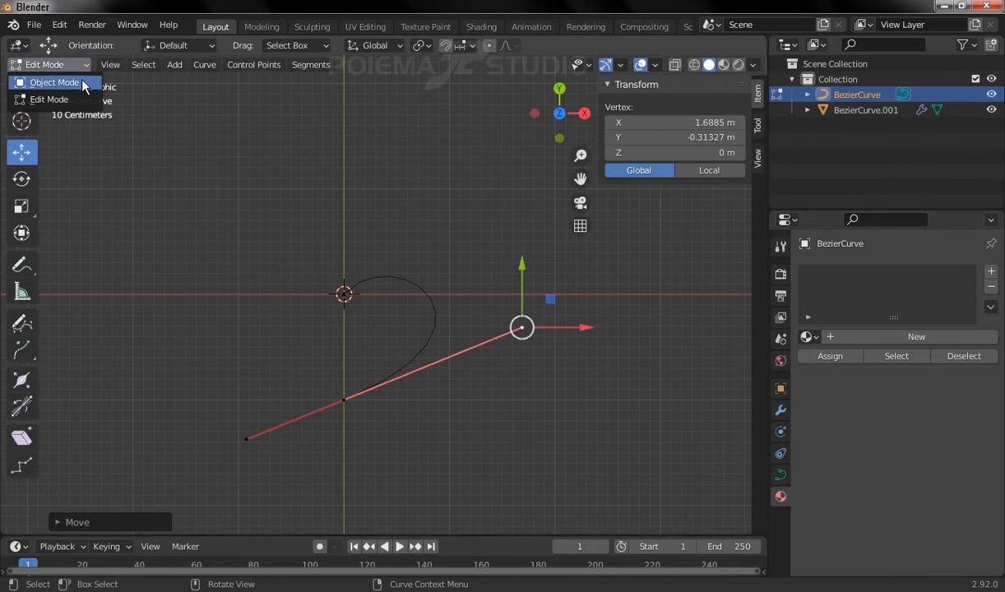
pyautogui.click(54, 83)
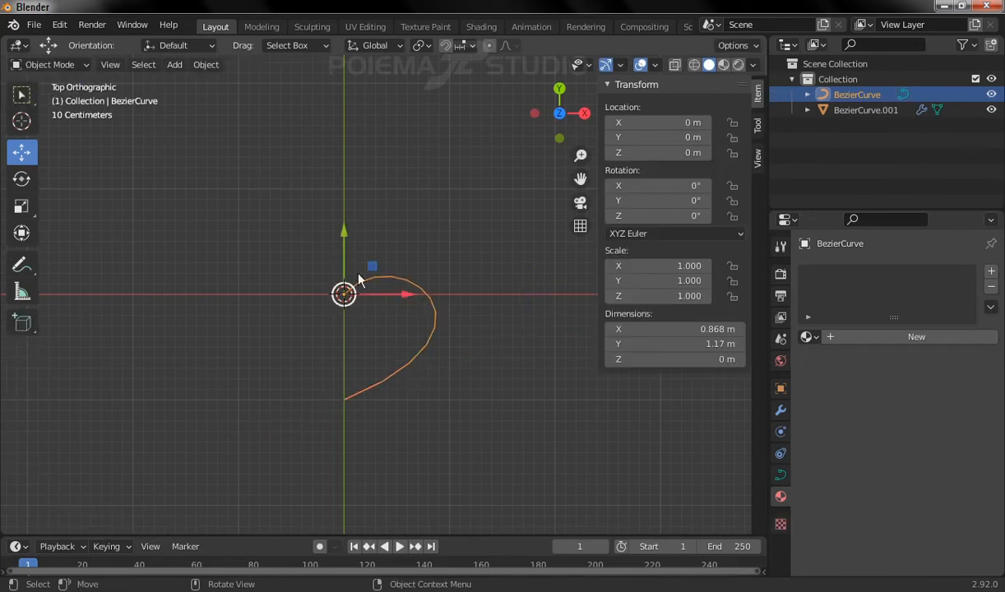
# Step: Add a Mirror modifier on the X axis to the half-heart curve and convert the result to a mesh
pyautogui.click(779, 413)
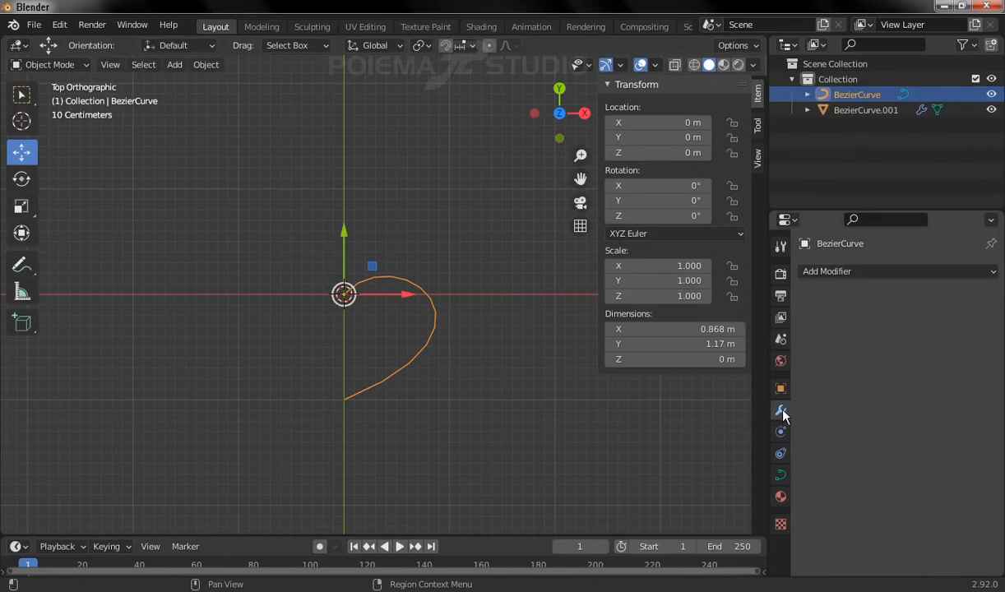
pyautogui.click(862, 276)
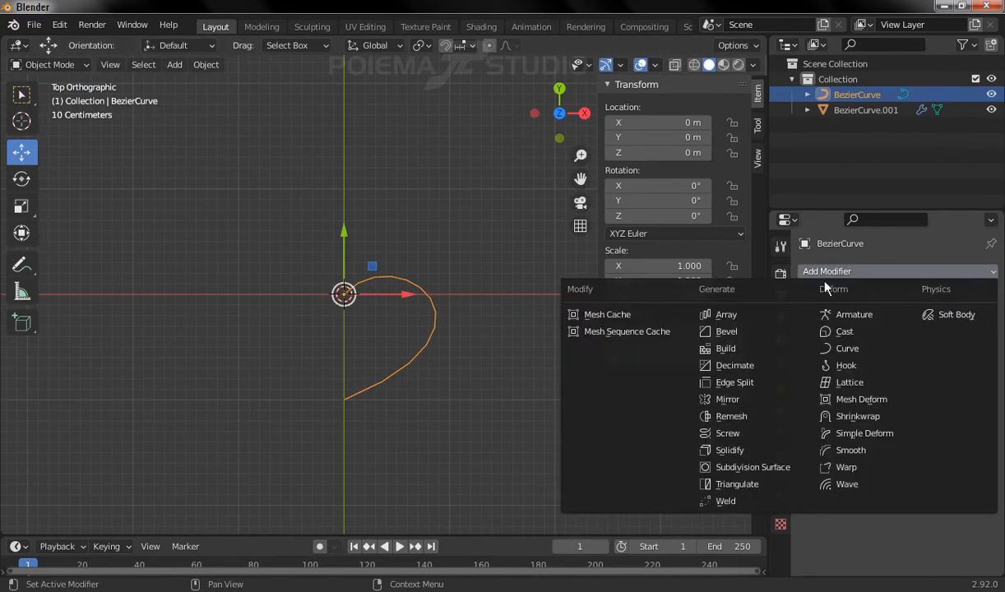
pyautogui.click(751, 401)
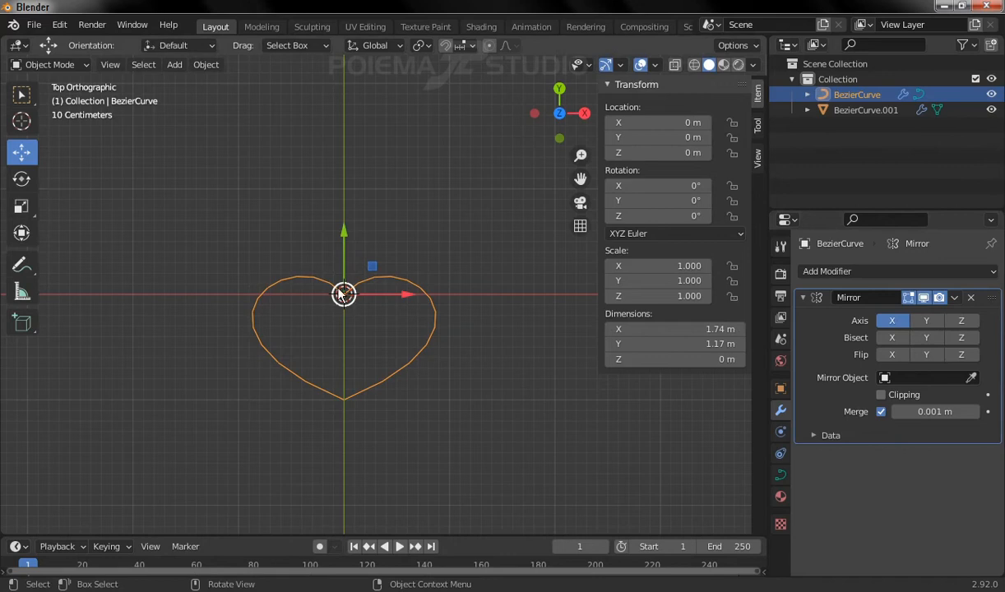
pyautogui.click(200, 65)
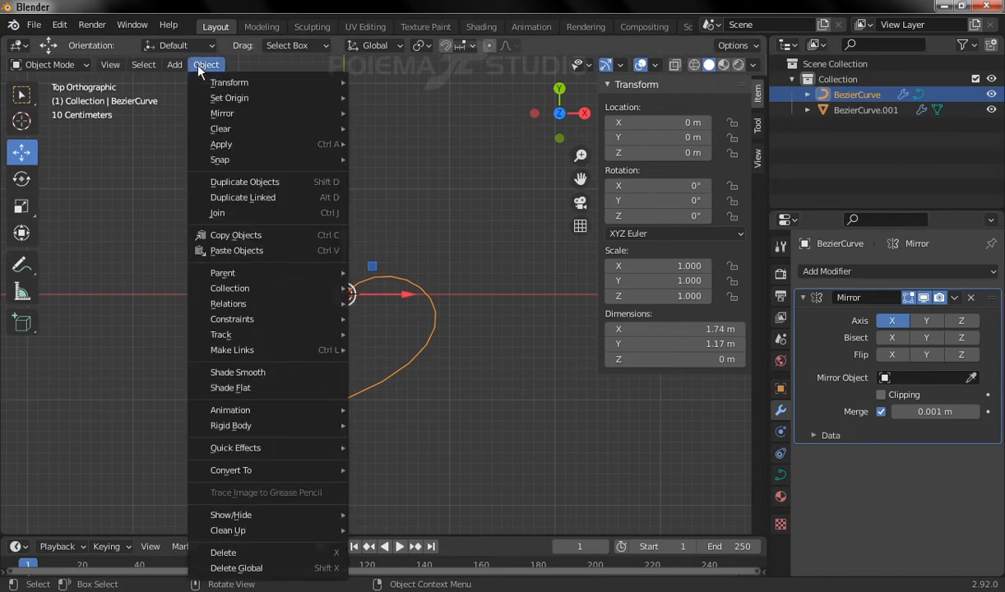
pyautogui.moveTo(303, 470)
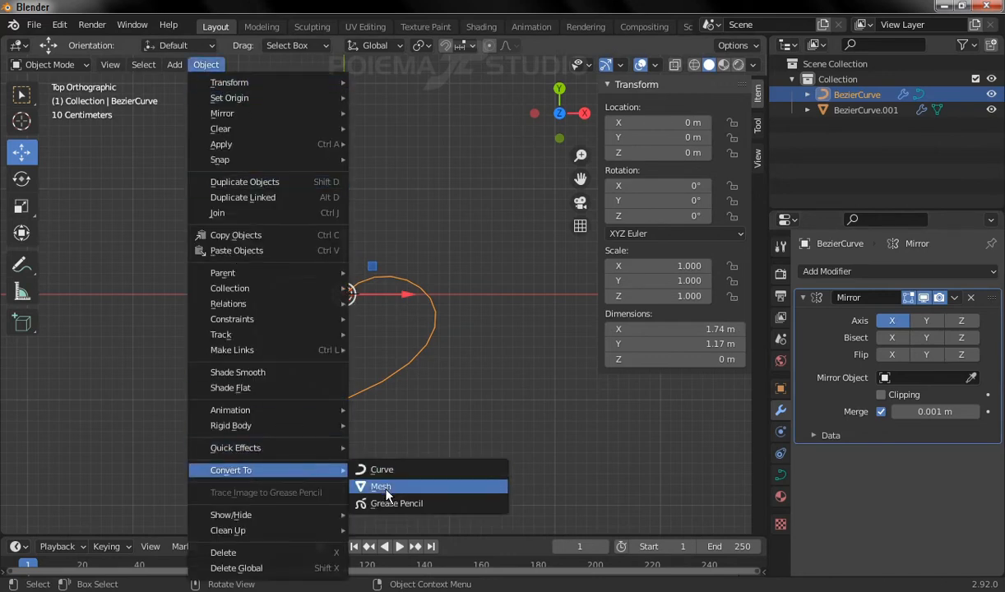
pyautogui.click(383, 487)
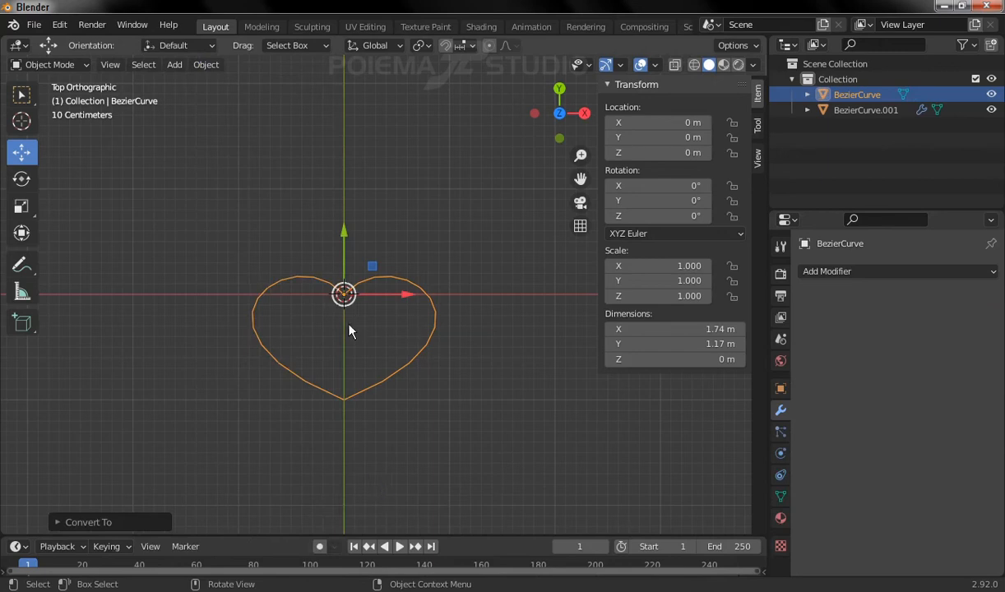
# Step: Turn on X-ray, select all vertices of the heart outline in Edit Mode, and merge them by distance
pyautogui.click(673, 69)
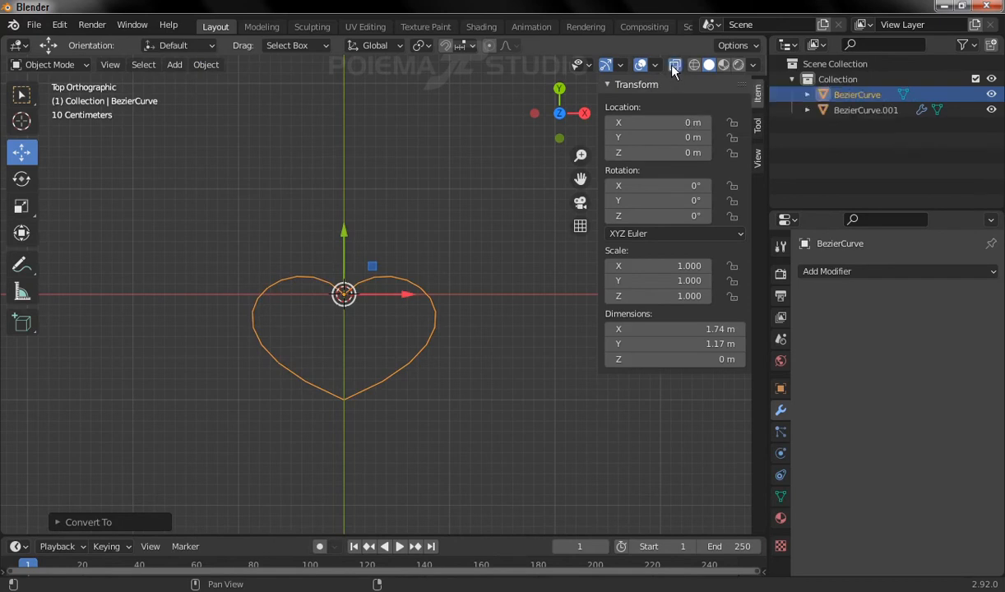
pyautogui.click(74, 64)
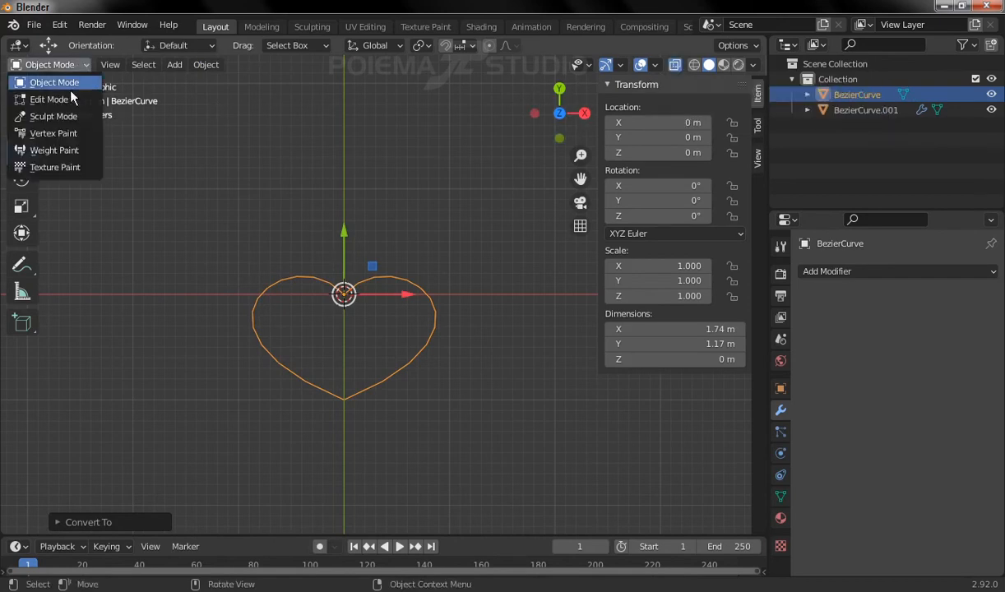
pyautogui.click(45, 99)
pyautogui.moveTo(137, 188); pyautogui.dragTo(527, 432)
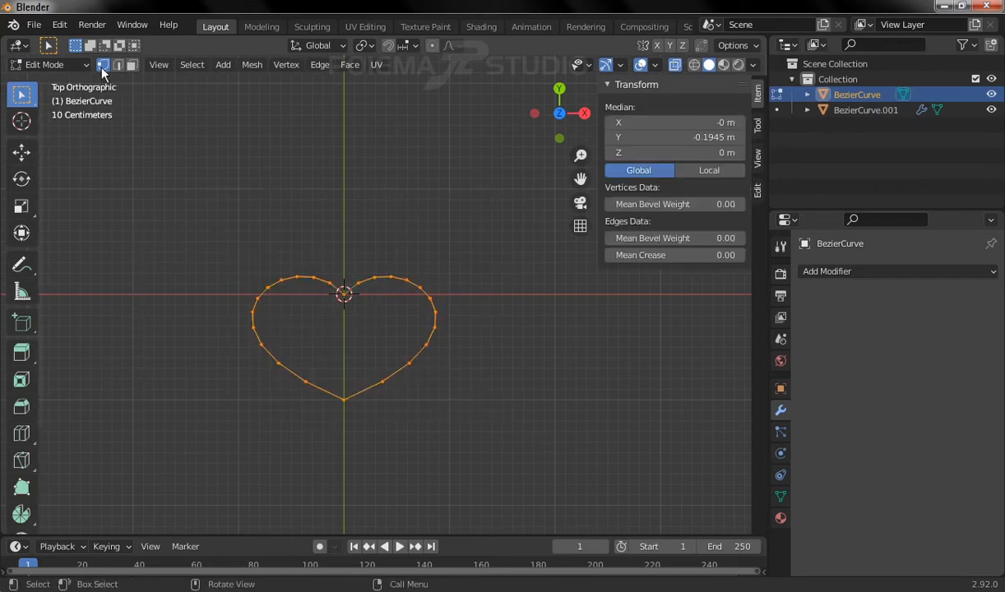
pyautogui.moveTo(157, 193); pyautogui.dragTo(493, 419)
pyautogui.click(253, 66)
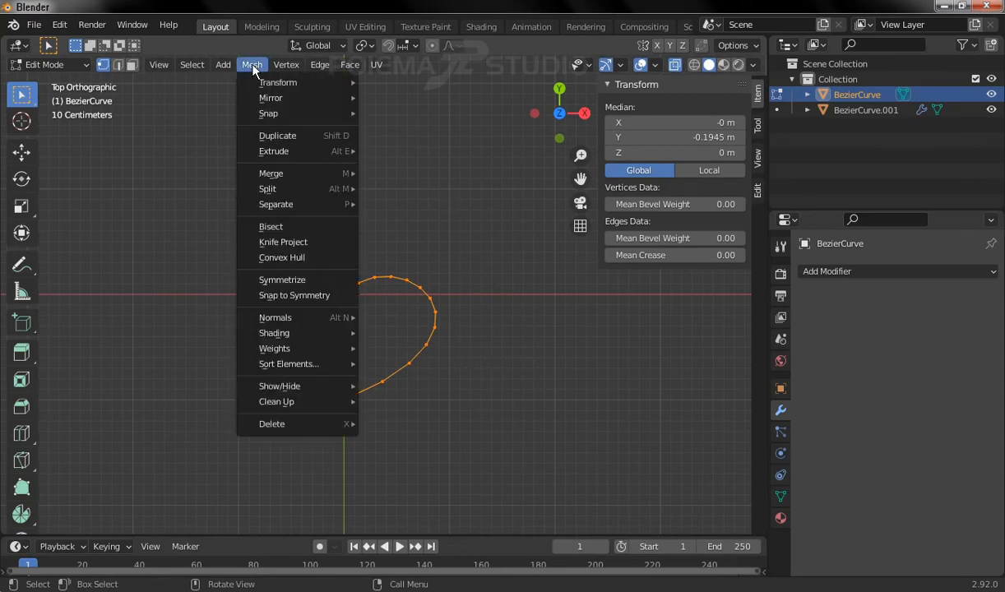
pyautogui.moveTo(302, 174)
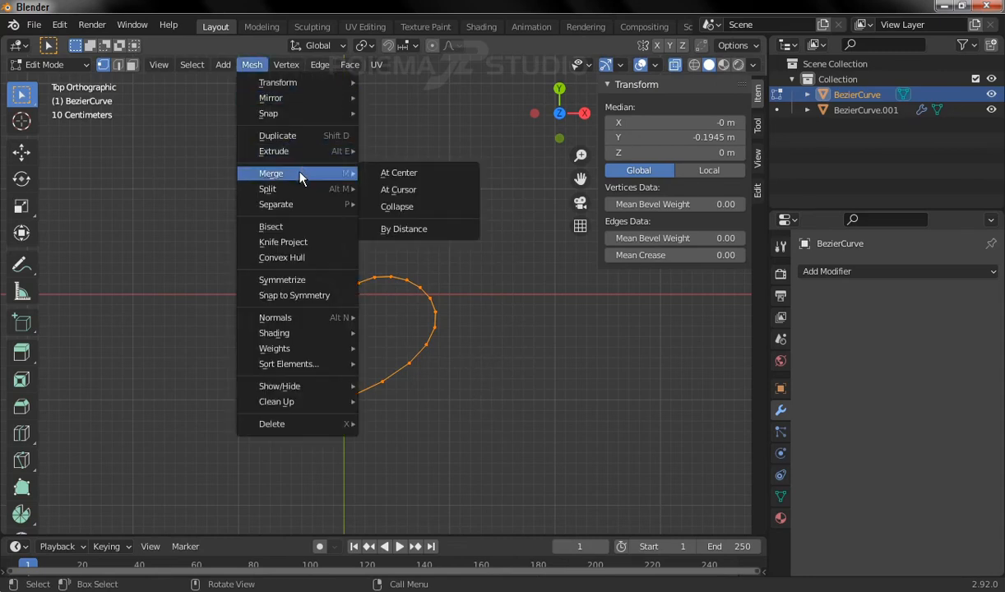
pyautogui.click(424, 228)
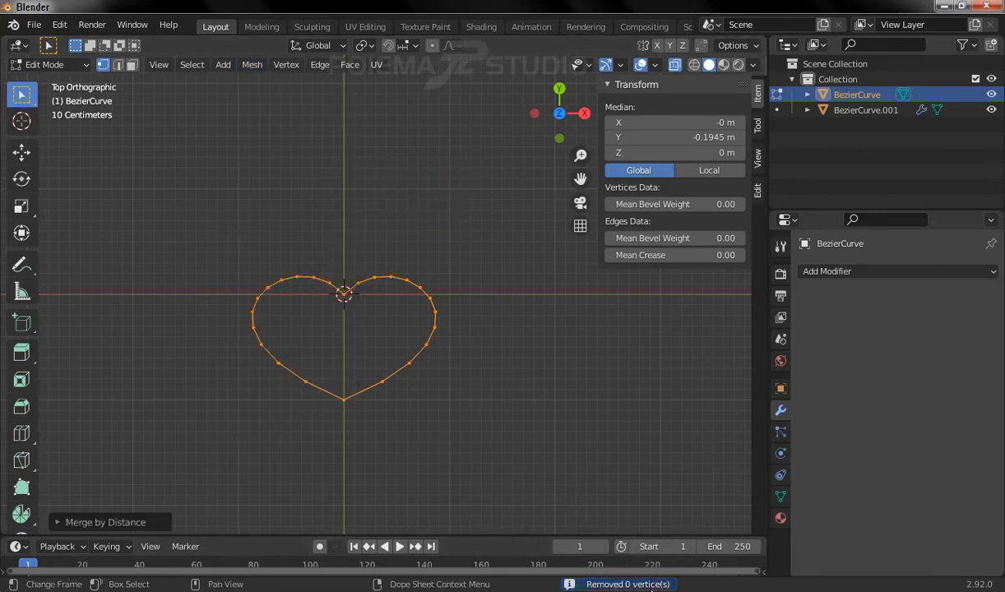
# Step: Examine the centre vertices at the heart outline's upper notch and lower tip
pyautogui.click(402, 401)
pyautogui.click(371, 333)
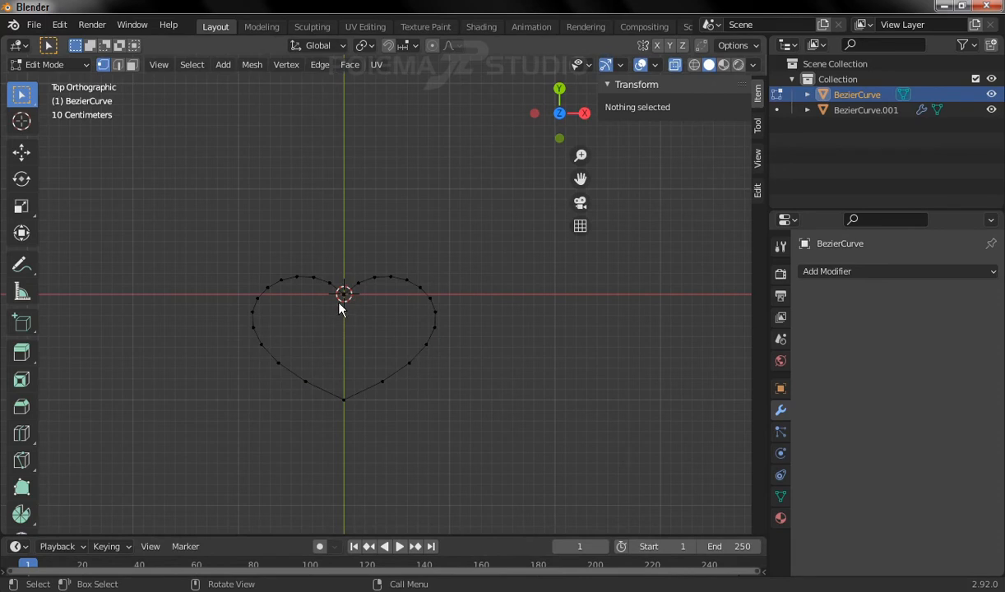
pyautogui.click(344, 400)
pyautogui.click(350, 306)
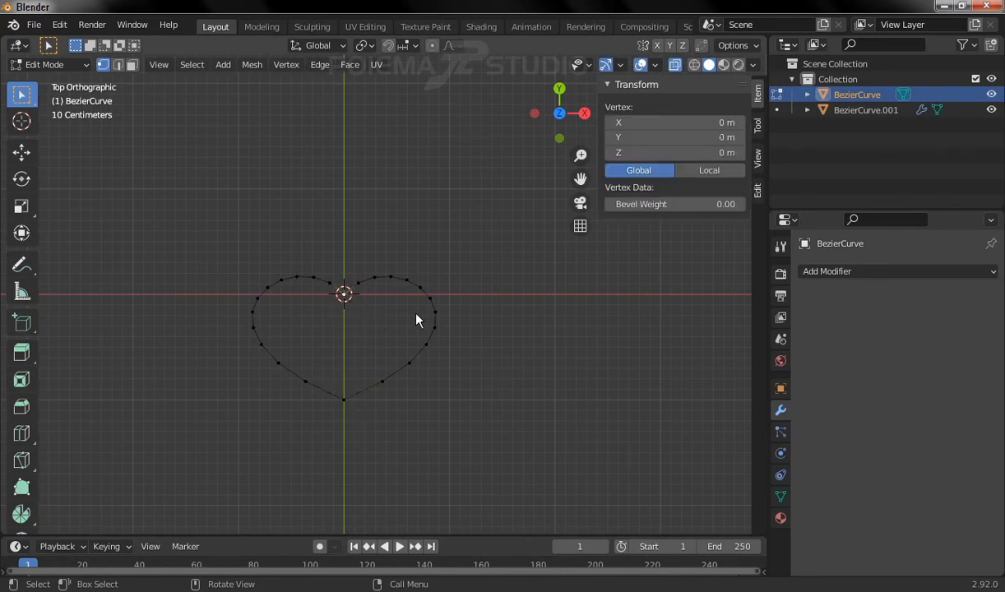
pyautogui.scroll(5, 417, 316)
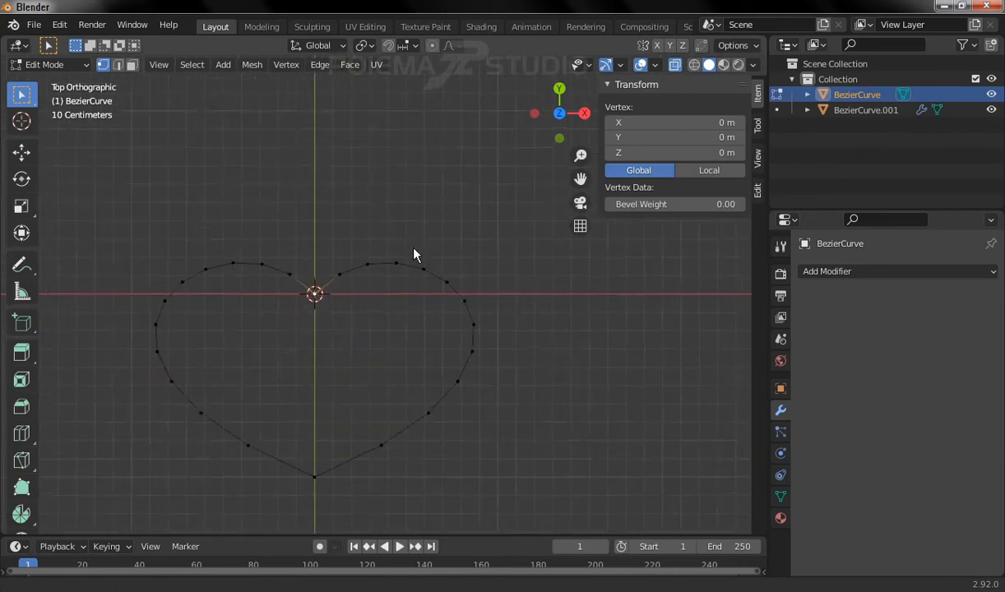
pyautogui.scroll(-5, 412, 236)
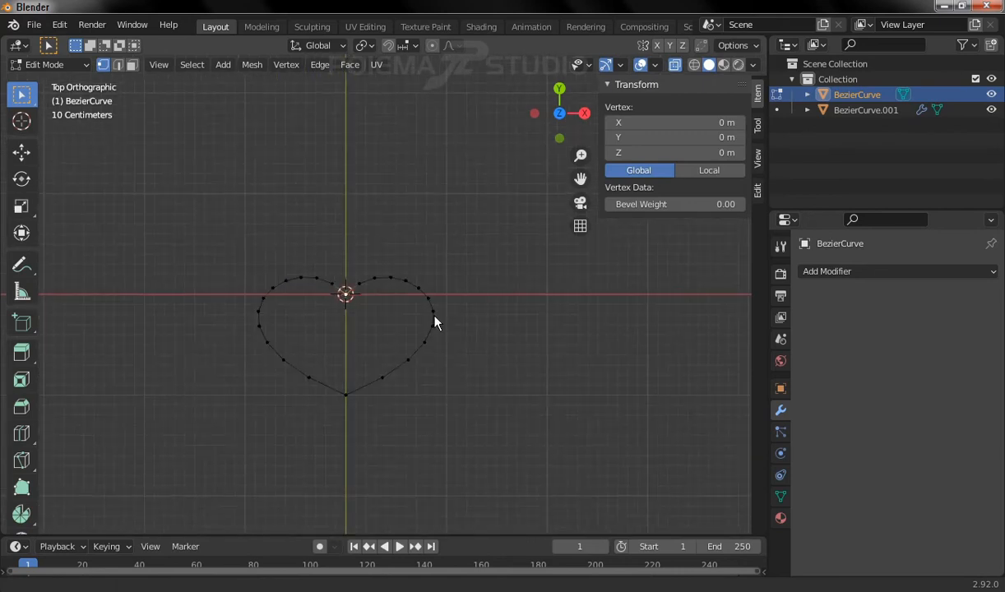
# Step: In Object Mode, add a mesh plane and set its Y location to -0.5 m
pyautogui.click(57, 66)
pyautogui.click(54, 83)
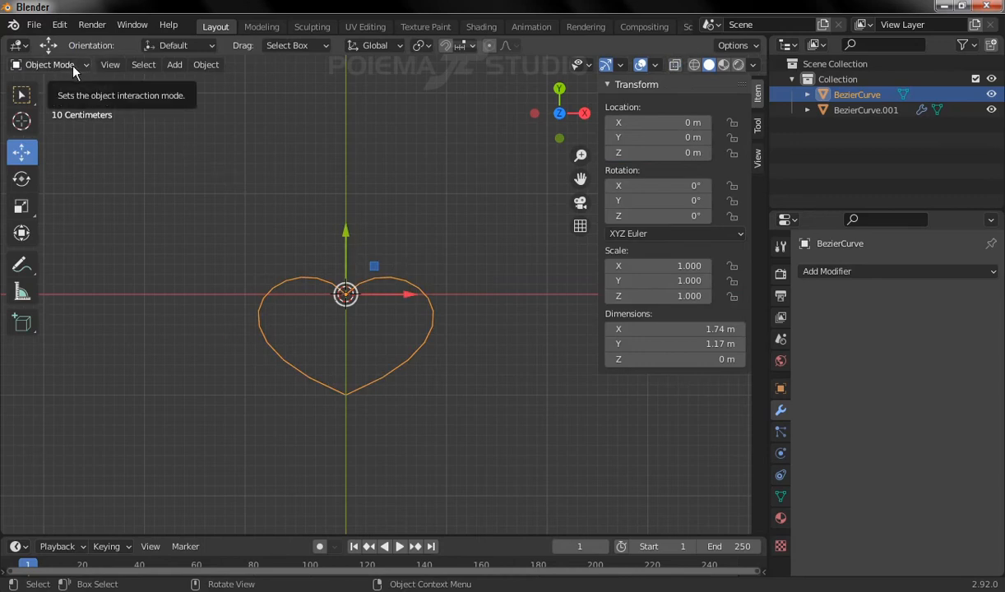
pyautogui.click(175, 64)
pyautogui.moveTo(186, 81)
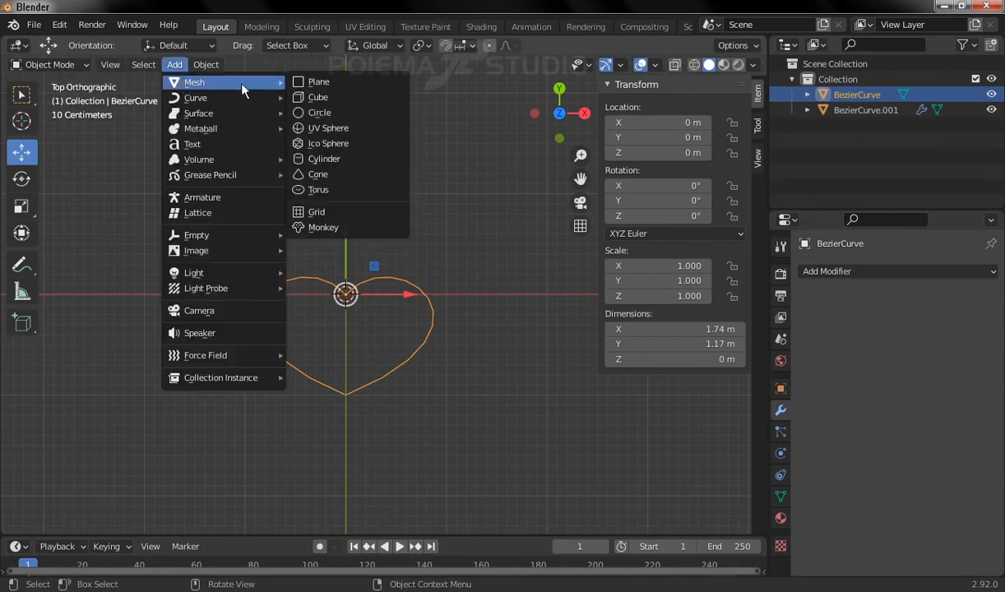
pyautogui.click(359, 85)
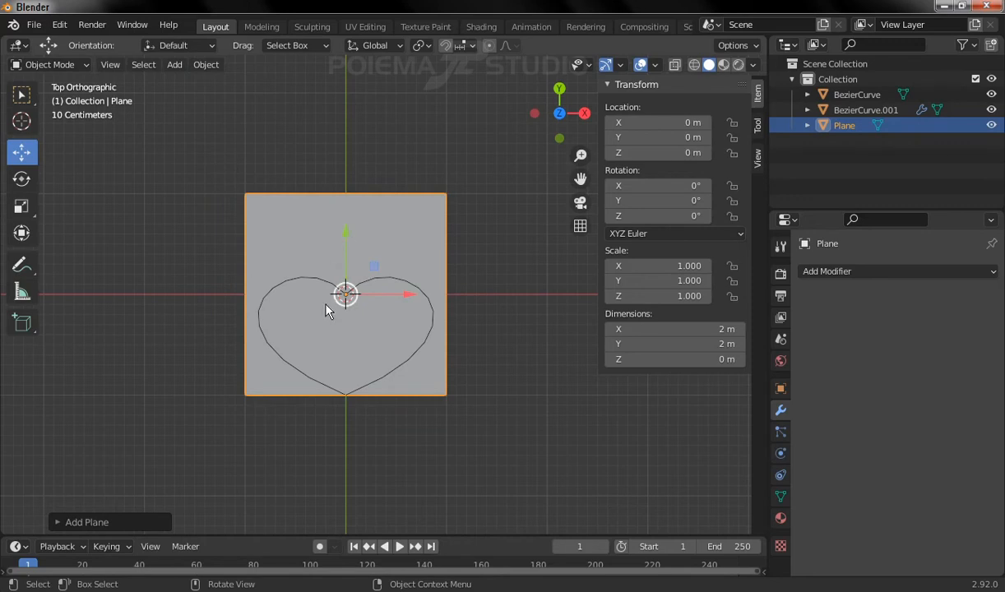
pyautogui.moveTo(344, 237); pyautogui.dragTo(348, 262)
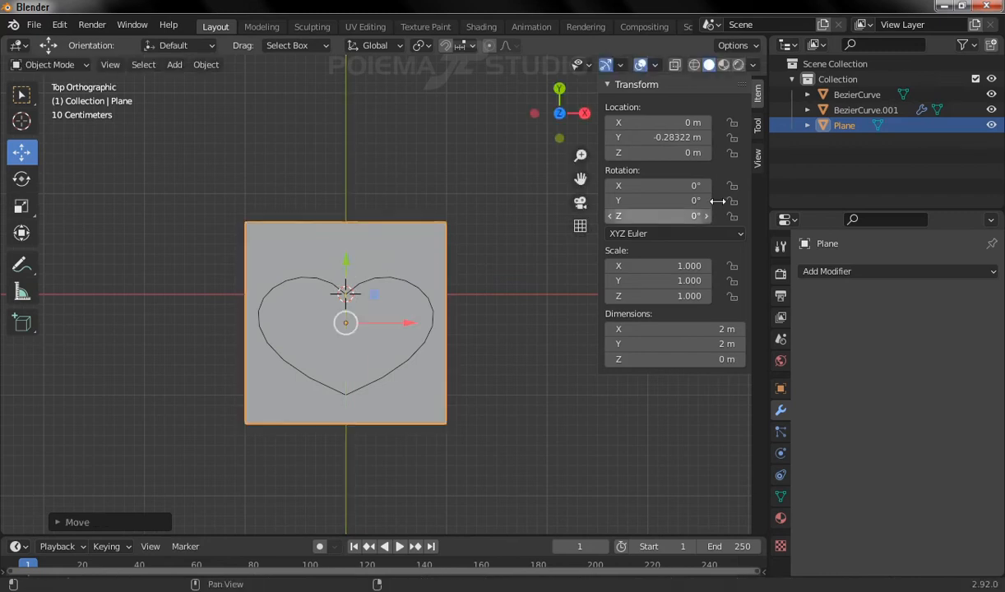
pyautogui.click(651, 139)
pyautogui.press('BackSpace')
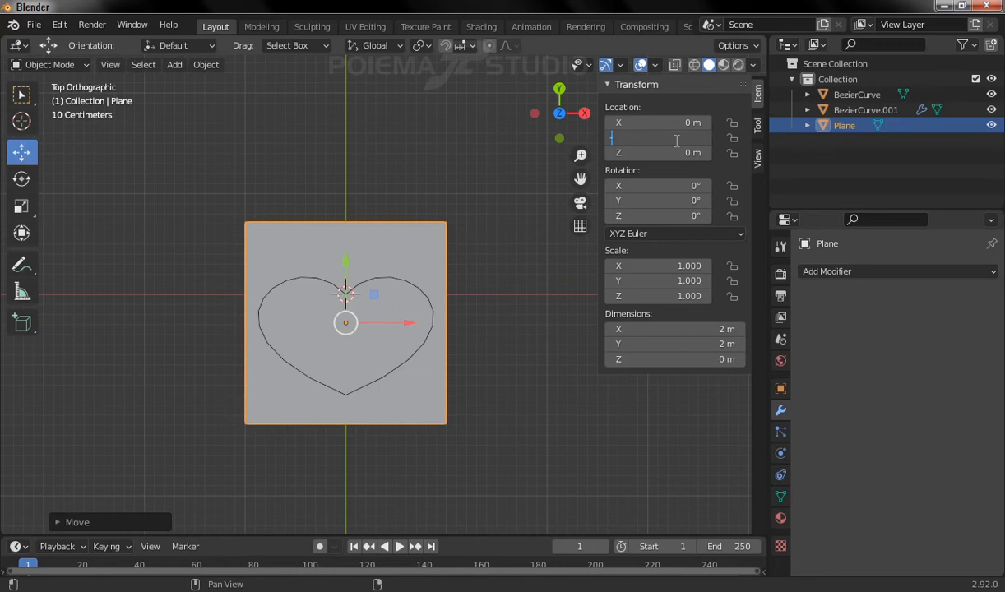
pyautogui.write('-.5')
pyautogui.press('Return')
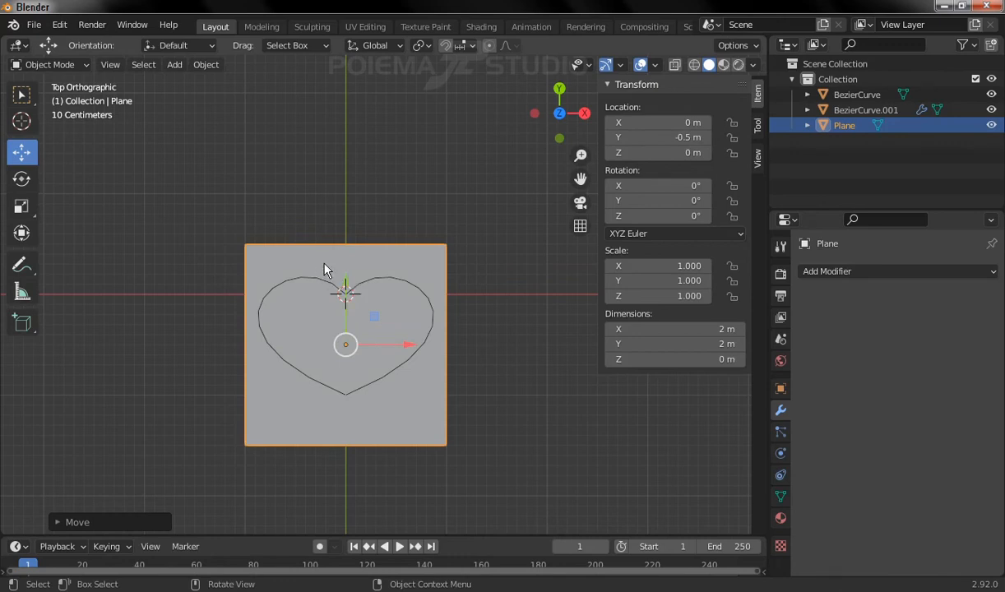
# Step: Subdivide the plane's face in Edit Mode with 10 cuts
pyautogui.click(59, 64)
pyautogui.click(50, 83)
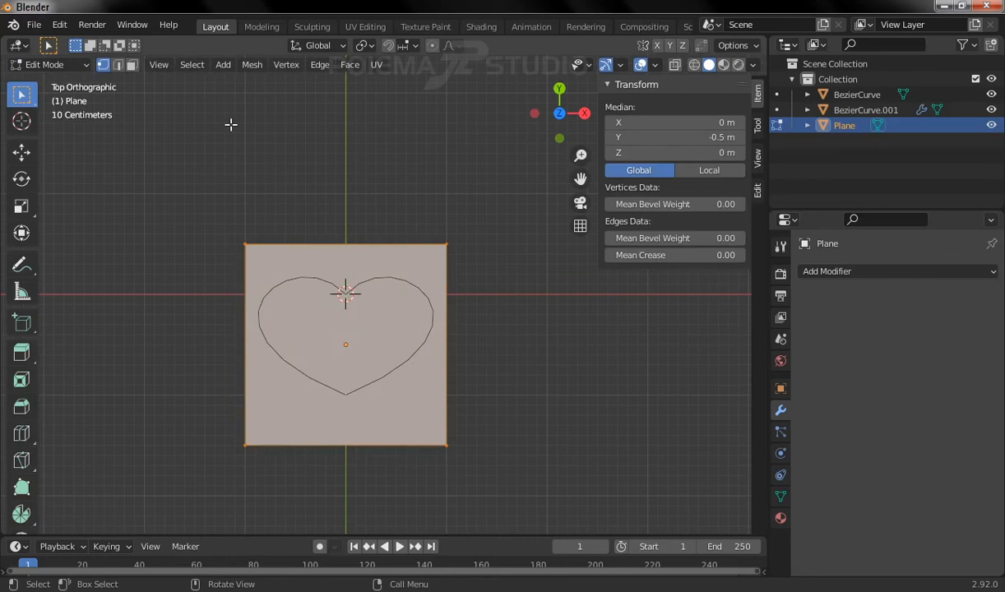
pyautogui.click(132, 65)
pyautogui.hotkey('alt', 'a')
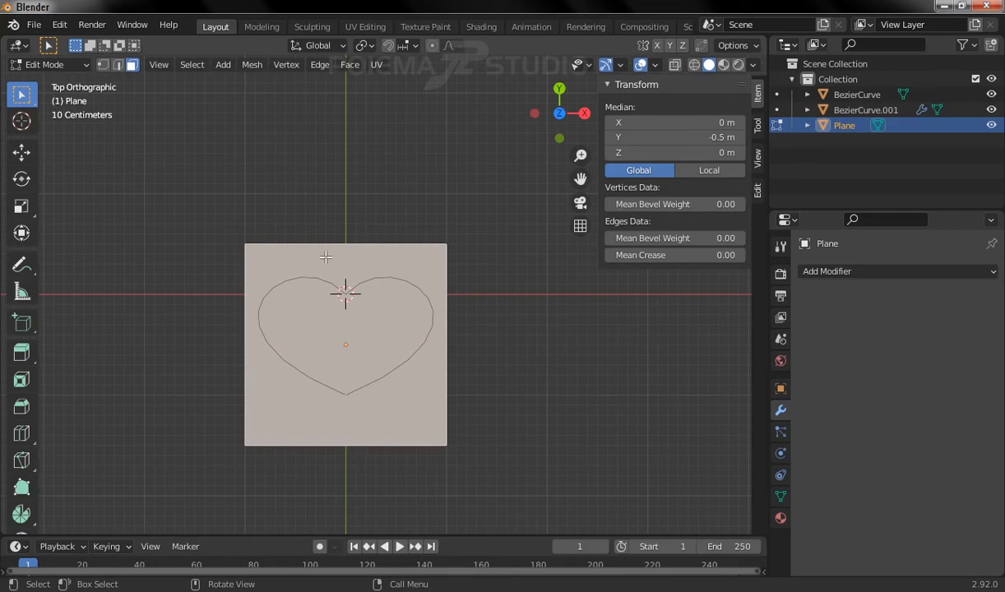
pyautogui.rightClick(310, 244)
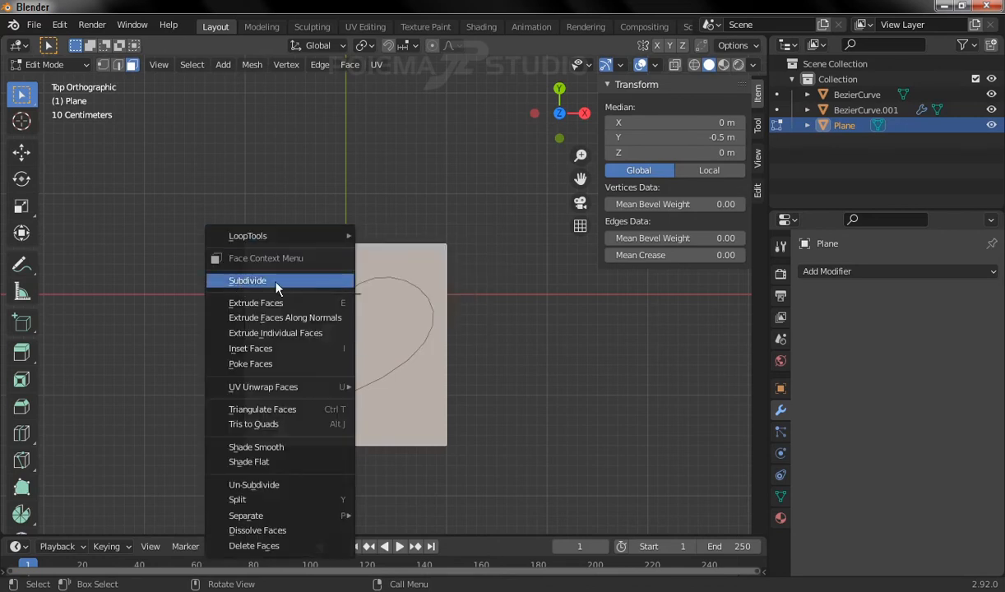
pyautogui.click(276, 284)
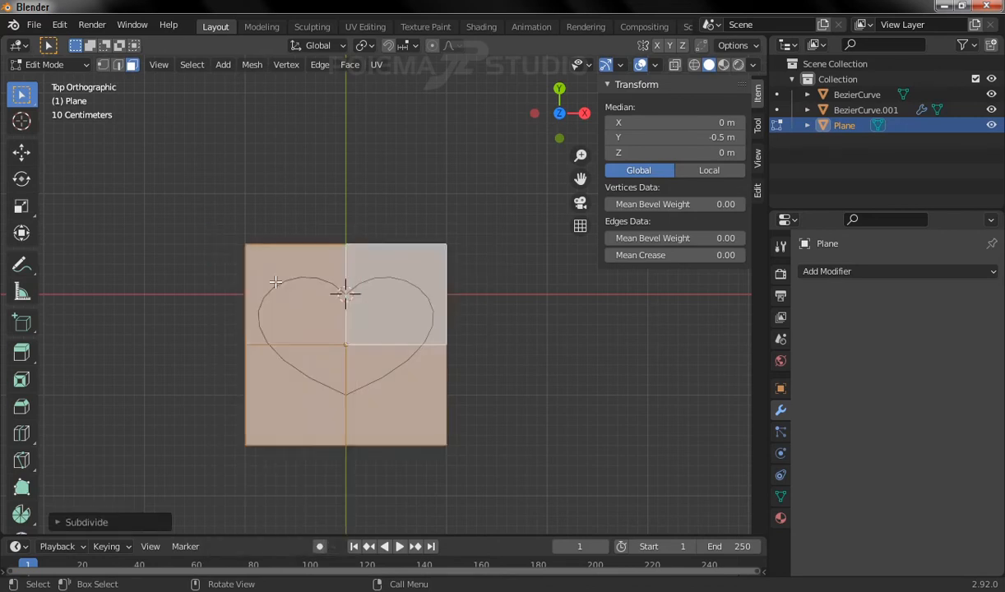
pyautogui.click(68, 525)
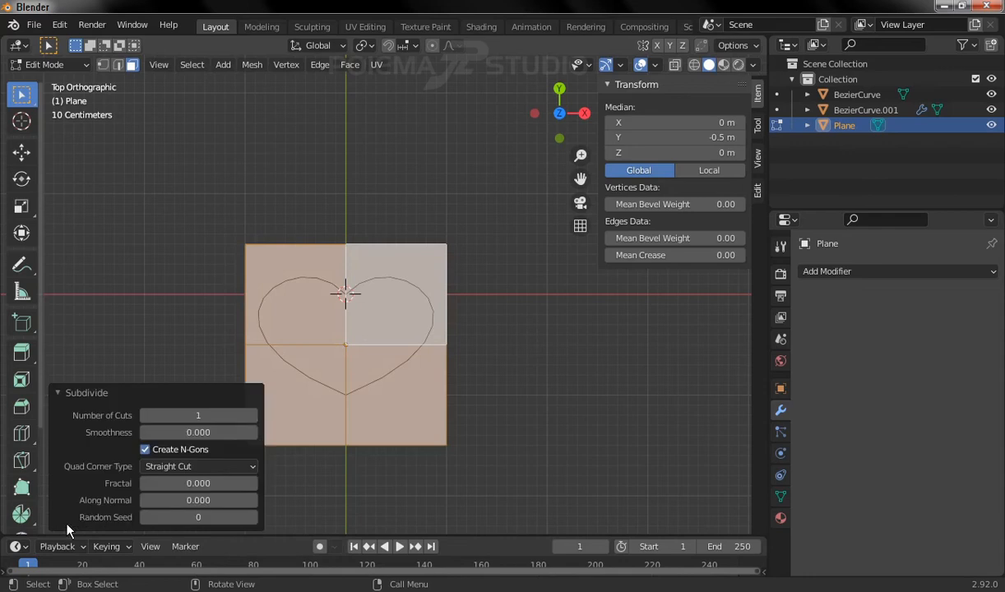
pyautogui.click(199, 416)
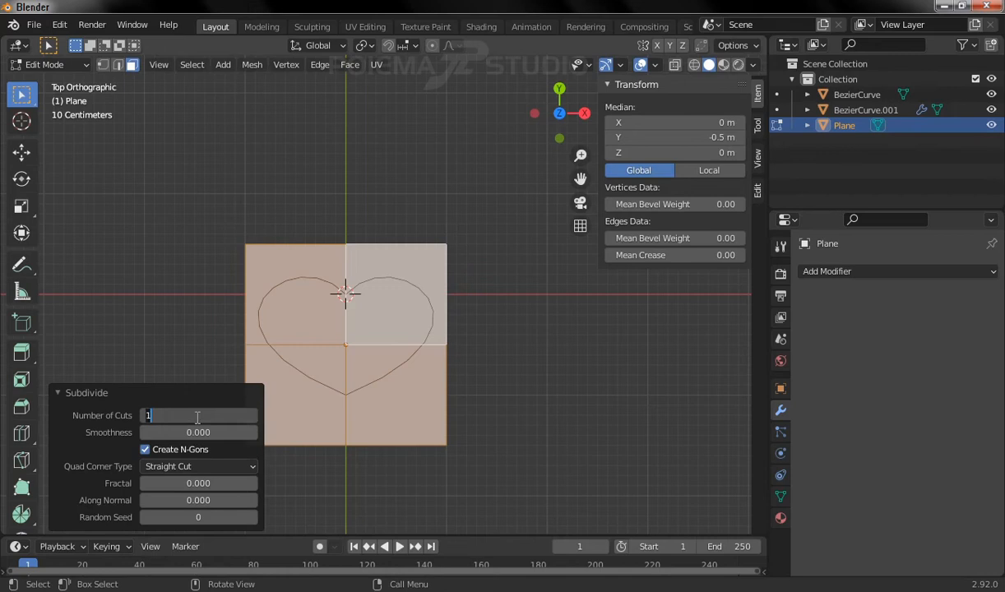
pyautogui.write('10')
pyautogui.press('Return')
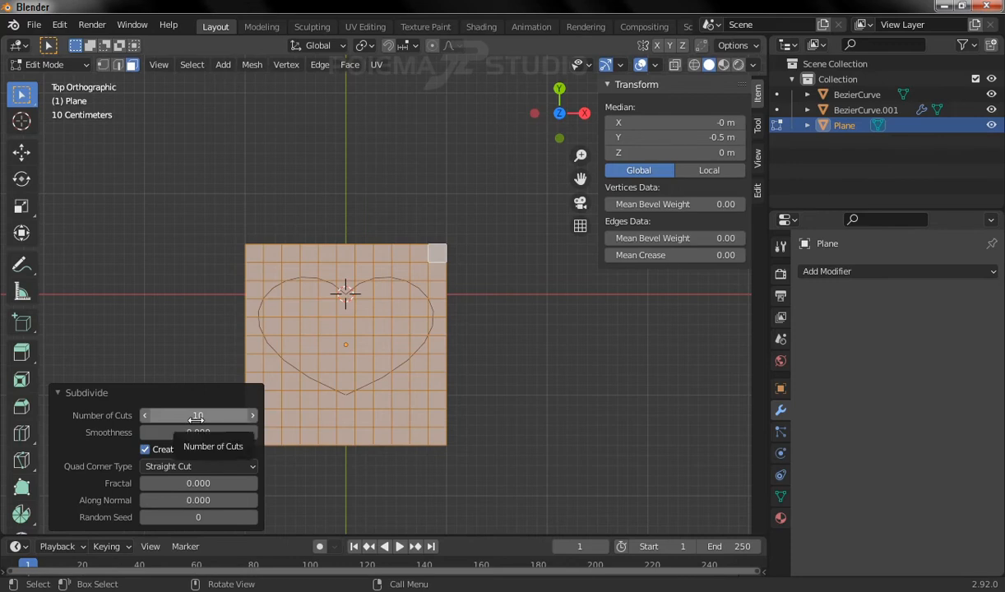
# Step: Try 30 and 50 cuts for the plane's subdivision
pyautogui.click(196, 417)
pyautogui.write('3')
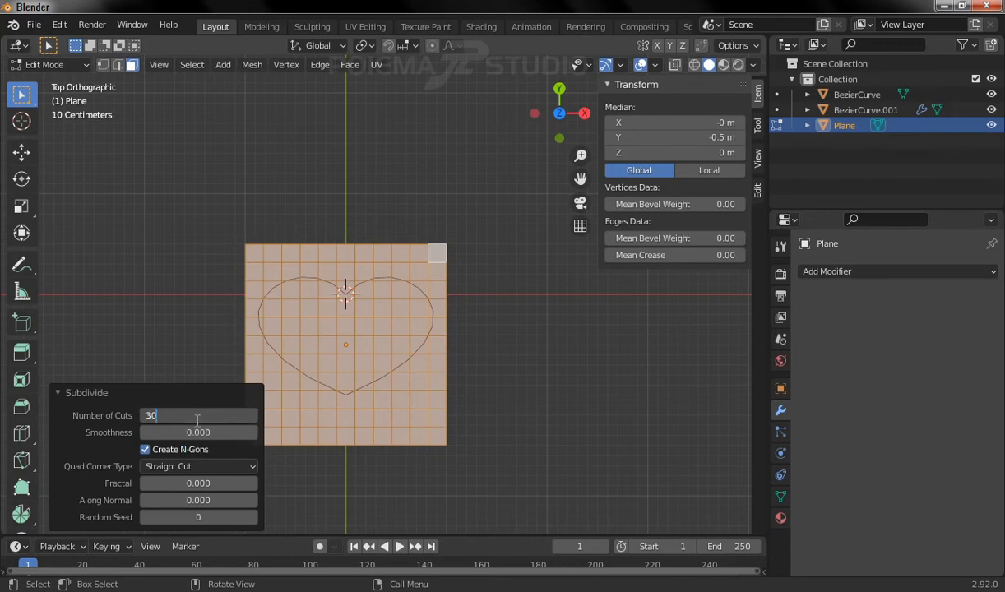
pyautogui.press('Return')
pyautogui.click(196, 417)
pyautogui.write('50')
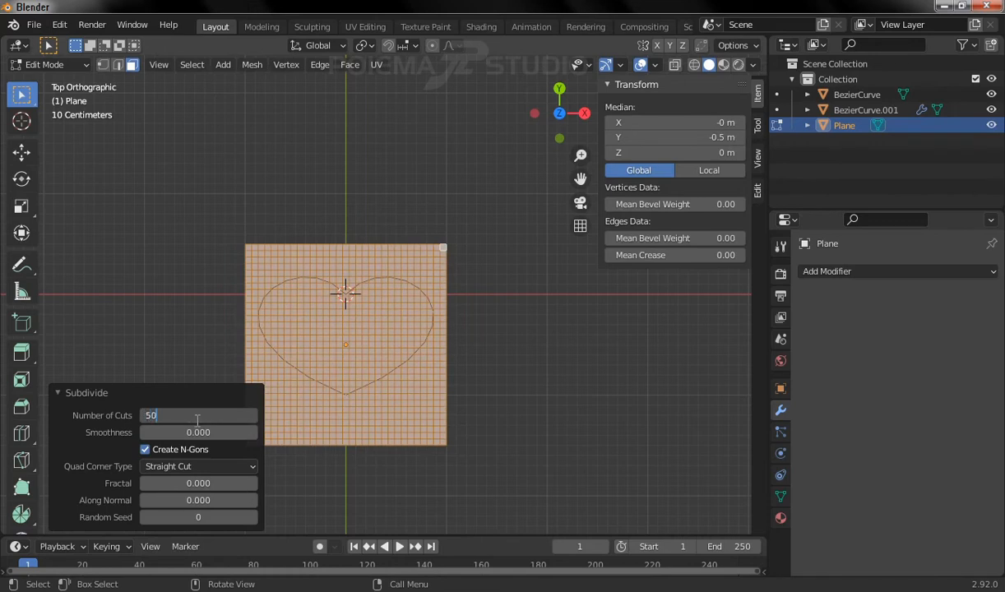
pyautogui.press('Return')
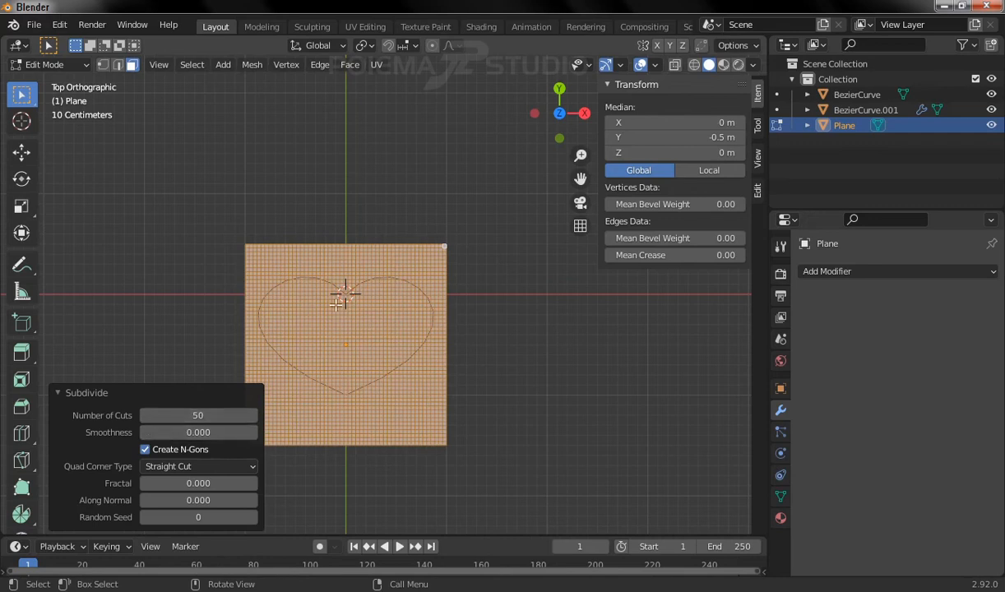
# Step: Set the plane's subdivision to 15 cuts and deselect all of its faces
pyautogui.click(207, 413)
pyautogui.write('1')
pyautogui.press('Return')
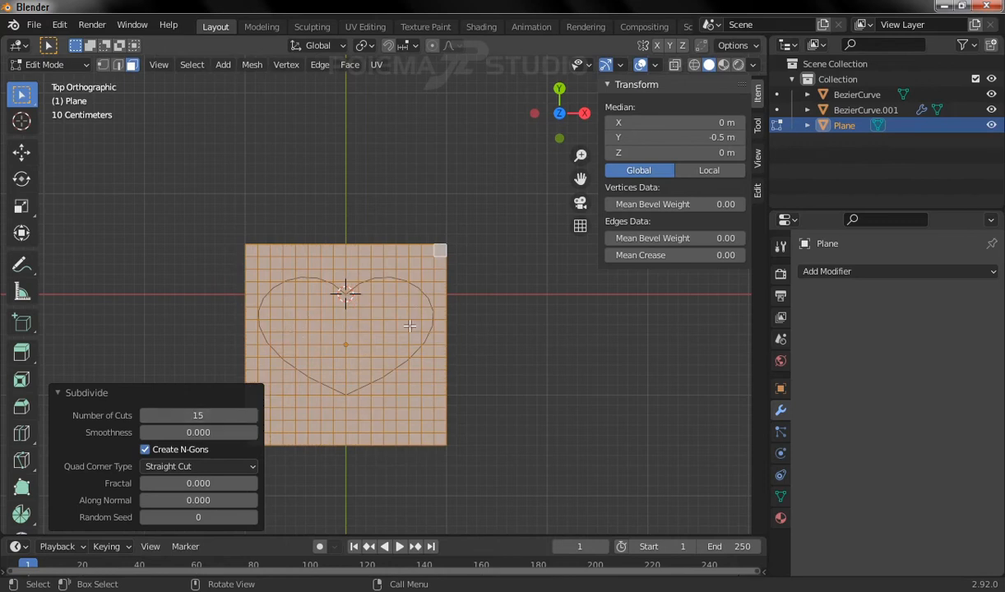
pyautogui.keyDown('shift'); pyautogui.moveTo(392, 331); pyautogui.dragTo(439, 329, button='middle'); pyautogui.keyUp('shift')
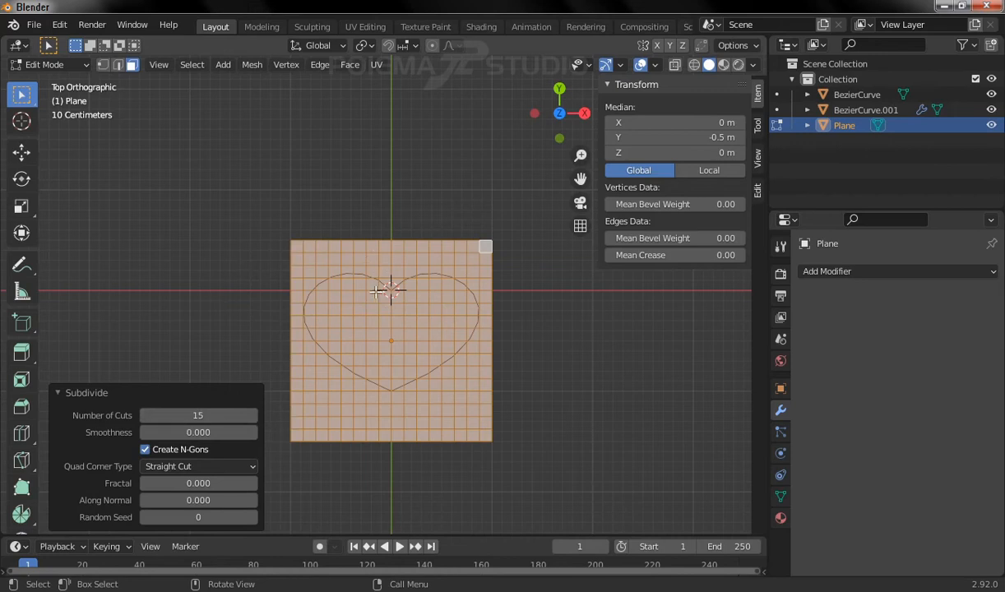
pyautogui.click(238, 257)
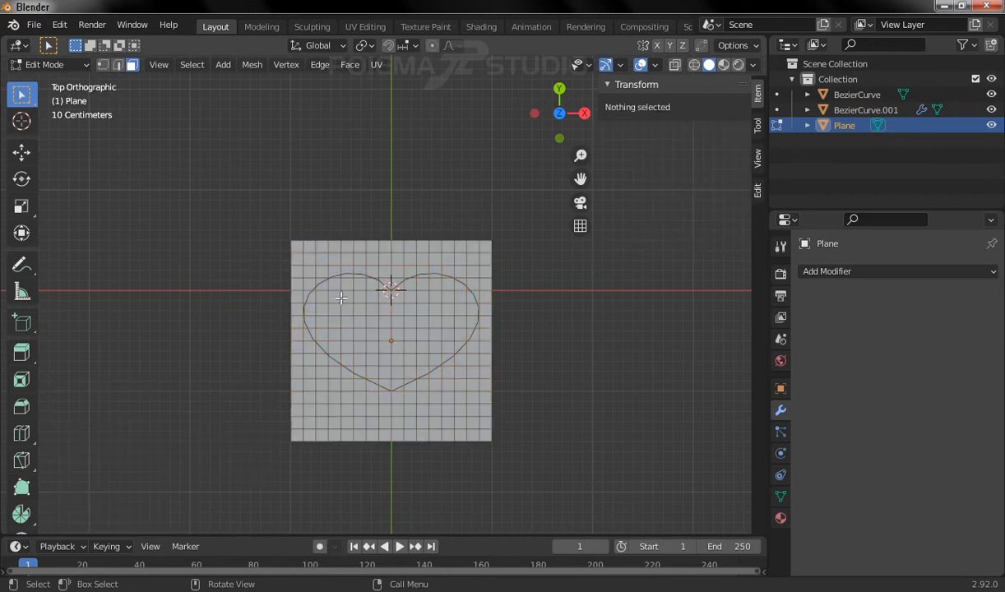
# Step: In Object Mode, raise the heart outline above the plane by setting its Z location to 1 m
pyautogui.click(50, 64)
pyautogui.click(72, 85)
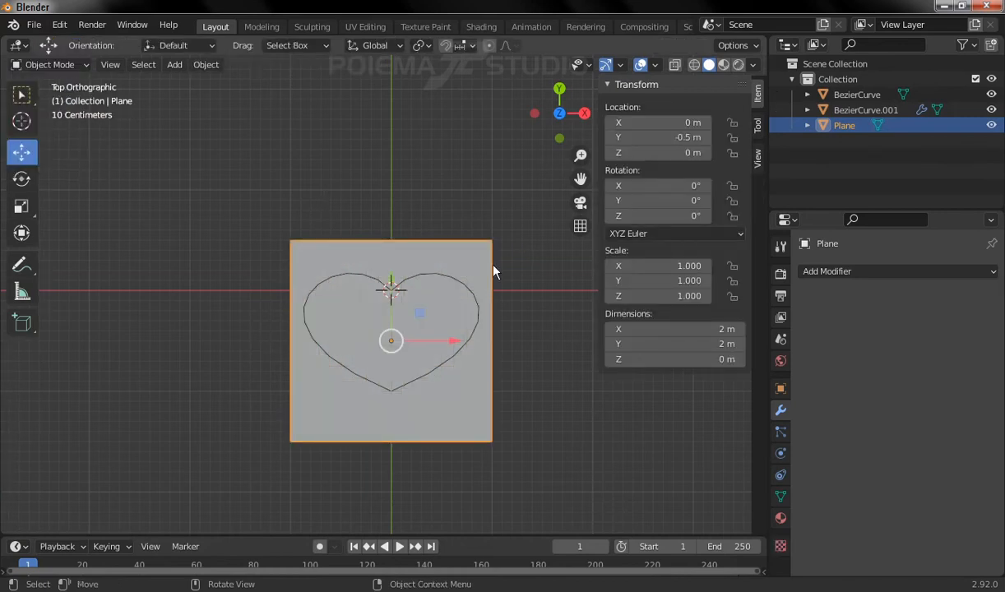
pyautogui.click(428, 278)
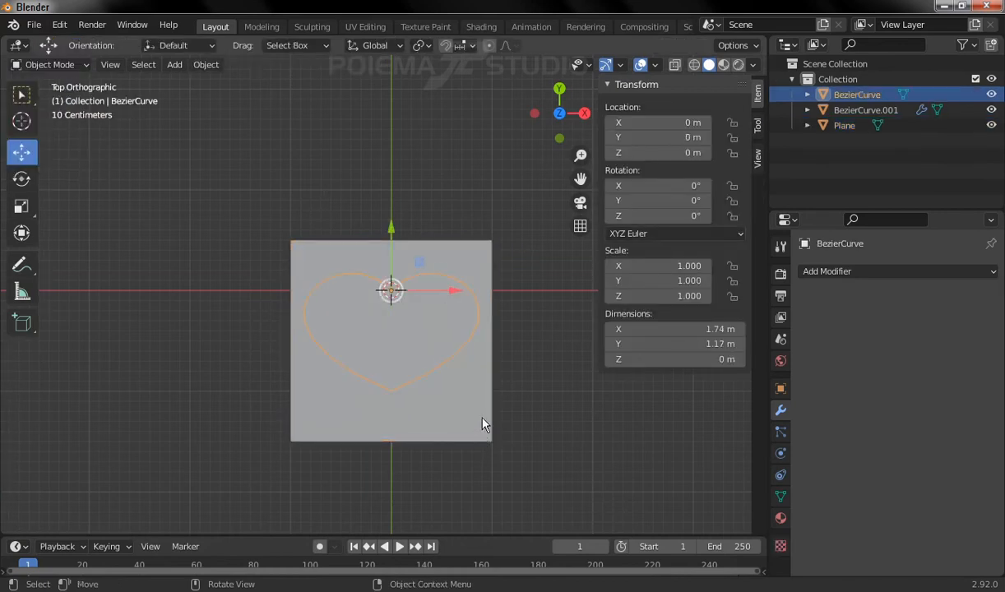
pyautogui.click(674, 152)
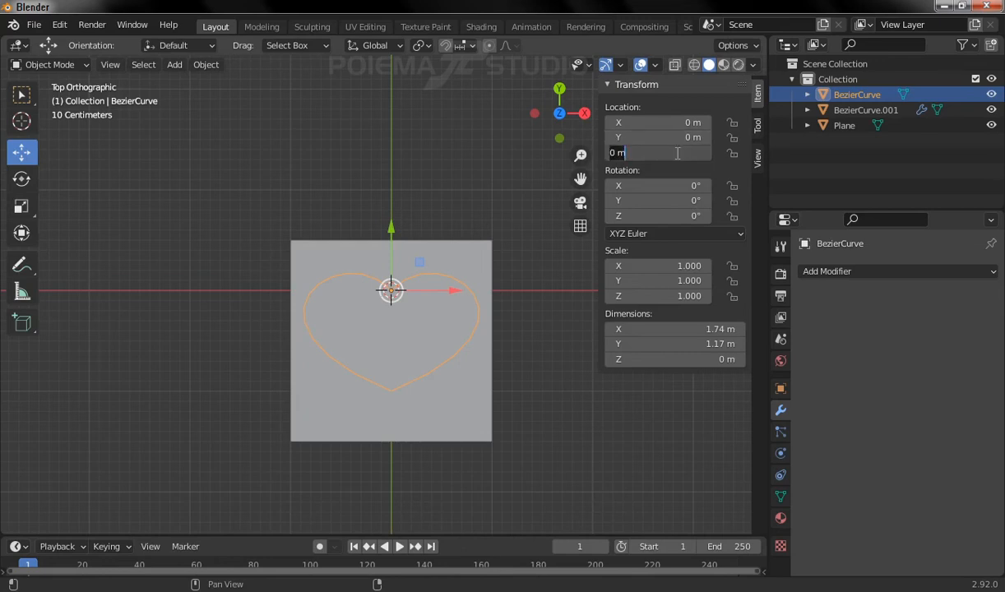
pyautogui.write('1')
pyautogui.press('Return')
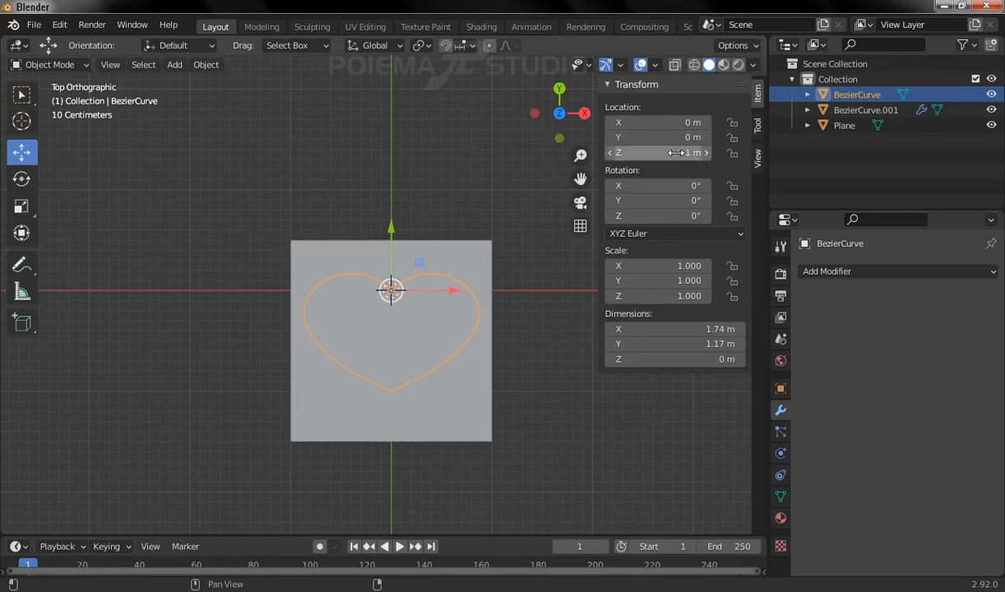
# Step: Select the heart outline together with the plane and, in Edit Mode, knife-project the outline onto all the plane's faces from the top view
pyautogui.moveTo(308, 423); pyautogui.dragTo(344, 240, button='middle')
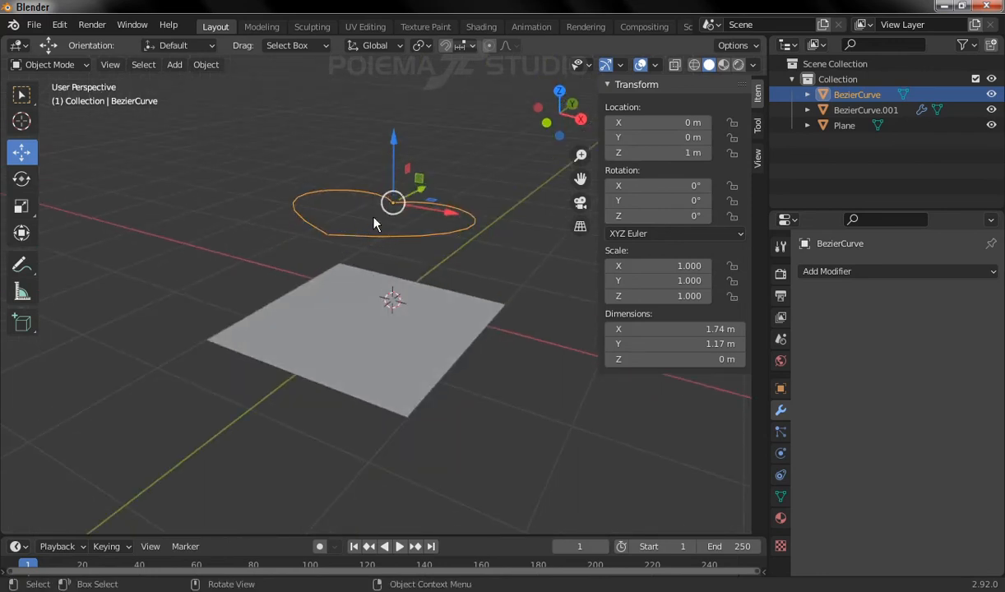
pyautogui.keyDown('shift'); pyautogui.click(384, 384); pyautogui.keyUp('shift')
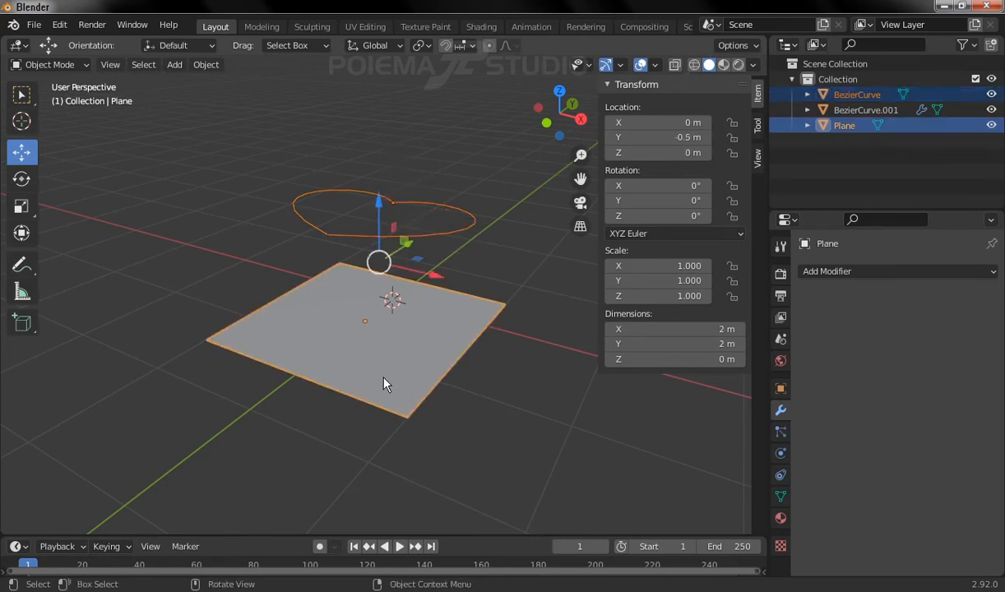
pyautogui.click(65, 64)
pyautogui.click(51, 99)
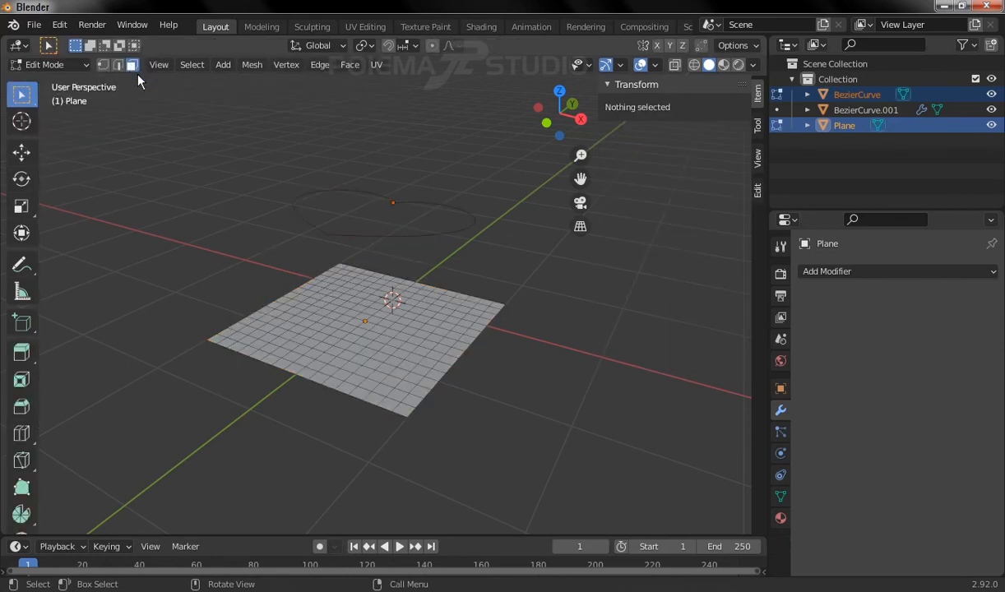
pyautogui.moveTo(101, 179); pyautogui.dragTo(640, 493)
pyautogui.moveTo(247, 283); pyautogui.dragTo(260, 304, button='middle')
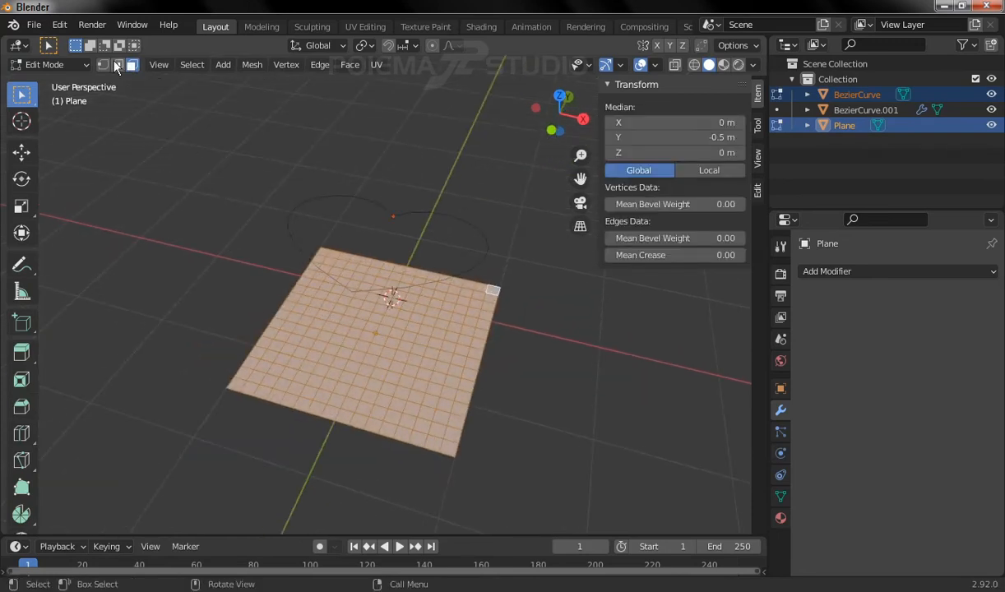
pyautogui.click(155, 66)
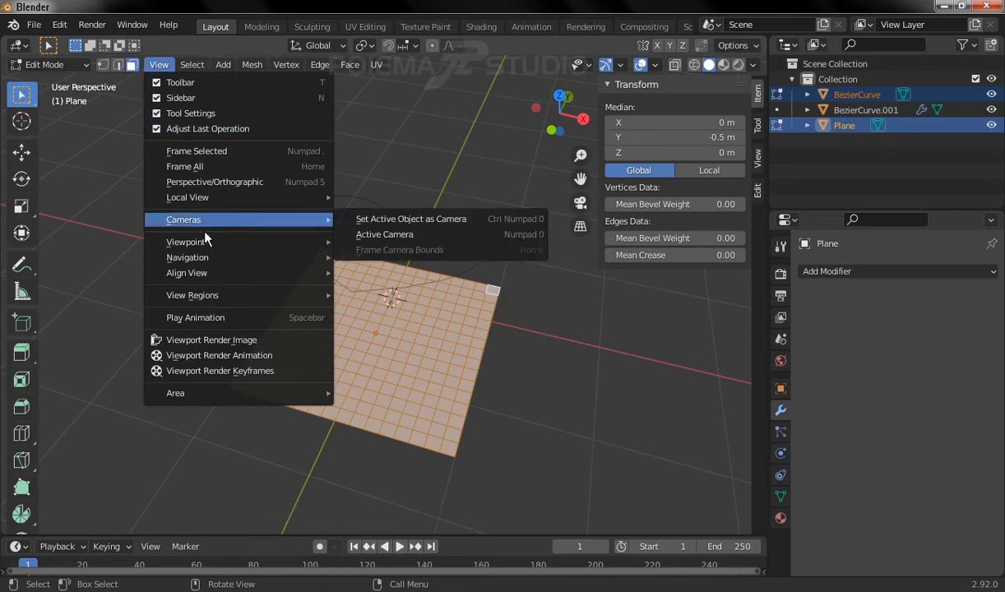
pyautogui.moveTo(190, 242)
pyautogui.click(370, 252)
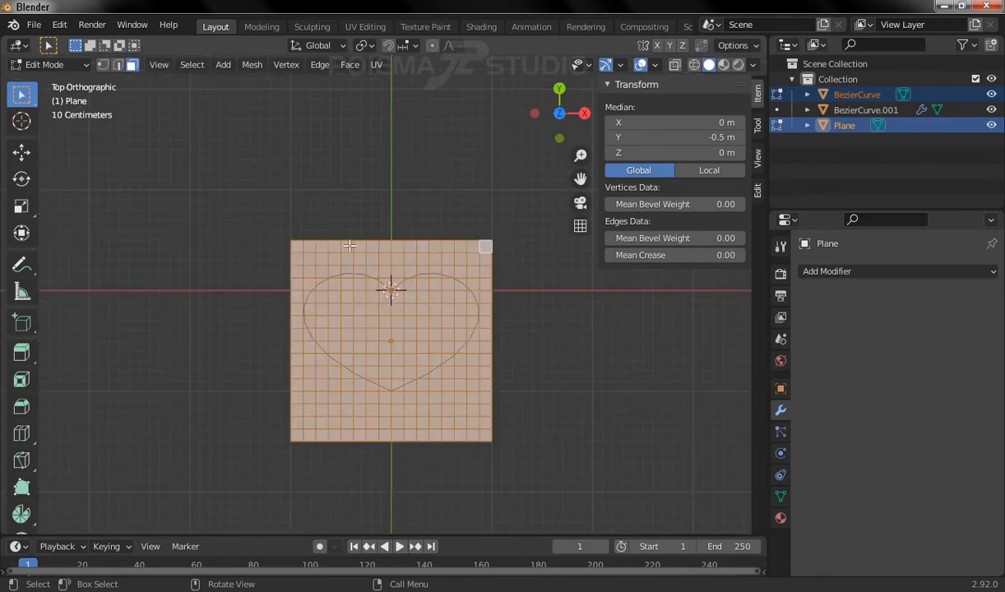
pyautogui.click(253, 65)
pyautogui.click(250, 66)
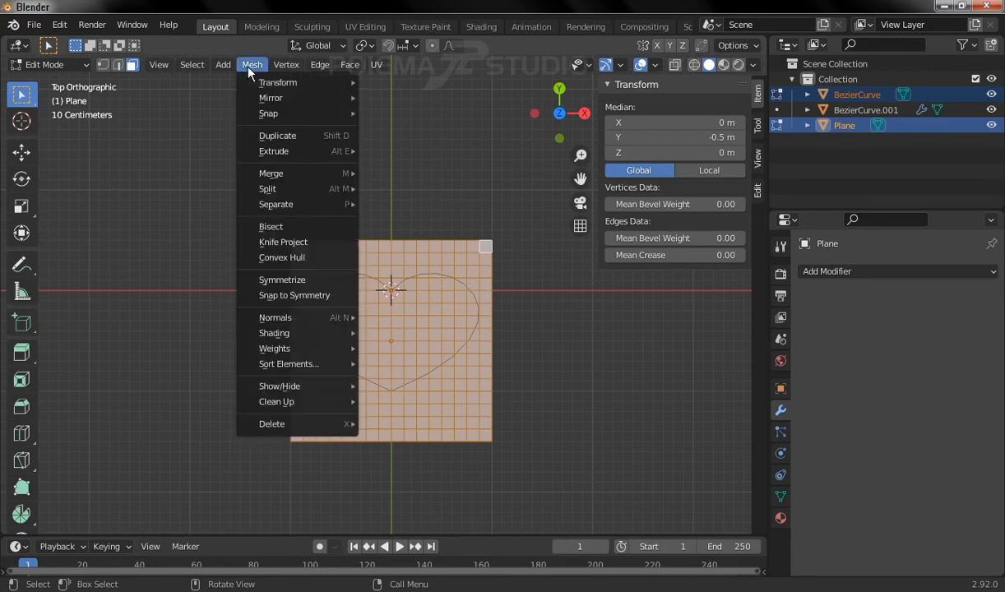
pyautogui.click(320, 253)
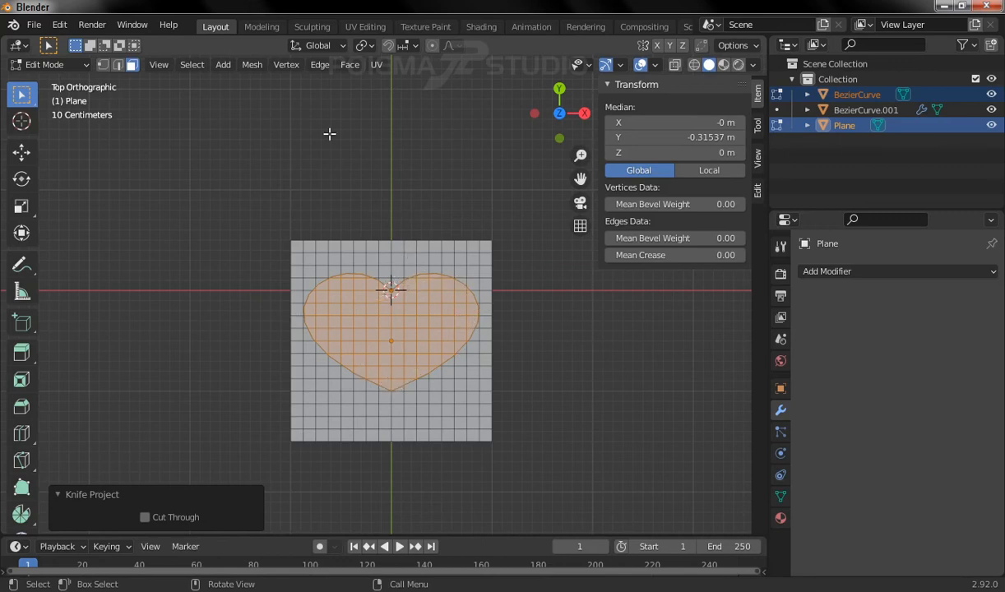
# Step: Invert the face selection and delete the plane's faces outside the heart shape
pyautogui.click(198, 68)
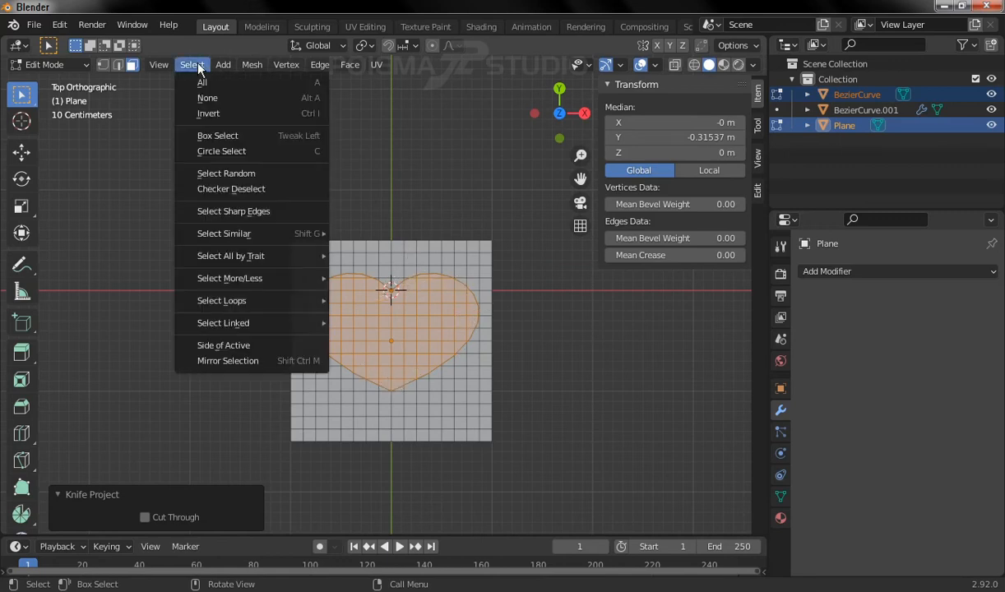
pyautogui.click(212, 113)
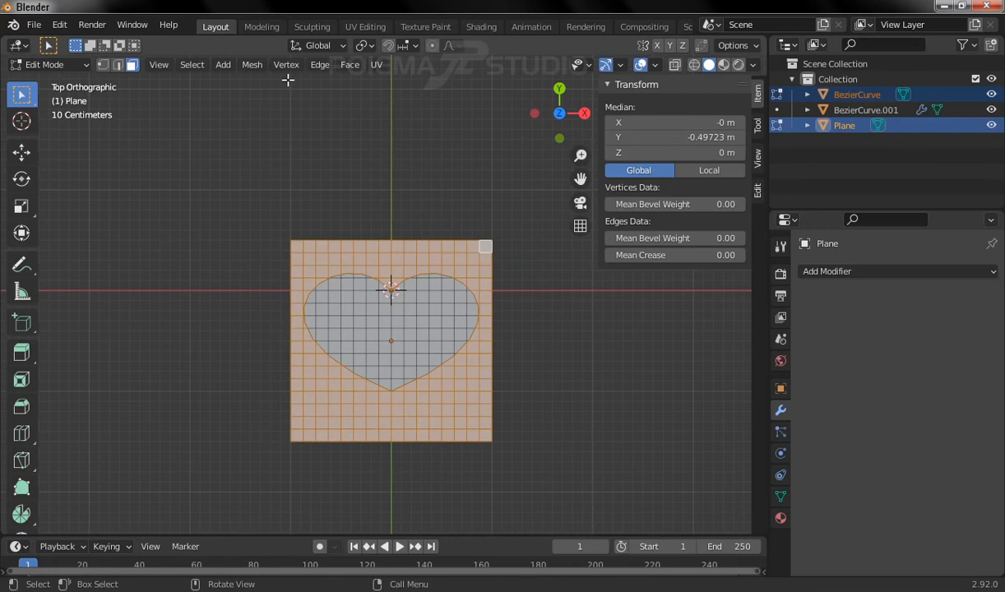
pyautogui.click(247, 65)
pyautogui.moveTo(298, 424)
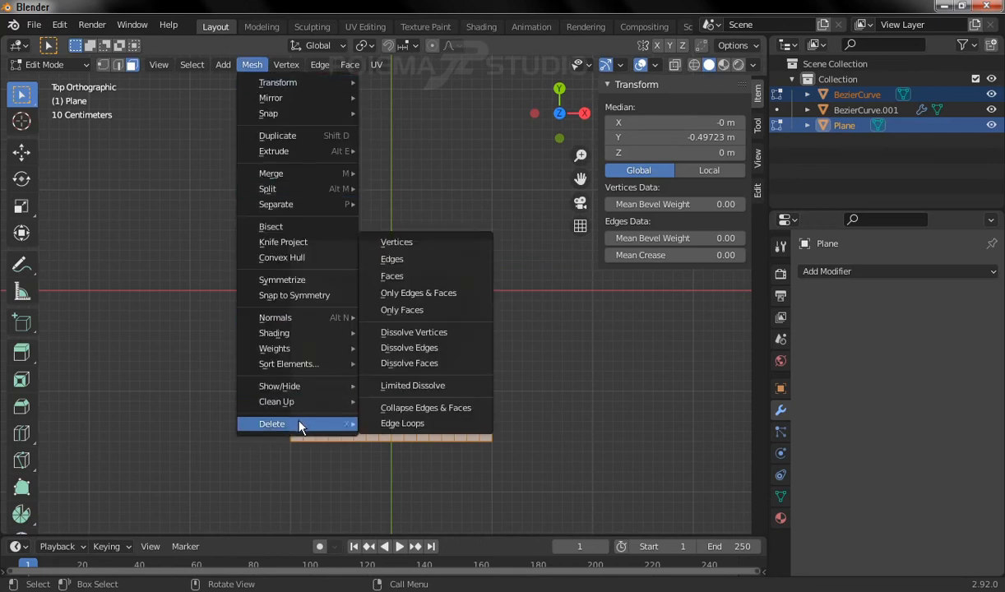
pyautogui.click(409, 278)
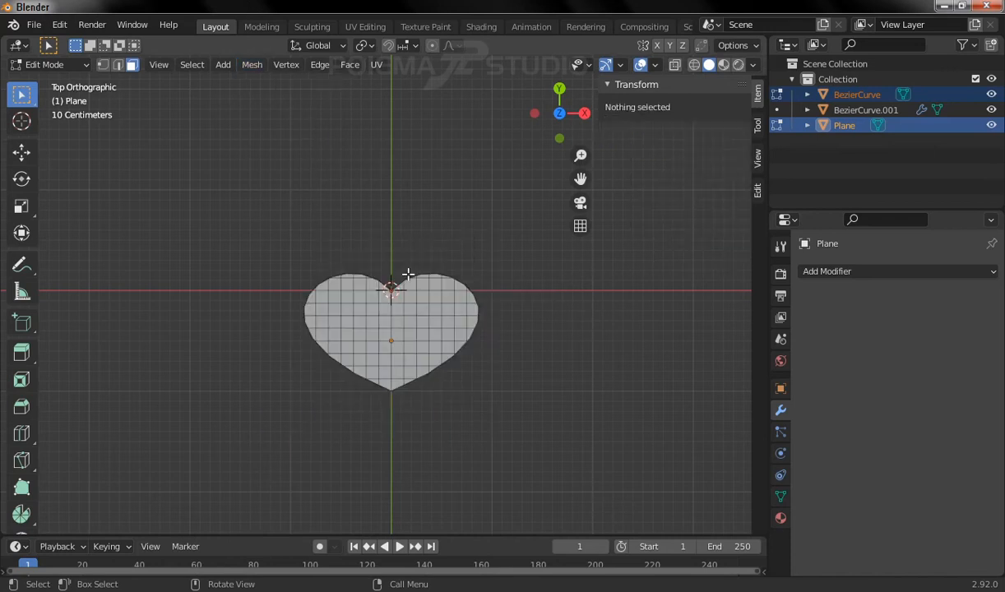
# Step: Return to Object Mode and delete the heart outline floating above the heart-shaped plane
pyautogui.moveTo(482, 403); pyautogui.dragTo(436, 285, button='middle')
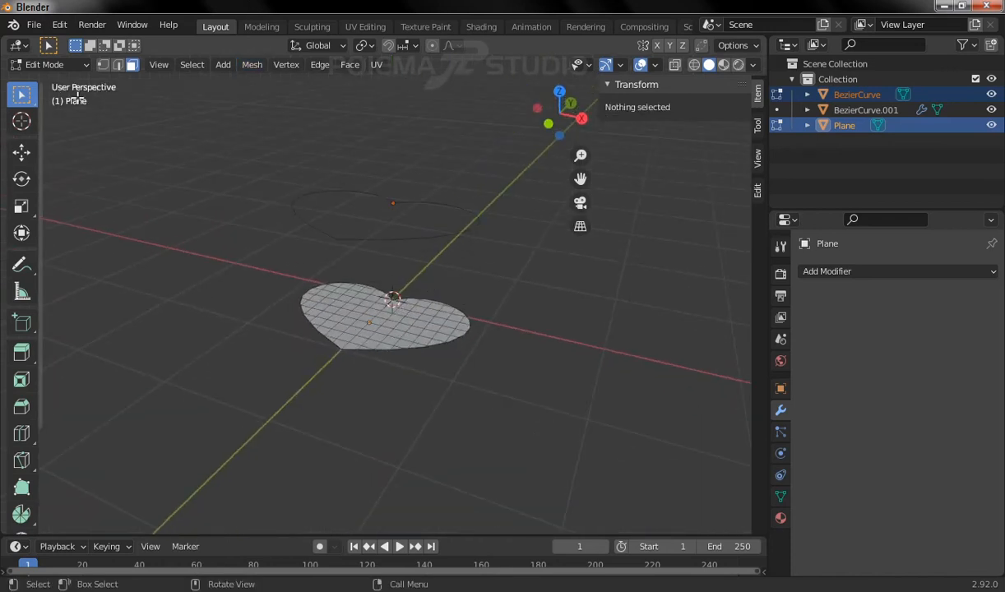
pyautogui.click(65, 64)
pyautogui.click(68, 83)
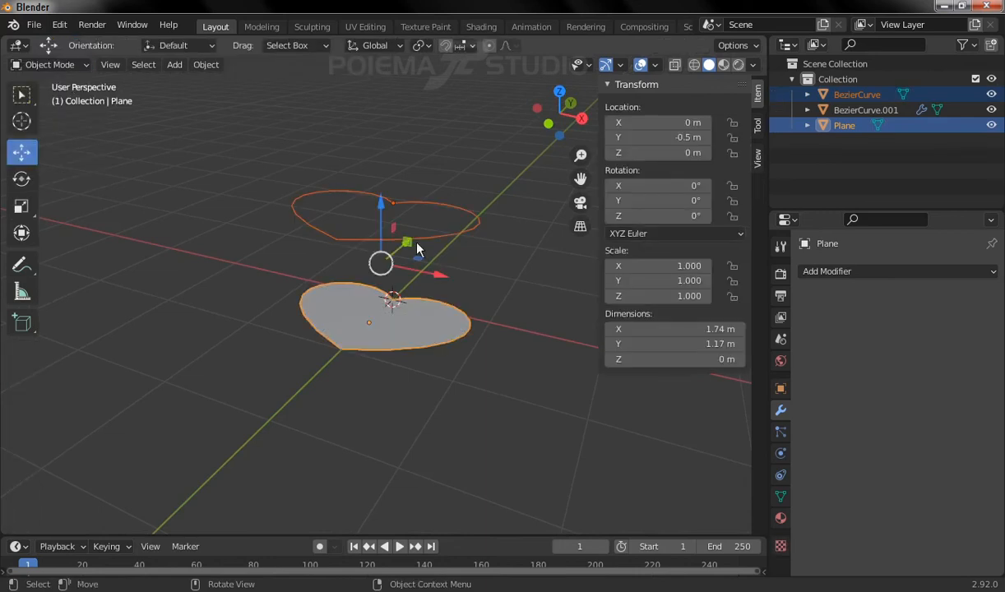
pyautogui.click(399, 231)
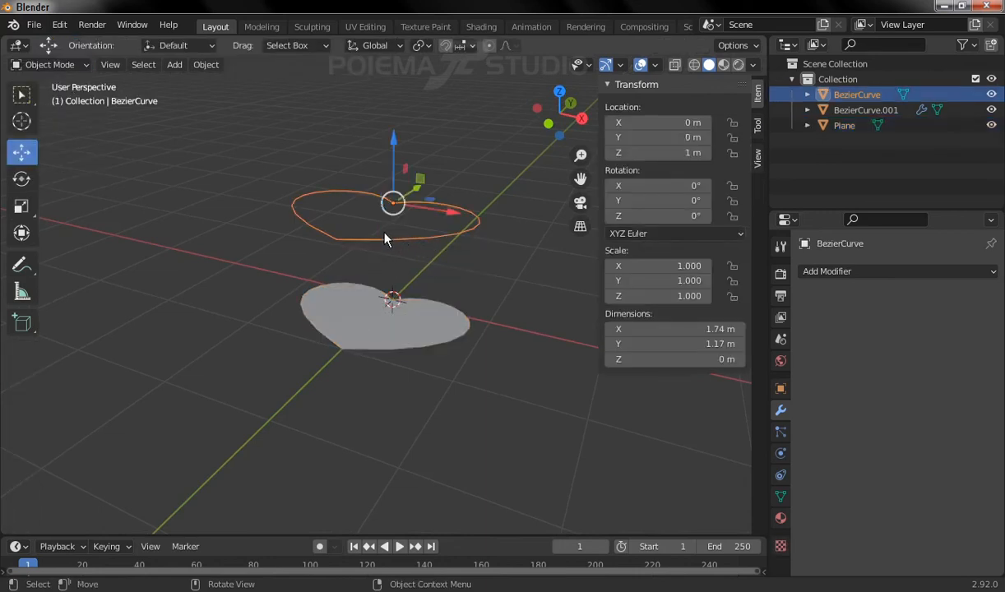
pyautogui.click(206, 65)
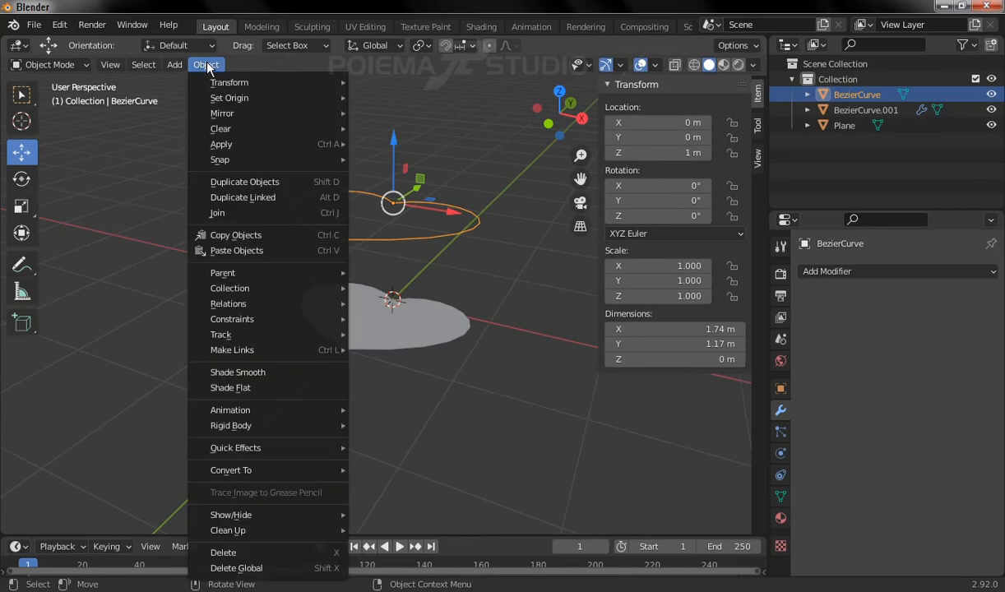
pyautogui.click(305, 552)
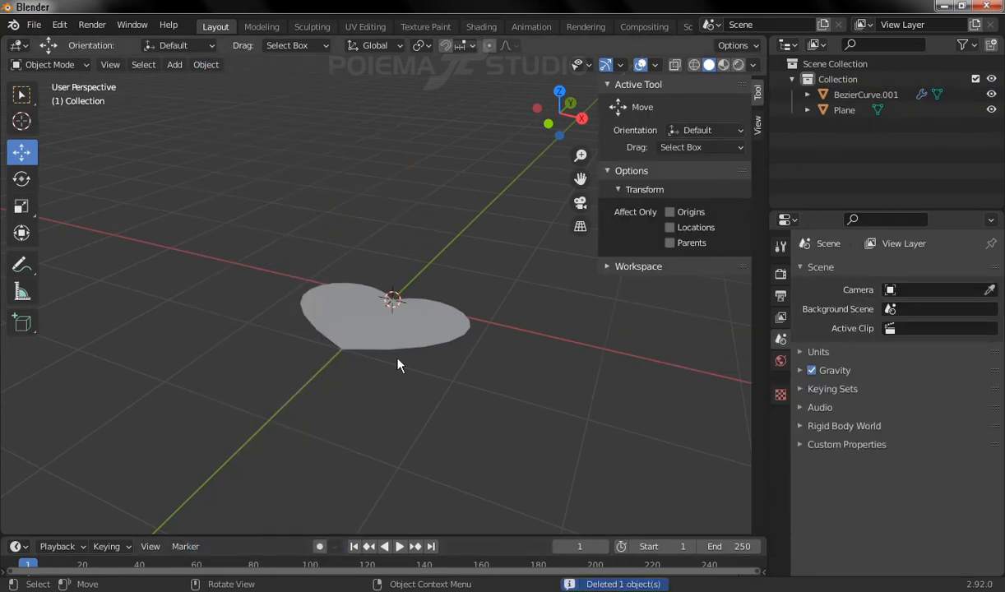
# Step: In Edit Mode, select all faces of the heart-shaped plane and extrude them upward about 0.051 m
pyautogui.click(327, 338)
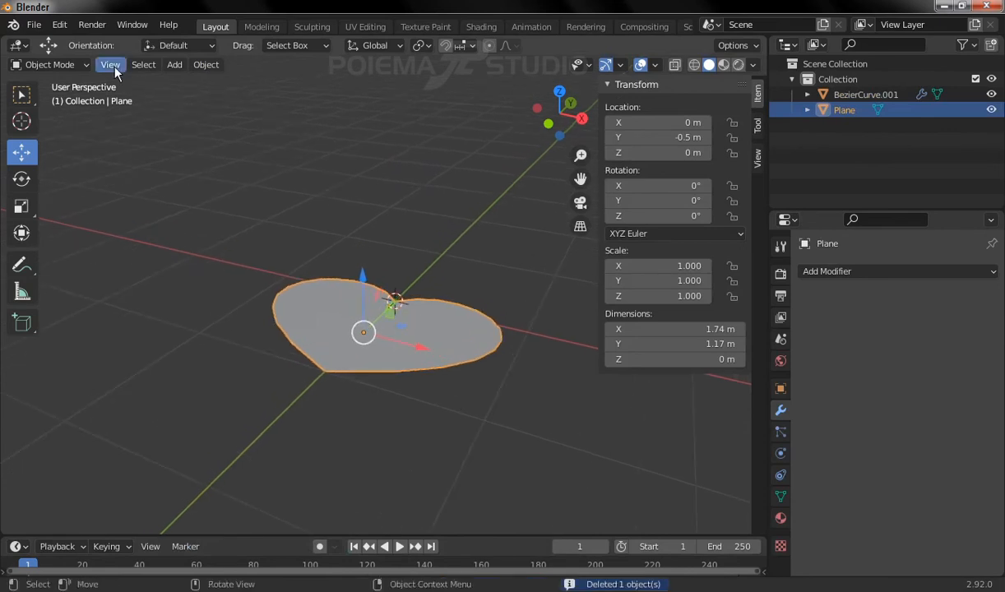
pyautogui.click(75, 62)
pyautogui.click(71, 98)
pyautogui.moveTo(139, 171); pyautogui.dragTo(235, 306, button='middle')
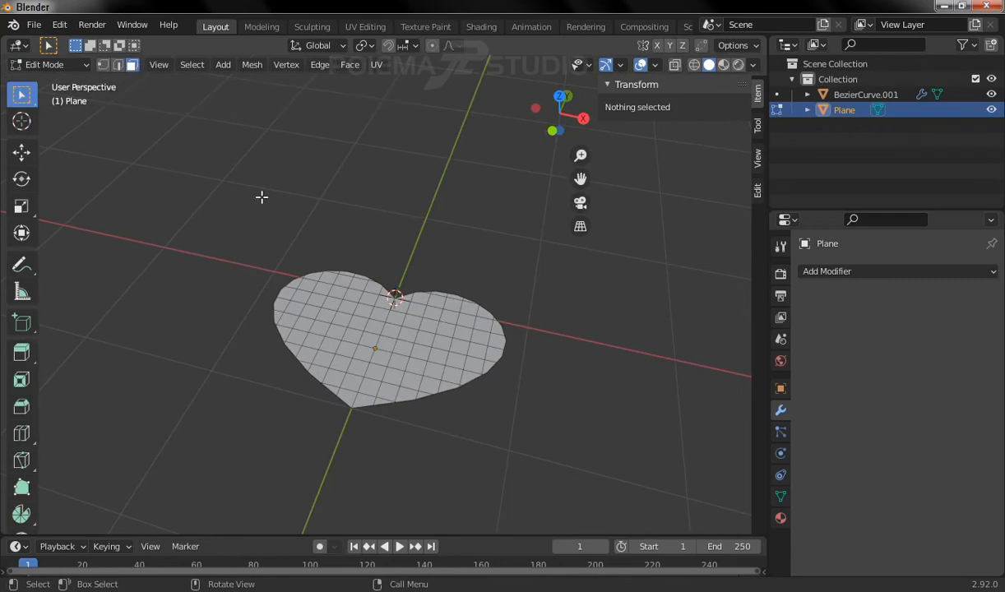
pyautogui.moveTo(176, 195); pyautogui.dragTo(629, 511)
pyautogui.moveTo(532, 433); pyautogui.dragTo(469, 370, button='middle')
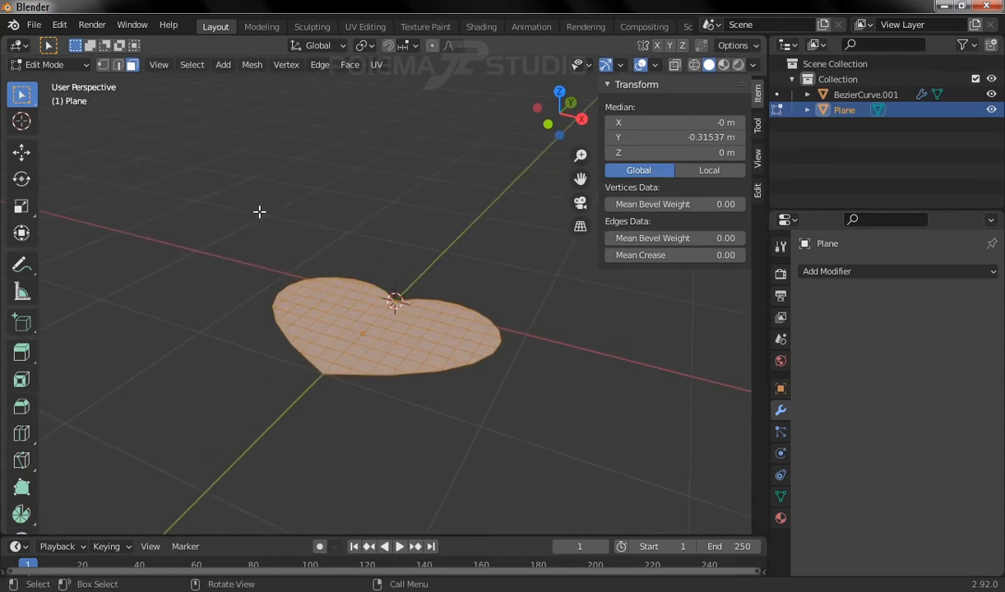
pyautogui.click(252, 65)
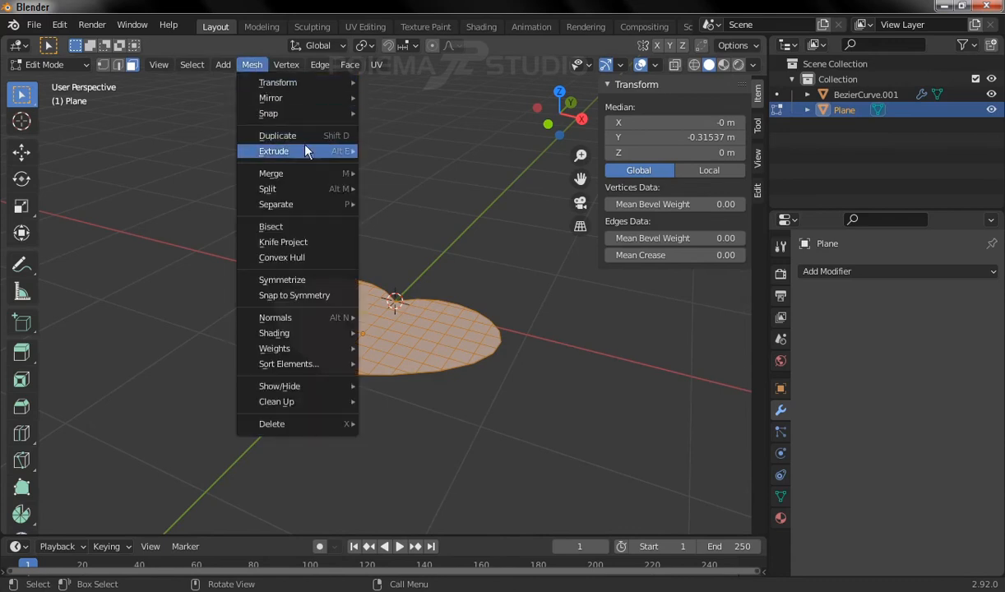
pyautogui.moveTo(310, 156)
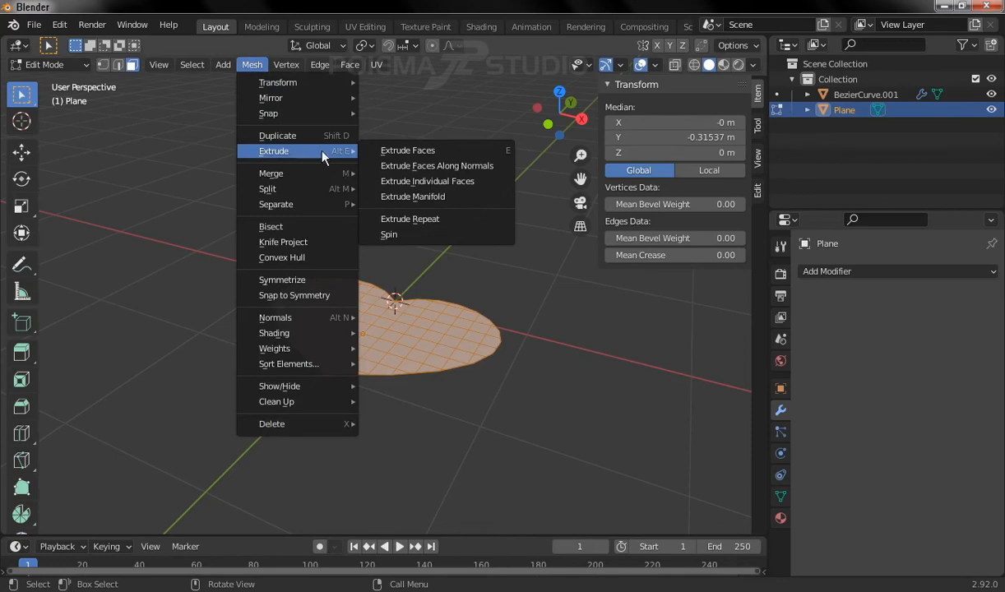
pyautogui.click(448, 155)
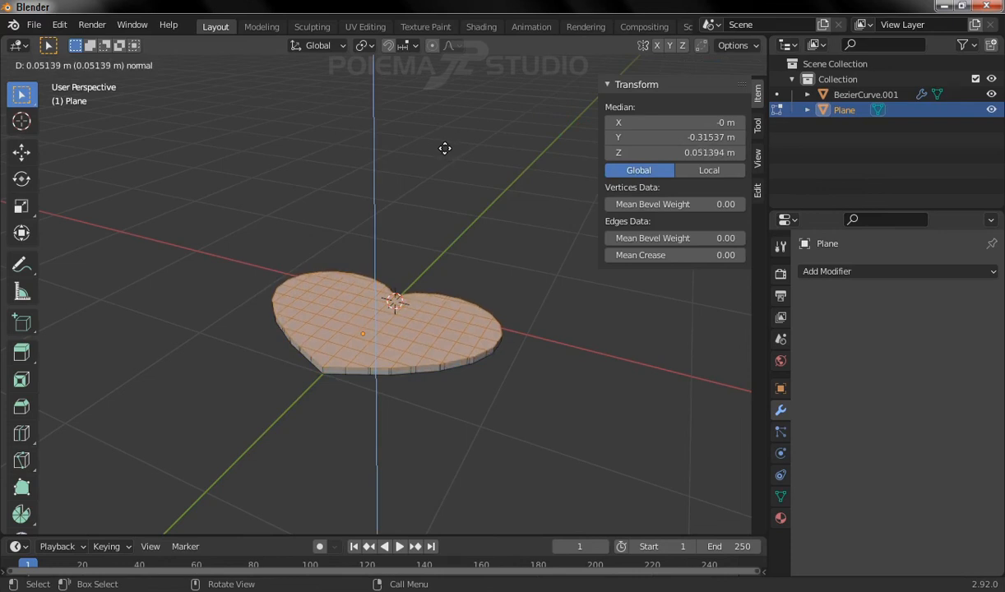
pyautogui.click(445, 149)
pyautogui.moveTo(400, 308); pyautogui.dragTo(404, 357, button='middle')
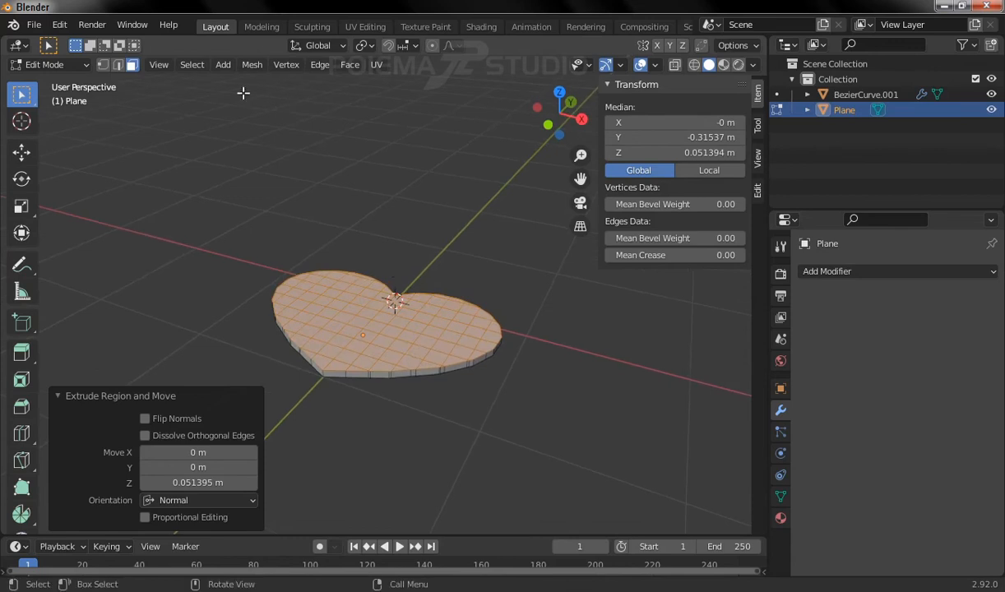
# Step: Select the entire extruded heart and scale it along Z by a factor of about 0.378
pyautogui.click(192, 65)
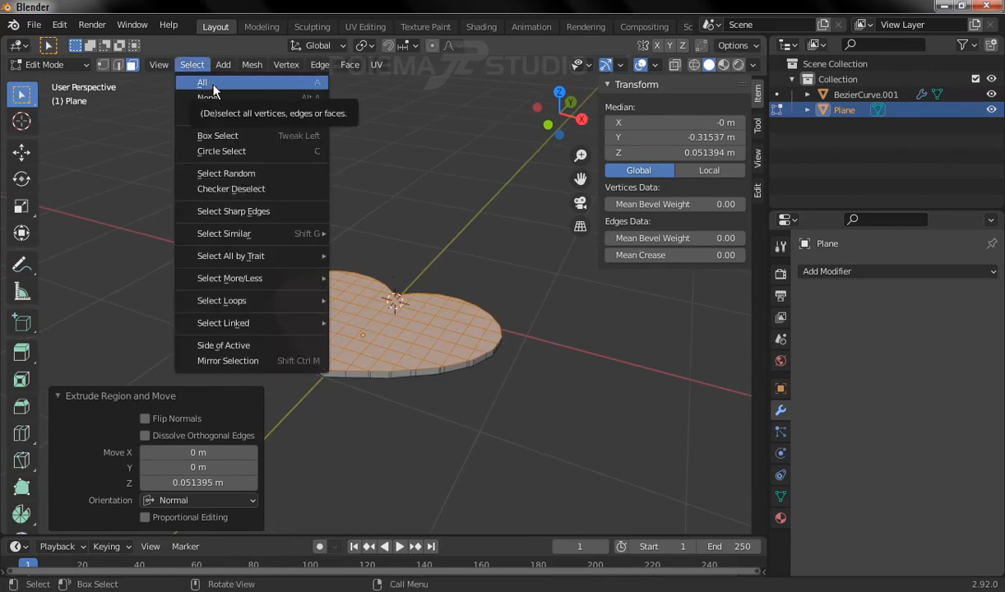
pyautogui.click(211, 82)
pyautogui.moveTo(353, 316); pyautogui.dragTo(434, 309, button='middle')
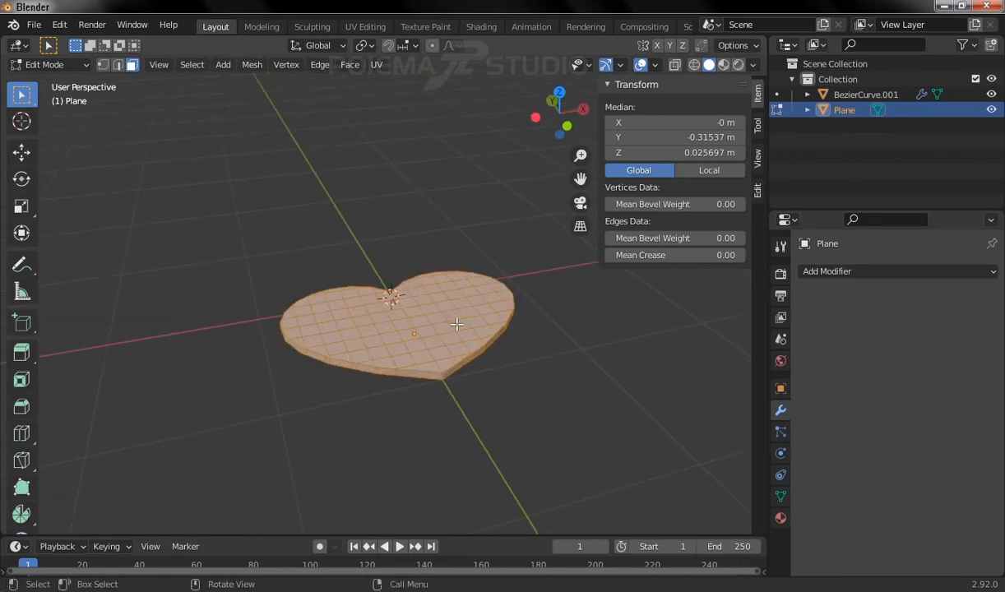
pyautogui.click(21, 209)
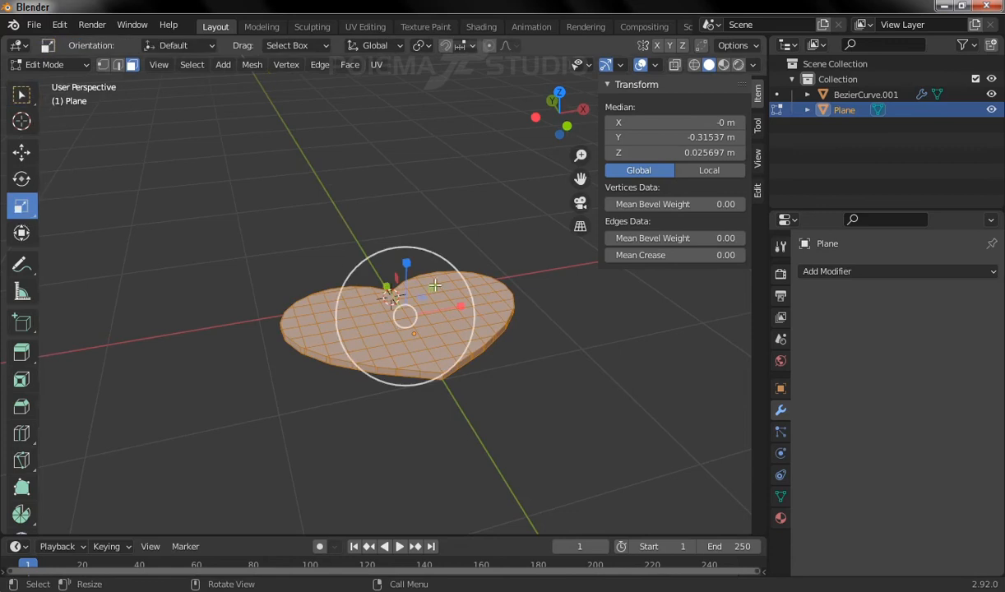
pyautogui.moveTo(415, 273); pyautogui.dragTo(444, 277, button='middle')
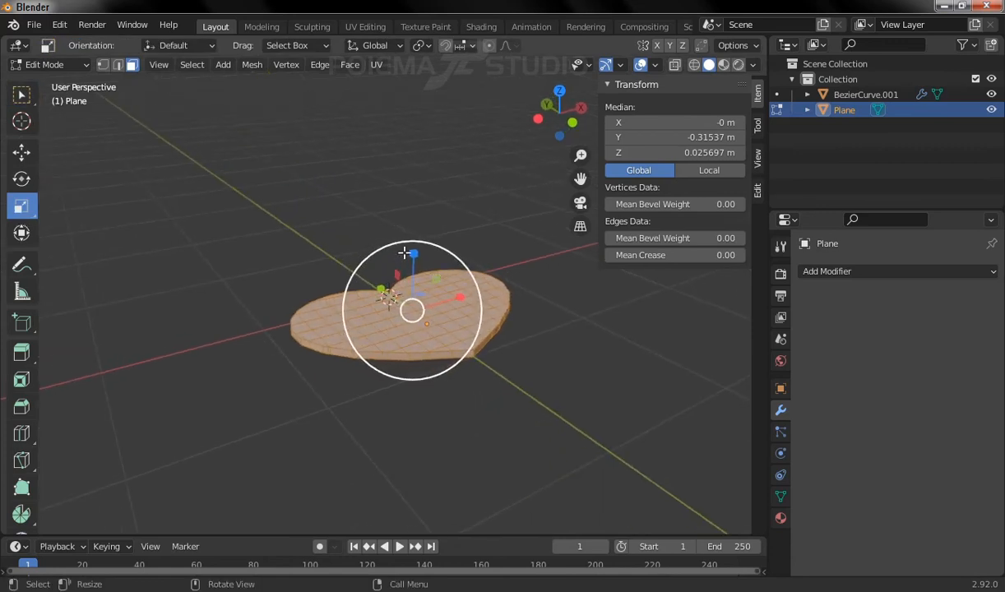
pyautogui.moveTo(412, 253); pyautogui.dragTo(412, 291)
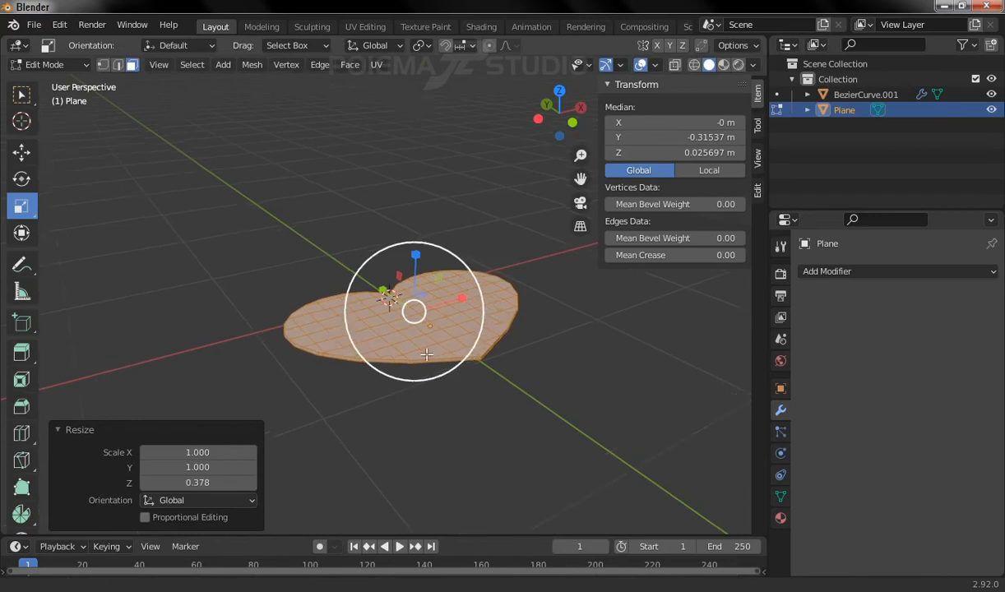
# Step: From the front view, flatten the heart further by scaling it along Z by a factor of about 0.404
pyautogui.scroll(3, 426, 354)
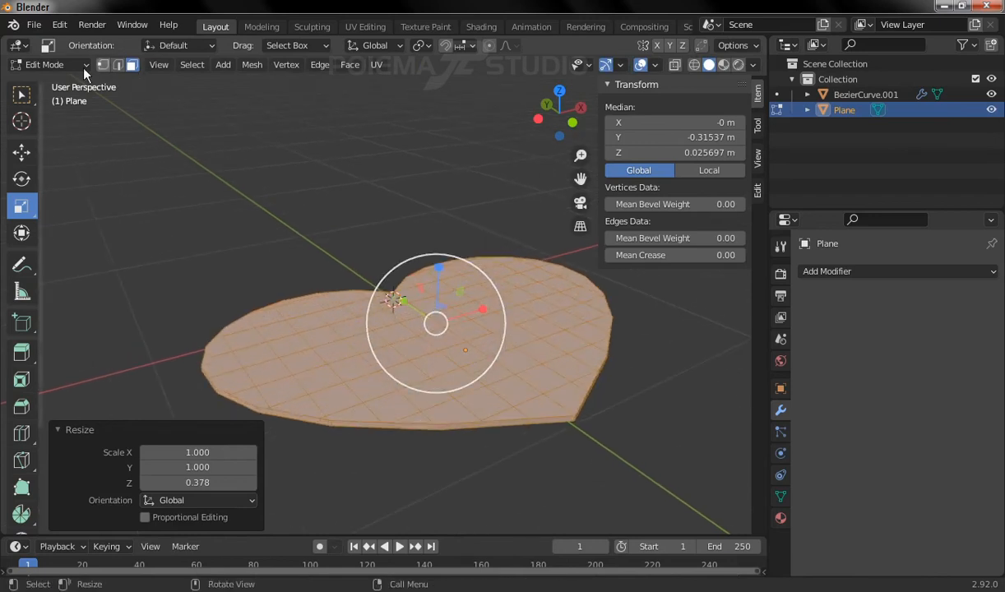
pyautogui.click(155, 65)
pyautogui.moveTo(196, 242)
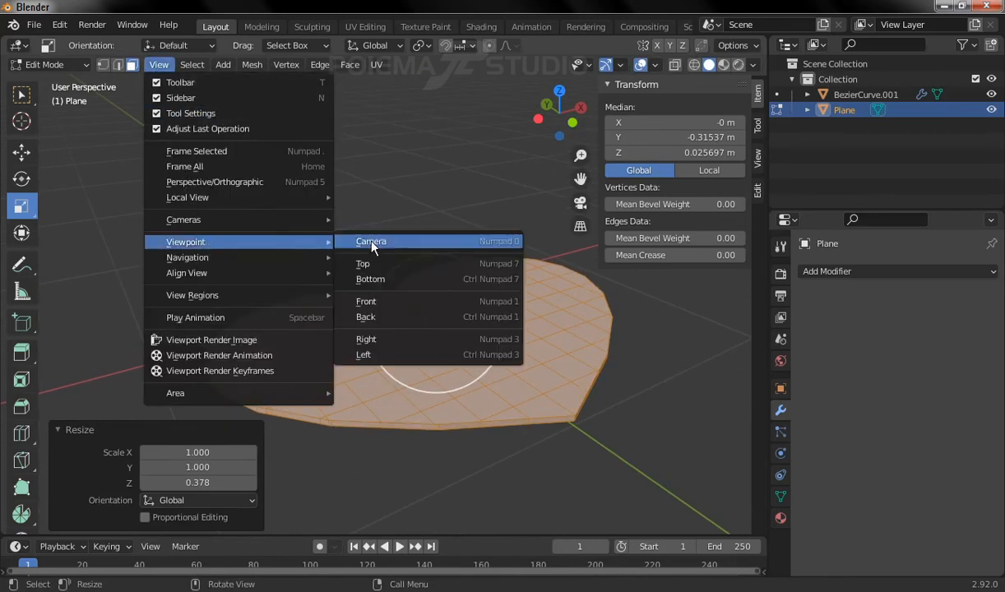
pyautogui.click(395, 301)
pyautogui.keyDown('shift'); pyautogui.moveTo(328, 278); pyautogui.dragTo(287, 256, button='middle'); pyautogui.keyUp('shift')
pyautogui.keyDown('ctrl'); pyautogui.moveTo(391, 247); pyautogui.dragTo(402, 185, button='middle'); pyautogui.keyUp('ctrl')
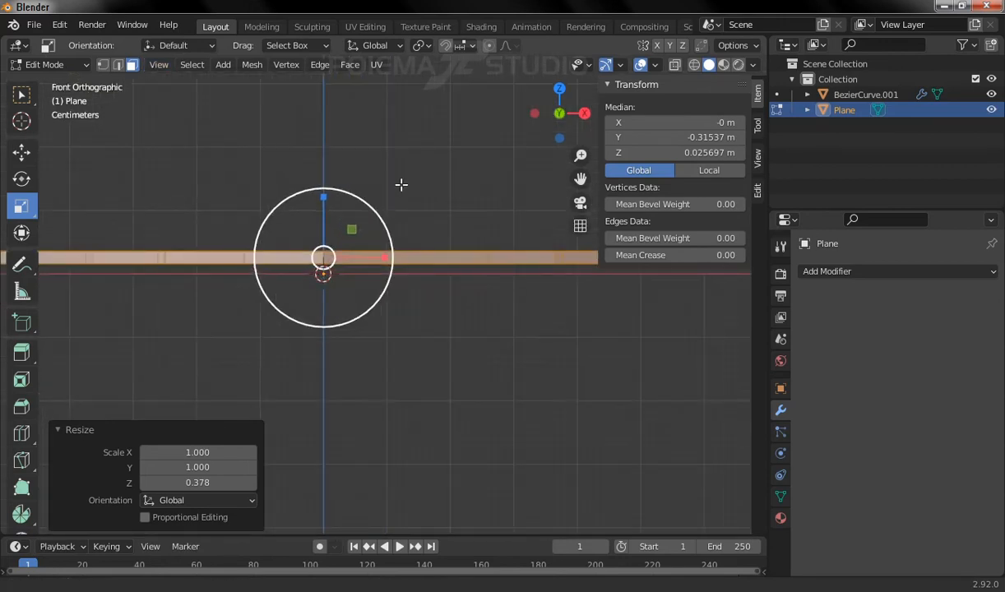
pyautogui.press('s')
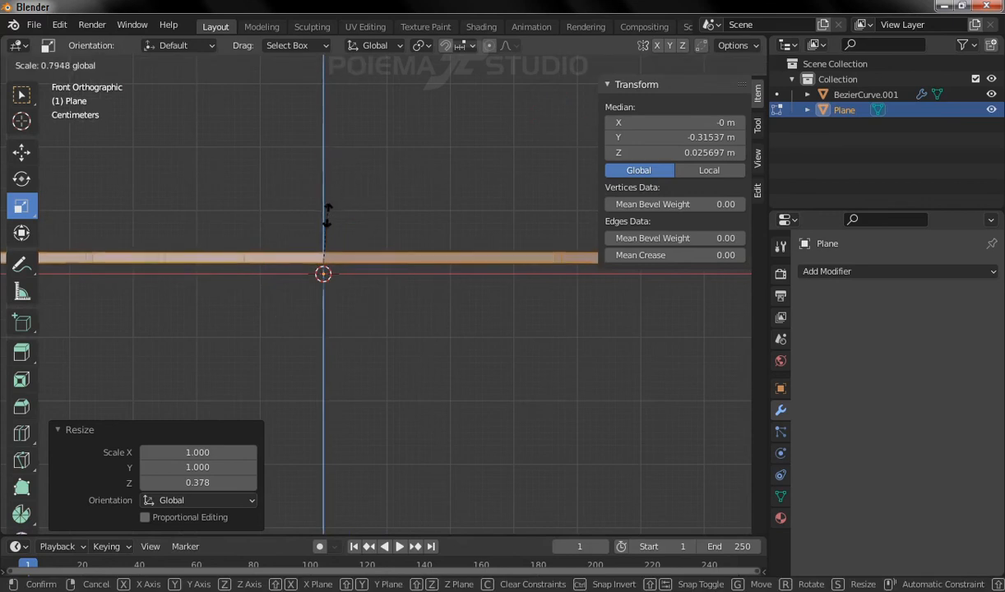
pyautogui.click(325, 233)
# Step: Check the flattened heart's face normals with the Face Orientation overlay, switching the overlay off again after the inspection
pyautogui.moveTo(365, 208); pyautogui.dragTo(395, 374, button='middle')
pyautogui.moveTo(370, 247); pyautogui.dragTo(372, 269, button='middle')
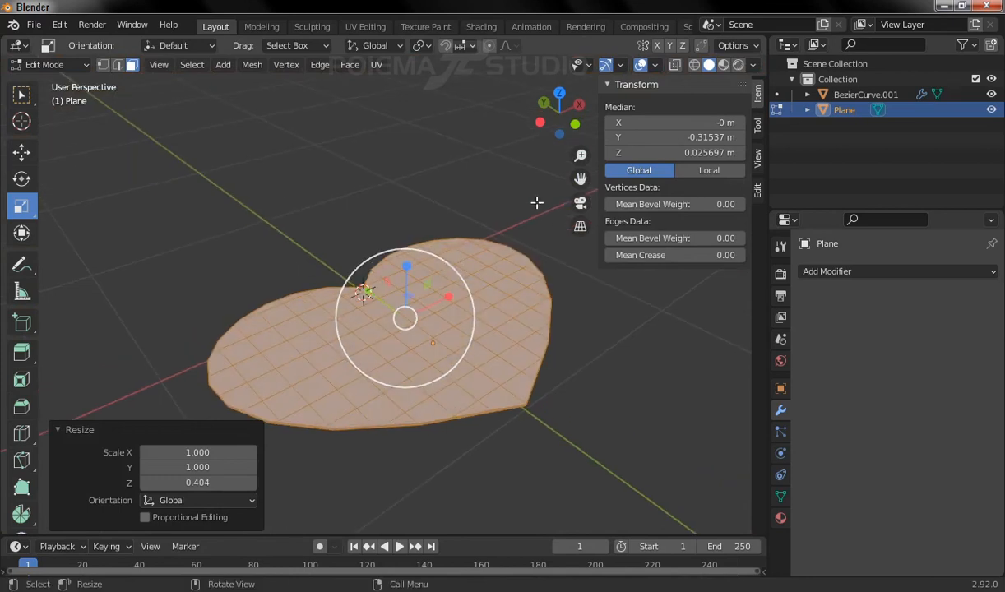
pyautogui.click(655, 65)
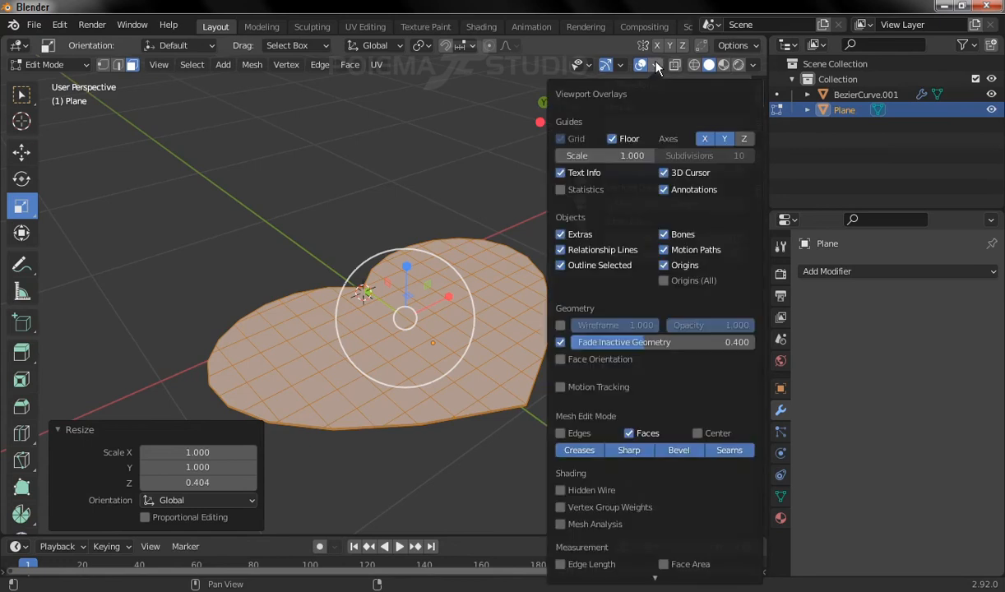
pyautogui.click(560, 360)
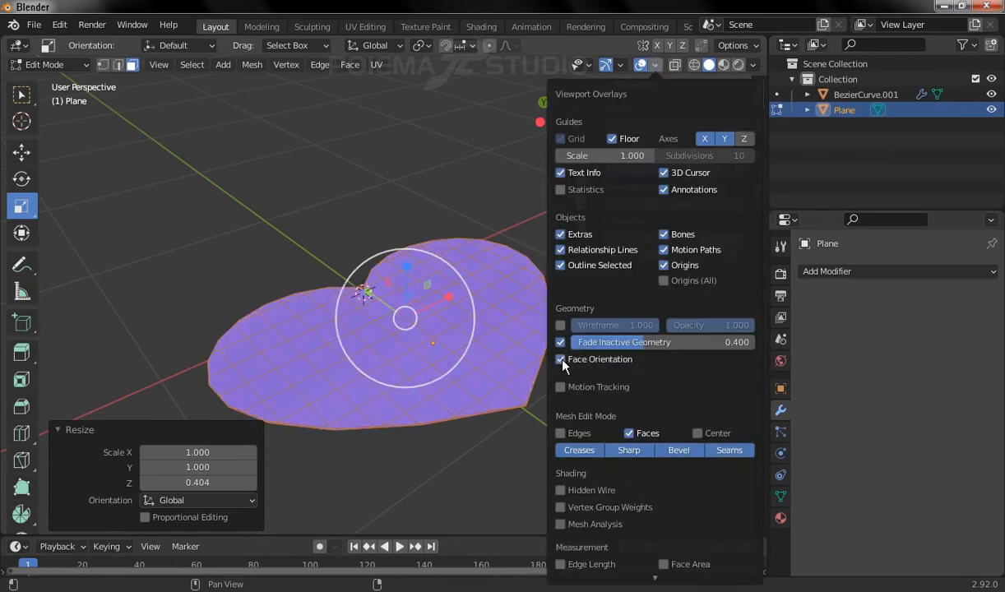
pyautogui.moveTo(425, 317); pyautogui.dragTo(343, 191, button='middle')
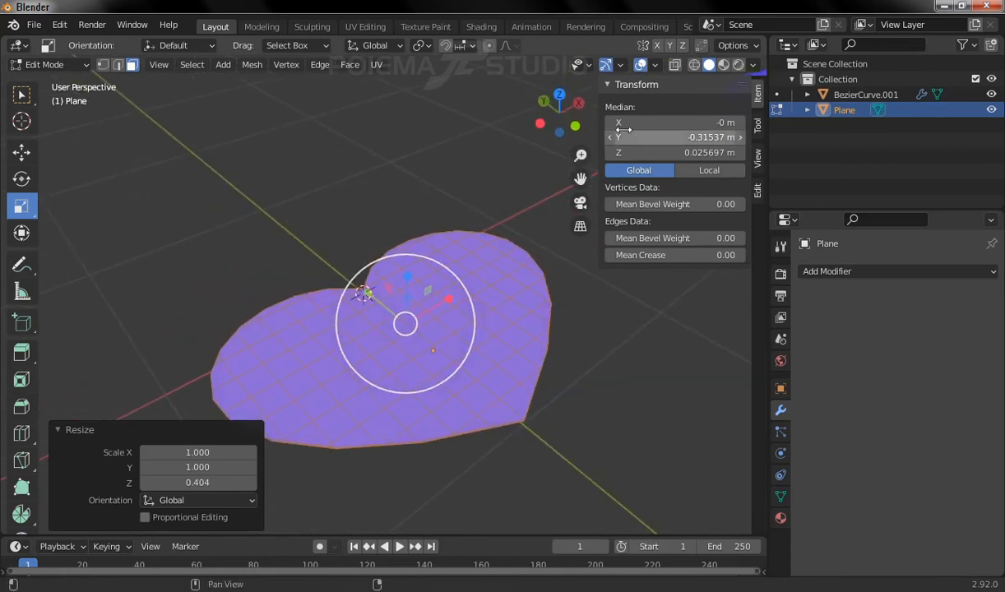
pyautogui.click(655, 66)
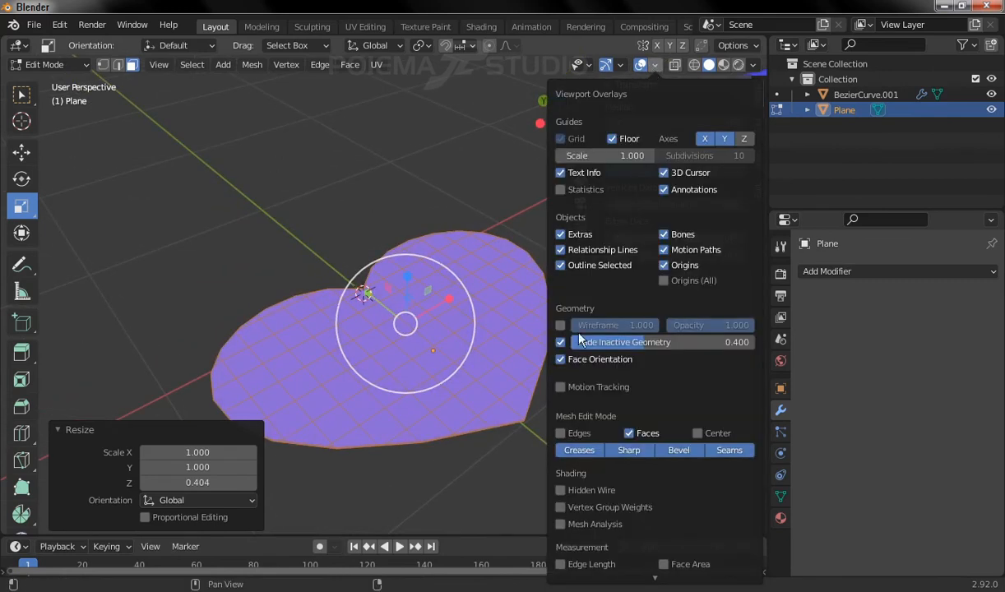
pyautogui.click(560, 361)
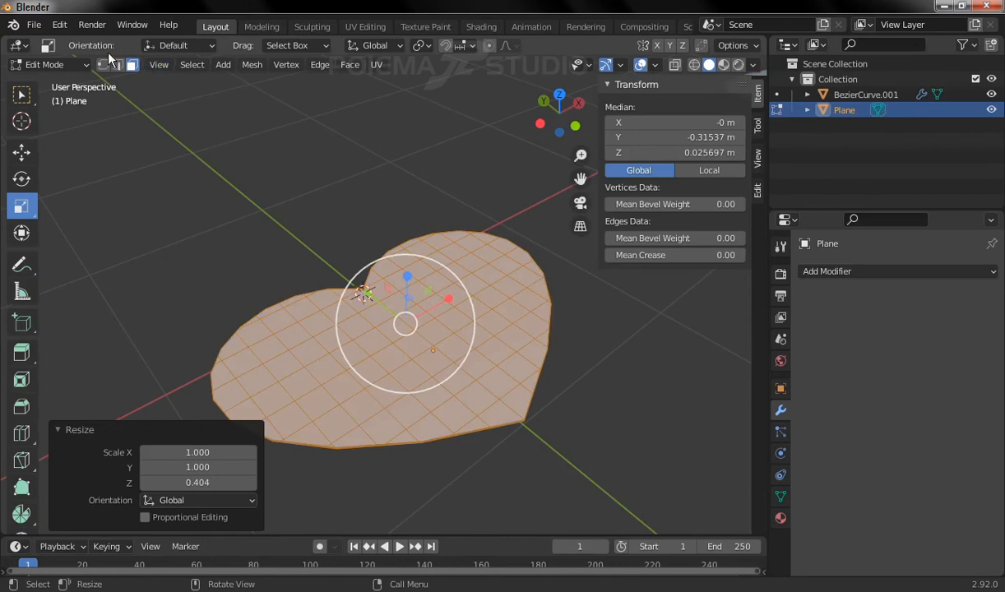
# Step: Deselect the heart's faces, return to Object Mode, and hide the viewport sidebar
pyautogui.click(244, 150)
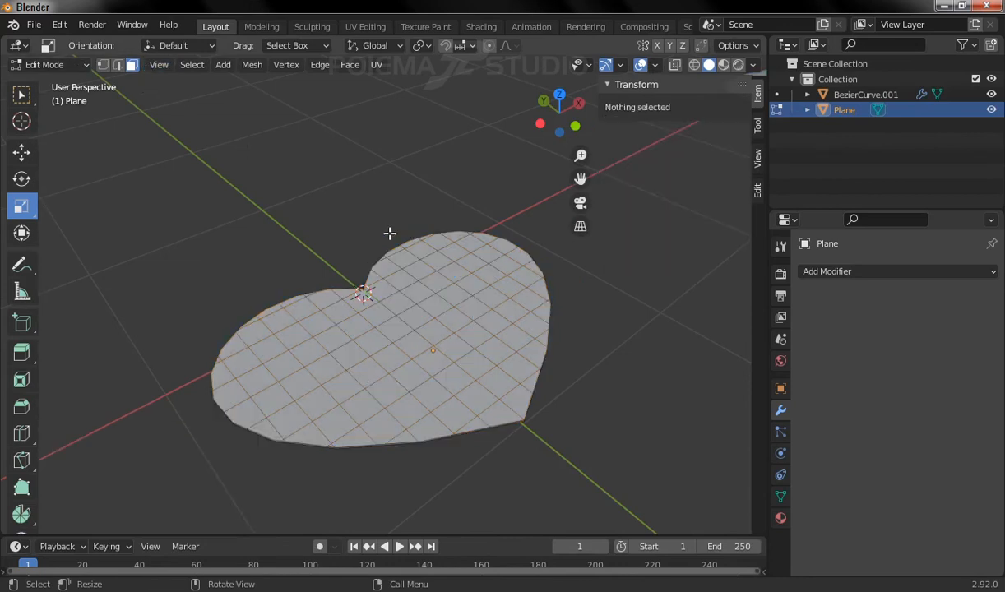
pyautogui.click(62, 66)
pyautogui.click(66, 83)
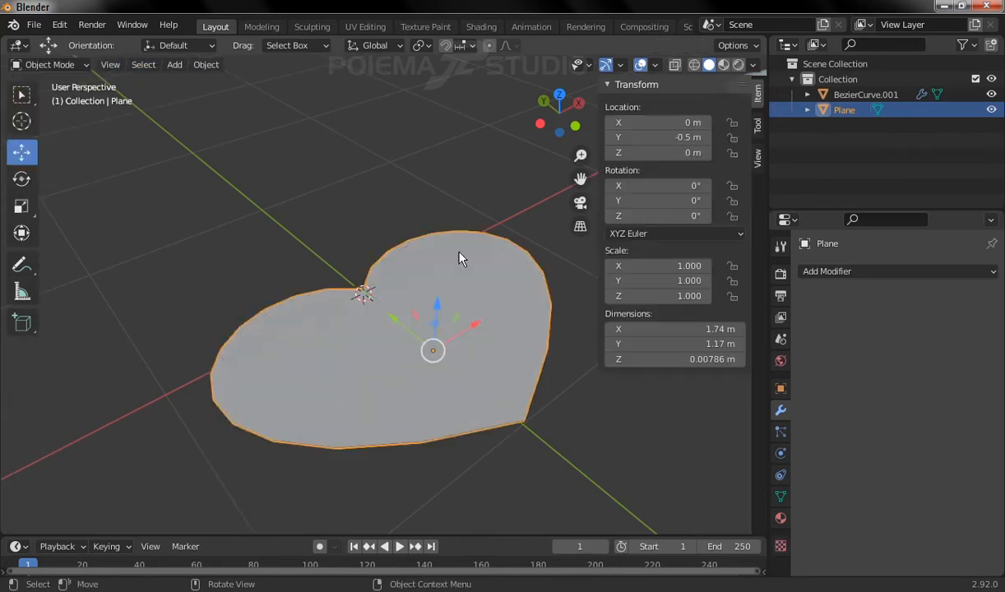
pyautogui.scroll(-3, 444, 263)
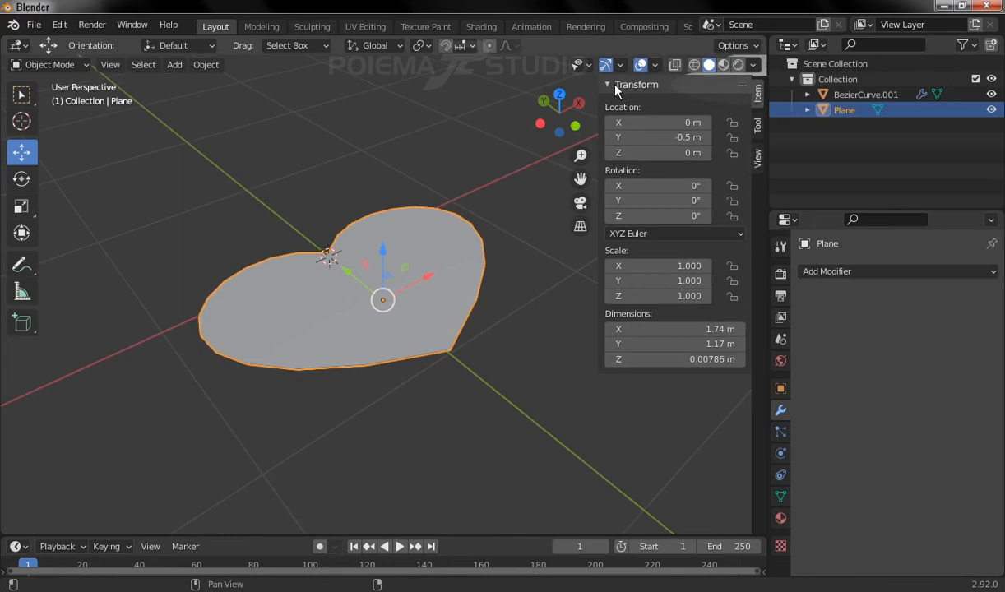
pyautogui.moveTo(602, 97); pyautogui.dragTo(655, 110)
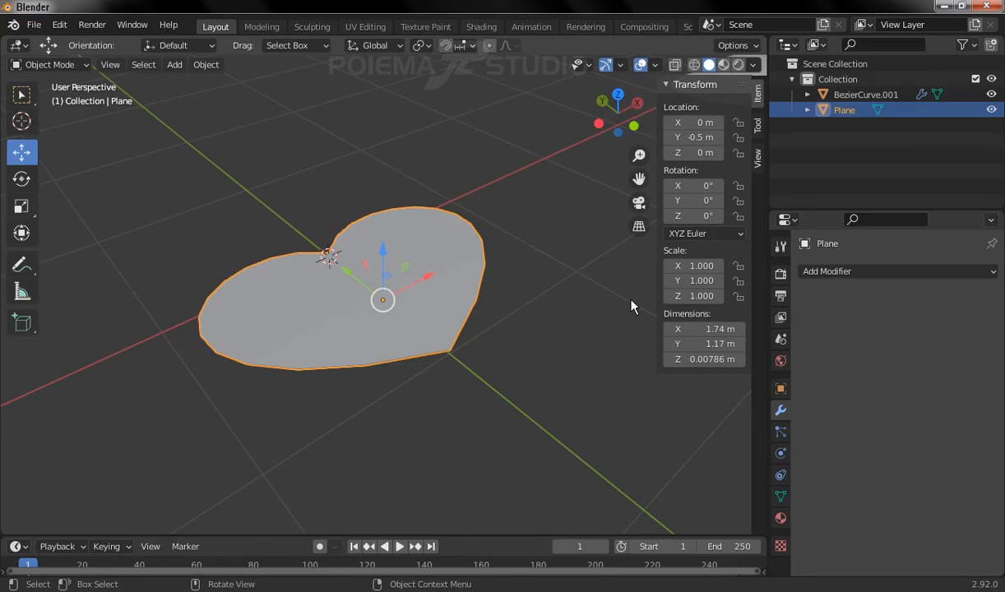
pyautogui.press('n')
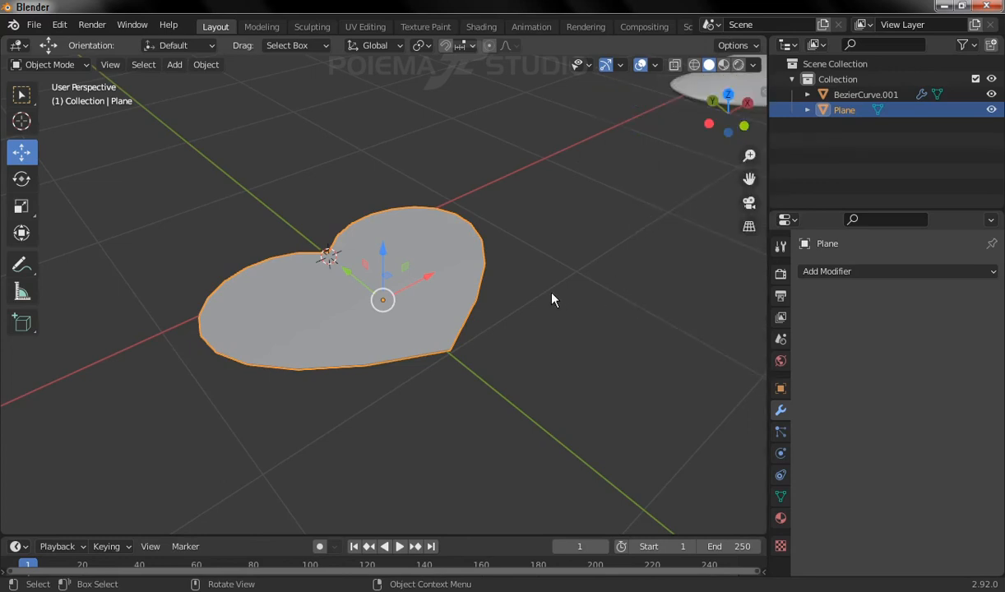
pyautogui.scroll(-3, 483, 199)
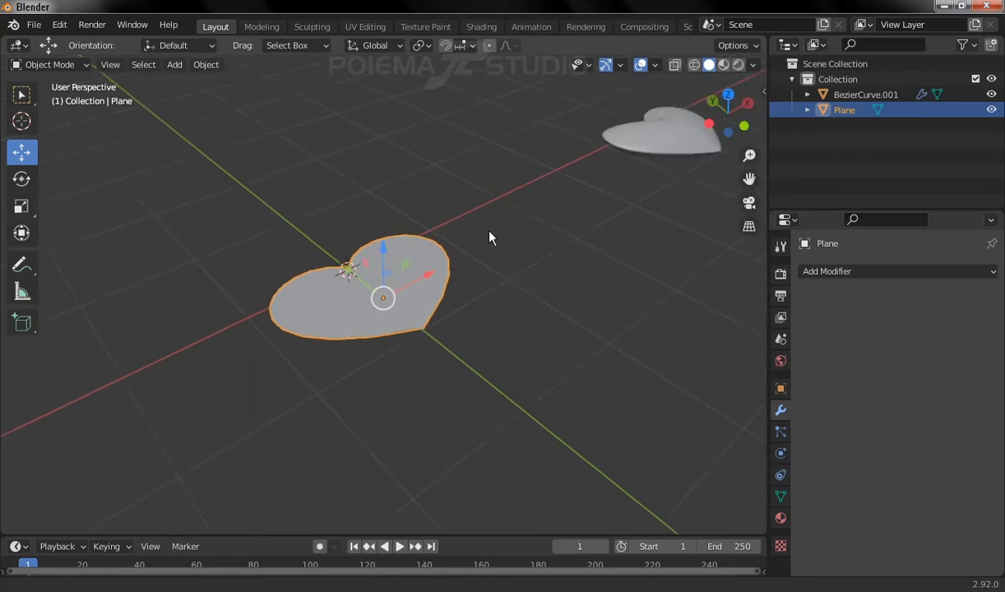
# Step: In Edit Mode, select the whole heart mesh and scale it uniformly by a factor of 10
pyautogui.click(58, 65)
pyautogui.click(58, 95)
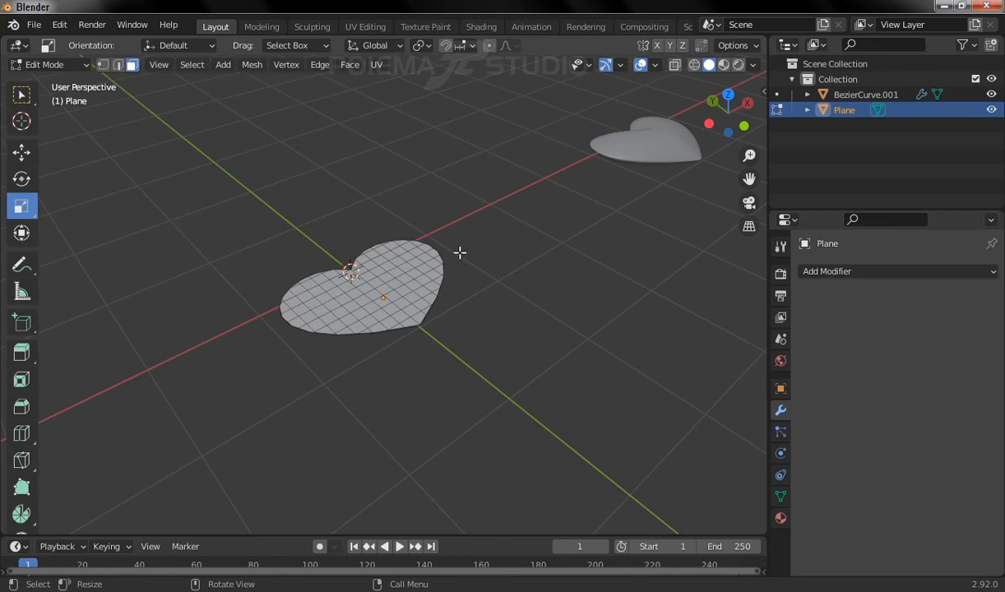
pyautogui.click(62, 65)
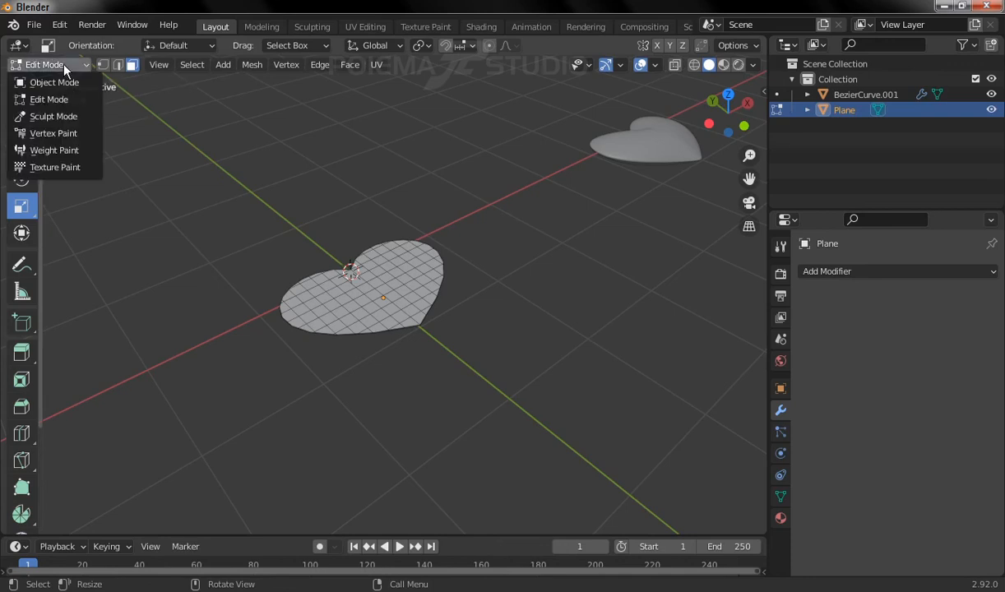
pyautogui.click(69, 100)
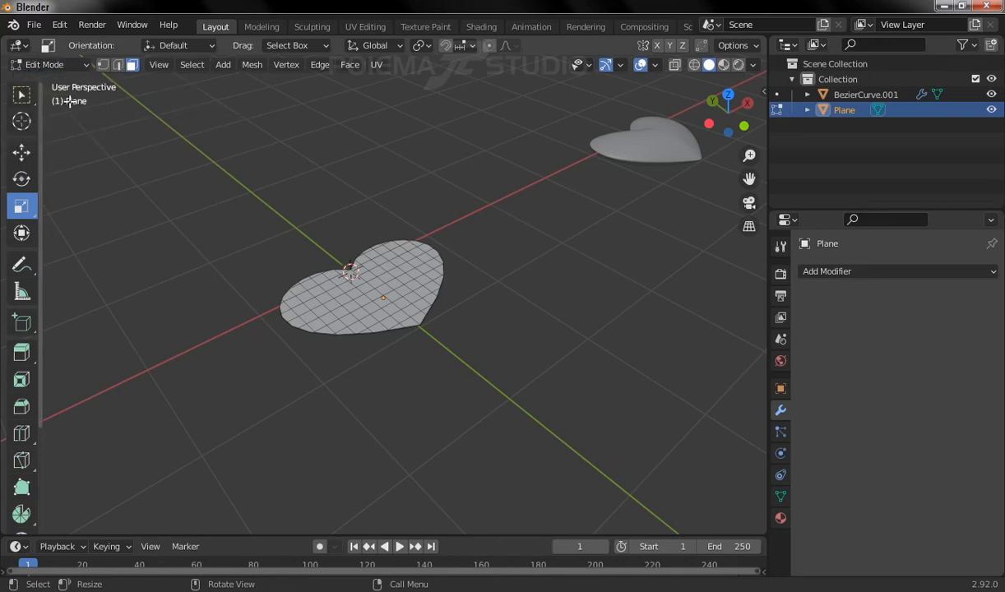
pyautogui.click(191, 65)
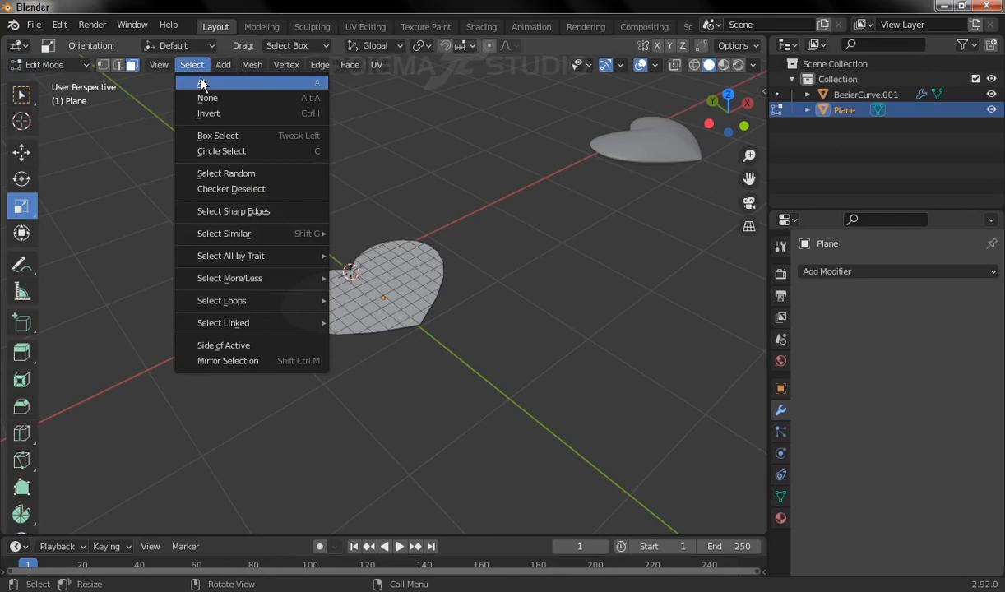
pyautogui.click(236, 83)
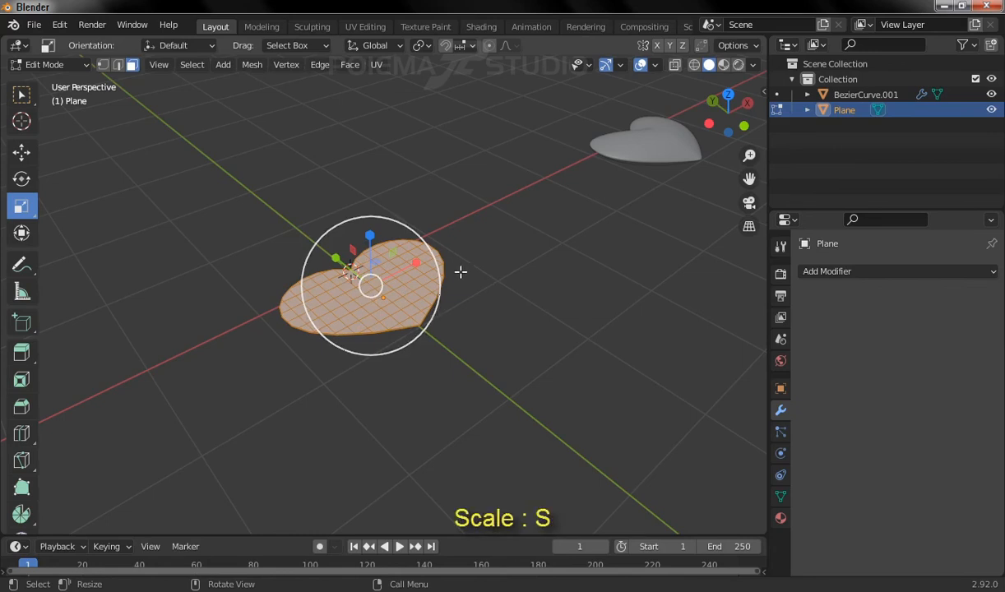
pyautogui.press('s')
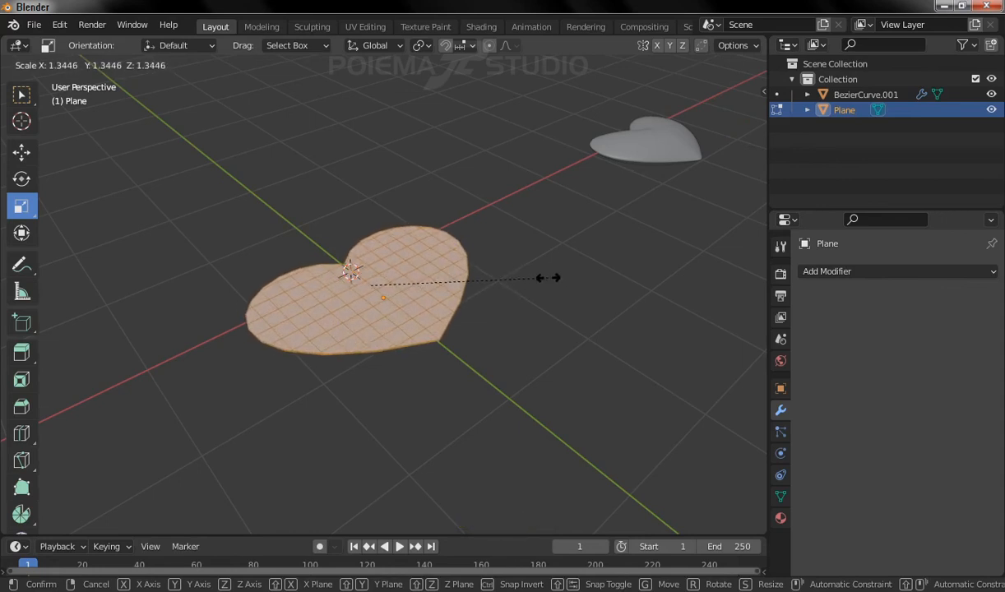
pyautogui.write('10')
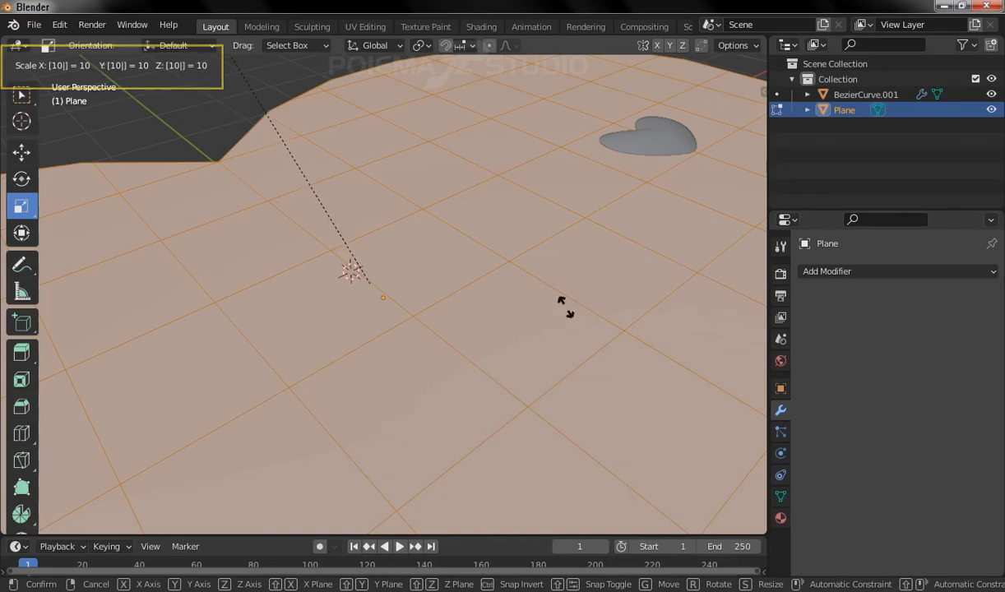
pyautogui.press('Return')
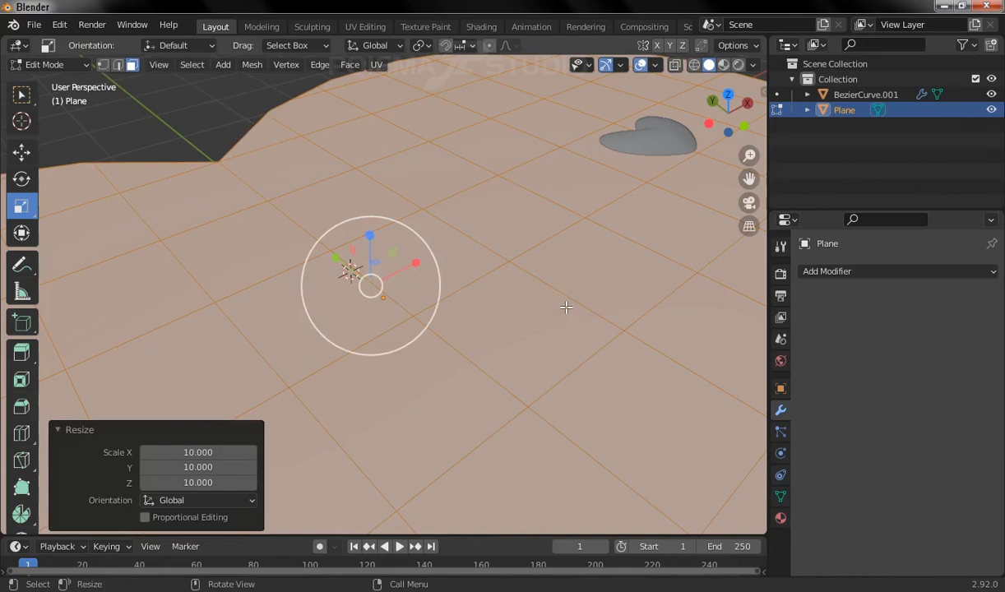
pyautogui.keyDown('ctrl'); pyautogui.moveTo(565, 240); pyautogui.dragTo(435, 300, button='middle'); pyautogui.keyUp('ctrl')
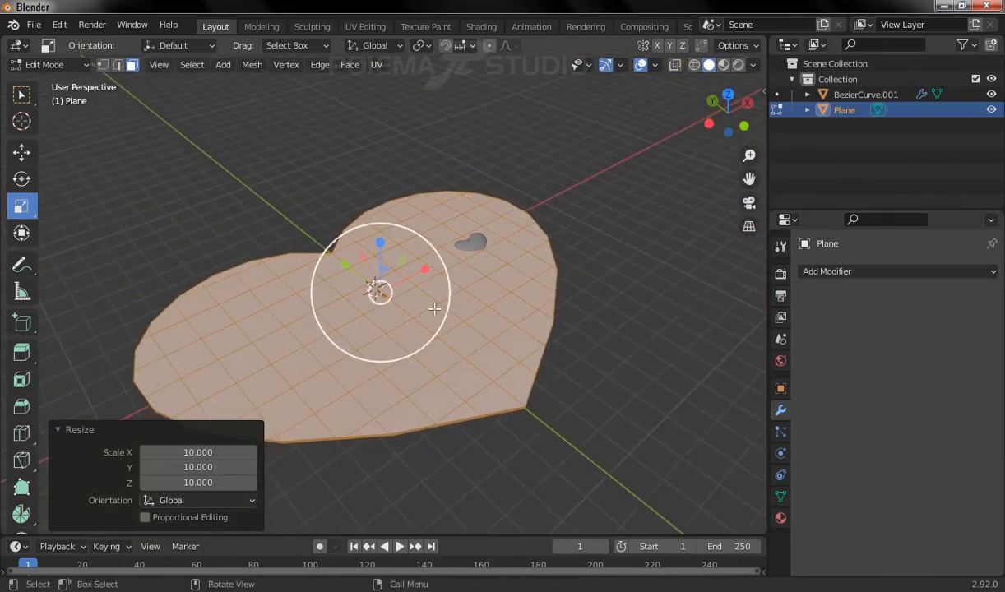
# Step: Return to Object Mode and add Cloth physics to the enlarged heart with the Leather preset
pyautogui.click(51, 65)
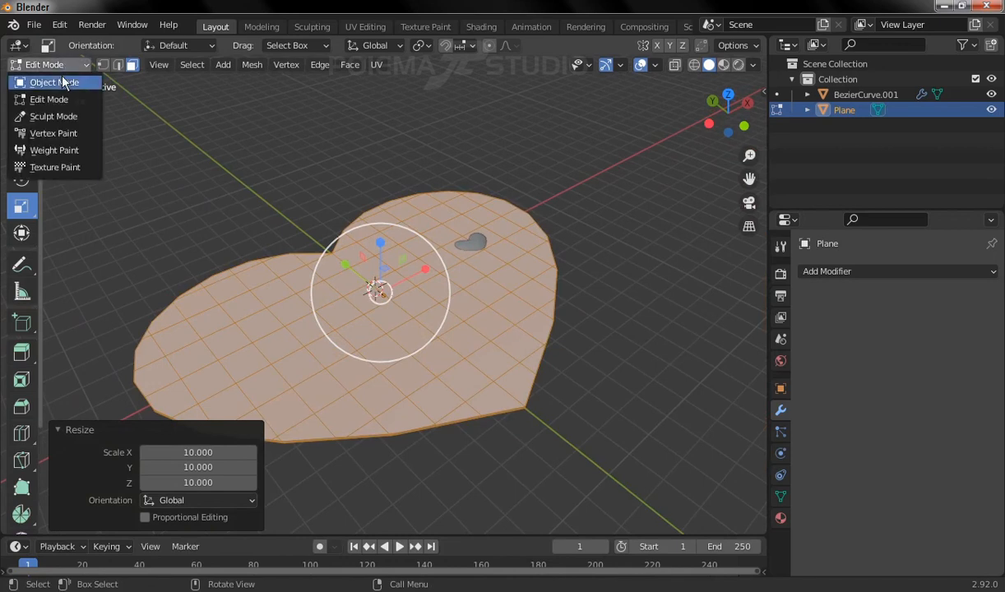
pyautogui.click(41, 79)
pyautogui.moveTo(423, 372); pyautogui.dragTo(373, 373, button='middle')
pyautogui.moveTo(519, 375); pyautogui.dragTo(458, 292, button='middle')
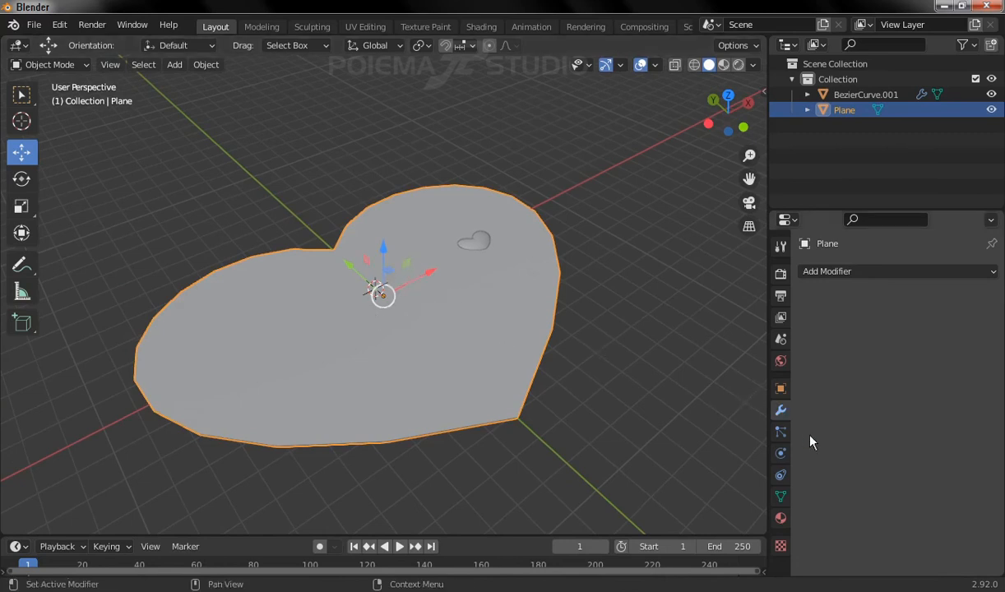
pyautogui.click(780, 454)
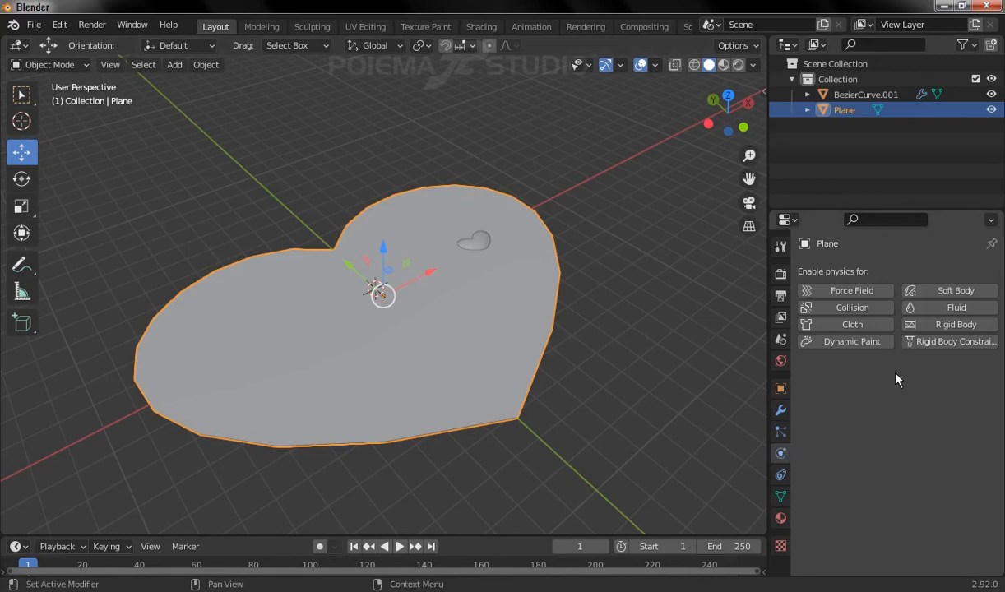
pyautogui.click(856, 325)
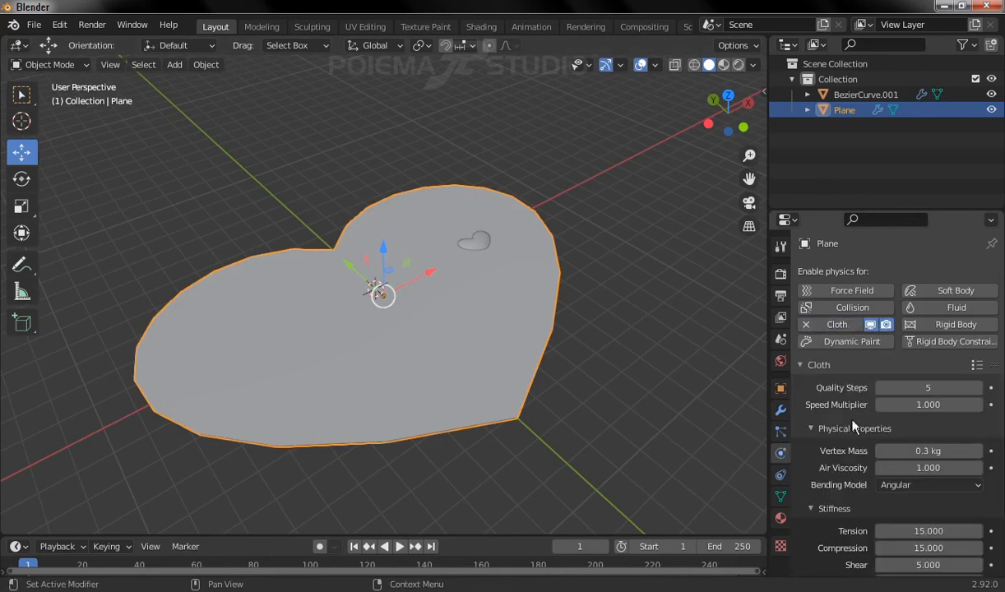
pyautogui.click(976, 366)
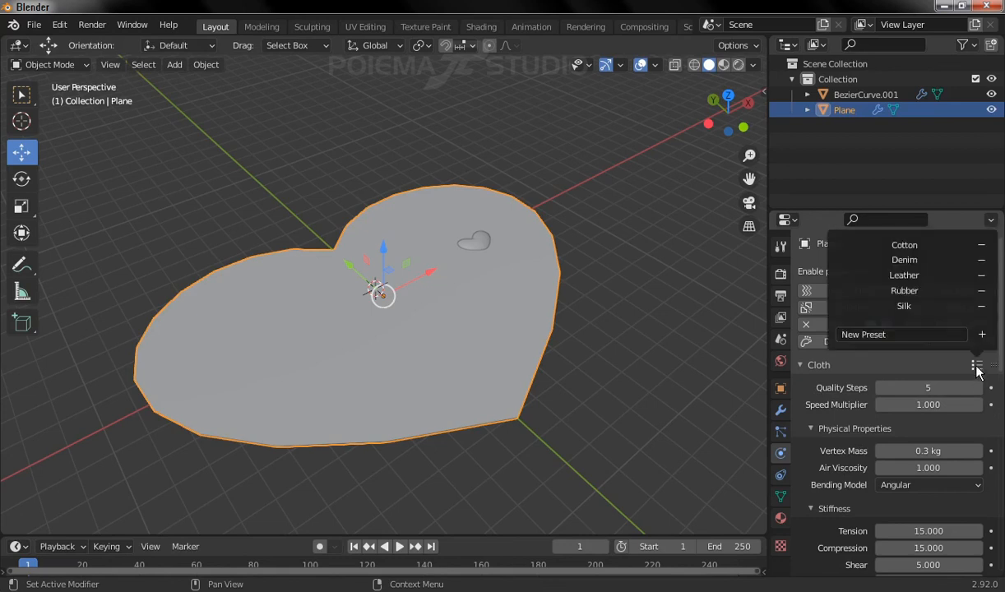
pyautogui.click(921, 281)
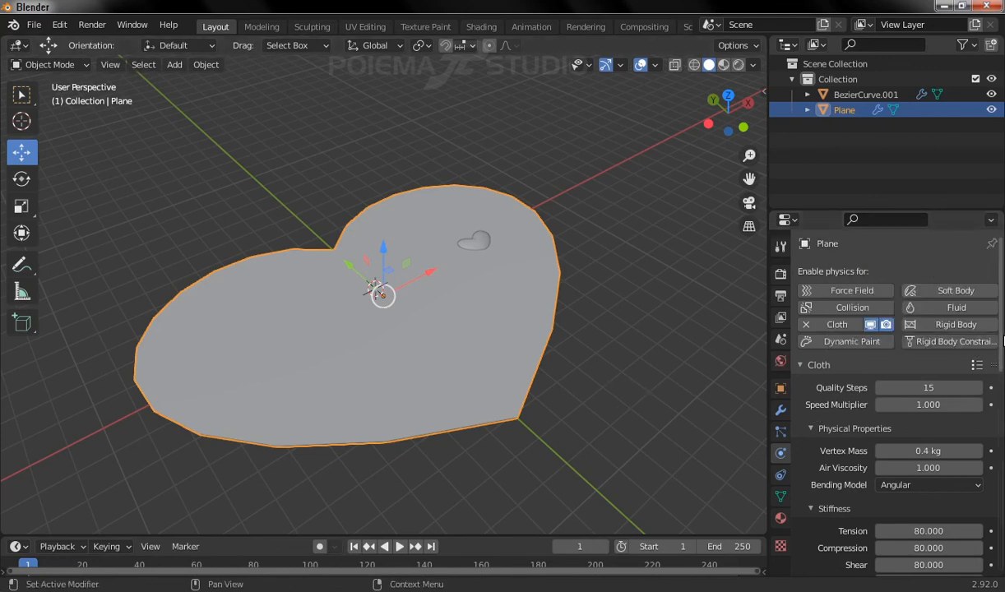
# Step: Set the Gravity field weight of the heart's cloth simulation to 0
pyautogui.scroll(-15, 1003, 341)
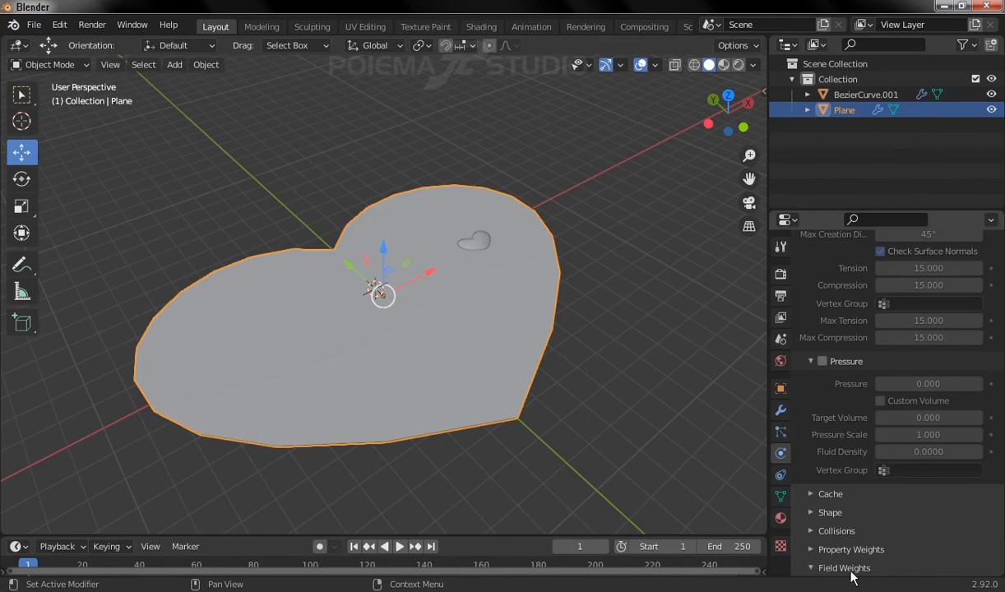
pyautogui.scroll(-8, 946, 387)
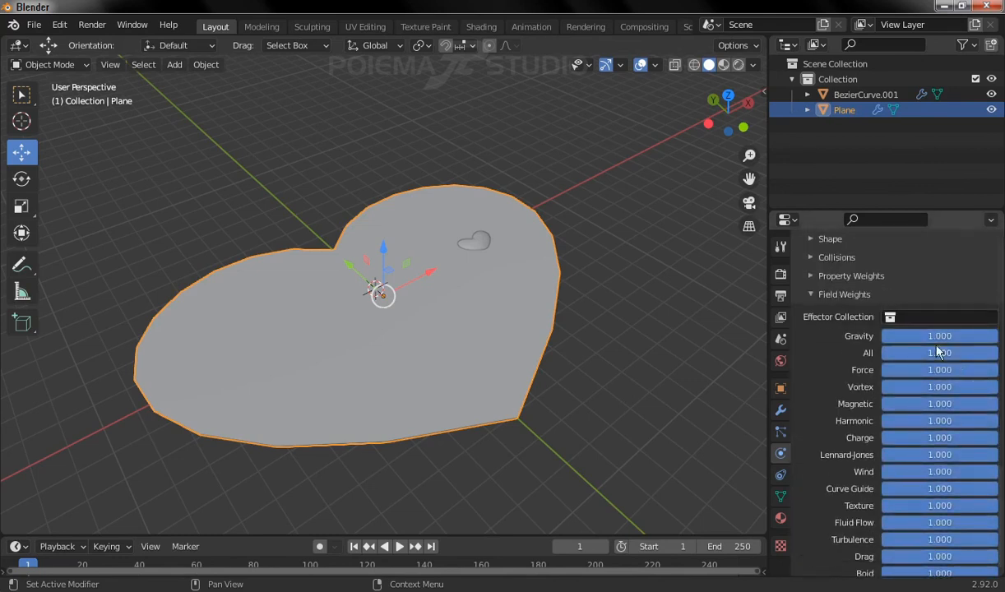
pyautogui.click(936, 337)
pyautogui.write('0')
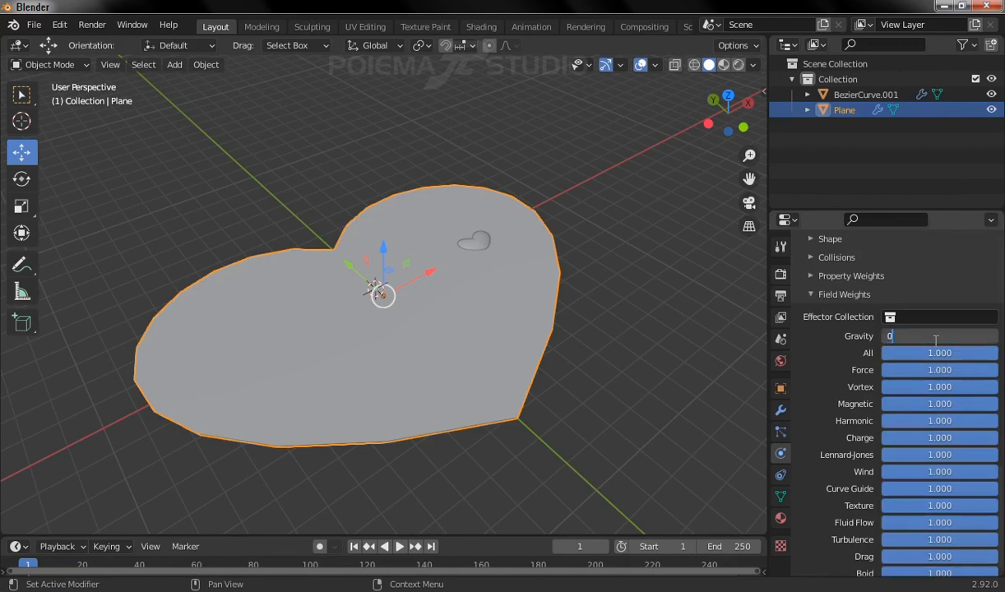
pyautogui.press('Return')
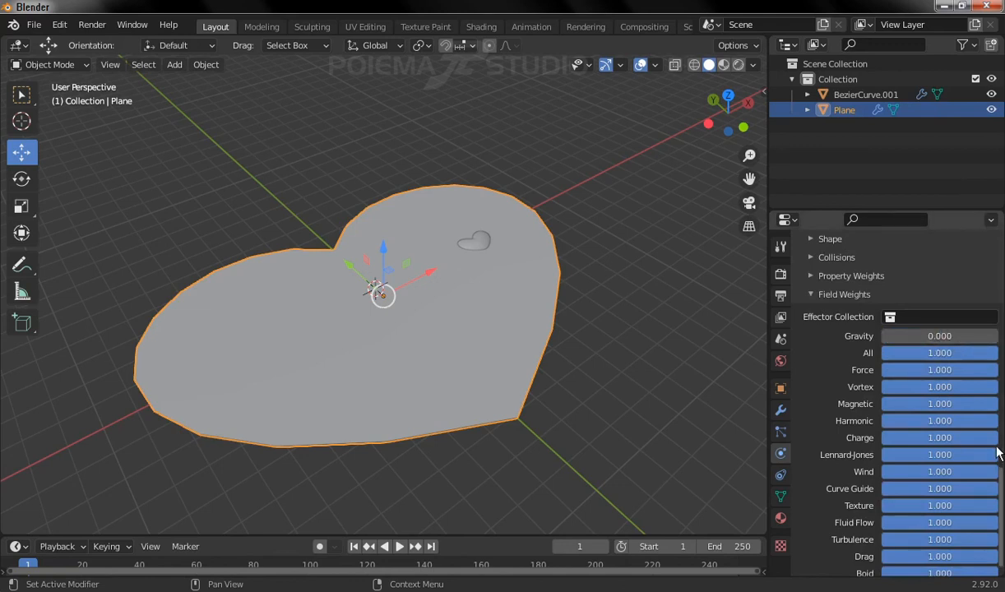
# Step: Enable Pressure in the heart's cloth settings and set the pressure value to 3
pyautogui.scroll(8, 997, 484)
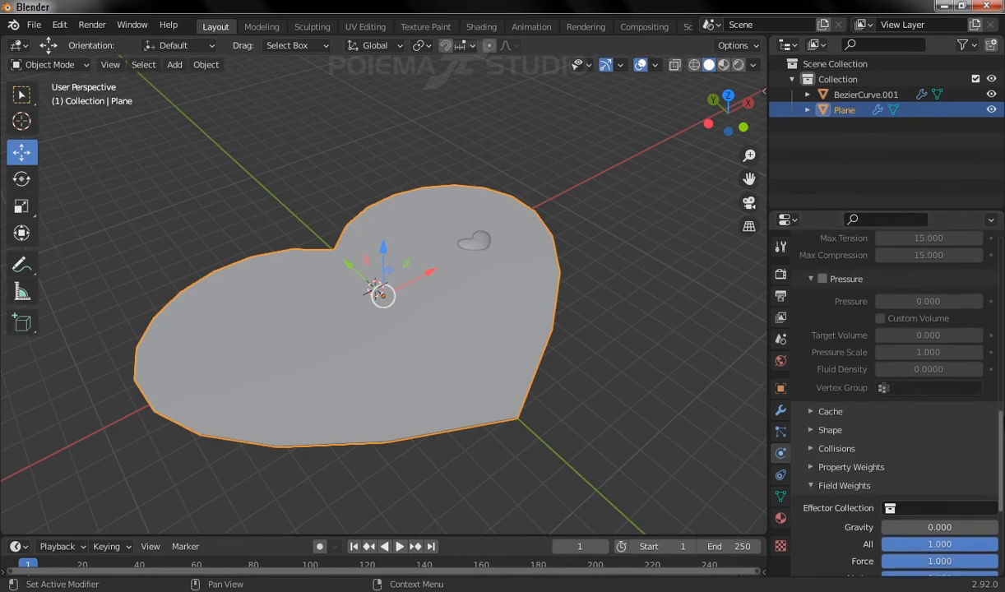
pyautogui.scroll(1, 998, 484)
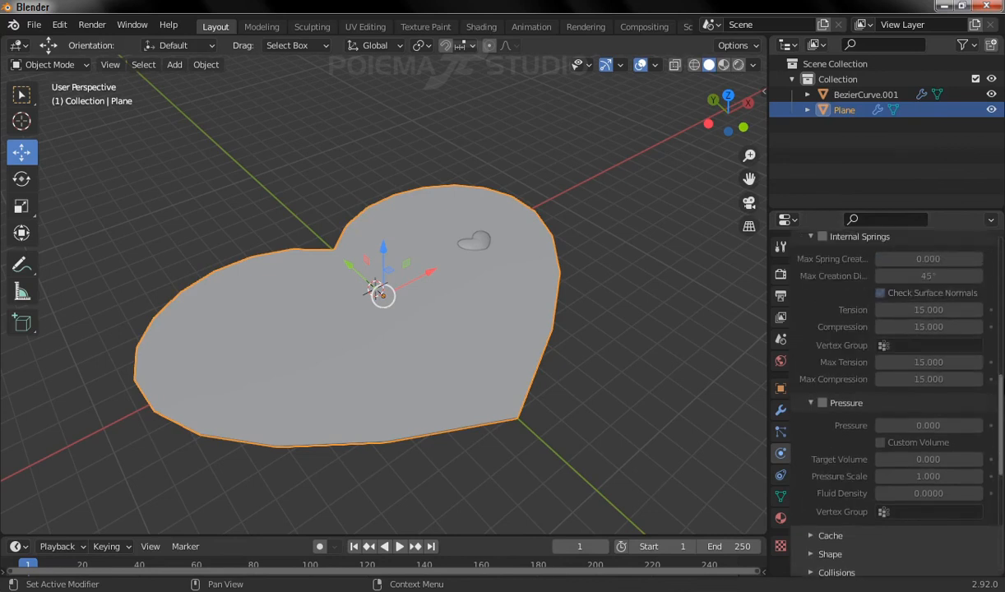
pyautogui.click(822, 403)
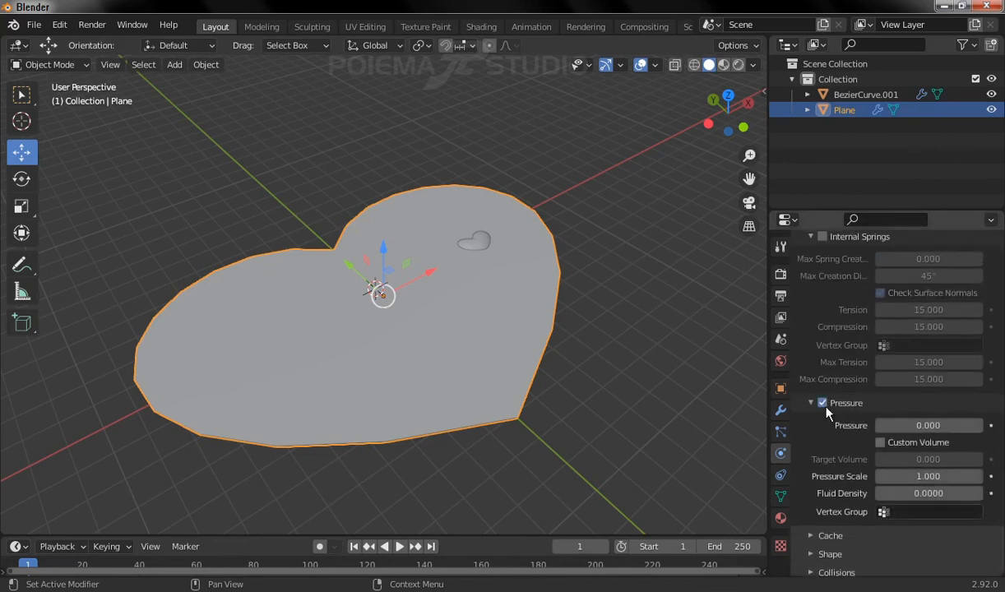
pyautogui.doubleClick(929, 425)
pyautogui.write('0.0')
pyautogui.write('3')
pyautogui.press('Return')
pyautogui.moveTo(832, 326); pyautogui.dragTo(838, 462, button='middle')
pyautogui.scroll(-8, 830, 473)
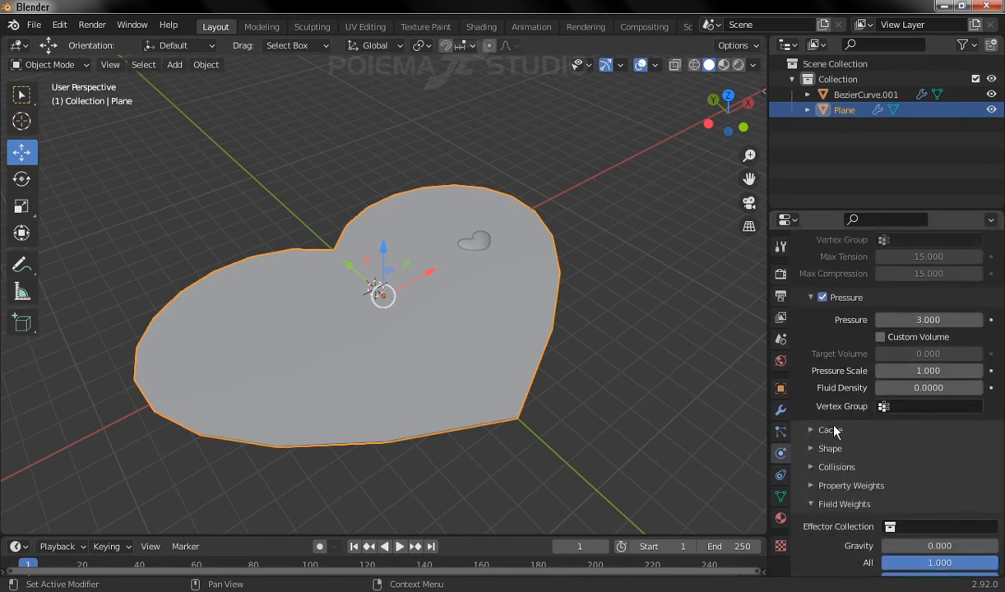
# Step: Set the end frame of the heart's cloth simulation cache to 100
pyautogui.click(837, 432)
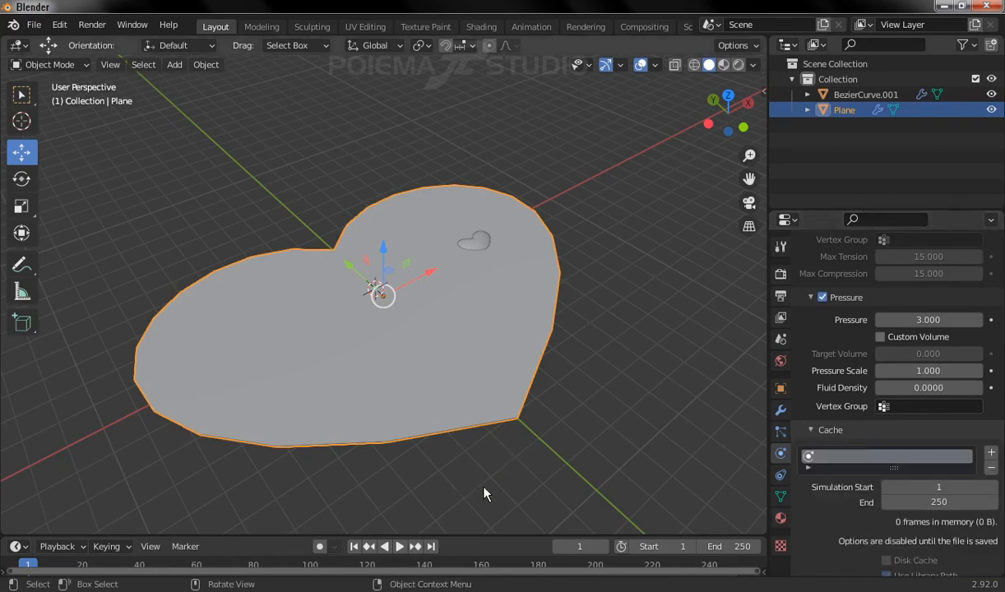
pyautogui.click(943, 501)
pyautogui.write('150')
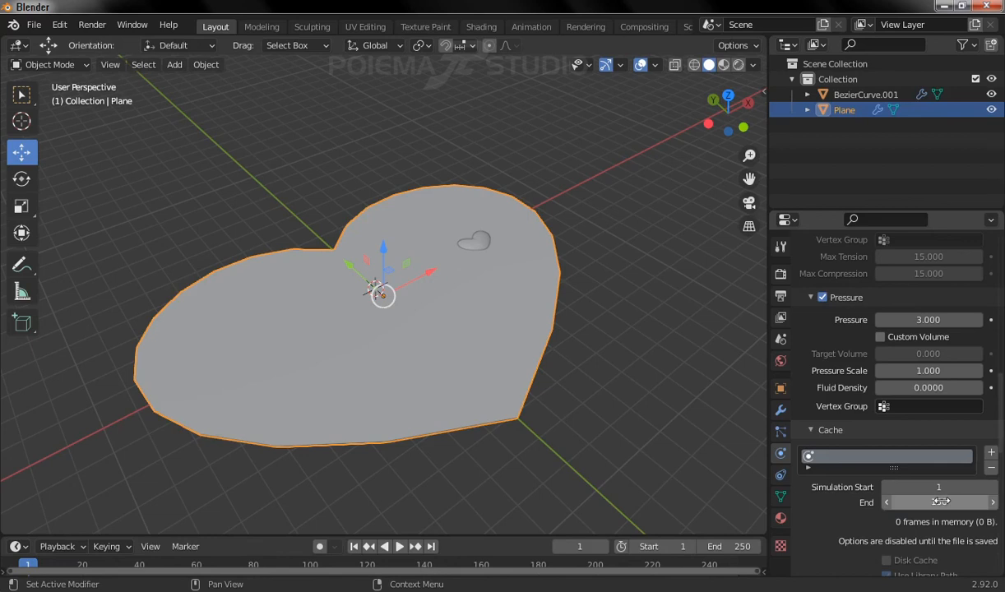
pyautogui.press('Return')
pyautogui.click(930, 502)
pyautogui.write('100')
pyautogui.press('Return')
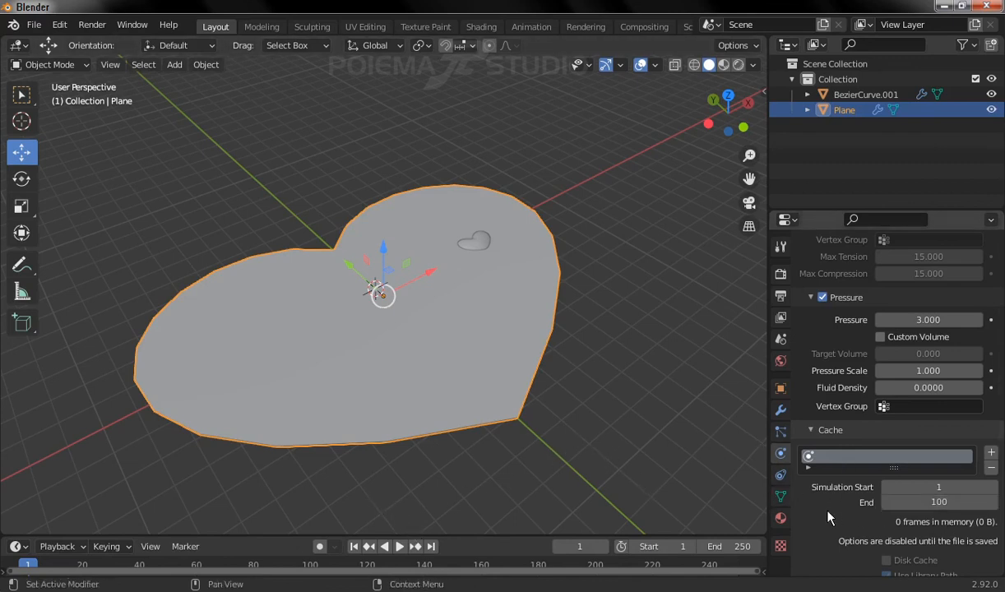
# Step: Play the cloth simulation to inflate the heart, and stop playback at frame 162
pyautogui.click(399, 546)
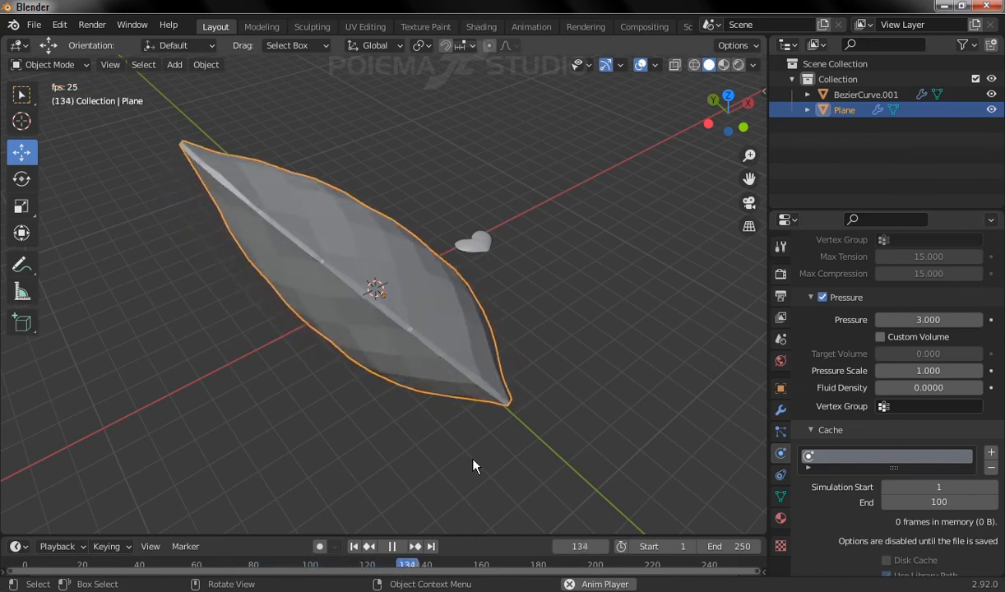
pyautogui.press('space')
pyautogui.moveTo(354, 394); pyautogui.dragTo(333, 414, button='middle')
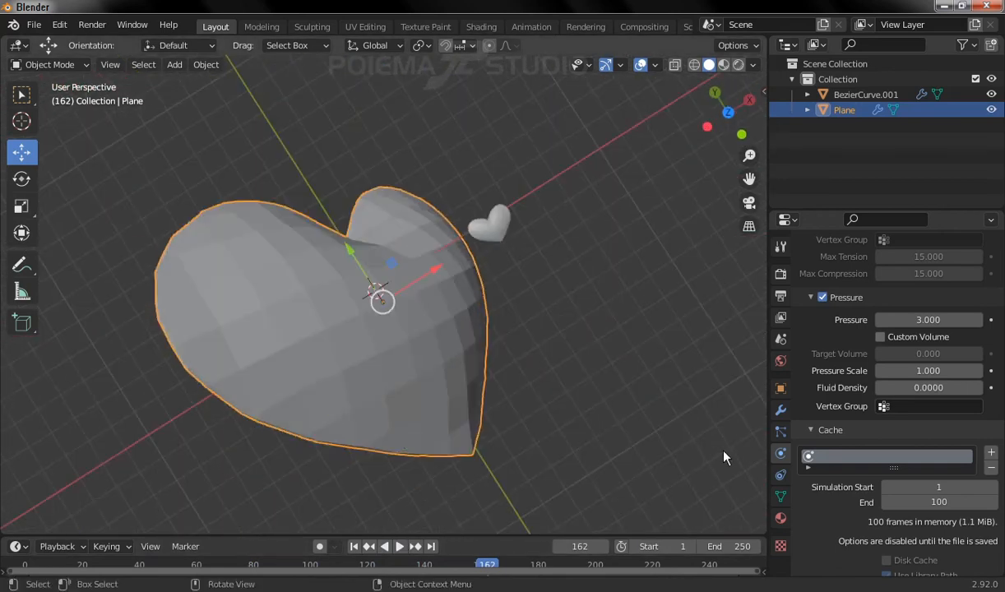
# Step: Apply the Cloth modifier to the inflated heart and shade it smooth
pyautogui.click(781, 409)
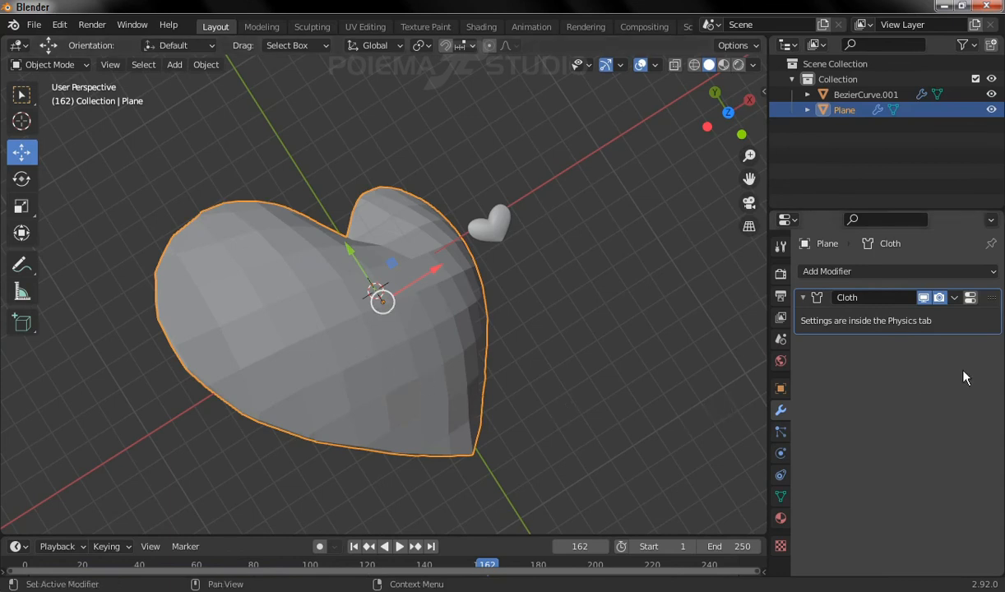
pyautogui.click(953, 298)
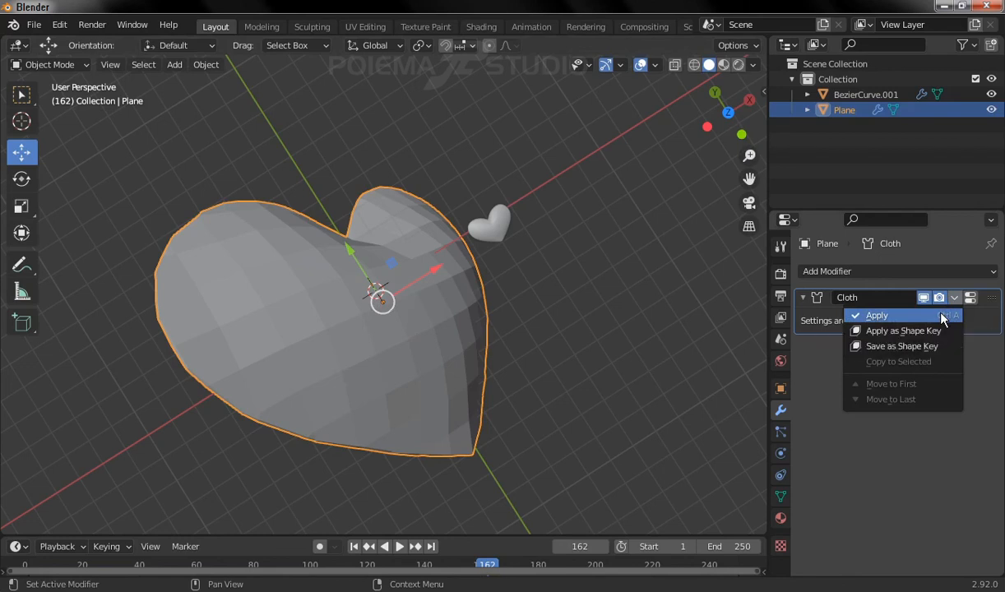
pyautogui.click(942, 319)
pyautogui.rightClick(275, 323)
pyautogui.click(275, 319)
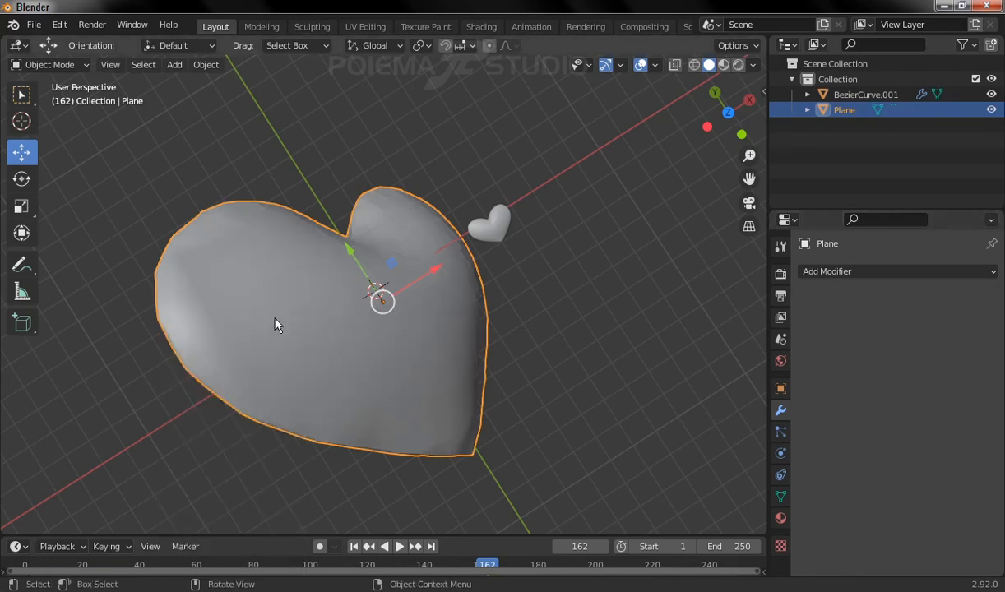
# Step: Enter Edit Mode on the inflated heart, deselect its mesh and switch to edge selection
pyautogui.moveTo(431, 317); pyautogui.dragTo(436, 264, button='middle')
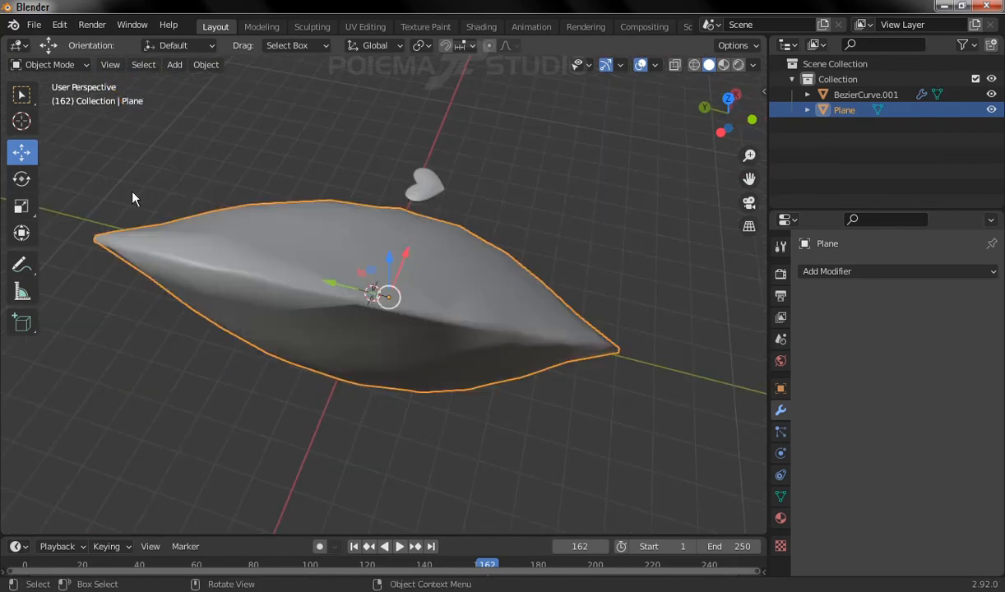
pyautogui.click(59, 64)
pyautogui.click(63, 98)
pyautogui.keyDown('ctrl'); pyautogui.moveTo(263, 310); pyautogui.dragTo(299, 284, button='middle'); pyautogui.keyUp('ctrl')
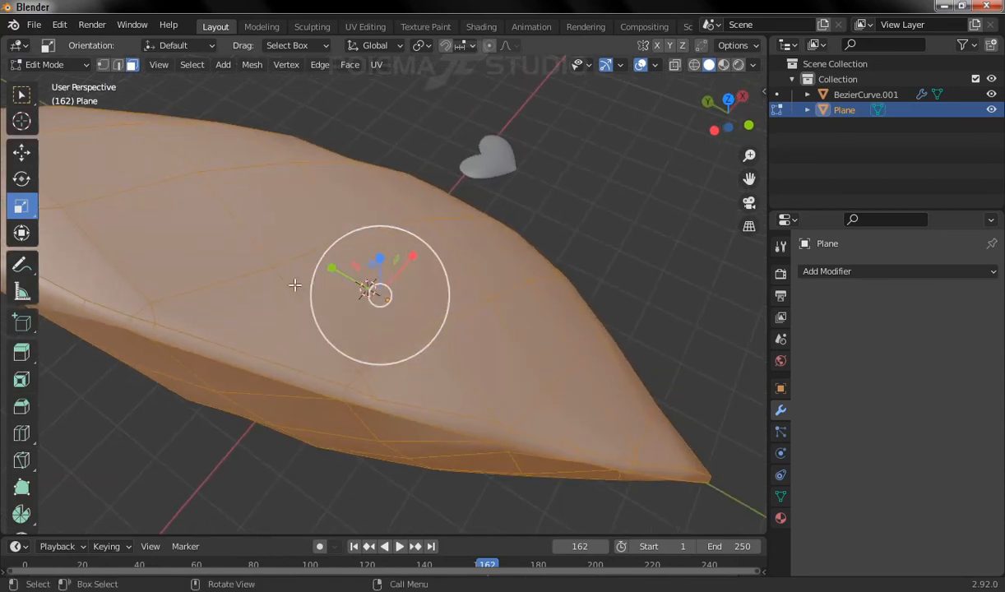
pyautogui.moveTo(198, 278); pyautogui.dragTo(215, 321, button='middle')
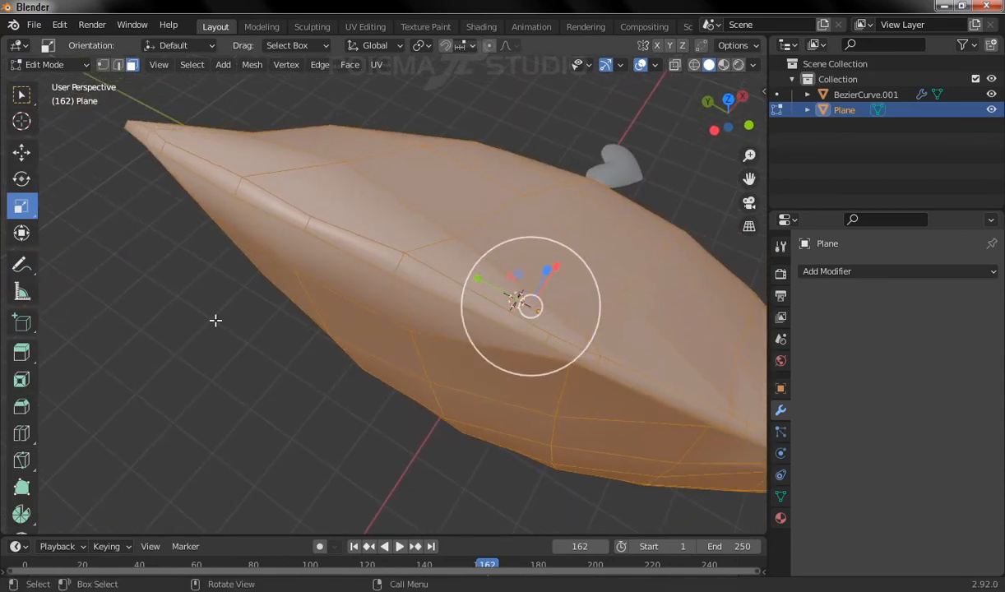
pyautogui.click(208, 302)
pyautogui.click(120, 65)
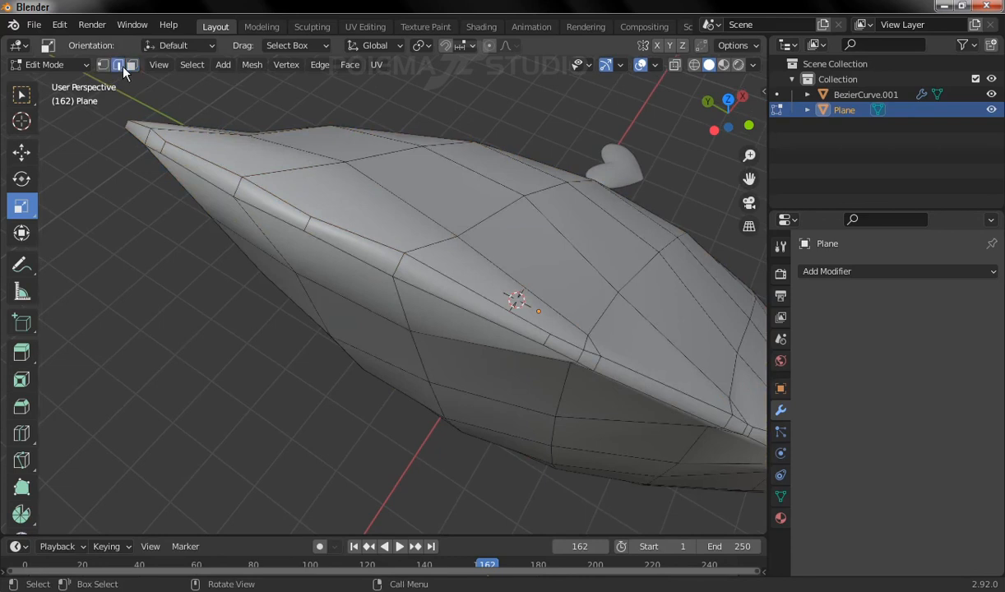
pyautogui.moveTo(240, 151); pyautogui.dragTo(268, 169, button='middle')
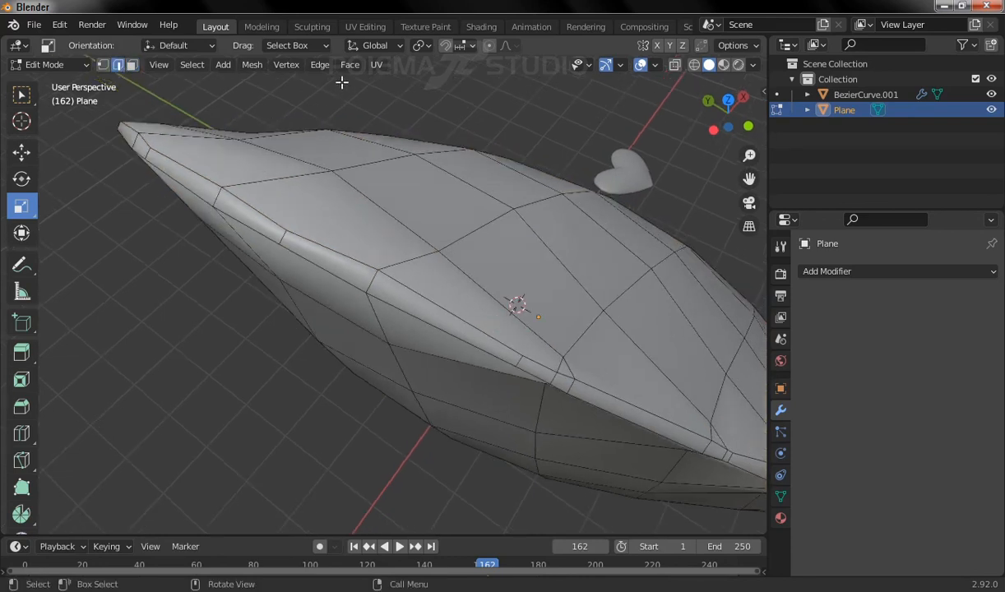
# Step: Add a single centred loop cut running along the heart's thin outer rim
pyautogui.click(320, 65)
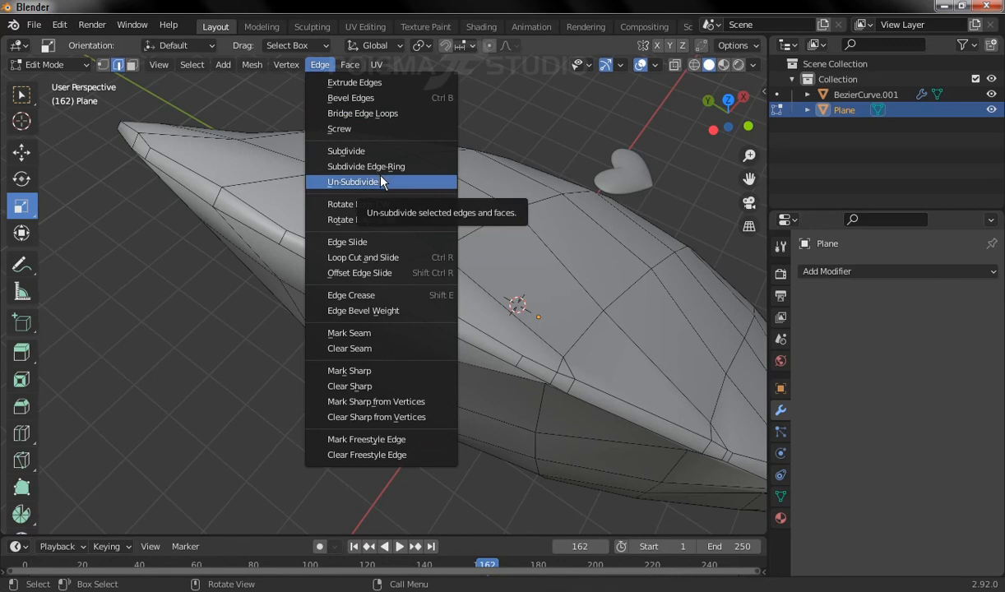
pyautogui.click(386, 260)
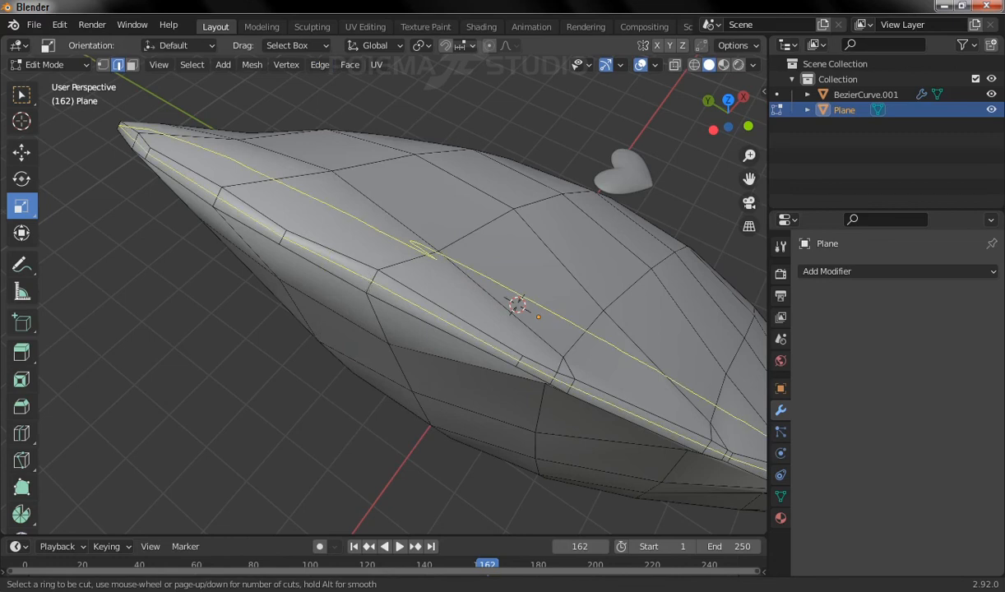
pyautogui.click(365, 282)
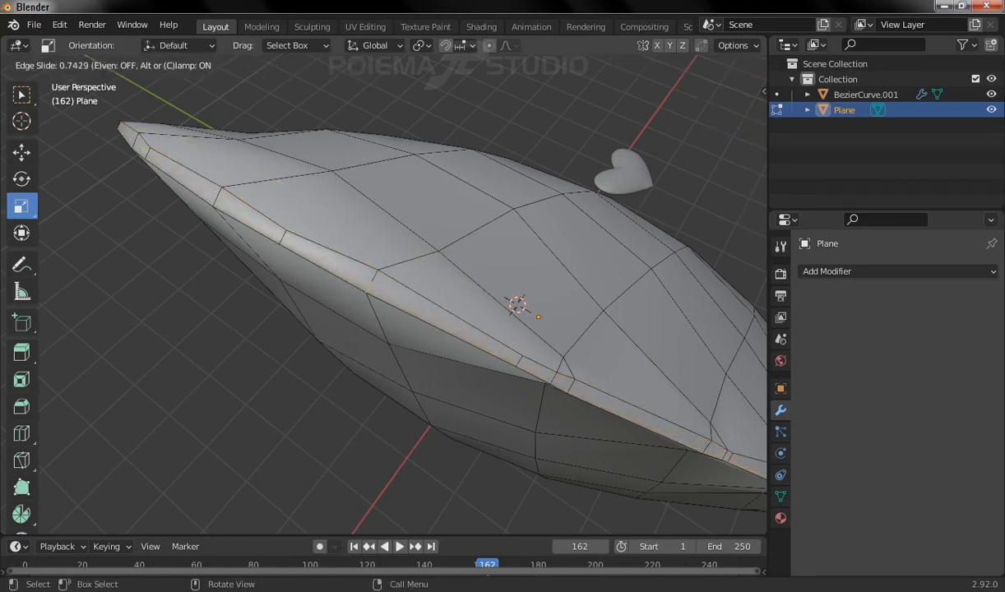
pyautogui.rightClick(359, 282)
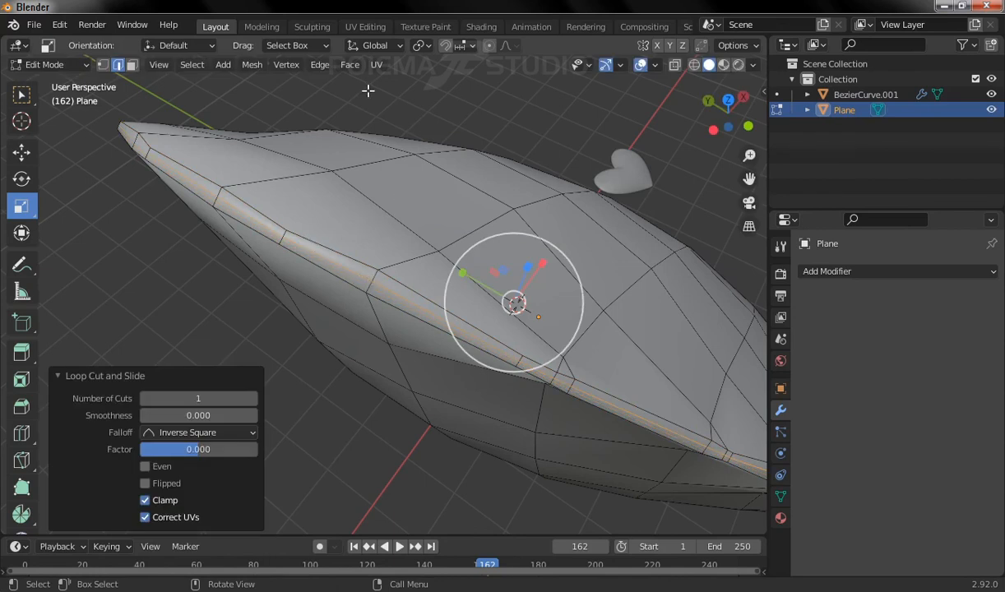
# Step: Bevel the rim's centre edge loop with a width of 0.01 m and 2 segments
pyautogui.click(321, 65)
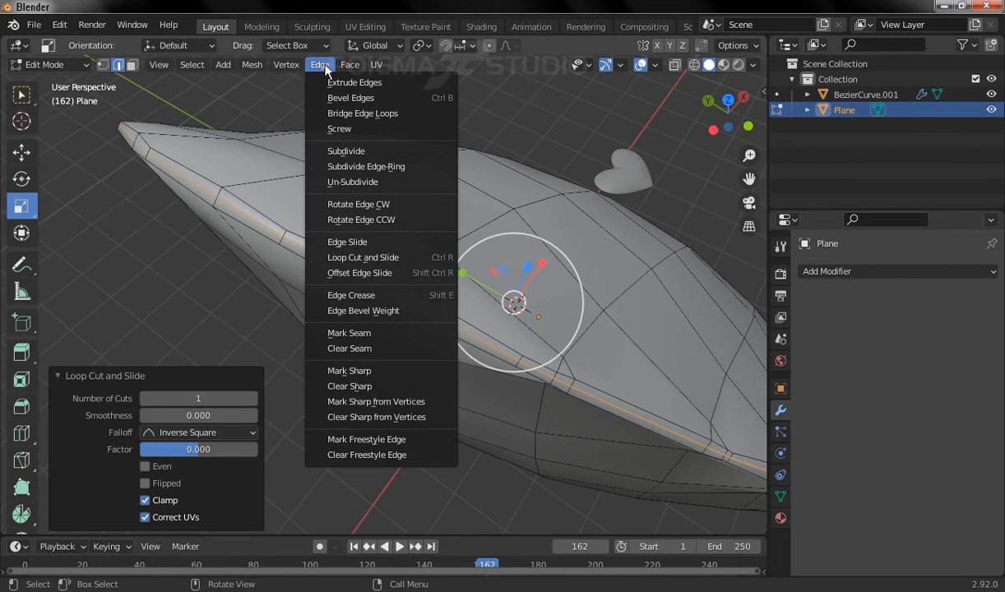
pyautogui.click(392, 99)
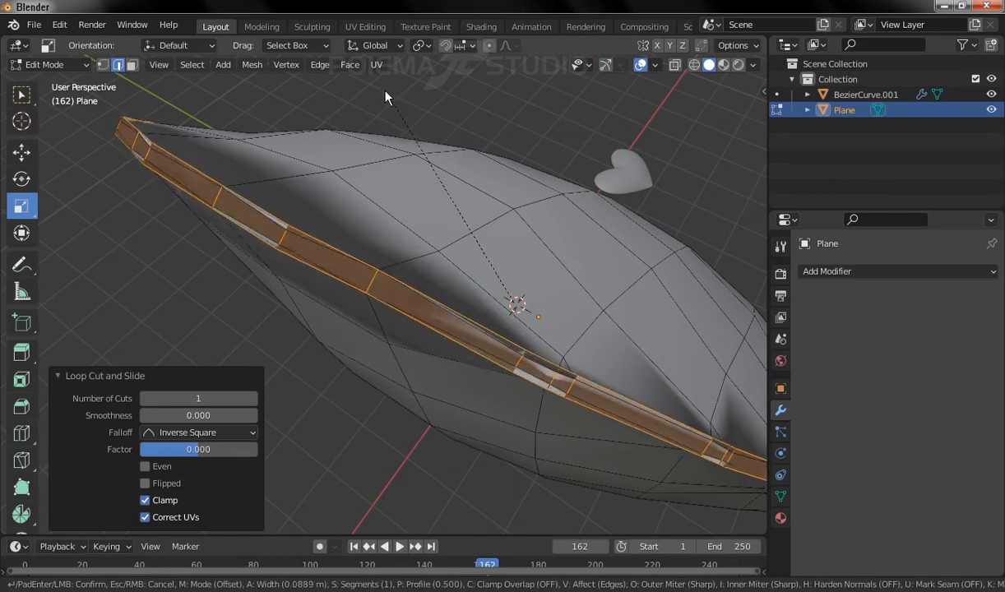
pyautogui.click(384, 95)
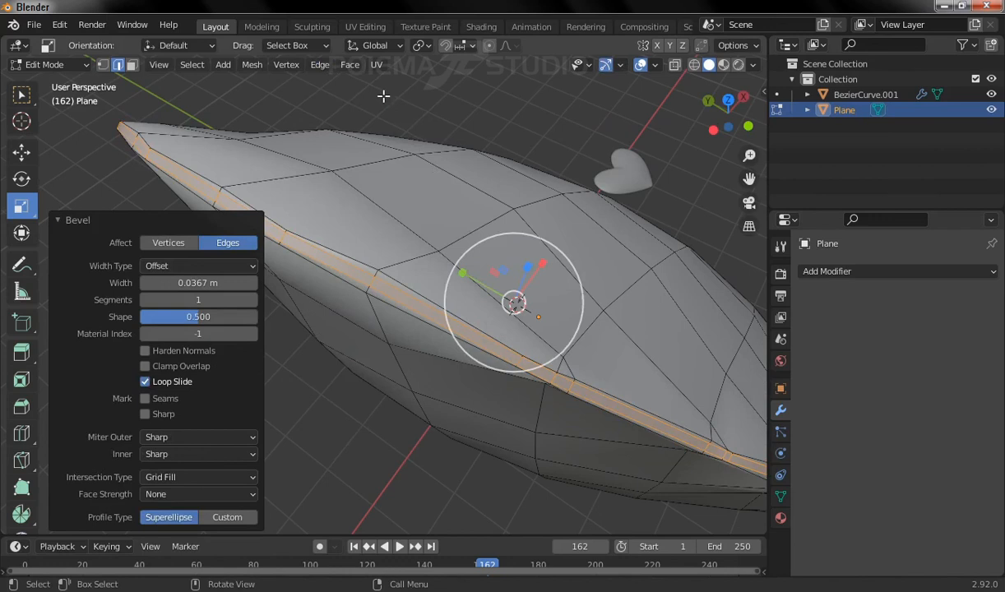
pyautogui.click(213, 283)
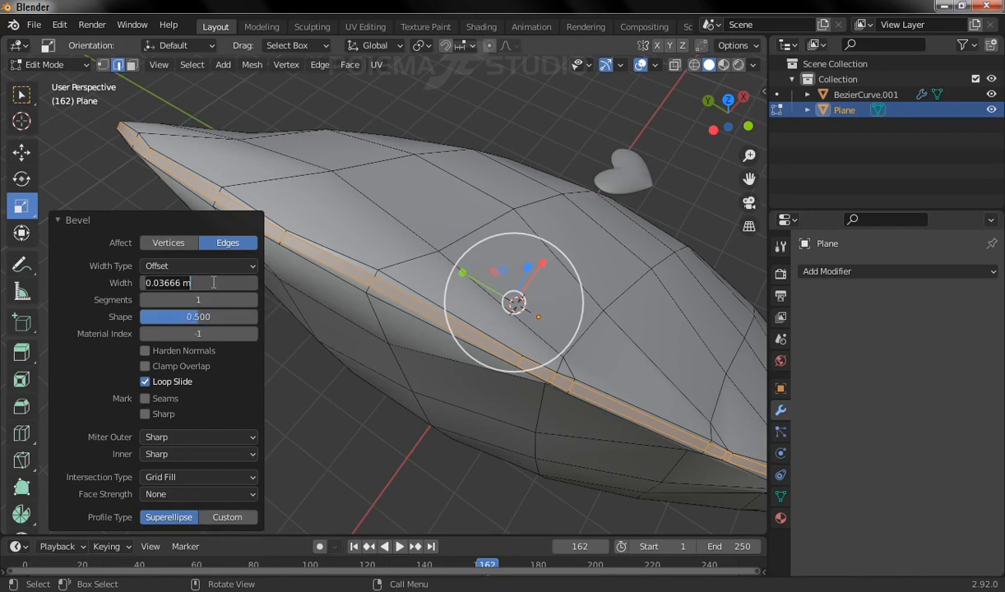
pyautogui.write('0.01')
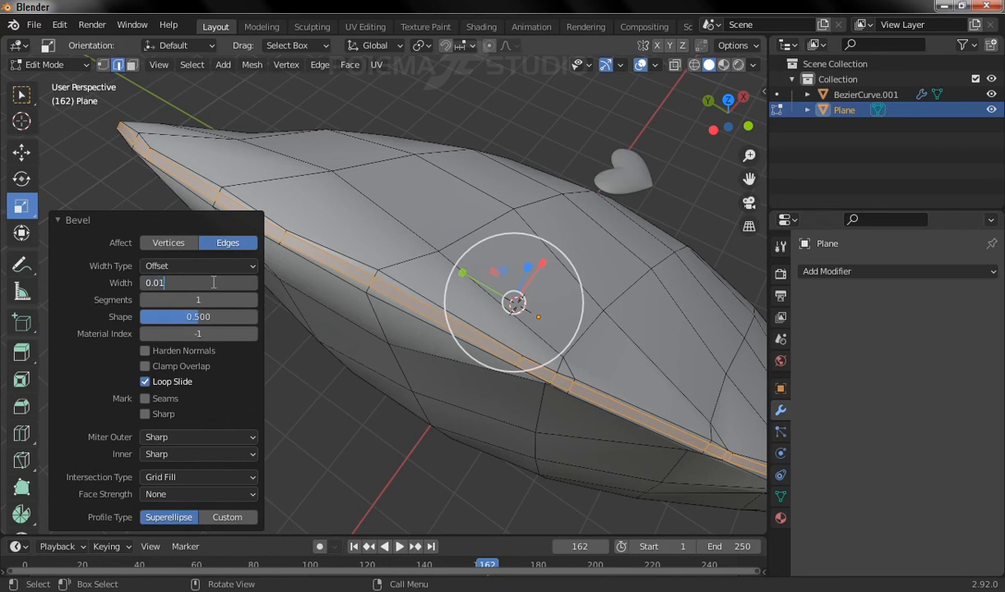
pyautogui.press('Return')
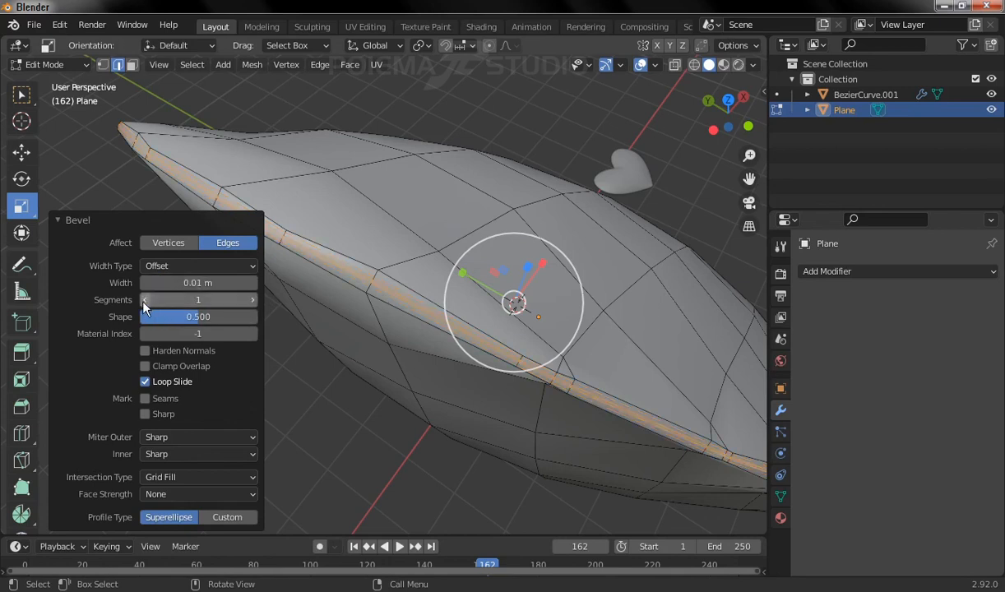
pyautogui.click(244, 301)
# Step: Select the complete middle edge loop of the bevelled rim from one of its edges
pyautogui.keyDown('ctrl'); pyautogui.moveTo(438, 281); pyautogui.dragTo(445, 236, button='middle'); pyautogui.keyUp('ctrl')
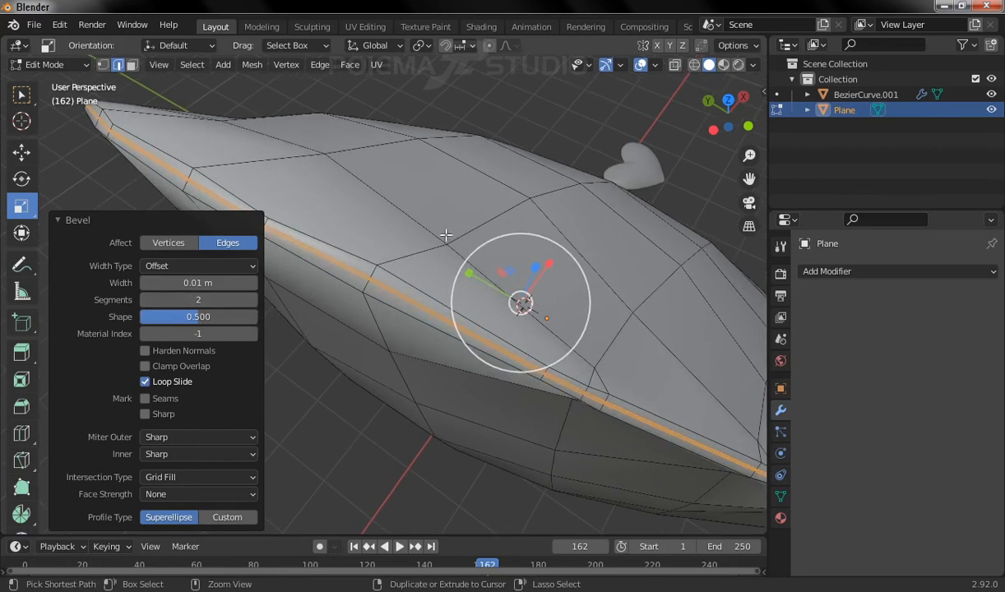
pyautogui.moveTo(441, 287); pyautogui.dragTo(460, 278, button='middle')
pyautogui.moveTo(359, 352); pyautogui.dragTo(447, 245, button='middle')
pyautogui.click(345, 311)
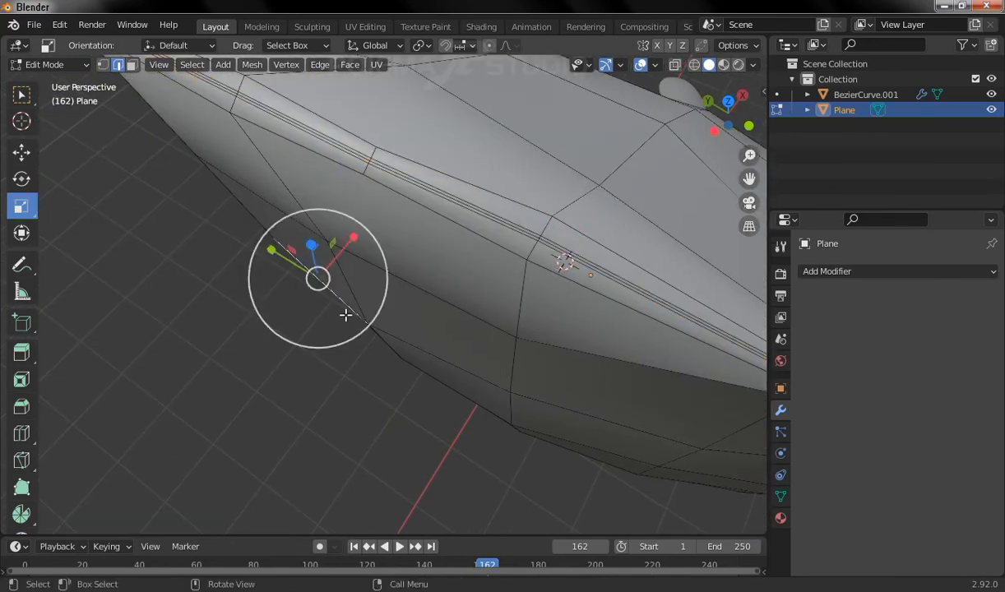
pyautogui.click(413, 180)
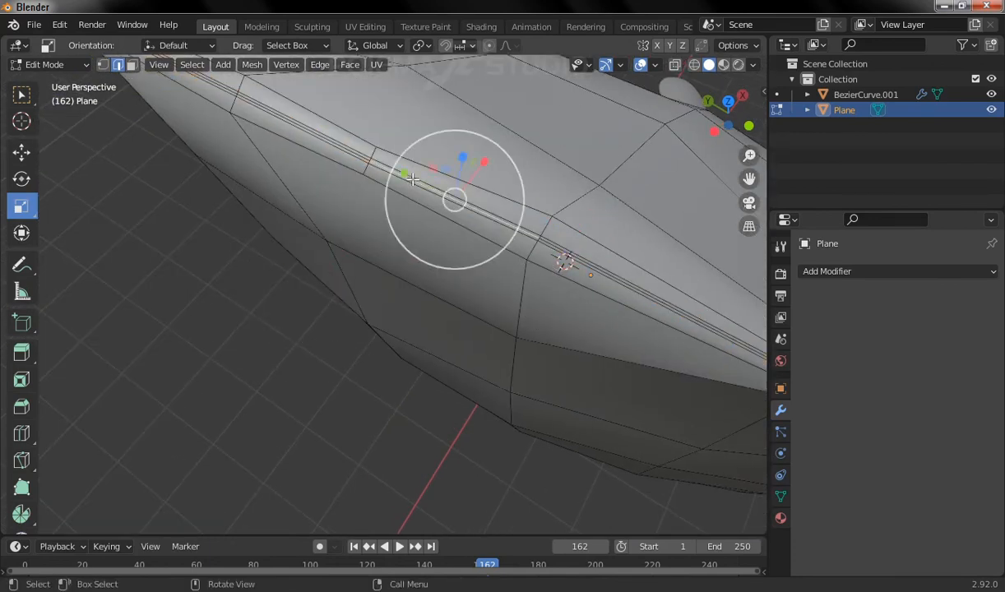
pyautogui.click(192, 65)
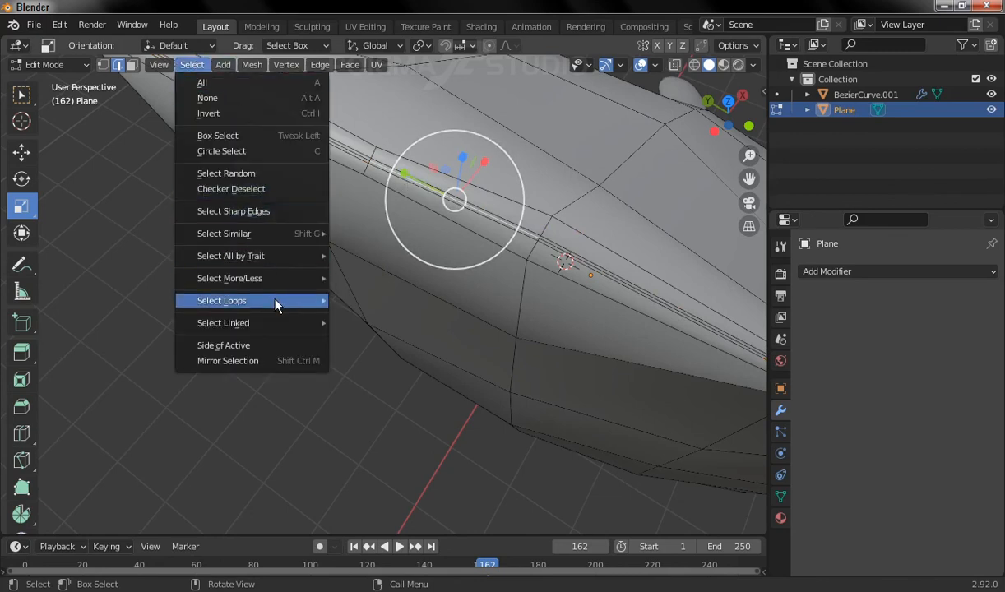
pyautogui.moveTo(263, 300)
pyautogui.click(403, 303)
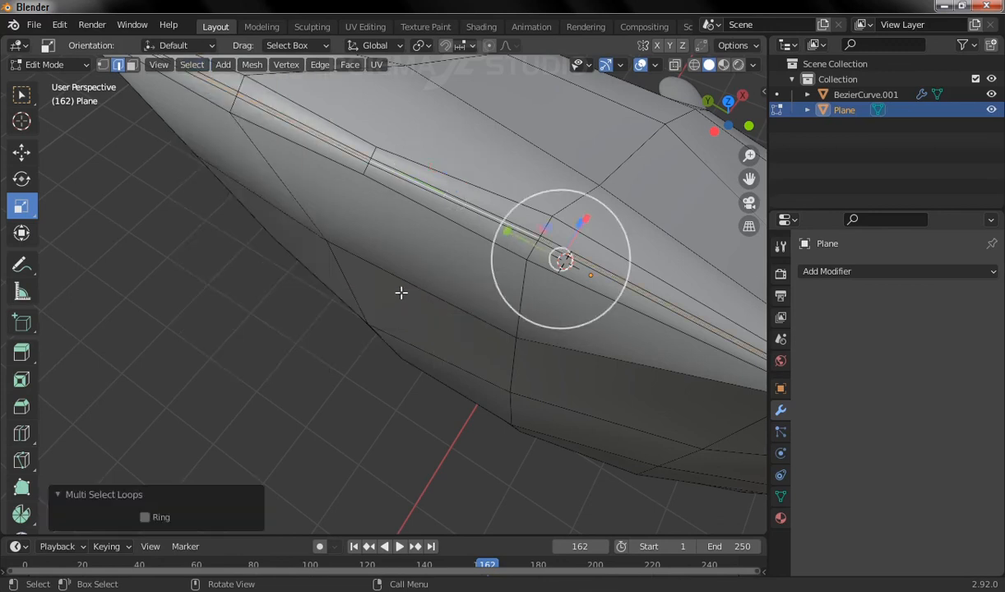
# Step: Shrink the selected rim loop inward along its normals by about 0.195 m to form a seam groove
pyautogui.moveTo(404, 296); pyautogui.dragTo(487, 184, button='middle')
pyautogui.scroll(-5, 410, 173)
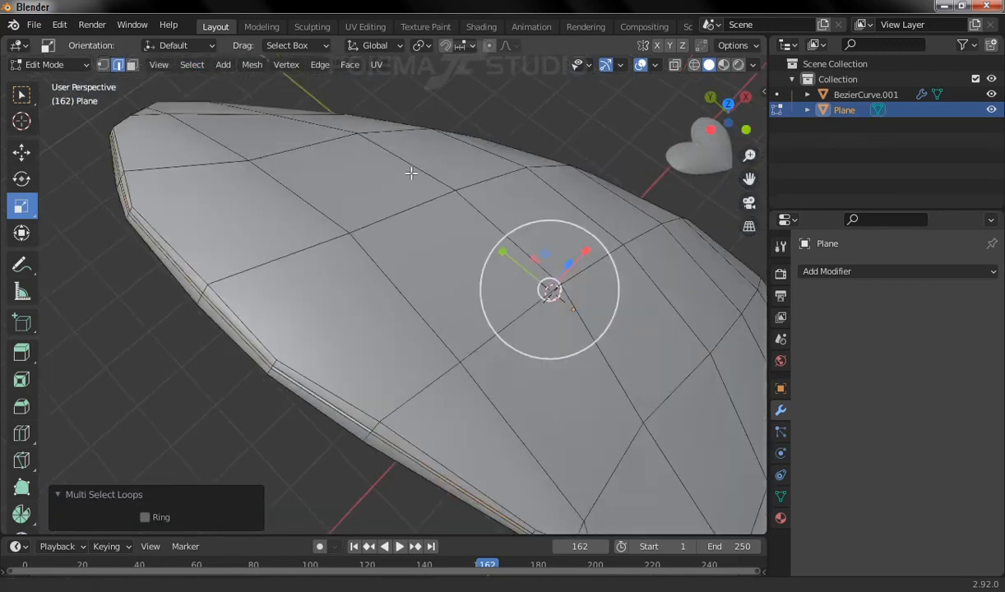
pyautogui.moveTo(345, 161); pyautogui.dragTo(340, 172, button='middle')
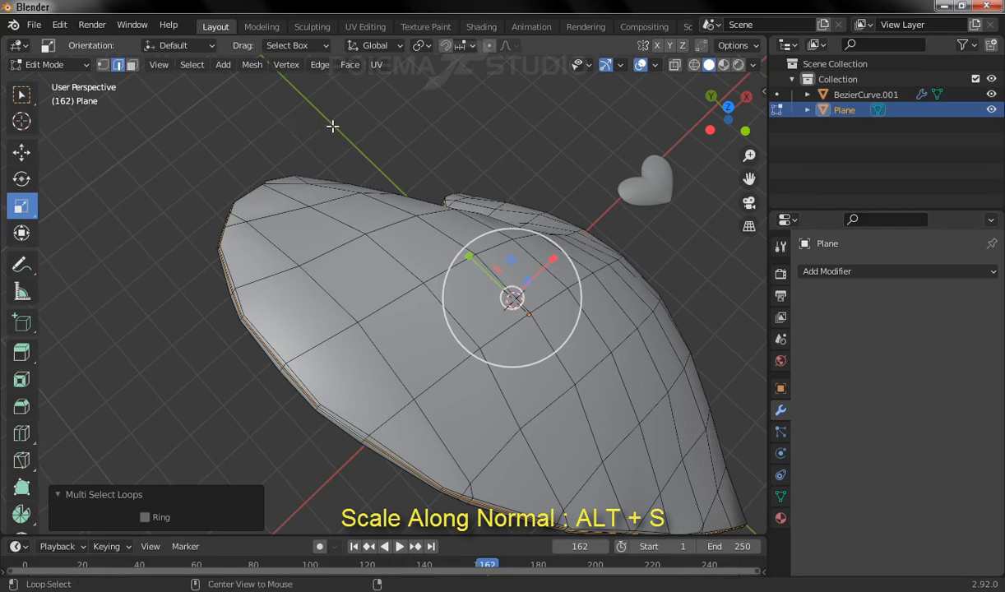
pyautogui.hotkey('alt', 's')
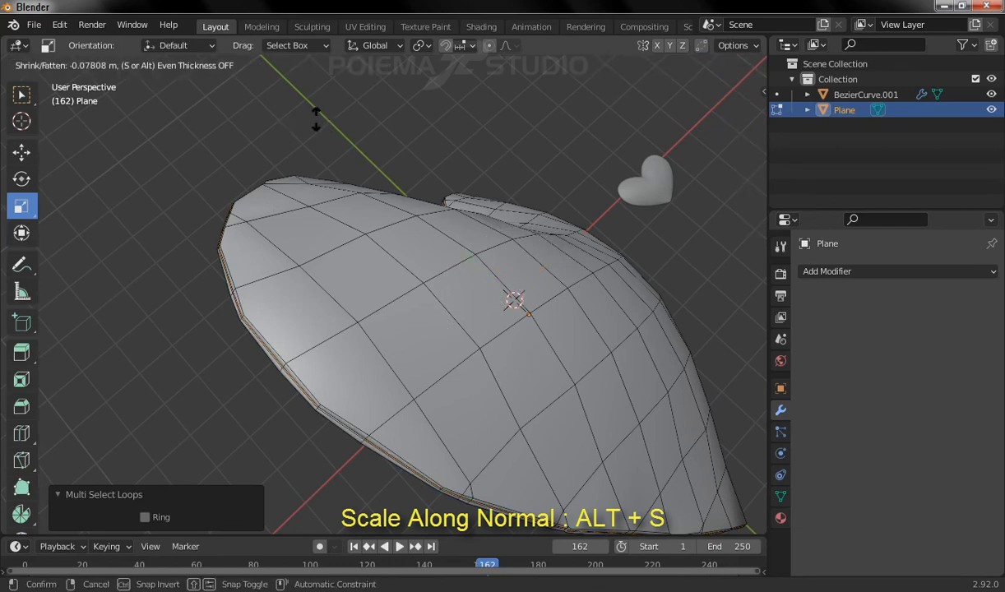
pyautogui.click(318, 123)
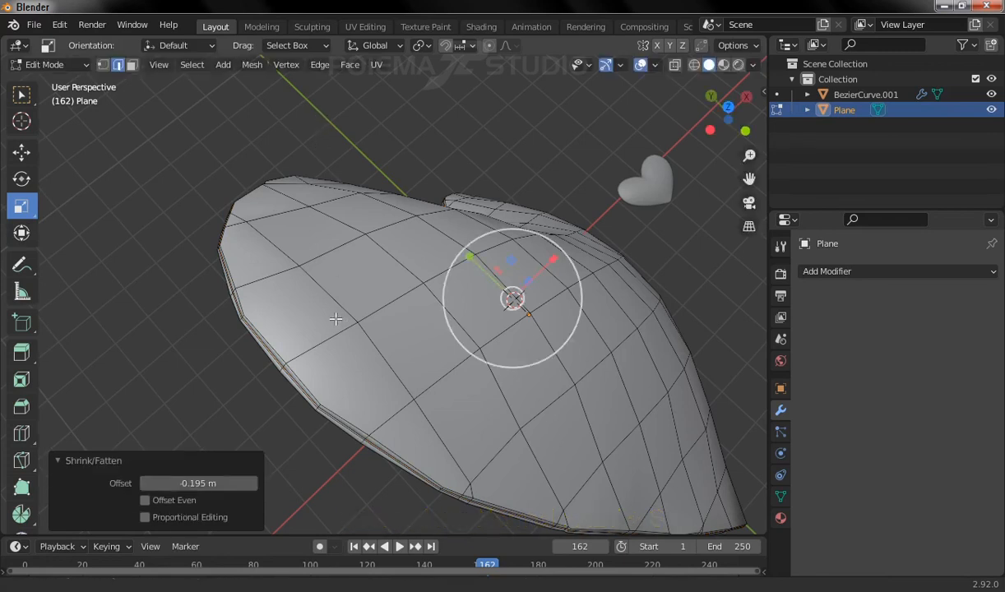
# Step: Check the seam groove up close, then return to Object Mode with the whole heart in view
pyautogui.scroll(4, 348, 281)
pyautogui.moveTo(348, 280); pyautogui.dragTo(300, 298, button='middle')
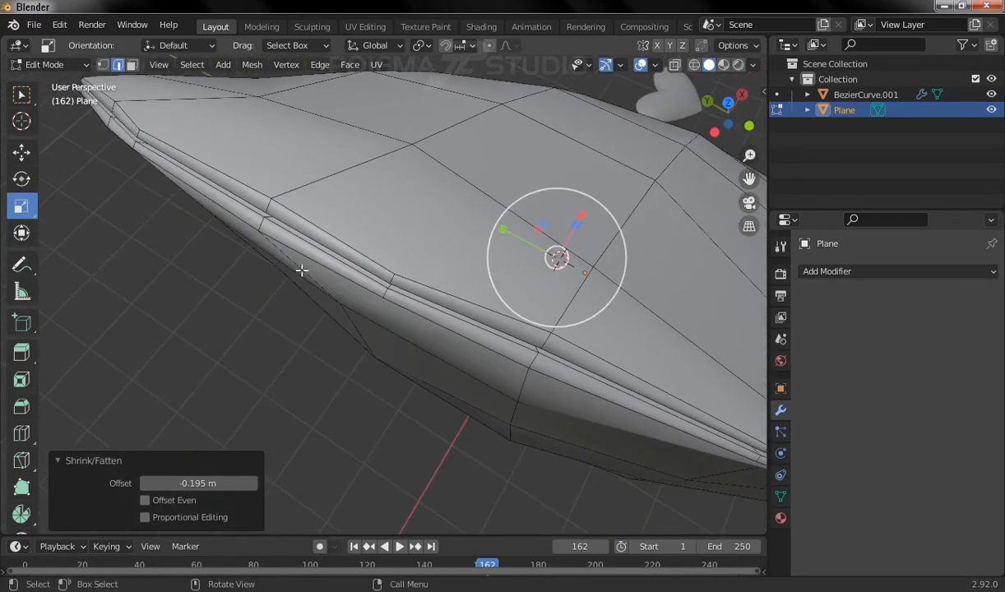
pyautogui.click(220, 313)
pyautogui.click(88, 175)
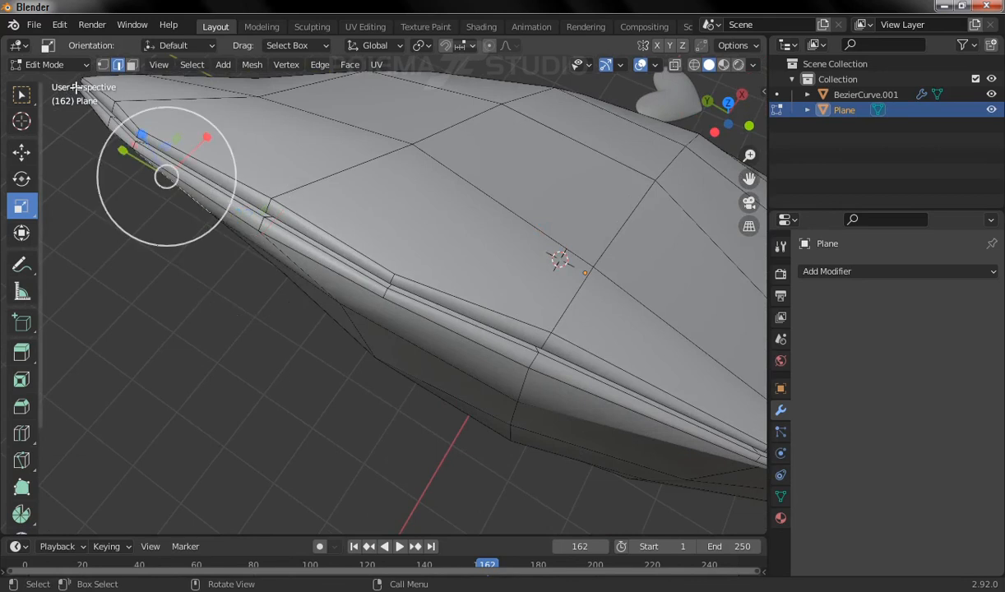
pyautogui.click(69, 66)
pyautogui.click(55, 83)
pyautogui.scroll(-5, 332, 169)
pyautogui.moveTo(329, 218); pyautogui.dragTo(338, 299, button='middle')
pyautogui.moveTo(306, 260); pyautogui.dragTo(277, 261, button='middle')
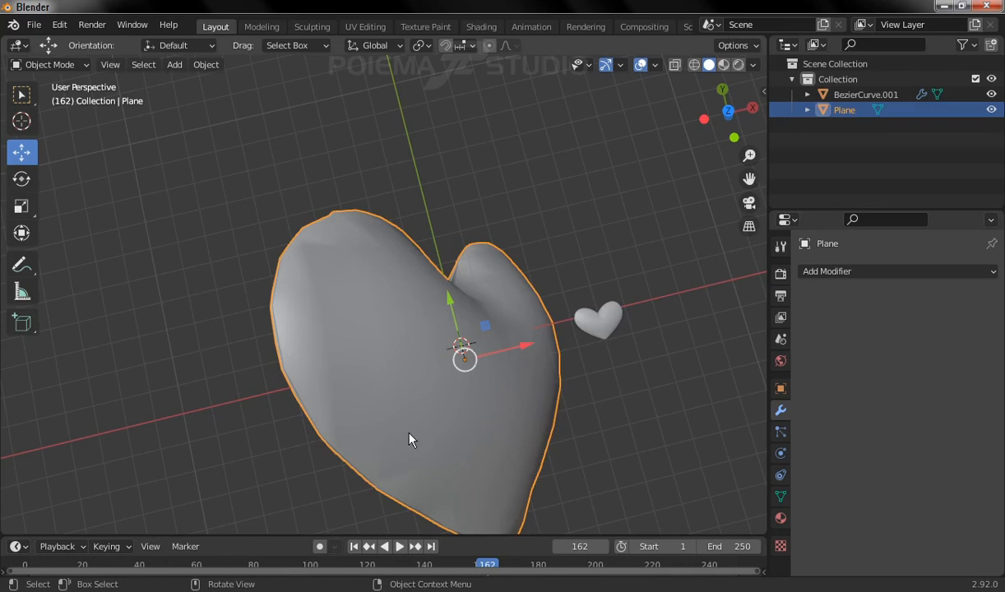
# Step: Assign the existing pink Material.001 to the inflated heart
pyautogui.keyDown('shift'); pyautogui.moveTo(411, 440); pyautogui.dragTo(400, 353, button='middle'); pyautogui.keyUp('shift')
pyautogui.moveTo(472, 353); pyautogui.dragTo(403, 243, button='middle')
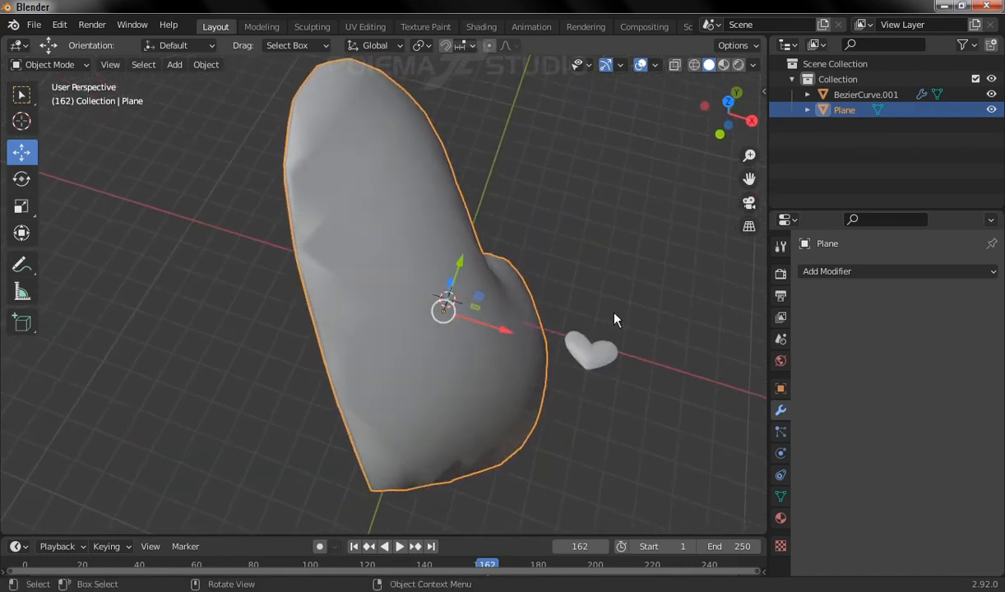
pyautogui.click(781, 518)
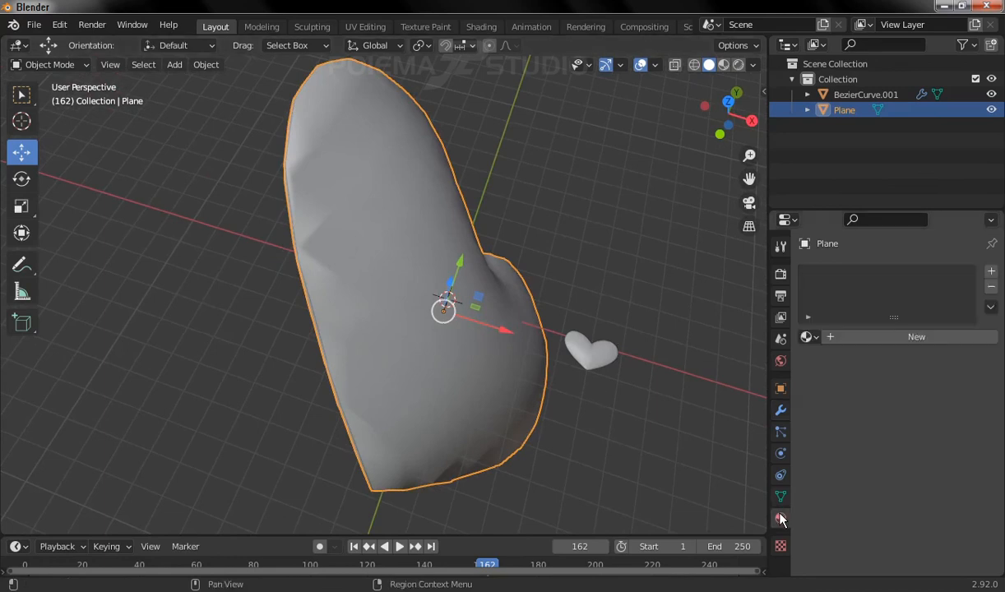
pyautogui.click(808, 337)
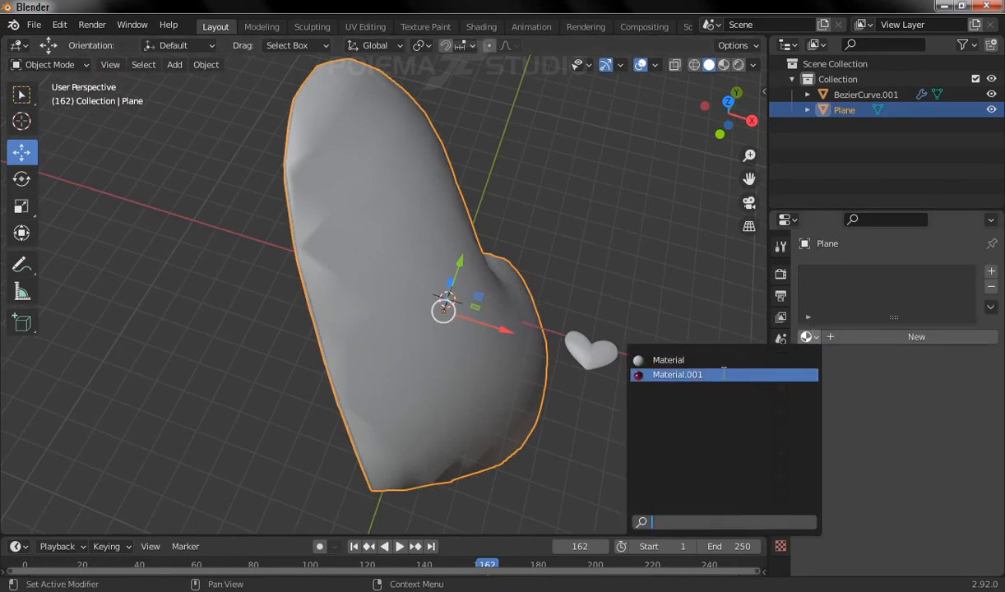
pyautogui.click(677, 374)
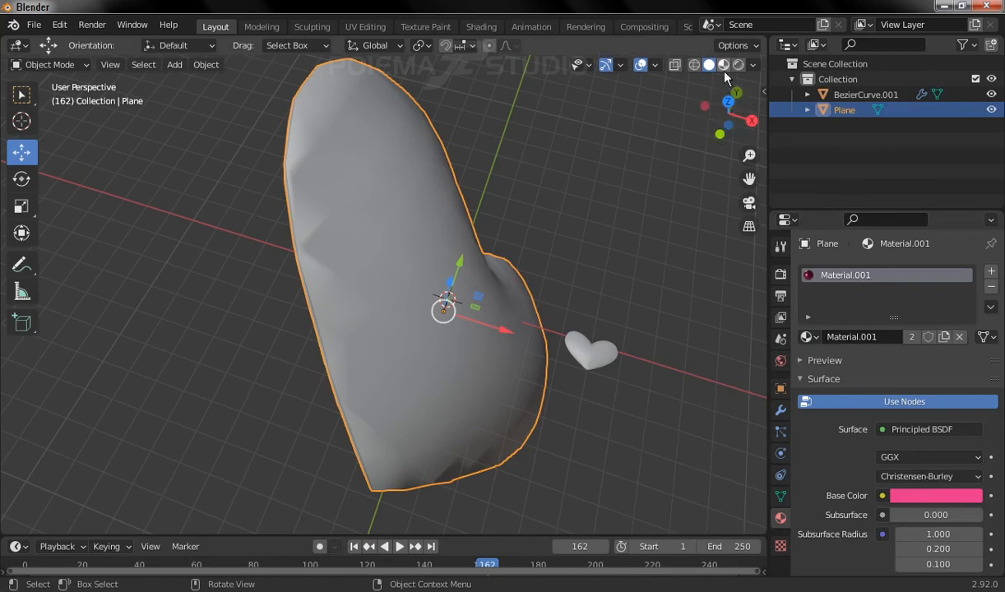
pyautogui.click(781, 410)
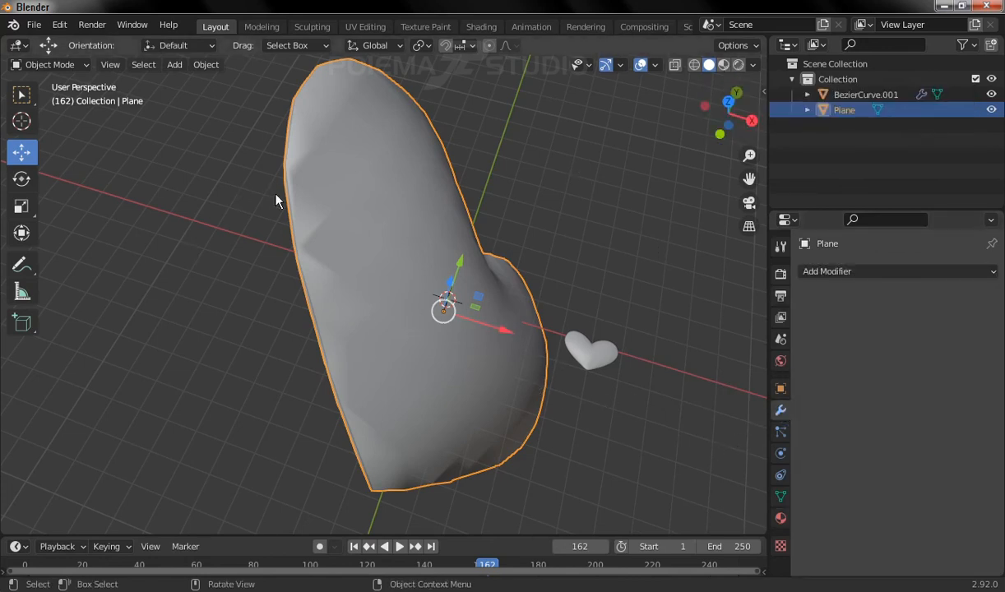
# Step: Select the inflated heart's entire mesh in Edit Mode and scale it uniformly by 0.1
pyautogui.click(68, 62)
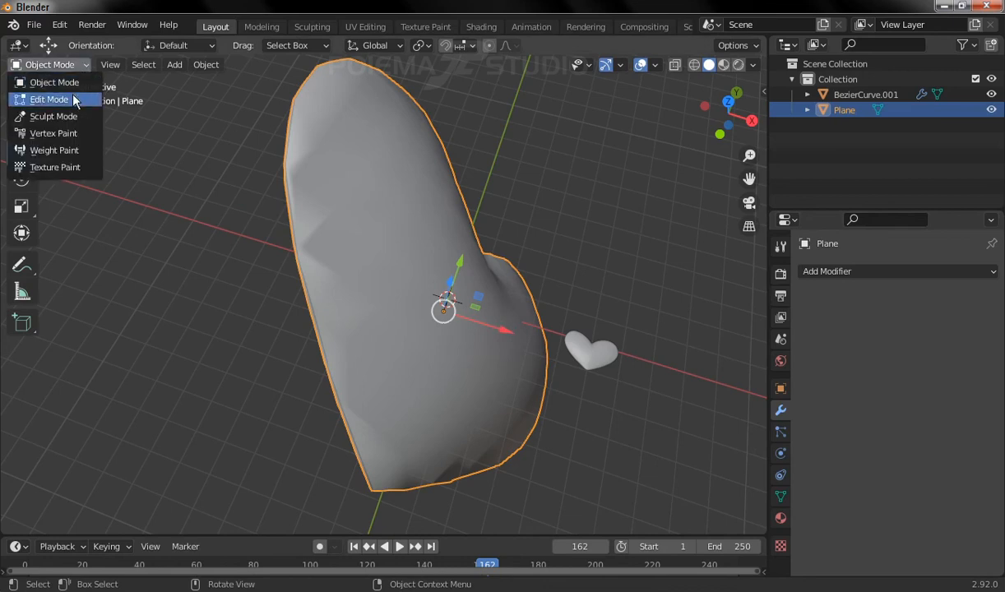
pyautogui.click(72, 98)
pyautogui.click(189, 65)
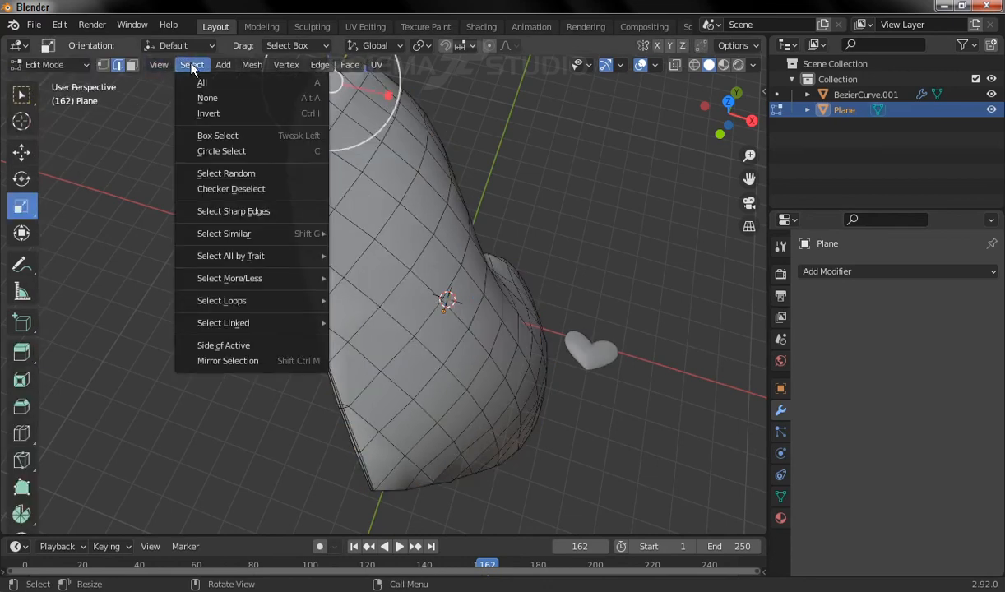
pyautogui.click(199, 83)
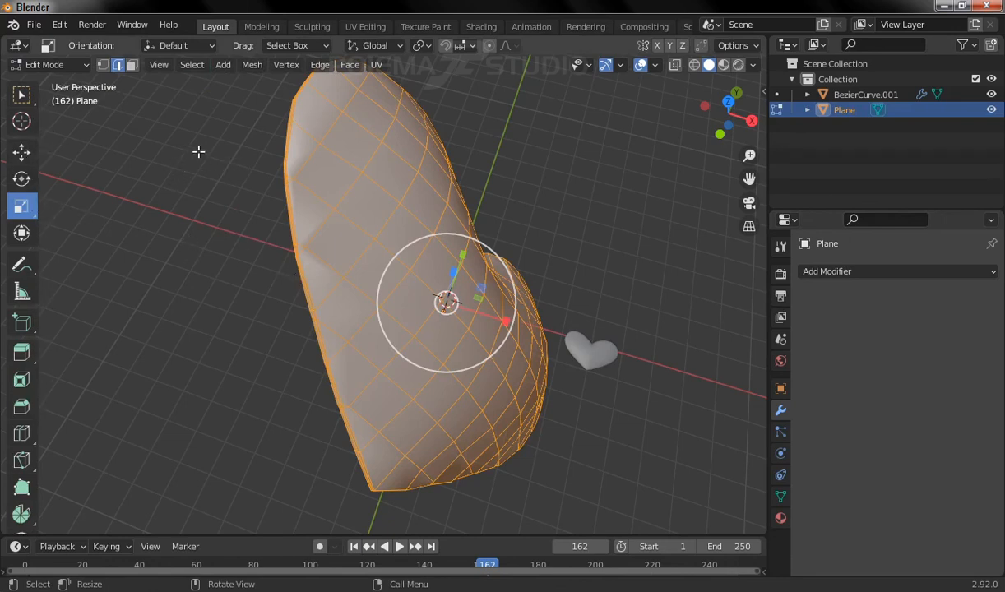
pyautogui.press('s')
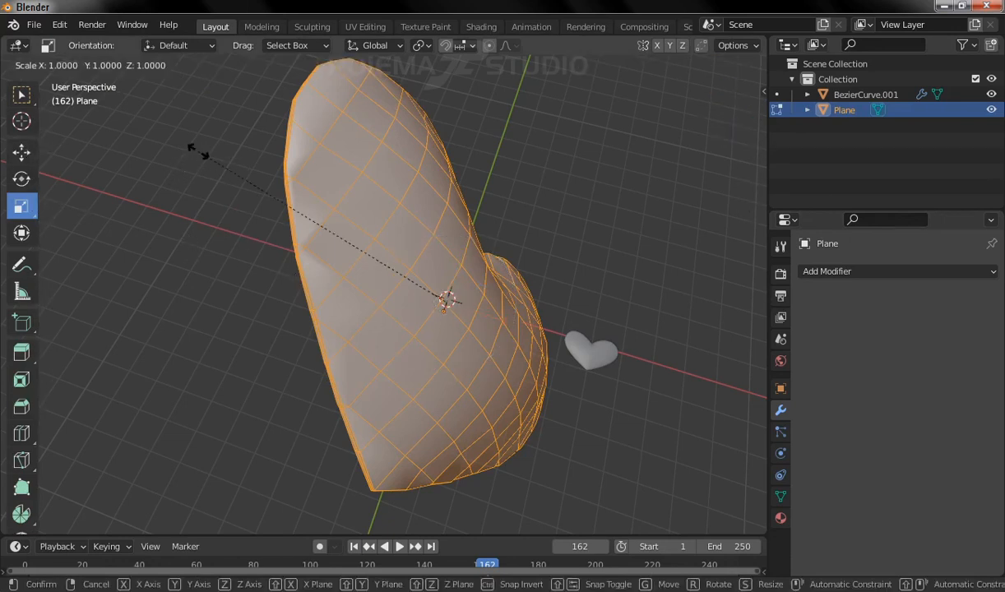
pyautogui.write('0')
pyautogui.write('.1')
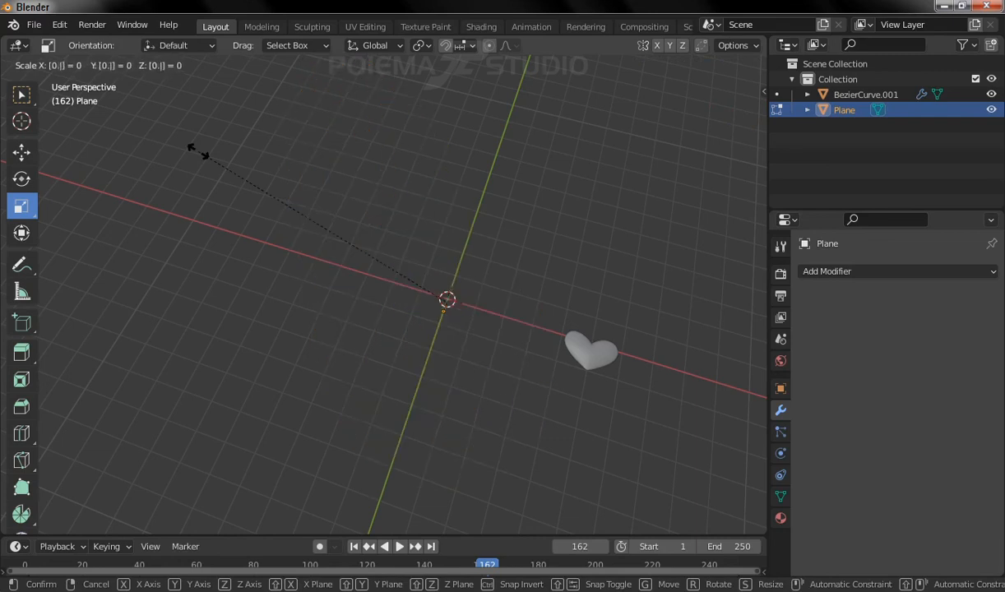
pyautogui.press('Return')
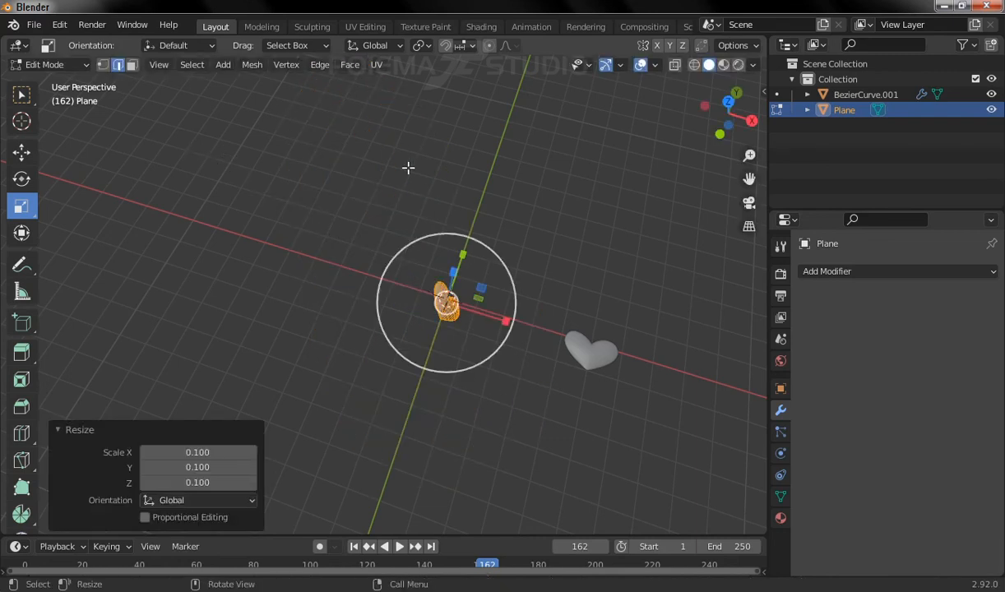
# Step: Return to Object Mode and move the BezierCurve.001 heart about -3.33 m along X, closer to the inflated heart
pyautogui.click(28, 99)
pyautogui.moveTo(505, 330); pyautogui.dragTo(477, 328, button='middle')
pyautogui.click(61, 63)
pyautogui.click(68, 80)
pyautogui.click(542, 308)
pyautogui.moveTo(594, 261); pyautogui.dragTo(462, 321)
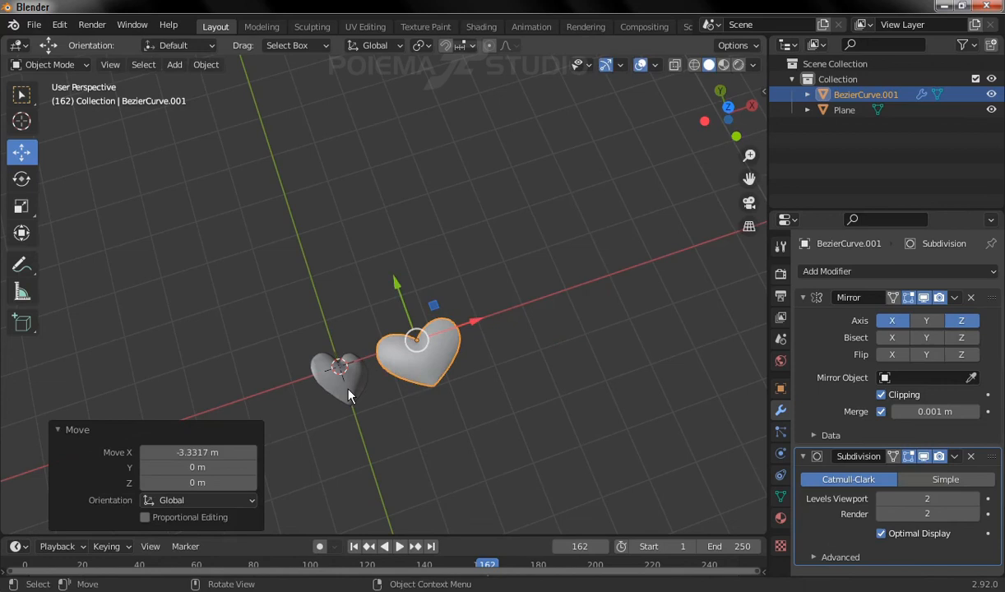
# Step: Select the inflated heart and compare both hearts up close in Material Preview shading
pyautogui.click(332, 372)
pyautogui.scroll(3, 368, 394)
pyautogui.keyDown('shift'); pyautogui.moveTo(356, 424); pyautogui.dragTo(449, 336, button='middle'); pyautogui.keyUp('shift')
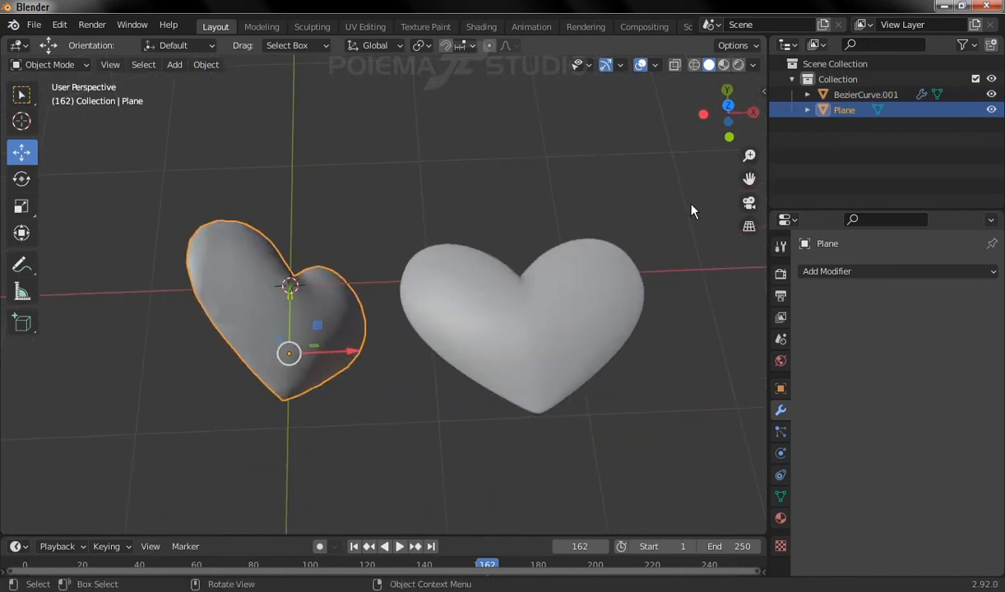
pyautogui.moveTo(441, 242)
pyautogui.mouseDown(button='middle')
pyautogui.moveTo(418, 237)
pyautogui.moveTo(390, 180)
pyautogui.moveTo(464, 231)
pyautogui.moveTo(498, 271)
pyautogui.moveTo(465, 287)
pyautogui.moveTo(379, 260)
pyautogui.moveTo(366, 238)
pyautogui.moveTo(426, 278)
pyautogui.moveTo(422, 263)
pyautogui.moveTo(399, 299)
pyautogui.moveTo(511, 287)
pyautogui.moveTo(456, 254)
pyautogui.moveTo(417, 250)
pyautogui.moveTo(339, 355)
pyautogui.moveTo(406, 348)
pyautogui.mouseUp(button='middle')
pyautogui.moveTo(512, 341); pyautogui.dragTo(488, 339, button='middle')
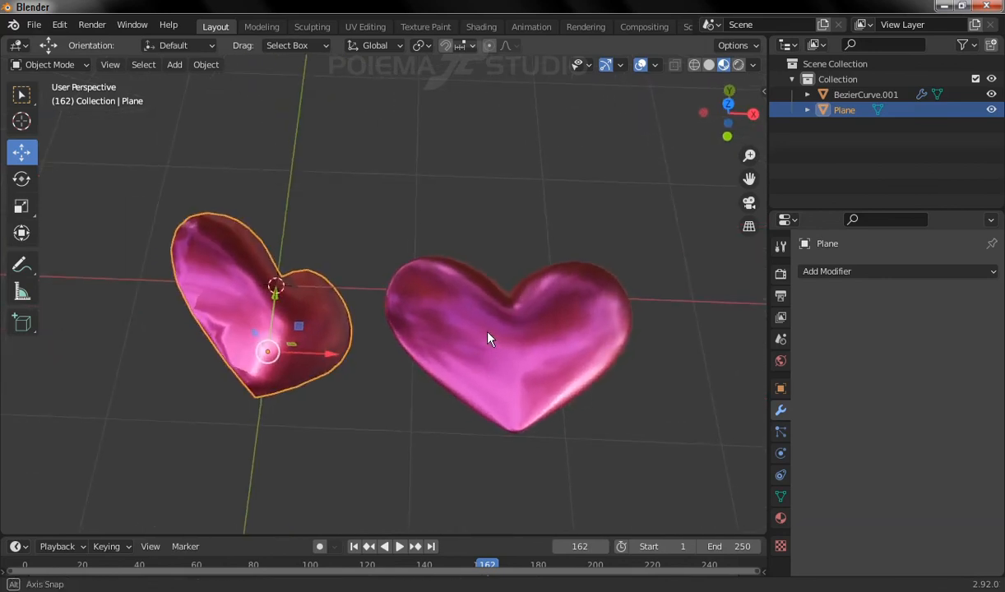